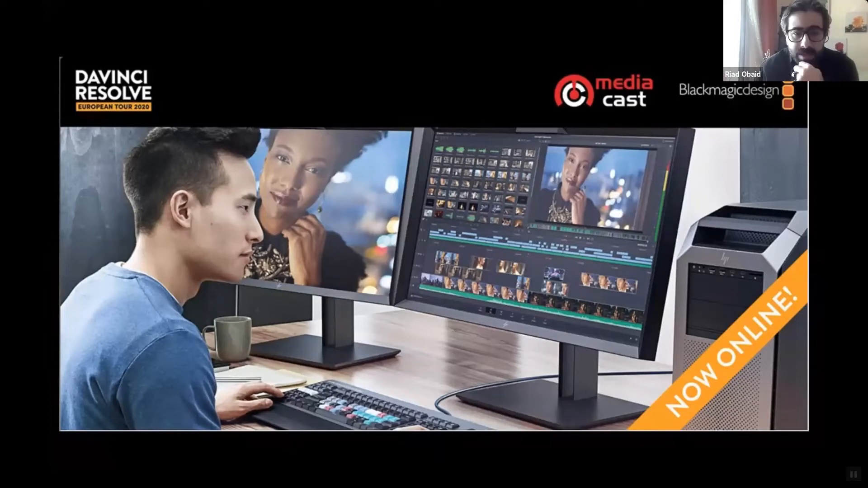
key(Right)
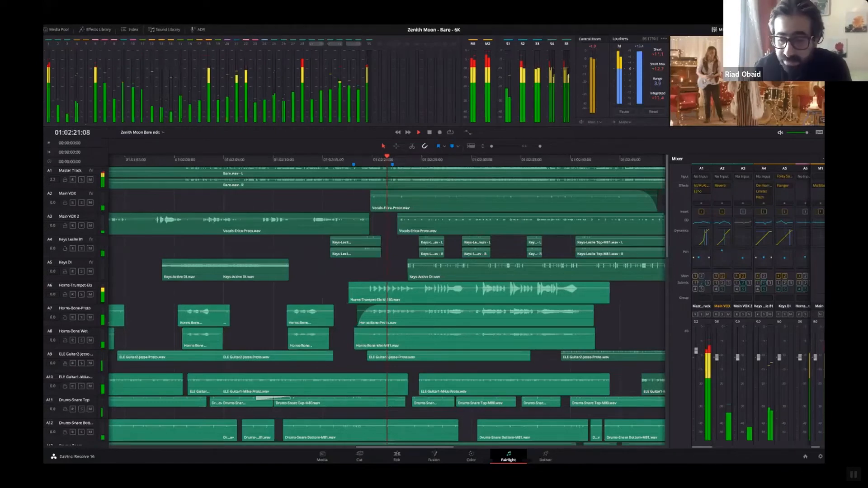
key(Right)
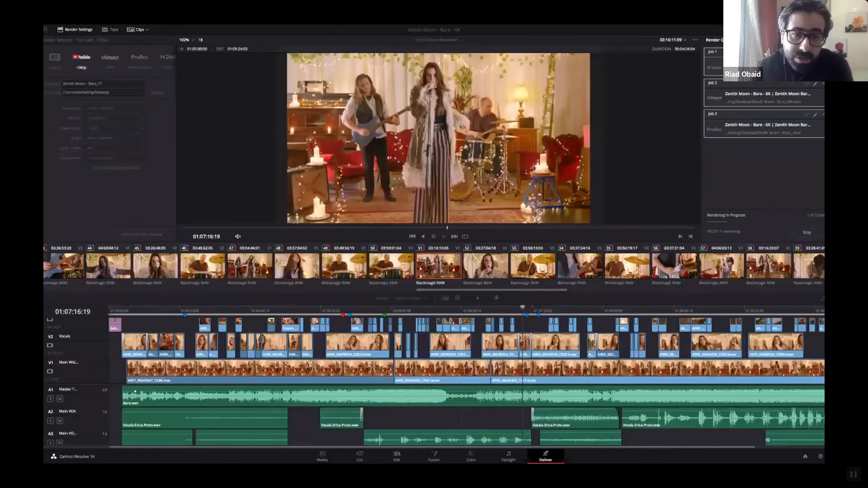
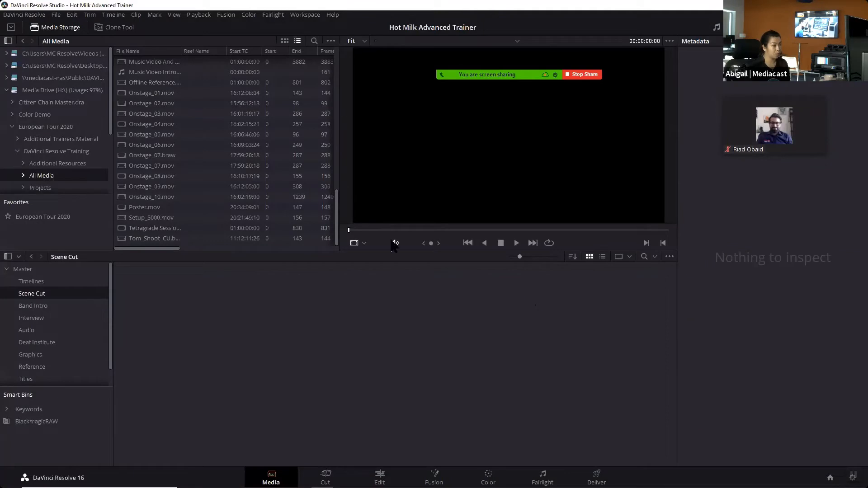
- Browse the contents of the Master bin and its Timelines bin, and the clips in the All Media folder
click(22, 269)
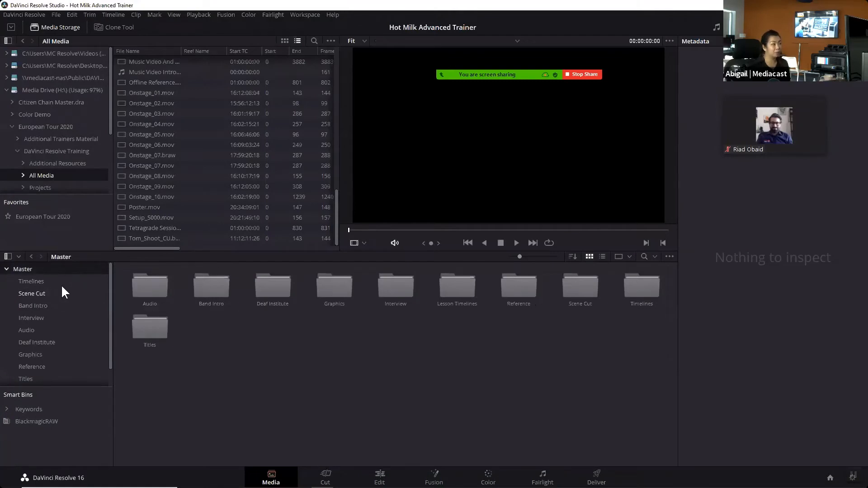
right_click(22, 271)
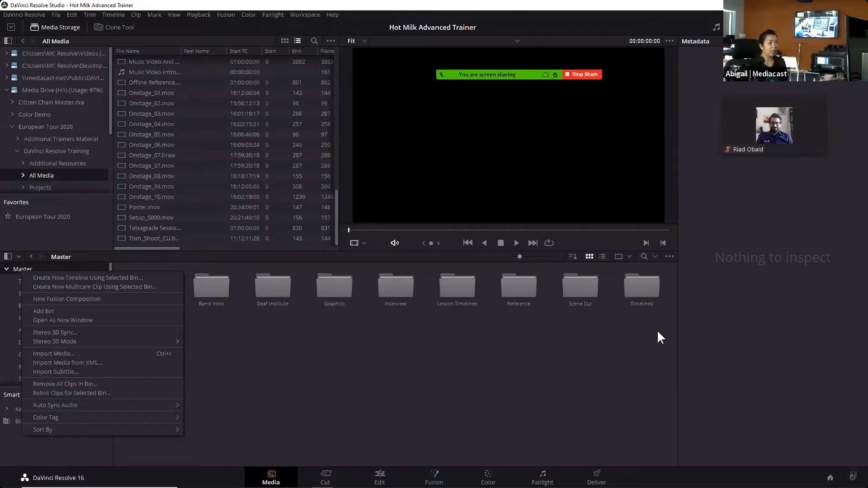
click(367, 365)
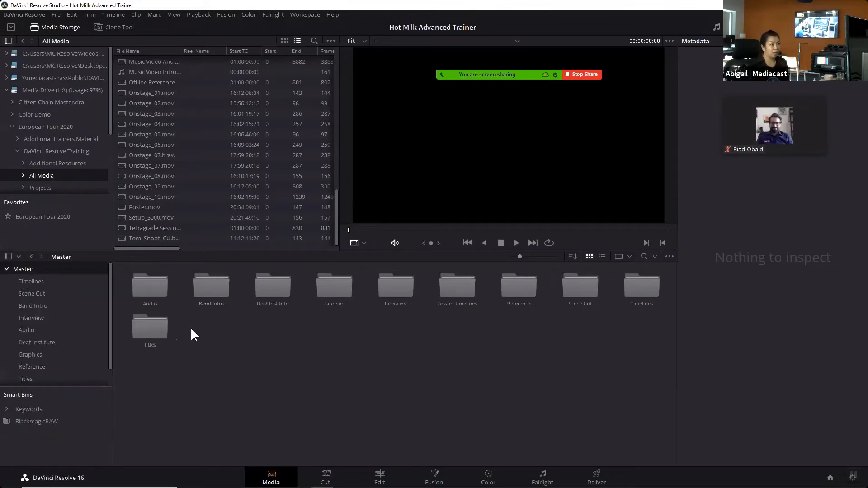
click(24, 282)
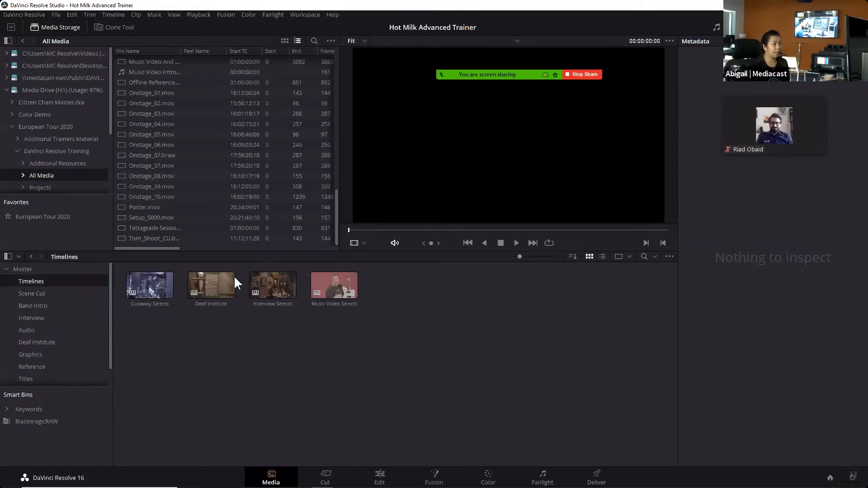
drag(337, 213, 341, 194)
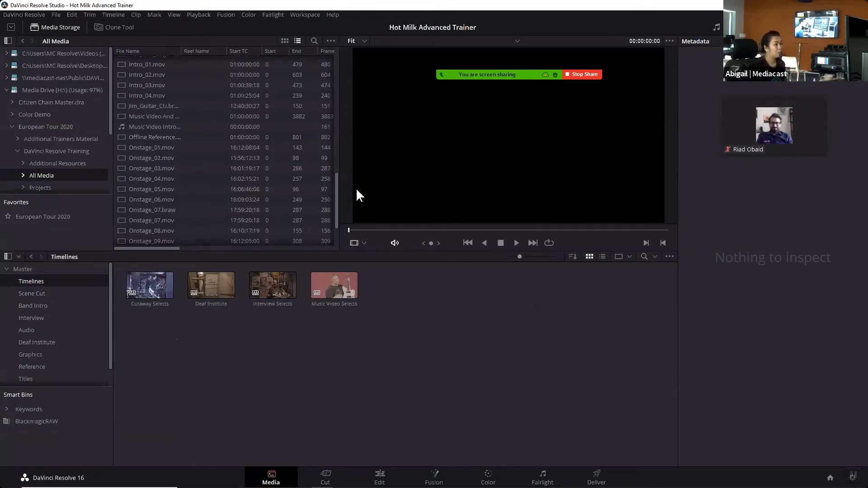
drag(337, 193, 340, 234)
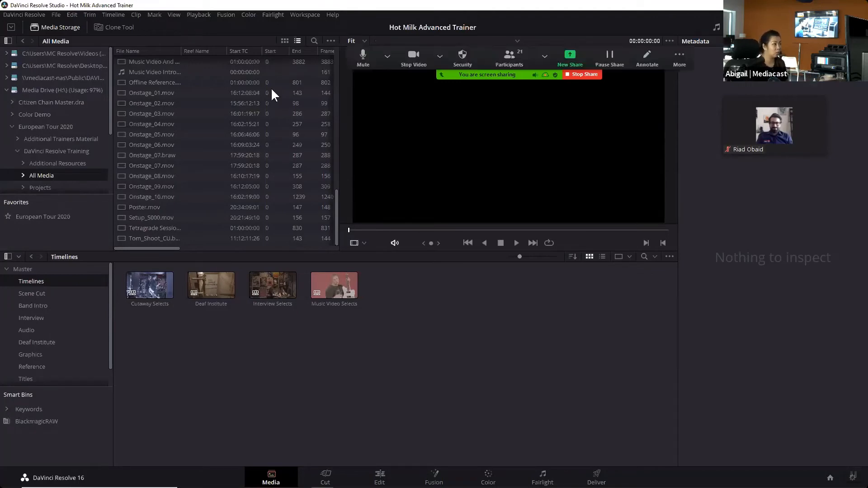
- Open Scene Cut Detection for the Tetragrade Session.mov clip and slightly raise the detection threshold line
click(162, 227)
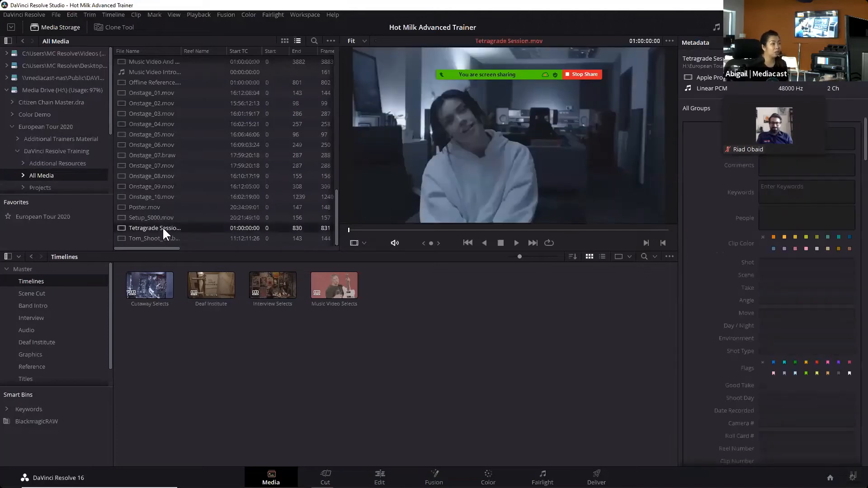
right_click(162, 227)
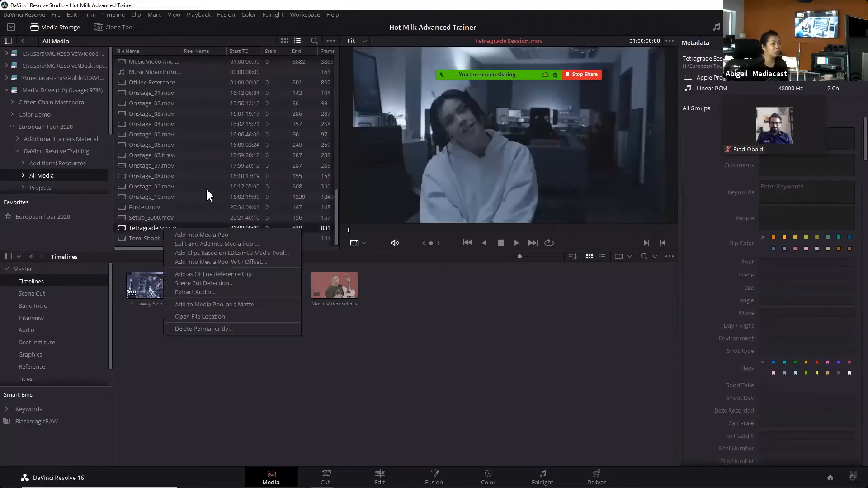
click(209, 282)
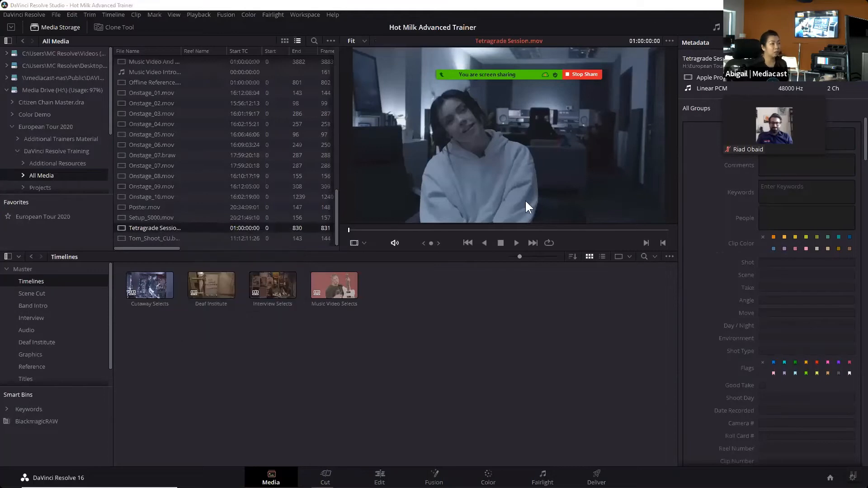
drag(374, 346, 385, 332)
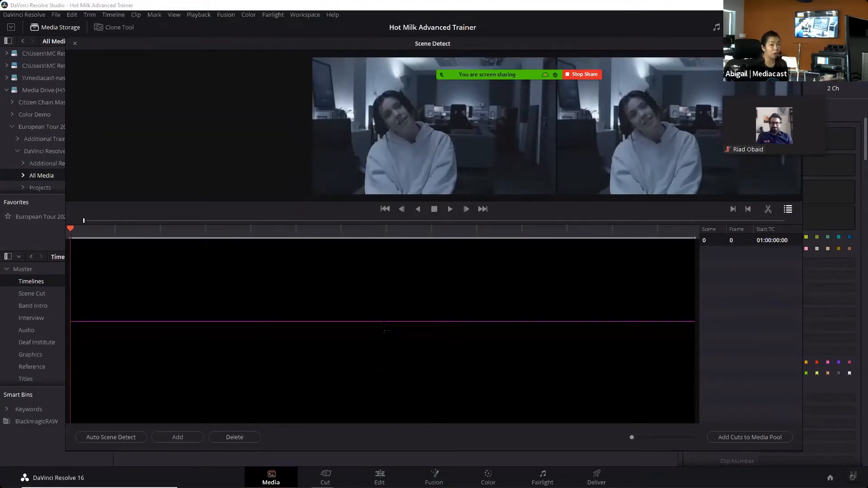
drag(385, 331, 385, 323)
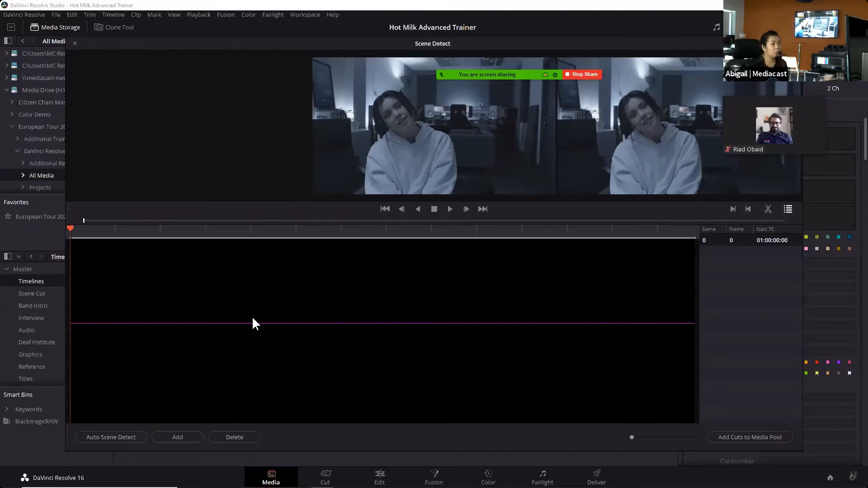
- Auto-detect the clip's scene cuts and lower the threshold line to include the weaker cuts mid-clip
click(105, 437)
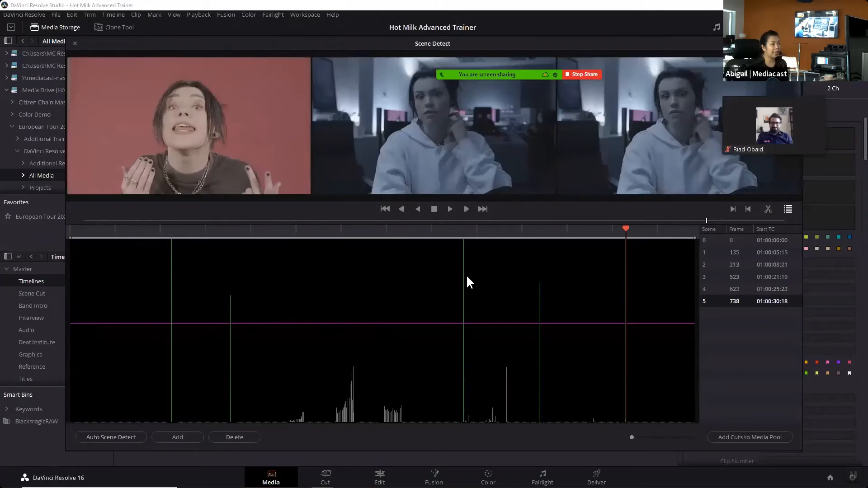
drag(626, 225, 624, 252)
drag(352, 324, 352, 407)
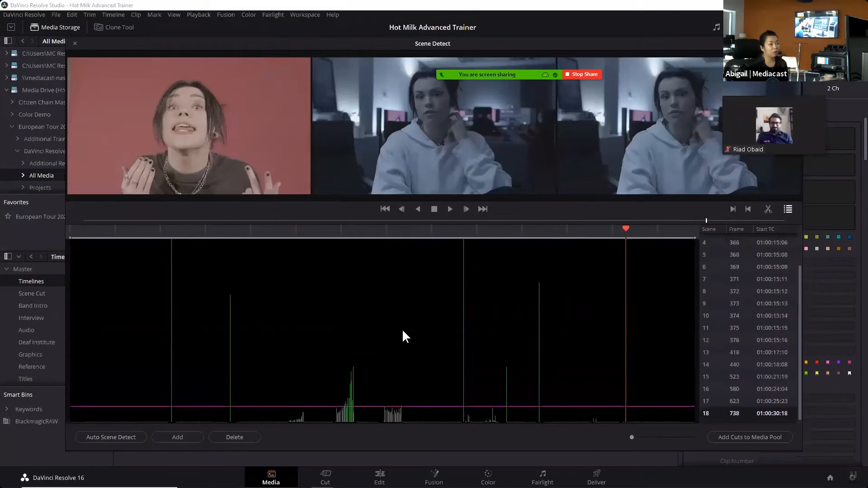
click(351, 384)
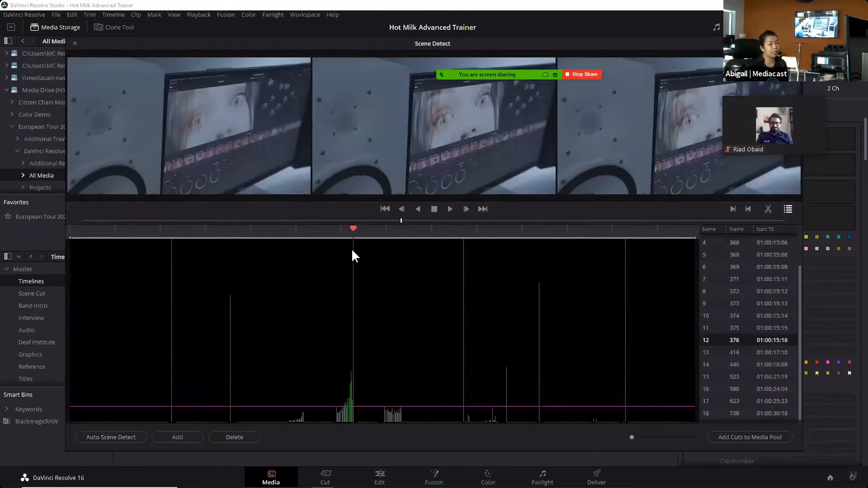
click(346, 228)
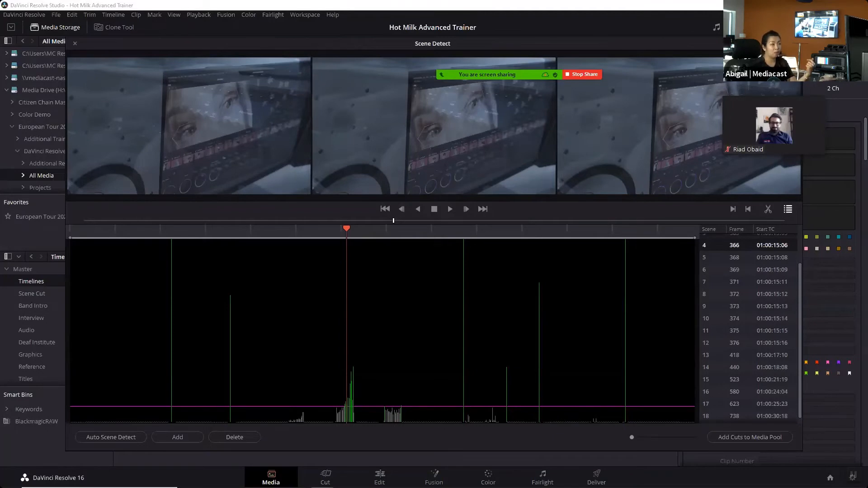
- Load an EDL for the clip, discarding the current scene cuts, and close the Scene Detect window
click(792, 44)
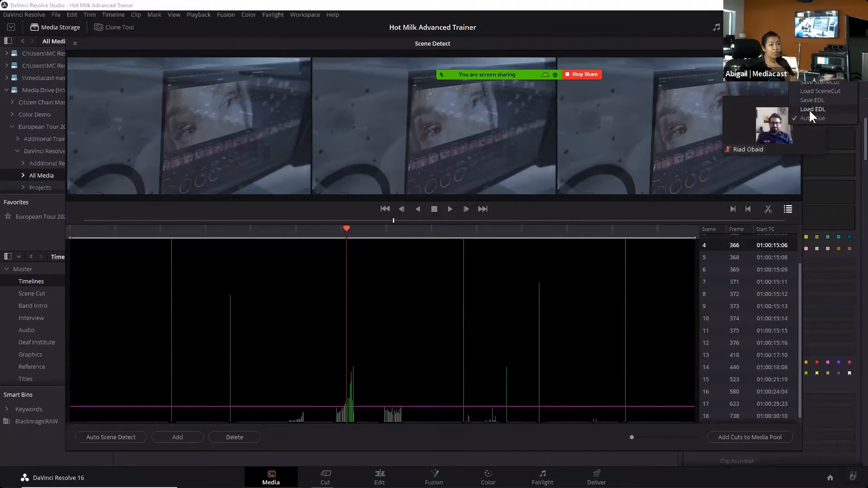
click(190, 108)
click(277, 238)
click(489, 267)
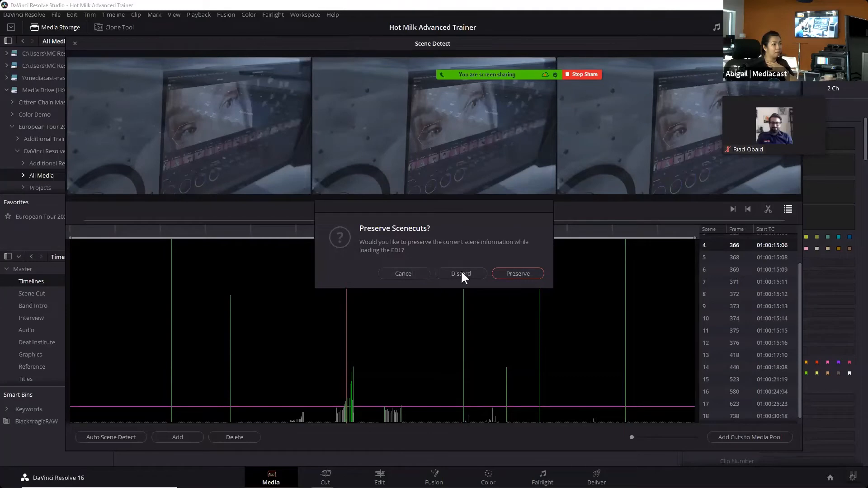
click(459, 272)
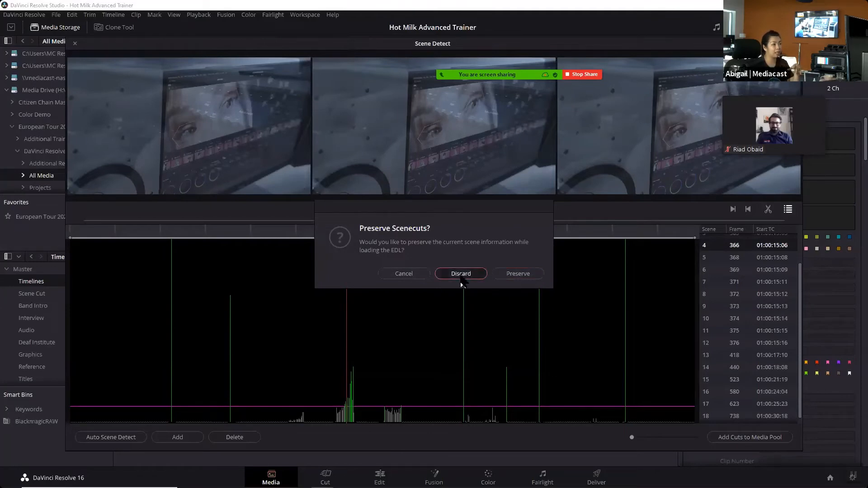
click(460, 272)
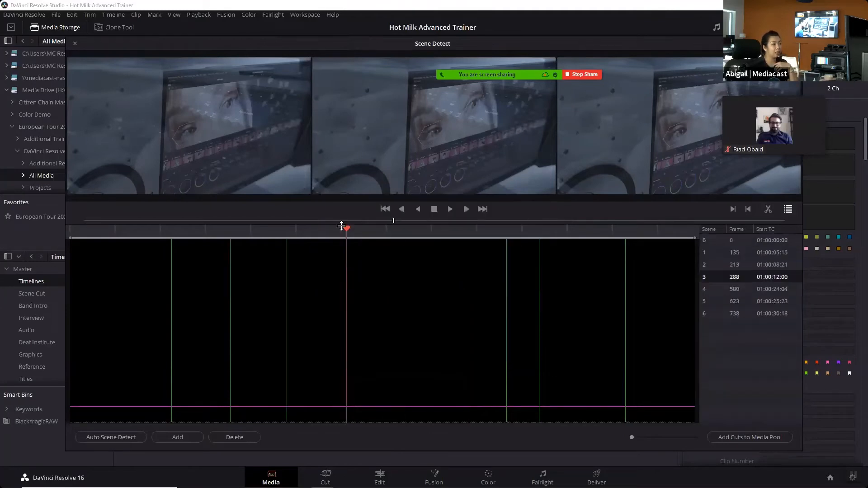
drag(346, 227, 522, 256)
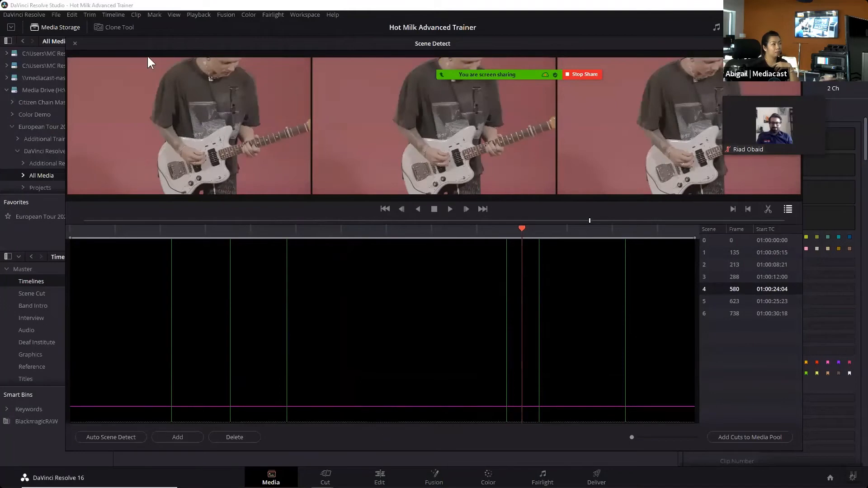
drag(75, 45, 197, 69)
click(202, 69)
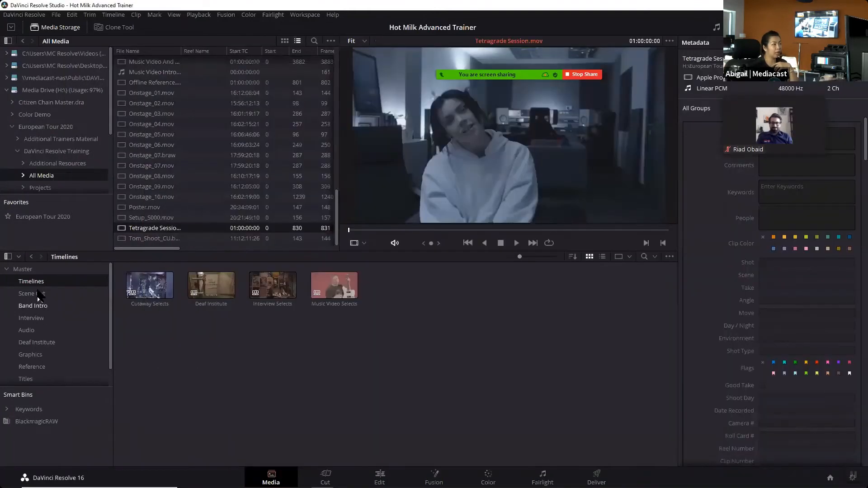
- Add the scene cuts of Tetragrade Session.mov to the media pool in the Scene Cut bin
click(38, 295)
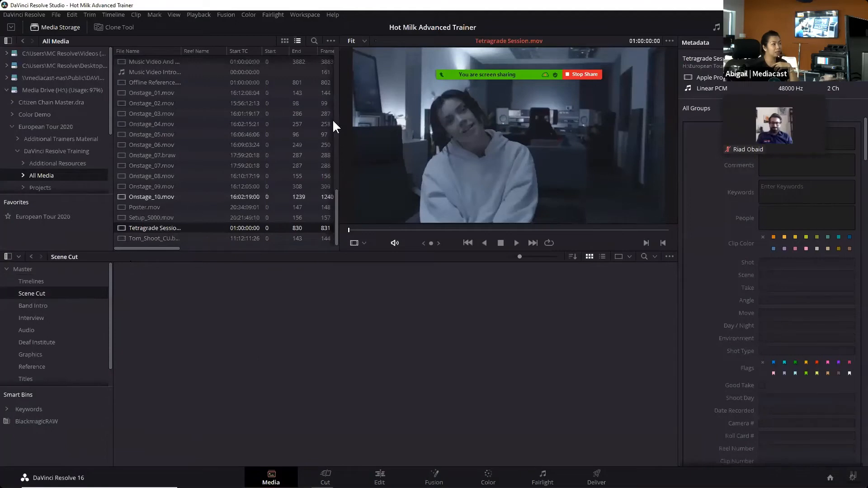
right_click(142, 227)
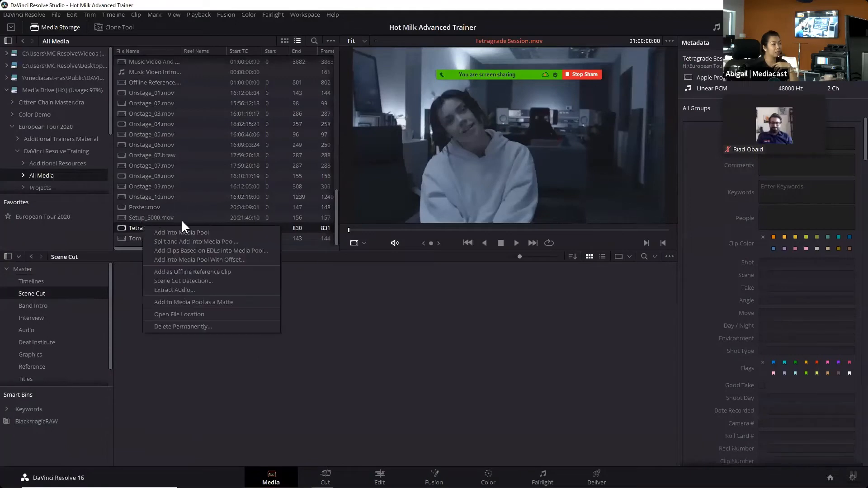
click(190, 281)
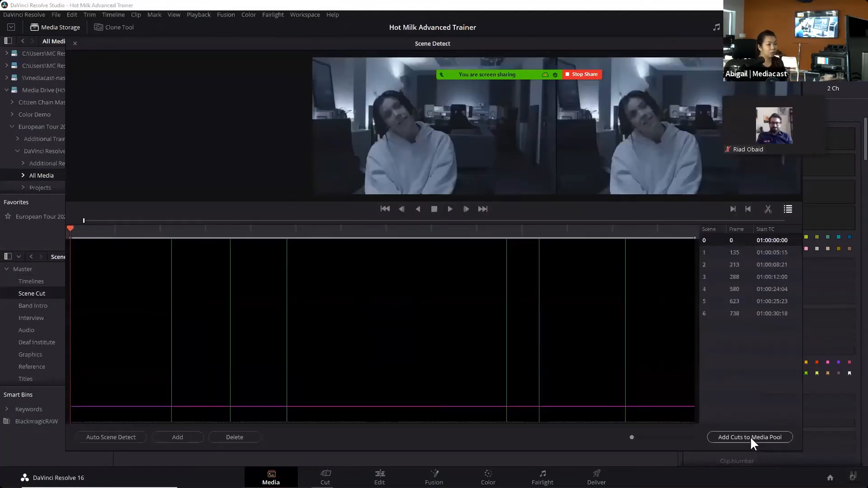
click(749, 437)
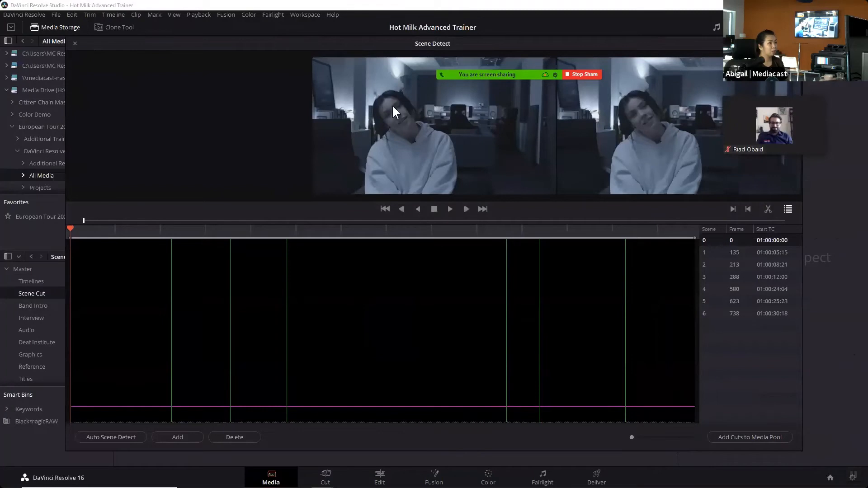
drag(338, 43, 387, 188)
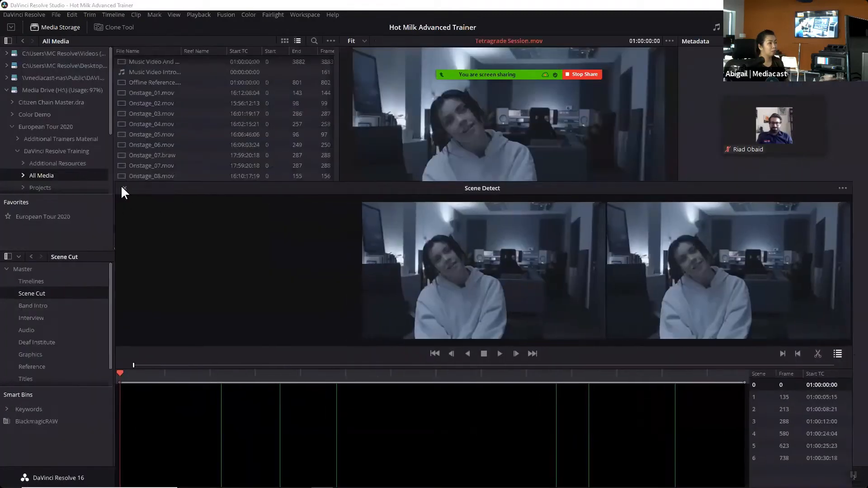
click(123, 187)
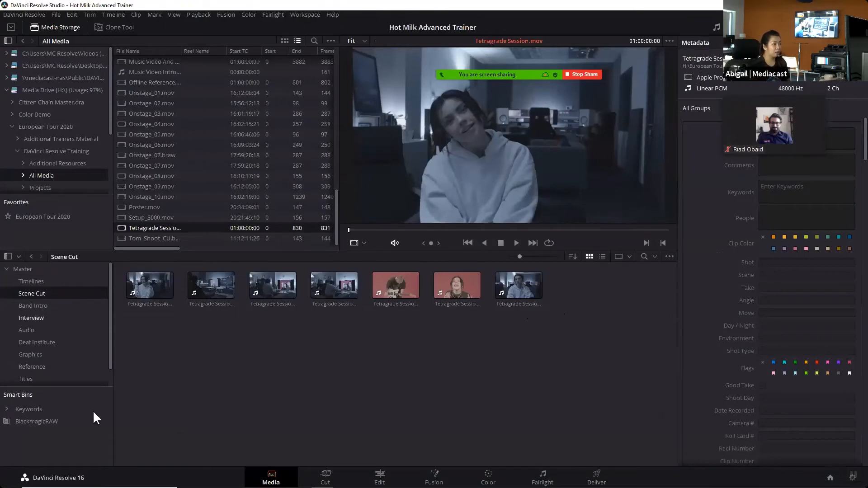
click(442, 360)
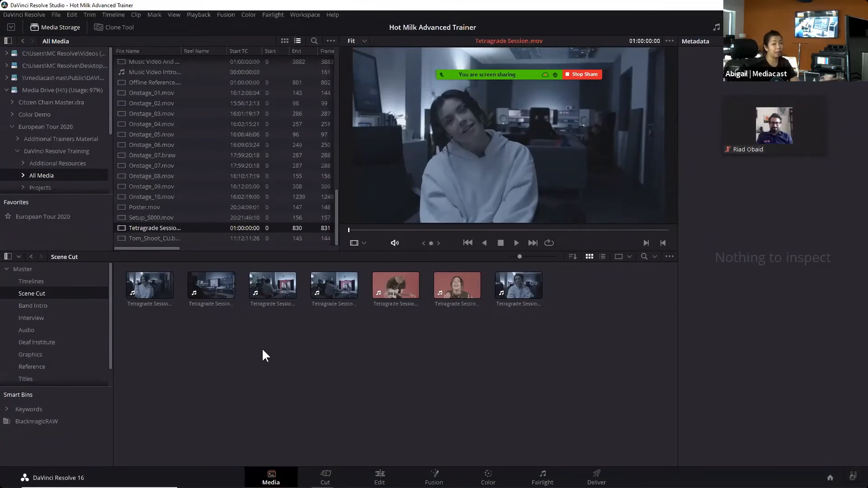
- Open the Timelines bin and examine its timeline options on both the Media and Edit pages
click(35, 281)
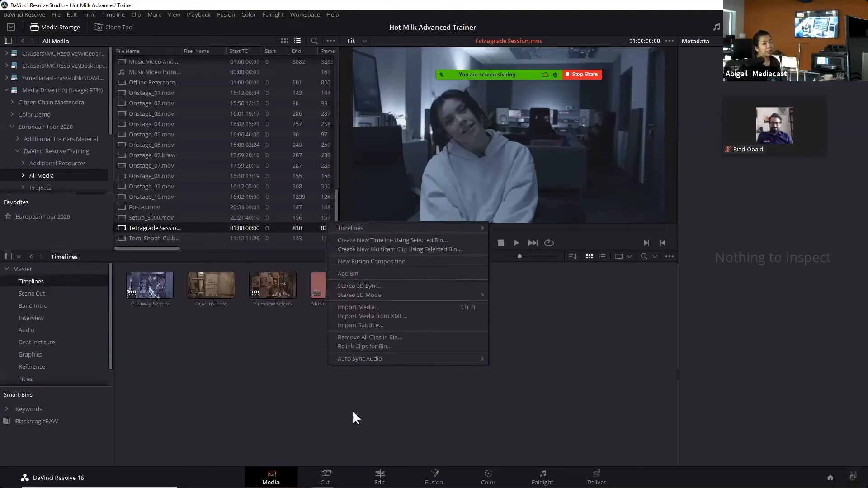
mouse_move(373, 234)
mouse_move(514, 229)
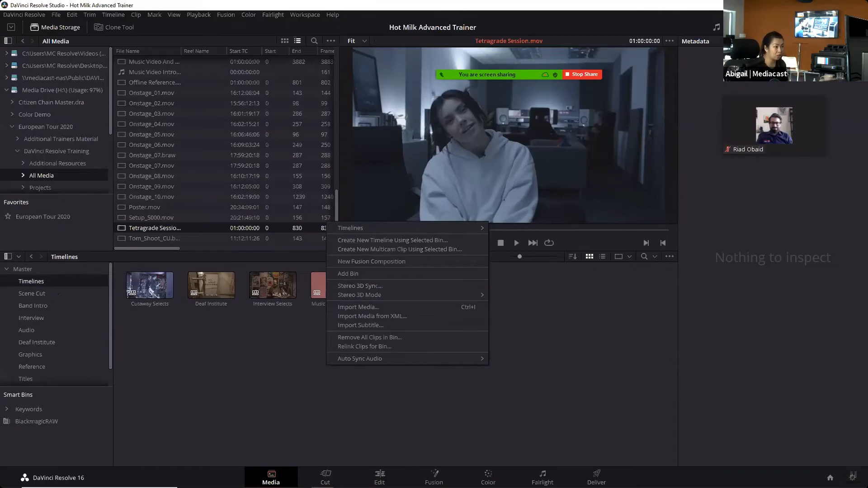
click(380, 478)
right_click(149, 143)
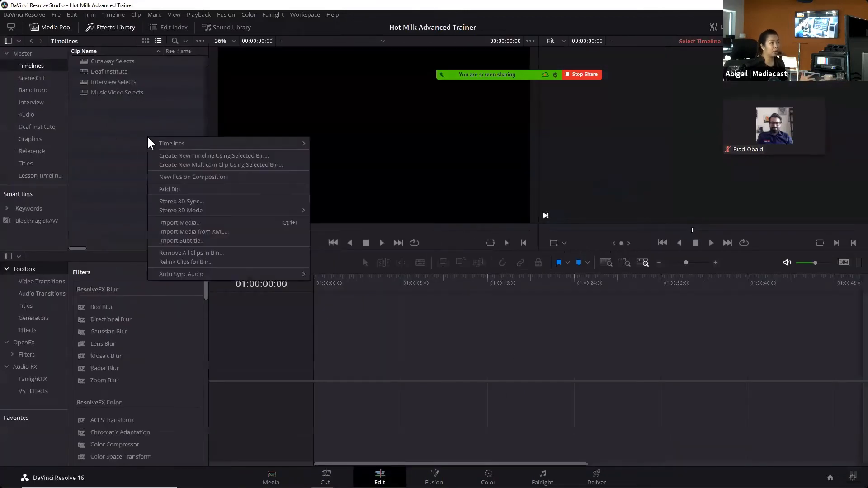
mouse_move(174, 147)
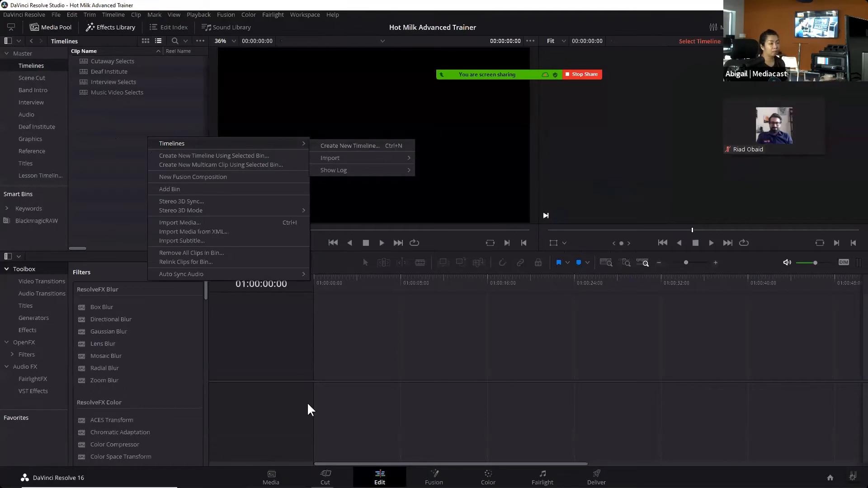
- Start an AAF/EDL/XML timeline import into the Timelines bin, choosing the Band Intro XML from the XML_EDL folder
click(270, 478)
right_click(428, 333)
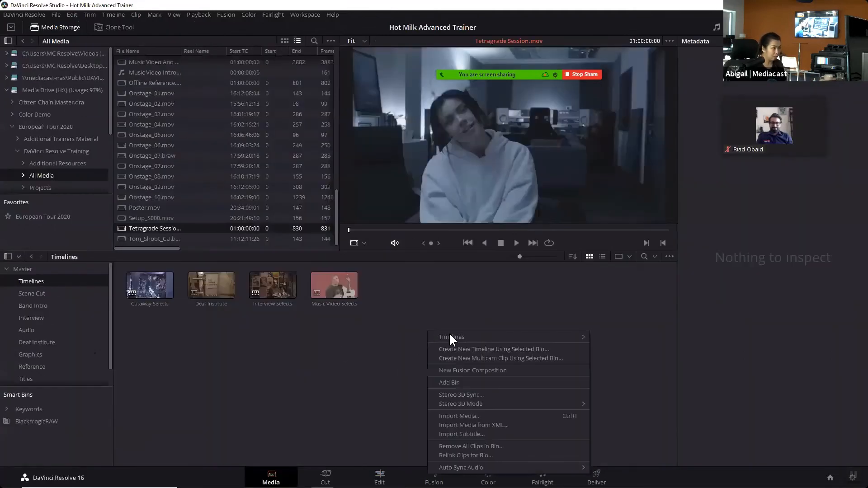
mouse_move(457, 337)
mouse_move(617, 340)
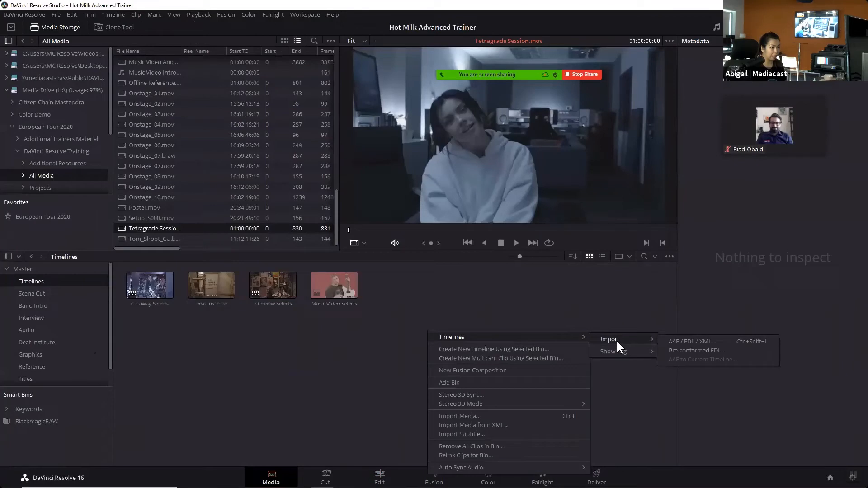
click(682, 342)
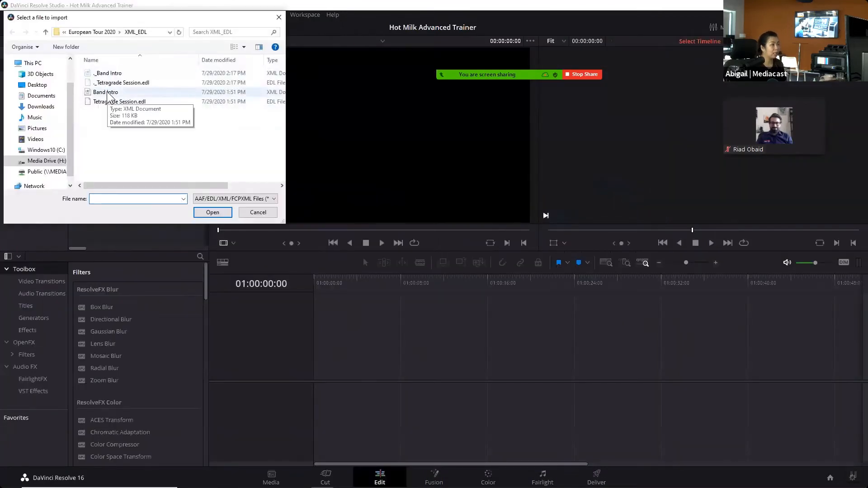
click(108, 92)
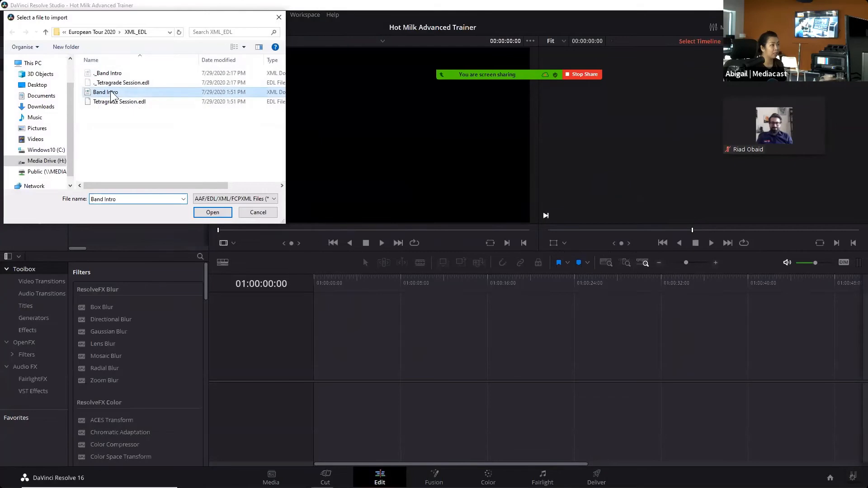
click(215, 214)
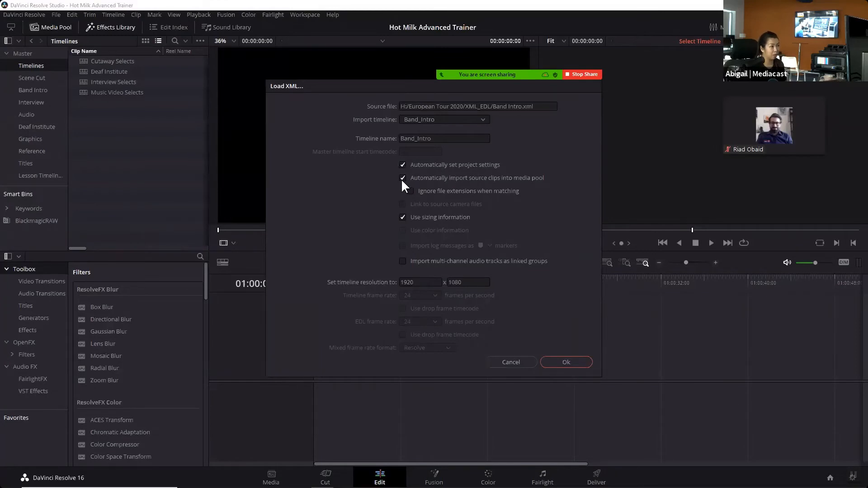
- Turn off automatic import of source clips and load the Band_Intro timeline, using the Master folder for clip matching
click(401, 178)
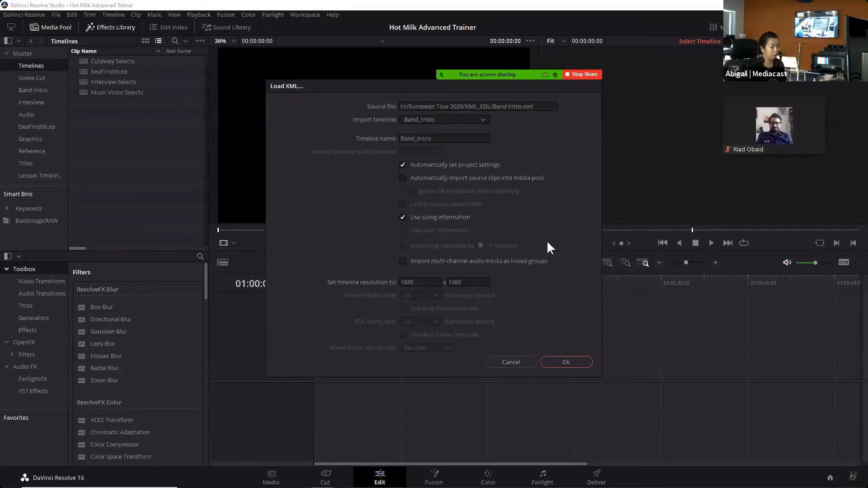
click(562, 364)
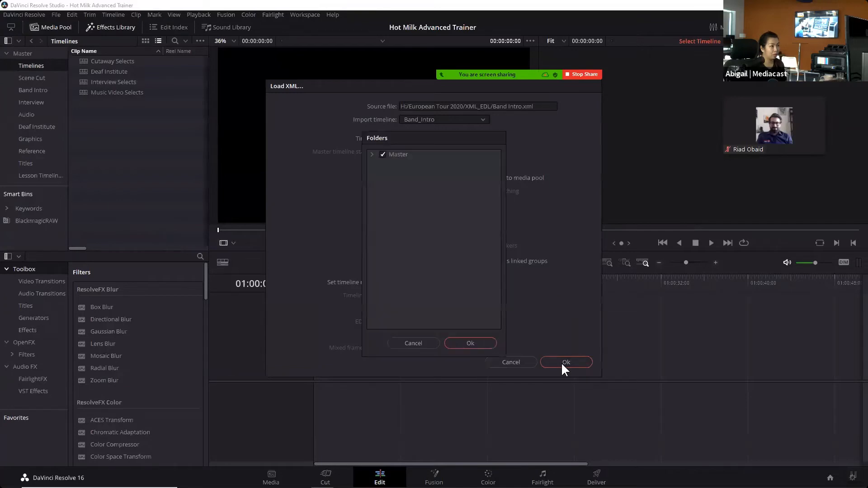
click(469, 343)
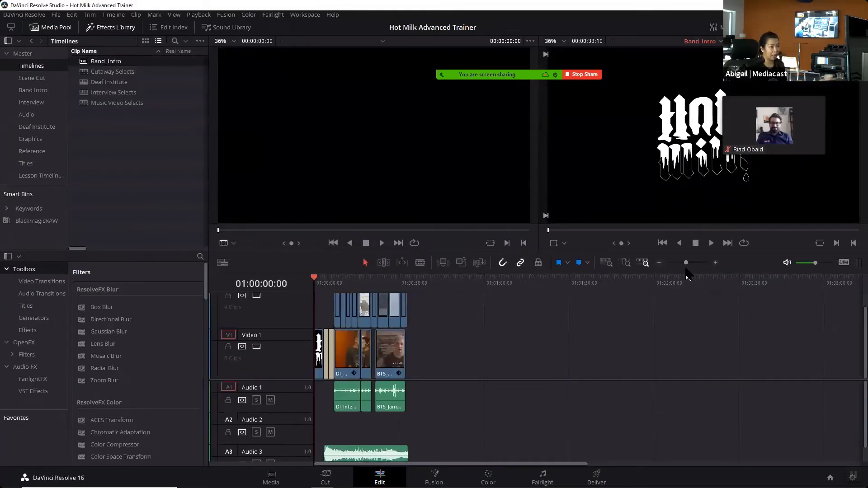
- Reduce the video track height of the Band_Intro timeline
drag(686, 266, 686, 267)
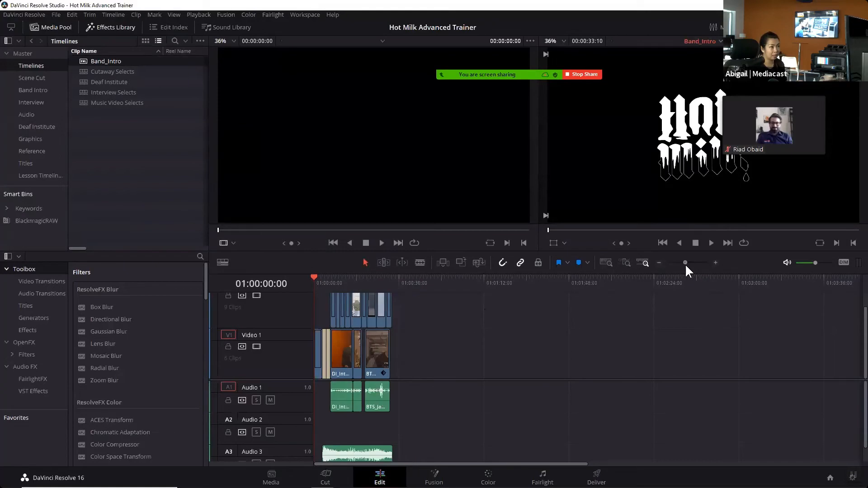
click(222, 262)
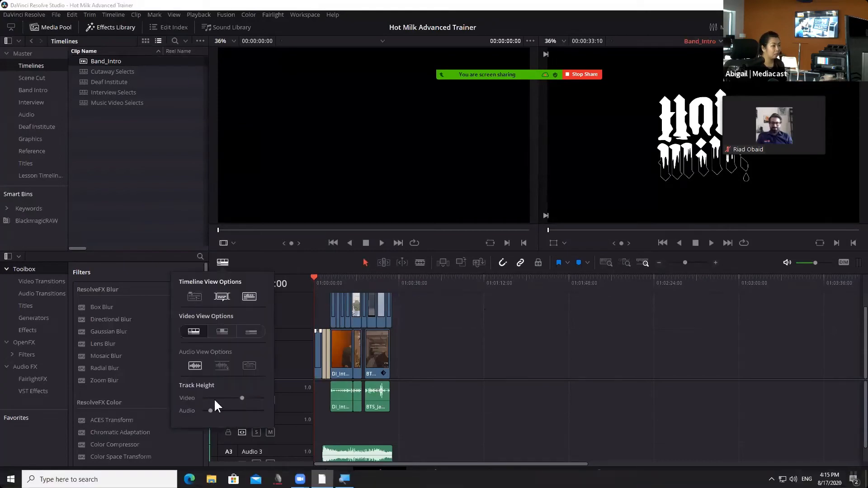
drag(230, 400, 212, 400)
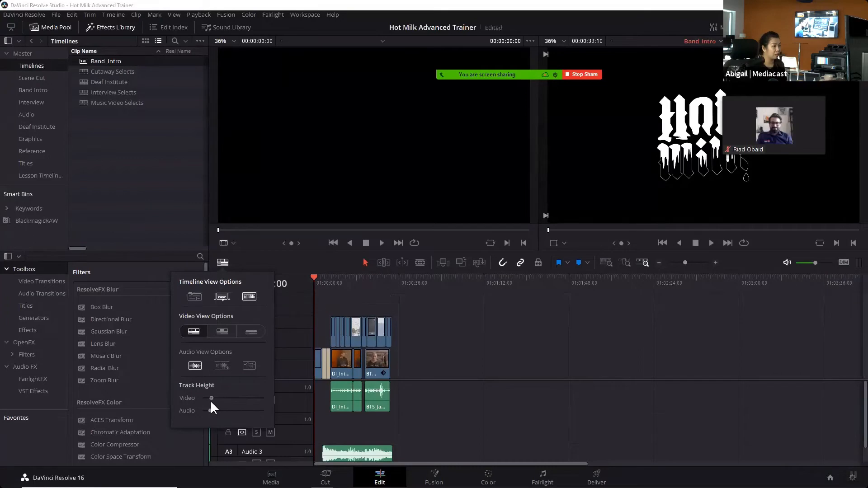
click(311, 278)
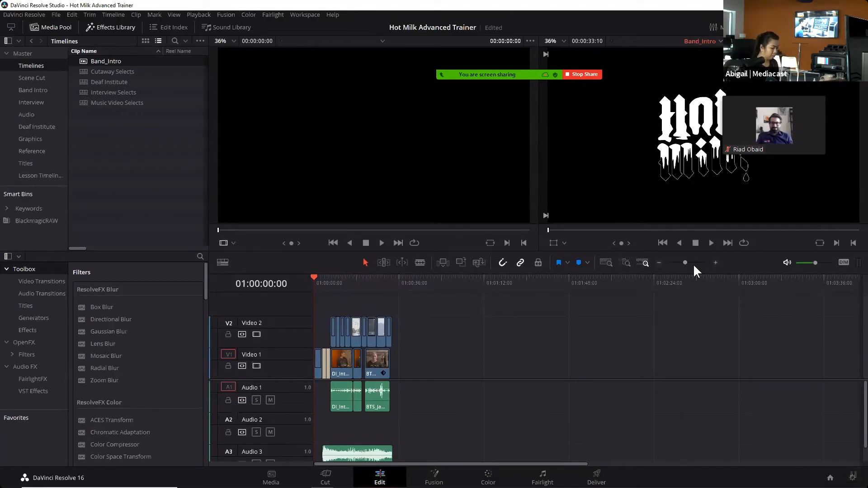
- Play the Band_Intro timeline from its start and park the playhead at the first backstage clip, 01:00:07:04
key(ctrl+=)
key(ctrl+=)
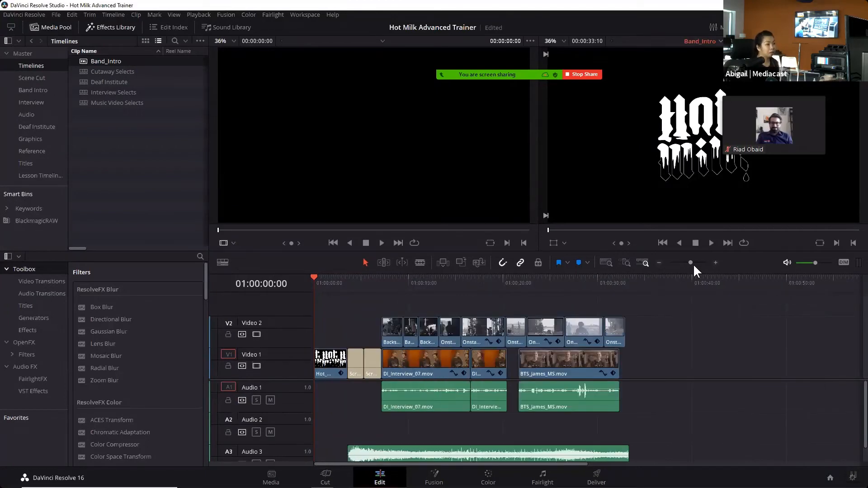
key(ctrl+=)
key(ctrl+minus)
drag(313, 277, 306, 294)
key(space)
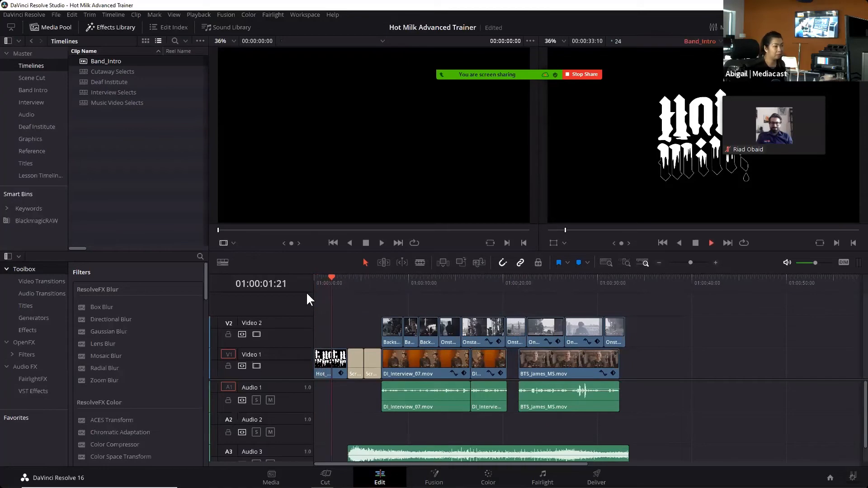
key(space)
click(381, 280)
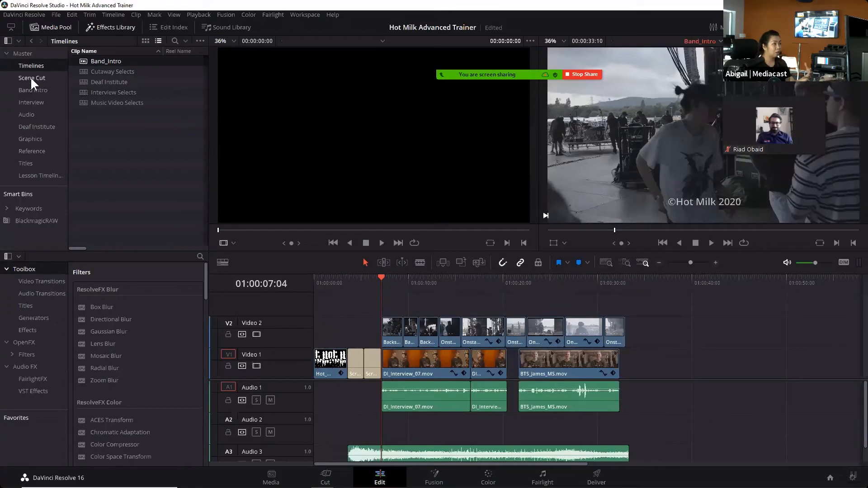
- Set the source viewer to Offline mode and load Offline Reference.mov from the Reference bin into it
click(37, 151)
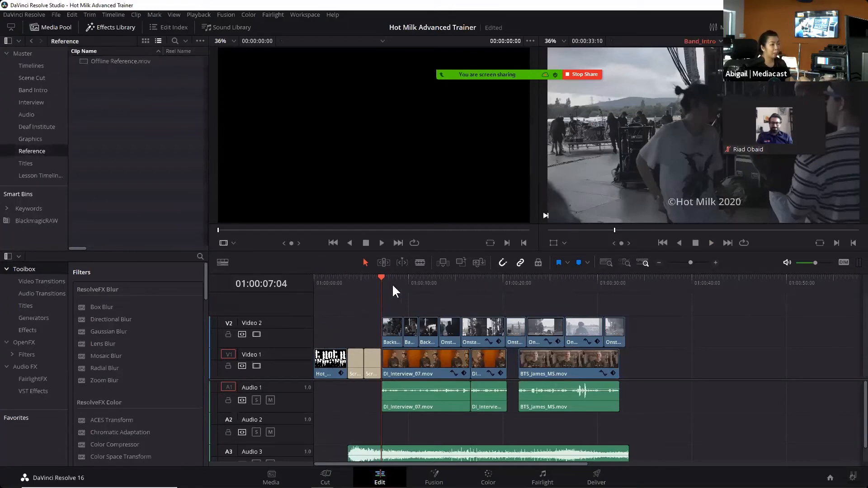
drag(380, 279, 396, 288)
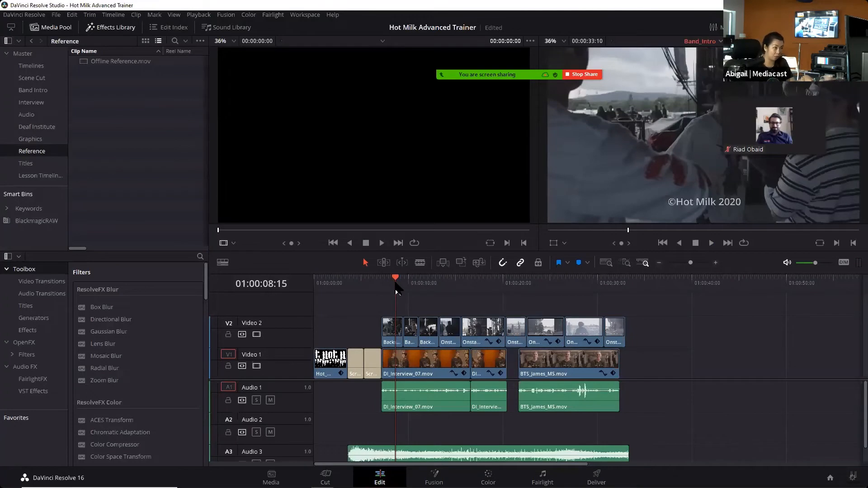
mouse_move(392, 277)
mouse_down()
mouse_move(406, 279)
mouse_move(392, 280)
mouse_up()
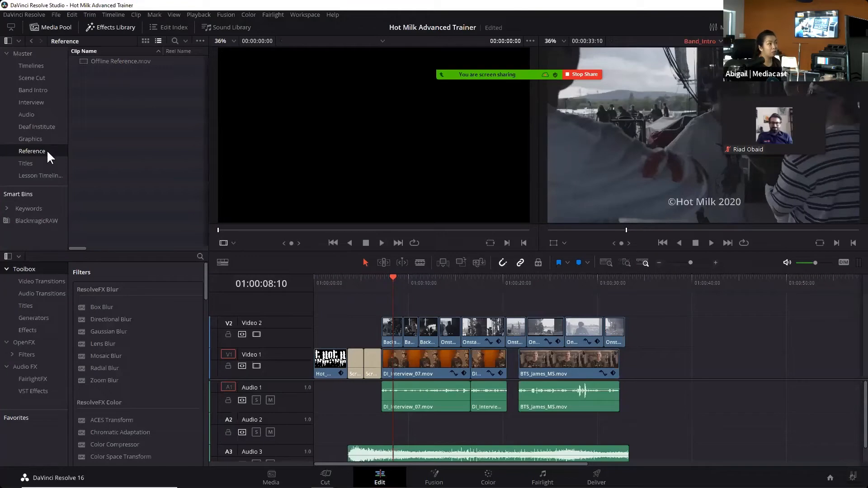
drag(68, 58, 96, 66)
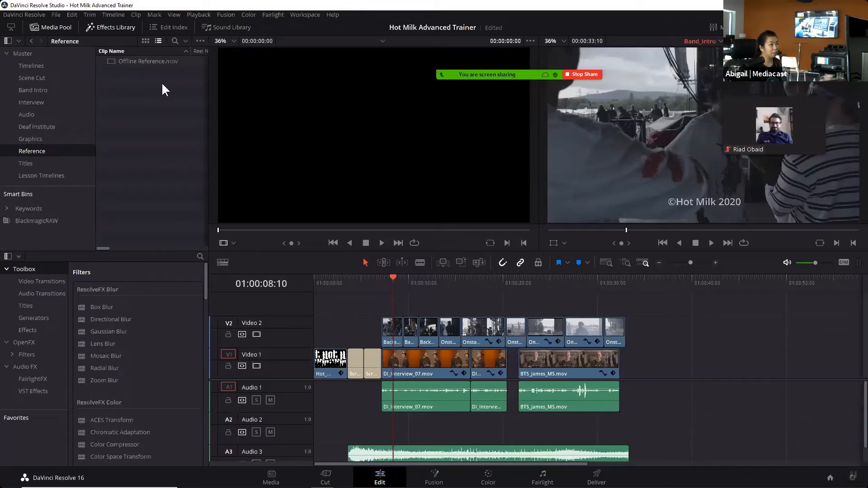
click(233, 244)
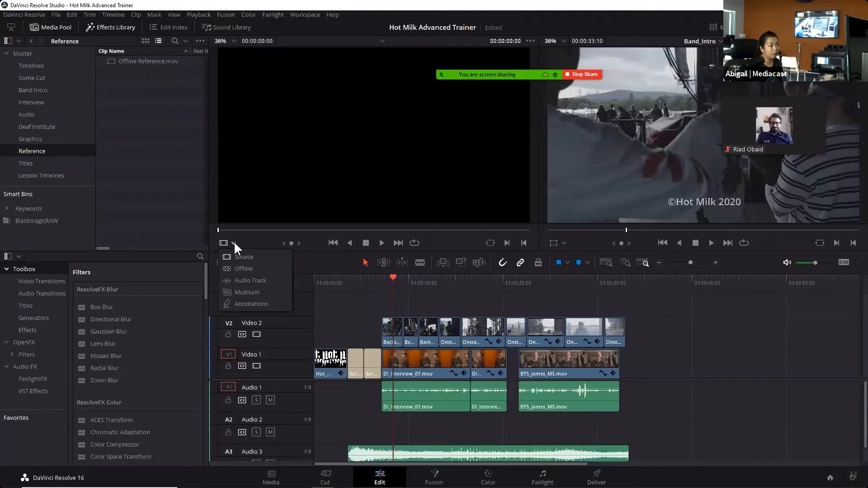
click(242, 268)
drag(136, 59, 337, 179)
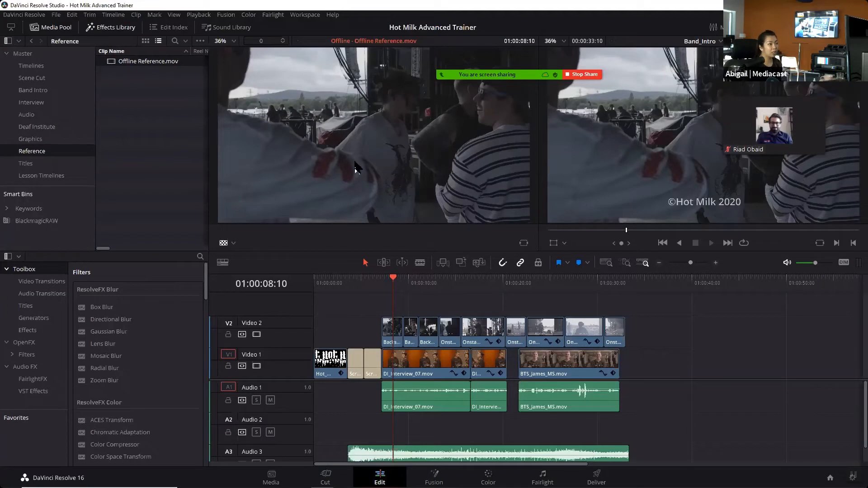
- Play the timeline's opening titles from the start, comparing them with the offline reference
drag(394, 285, 296, 284)
key(space)
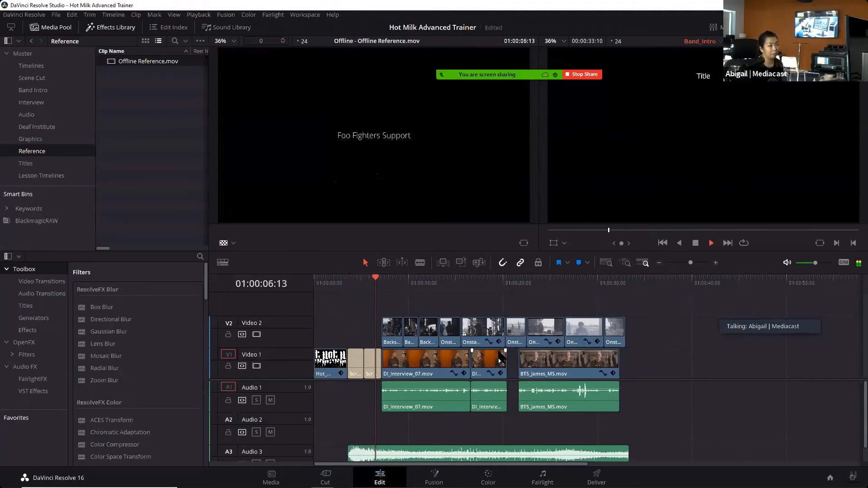
key(space)
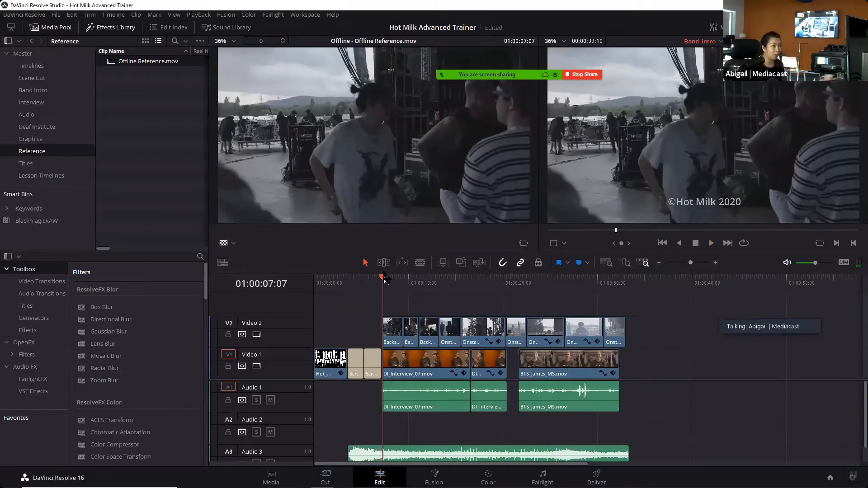
- Play on from 01:00:07:04 to compare the backstage clips with the reference, and slightly lower the monitoring volume
mouse_move(381, 287)
mouse_down()
mouse_move(351, 285)
mouse_move(380, 287)
mouse_up()
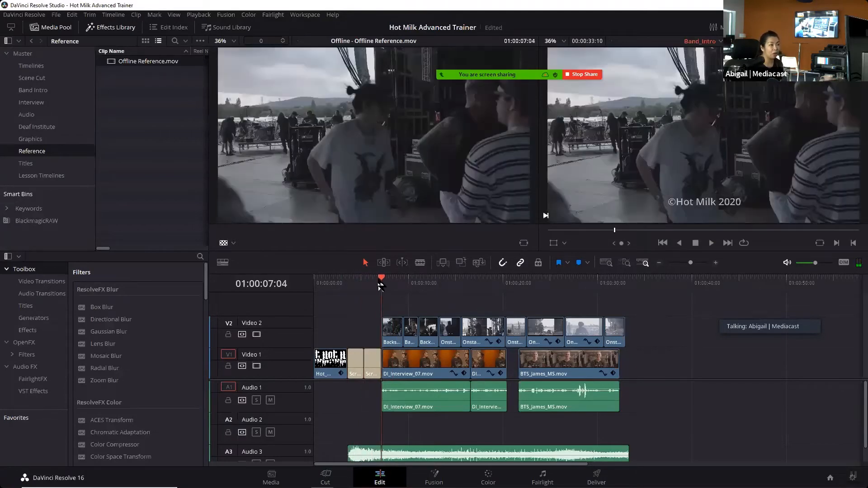
key(space)
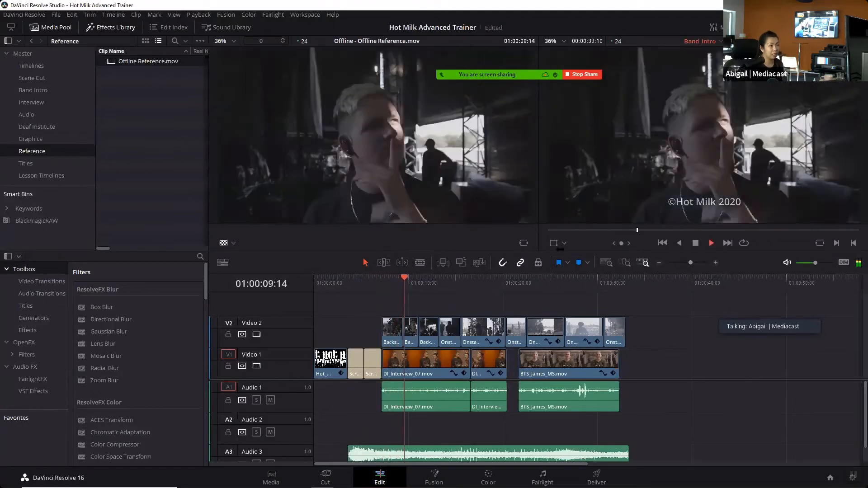
key(space)
drag(812, 270, 808, 262)
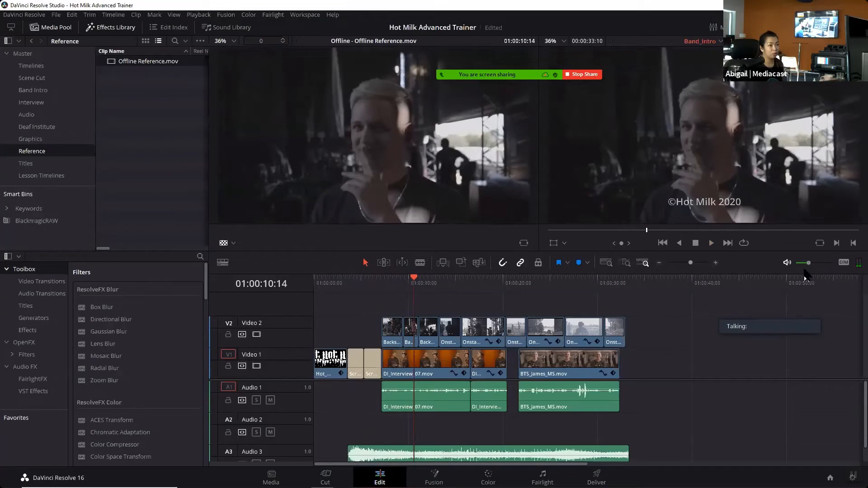
key(space)
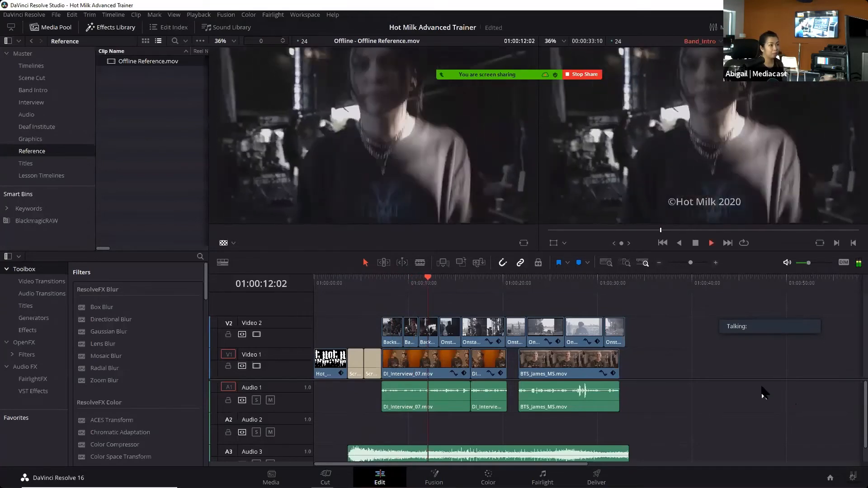
- Scrub through the onstage clips up to 01:00:26:13, comparing each one with the offline reference
drag(430, 274, 475, 287)
click(479, 285)
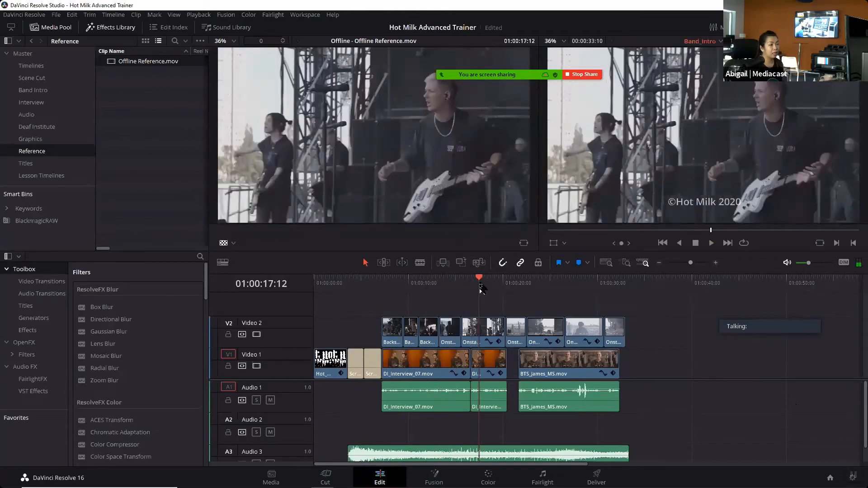
click(492, 285)
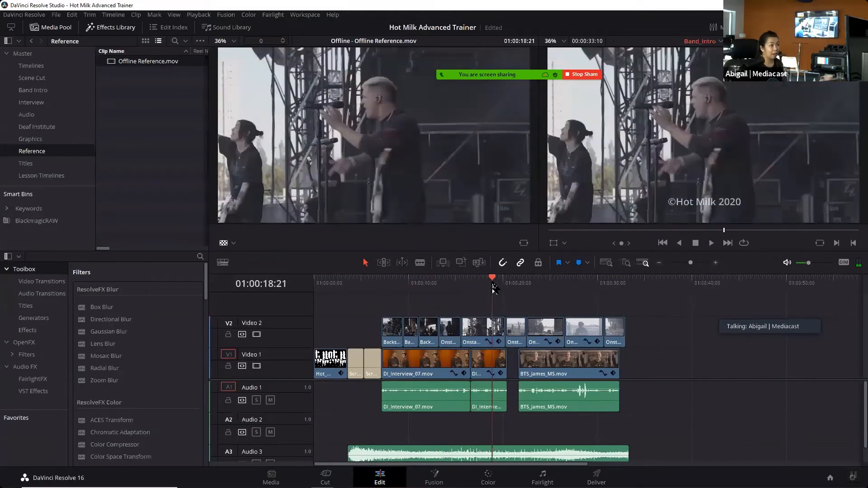
click(504, 285)
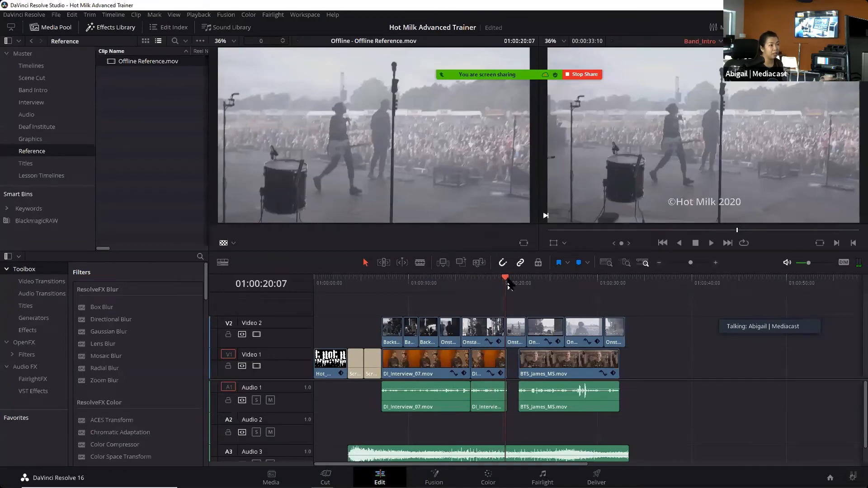
drag(509, 286, 564, 285)
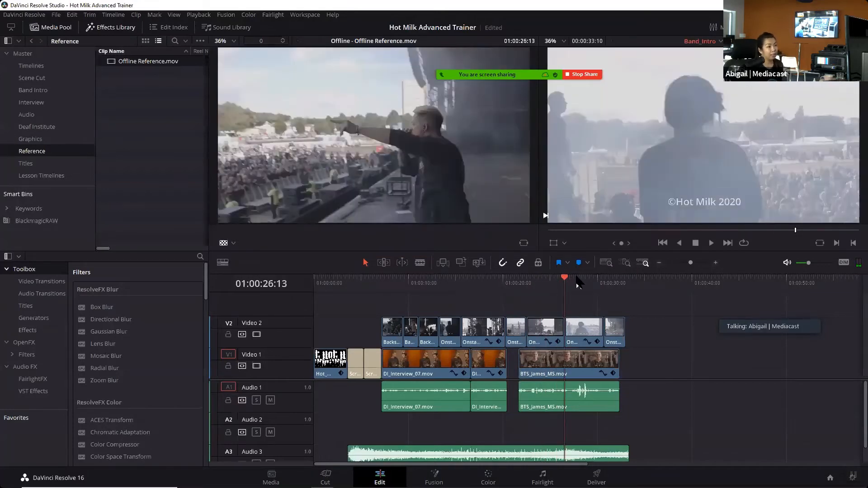
- Play and scrub through the last two onstage clips up to 01:00:33:10, comparing each with the offline reference
click(576, 283)
click(577, 284)
click(619, 283)
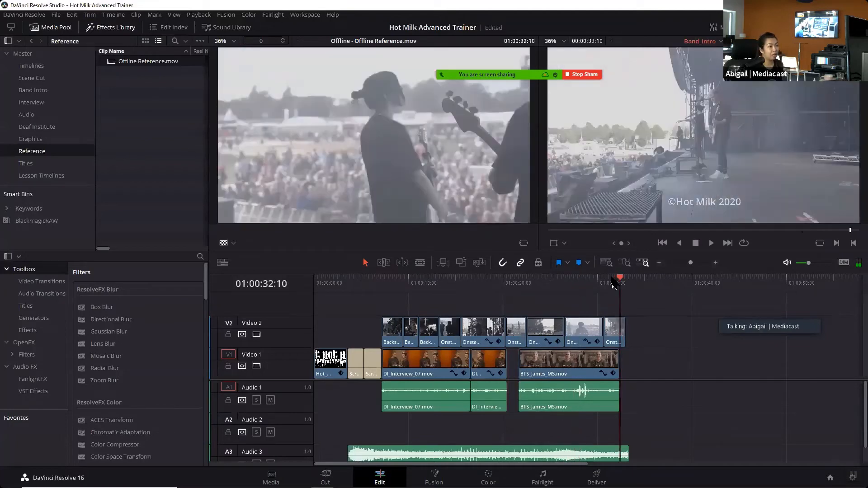
click(606, 283)
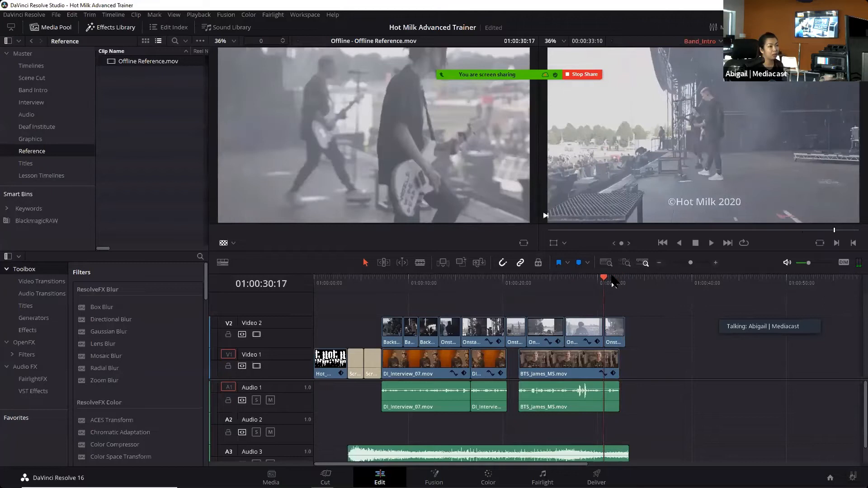
key(space)
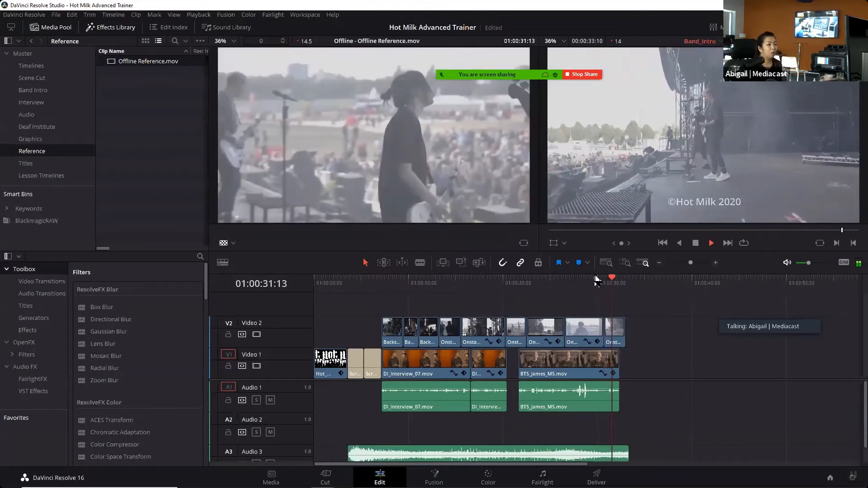
key(space)
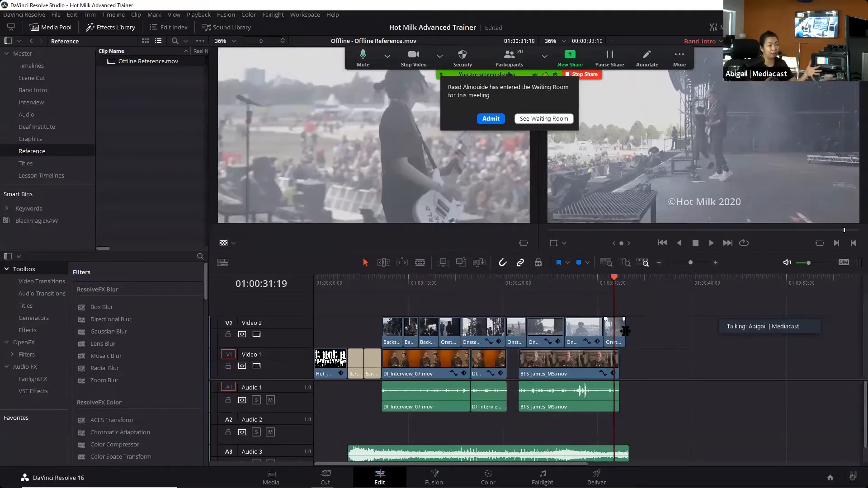
click(620, 283)
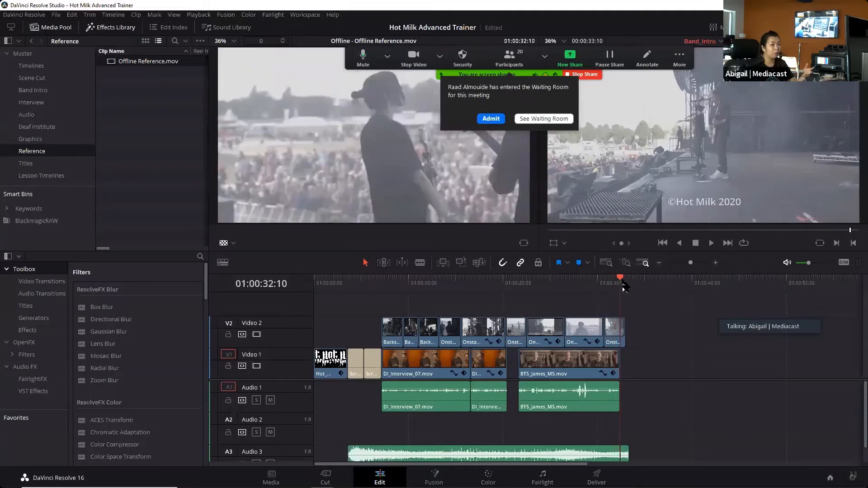
drag(621, 281, 629, 283)
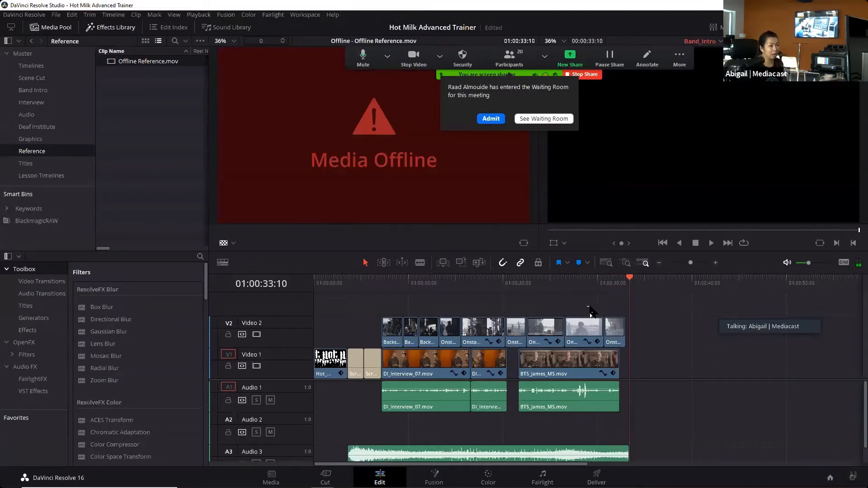
- Select the last two onstage clips on Video 2 and disable their conform lock
drag(587, 310, 625, 339)
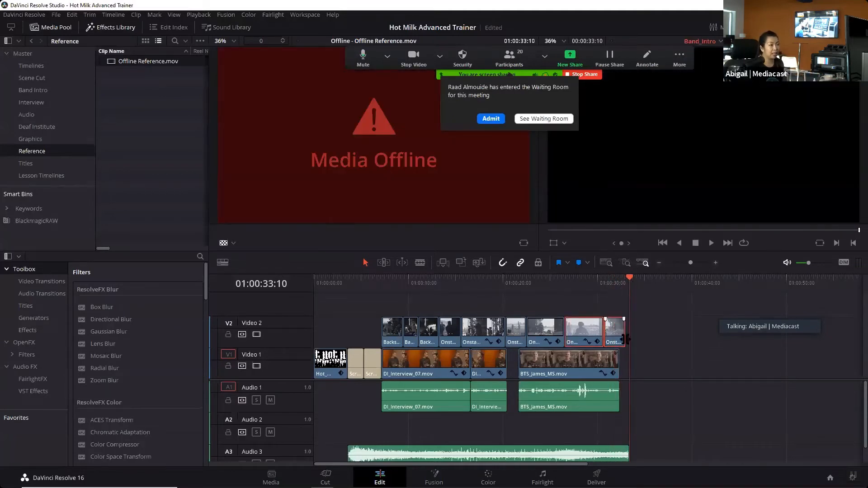
click(620, 283)
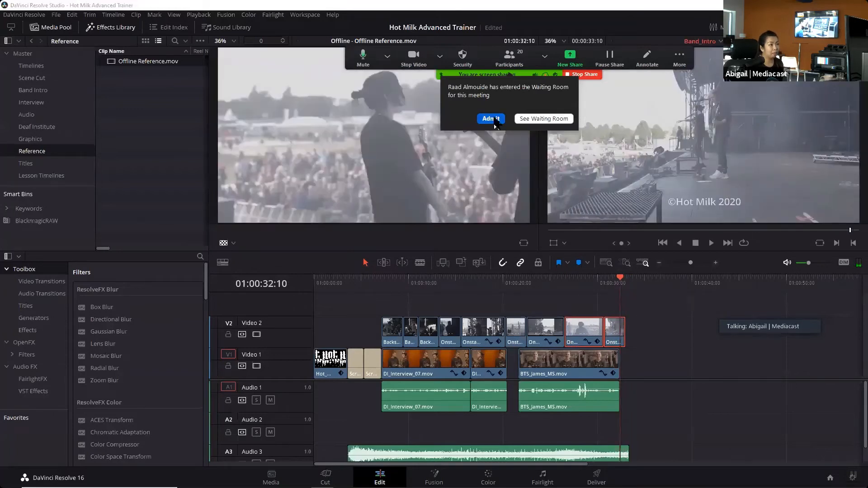
click(198, 15)
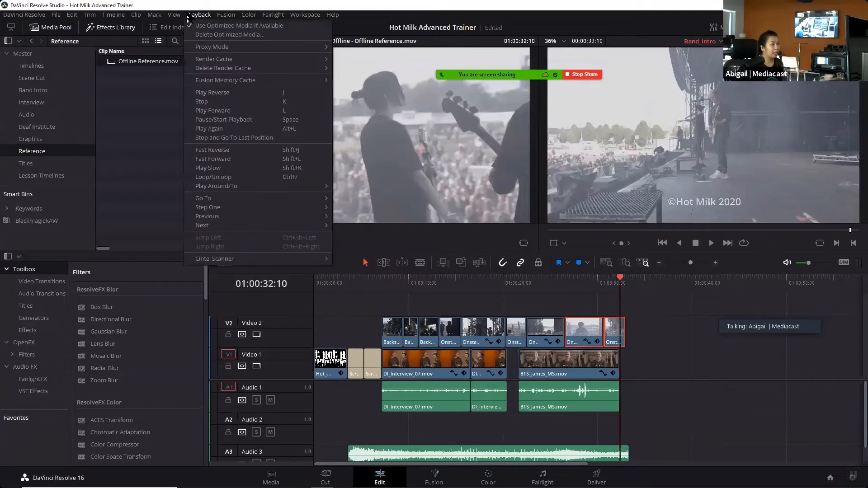
mouse_move(134, 20)
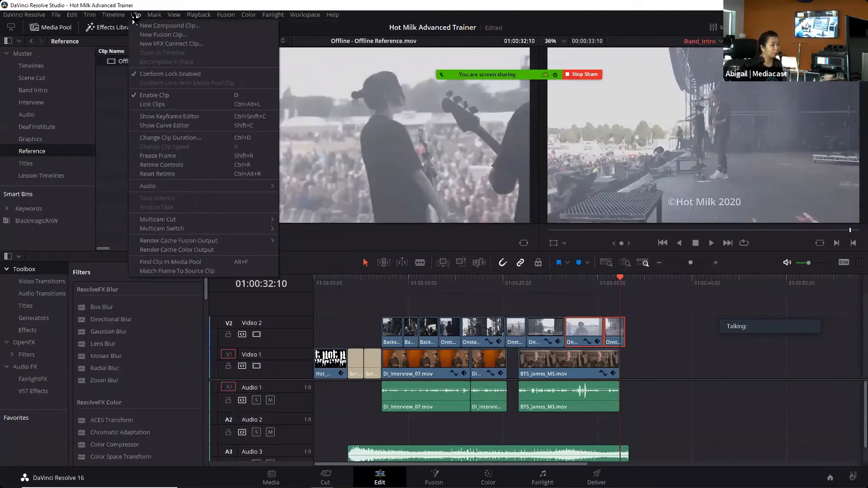
click(147, 75)
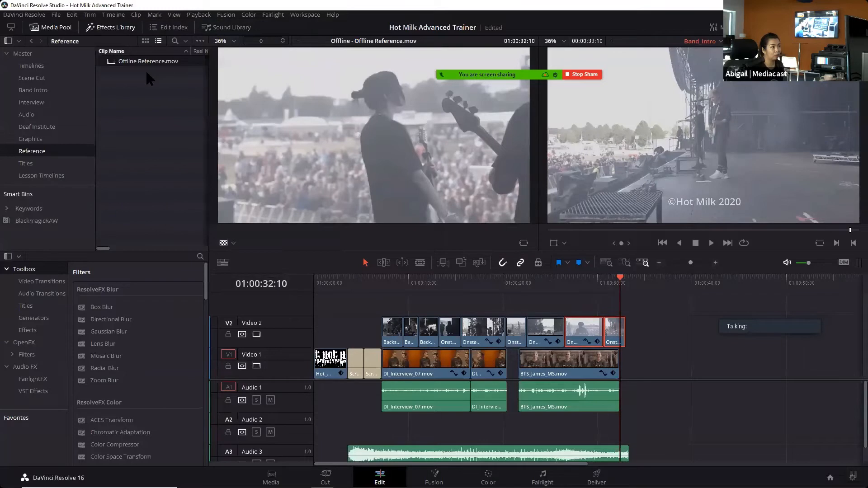
- Resolve the conform conflict on the Onstage_09.mov clip by changing its source to Onstage_01.mov
click(695, 266)
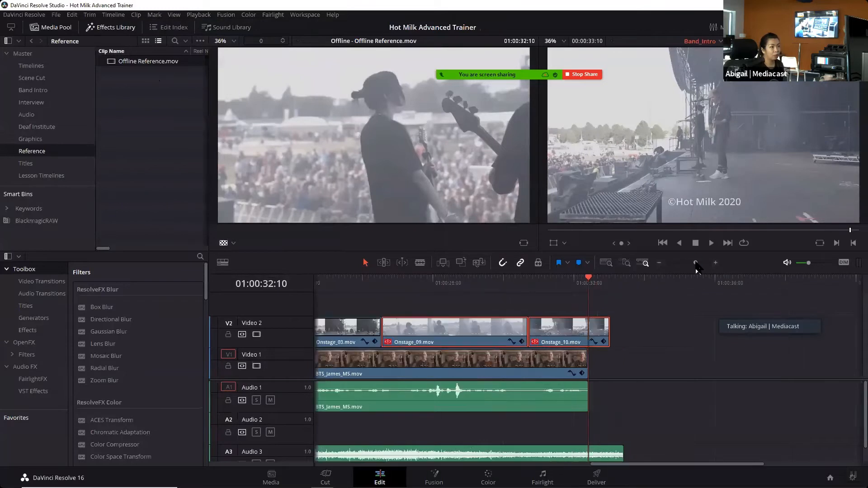
drag(588, 280, 459, 284)
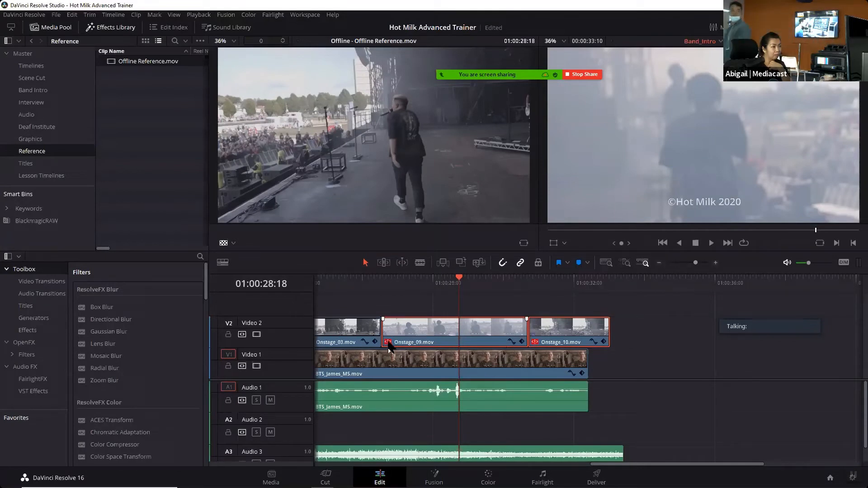
click(389, 343)
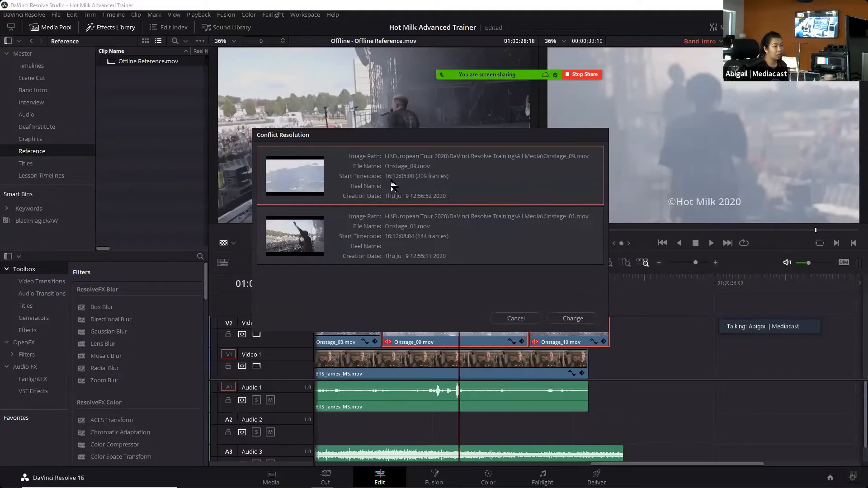
click(325, 228)
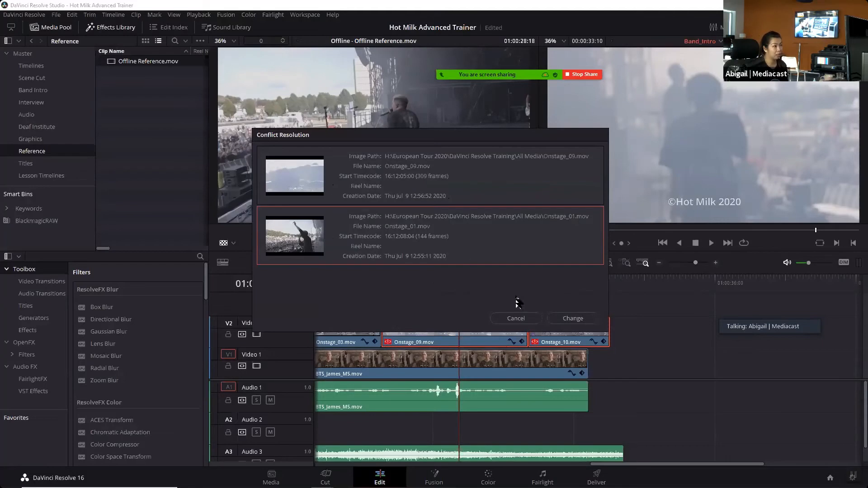
click(572, 323)
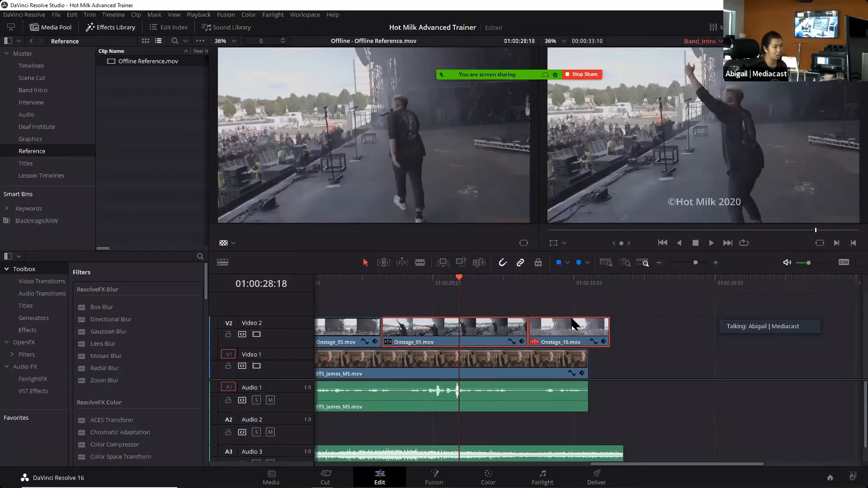
- Resolve the conform conflict on the final Onstage_10.mov clip by changing its source to Onstage_04.mov
click(566, 283)
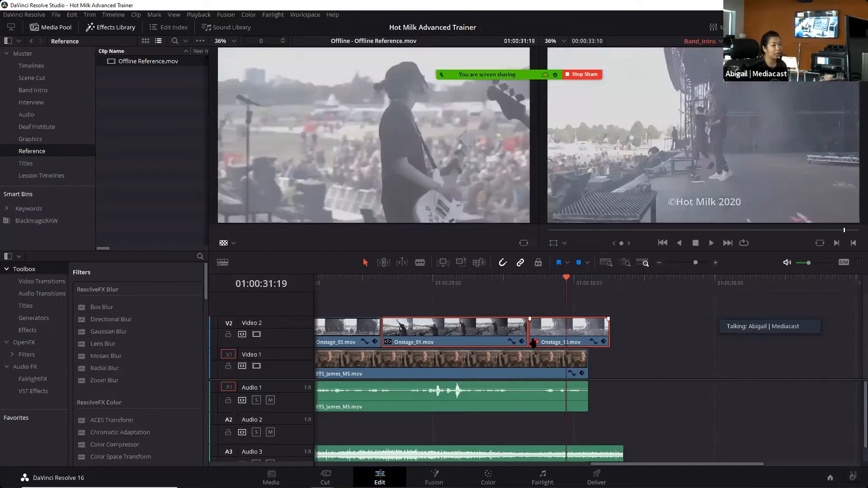
click(536, 342)
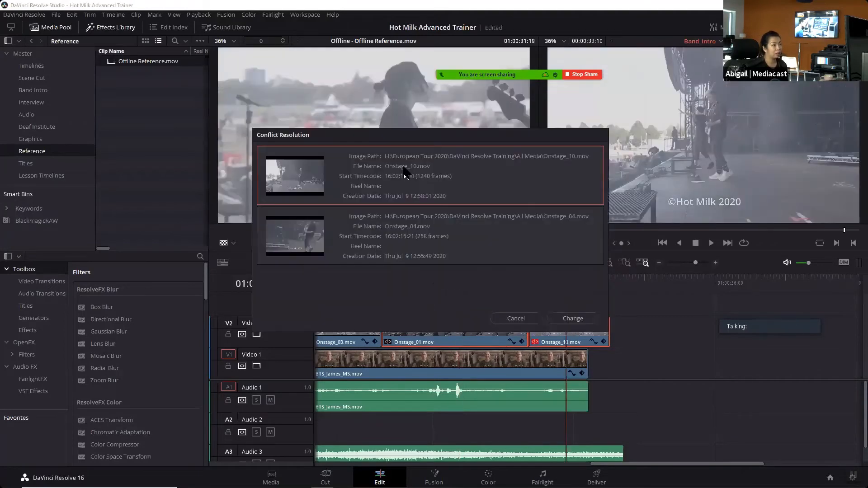
click(405, 243)
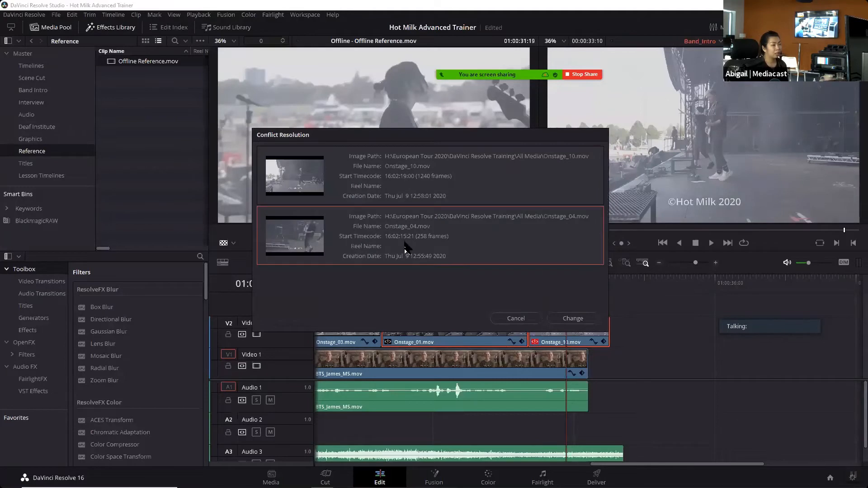
click(567, 319)
click(647, 328)
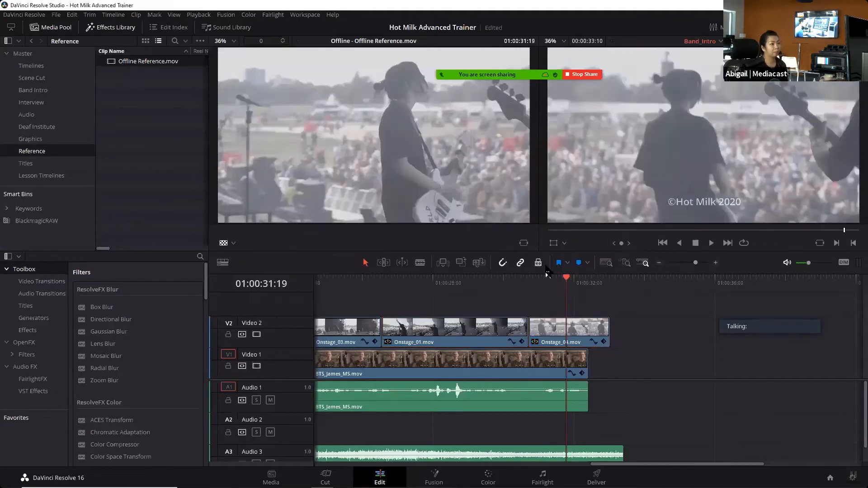
- Move the playhead to 01:00:26:13, switch to Trim Edit mode and try to slide the Onstage_01.mov clip
click(563, 279)
drag(463, 278, 382, 275)
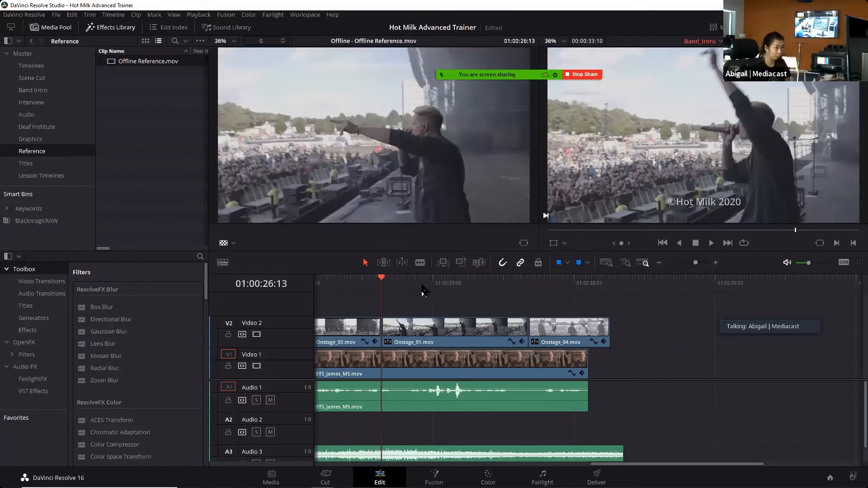
click(381, 265)
click(440, 335)
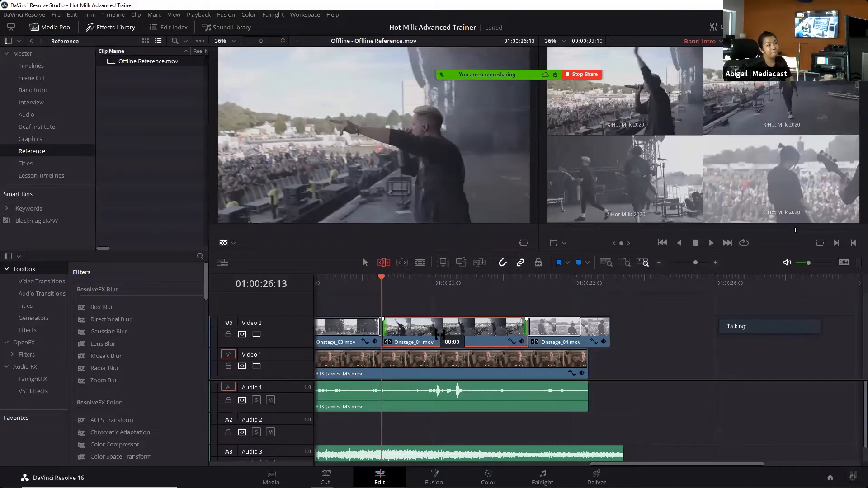
drag(440, 333, 457, 334)
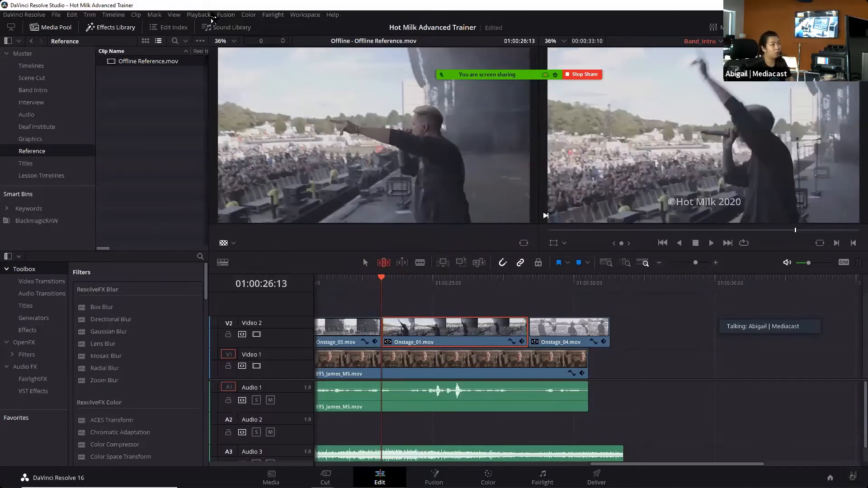
- Turn off the preview during editing
click(199, 15)
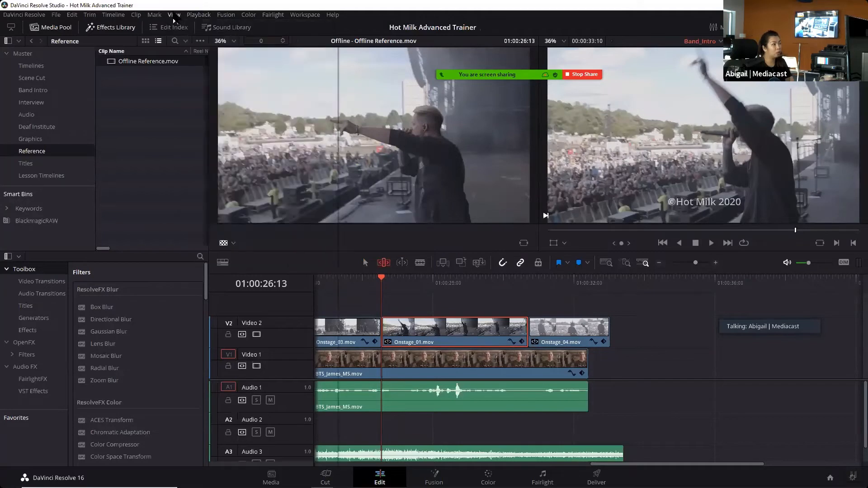
click(174, 15)
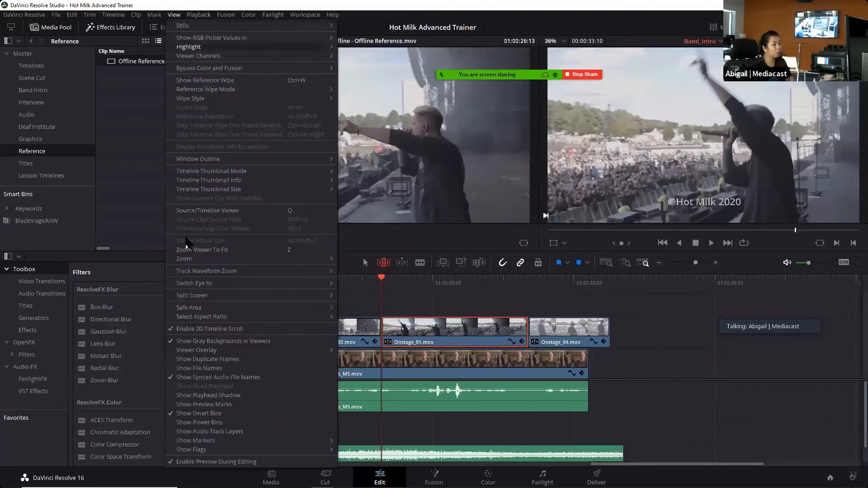
click(186, 468)
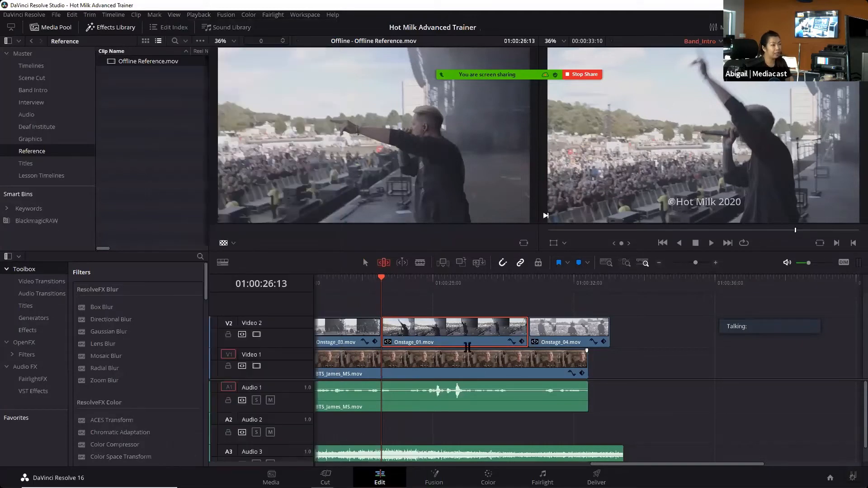
- Slide the Onstage_01.mov clip about 20 frames earlier so its image matches the offline reference at 01:00:27:21
drag(379, 274, 428, 296)
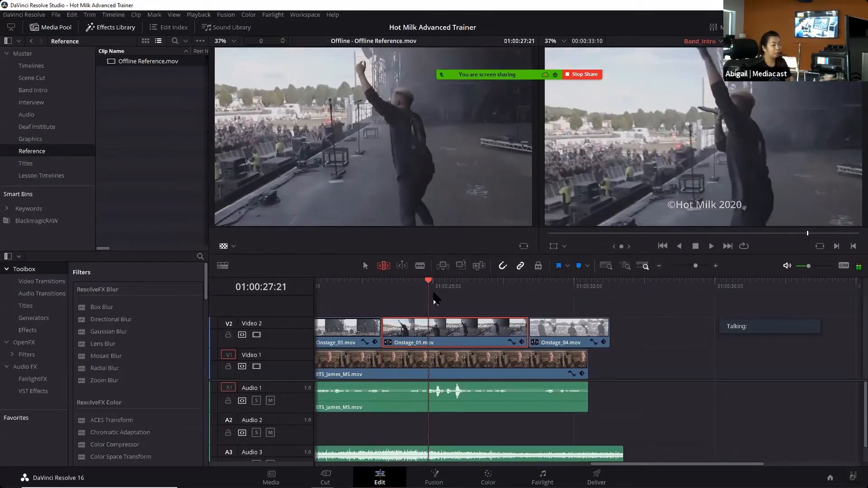
drag(456, 336, 425, 329)
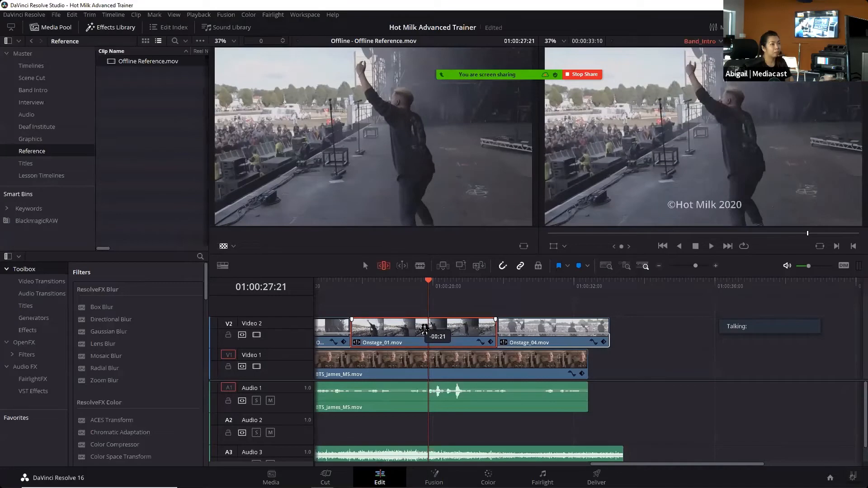
drag(425, 329, 426, 330)
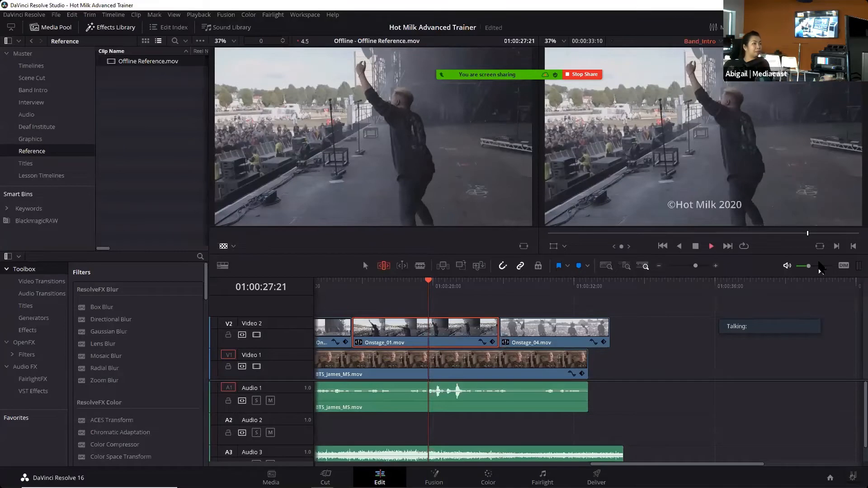
- Play and scrub through the Onstage_01.mov clip to check its sync against the offline reference
key(space)
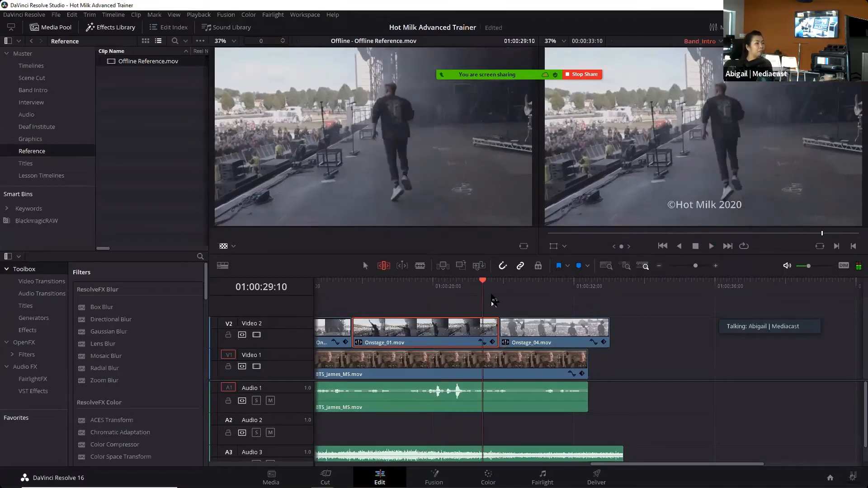
drag(482, 283, 394, 287)
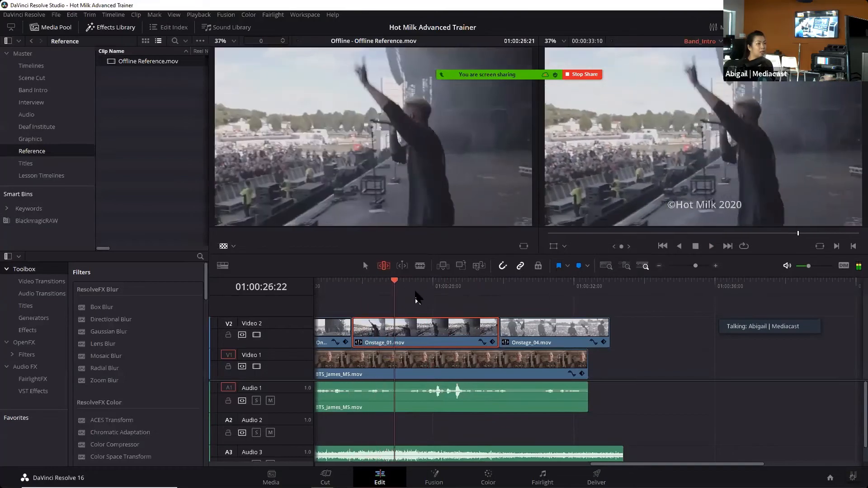
key(space)
mouse_move(471, 297)
mouse_down()
mouse_move(482, 298)
mouse_move(463, 297)
mouse_up()
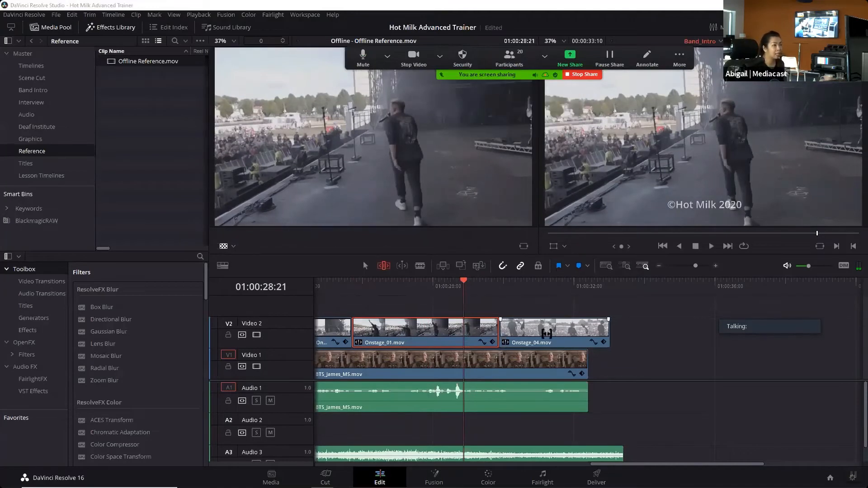
- Slide the Onstage_04.mov clip later until it matches the offline reference at 01:00:30:22, and play it to check
click(546, 334)
click(537, 284)
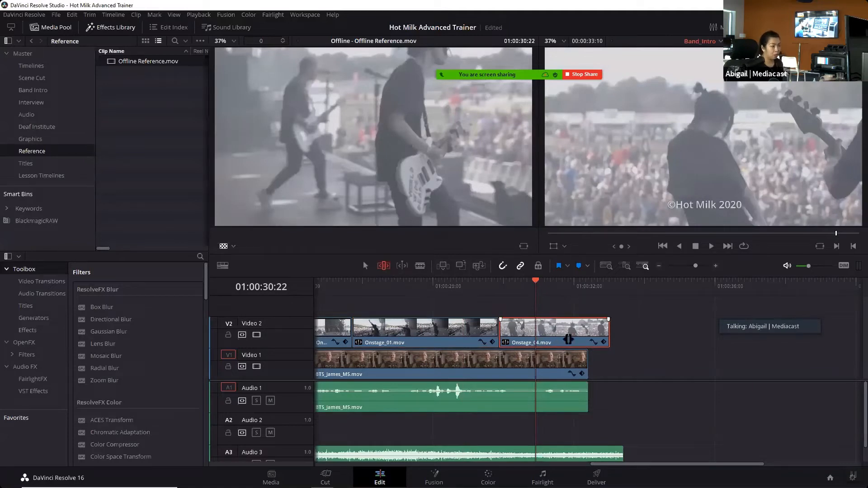
drag(587, 336, 669, 329)
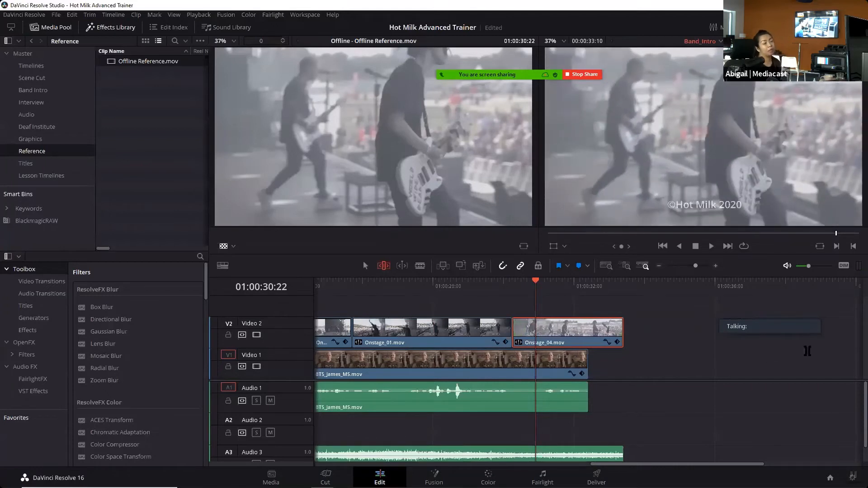
drag(520, 285, 515, 287)
key(space)
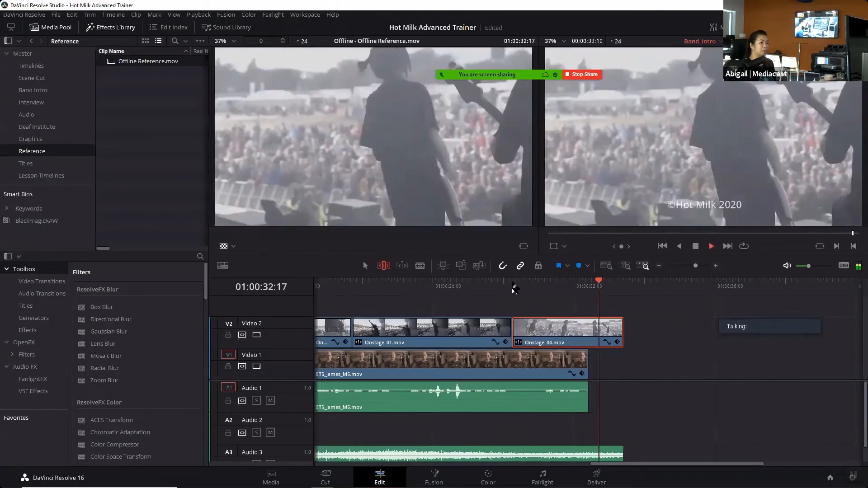
- Play the timeline from the start of Onstage_02.mov through Onstage_05.mov and compare the clips with the offline reference
mouse_move(547, 290)
mouse_down()
mouse_move(531, 290)
mouse_move(543, 291)
mouse_up()
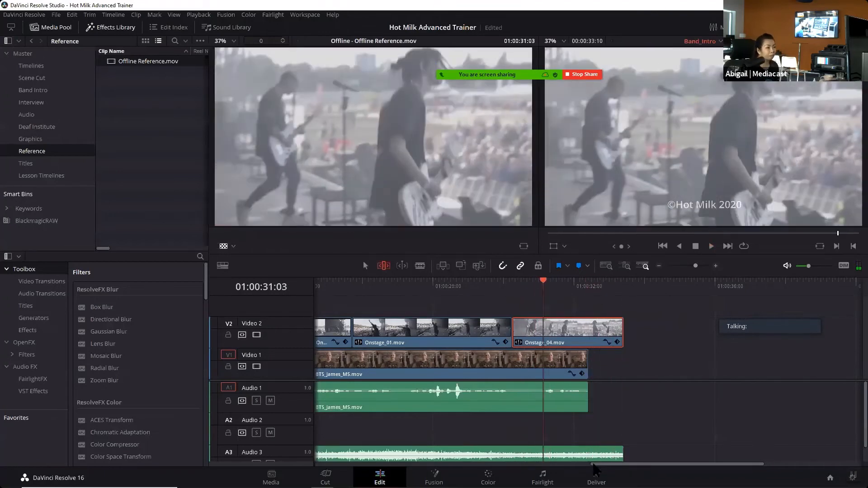
scroll(473, 454, left, 10)
scroll(473, 455, left, 4)
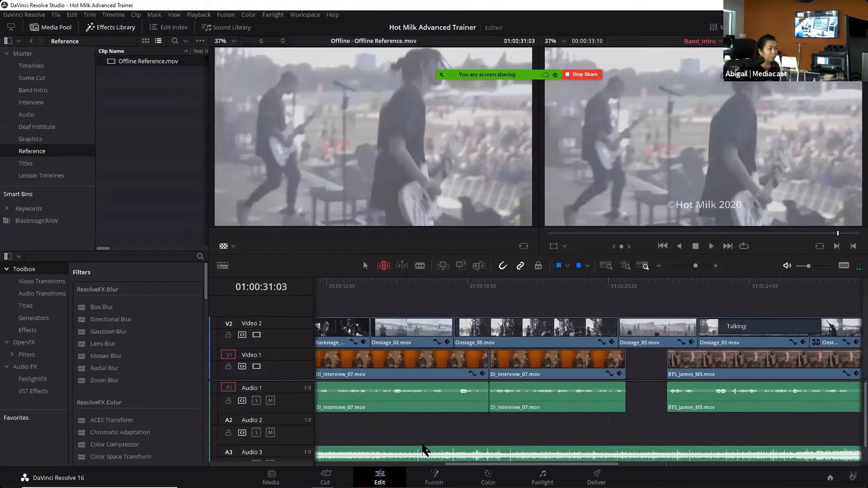
click(463, 292)
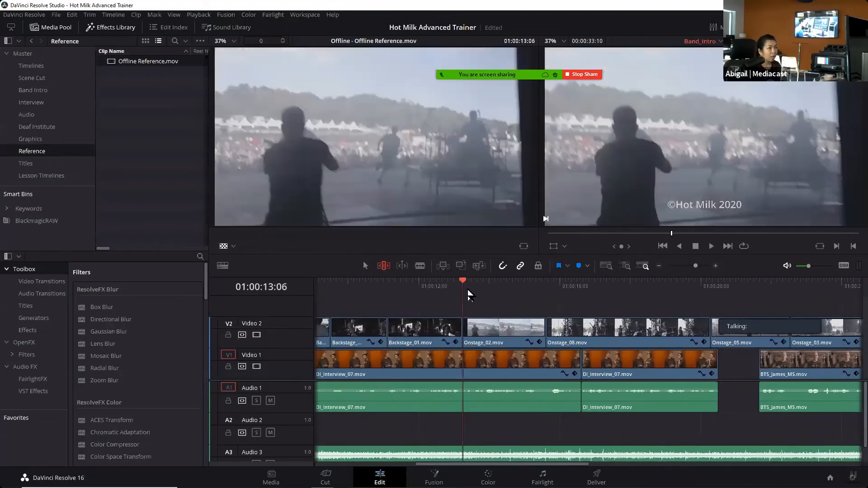
key(space)
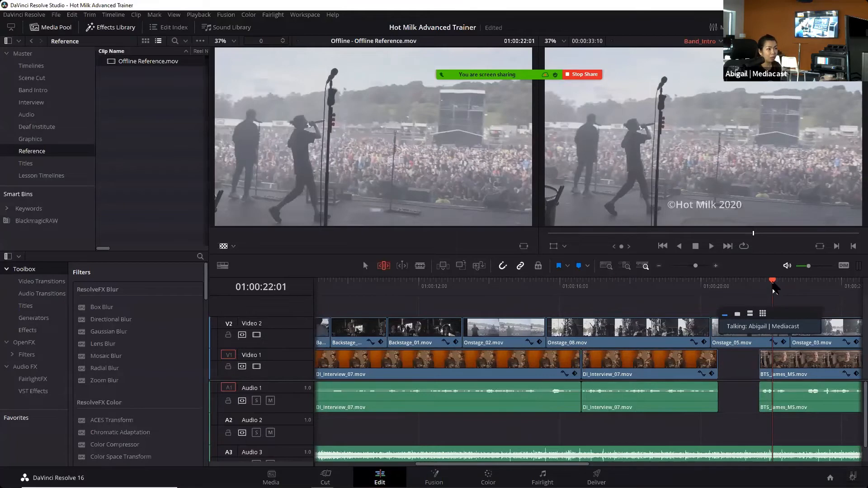
click(759, 289)
key(space)
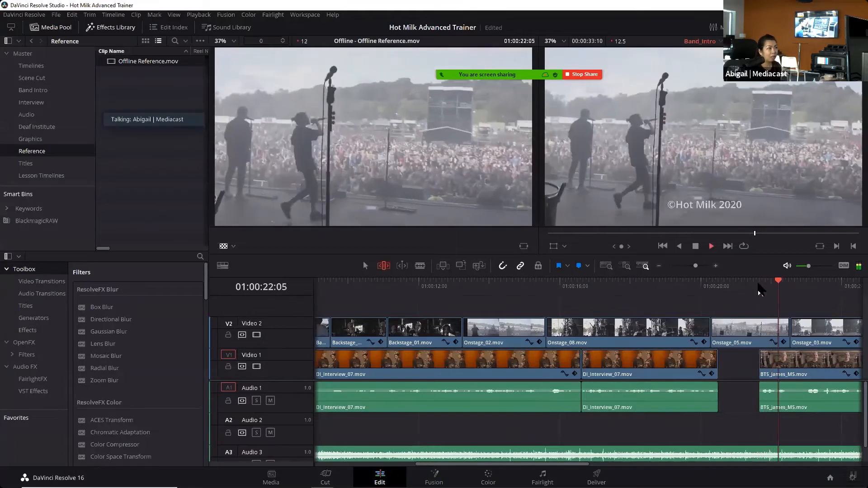
click(747, 290)
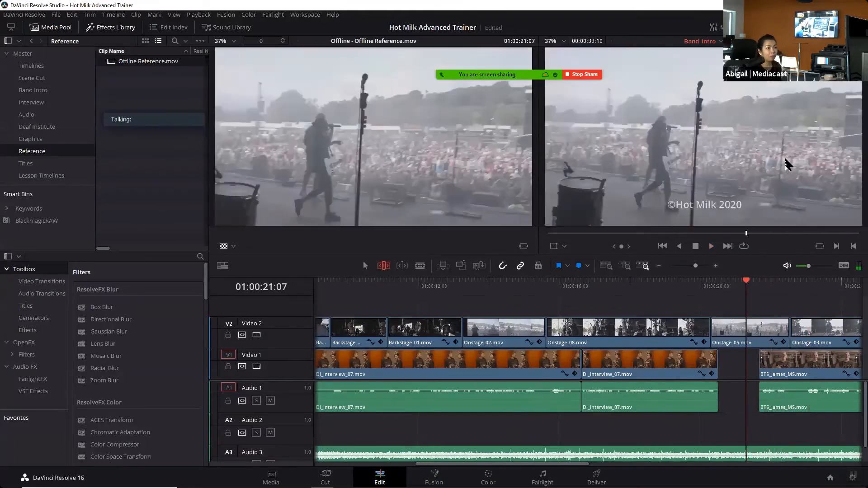
- Stabilize the Onstage_05.mov clip in Perspective mode with Camera Lock enabled
click(762, 335)
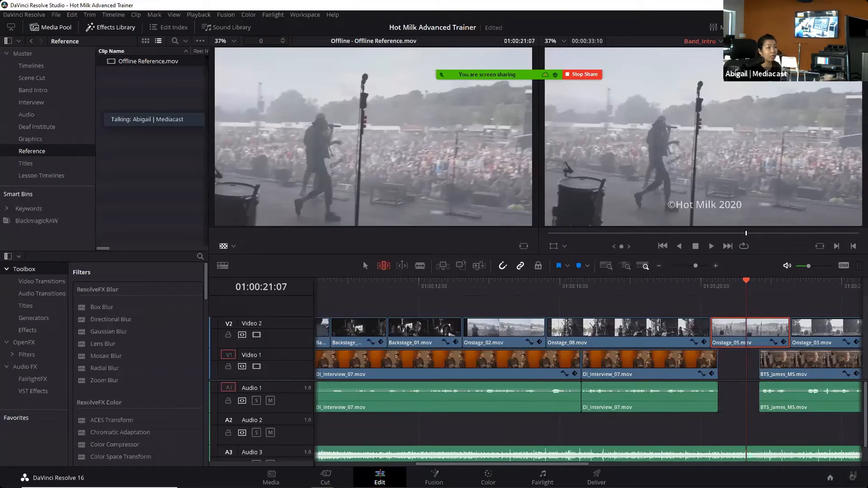
key(ctrl+9)
scroll(838, 108, down, 2)
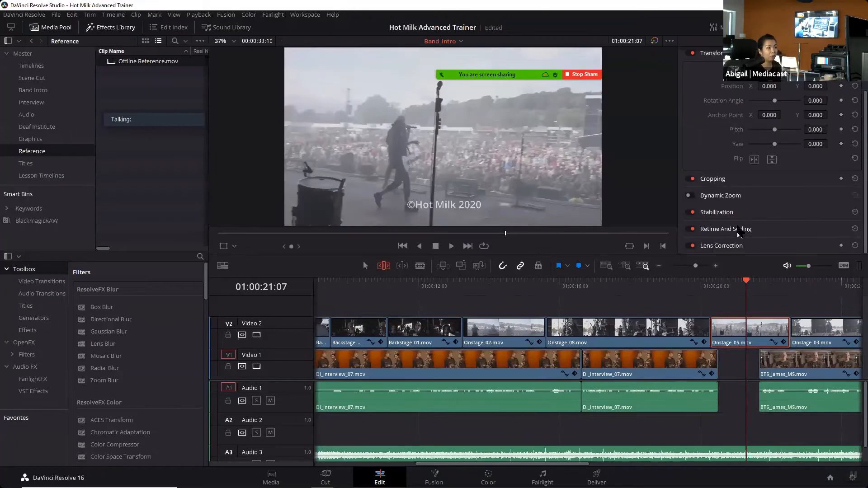
click(727, 219)
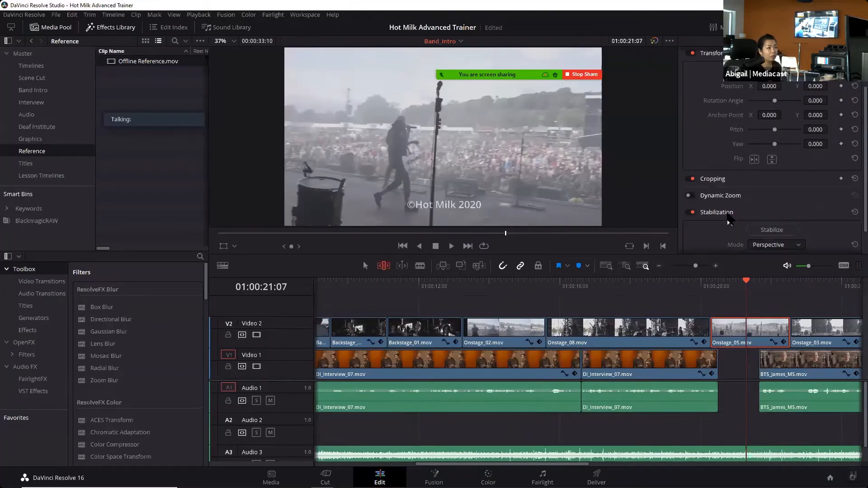
scroll(853, 199, down, 3)
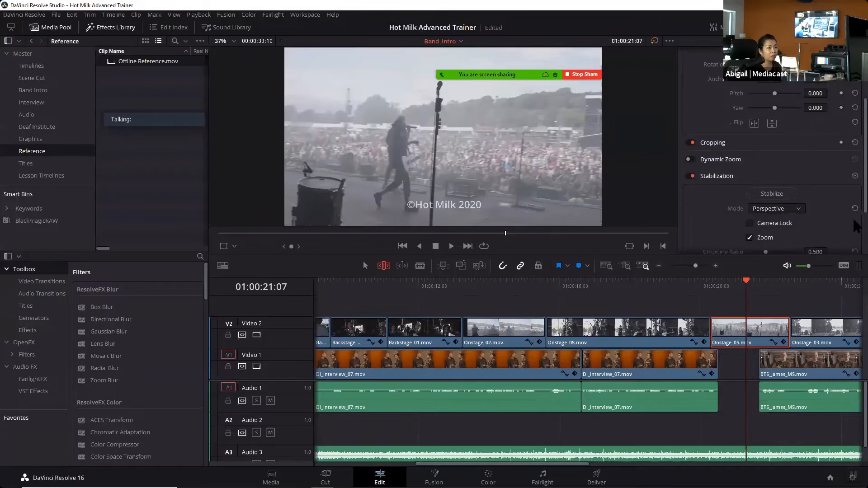
click(749, 184)
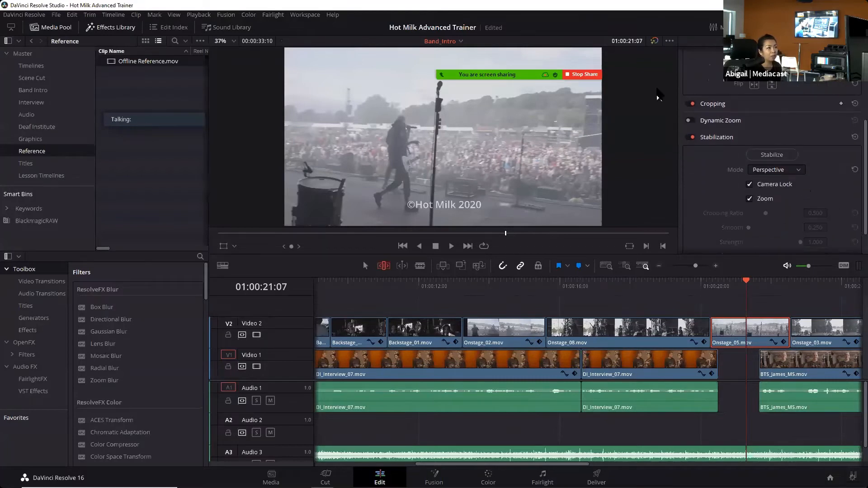
click(762, 159)
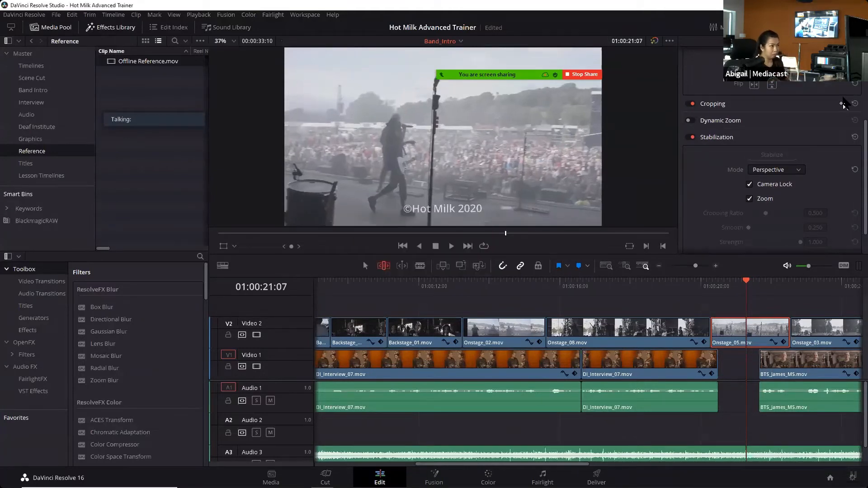
- Play the stabilized Onstage_05.mov clip from 01:00:20:12 beside the offline reference to compare their movement
drag(747, 281, 718, 284)
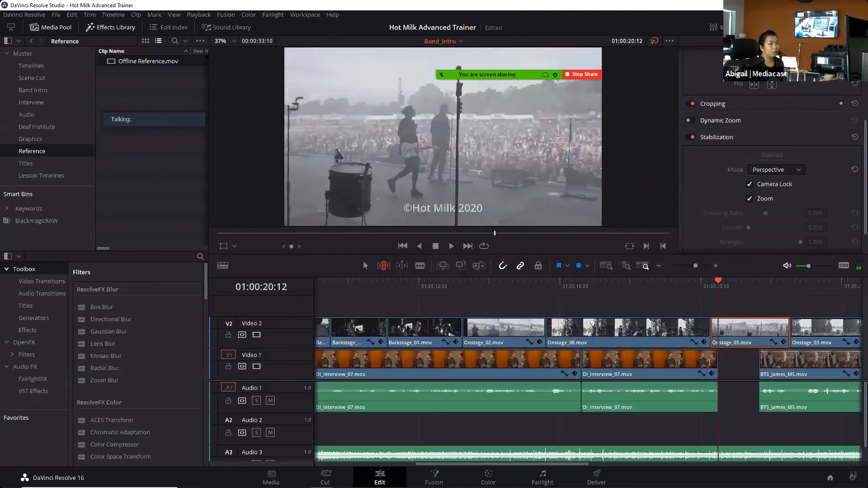
click(824, 28)
key(space)
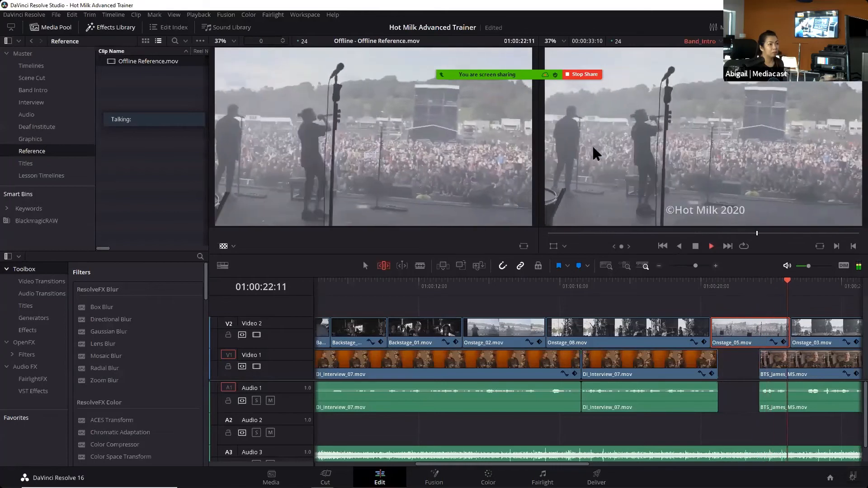
key(space)
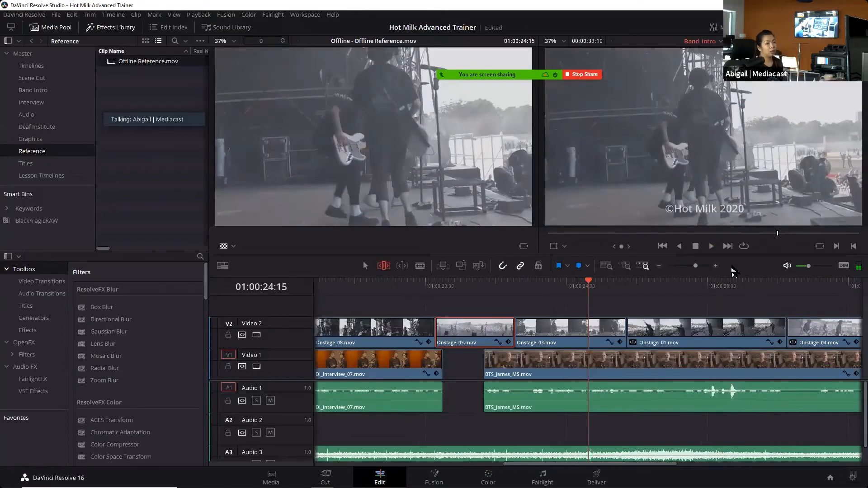
- Compare Onstage_03.mov with the offline reference at 01:00:23:14 using the Difference wipe, and return to No Wipe
drag(591, 287, 562, 286)
key(Left)
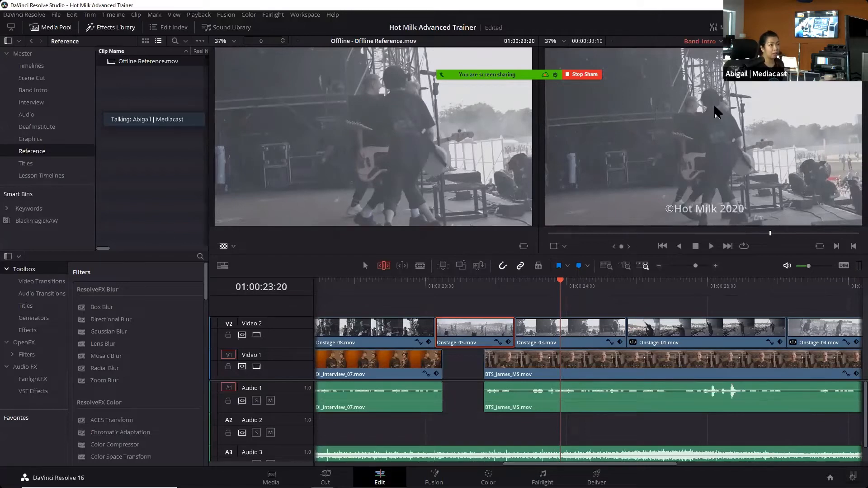
drag(560, 280, 552, 278)
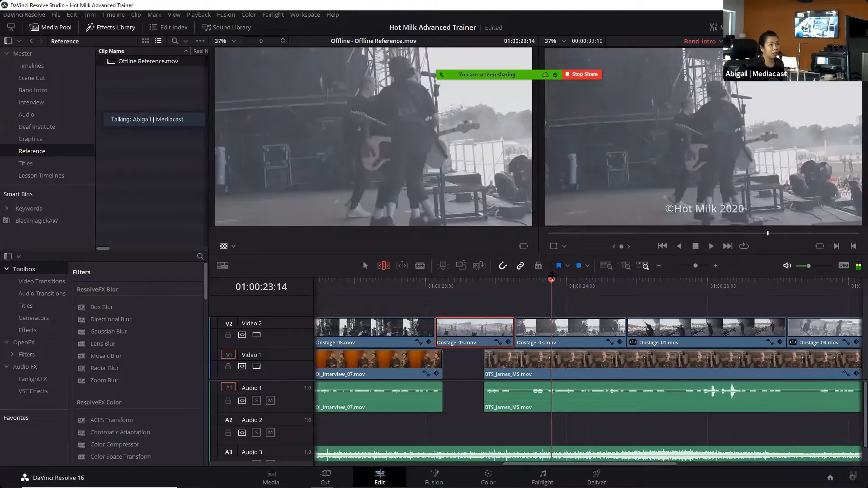
right_click(791, 145)
click(813, 183)
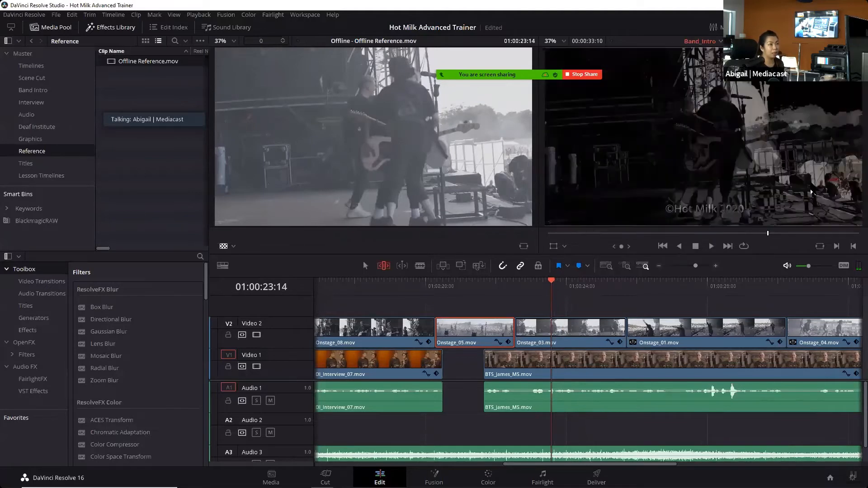
right_click(768, 149)
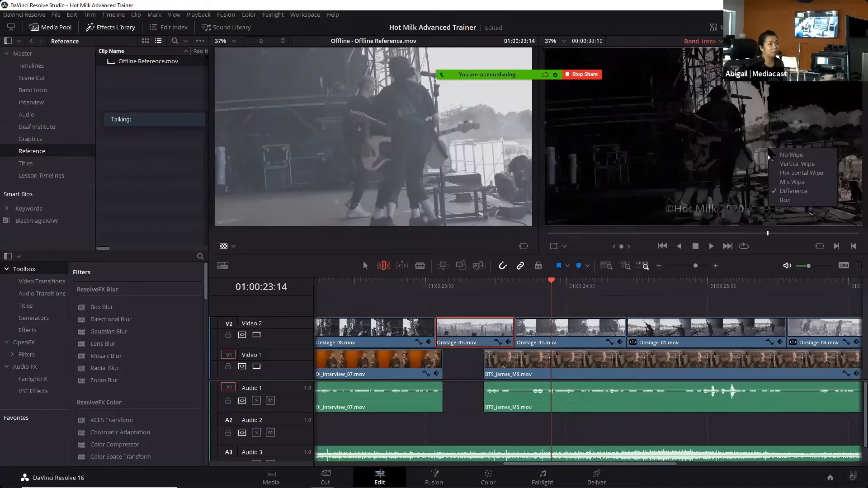
click(789, 156)
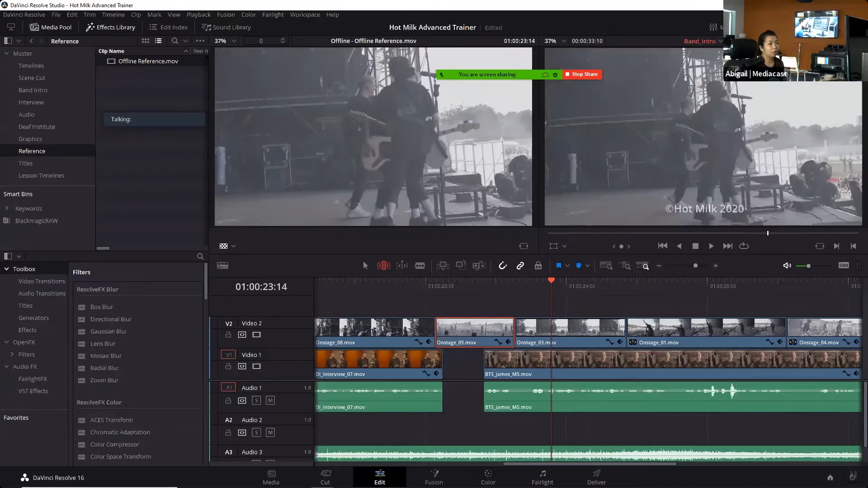
right_click(599, 179)
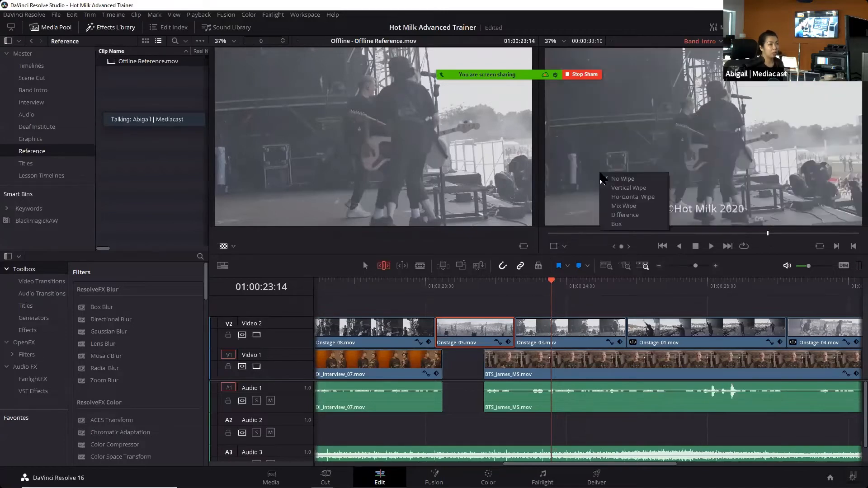
click(679, 174)
- Play Onstage_03.mov against the offline reference and show the Difference wipe at 01:00:25:06
click(549, 286)
key(space)
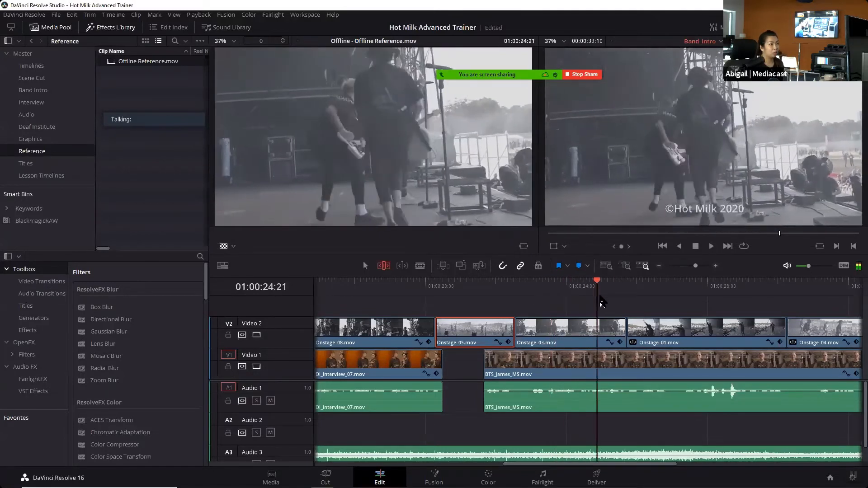
key(space)
drag(619, 296, 610, 295)
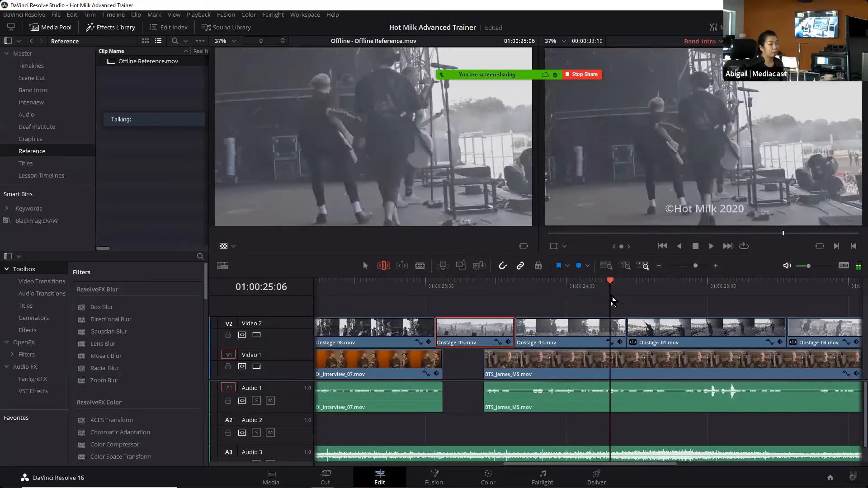
right_click(759, 142)
click(784, 185)
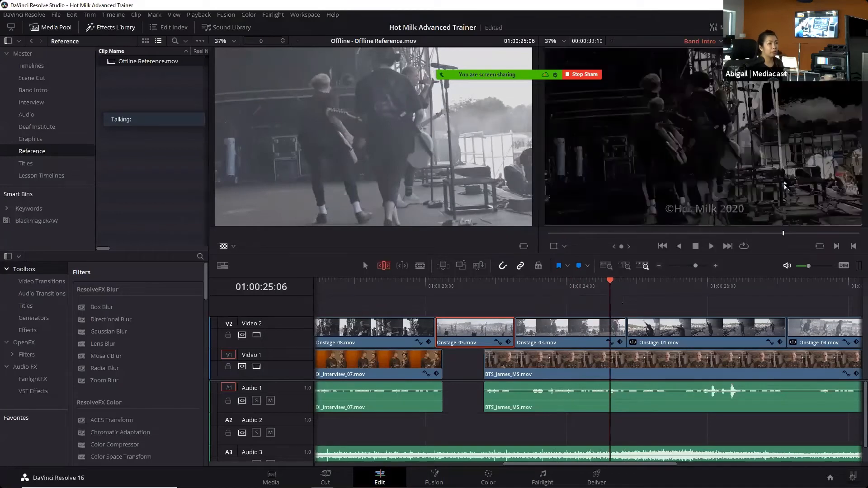
- Show the clip transform properties, compare Onstage_05.mov with the offline reference at 01:00:21:23, and switch back to No Wipe
click(827, 27)
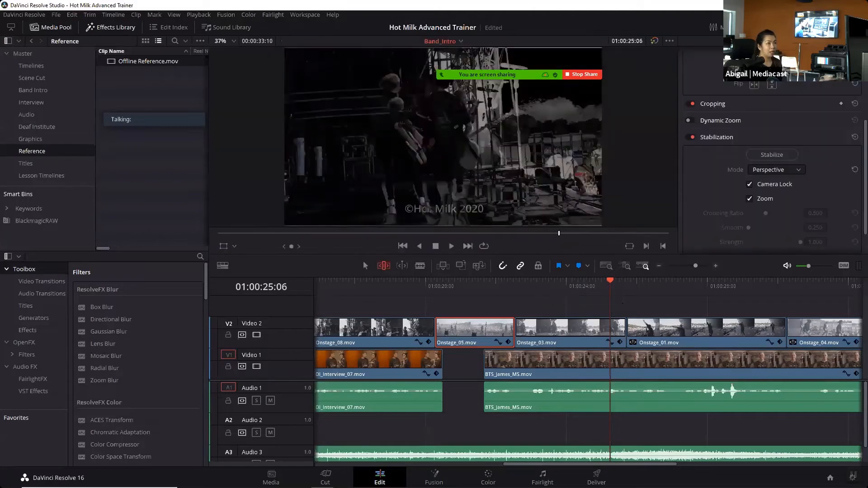
scroll(758, 145, up, 5)
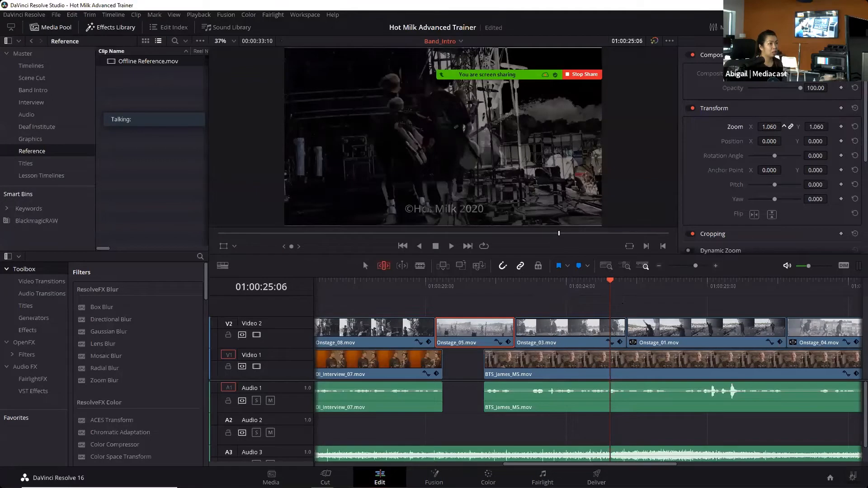
drag(614, 290, 494, 285)
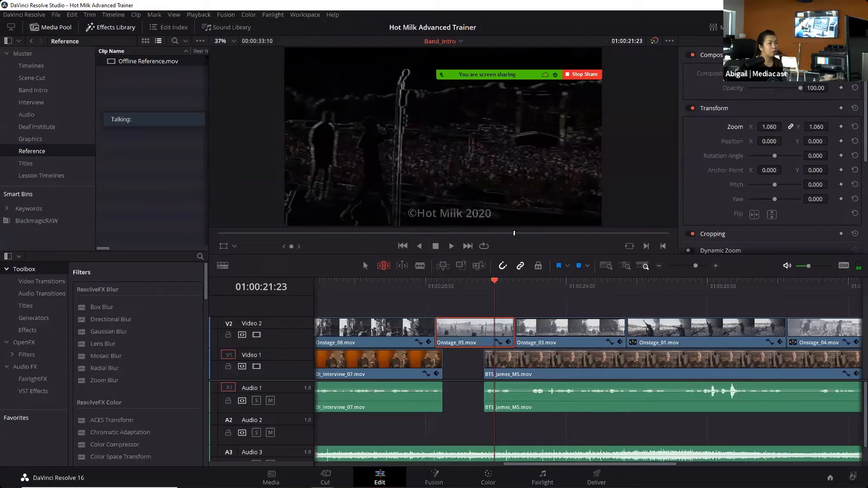
right_click(577, 176)
click(614, 183)
- Using the Difference wipe at 01:00:25:04, set the Onstage_03.mov zoom to 1.390 and its position to X 94, Y 51 to match the reference
click(546, 329)
drag(564, 285, 566, 284)
right_click(557, 135)
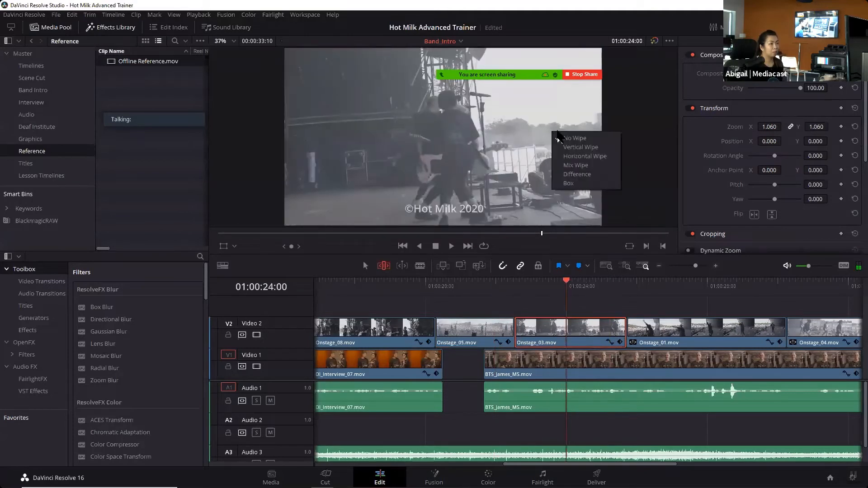
drag(566, 285, 608, 292)
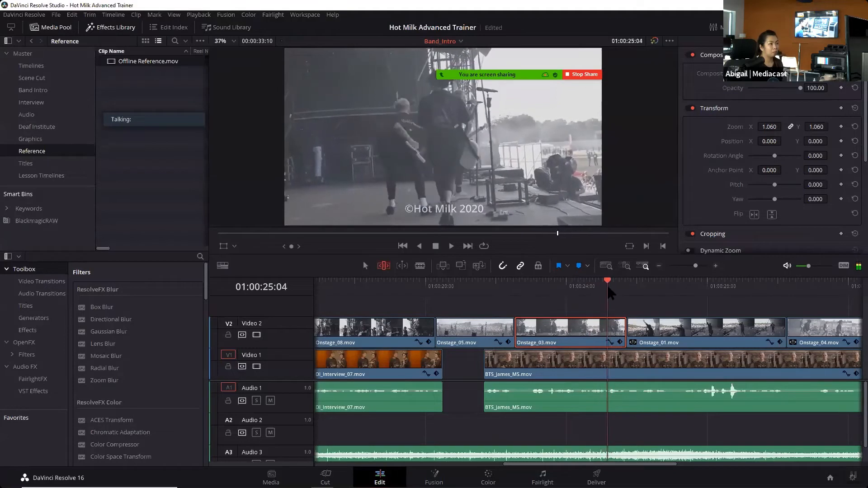
right_click(549, 186)
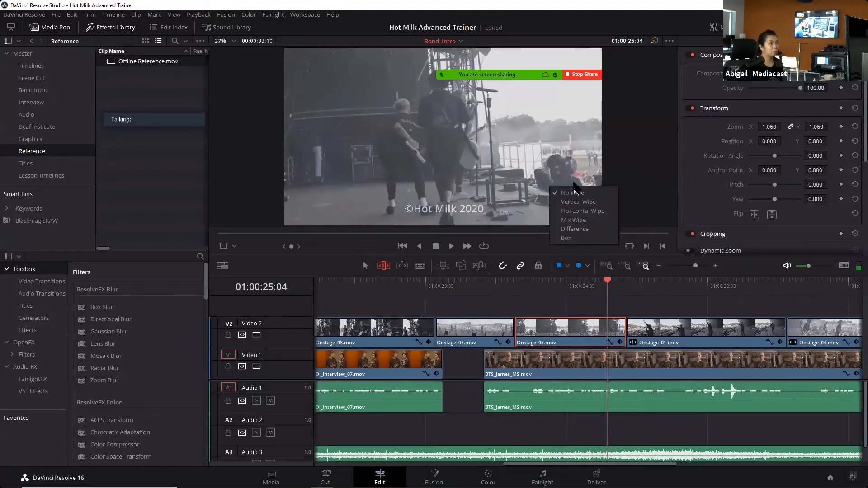
click(575, 229)
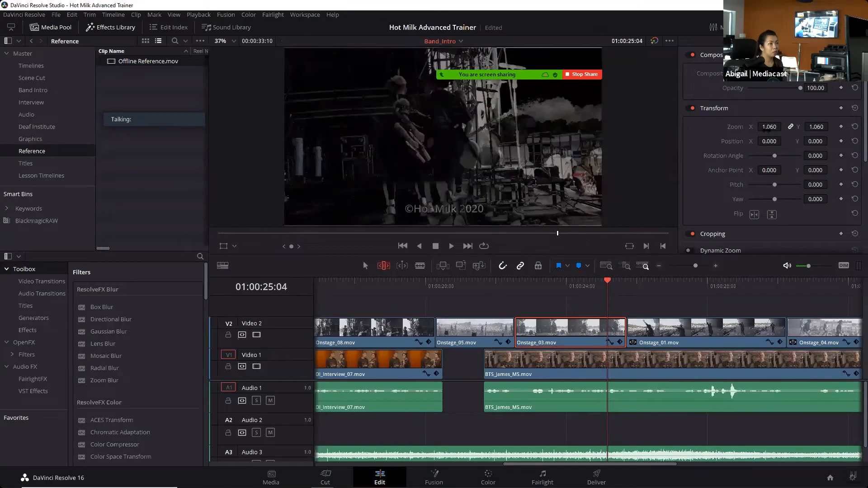
drag(769, 127, 806, 141)
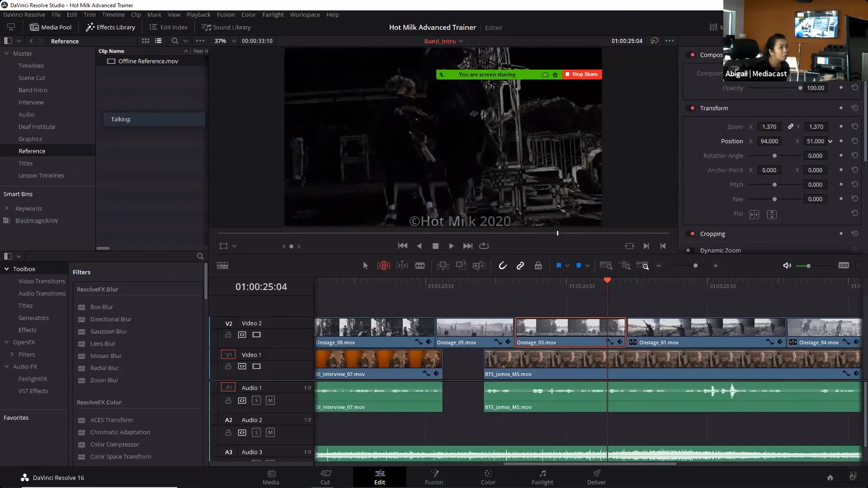
mouse_move(769, 127)
mouse_down()
mouse_move(783, 126)
mouse_move(762, 126)
mouse_move(771, 126)
mouse_up()
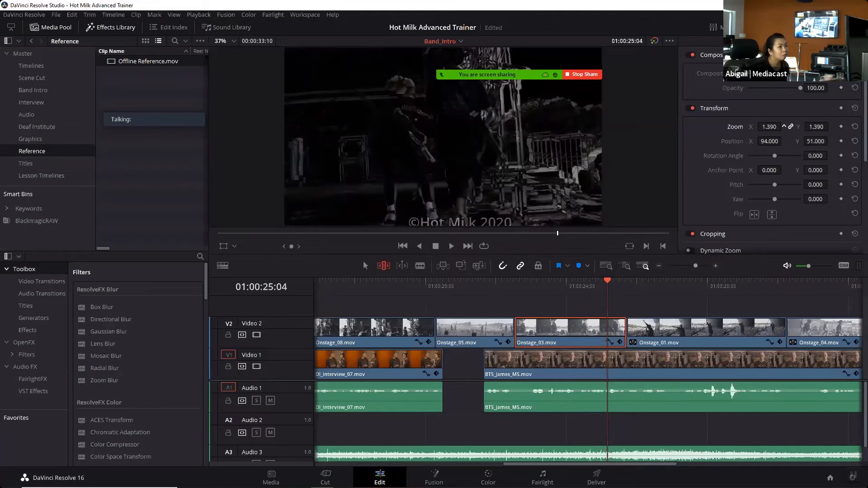
- Switch back to No Wipe and play the reframed Onstage_03.mov beside the offline reference to its end
right_click(559, 158)
click(587, 164)
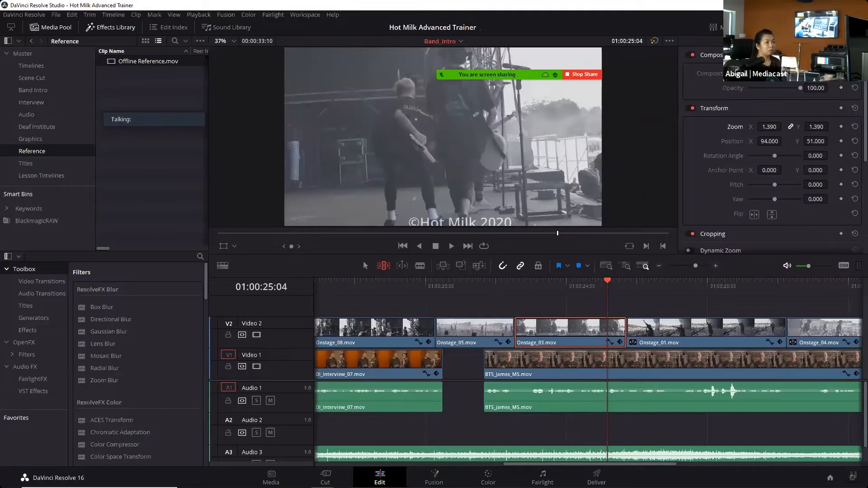
key(ctrl+9)
key(space)
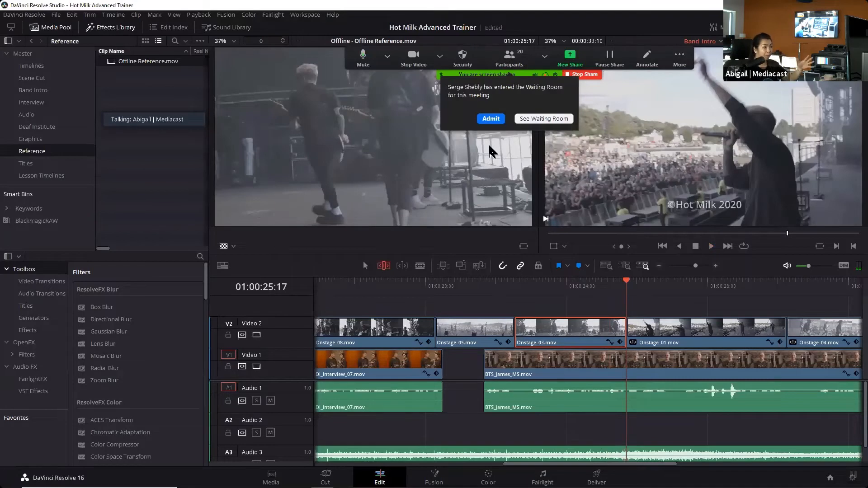
click(535, 119)
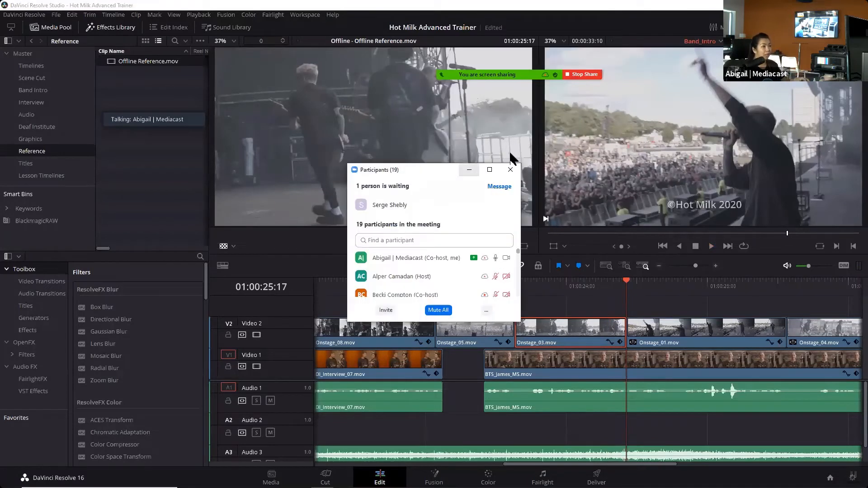
click(472, 172)
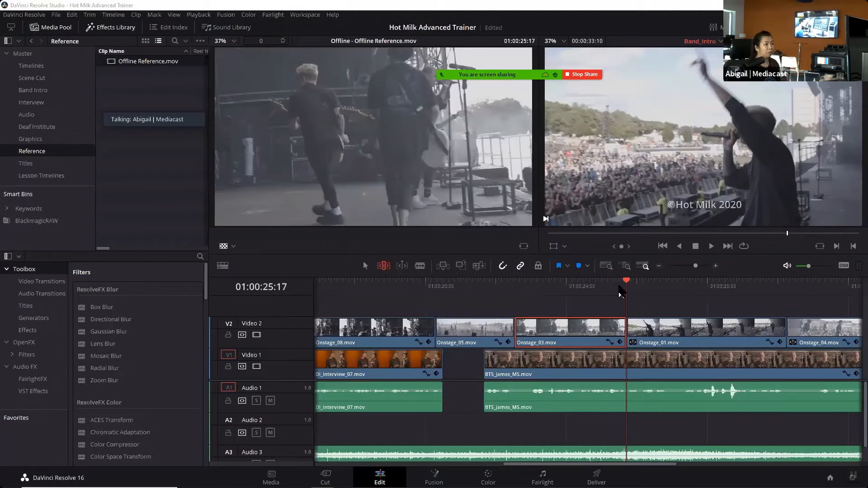
- Play Band_Intro beside the offline reference from 01:00:24:19 through Onstage_01.mov and into Onstage_04.mov
mouse_move(583, 289)
mouse_down()
mouse_move(561, 289)
mouse_move(622, 287)
mouse_move(595, 294)
mouse_up()
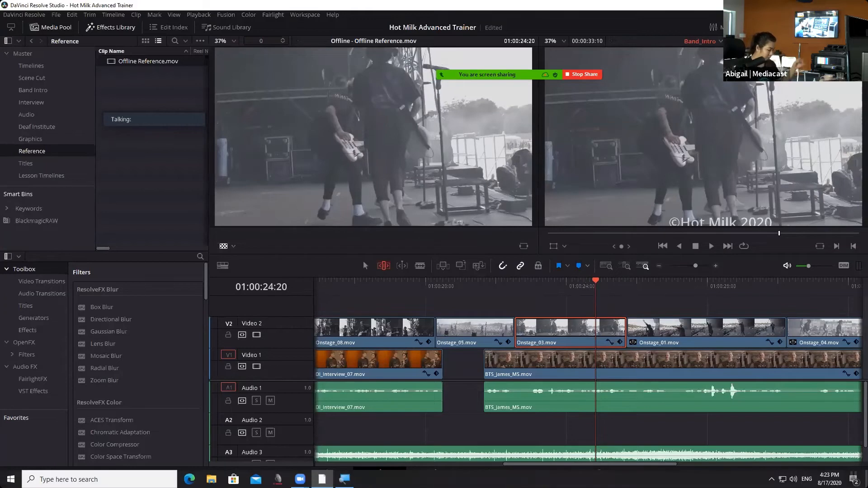
drag(598, 283, 594, 284)
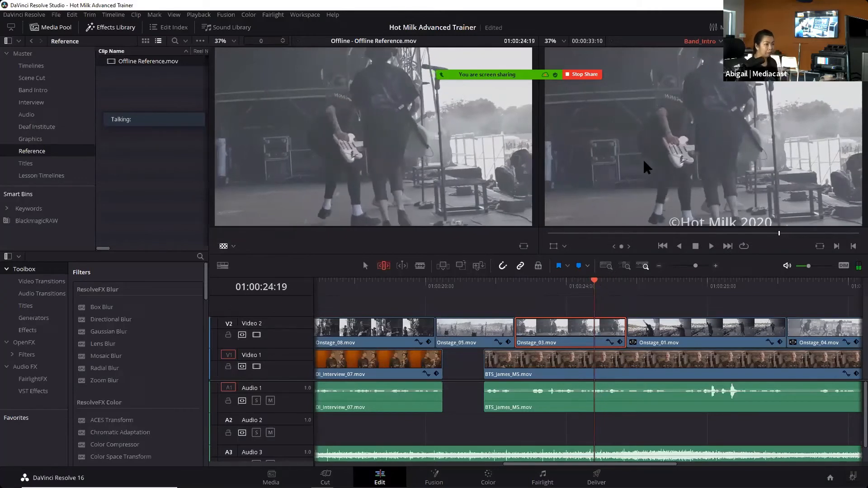
key(space)
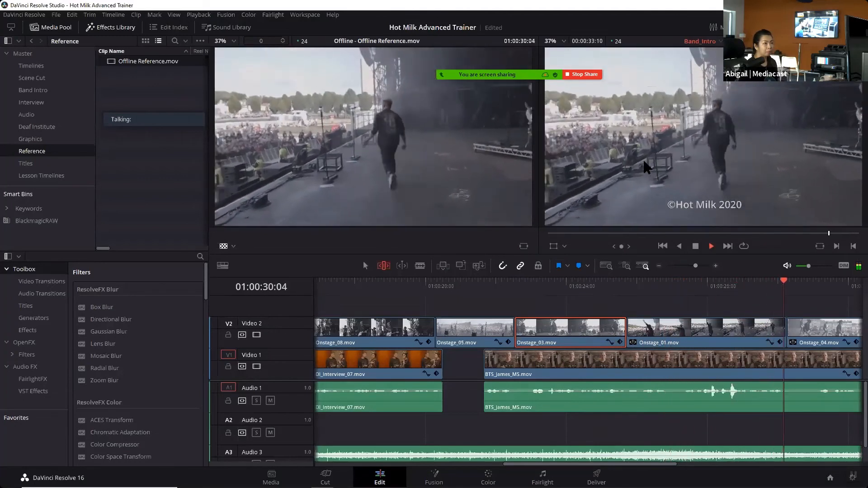
key(space)
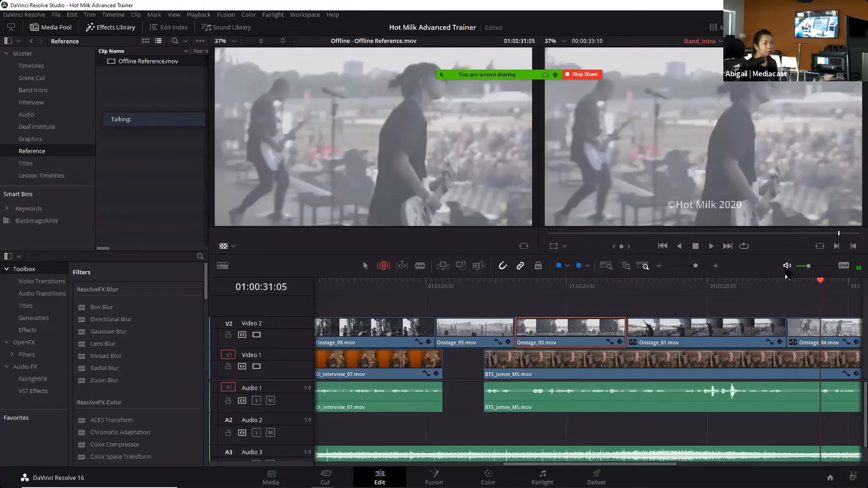
- Try rolling the edit point between Onstage_01.mov and Onstage_04.mov slightly earlier, compare the cut with the reference, and undo the roll
drag(786, 286, 815, 296)
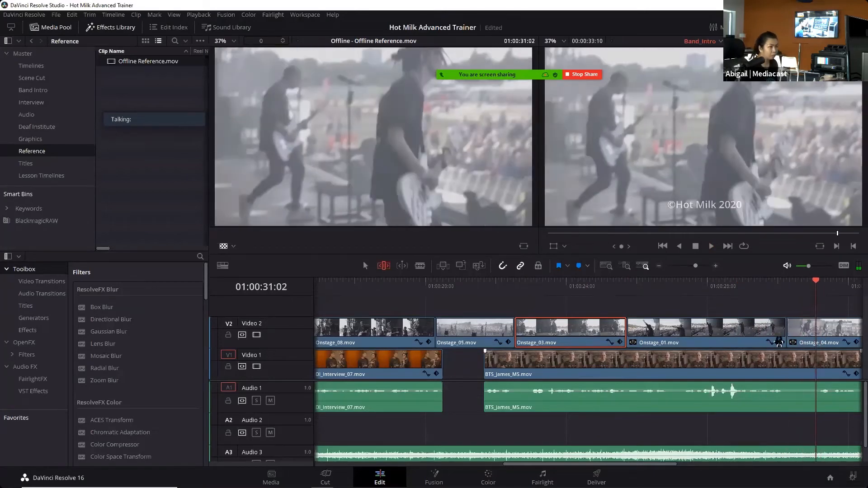
drag(785, 328, 783, 330)
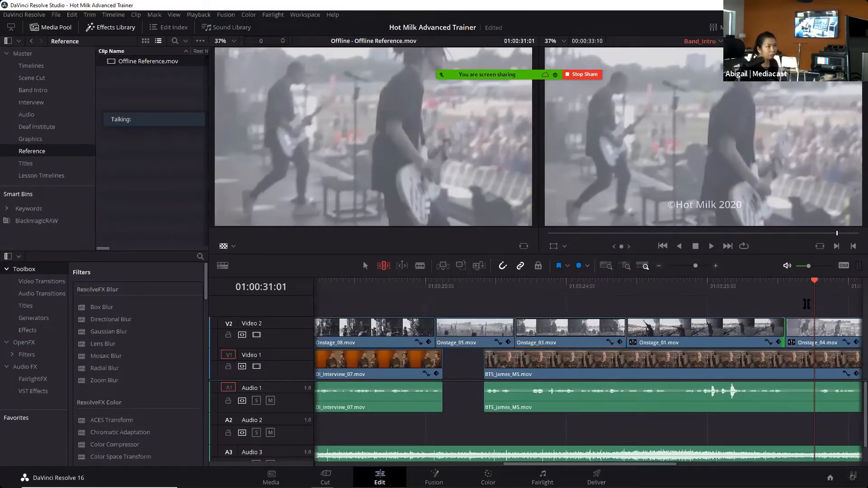
drag(814, 289, 797, 294)
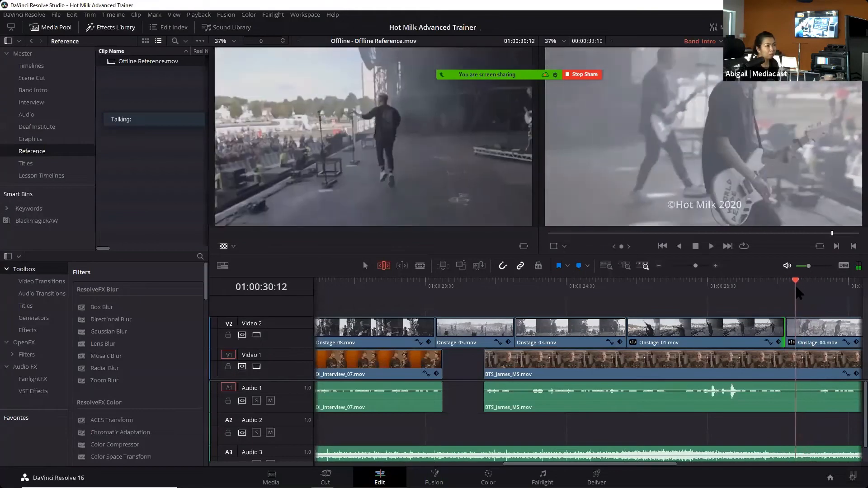
click(764, 291)
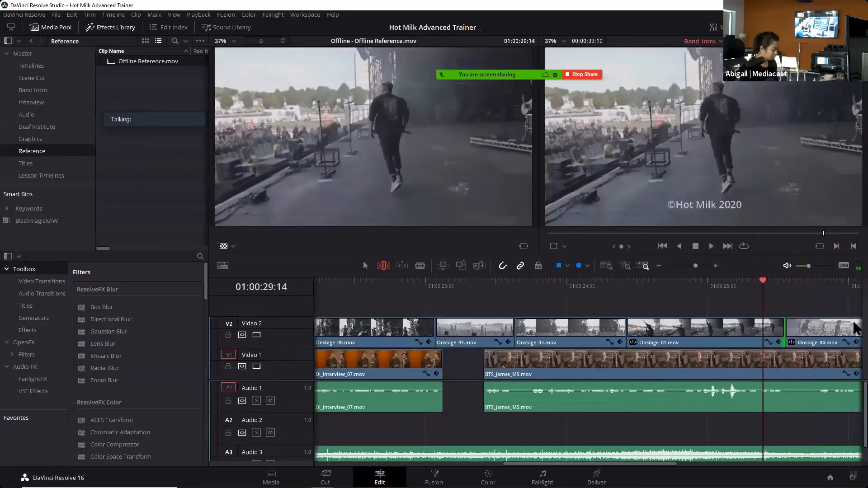
key(ctrl+z)
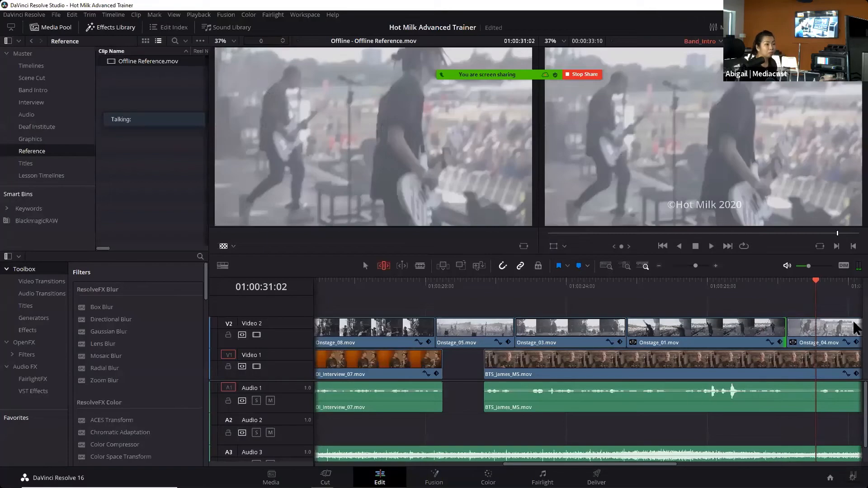
- Save the project and park the Band_Intro playhead at 01:00:30:06 with much more of the timeline in view
key(ctrl+s)
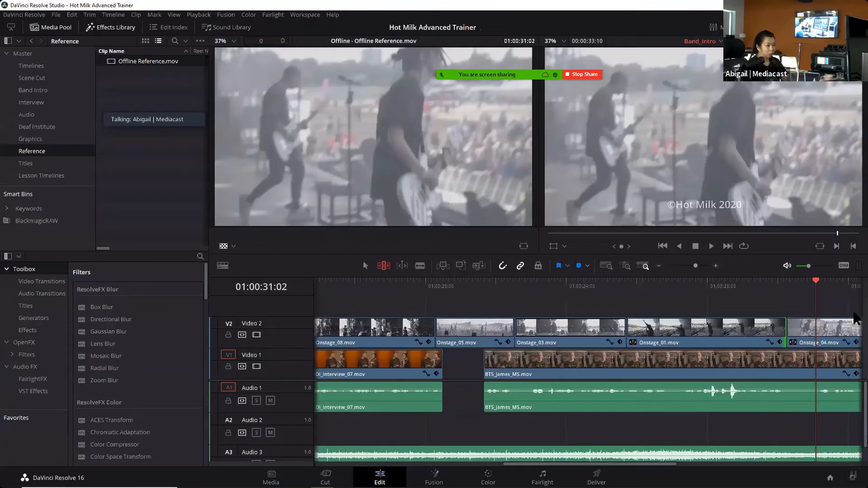
click(682, 266)
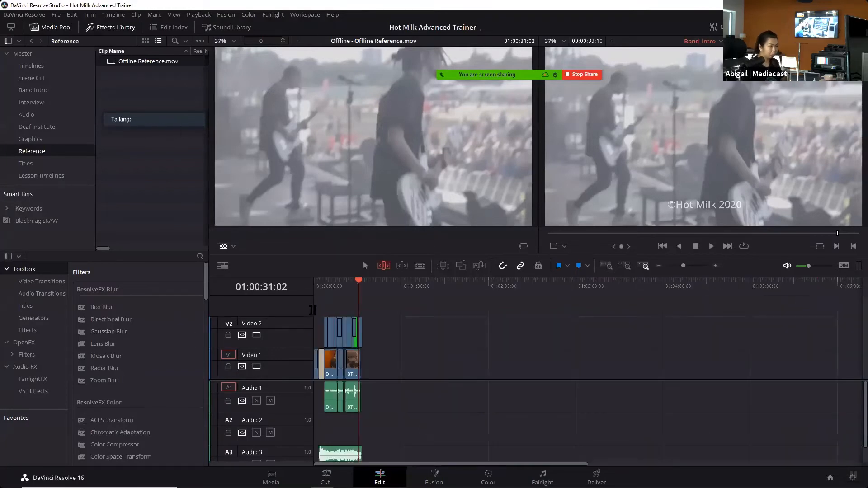
drag(358, 282, 375, 283)
click(356, 286)
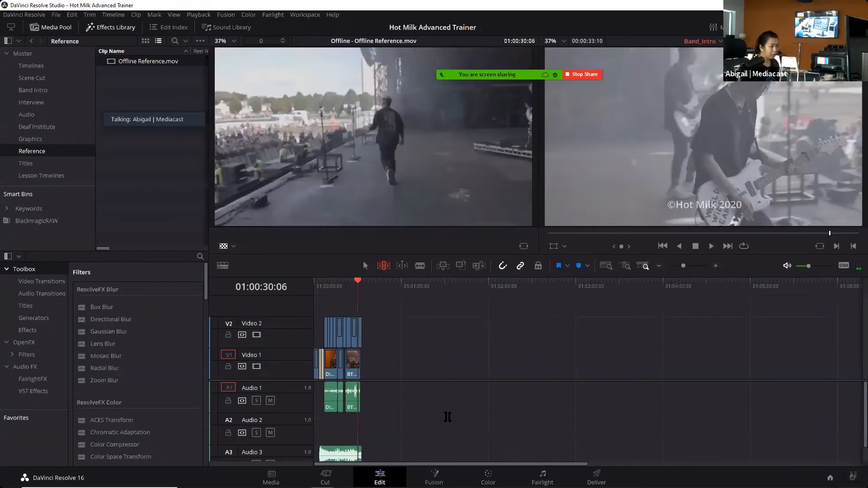
- Turn on stacked timelines, and load Interview Selects in a second timeline pane below Band_Intro
click(222, 266)
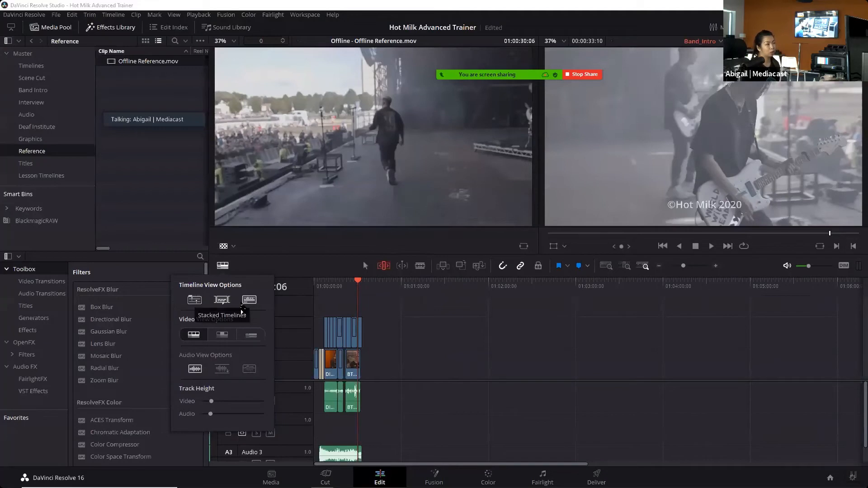
click(195, 300)
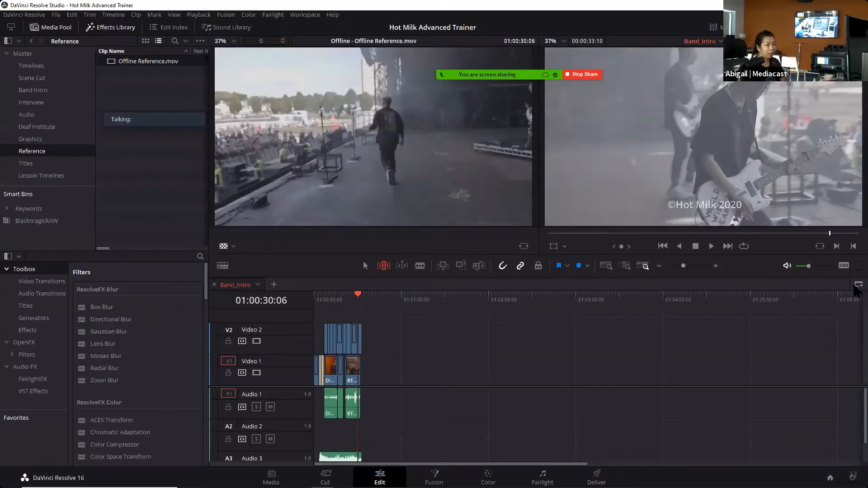
click(855, 288)
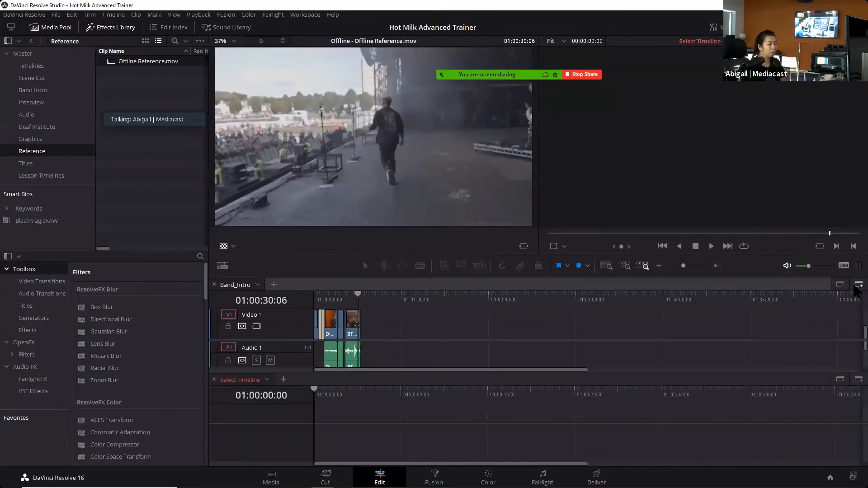
click(267, 380)
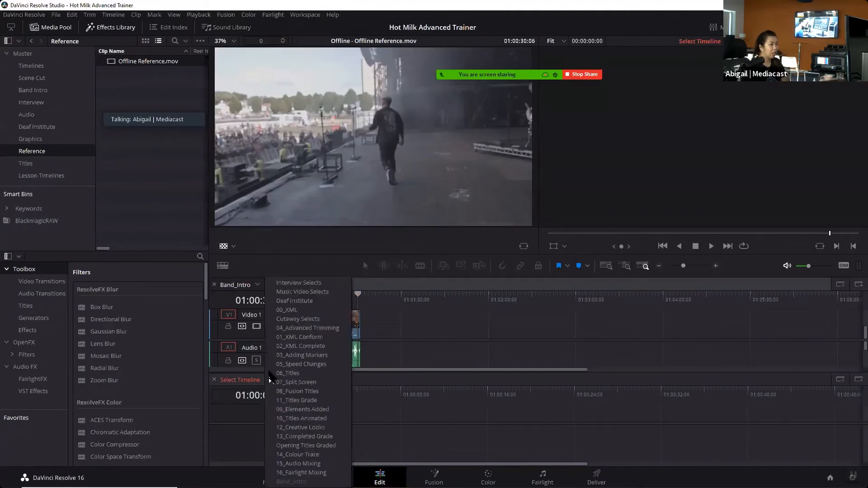
click(302, 284)
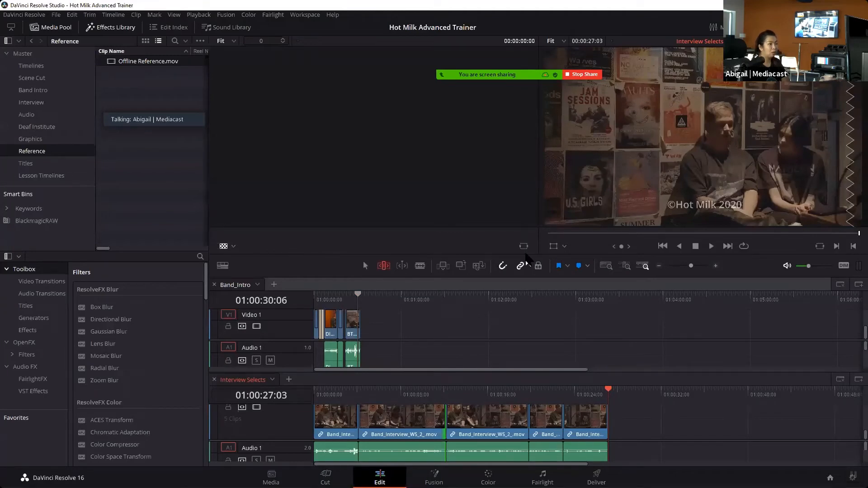
- Enlarge the timeline area and add all Interview Selects clips to the end of Band_Intro on Video 1 and Audio 1
drag(526, 254, 526, 198)
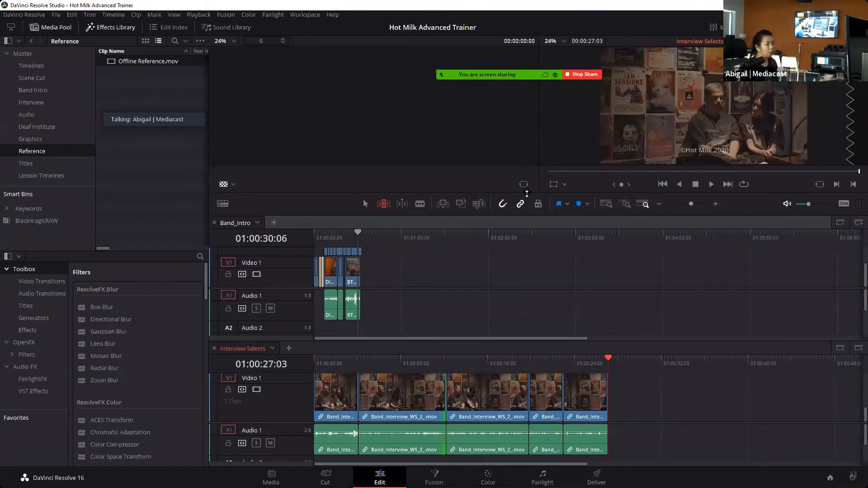
drag(608, 359, 541, 360)
drag(337, 359, 627, 450)
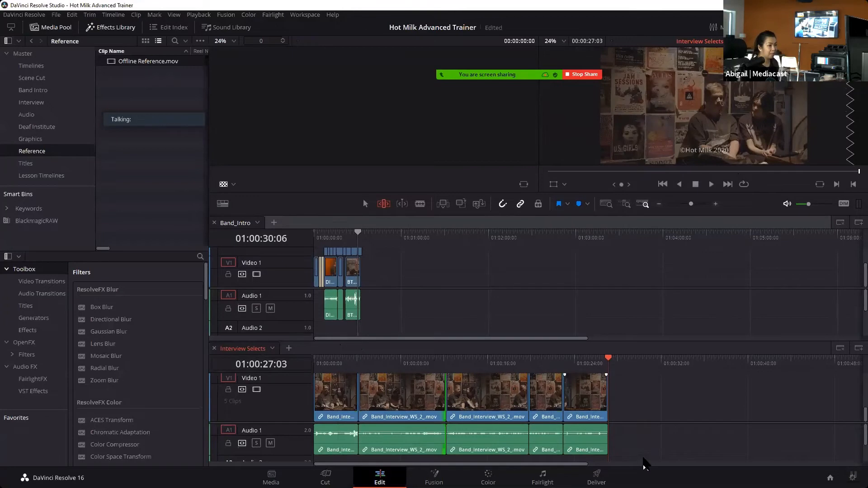
drag(643, 458, 329, 397)
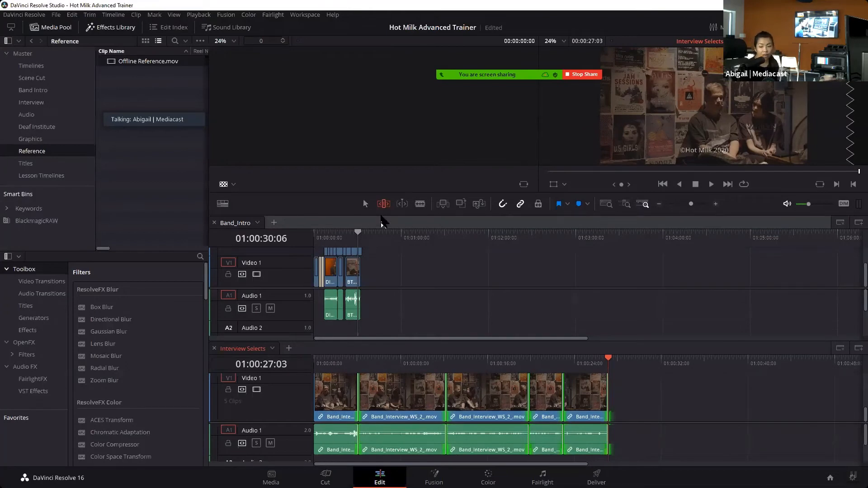
key(a)
key(ctrl+a)
drag(477, 397, 369, 279)
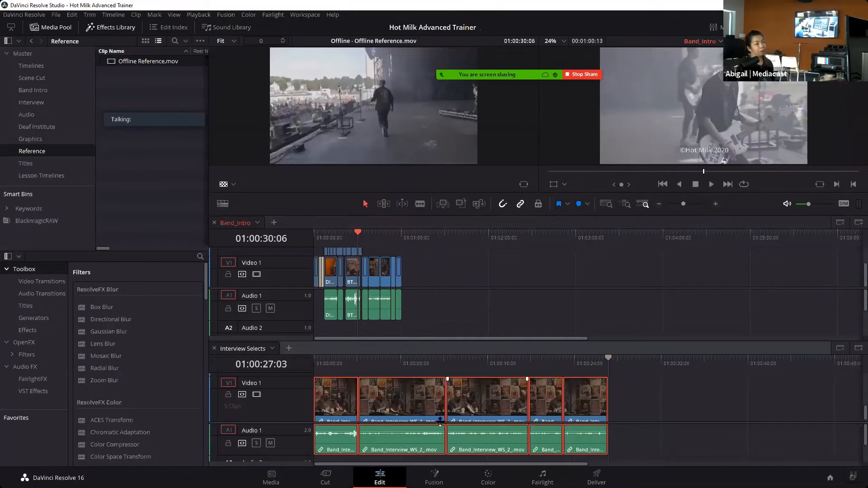
- Play Band_Intro into the added interview clips, and switch the source viewer from Offline to Source mode
key(space)
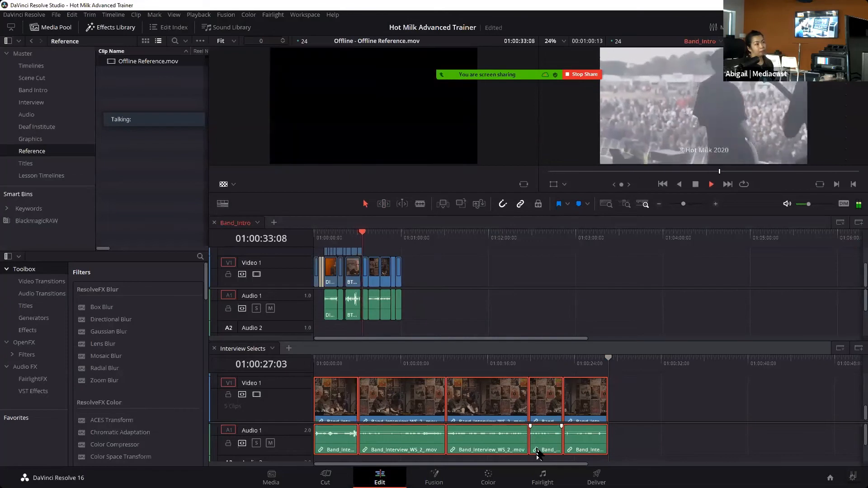
key(space)
click(233, 184)
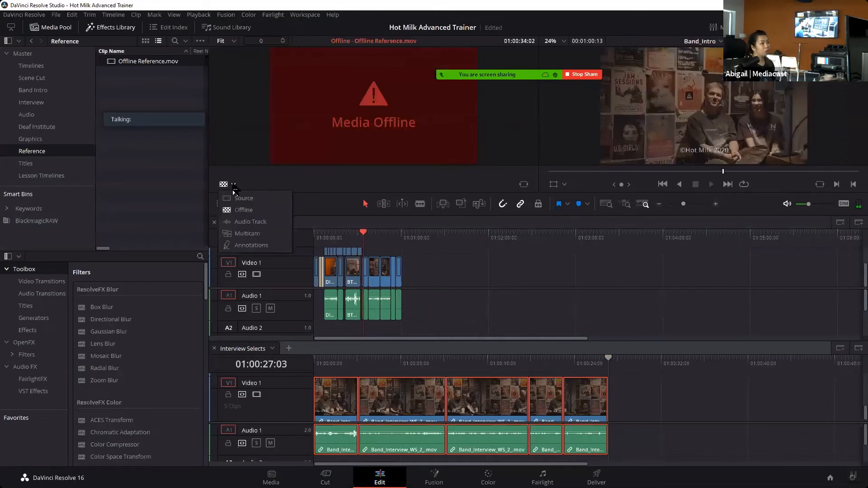
click(242, 198)
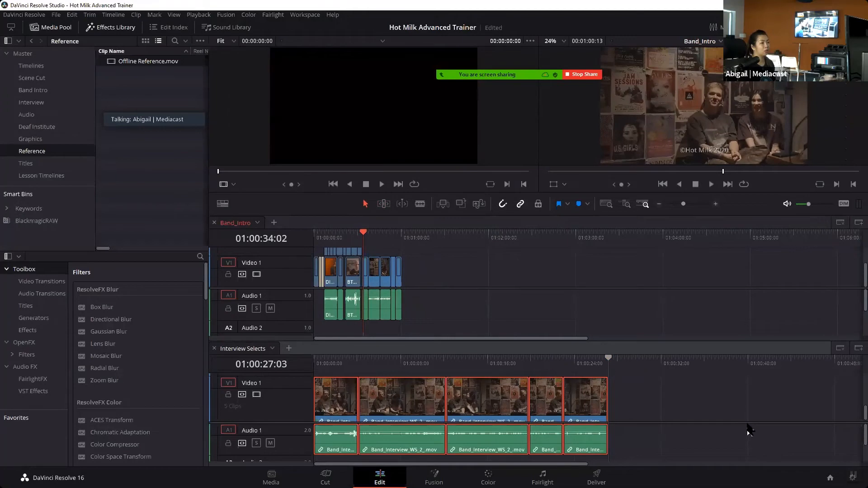
- Check the added interview clips at 01:00:37:13 and load Music Video Selects in the lower timeline pane
mouse_move(363, 233)
mouse_down()
mouse_move(384, 236)
mouse_move(362, 246)
mouse_move(381, 251)
mouse_move(368, 249)
mouse_up()
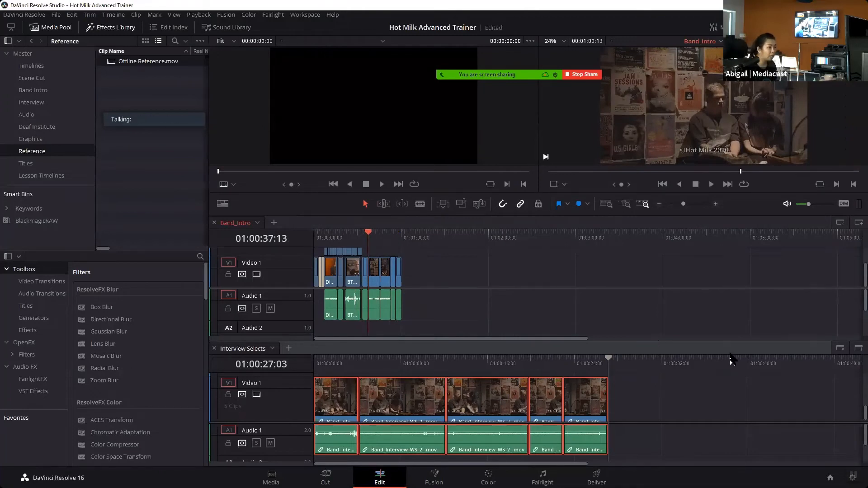
click(271, 349)
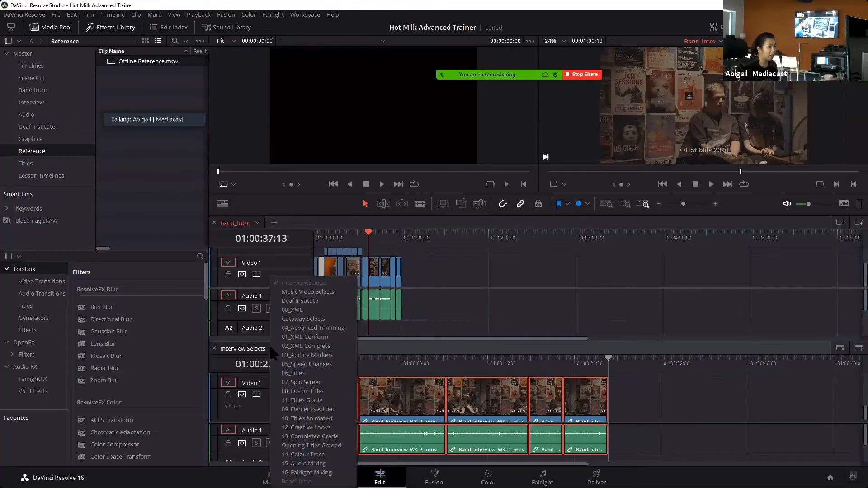
click(329, 295)
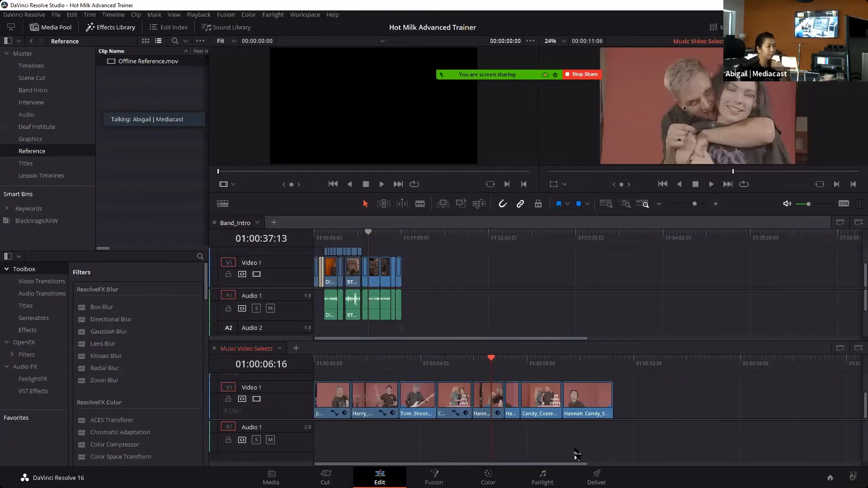
- Copy all Music Video Selects clips and paste-insert them into Band_Intro at 01:00:32:10, ahead of the interview clips
click(363, 236)
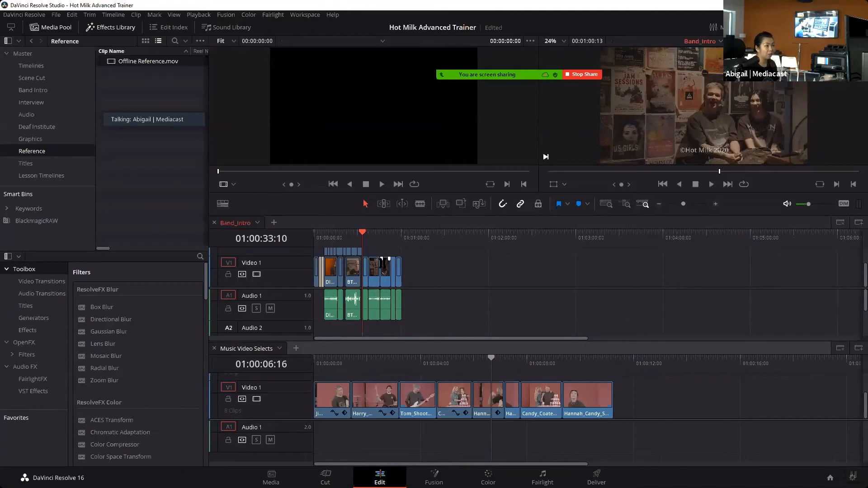
mouse_move(363, 234)
mouse_down()
mouse_move(371, 241)
mouse_move(364, 239)
mouse_up()
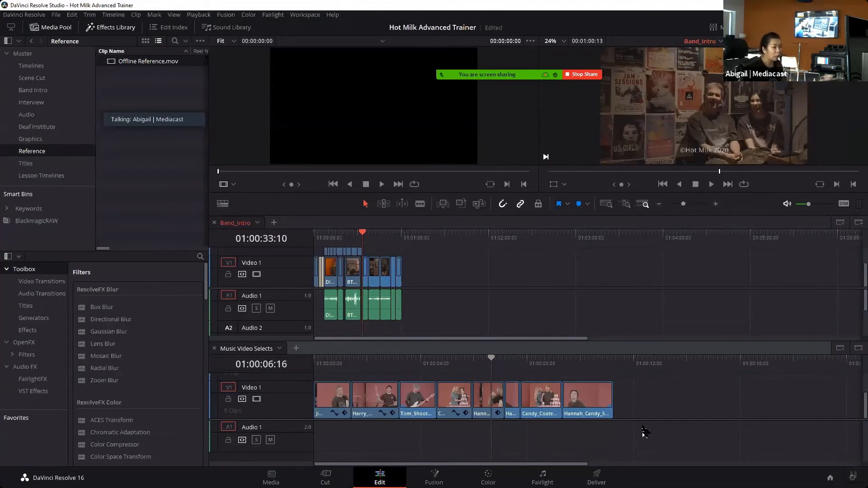
click(468, 438)
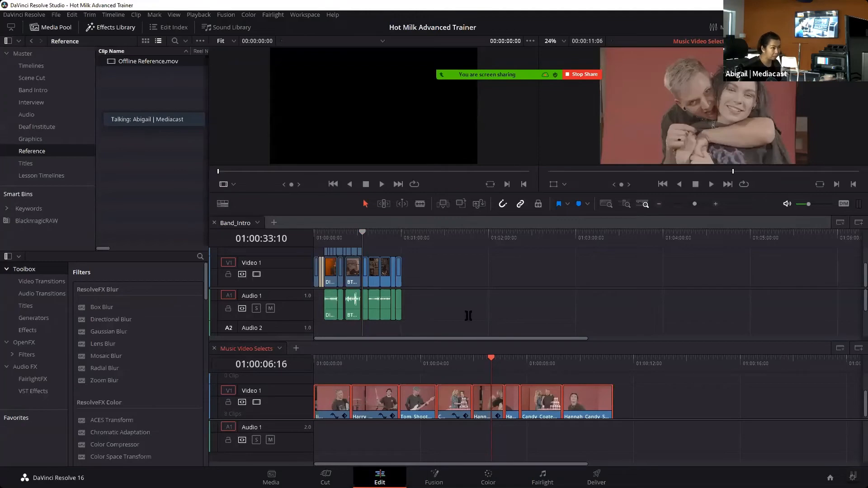
click(361, 236)
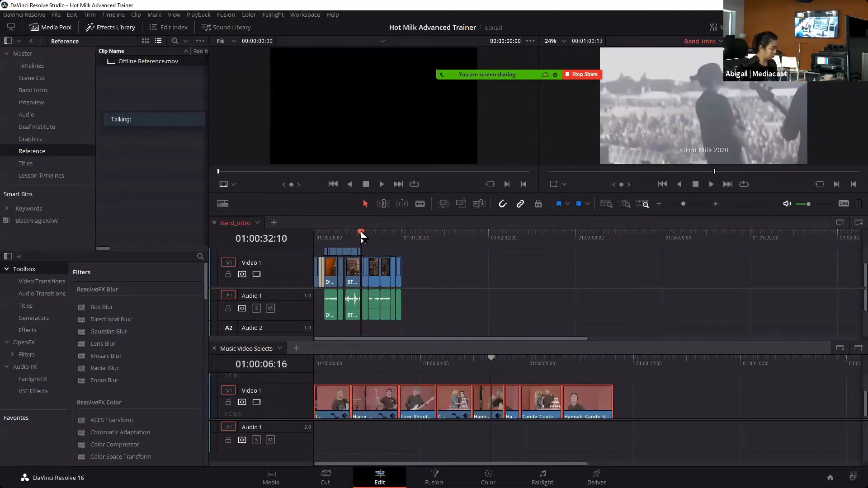
key(ctrl+shift+v)
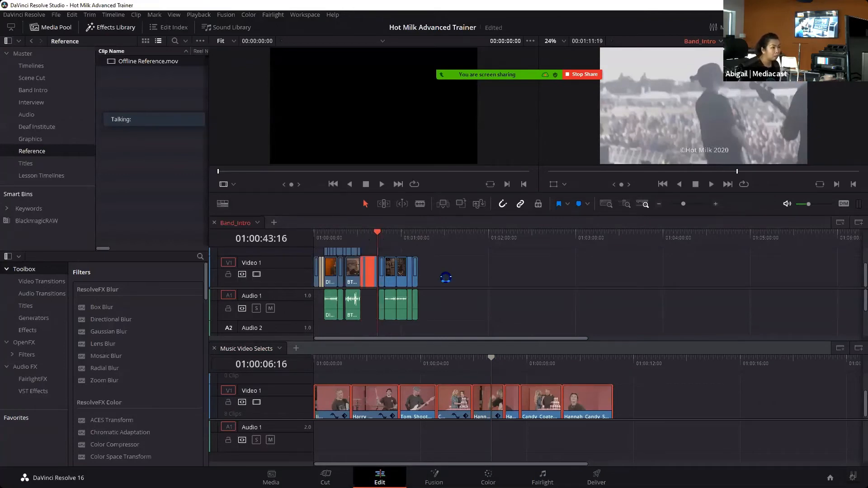
click(690, 211)
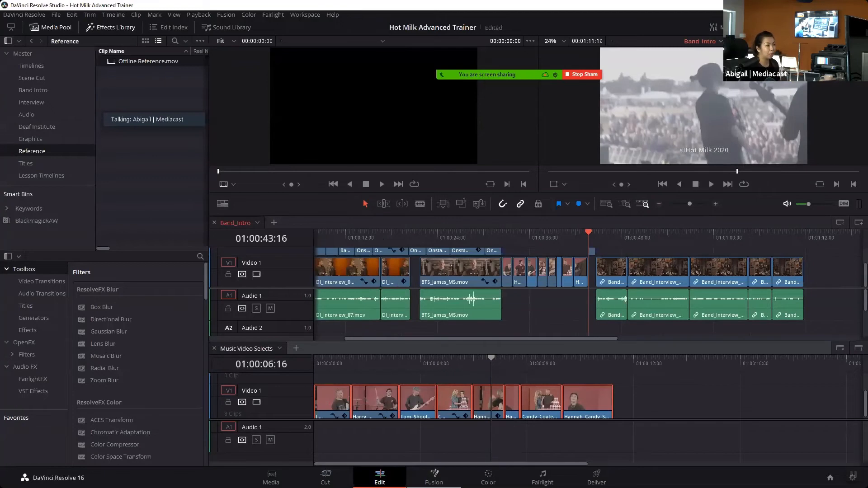
- Check the video tracks around 01:00:43:16 in Band_Intro and play the inserted music video clips
scroll(853, 258, up, 3)
scroll(852, 267, down, 3)
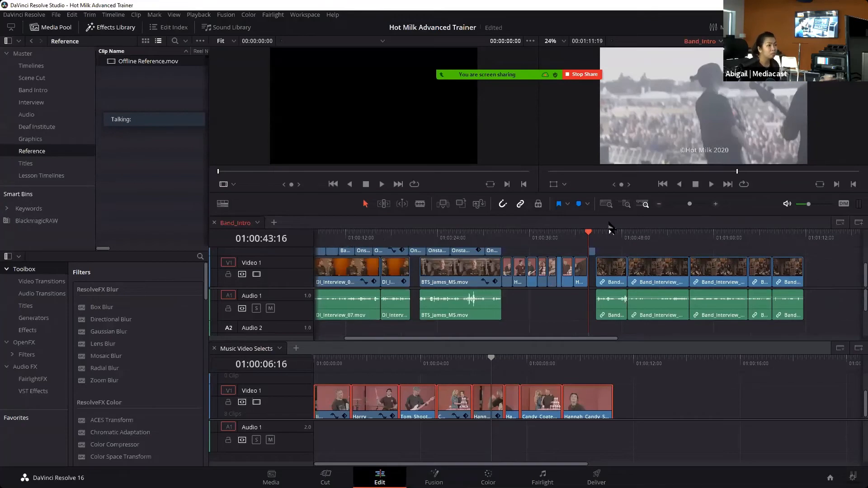
drag(589, 236, 589, 236)
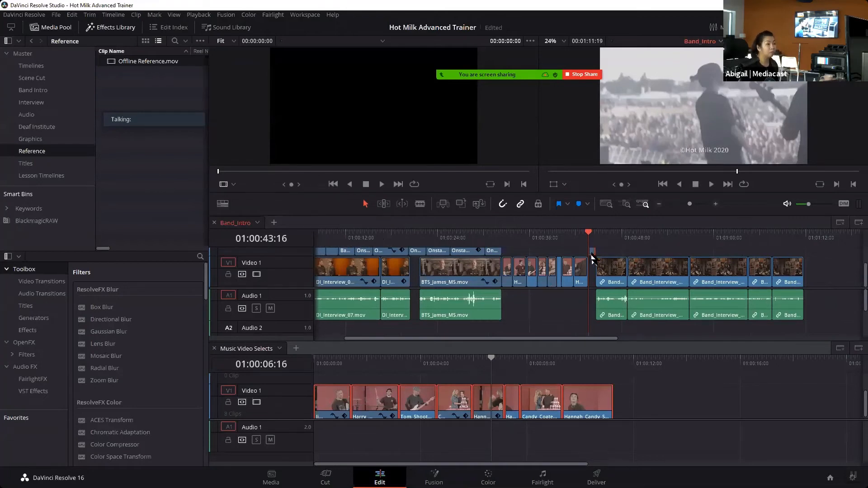
scroll(592, 258, up, 2)
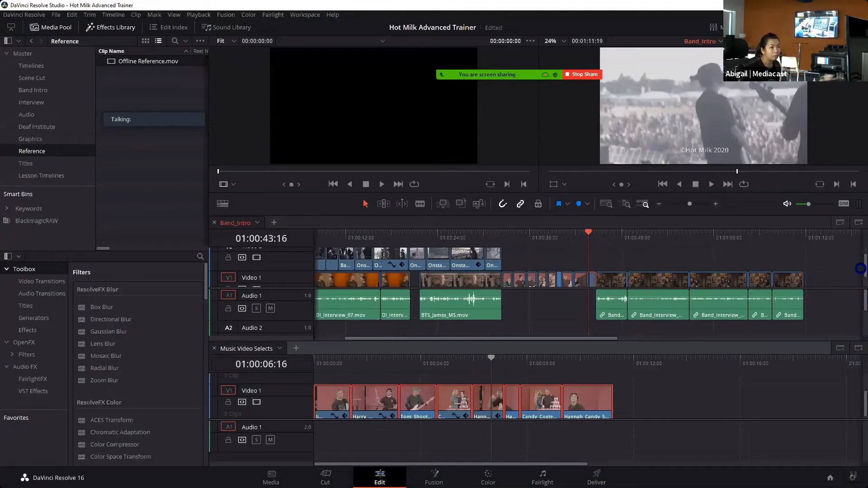
scroll(855, 276, down, 2)
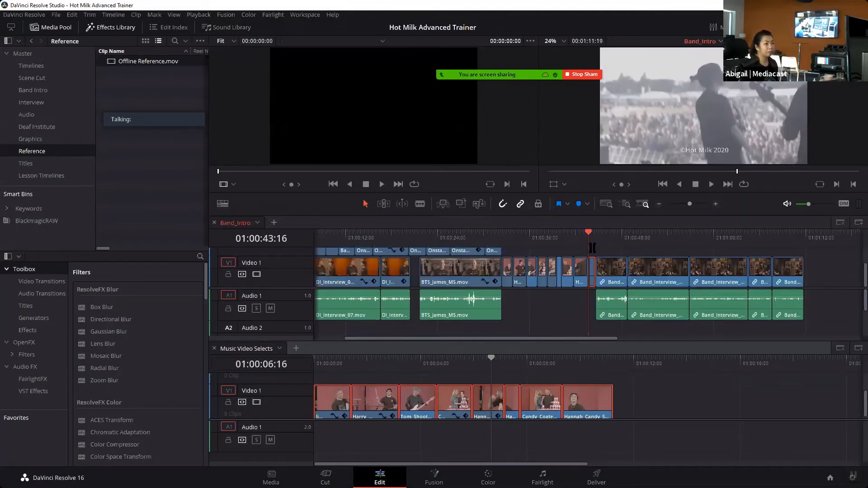
drag(588, 234, 504, 239)
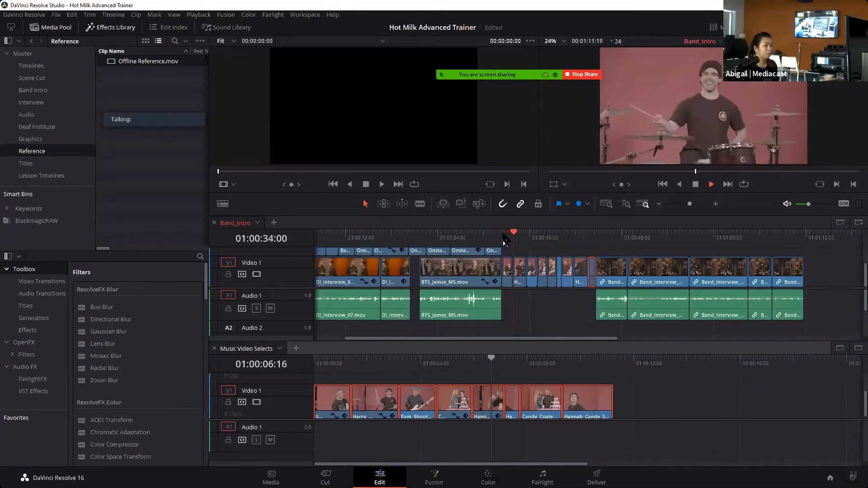
key(space)
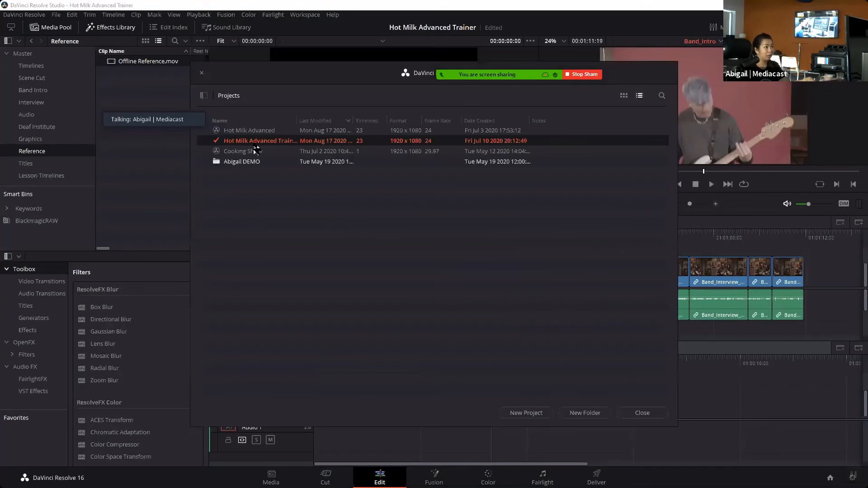
- Open the Hot Milk Advanced project, load the 00_XML timeline and park the playhead at 01:00:33:01
click(256, 131)
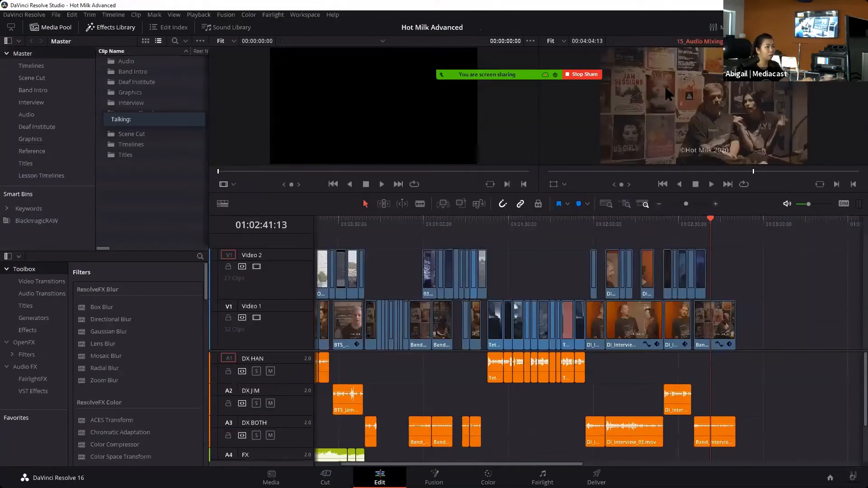
click(700, 41)
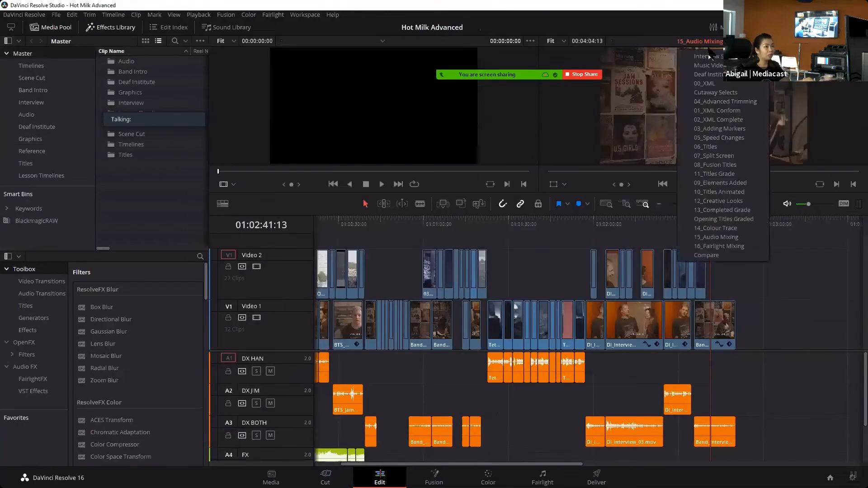
click(710, 87)
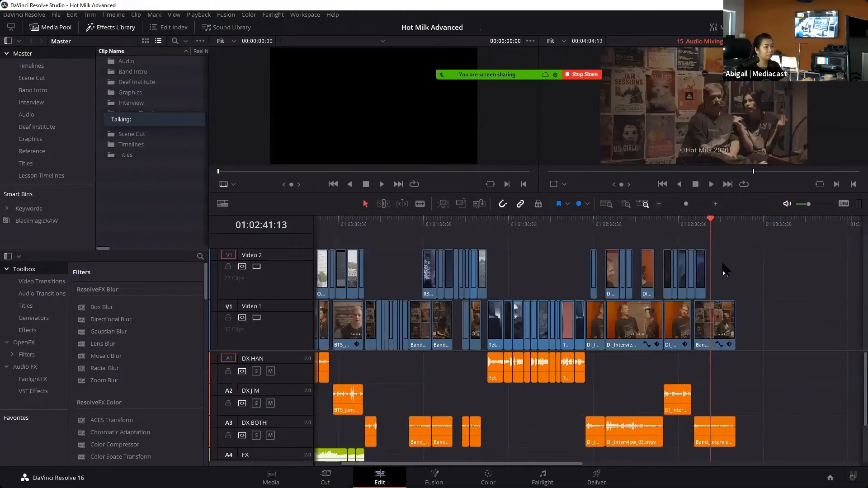
click(572, 221)
mouse_move(617, 225)
mouse_down()
mouse_move(581, 225)
mouse_move(625, 229)
mouse_up()
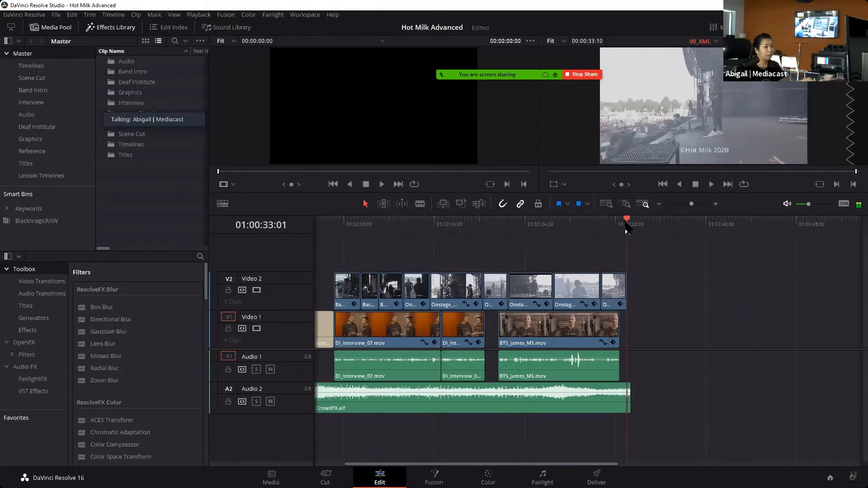
- Enable stacked timelines, add a second timeline pane below 00_XML and load Interview Selects in it
click(223, 204)
click(195, 238)
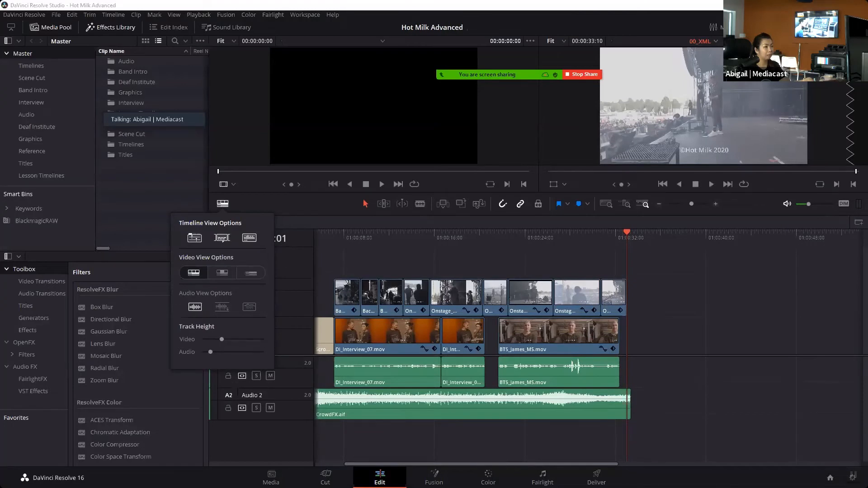
click(858, 223)
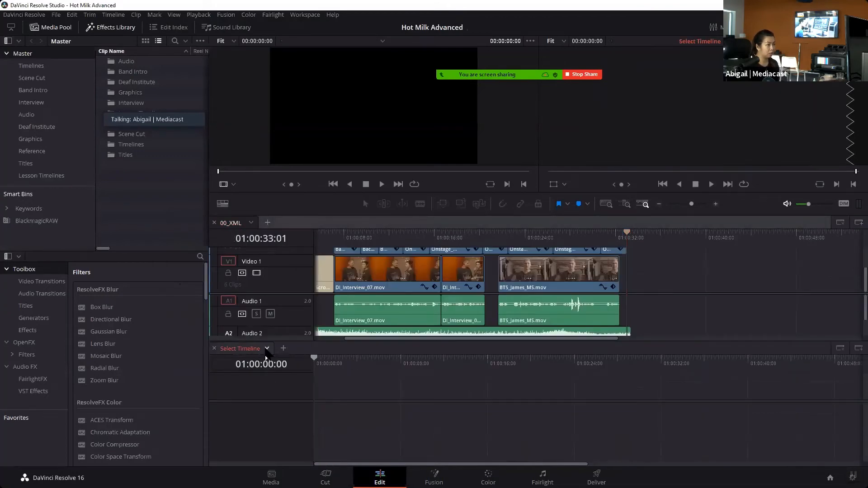
click(266, 349)
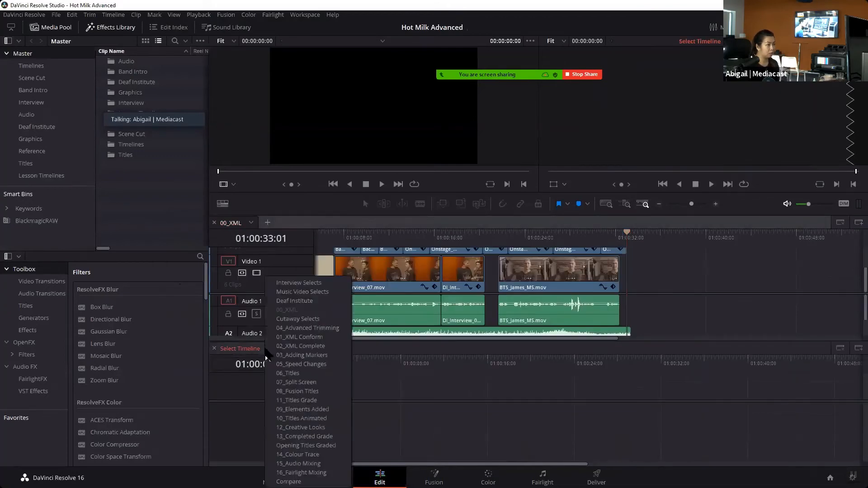
click(297, 292)
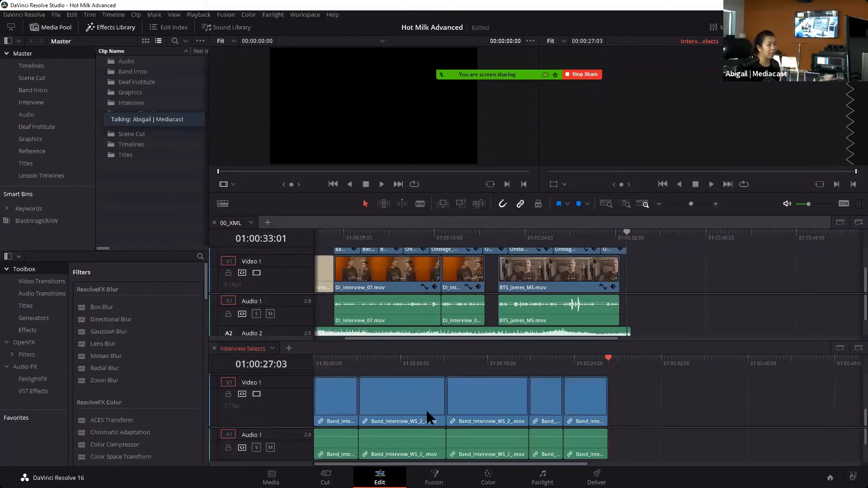
- Copy all Interview Selects clips and paste them at the end of 00_XML on Video 1 and Audio 1
click(644, 464)
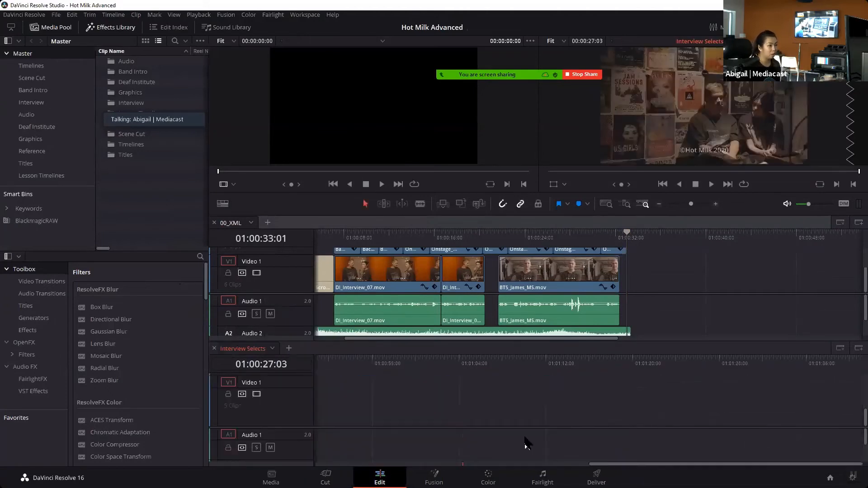
drag(594, 464, 285, 450)
drag(637, 451, 336, 411)
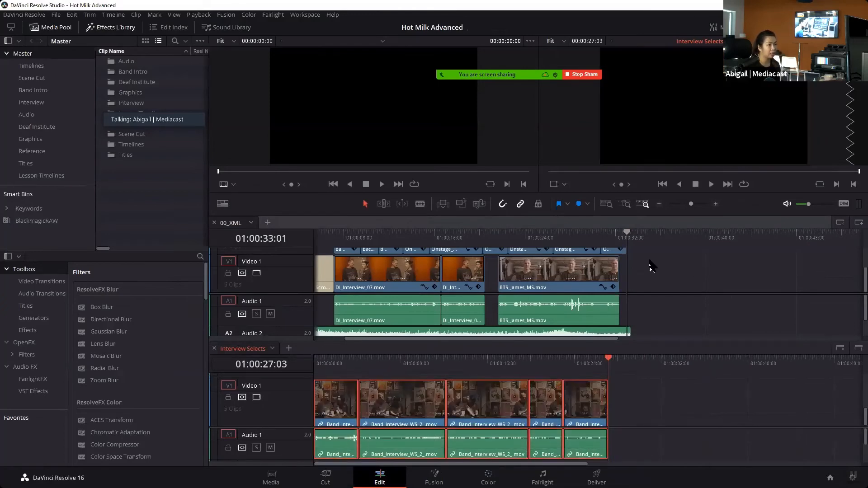
click(641, 286)
key(ctrl+v)
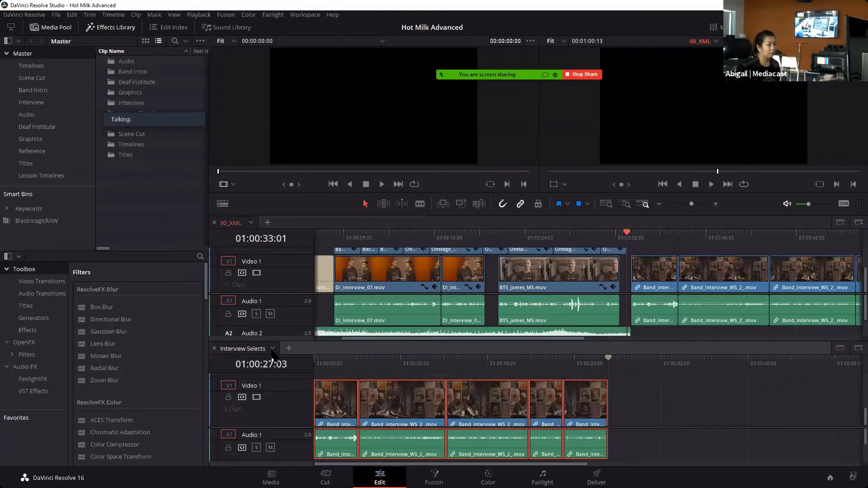
- Load Music Video Selects in the lower timeline pane and select all of its clips
click(272, 349)
click(314, 151)
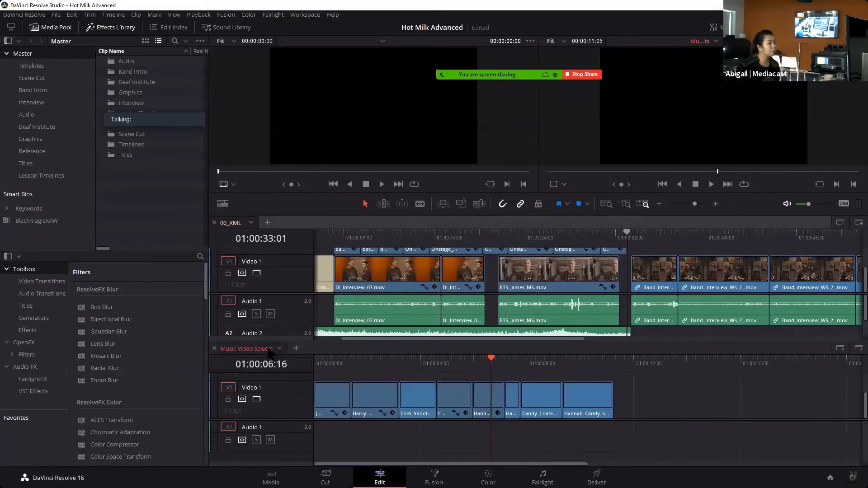
drag(654, 440, 272, 380)
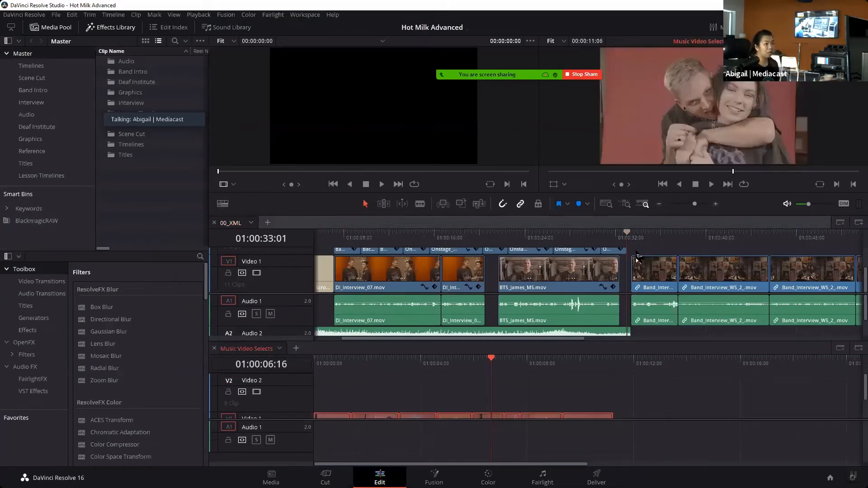
click(626, 240)
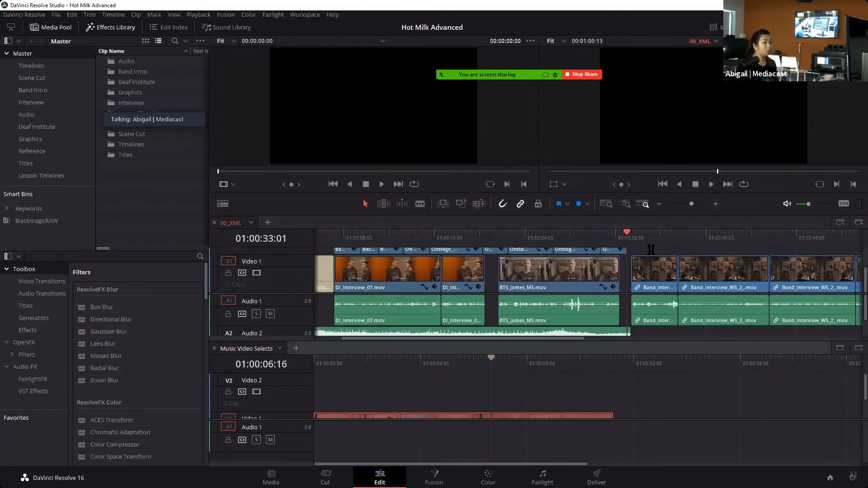
key(ctrl+shift+v)
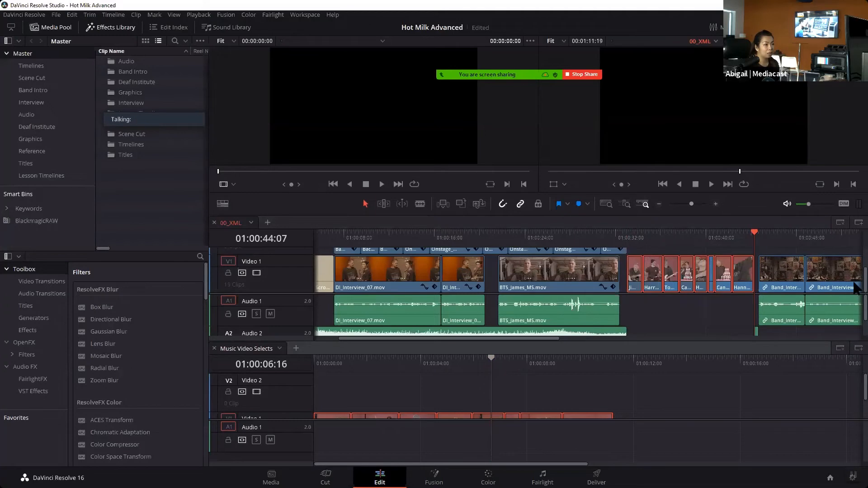
scroll(853, 271, up, 2)
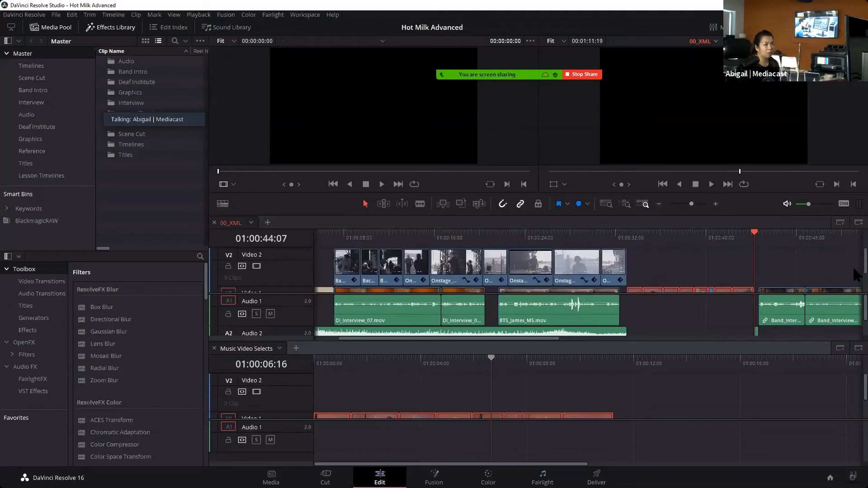
scroll(853, 260, down, 2)
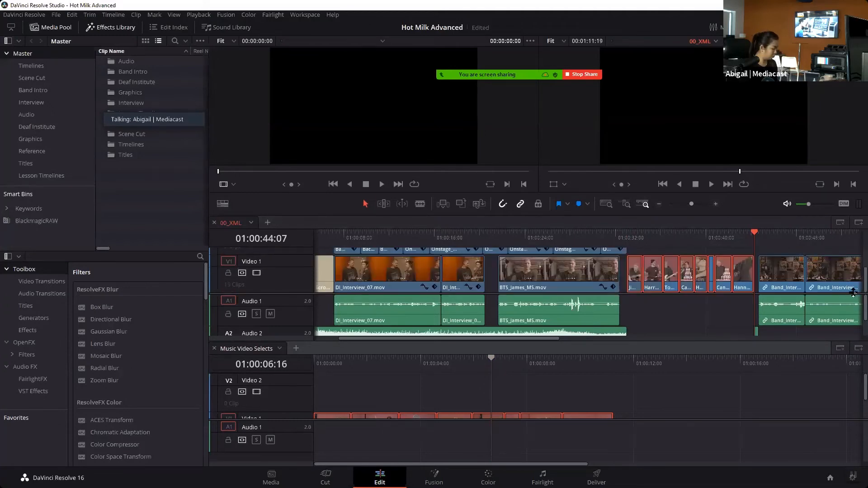
key(ctrl+z)
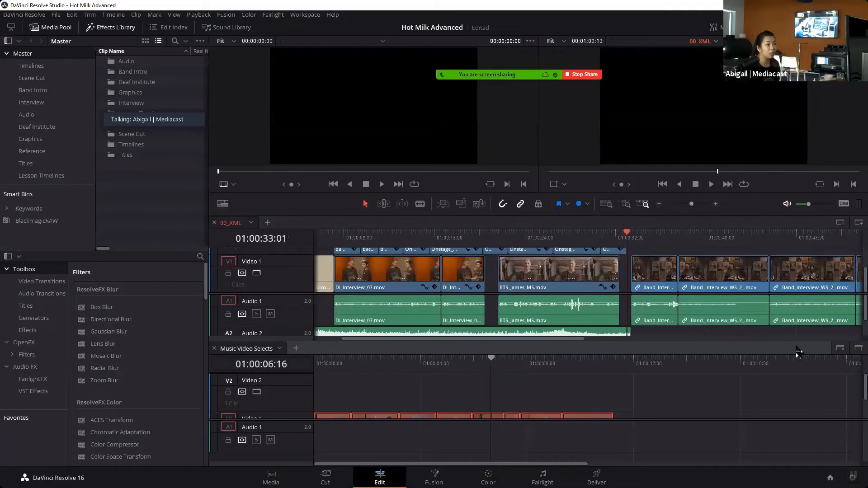
- Paste-insert the Music Video Selects clips into 00_XML at 01:00:33:10, ahead of the interview clips
click(631, 236)
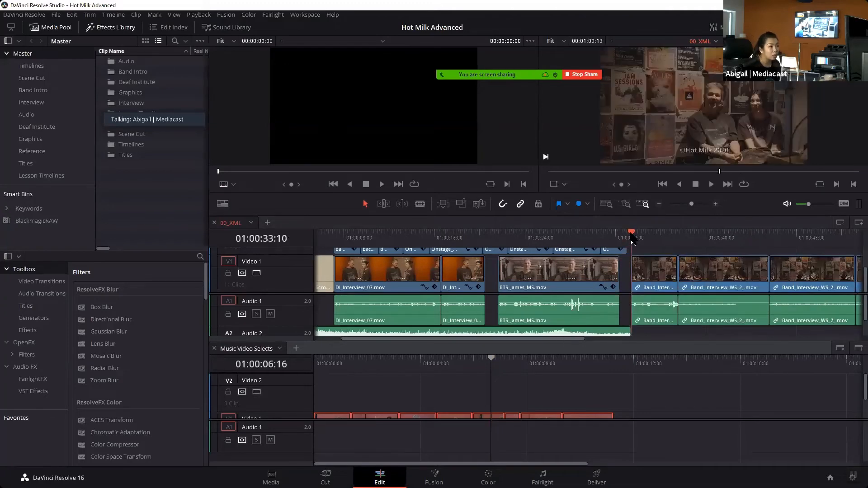
click(345, 422)
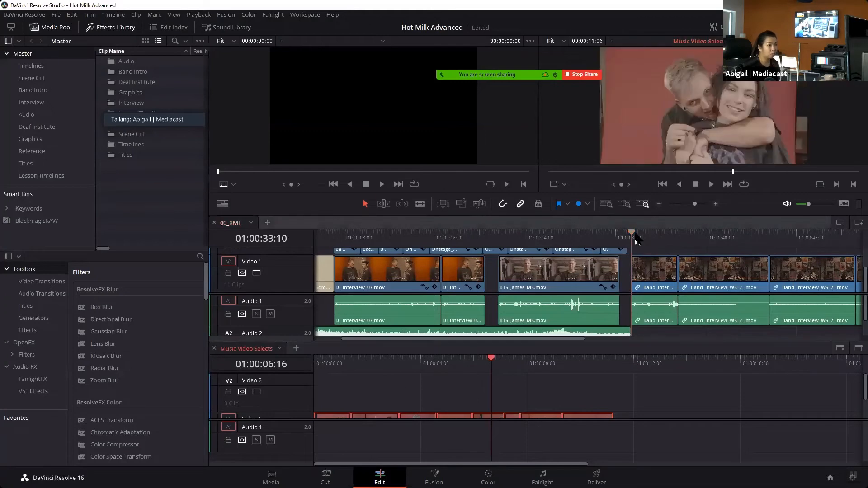
click(632, 240)
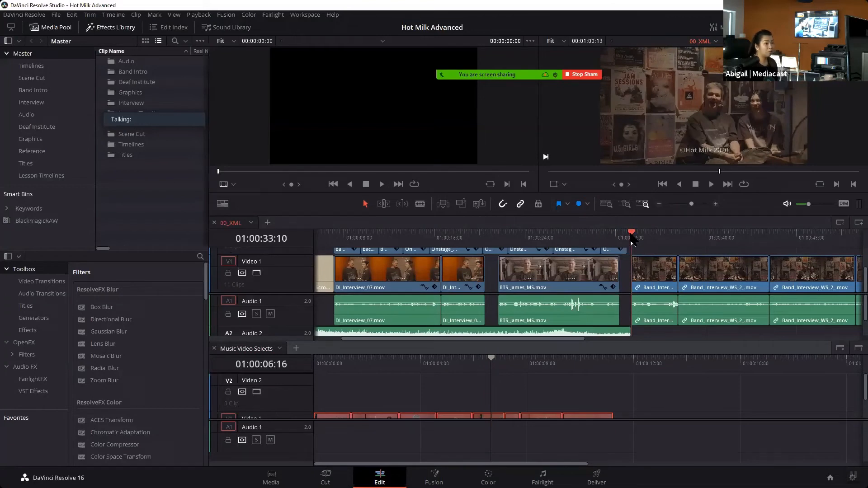
key(ctrl+shift+v)
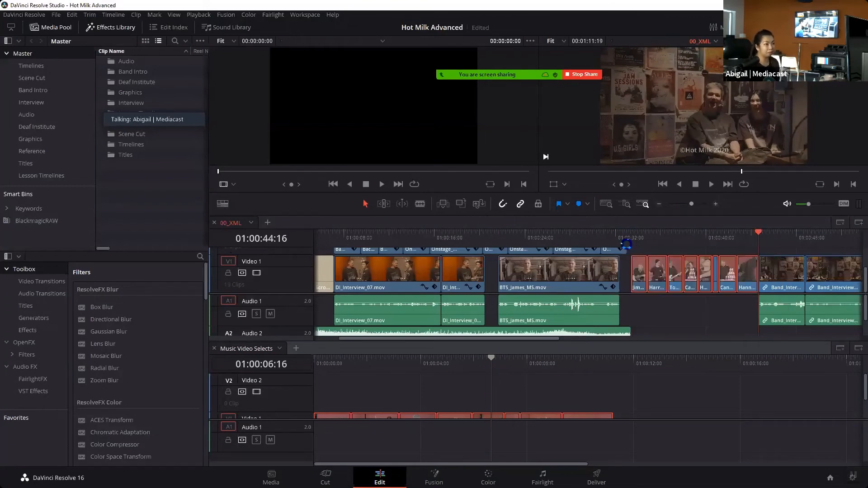
- Close the Music Video Selects timeline pane and play 00_XML from 01:00:33:10
click(628, 239)
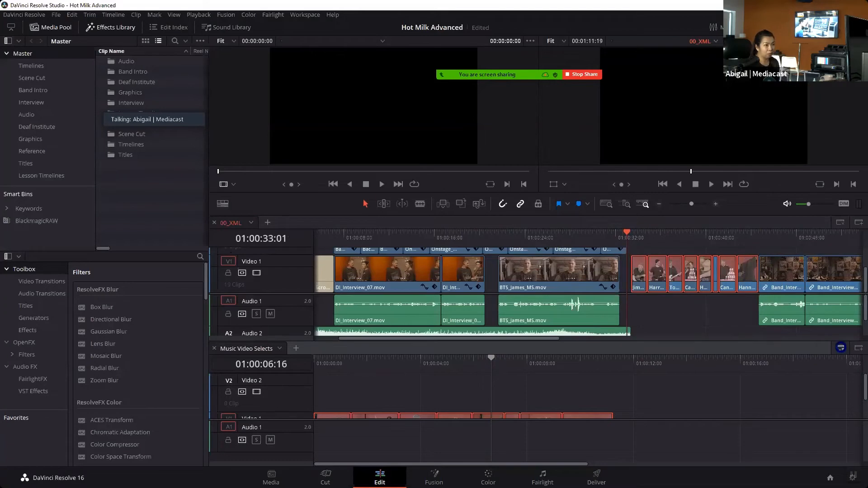
click(841, 348)
mouse_move(624, 239)
mouse_down()
mouse_move(645, 238)
mouse_move(631, 237)
mouse_up()
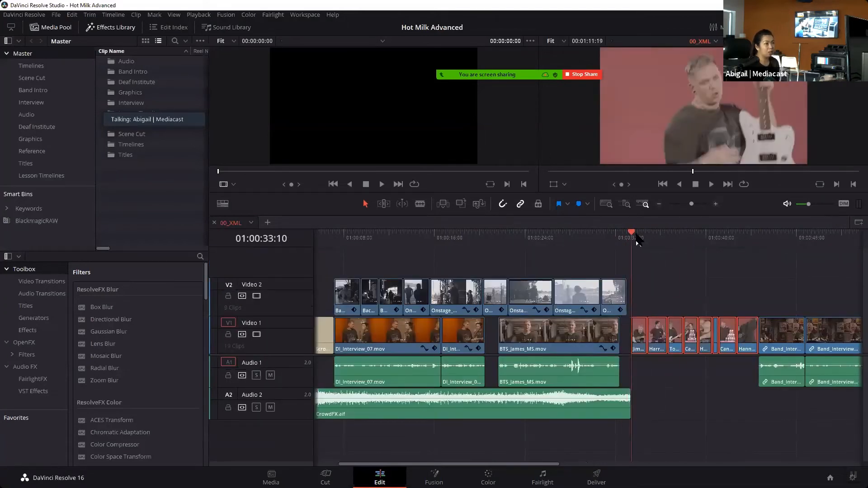
key(space)
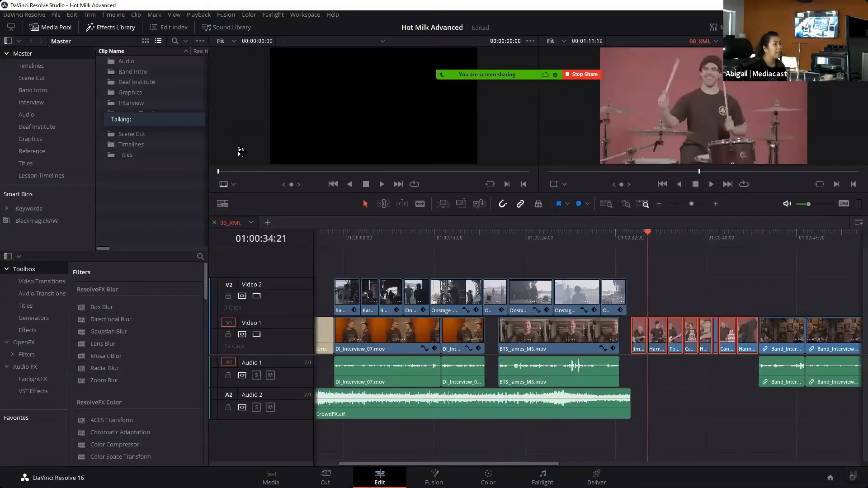
- Find the Compare timeline in the Timelines bin and compare it with the current 00_XML timeline
click(35, 176)
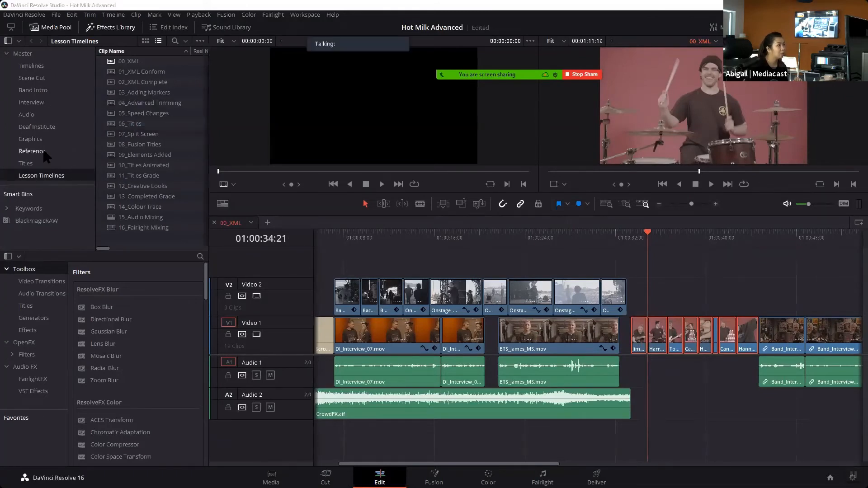
click(31, 66)
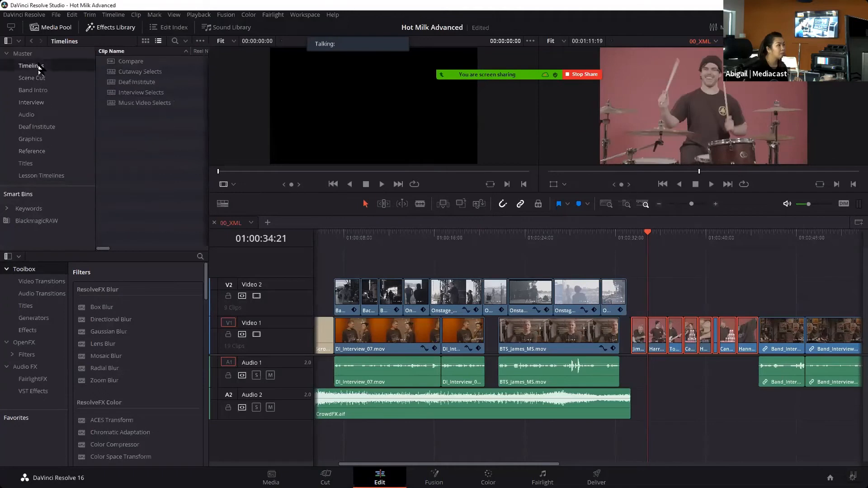
right_click(130, 66)
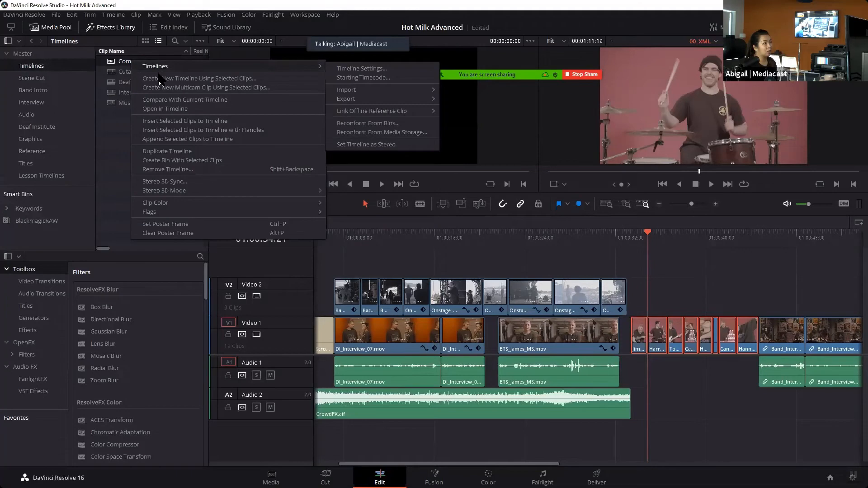
click(157, 103)
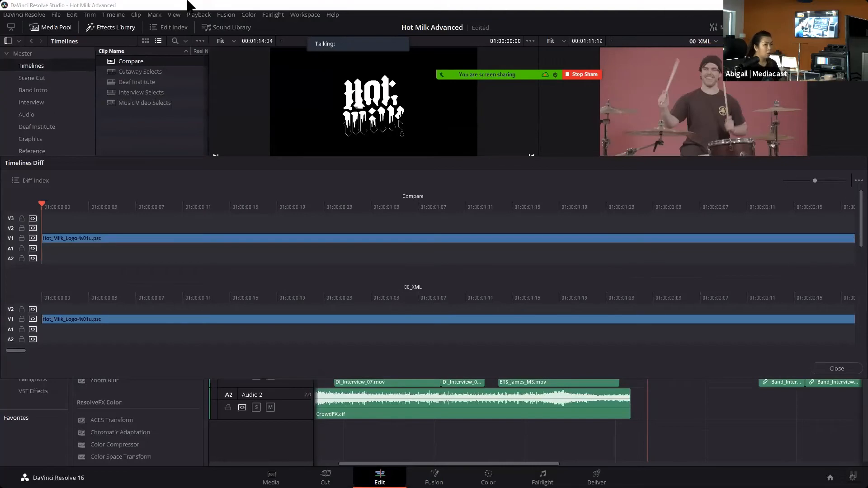
- Zoom out the timeline comparison, accept the gap change between the later band interview clips into 00_XML, and close the comparison
drag(814, 181, 797, 188)
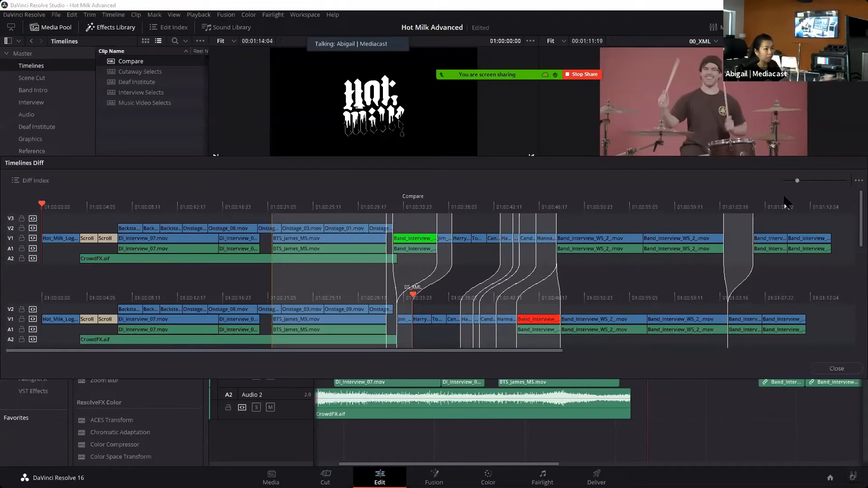
right_click(741, 254)
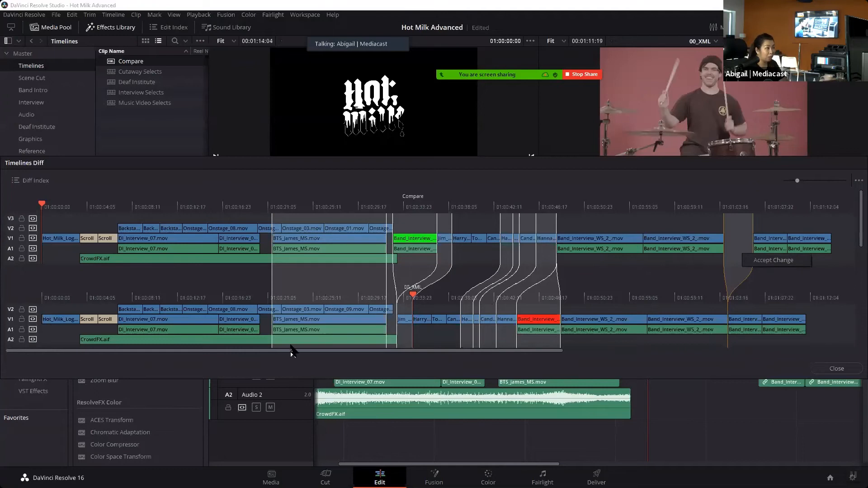
click(756, 268)
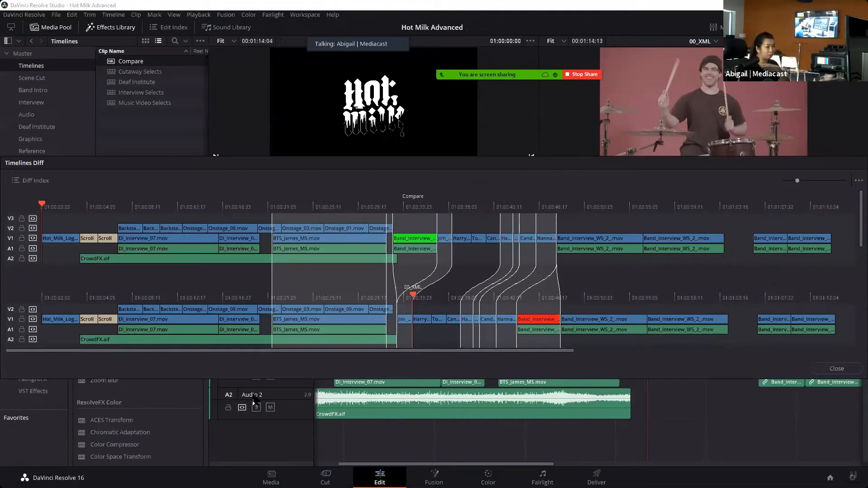
drag(74, 175, 8, 179)
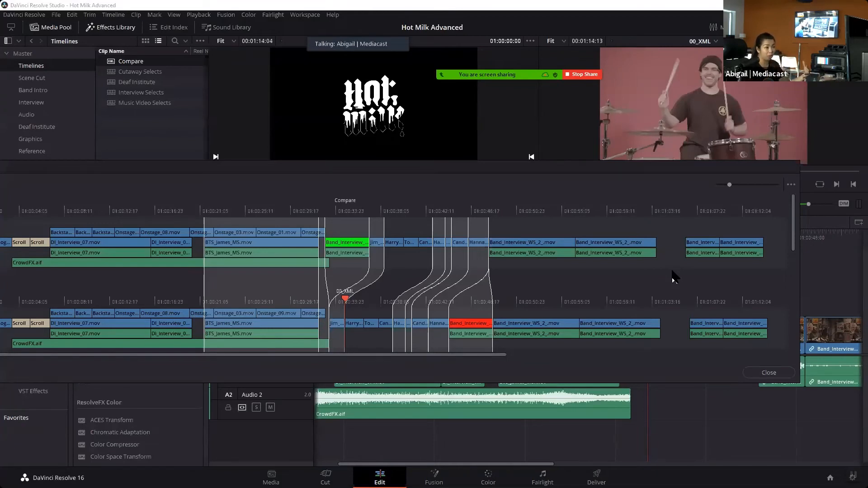
click(774, 373)
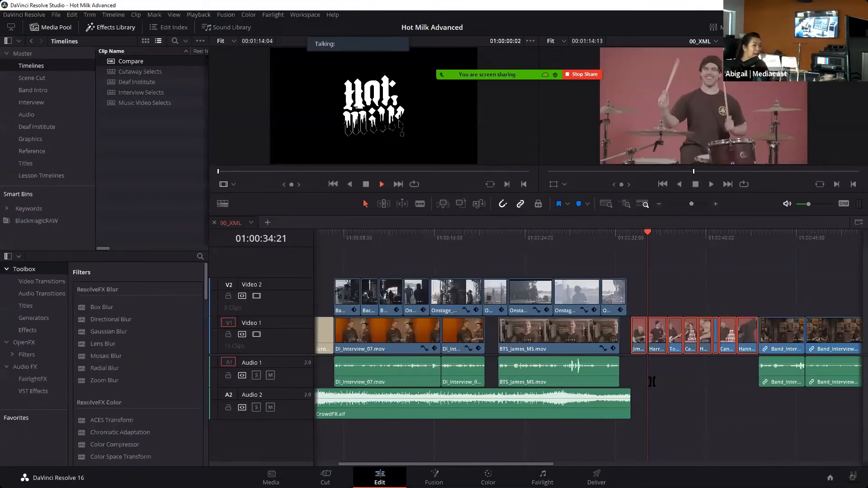
- Scrub through 00_XML to past its last clip and play the opening interview section with its Video 2 cutaways
click(712, 237)
drag(729, 249, 675, 258)
drag(808, 205, 816, 204)
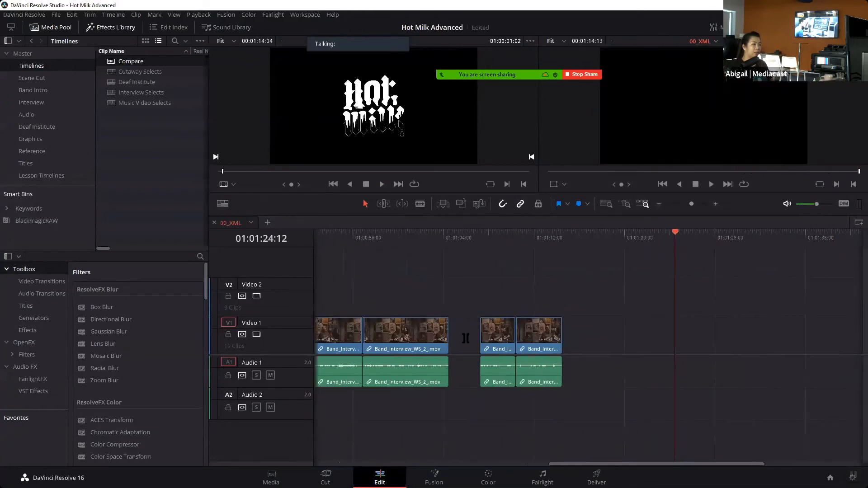
drag(675, 233, 357, 236)
click(380, 236)
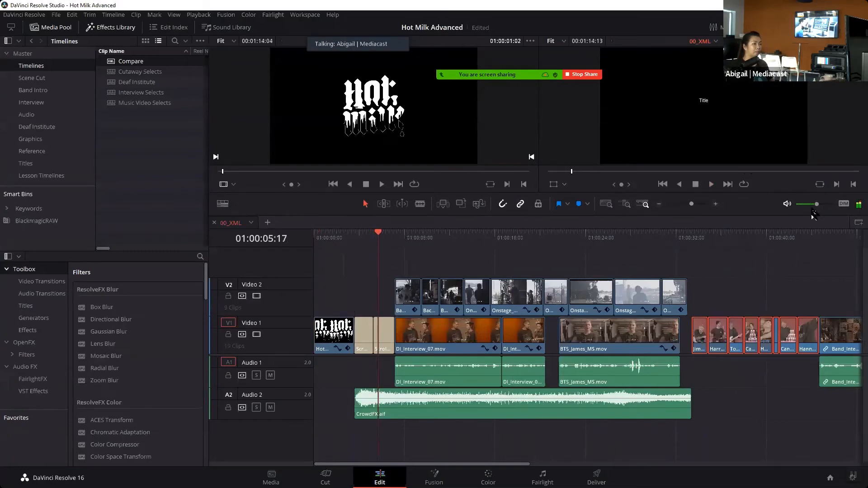
click(408, 238)
key(space)
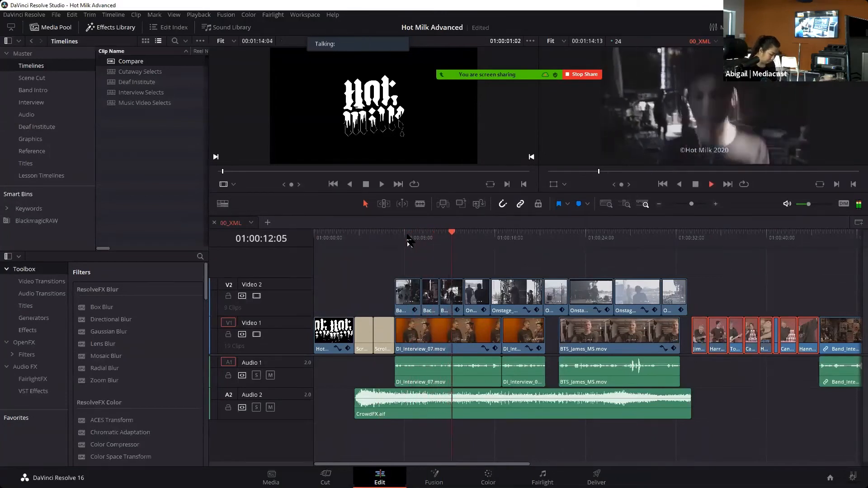
key(space)
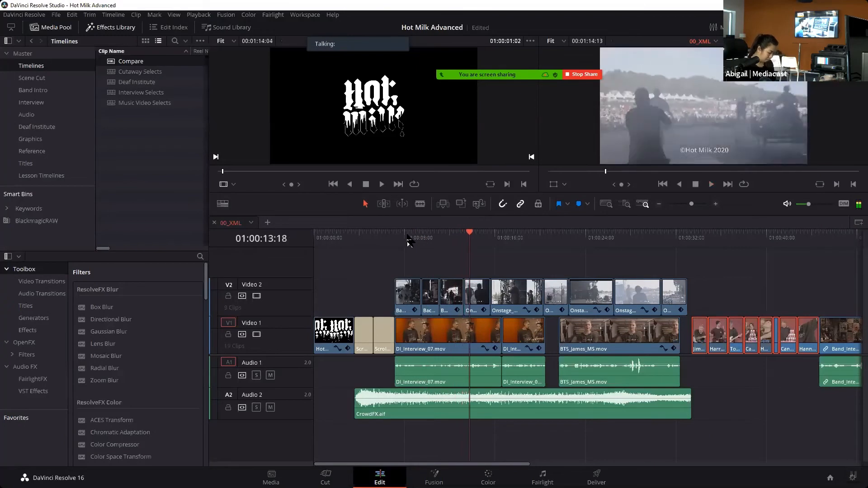
- Place the Cutaway Selects timeline on Video 2 above the band interview clips, starting at 01:00:52:21
drag(469, 464, 651, 465)
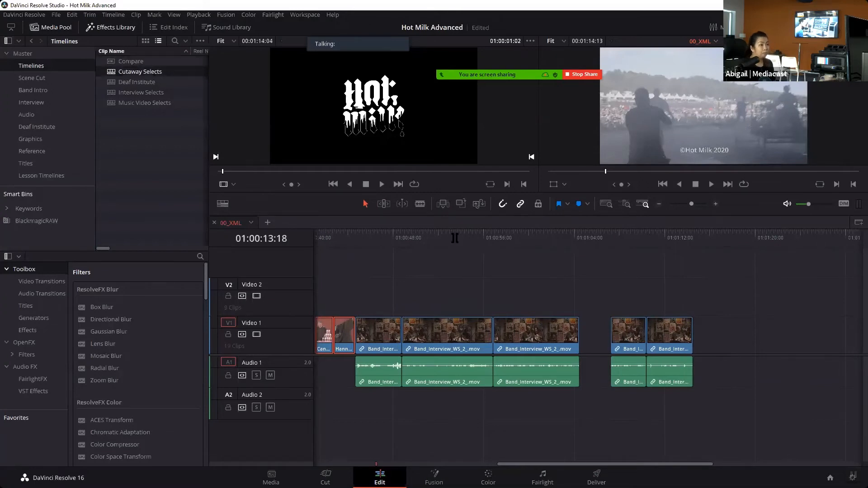
click(493, 236)
drag(500, 231, 444, 230)
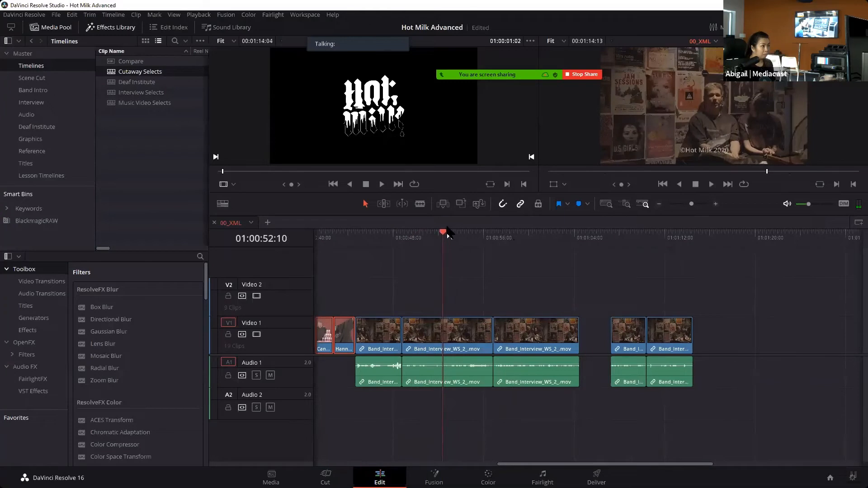
mouse_move(444, 231)
mouse_down()
mouse_move(494, 246)
mouse_move(450, 235)
mouse_up()
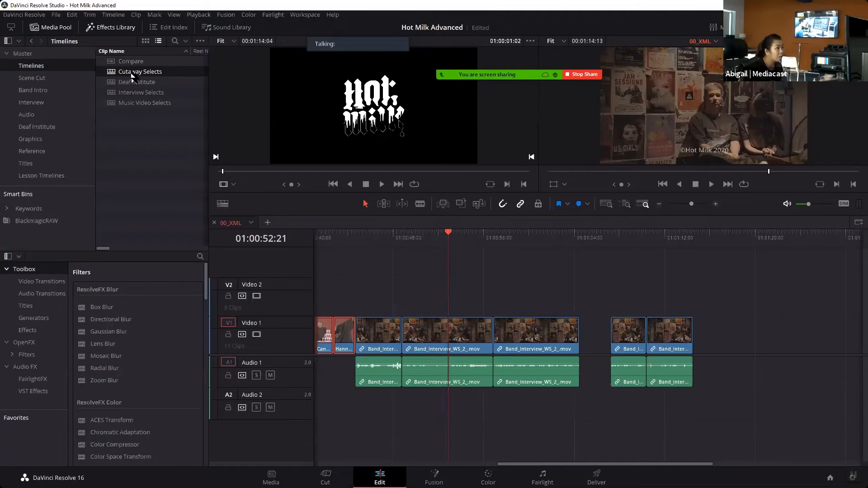
drag(132, 76, 449, 296)
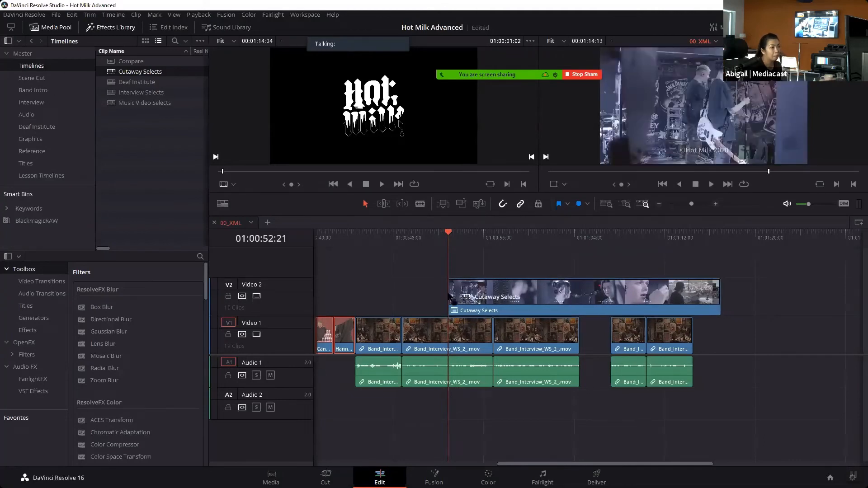
mouse_move(449, 296)
mouse_down()
mouse_move(494, 291)
mouse_move(451, 293)
mouse_up()
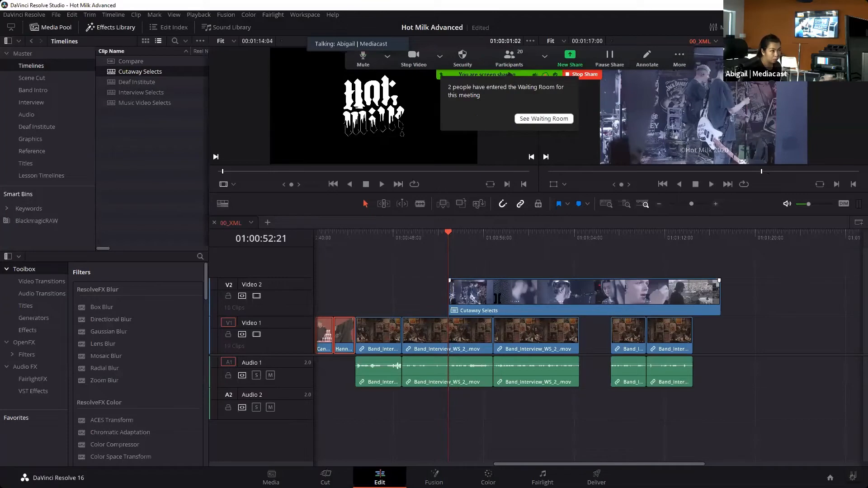
- Decompose the nested Cutaway Selects clip on Video 2 in place into its individual clips
right_click(499, 306)
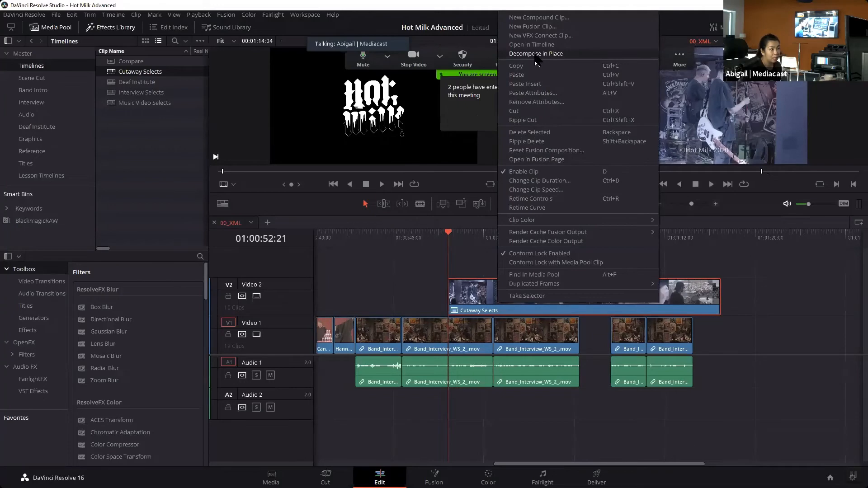
click(386, 280)
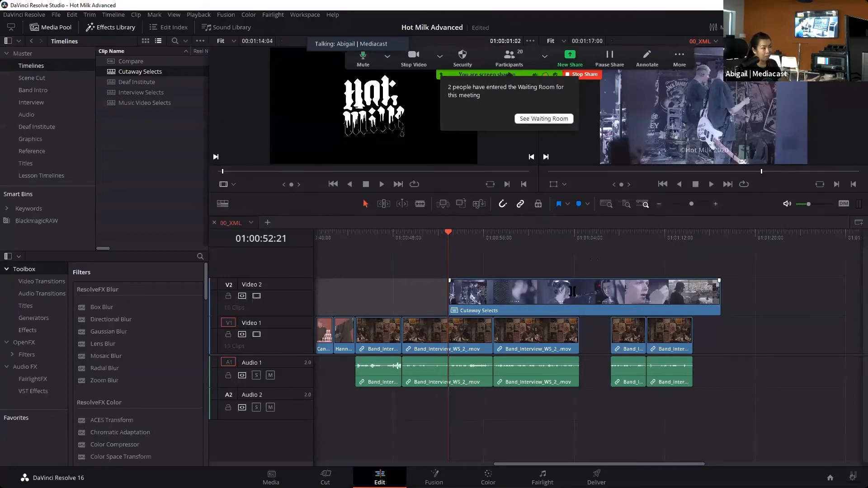
right_click(555, 309)
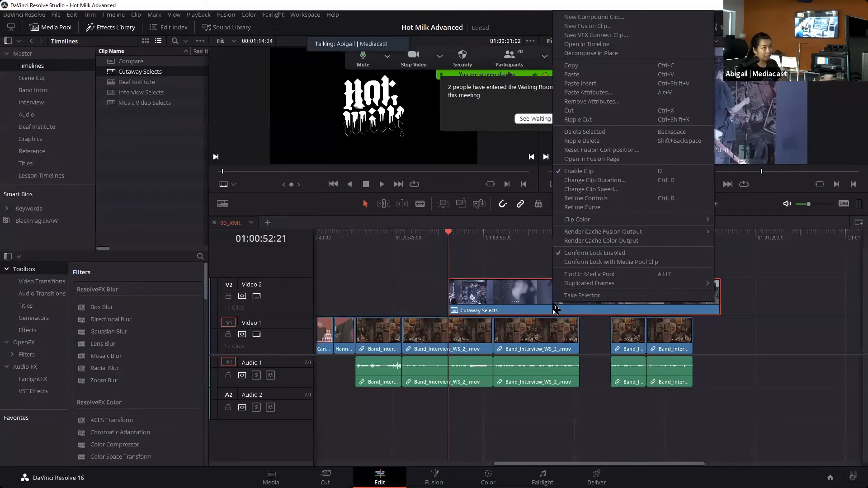
click(600, 55)
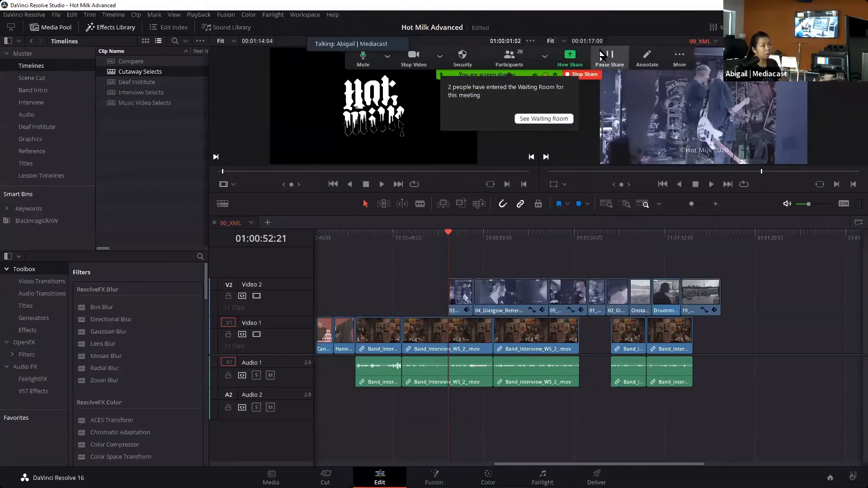
- Play and scrub the decomposed cutaways over the band interview, and open the meeting's waiting room
key(space)
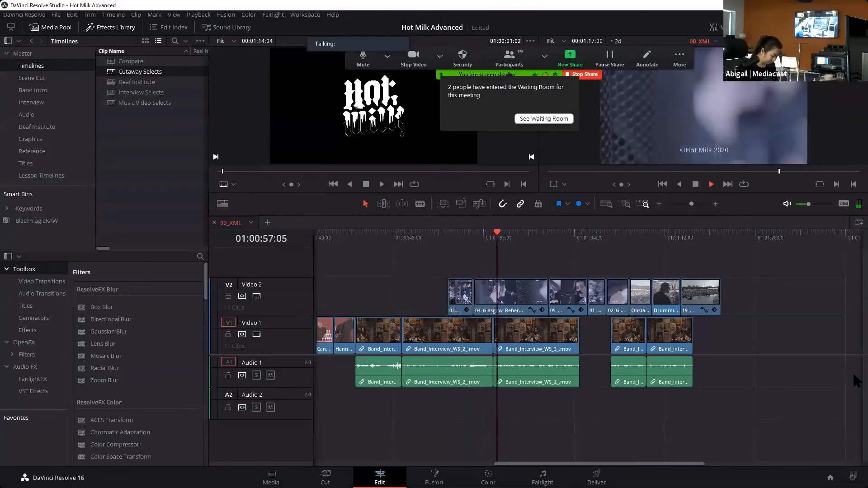
key(space)
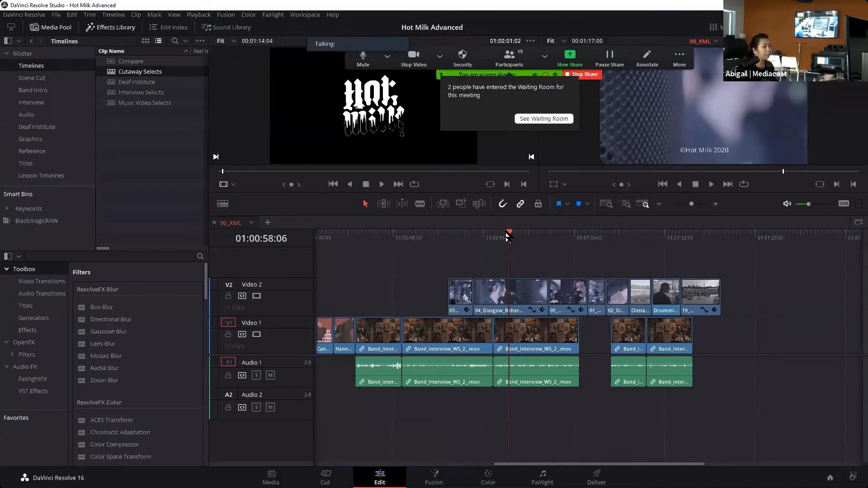
drag(509, 236, 666, 263)
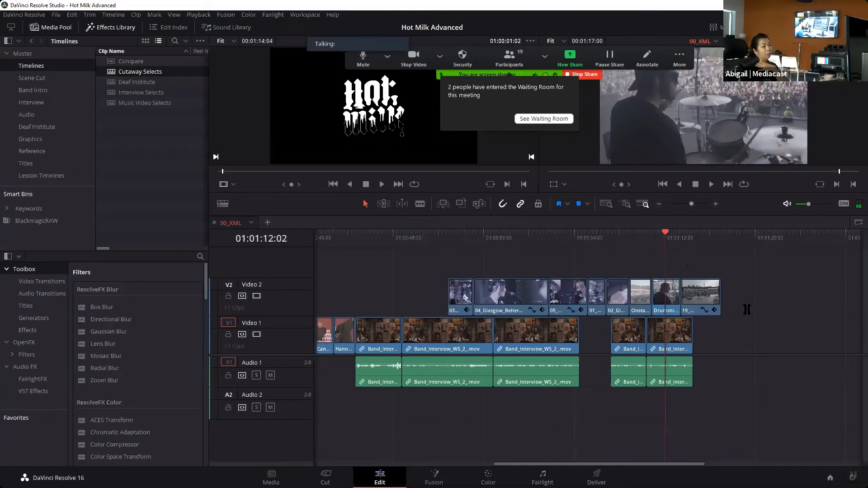
drag(708, 354, 708, 384)
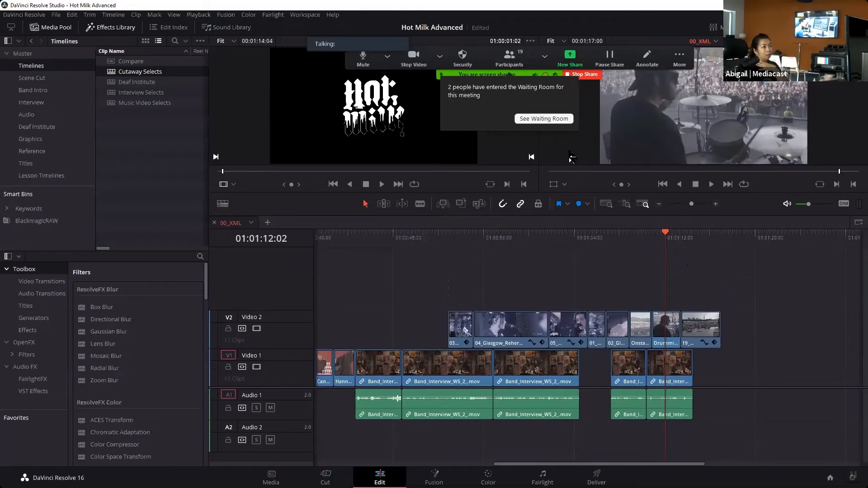
click(543, 119)
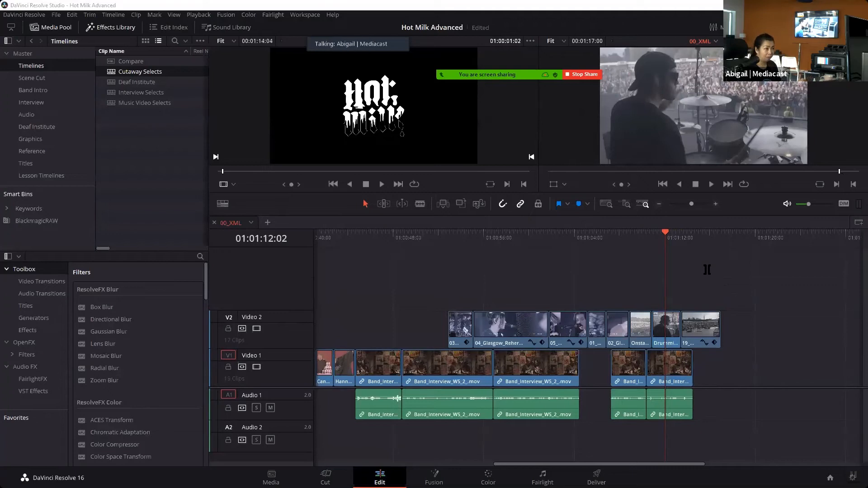
- Scrub the drumming cutaway around 01:01:12 and play 00_XML from its beginning
click(663, 237)
drag(662, 237, 665, 238)
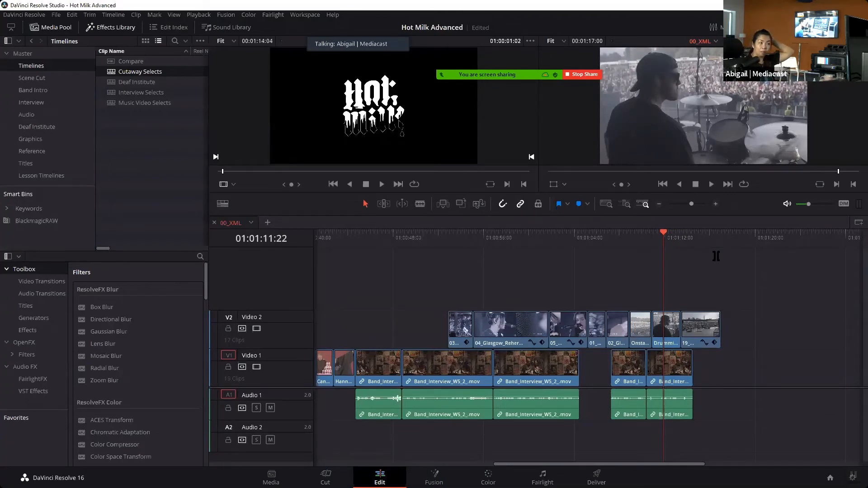
drag(667, 238, 672, 239)
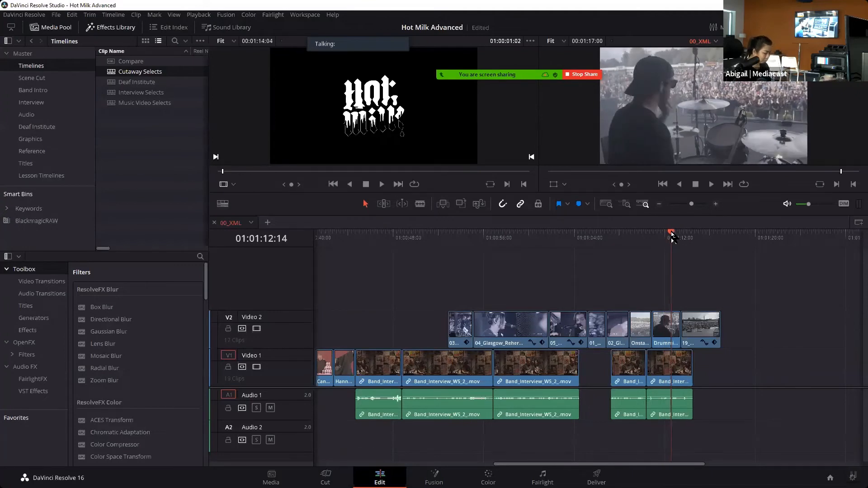
drag(672, 237, 674, 238)
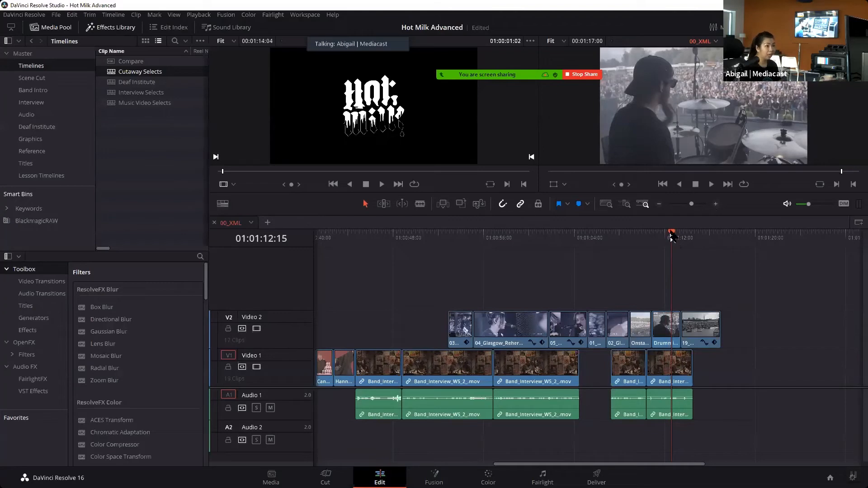
drag(670, 235, 692, 287)
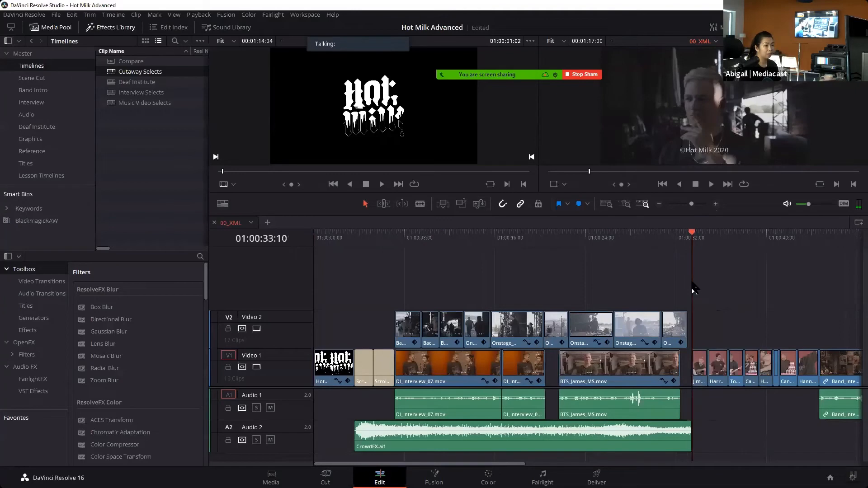
key(Home)
key(space)
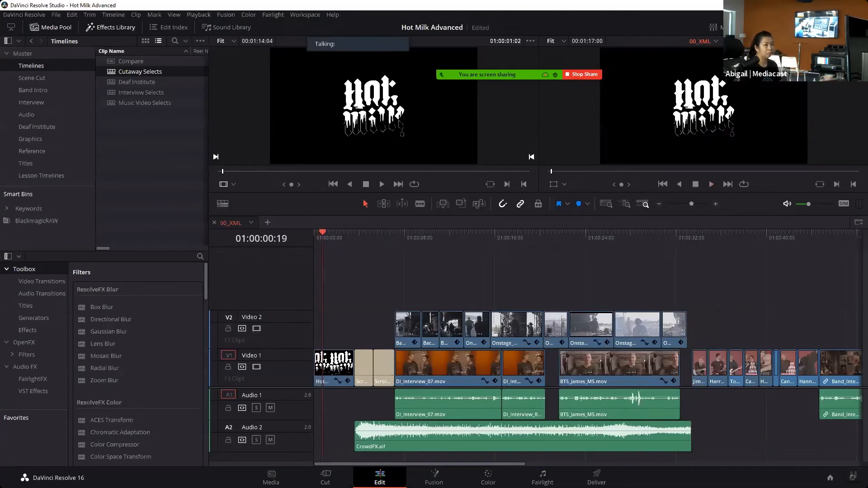
- Open the 03_Adding Markers timeline and position the playhead at the start of Candy Coated Track.m4a on Audio 3
click(715, 41)
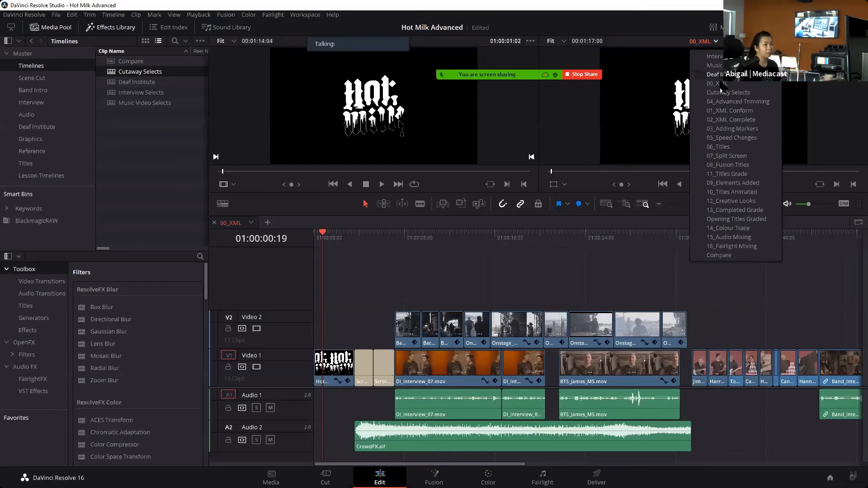
click(726, 129)
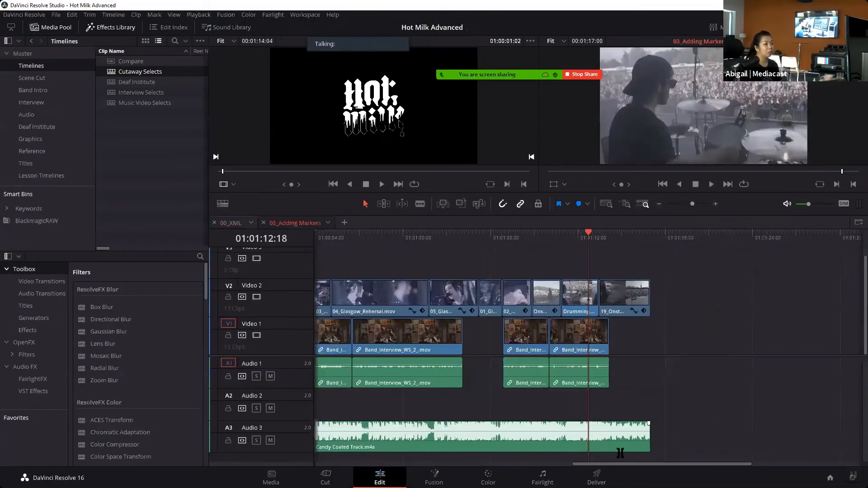
drag(416, 464, 336, 464)
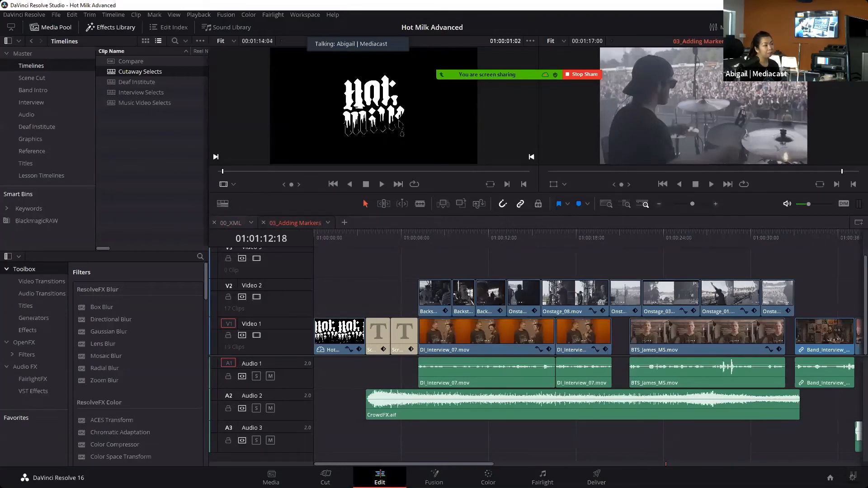
drag(367, 476, 464, 475)
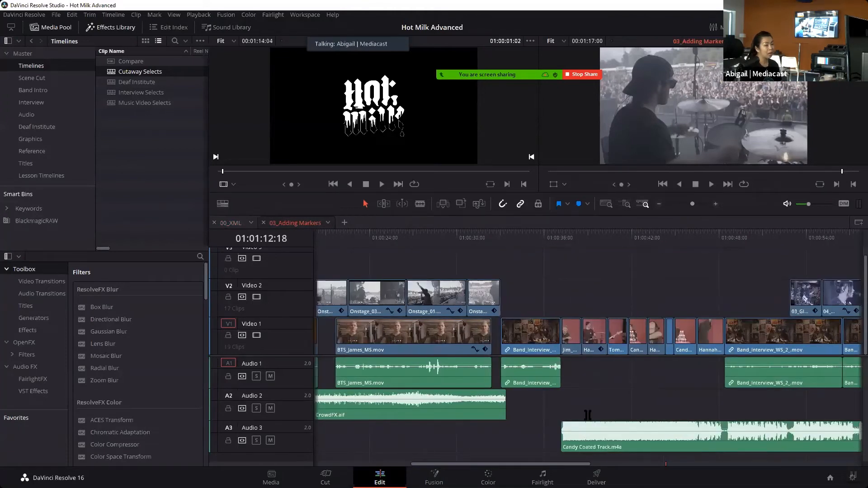
click(565, 236)
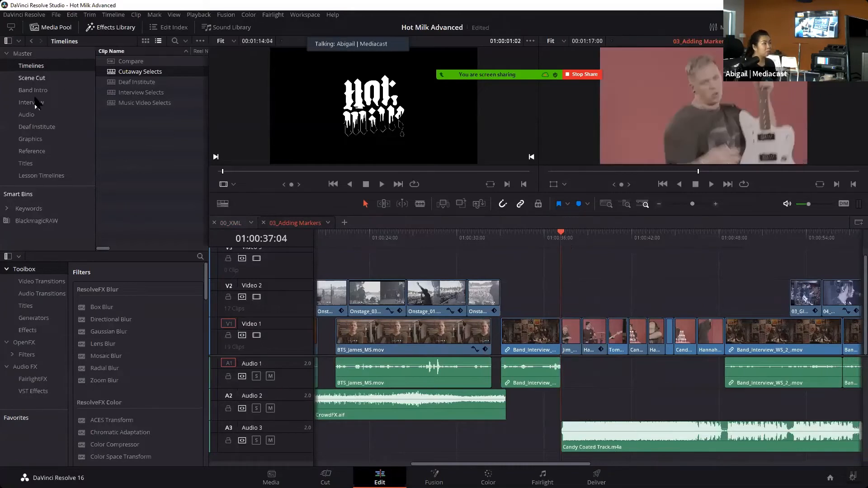
- Open the Audio bin and play 03_Adding Markers from the start of Candy Coated Track.m4a
click(30, 116)
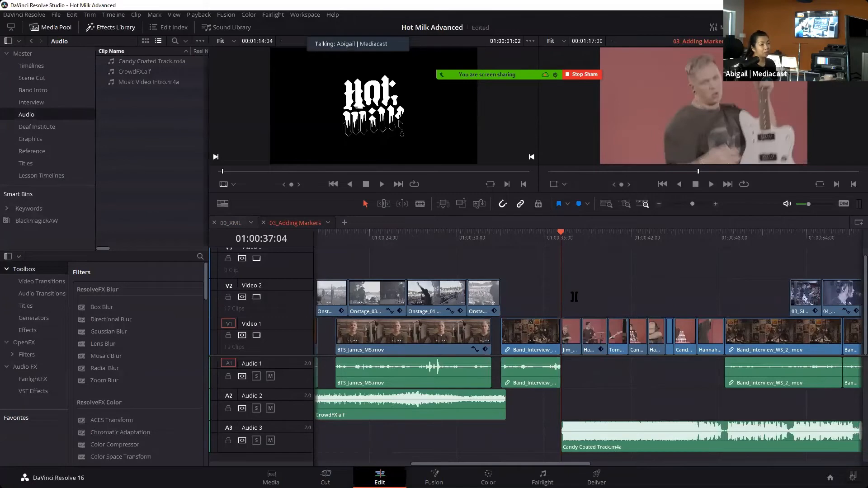
mouse_move(563, 240)
mouse_down()
mouse_move(572, 236)
mouse_move(552, 236)
mouse_up()
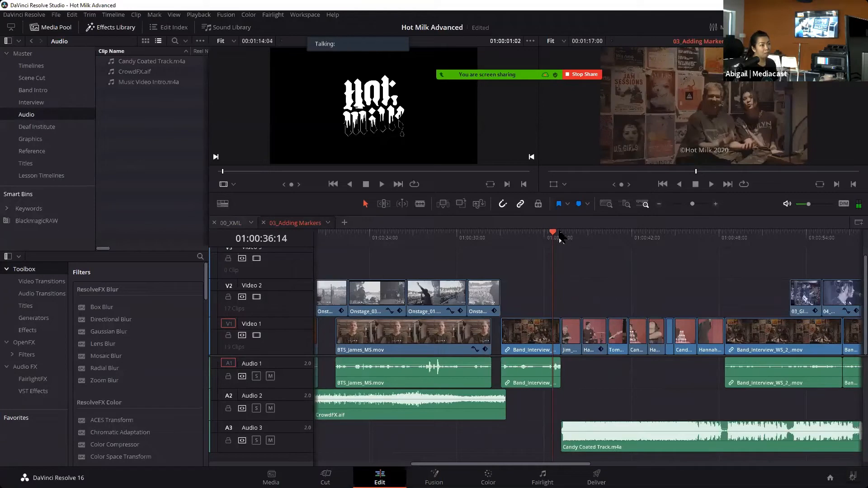
drag(555, 238, 561, 236)
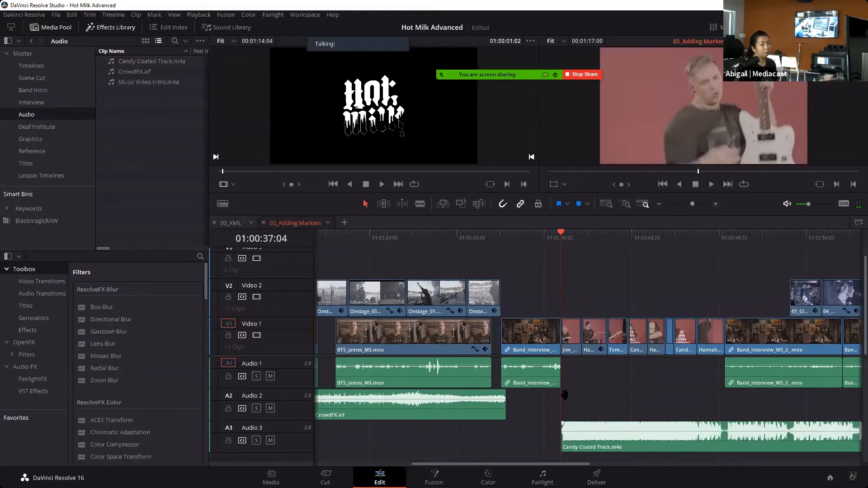
key(space)
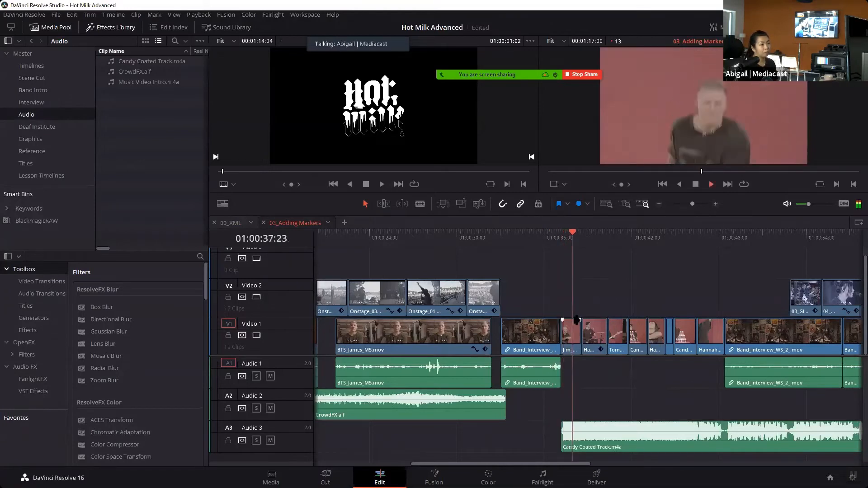
key(space)
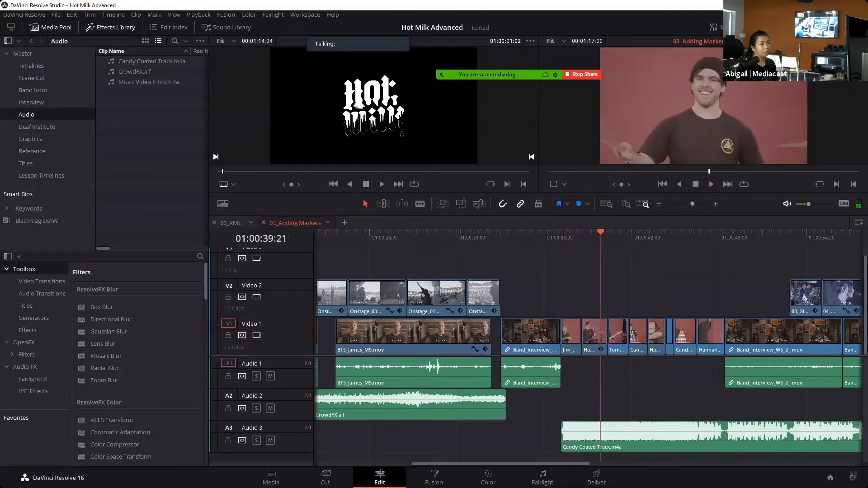
- Switch to single viewer mode, enlarge the viewer area and play the rest of the music video section
click(858, 41)
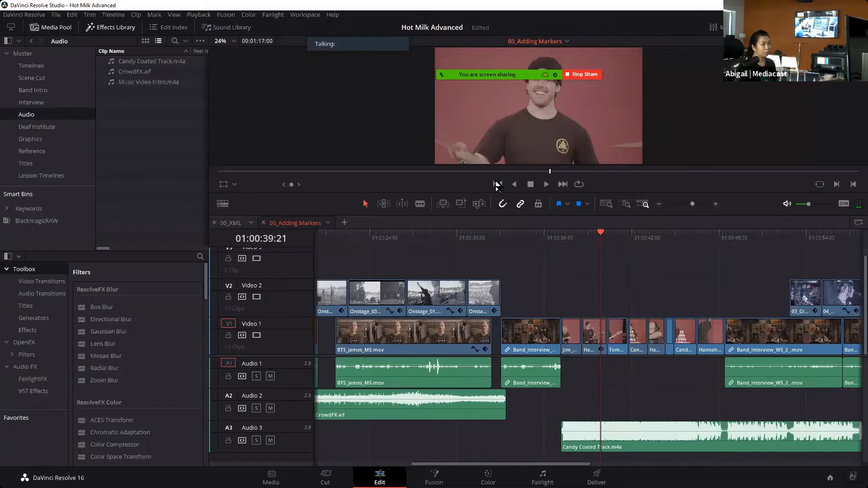
drag(484, 215, 483, 268)
key(space)
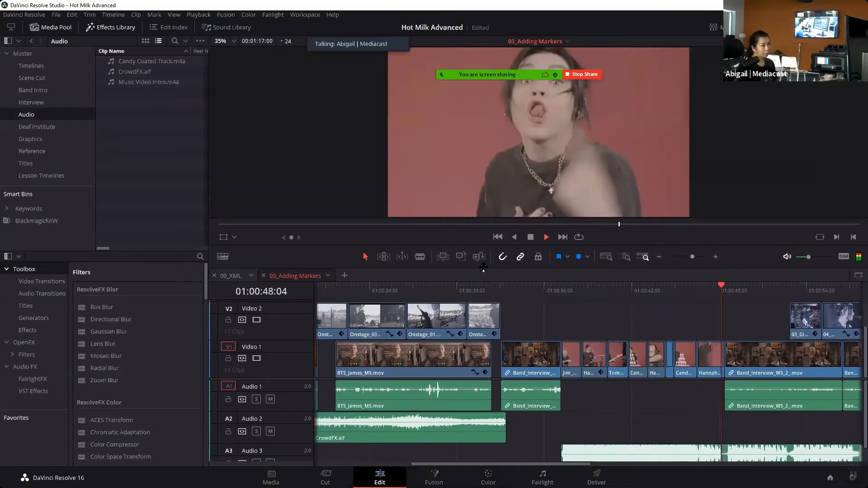
key(space)
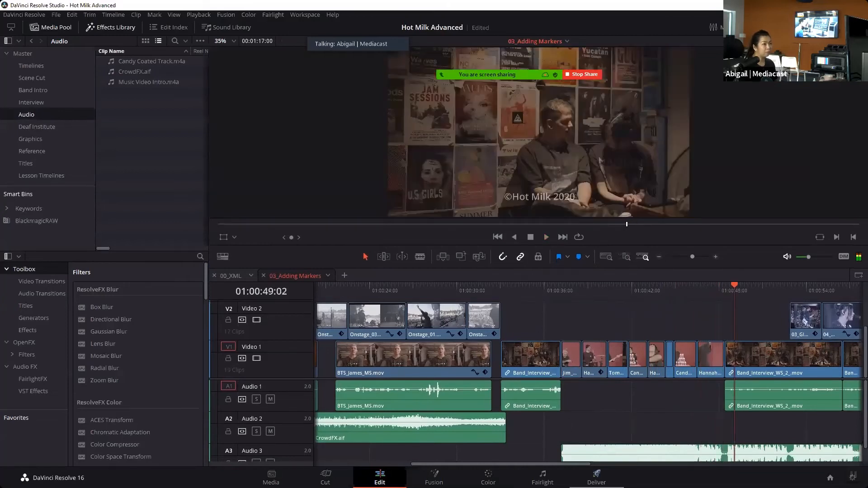
- Return to the Edit page and replay the final Hannah close-up of the music video section from around 01:00:47
click(573, 476)
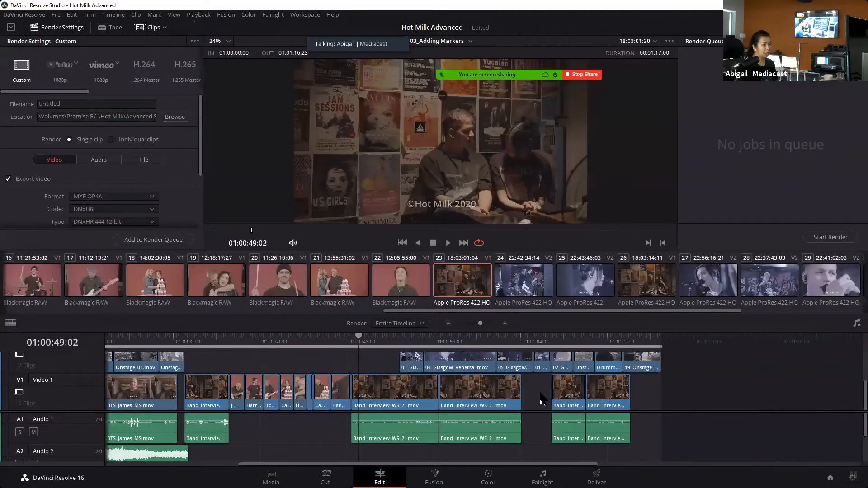
key(shift+4)
click(597, 288)
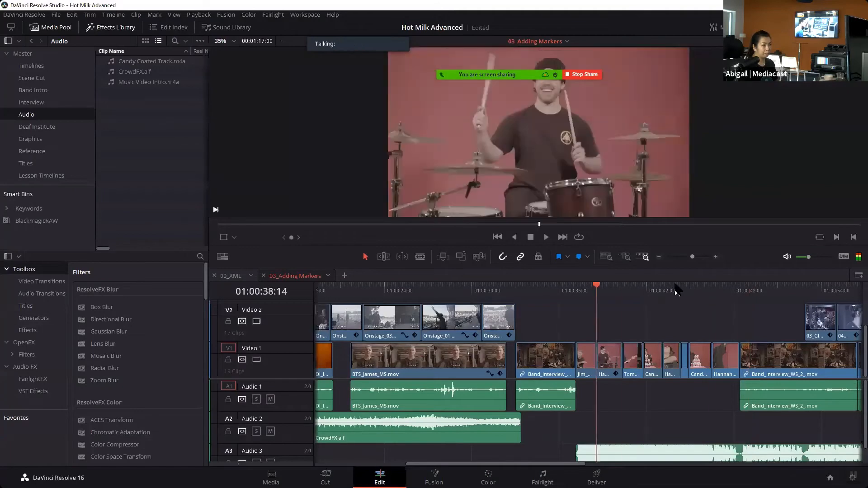
click(713, 291)
key(space)
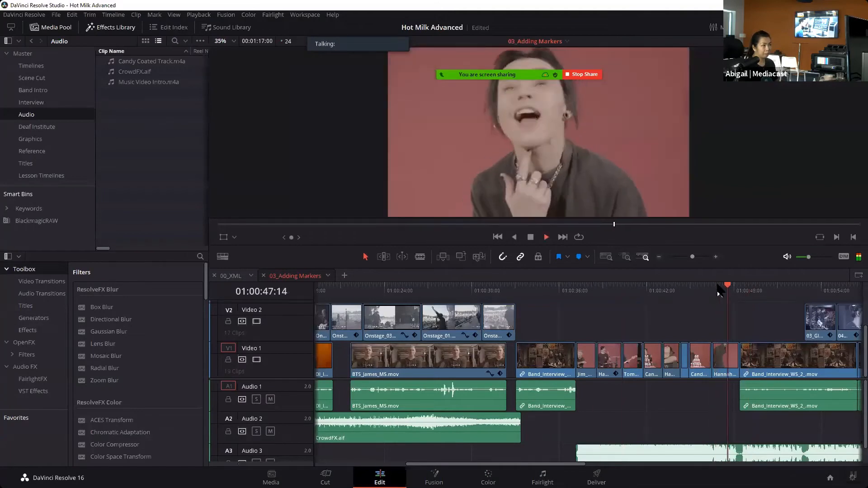
key(space)
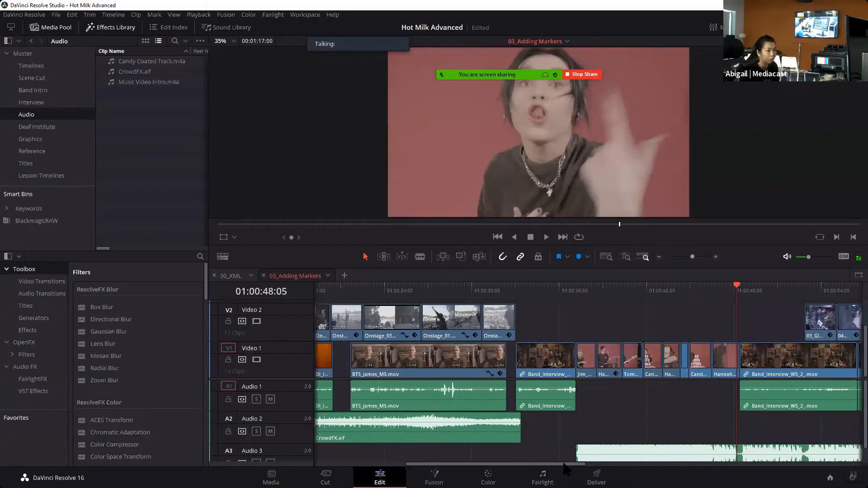
- Play from 01:00:47:20 across the cut between Hannah_Candy_Shoot_CU.braw and the following band interview clip
drag(564, 471, 610, 471)
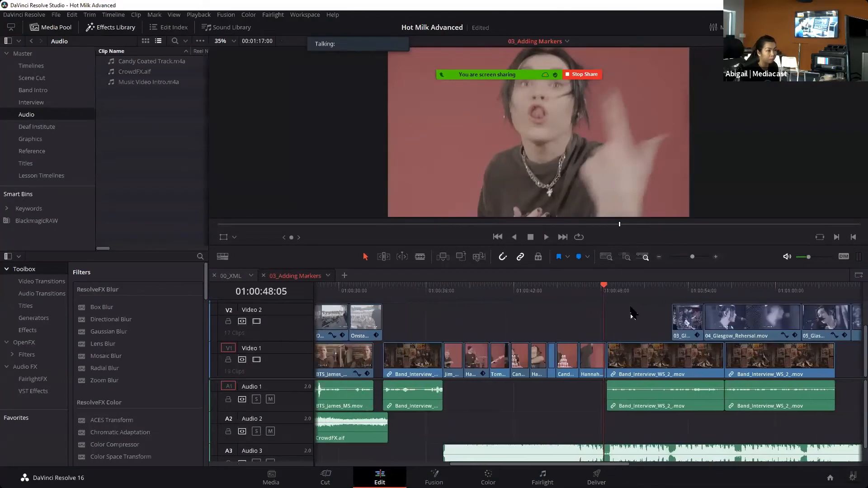
click(701, 266)
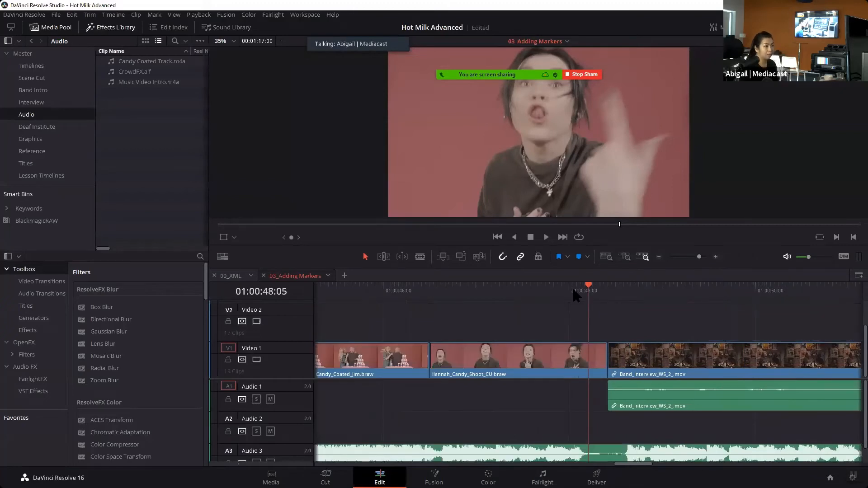
drag(583, 295, 569, 294)
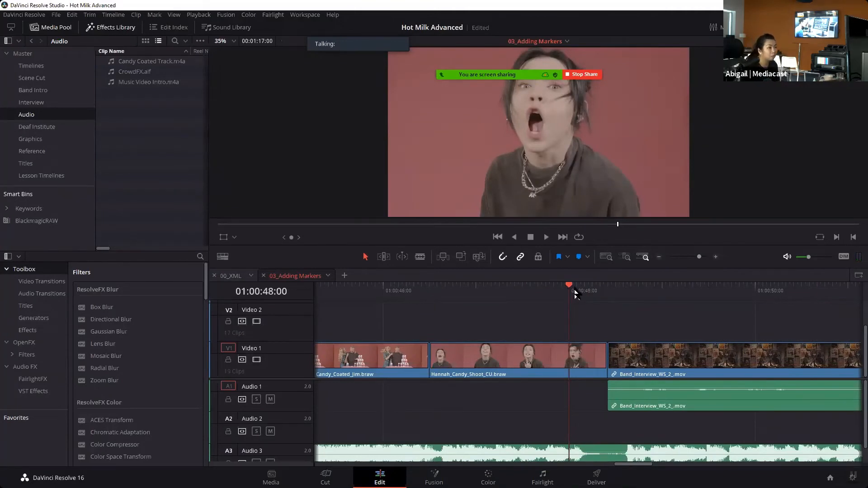
drag(563, 292, 553, 294)
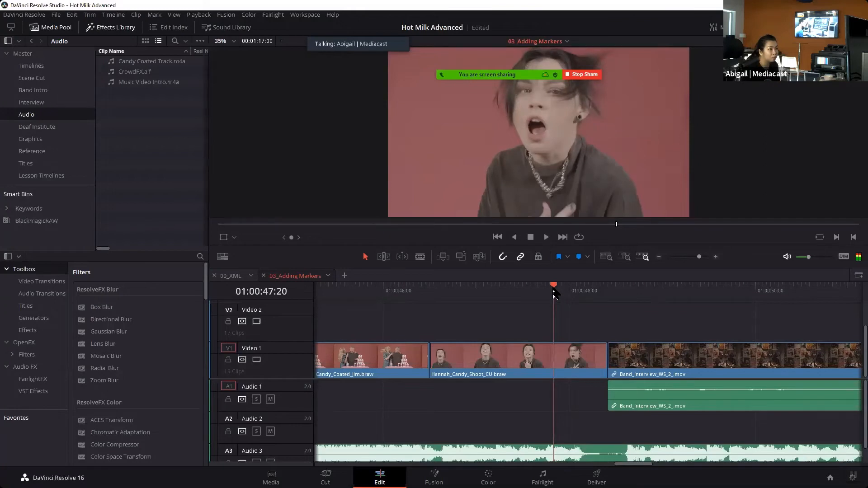
key(space)
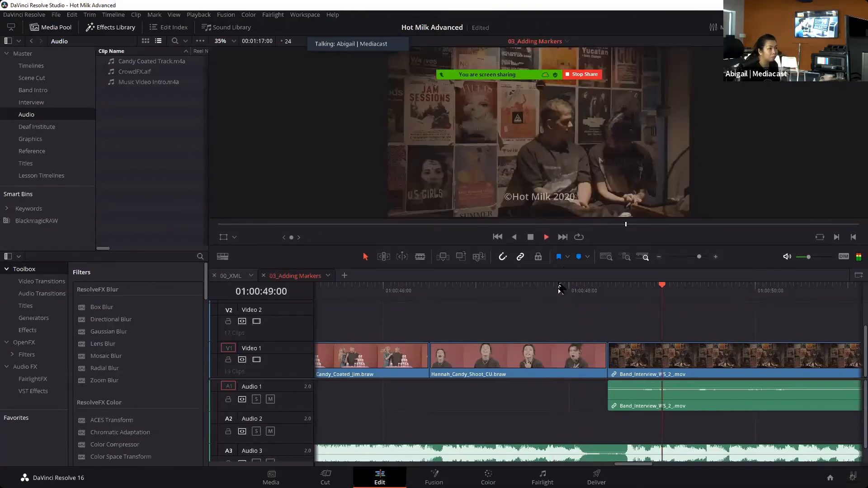
key(space)
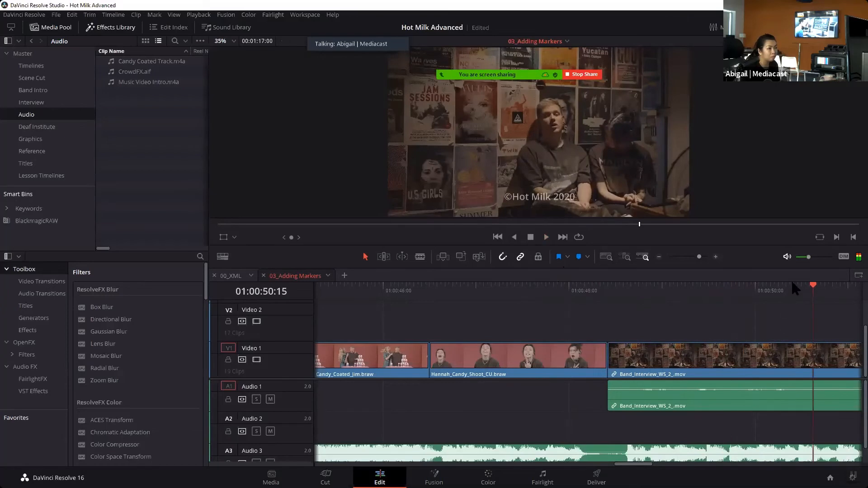
- Add a marker to Candy Coated Track.m4a on Audio 3 at 01:00:47:19
drag(816, 294, 777, 296)
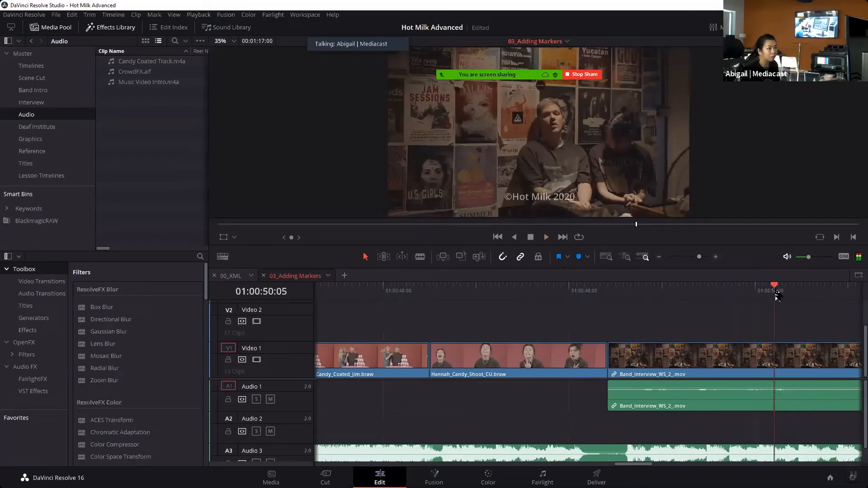
click(534, 293)
drag(534, 294, 573, 298)
click(585, 450)
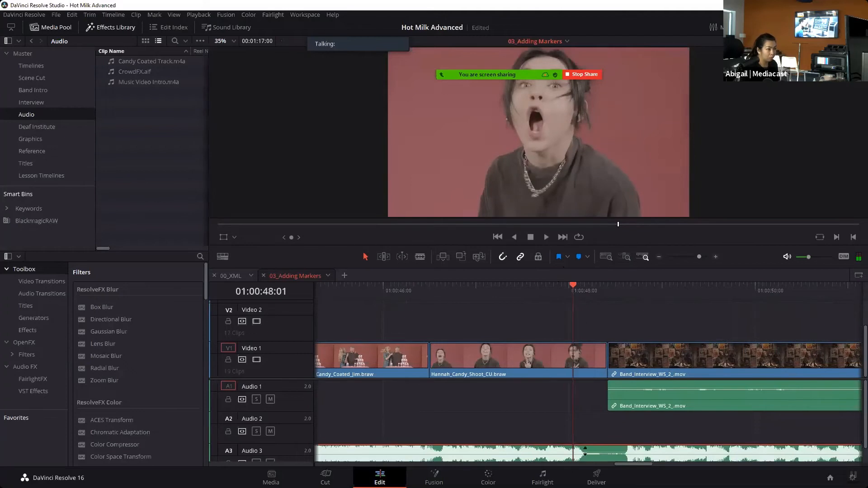
drag(566, 293, 549, 295)
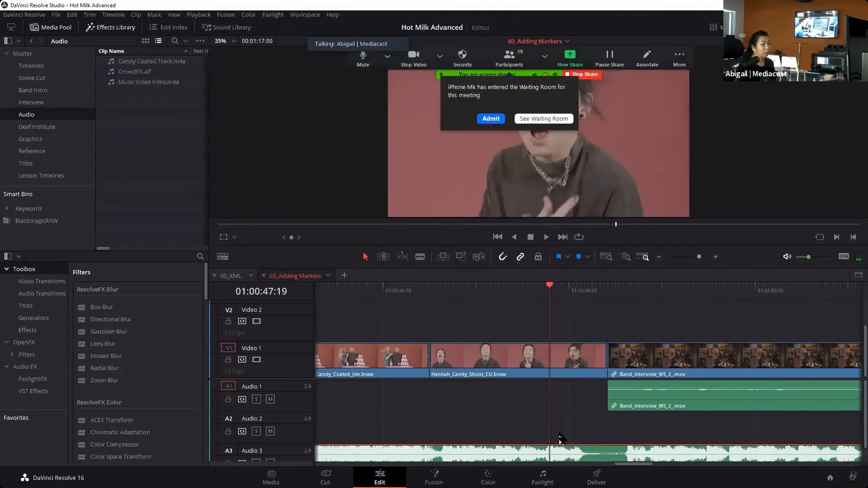
key(m)
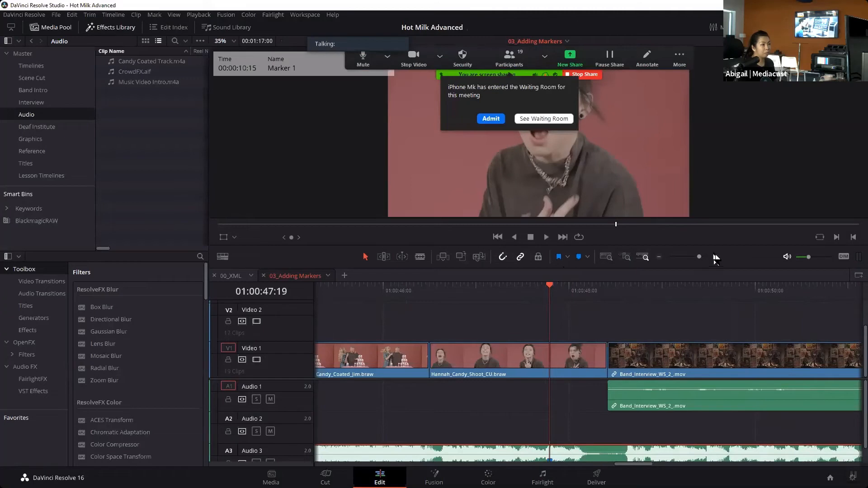
- Zoom the timeline out slightly and reduce the audio track height in the timeline view options
drag(699, 263, 697, 265)
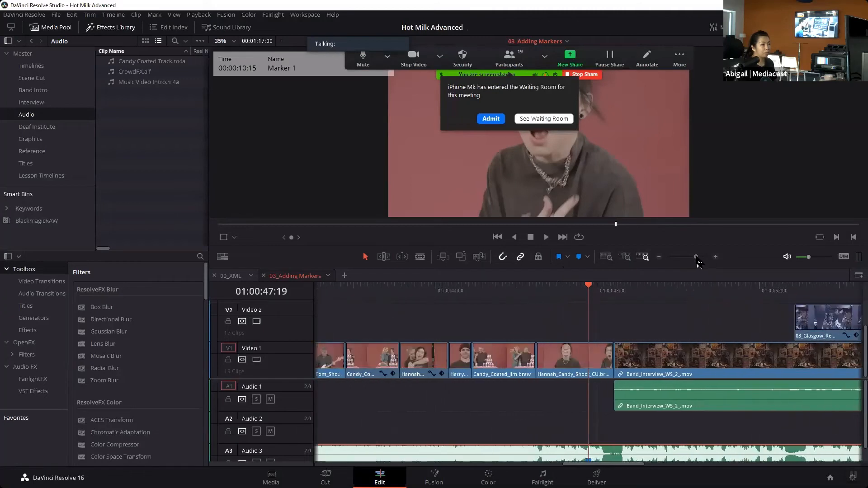
click(222, 256)
drag(209, 405, 207, 402)
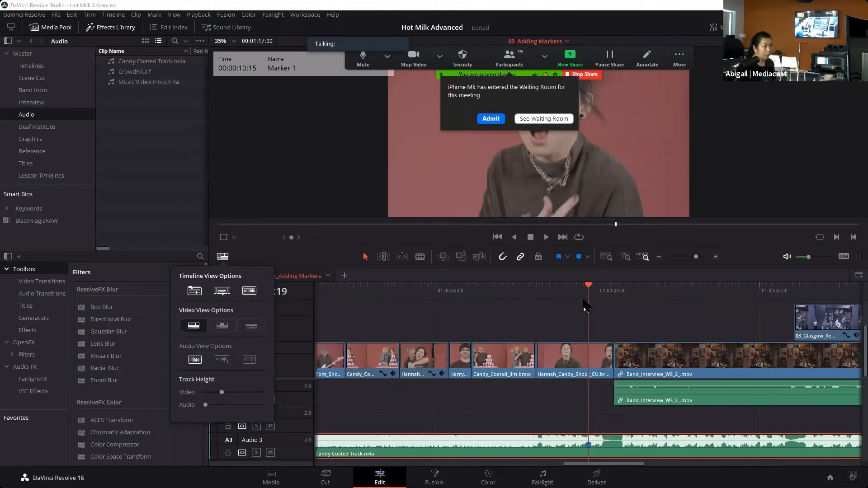
- Play the music across its new marker and return the playhead to the marker at 01:00:47:19
click(562, 294)
key(space)
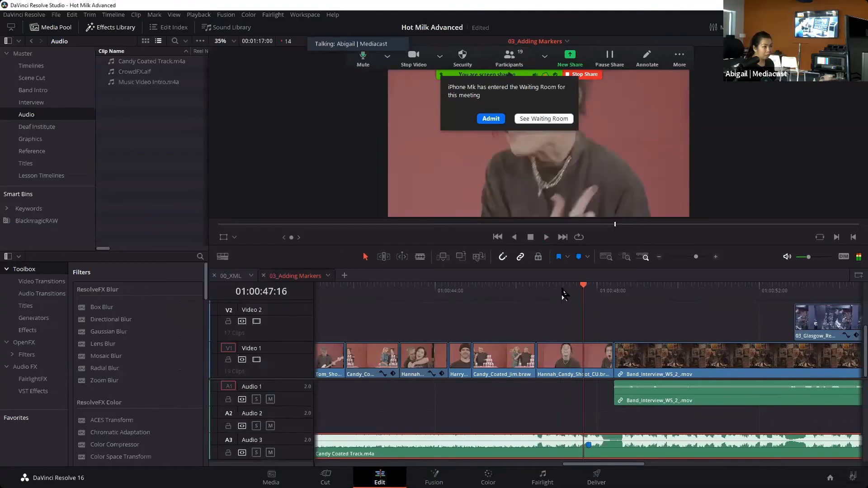
key(space)
drag(587, 289, 553, 291)
key(space)
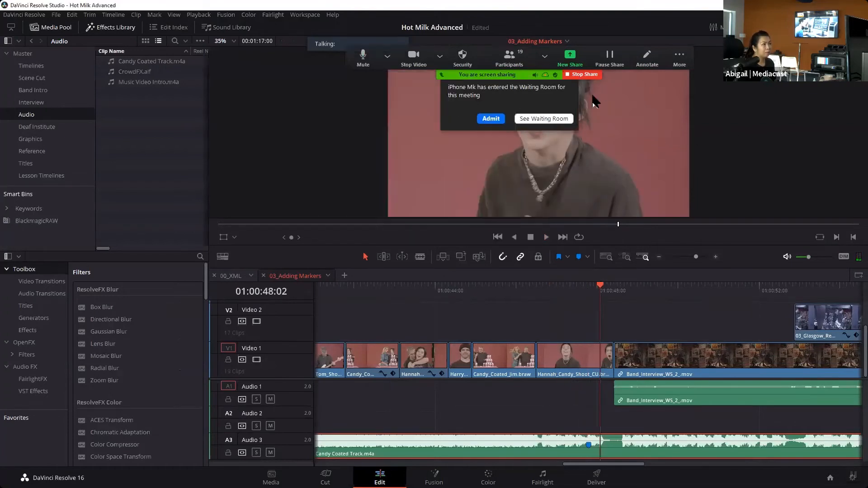
click(588, 293)
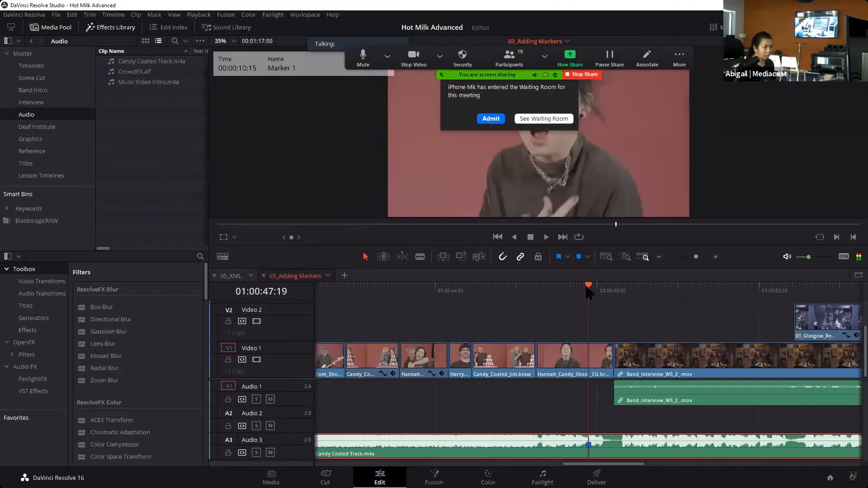
- Select Hannah_Candy_Shoot_CU.braw on Video 1, play it past the music marker and scrub back to 01:00:47:13
click(565, 366)
drag(589, 288, 550, 293)
key(space)
key(space)
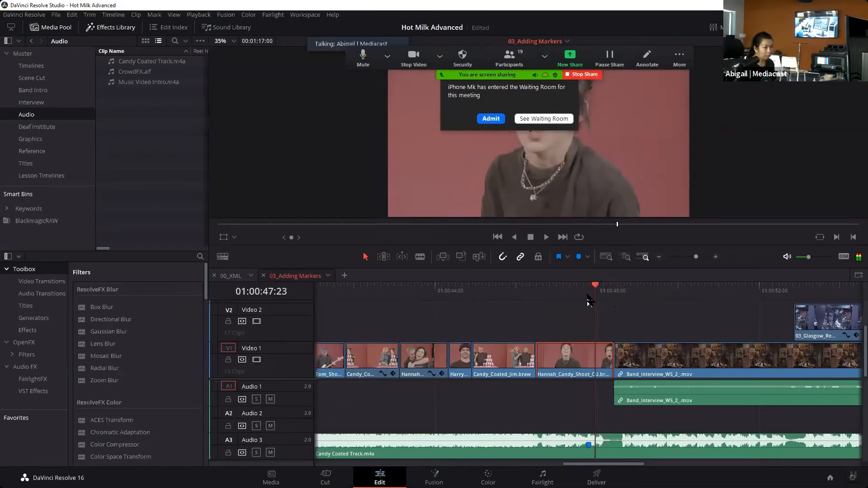
drag(598, 295, 578, 292)
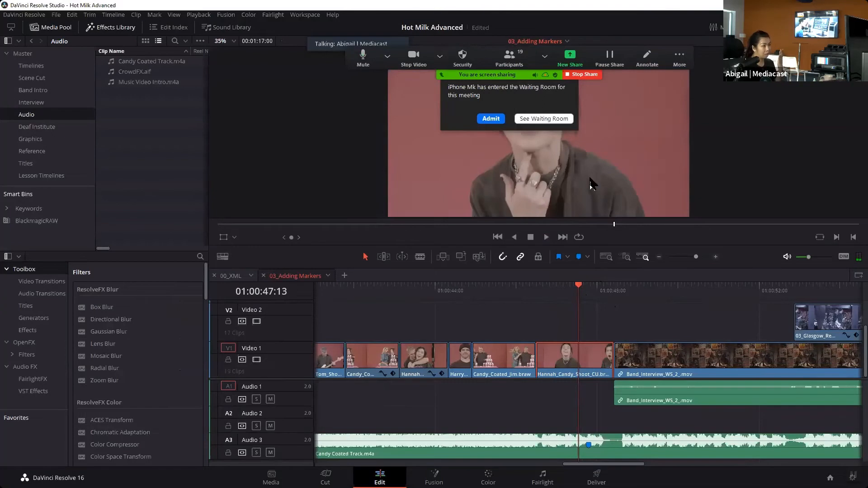
- Add a marker to Hannah_Candy_Shoot_CU.braw at her hand gesture, at 01:00:47:09
mouse_move(579, 292)
mouse_down()
mouse_move(543, 292)
mouse_move(583, 294)
mouse_move(572, 296)
mouse_up()
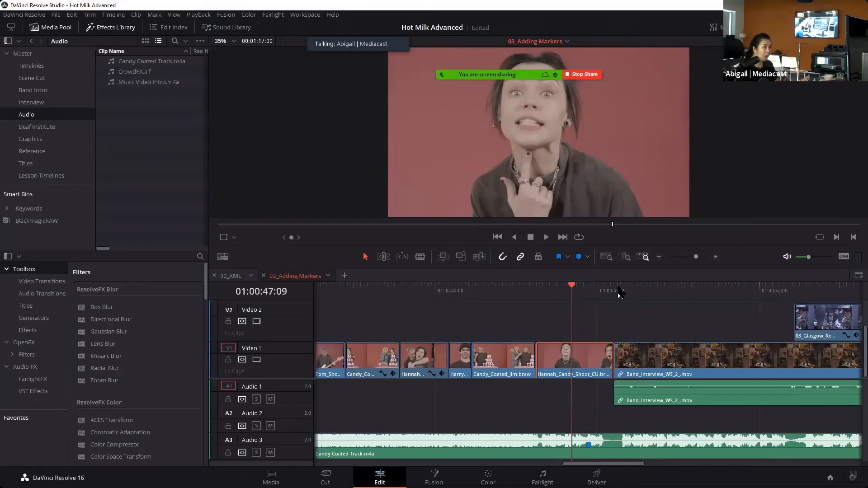
drag(576, 293, 569, 294)
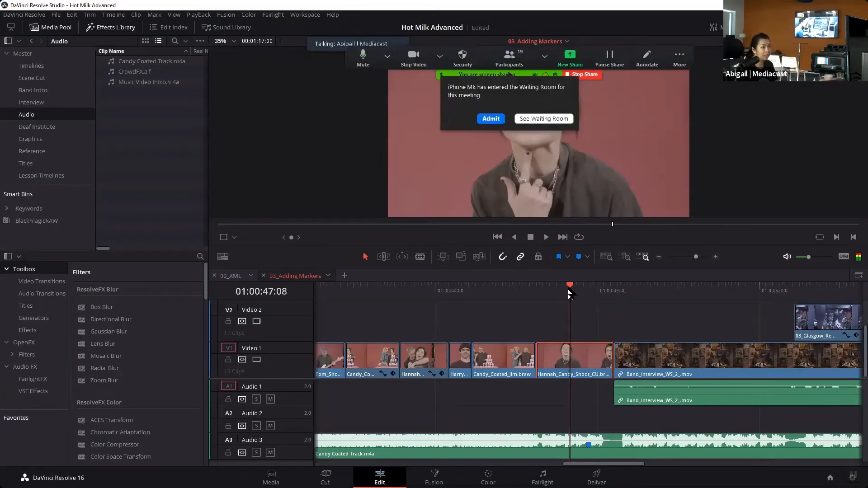
click(698, 260)
mouse_move(587, 293)
mouse_down()
mouse_move(527, 285)
mouse_move(594, 294)
mouse_up()
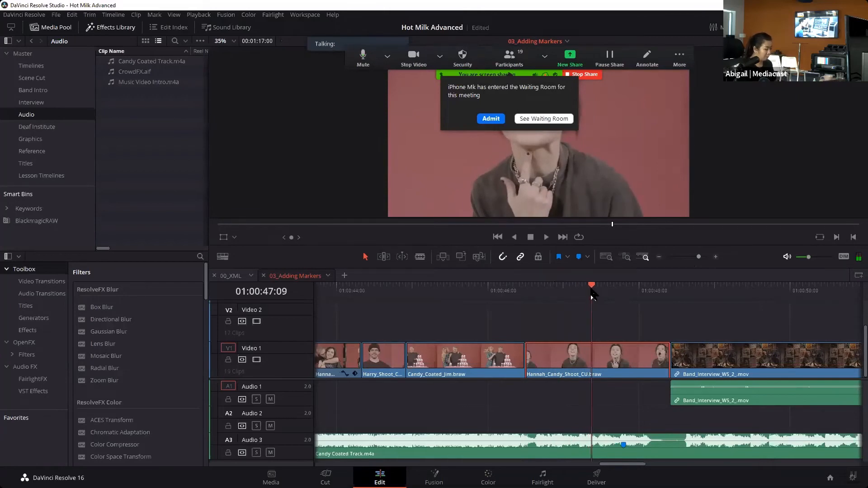
key(m)
- Play the Hannah close-up from just before its clip marker to check the gesture against the music
drag(591, 286, 580, 289)
key(space)
key(space)
- Slip Hannah_Candy_Shoot_CU.braw in trim mode until its marker aligns with the music marker at 01:00:47:19
drag(645, 291, 595, 290)
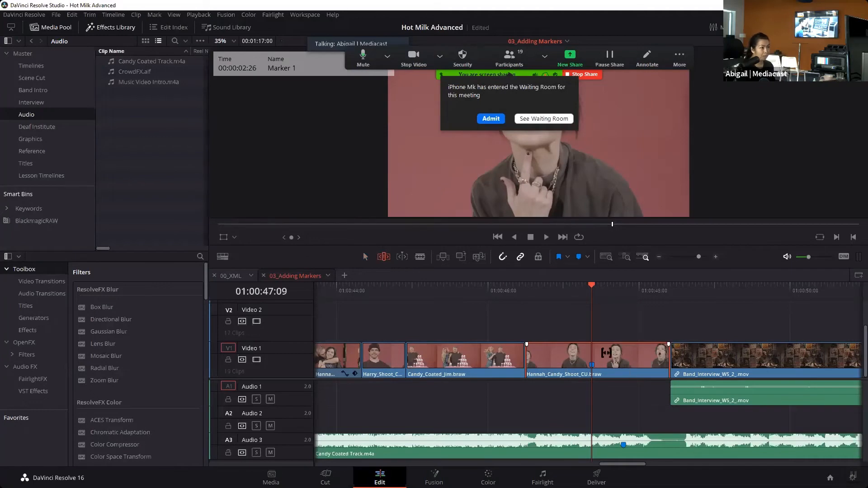
drag(593, 287, 623, 288)
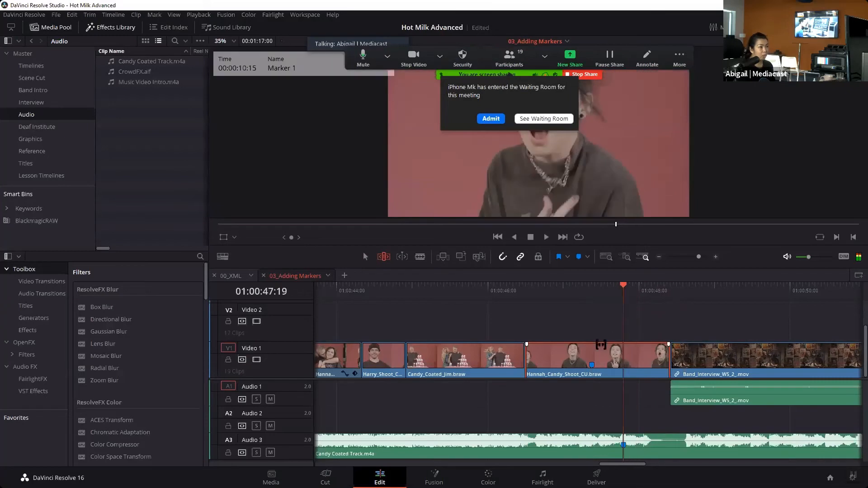
mouse_move(601, 346)
mouse_down()
mouse_move(612, 359)
mouse_move(635, 357)
mouse_up()
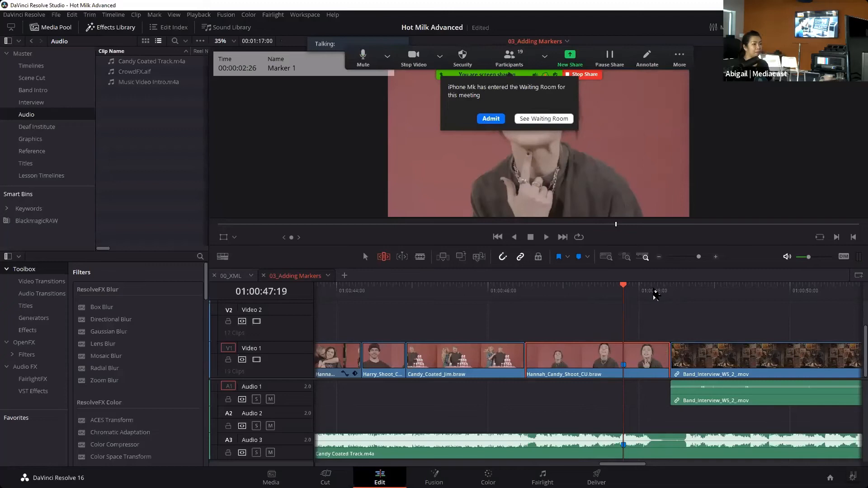
- Play Hannah_Candy_Shoot_CU.braw from 01:00:47:11 to check the slipped gesture against the music, and scrub back to 01:00:47:04
click(598, 288)
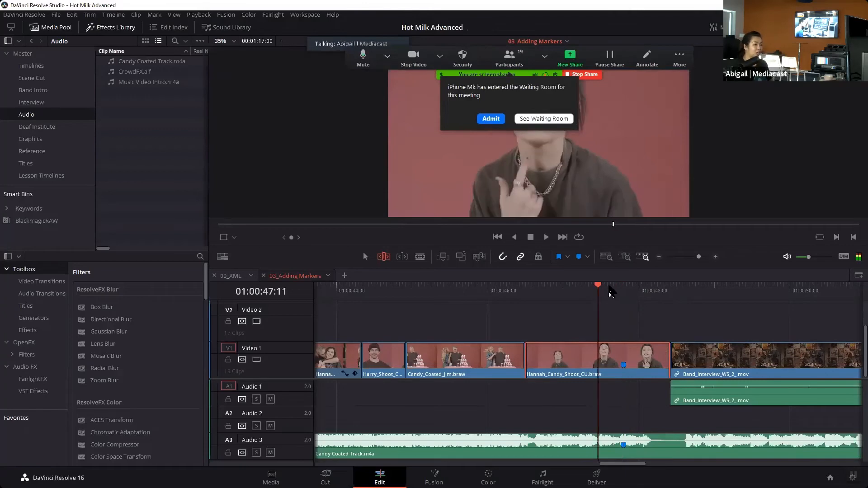
key(space)
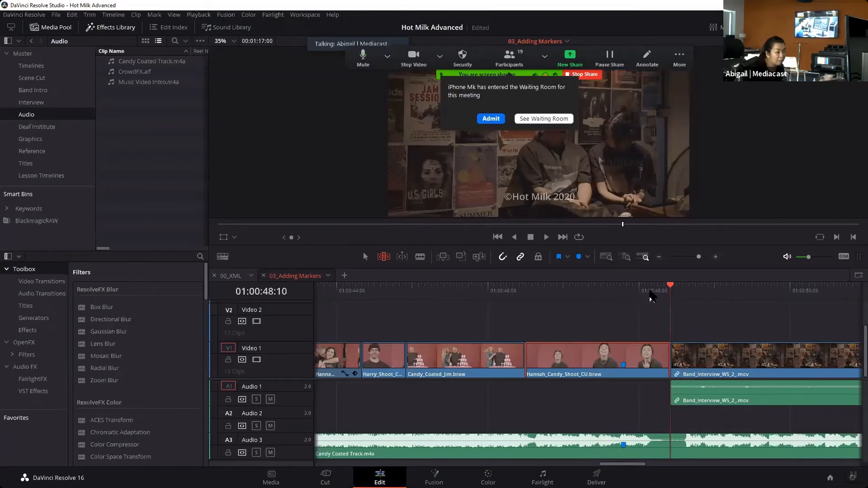
click(601, 292)
drag(601, 298, 576, 296)
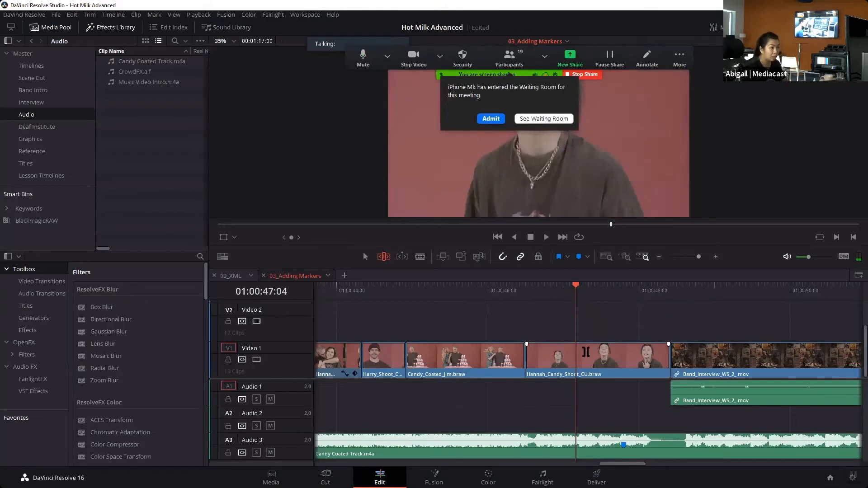
- Scrub Hannah_Candy_Shoot_CU.braw to the hand gesture at 01:00:47:22 and add a clip marker there
drag(576, 292, 570, 294)
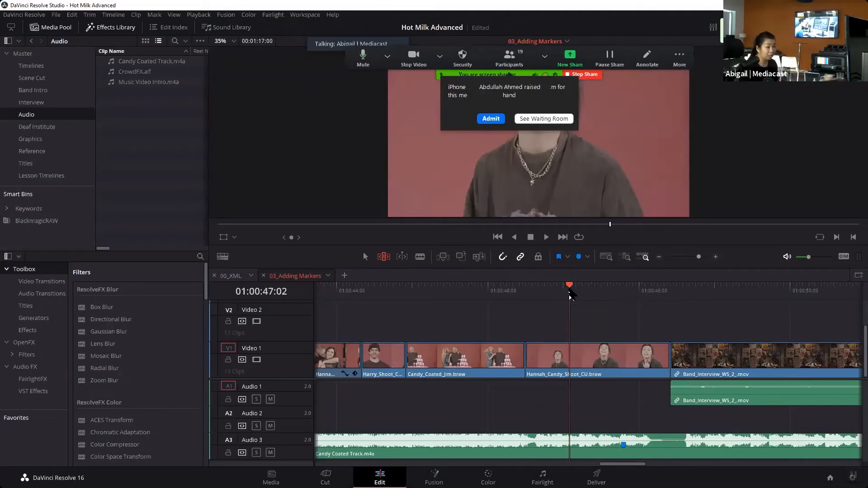
mouse_move(566, 293)
mouse_down()
mouse_move(588, 293)
mouse_move(540, 294)
mouse_move(630, 306)
mouse_up()
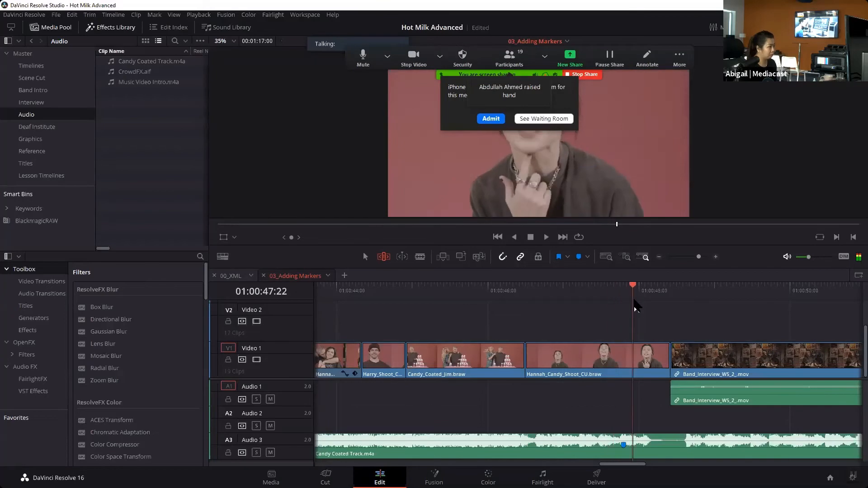
key(m)
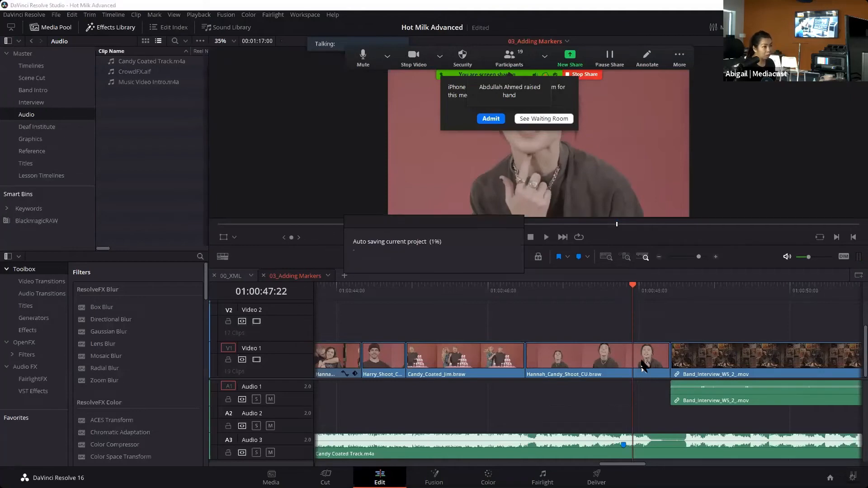
click(586, 359)
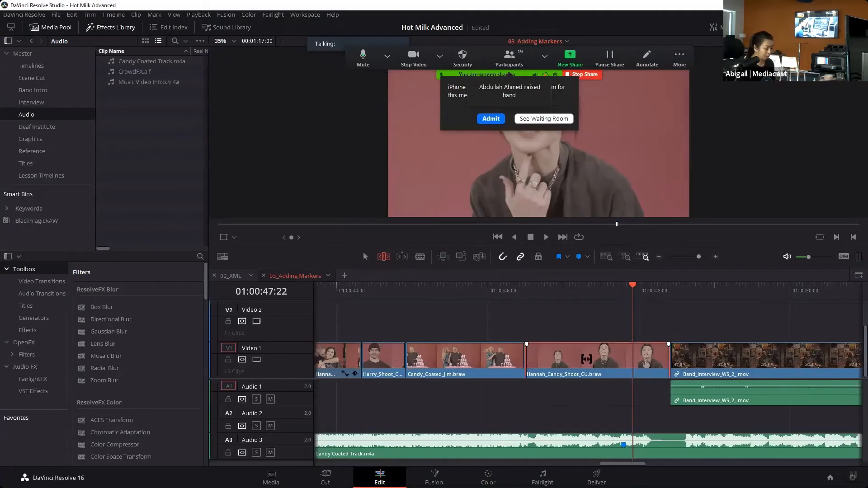
key(m)
- Slip Hannah_Candy_Shoot_CU.braw by -00:03 in trim mode so its new marker aligns with the music marker at 01:00:47:19
drag(632, 292, 593, 289)
key(space)
key(space)
drag(618, 361, 608, 360)
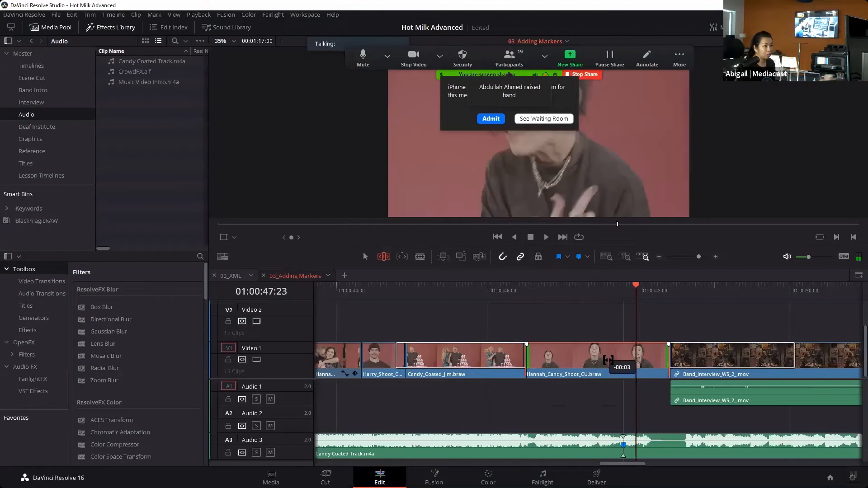
- Play the Hannah close-up repeatedly across the aligned markers to check the gesture's sync with the music
click(598, 290)
key(space)
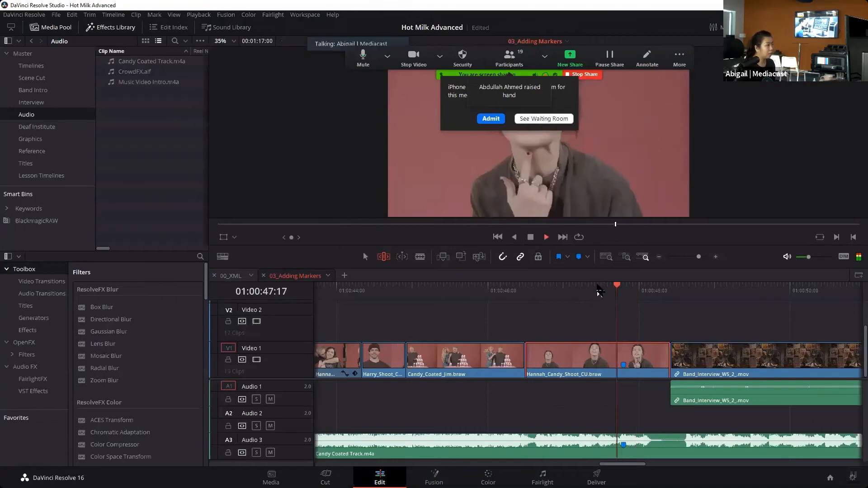
key(space)
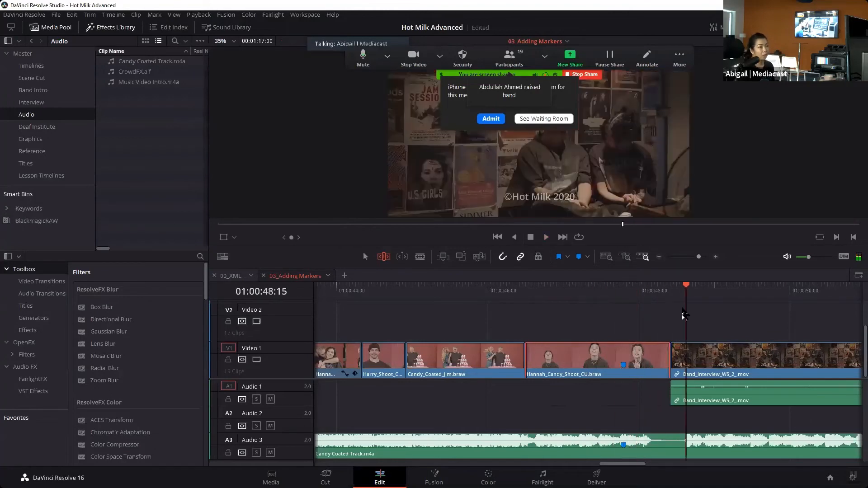
drag(685, 285, 545, 286)
key(space)
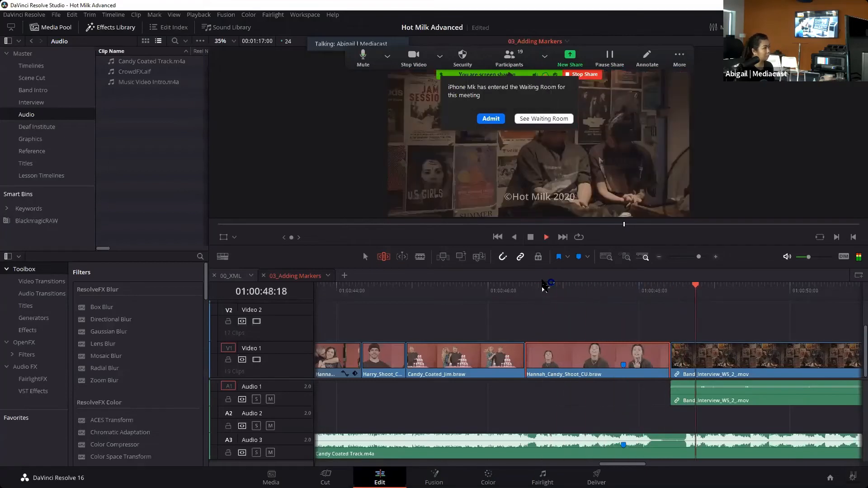
key(space)
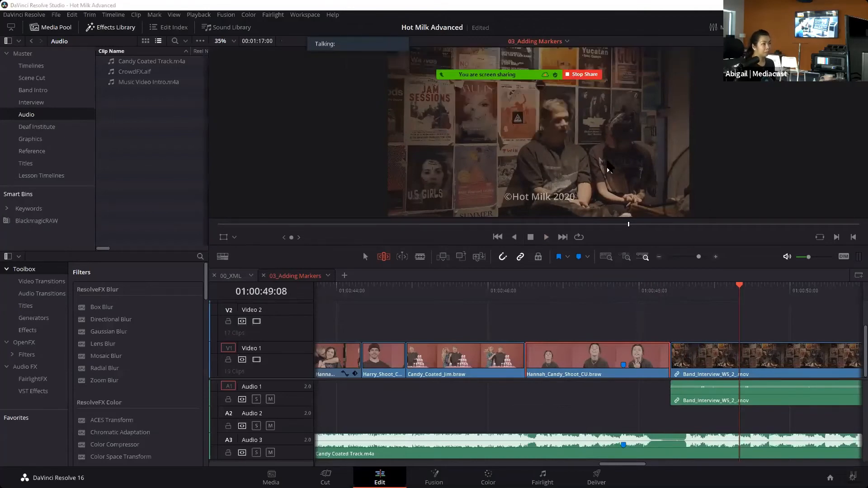
drag(729, 289, 581, 293)
key(space)
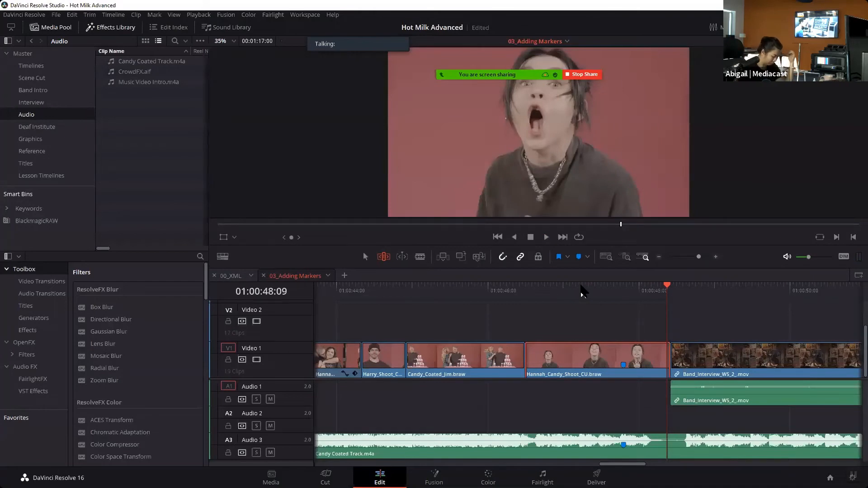
- Park the playhead on the aligned markers at 01:00:47:19 and mark an in-out range around Hannah_Candy_Shoot_CU.braw
drag(666, 295, 629, 297)
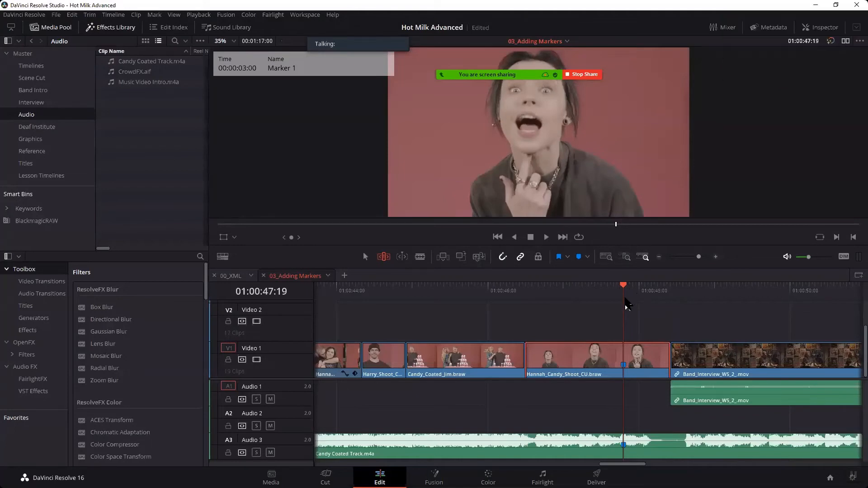
key(x)
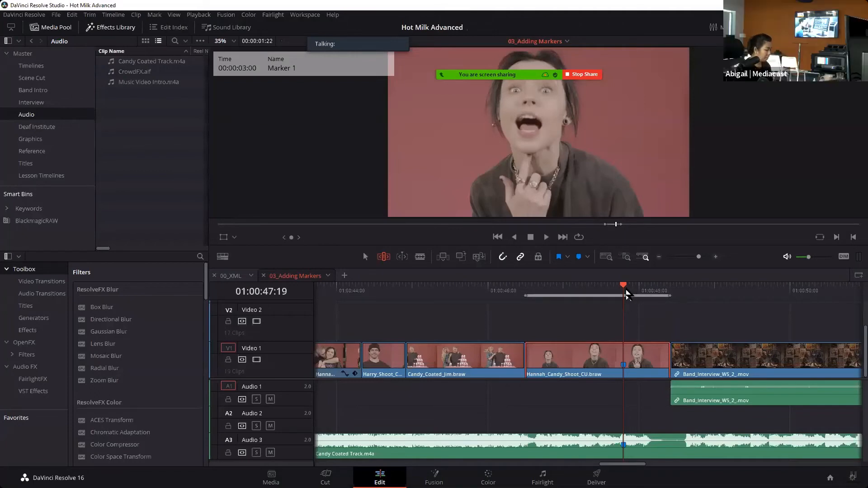
key(slash)
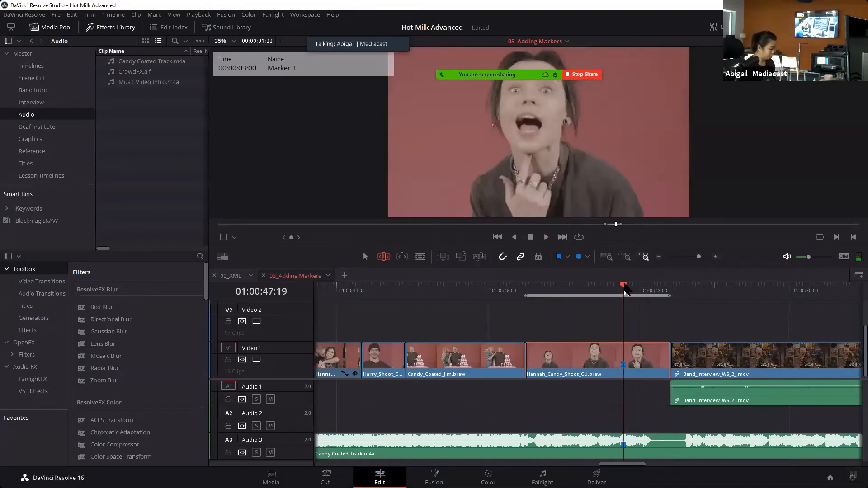
key(alt+x)
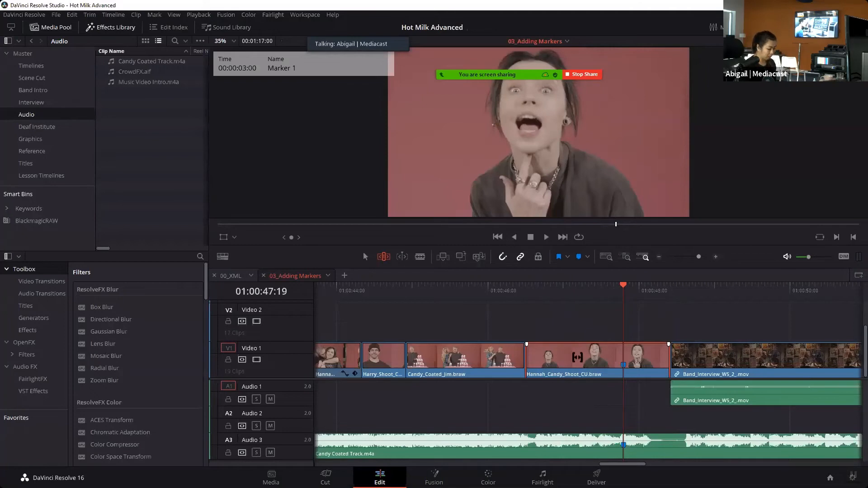
key(x)
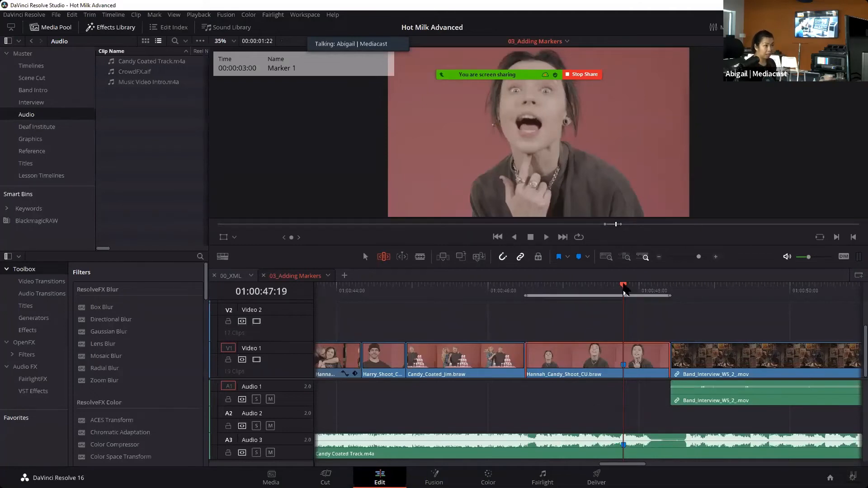
- Scrub within the marked range to 01:00:47:12 and play the range from in to out
click(550, 285)
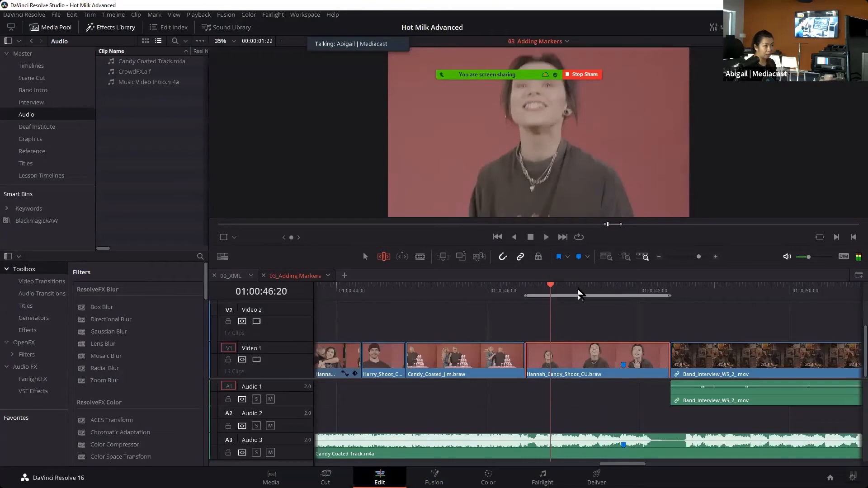
drag(551, 286, 601, 289)
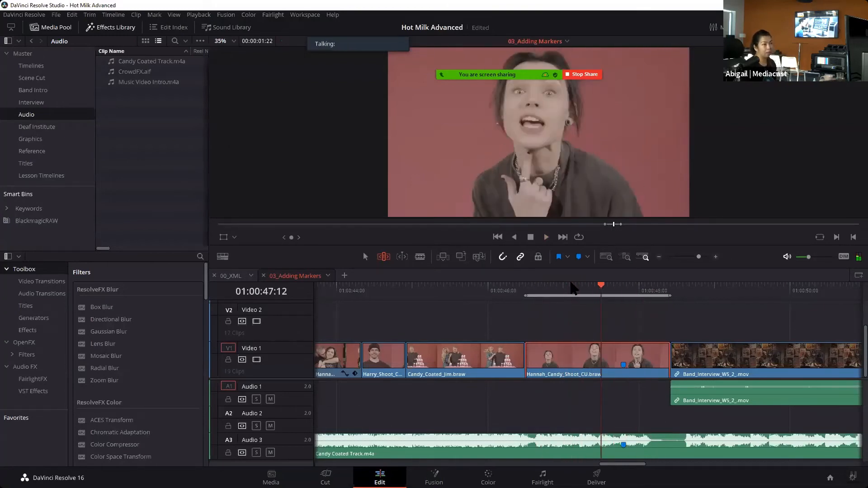
key(alt+/)
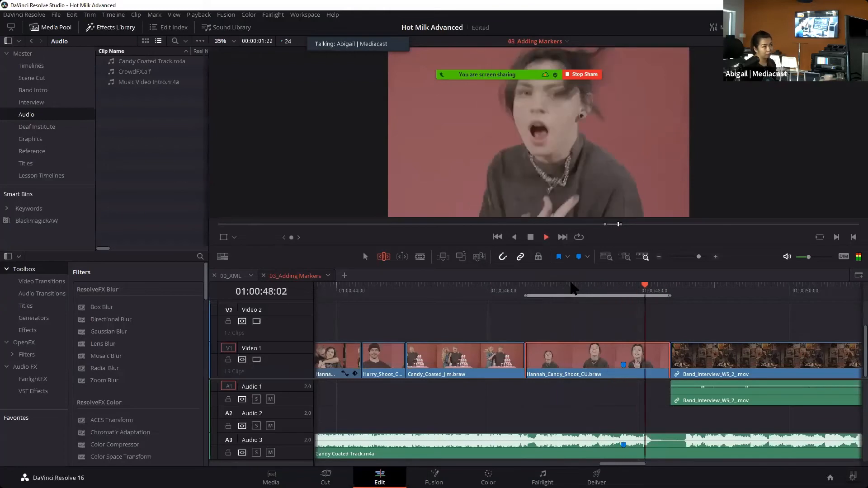
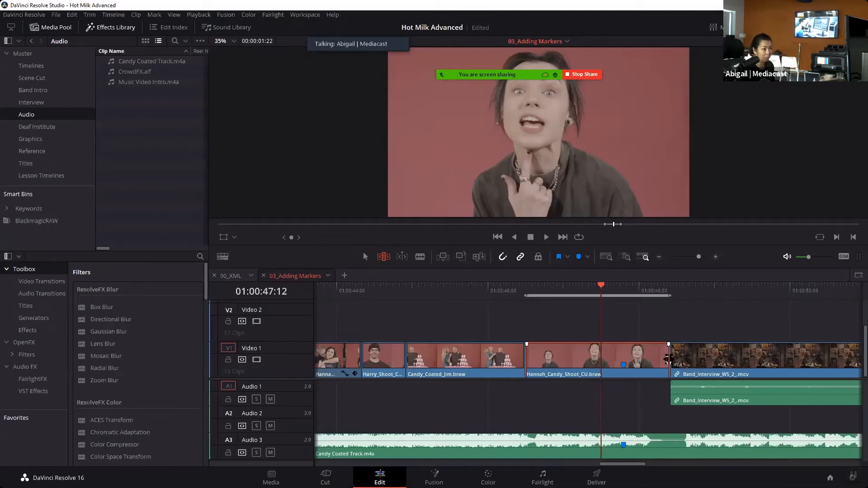
- Clear the in and out points and select the edit point between Hannah_Candy_Shoot_CU.braw and Band_Interview_WS_2_.mov
drag(667, 356, 669, 357)
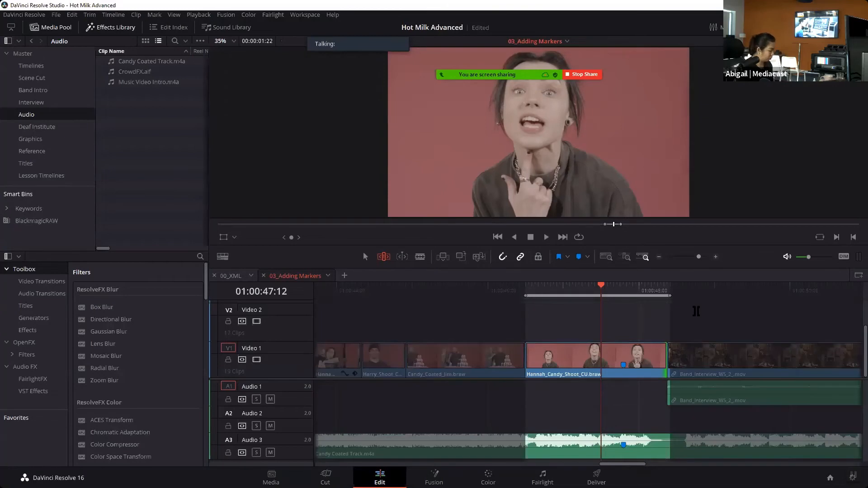
key(alt+x)
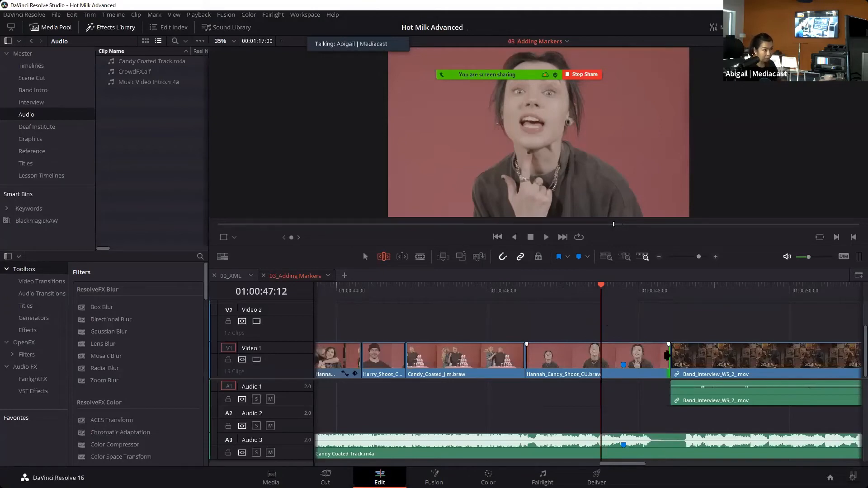
drag(669, 355, 669, 365)
key(.)
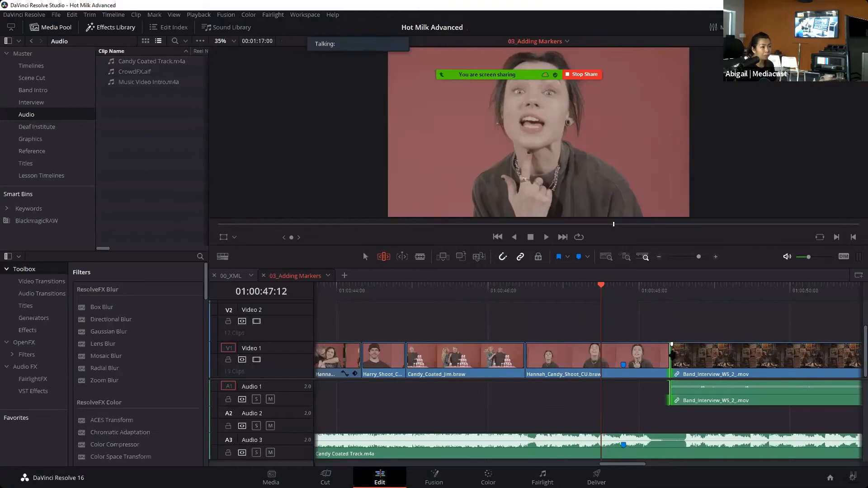
drag(664, 357, 670, 384)
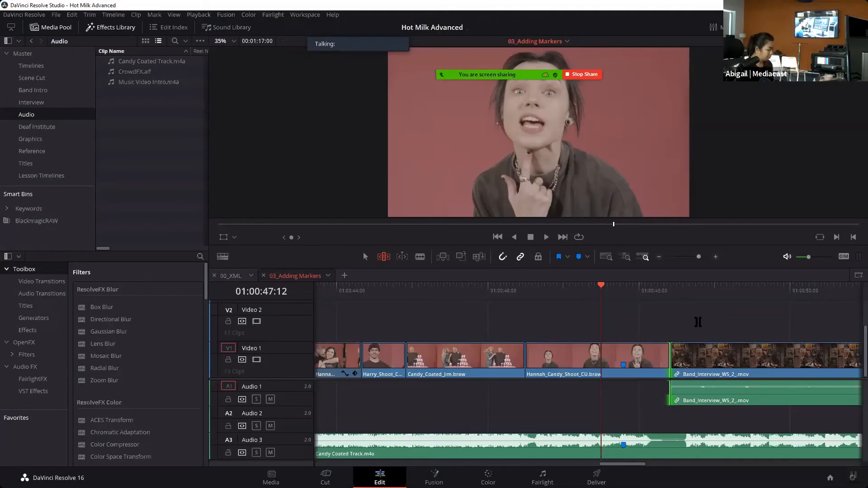
click(668, 359)
click(669, 359)
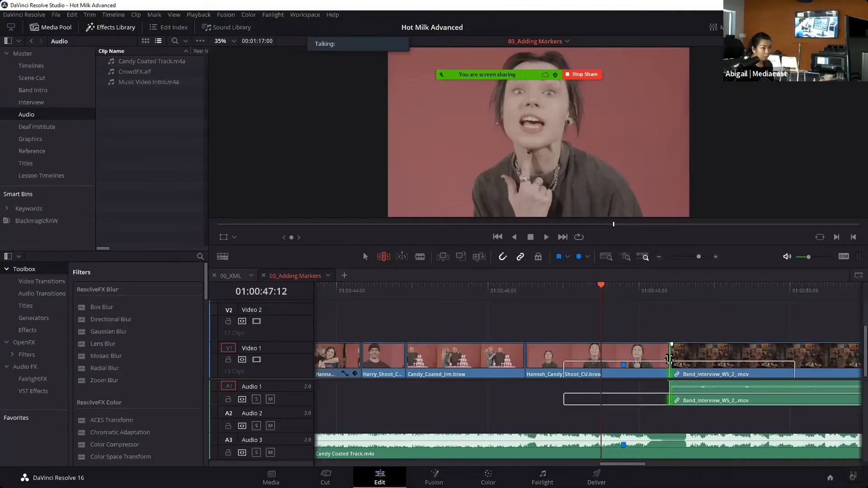
- Reselect the start edge of Band_Interview_WS_2_.mov, move the playhead to that cut at 01:00:48:10 and clear the selection
drag(603, 292, 705, 294)
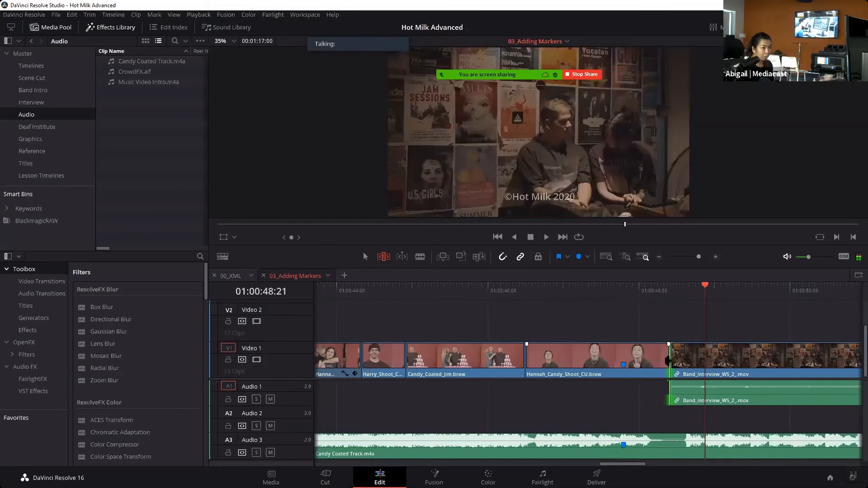
click(665, 360)
click(676, 329)
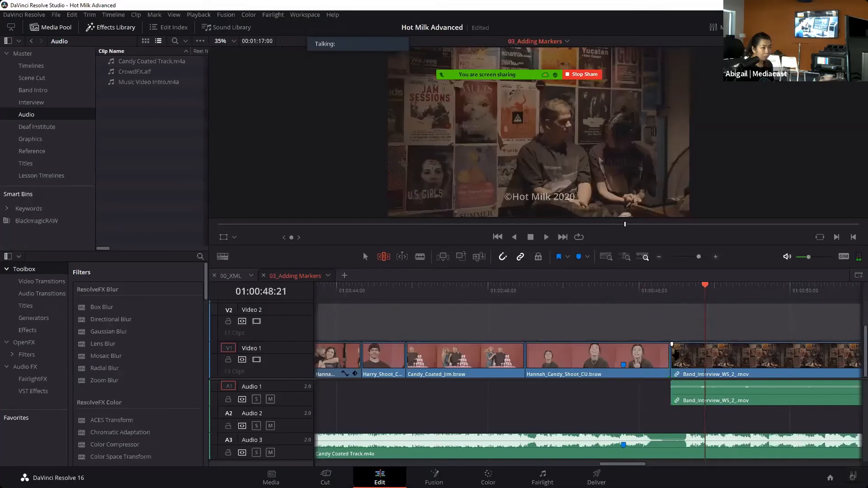
click(669, 359)
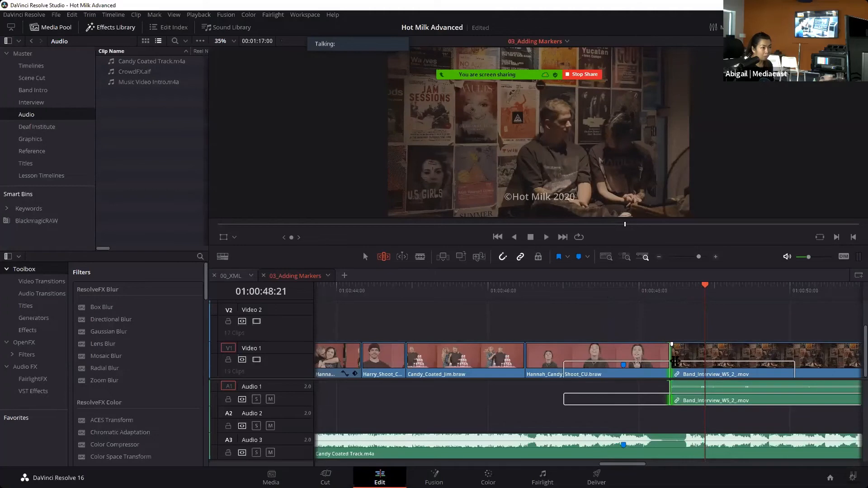
key(Up)
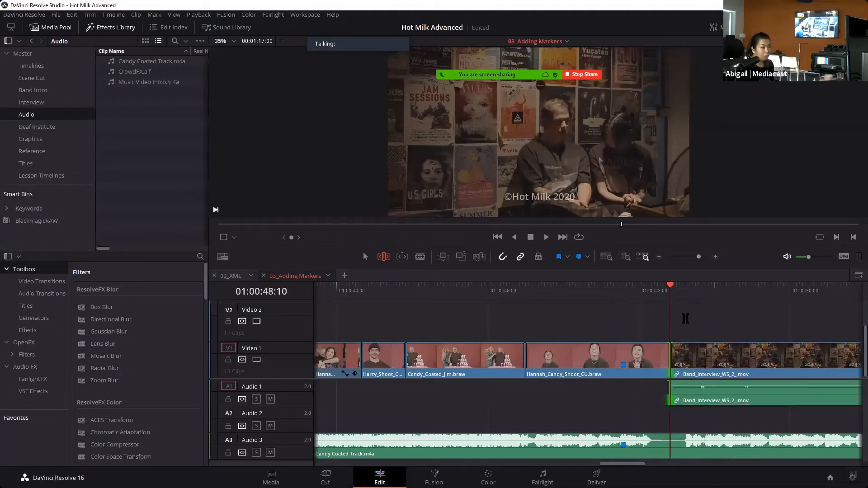
click(722, 312)
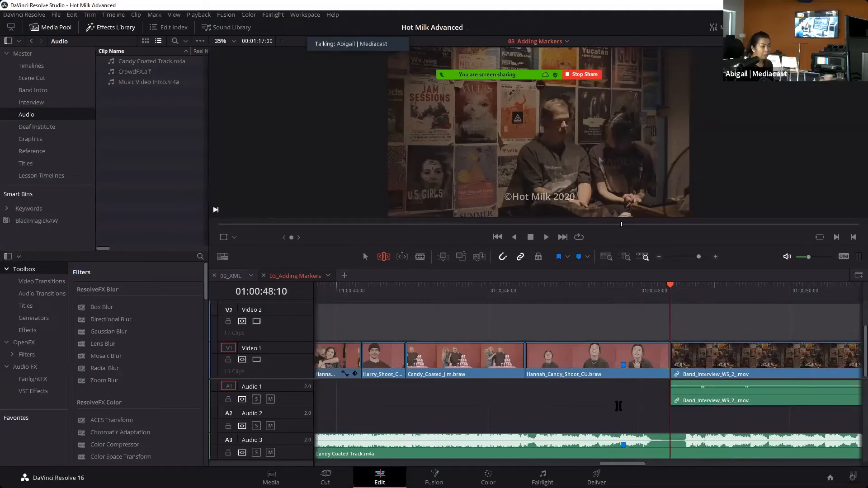
- Play past the cut into Band_Interview_WS_2_.mov, return the playhead to 01:00:48:00 and select that video edit point in Selection mode
key(space)
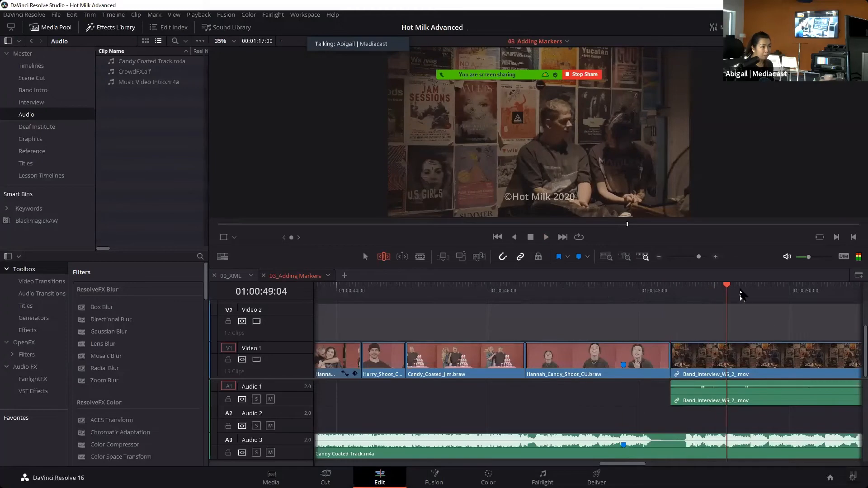
drag(719, 291, 638, 291)
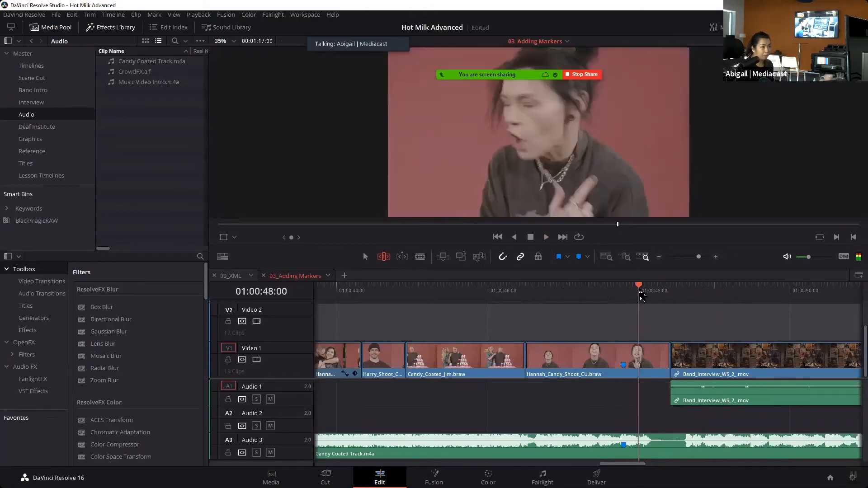
click(667, 351)
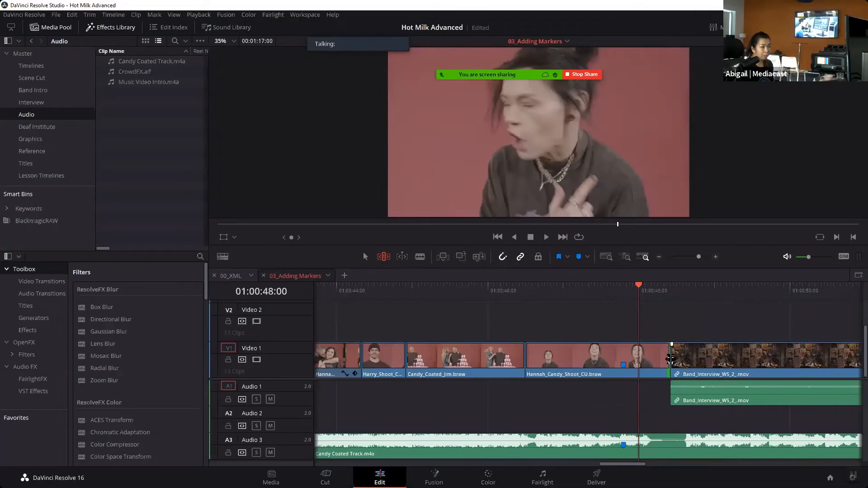
click(671, 360)
click(365, 256)
click(667, 361)
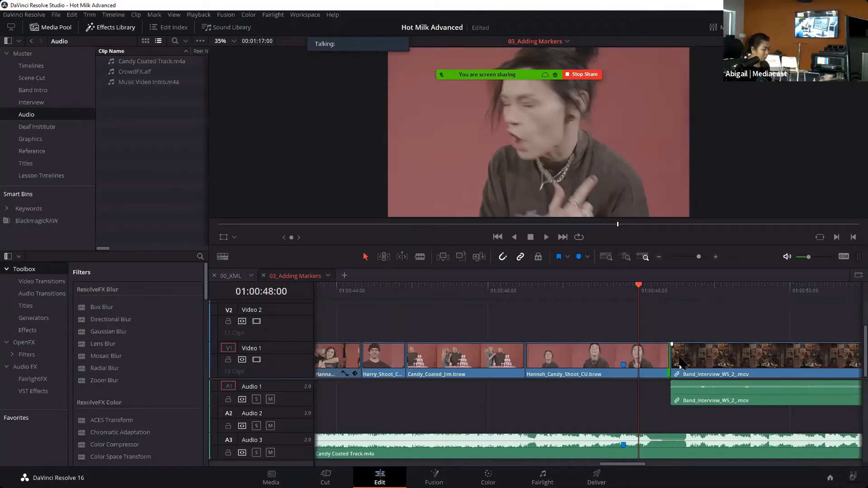
mouse_move(668, 359)
mouse_down()
mouse_move(684, 359)
mouse_move(672, 361)
mouse_up()
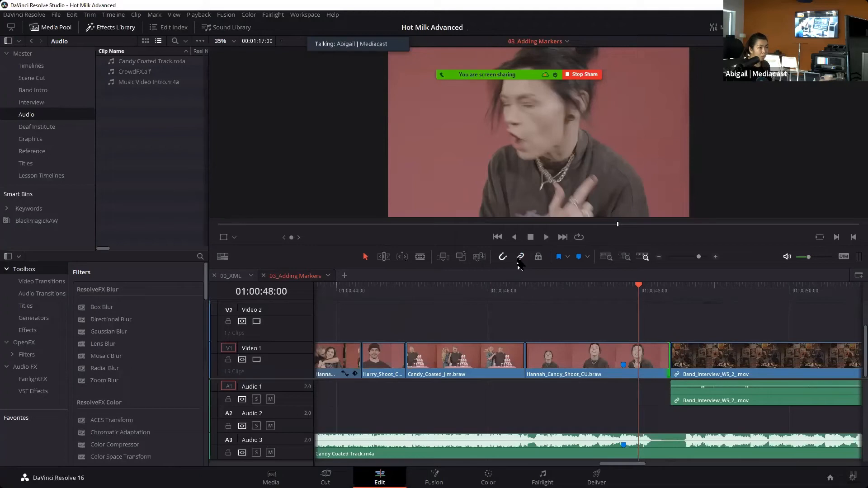
- Turn off linked selection and roll the video edit between Hannah_Candy_Shoot_CU.braw and Band_Interview_WS_2_.mov about 16 frames later
click(519, 260)
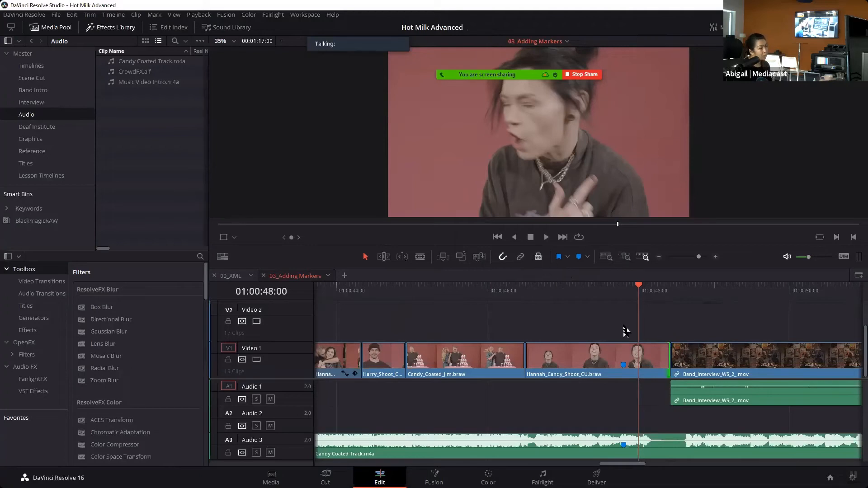
drag(668, 360, 719, 354)
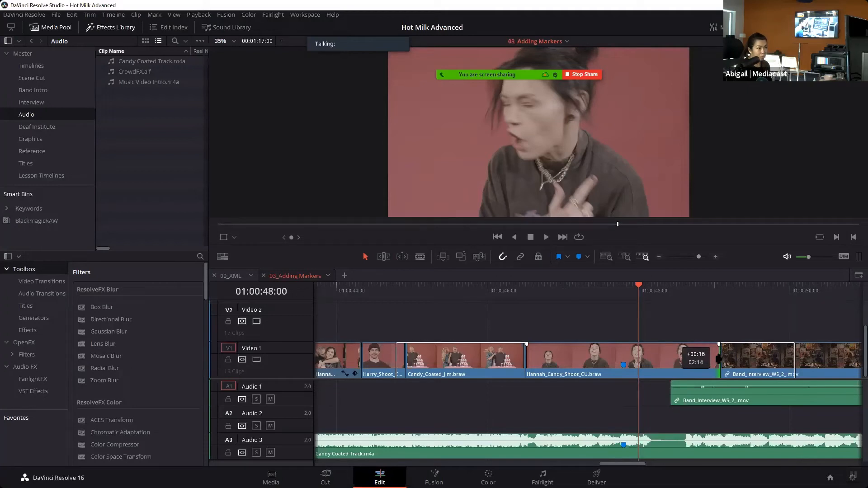
drag(719, 358, 720, 358)
- Play back across the rolled cut, scrub the end of Hannah_Candy_Shoot_CU.braw to 01:00:49:00 and play the transition again
key(space)
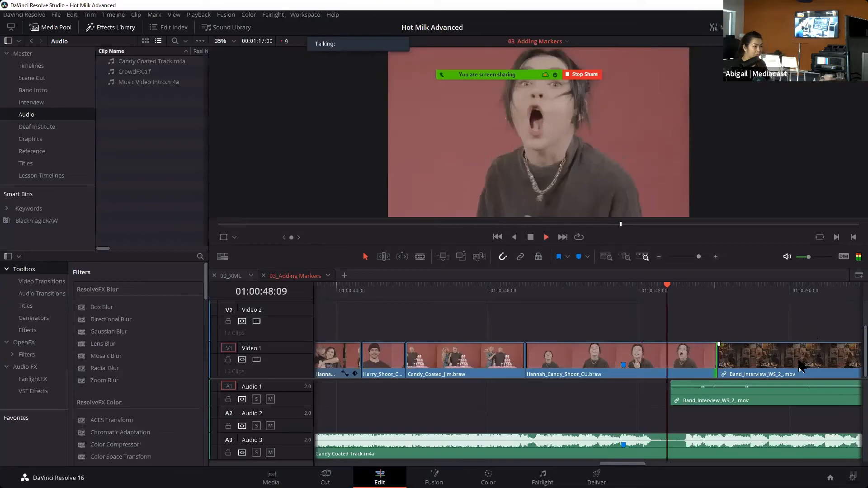
key(space)
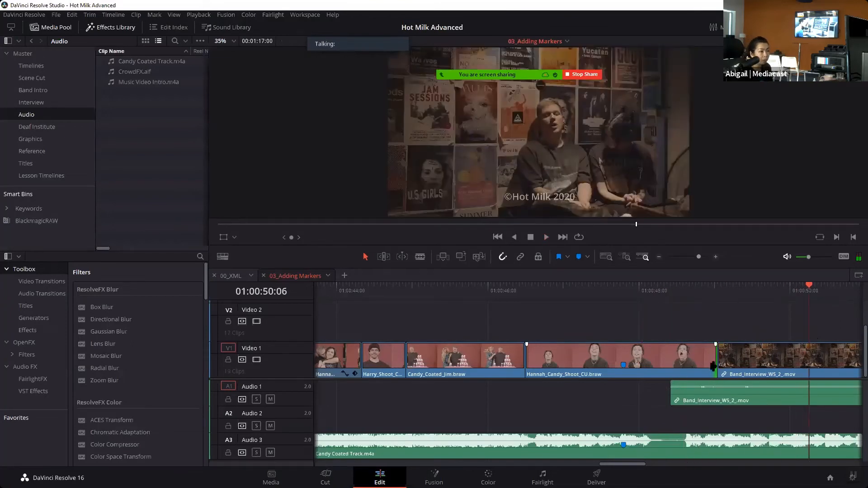
drag(716, 364, 717, 364)
click(681, 299)
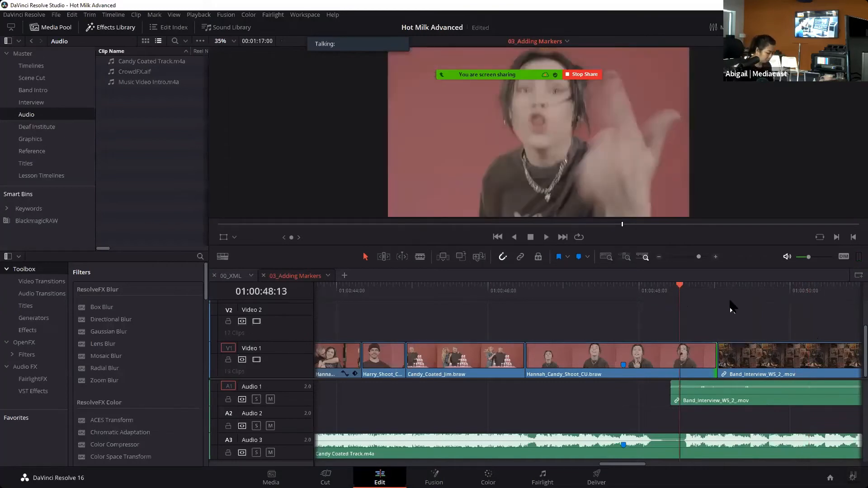
drag(678, 292, 712, 354)
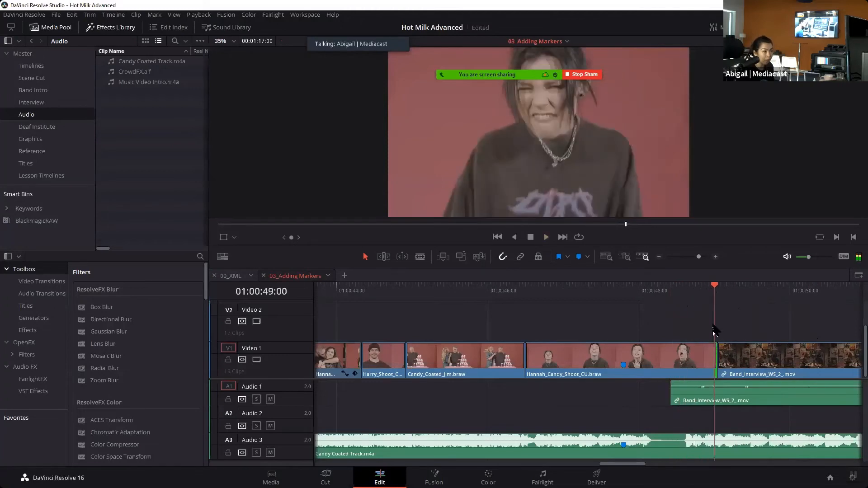
key(space)
key(space)
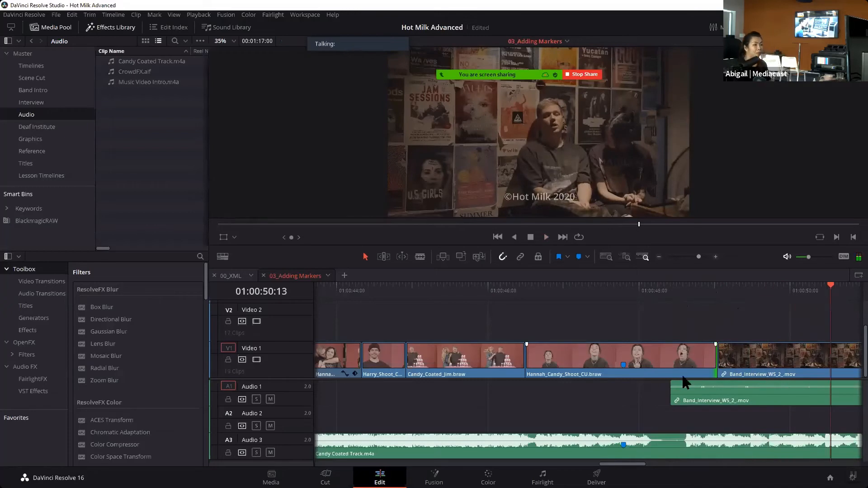
- Normalize the first Band_Interview_WS_2_.mov audio clip to -7.0 dBFS using Sample Peak Program and play it back from its start
click(689, 401)
right_click(687, 398)
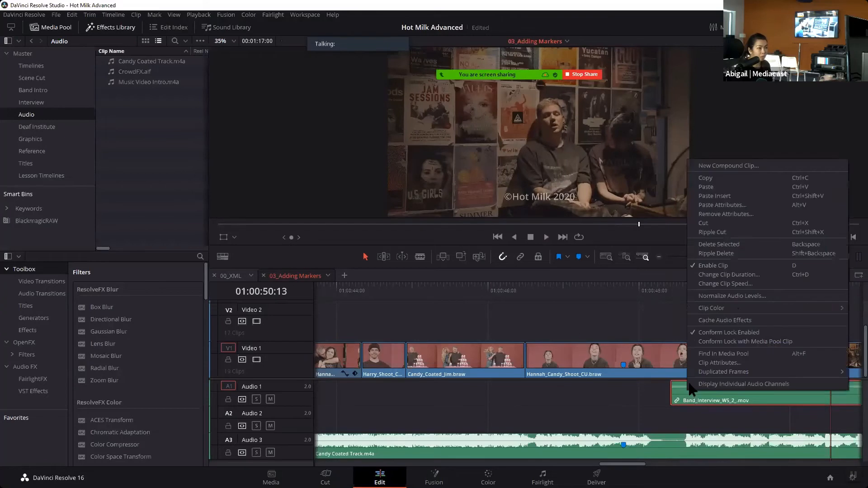
click(726, 297)
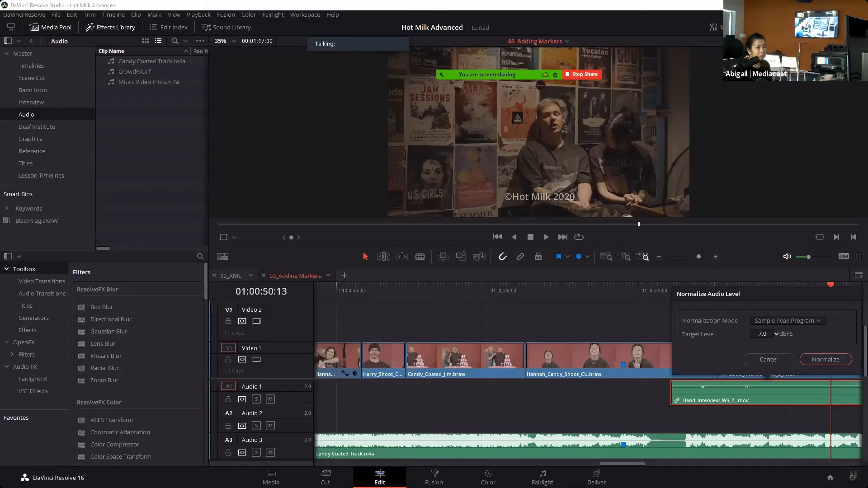
click(813, 365)
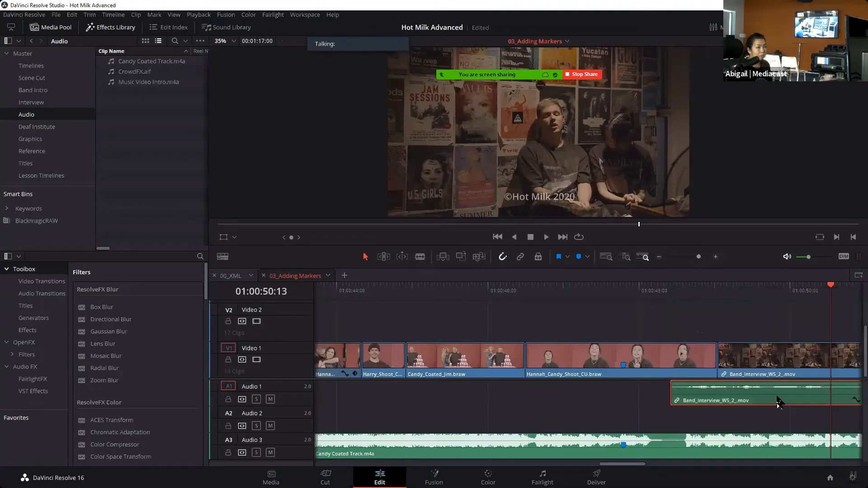
click(671, 291)
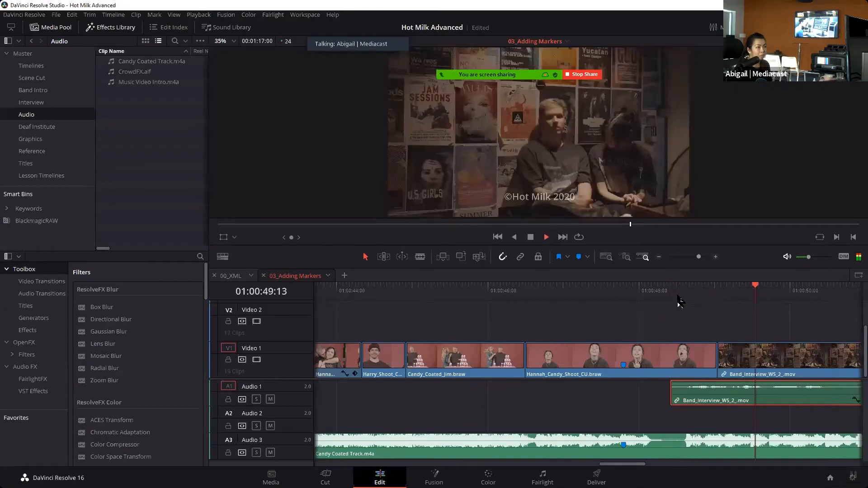
key(space)
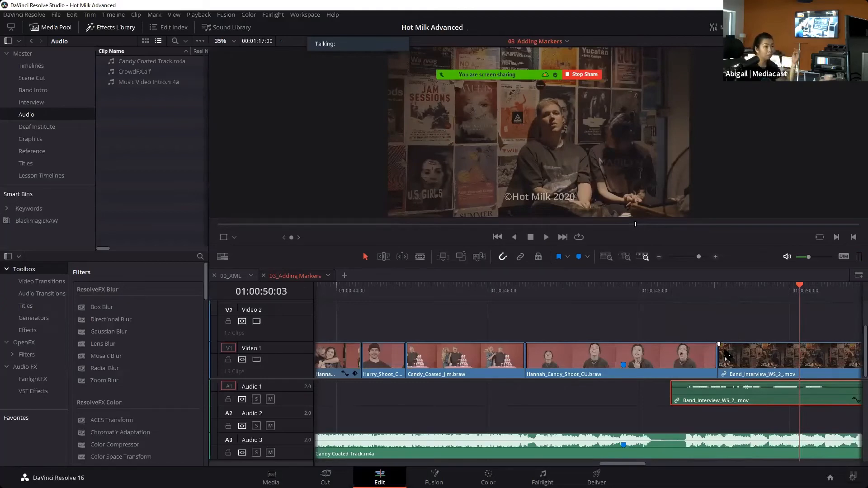
- Scrub around the start of 03_Glasgow_Rehersal.mov on Video 2, from 01:00:52:06 to 01:00:53:10
drag(629, 470, 672, 472)
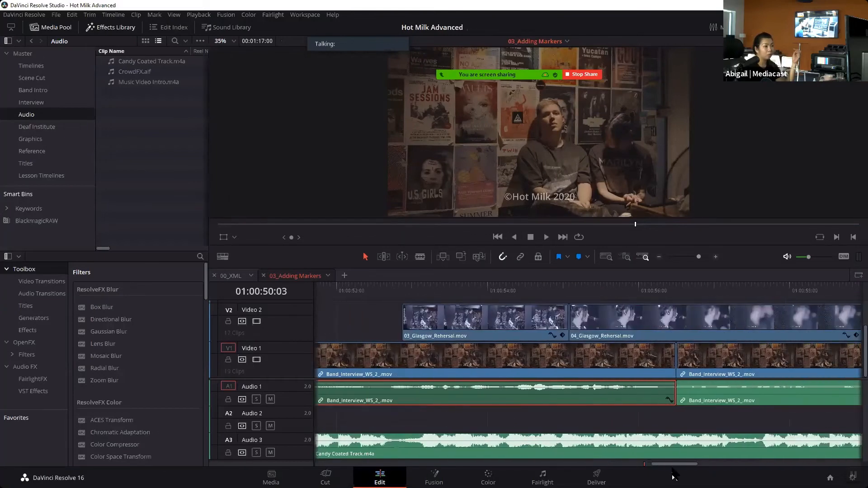
click(403, 291)
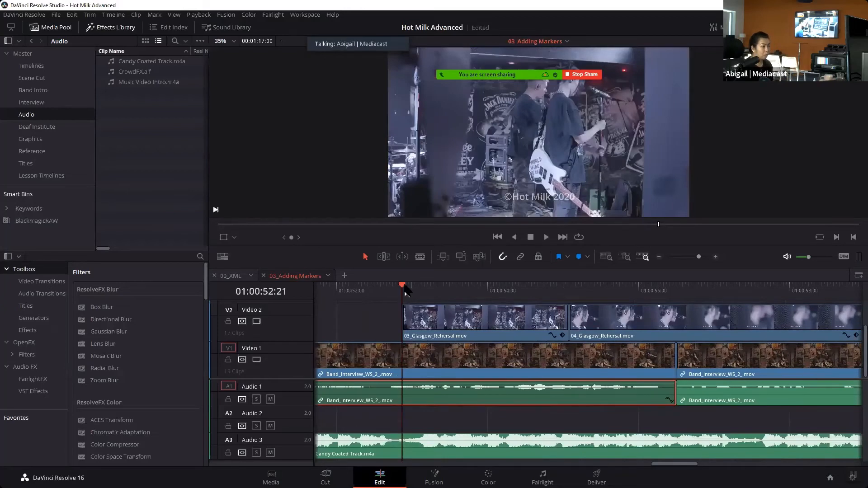
click(412, 291)
click(356, 289)
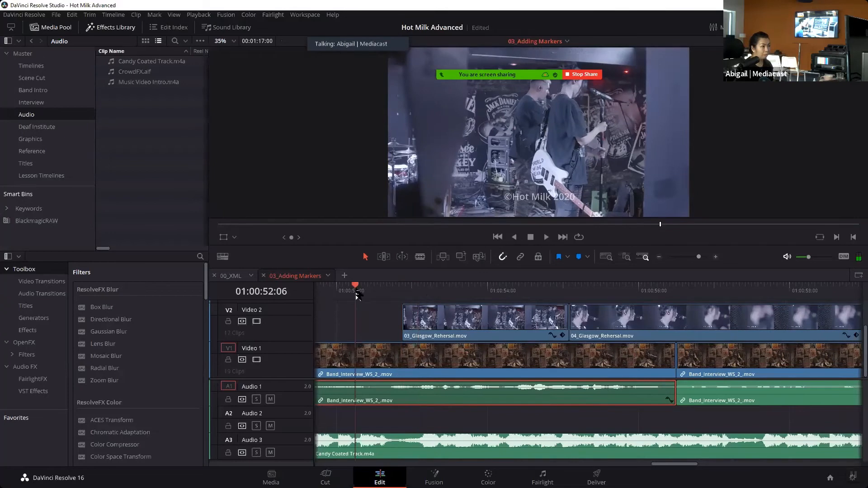
drag(371, 295, 440, 321)
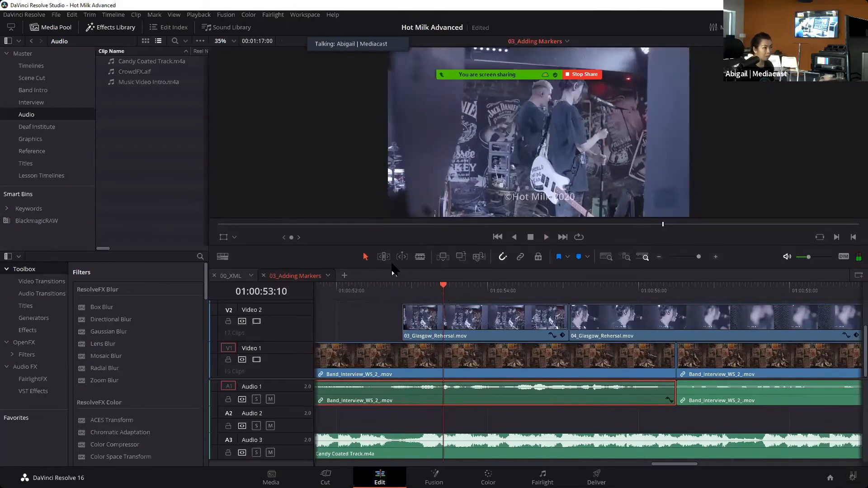
- Switch to Trim Edit mode, play 03_Glasgow_Rehersal.mov from its first frame at 01:00:52:21 and park the playhead at 01:00:53:21
drag(443, 291, 400, 299)
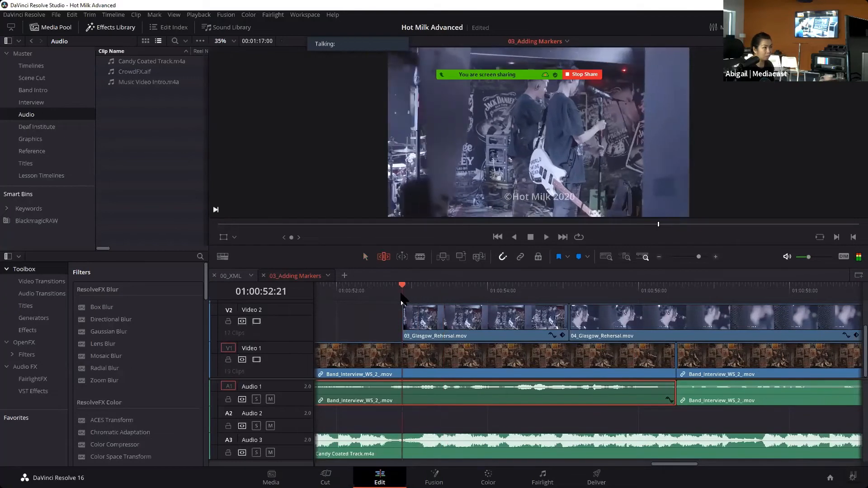
key(space)
key(space)
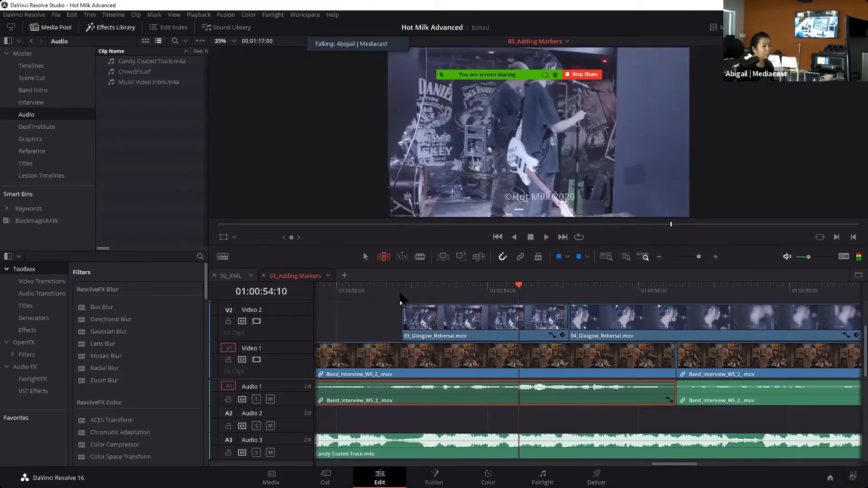
drag(519, 287, 477, 290)
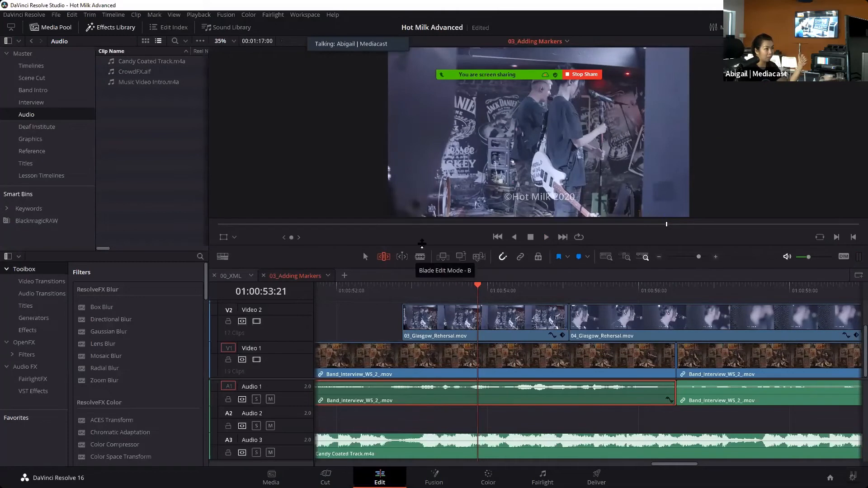
- Turn on Dynamic Trim mode, place the playhead at 01:01:00:19 and select the edit point at the end of 04_Glasgow_Rehersal.mov
click(402, 265)
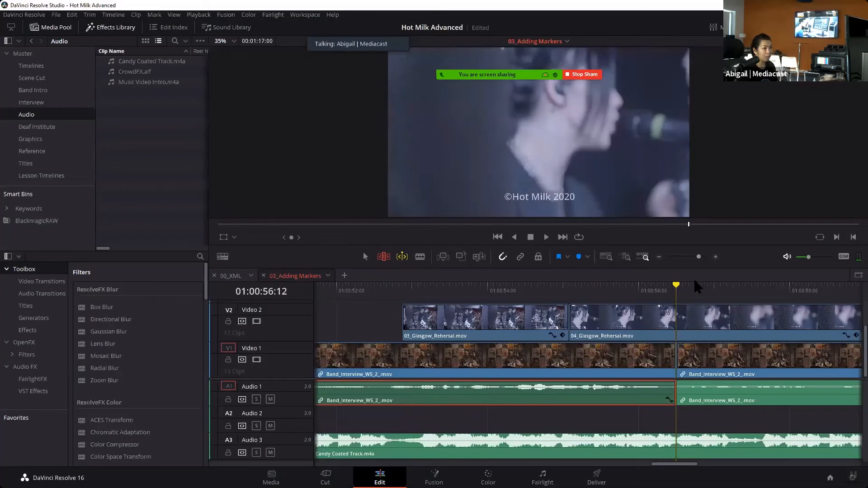
key(space)
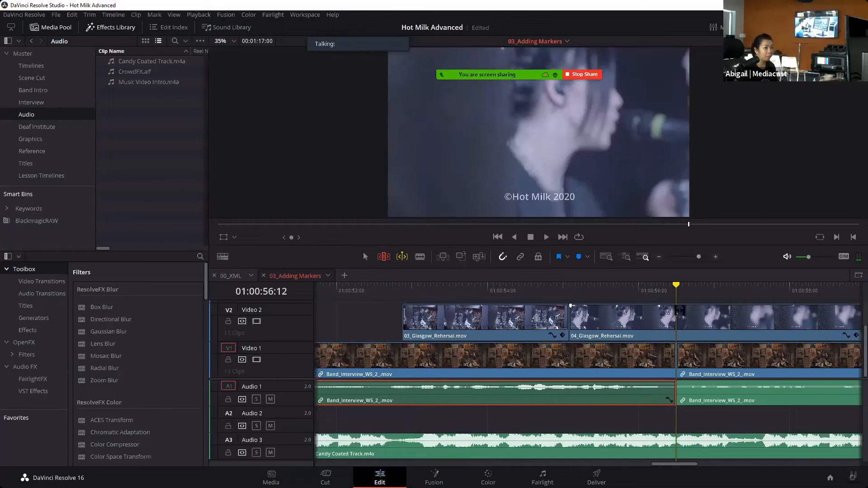
drag(698, 256, 692, 256)
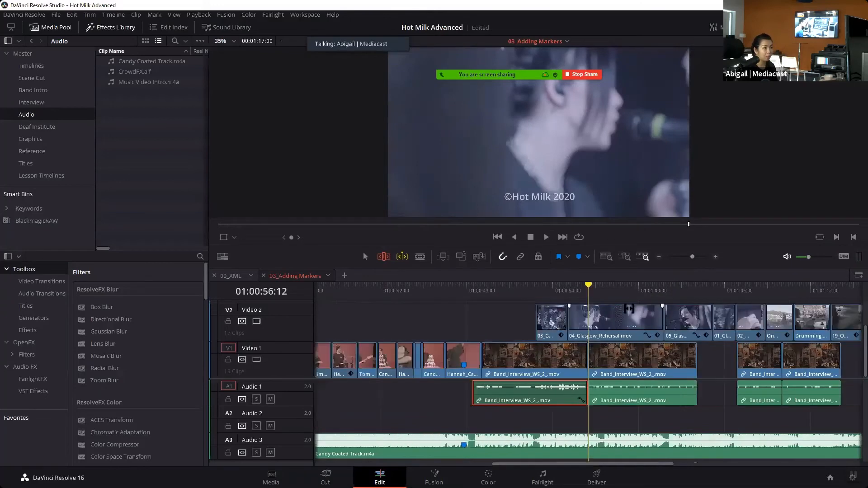
click(661, 318)
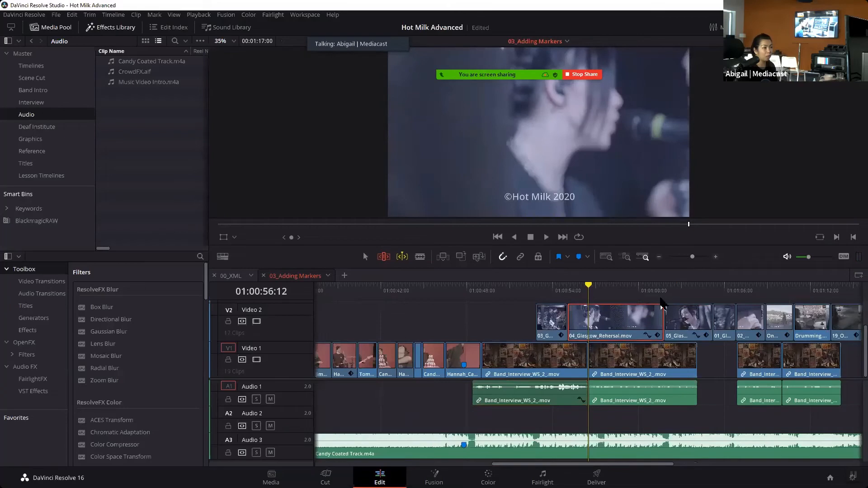
click(663, 289)
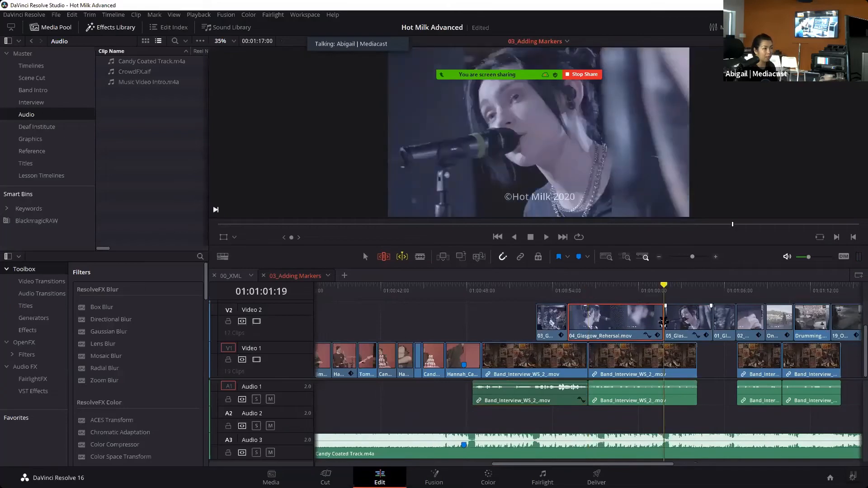
drag(663, 289, 650, 289)
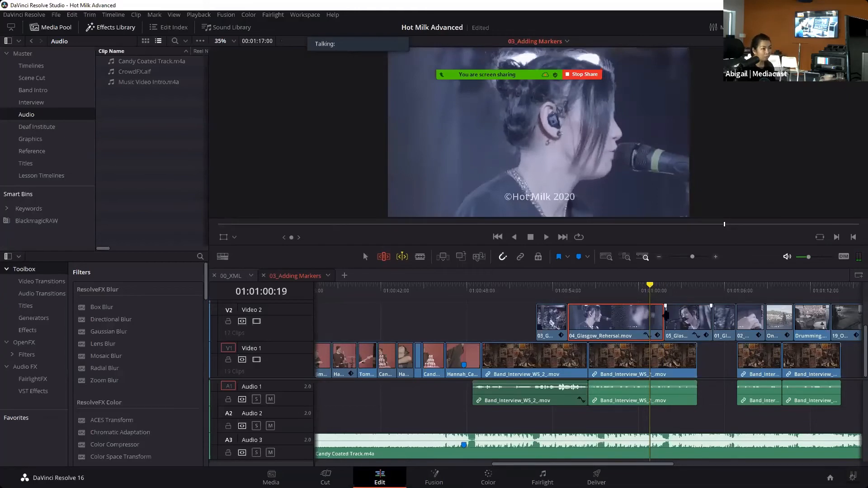
click(664, 316)
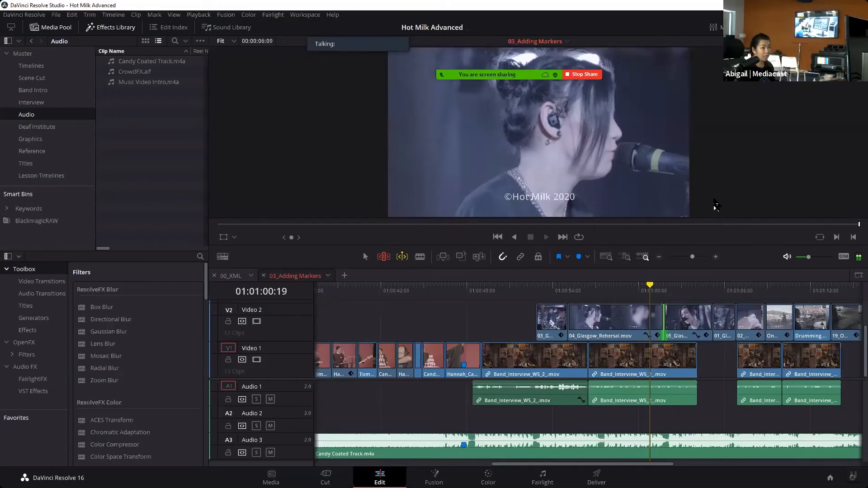
- Dynamically roll the edit at the end of 04_Glasgow_Rehersal.mov forward, stopping at 01:01:04:22
key(l)
key(l)
key(l)
key(k)
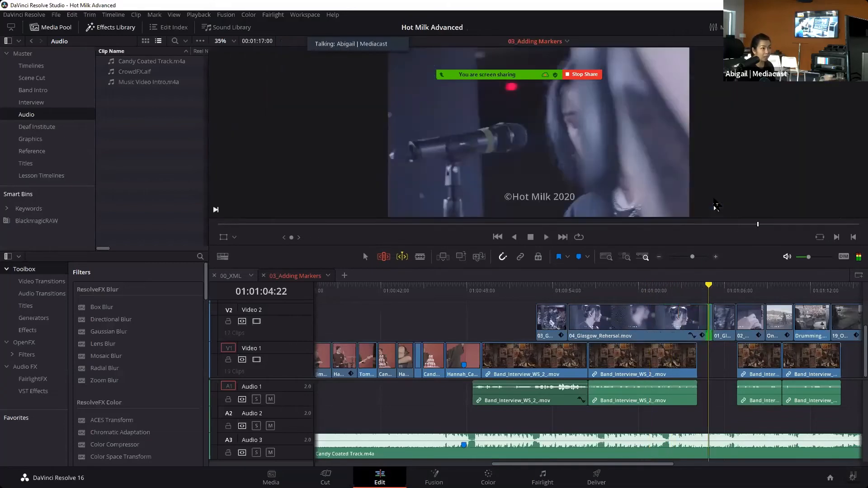
- Roll the edit at the end of 04_Glasgow_Rehersal.mov on Video 2 earlier in single-frame nudges, with the playhead parked at 01:01:04:22
key(comma)
key(comma)
key(comma)
key(comma)
key(comma)
key(comma)
key(comma)
key(comma)
key(comma)
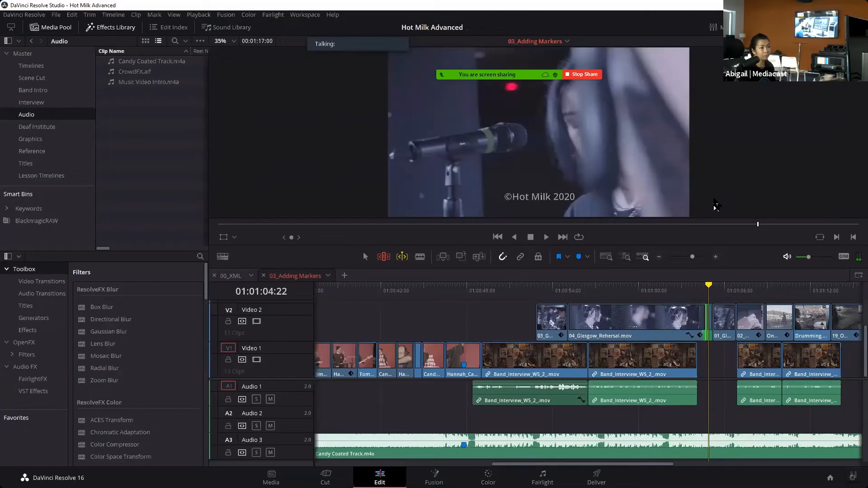
key(comma)
key(comma)
key(comma)
key(comma)
key(comma)
key(comma)
key(comma)
key(comma)
key(comma)
key(comma)
key(comma)
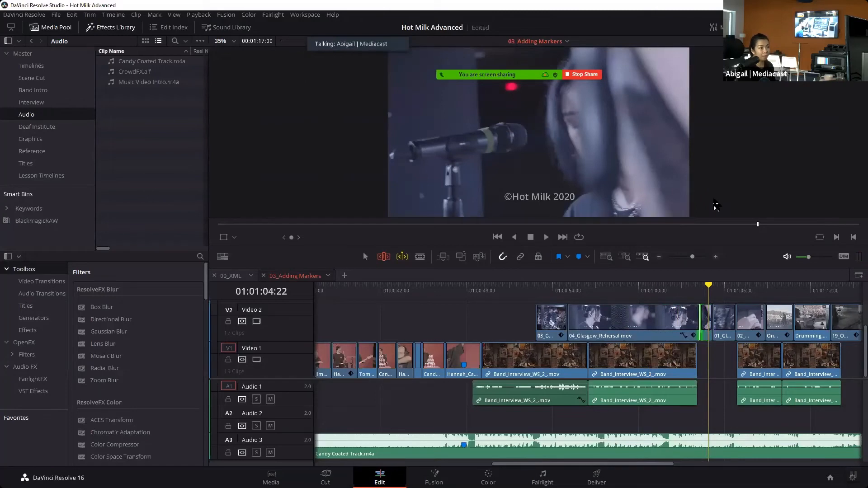
- Dynamically roll the end of 04_Glasgow_Rehersal.mov in reverse, stopping at 01:01:02:04
key(j)
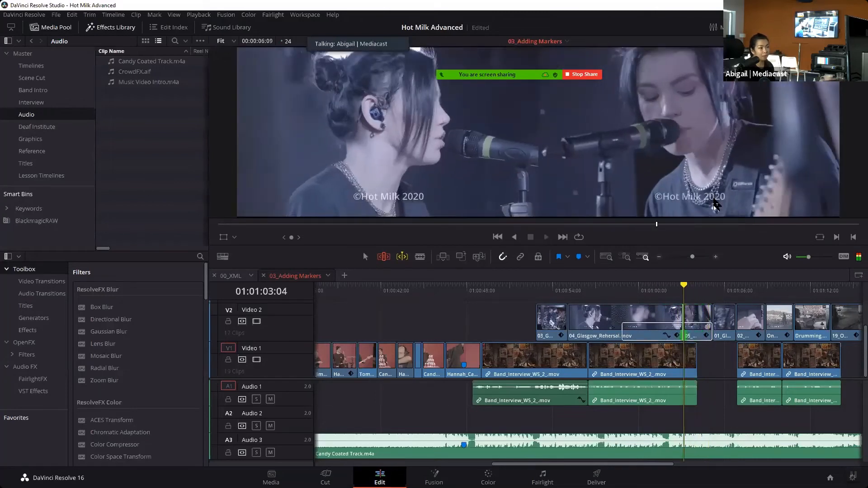
key(k)
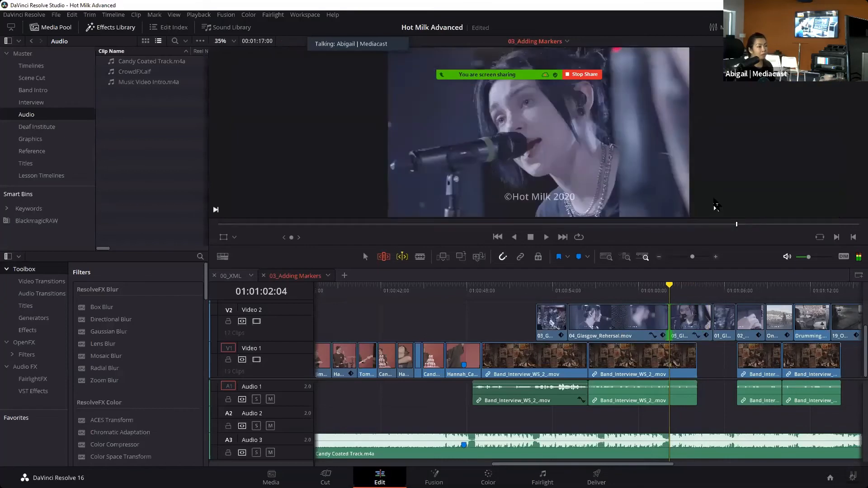
click(661, 285)
mouse_move(661, 285)
mouse_down()
mouse_move(649, 285)
mouse_move(669, 285)
mouse_up()
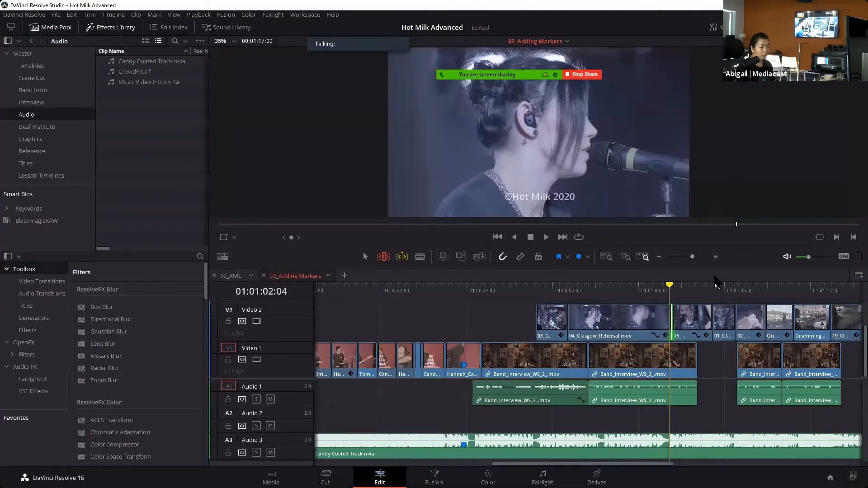
key(/)
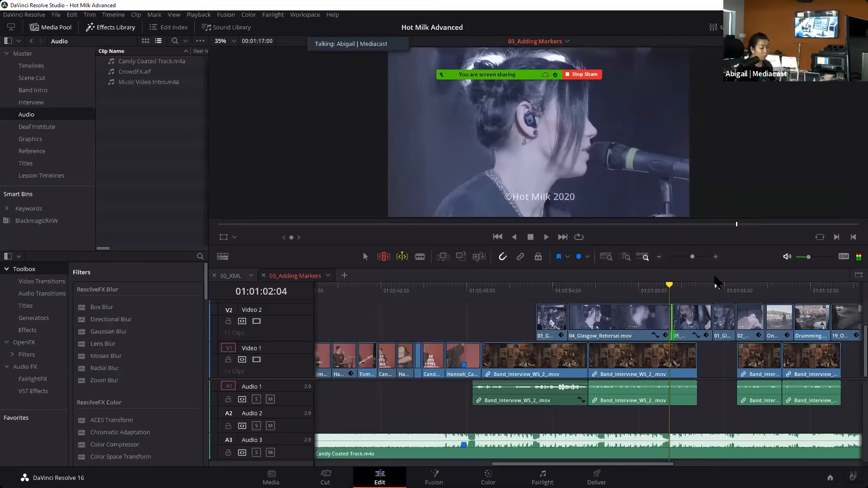
- Nudge the edit between the 04 and 05 Glasgow rehearsal clips earlier frame by frame, to a point before 01:01:02:04
key(comma)
key(comma)
key(comma)
key(comma)
key(comma)
key(comma)
key(comma)
key(comma)
key(comma)
key(comma)
key(comma)
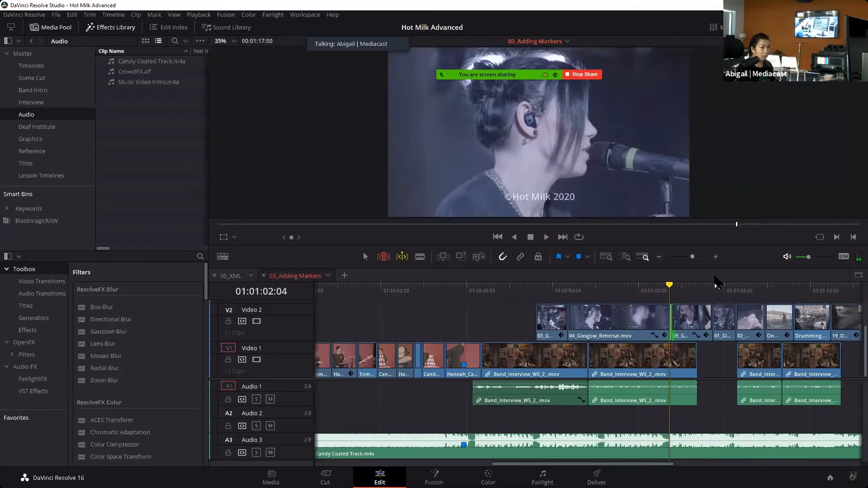
key(comma)
key(comma)
key(comma)
key(comma)
key(comma)
key(comma)
key(comma)
key(comma)
key(comma)
key(comma)
key(comma)
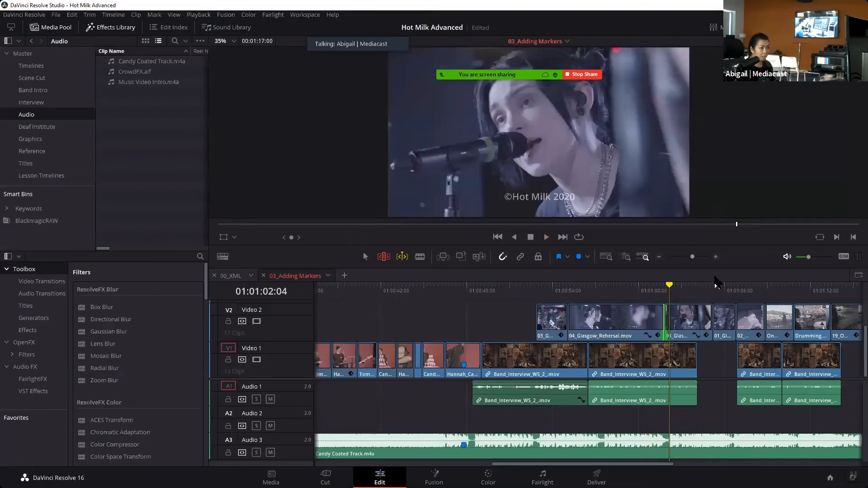
key(comma)
key(comma)
key(comma)
key(comma)
key(comma)
key(comma)
key(comma)
key(comma)
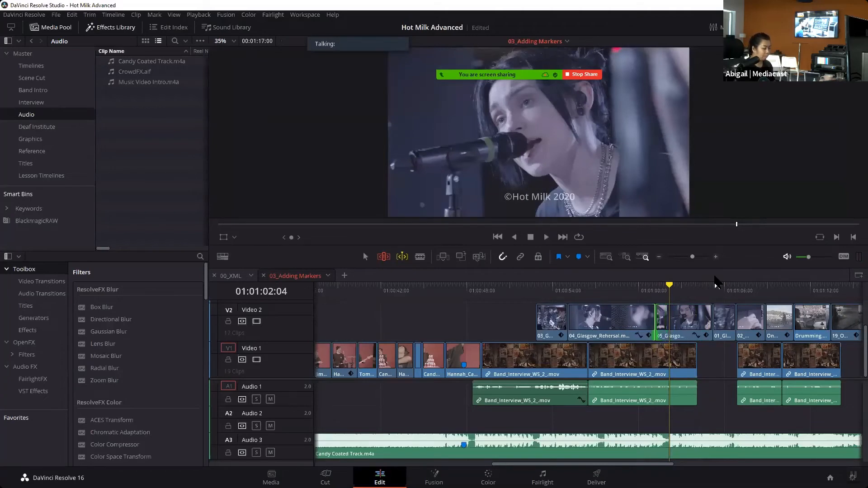
- Nudge the edit between the 04 and 05 Glasgow rehearsal clips a few frames forward
key(period)
key(period)
key(period)
key(period)
key(period)
key(period)
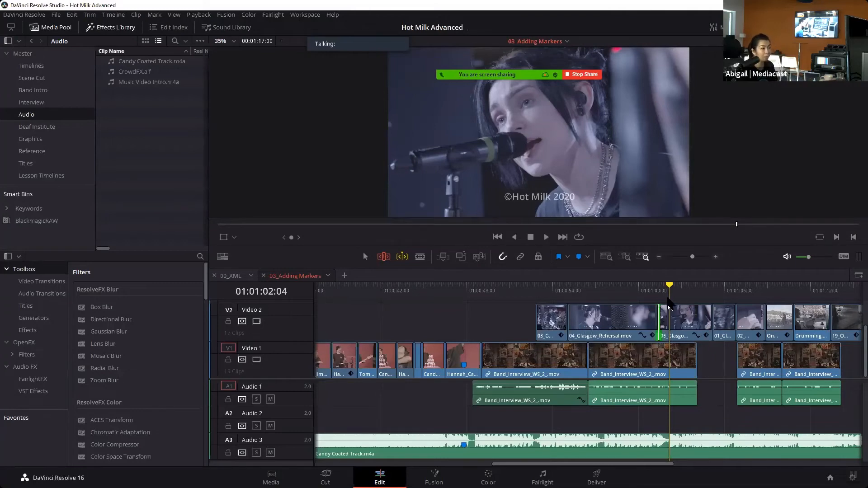
- Park the playhead at 01:00:55:02 and roll the edit between the 03 and 04 Glasgow rehearsal clips later
drag(670, 289, 568, 289)
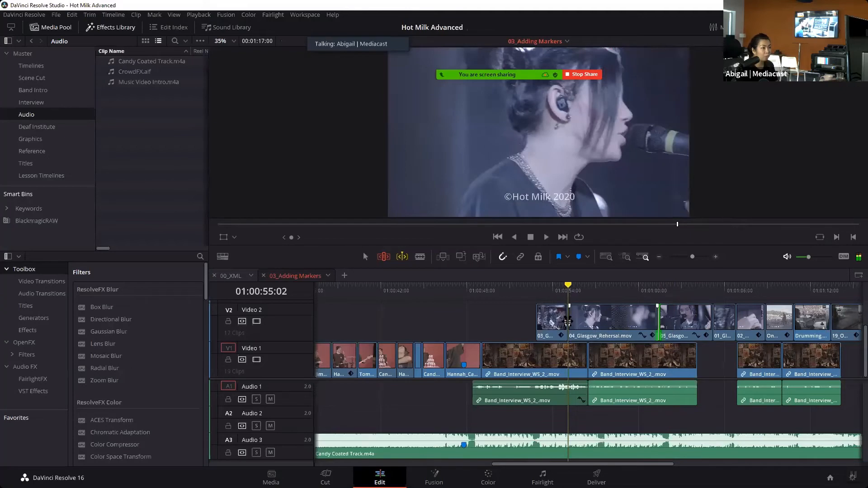
click(568, 321)
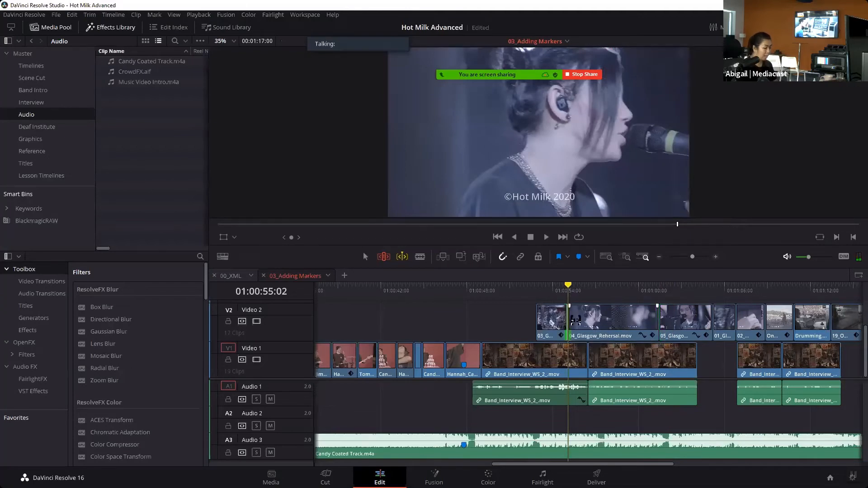
drag(576, 321, 584, 321)
- Turn on the Enable Preview During Editing option
click(193, 14)
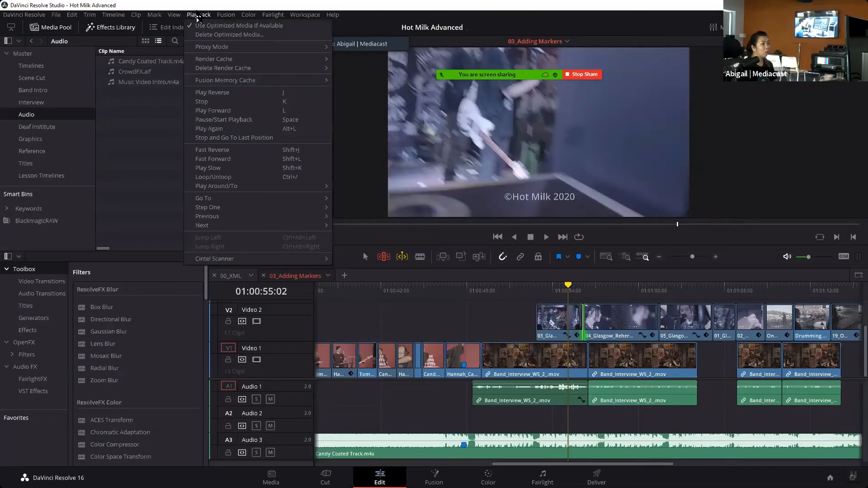
mouse_move(174, 15)
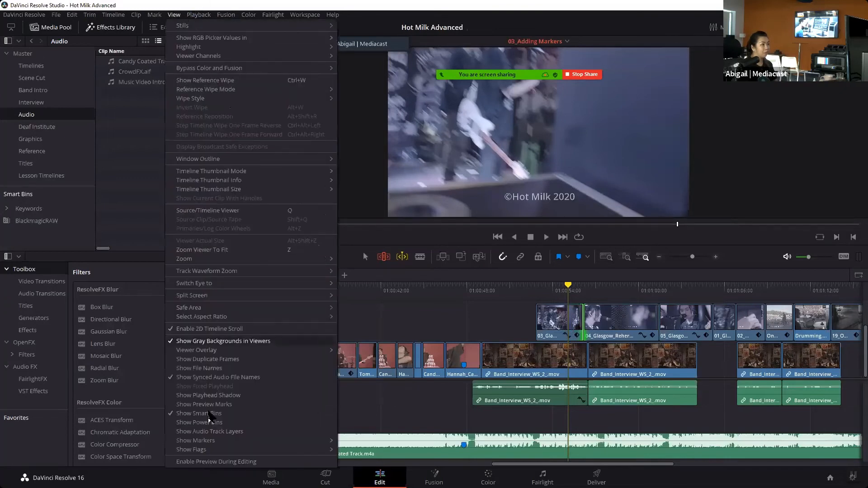
click(206, 465)
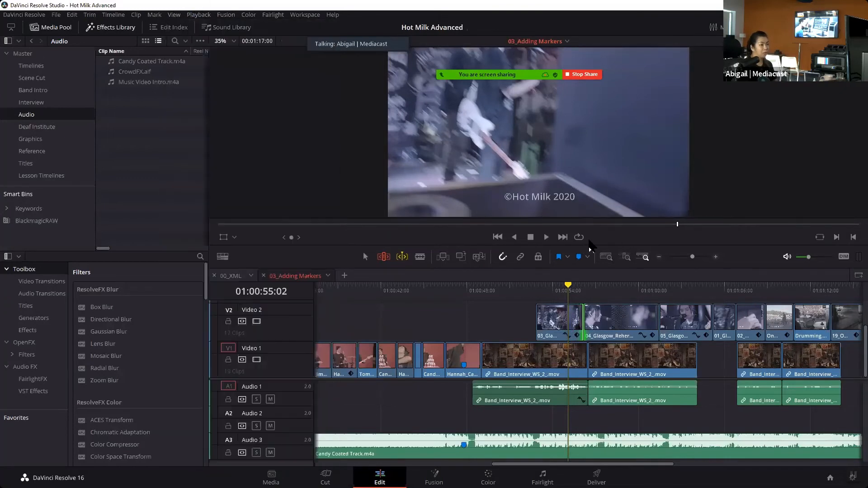
- Nudge the edit between the 03 and 04 Glasgow rehearsal clips forward in small increments, with the playhead at 01:00:55:02
key(period)
key(period)
key(period)
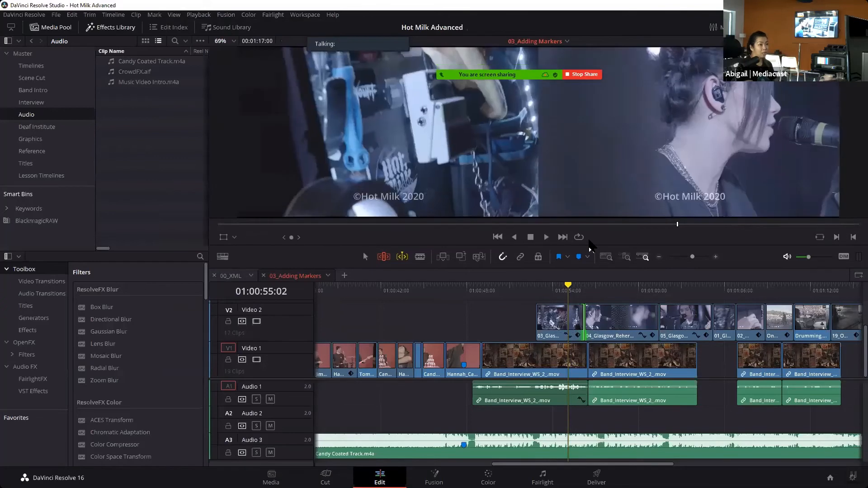
key(period)
key(period)
key(period)
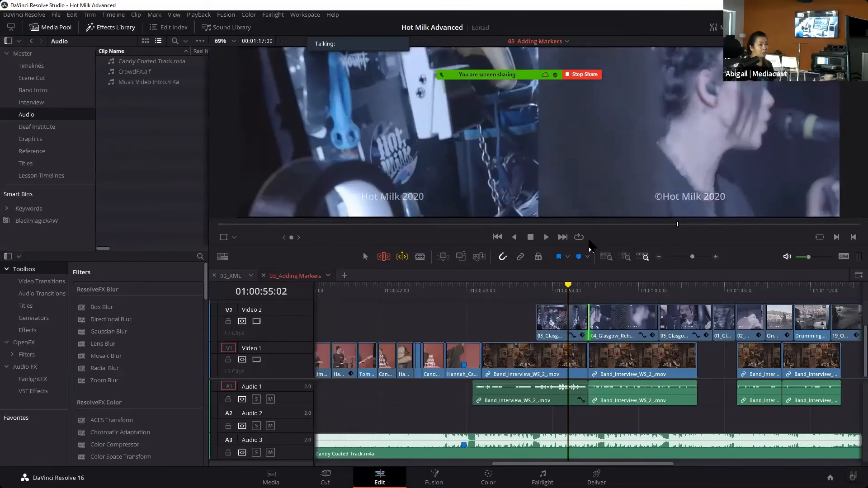
key(period)
key(period)
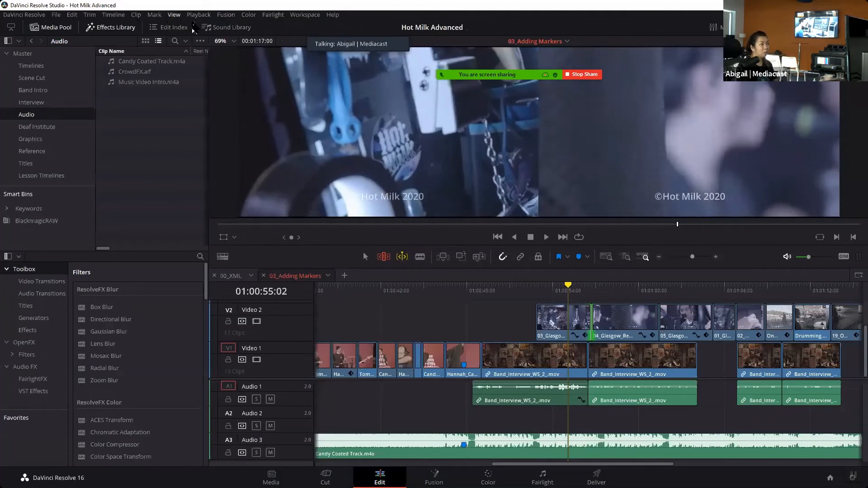
- Check the Enable Preview During Editing option and park the playhead on the first frame of 03_Glasgow_Rehersal.mov at 01:00:52:21
click(197, 15)
click(174, 15)
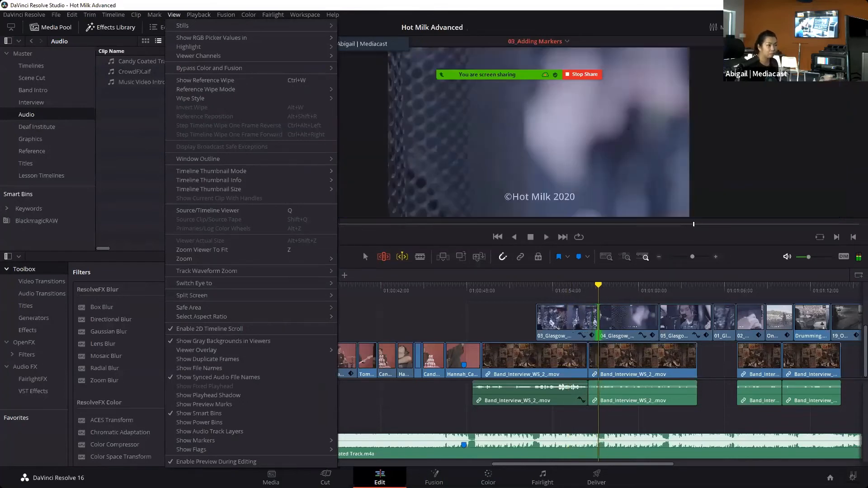
click(562, 286)
drag(562, 286, 539, 285)
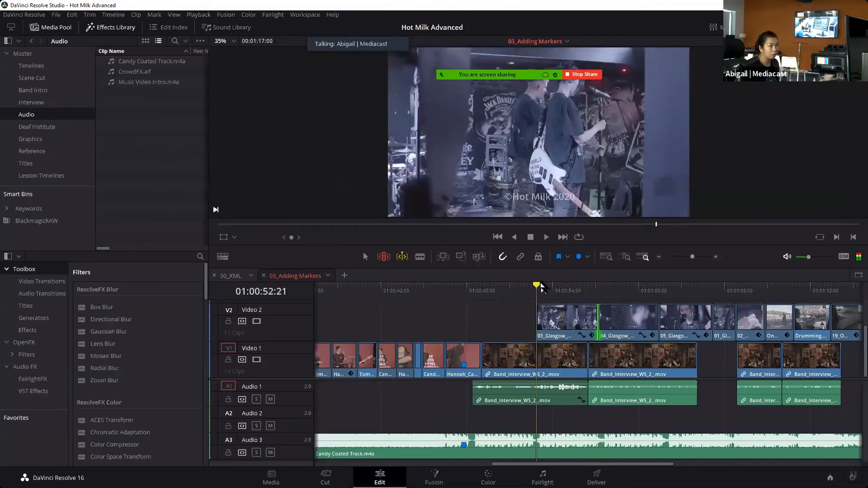
key(slash)
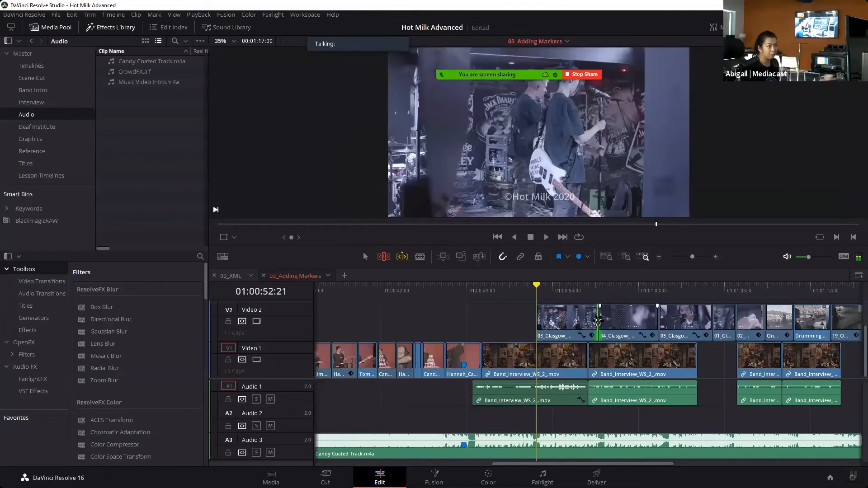
- Extend the end of 03_Glasgow_Rehersal.mov by rolling its edit with the 04 clip later frame by frame, keeping the playhead at 01:00:52:21
key(period)
key(period)
key(period)
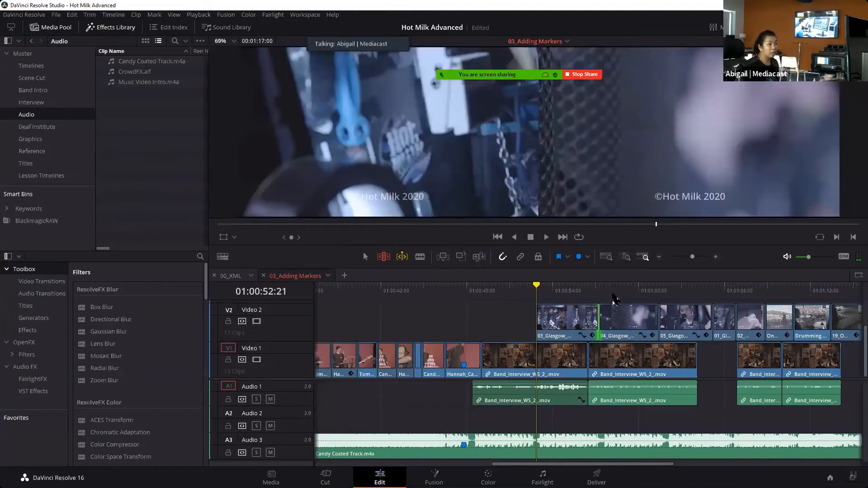
key(period)
key(period)
key(period)
key(period)
key(period)
key(period)
key(period)
key(period)
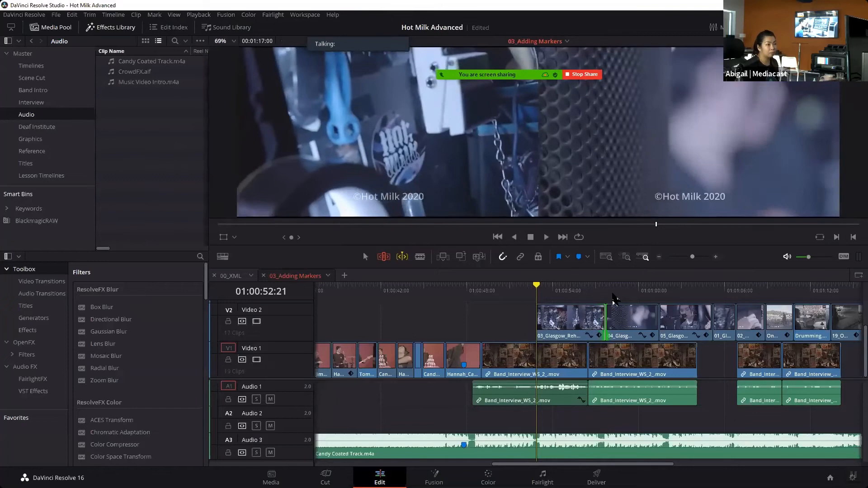
key(period)
key(period)
key(period)
key(period)
key(period)
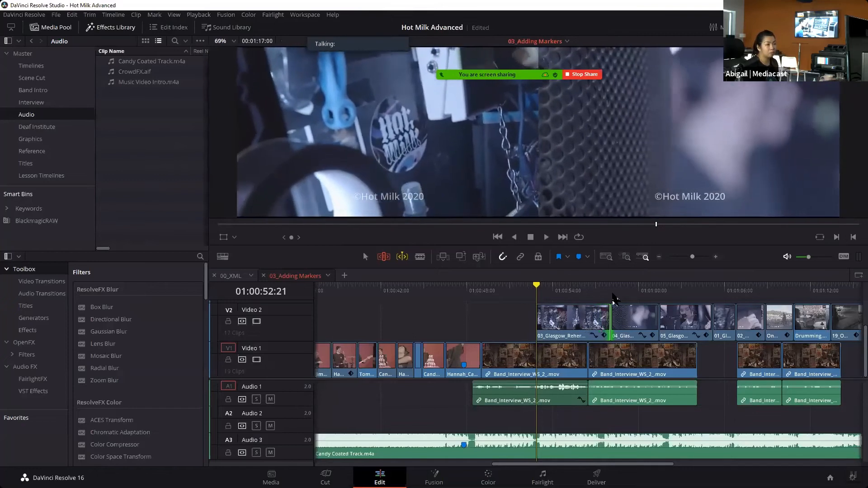
key(period)
key(period)
key(period)
key(period)
key(period)
key(period)
key(period)
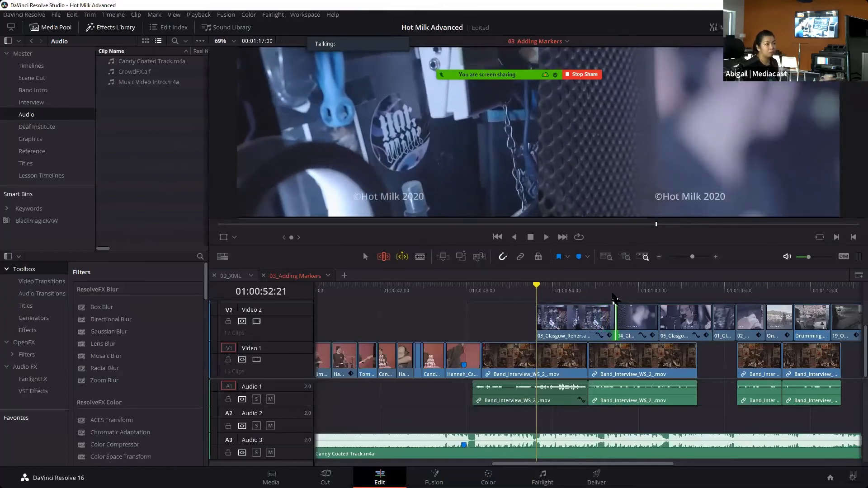
key(period)
key(period)
key(period)
key(period)
key(period)
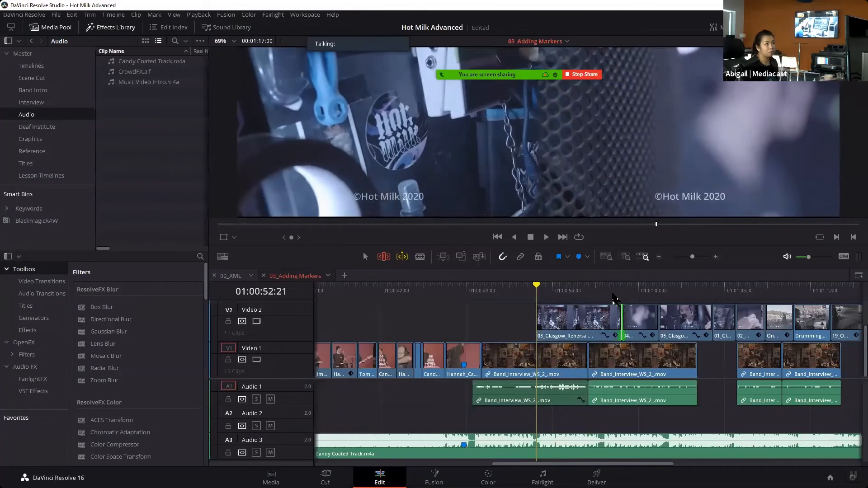
- Scrub through 03_Glasgow_Rehersal.mov to 01:00:57:16 and nudge its end edit further forward into the 04 clip
click(573, 288)
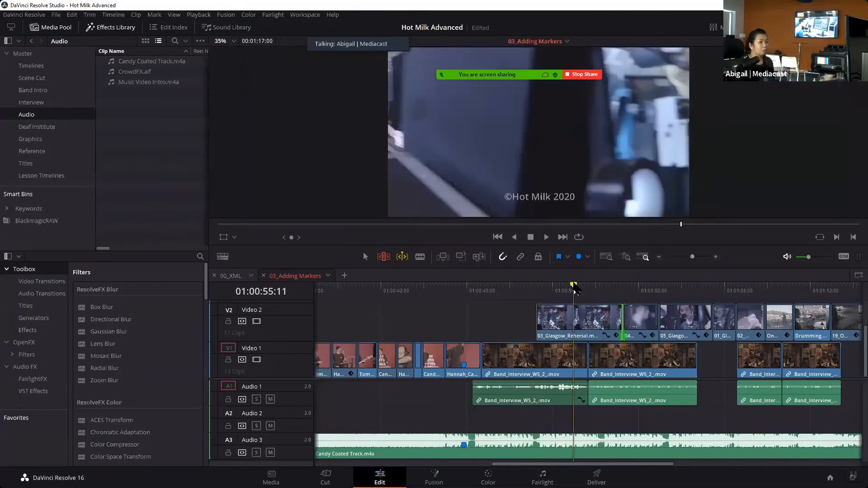
drag(571, 287, 606, 286)
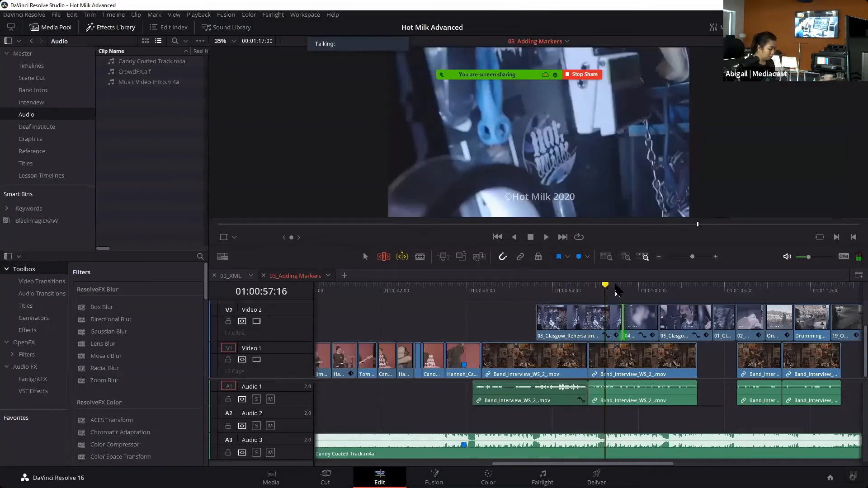
key(period)
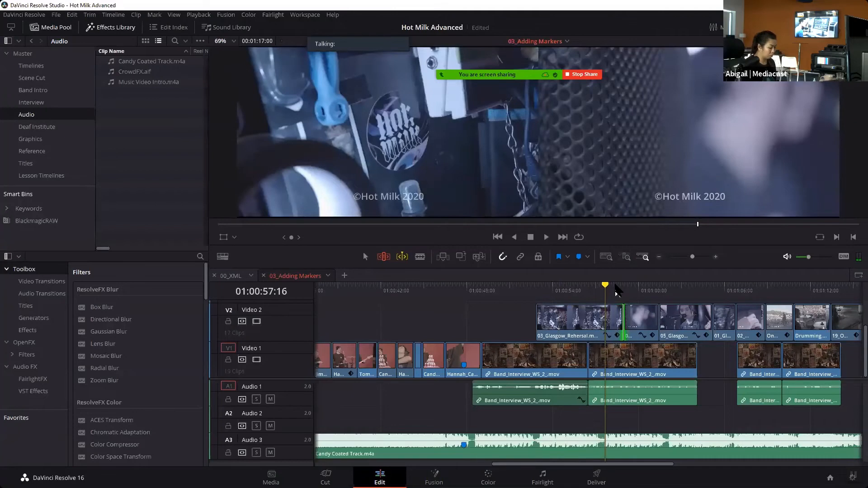
key(period)
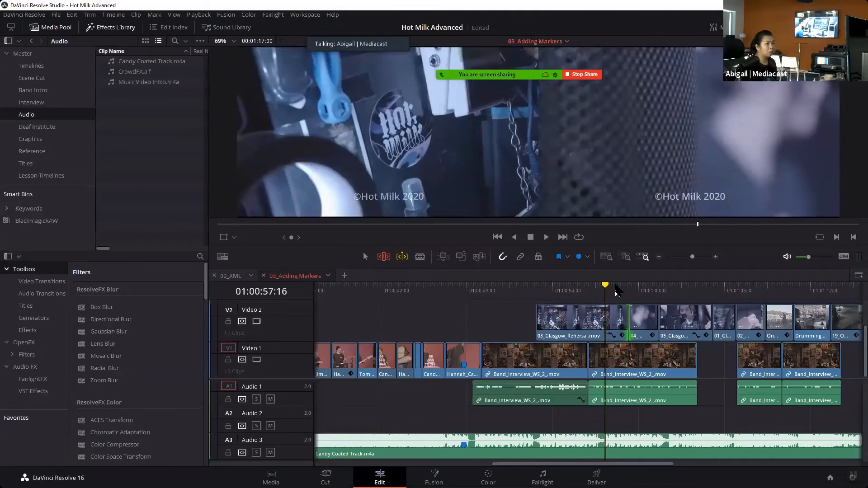
key(period)
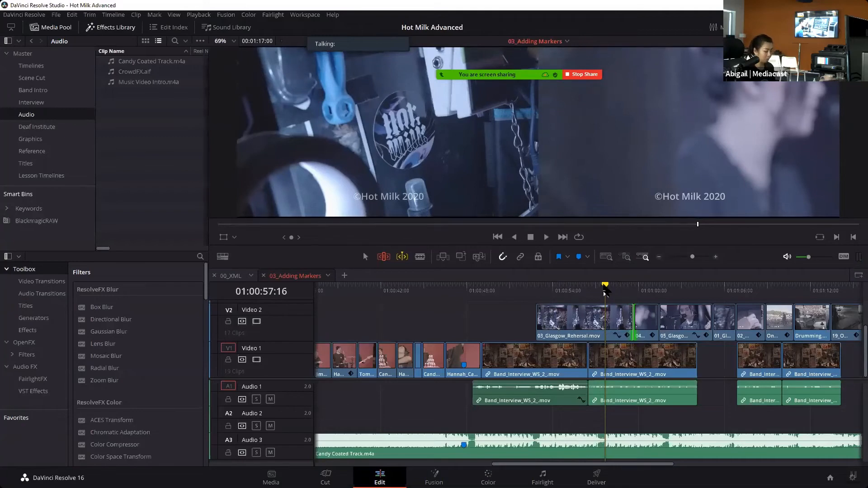
- Play around the start of 03_Glasgow_Rehersal.mov from 01:00:52:21 and park the playhead at 01:00:54:03
drag(604, 289, 538, 287)
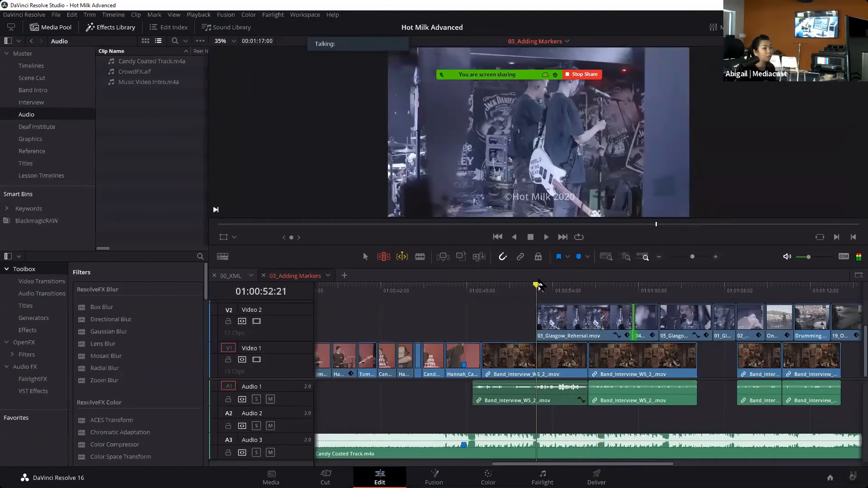
key(slash)
key(slash)
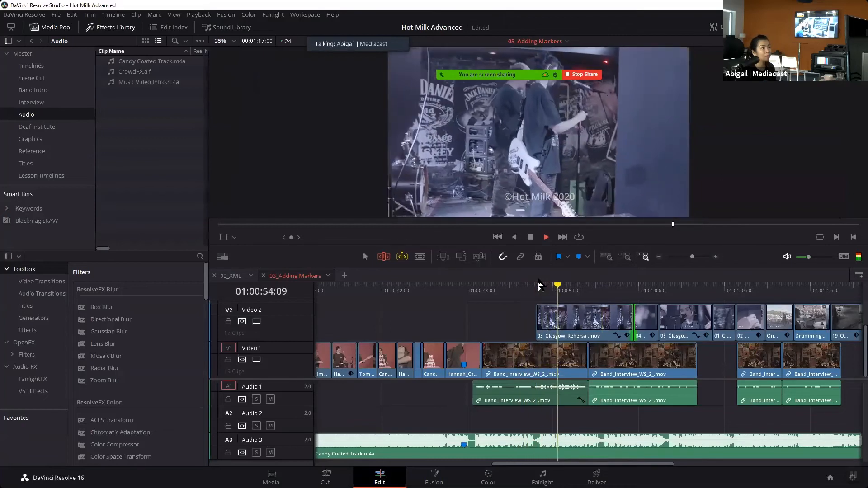
key(slash)
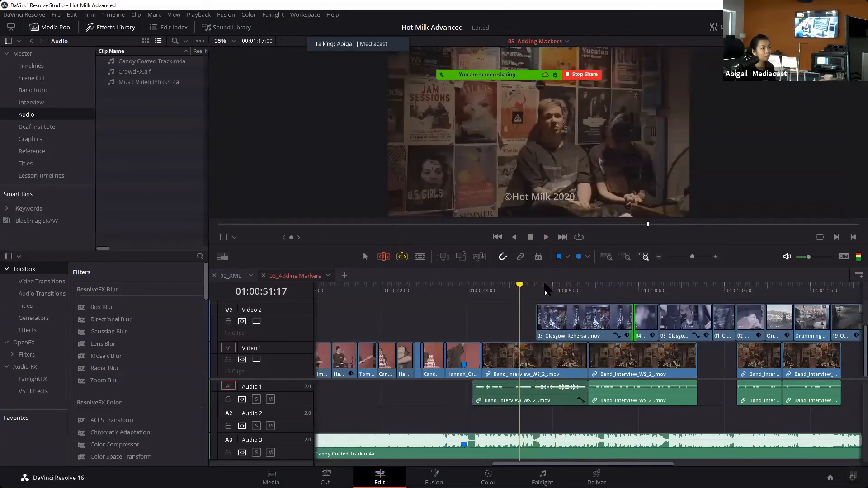
key(space)
drag(543, 289, 555, 289)
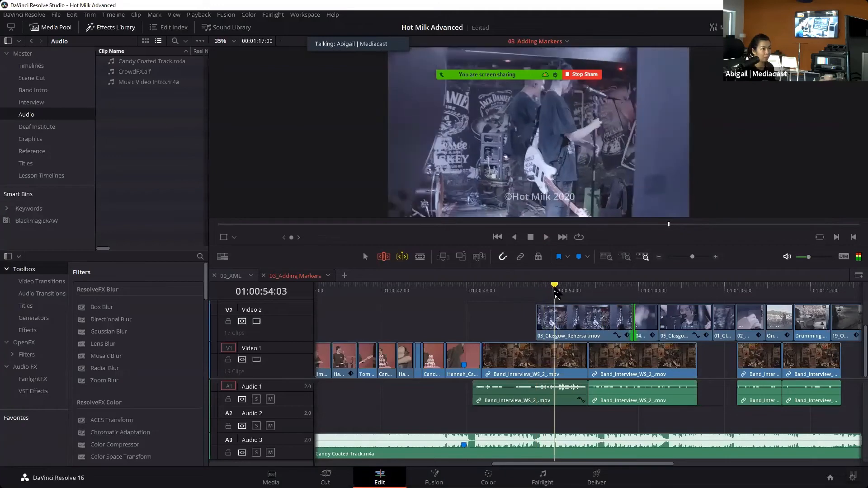
- Leave Dynamic Trim for the Selection tool, clear the clip selection and park the playhead at 01:00:54:08
click(618, 322)
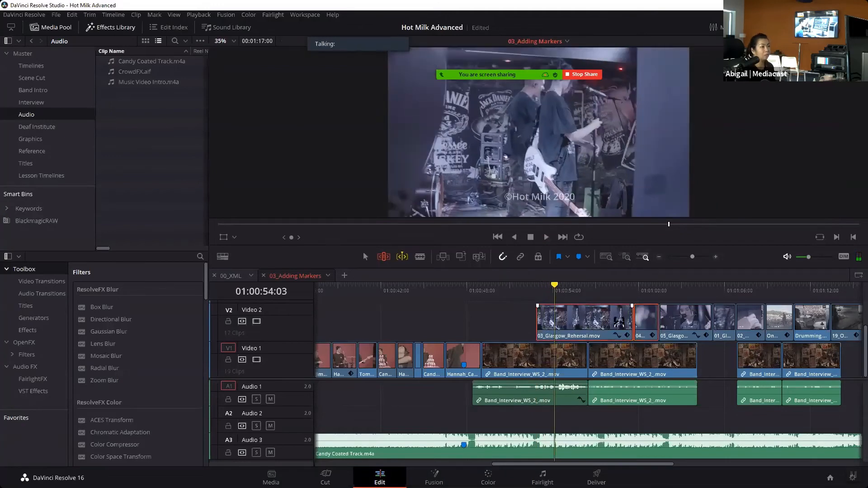
click(507, 316)
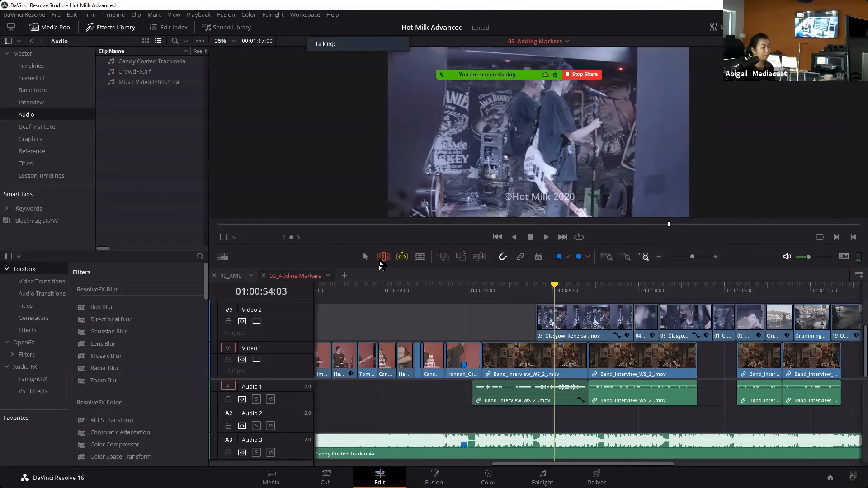
key(a)
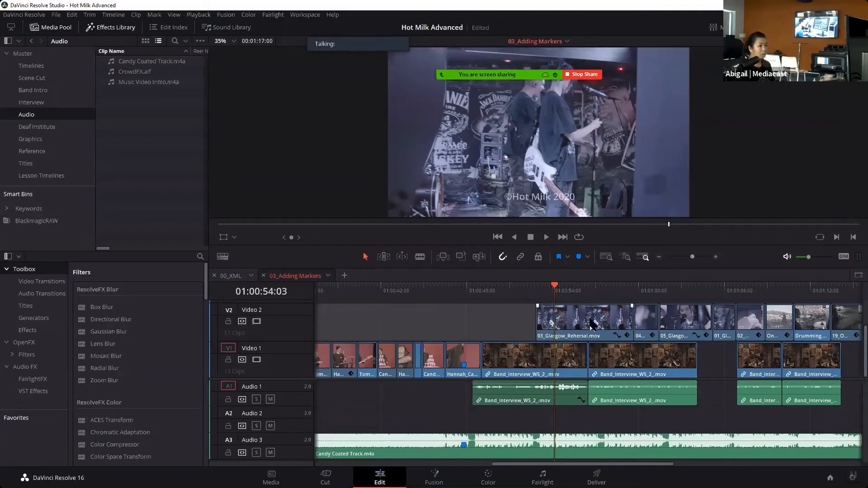
click(513, 316)
mouse_move(553, 299)
mouse_down()
mouse_move(569, 295)
mouse_move(546, 296)
mouse_move(557, 297)
mouse_up()
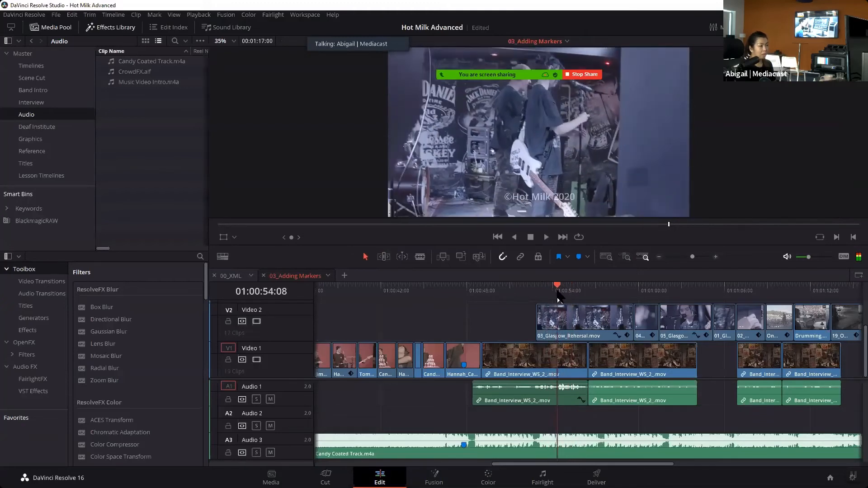
click(548, 322)
click(511, 319)
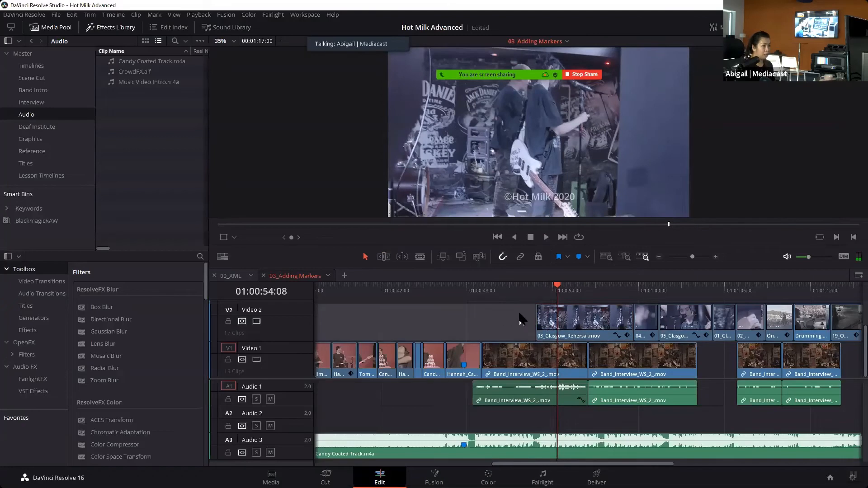
- Try to trim the starts of the clips on all tracks to the playhead at 01:00:54:06, and undo the trim
drag(554, 292, 557, 293)
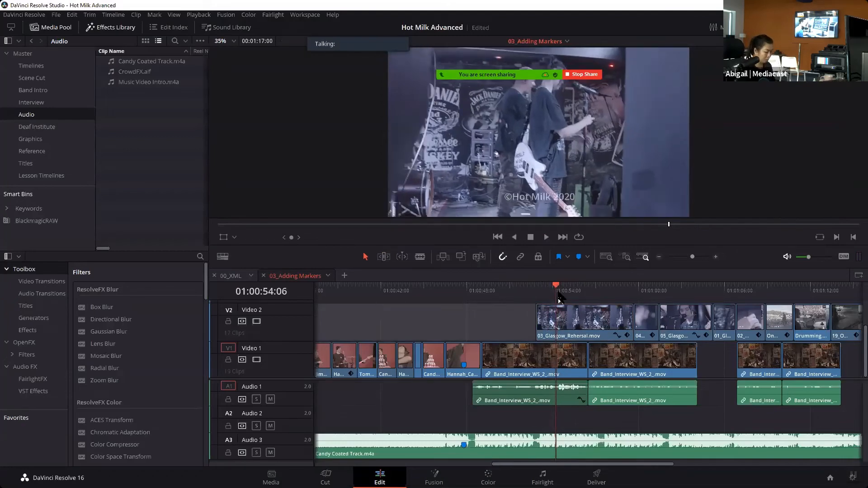
key(ctrl+shift+bracketleft)
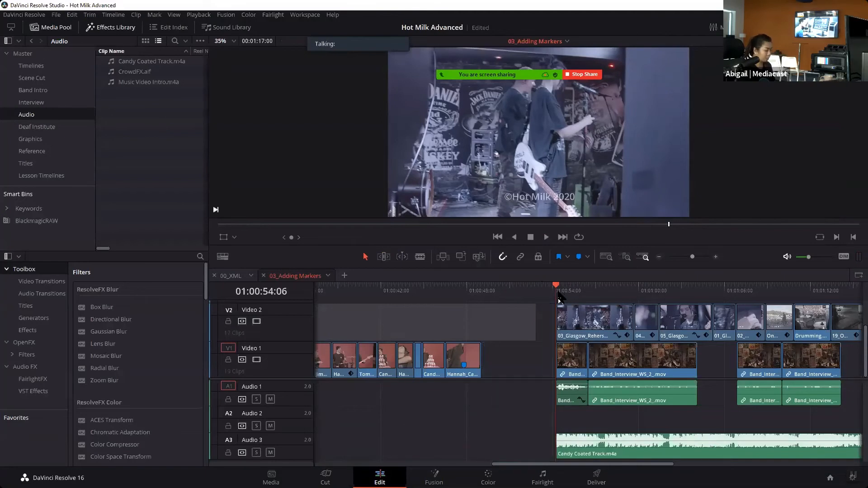
key(ctrl+z)
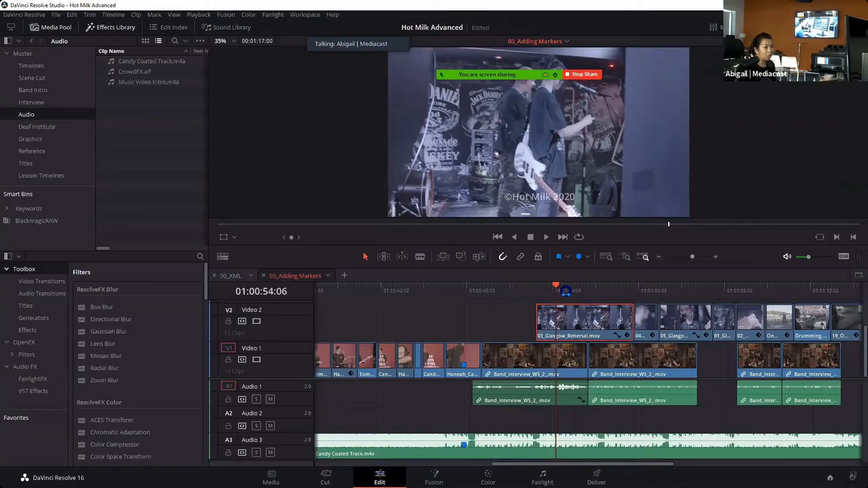
- Select 03_Glasgow_Rehersal.mov, trim only its start to the playhead at 01:00:54:08 and play the trimmed clip
drag(556, 289, 557, 307)
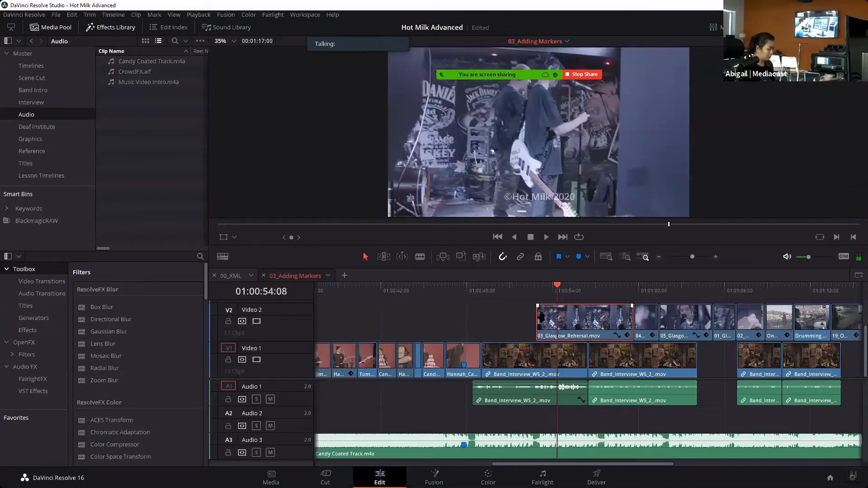
key(shift+[)
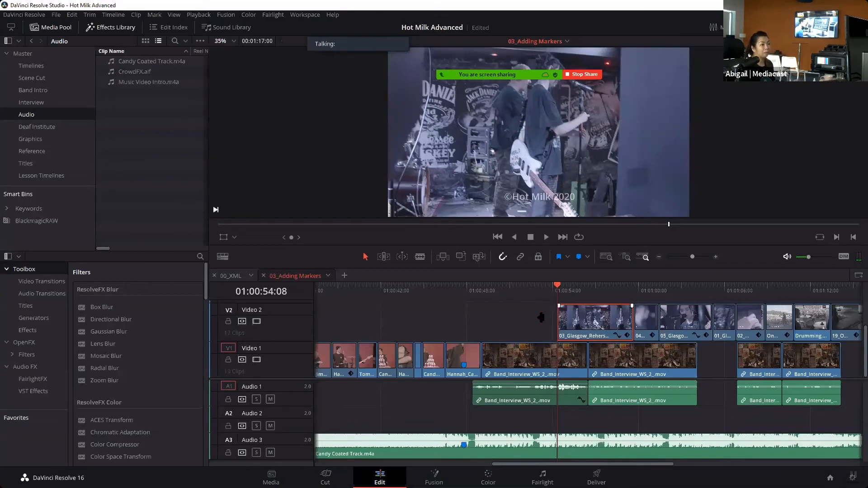
key(space)
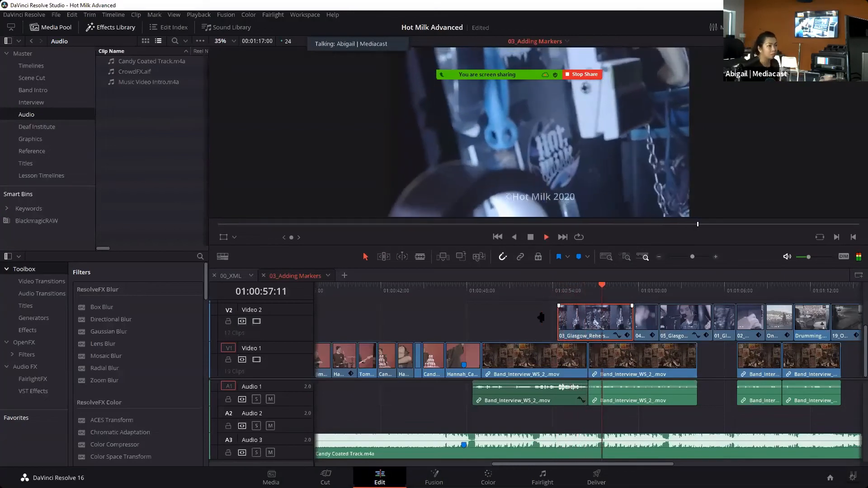
key(space)
- Replay 03_Glasgow_Rehersal.mov from its new start at 01:00:54:08 and scrub back to 01:00:56:12
drag(612, 291, 552, 288)
key(space)
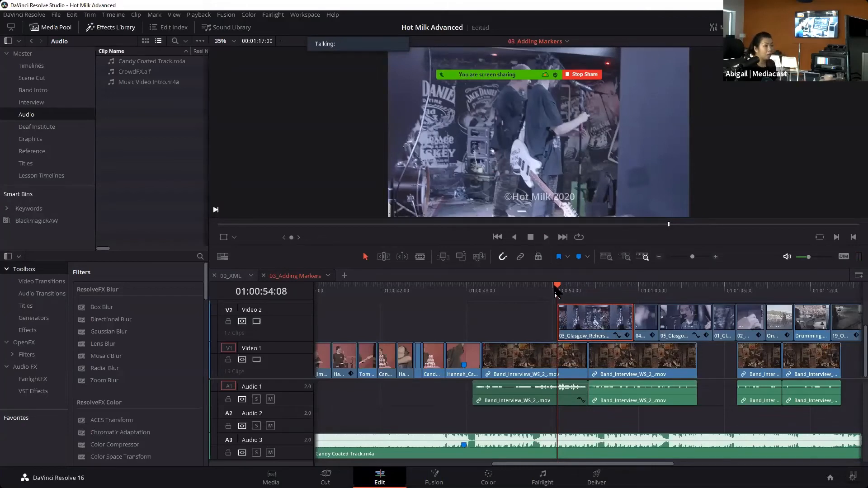
mouse_move(555, 285)
mouse_down()
mouse_move(568, 286)
mouse_move(557, 286)
mouse_up()
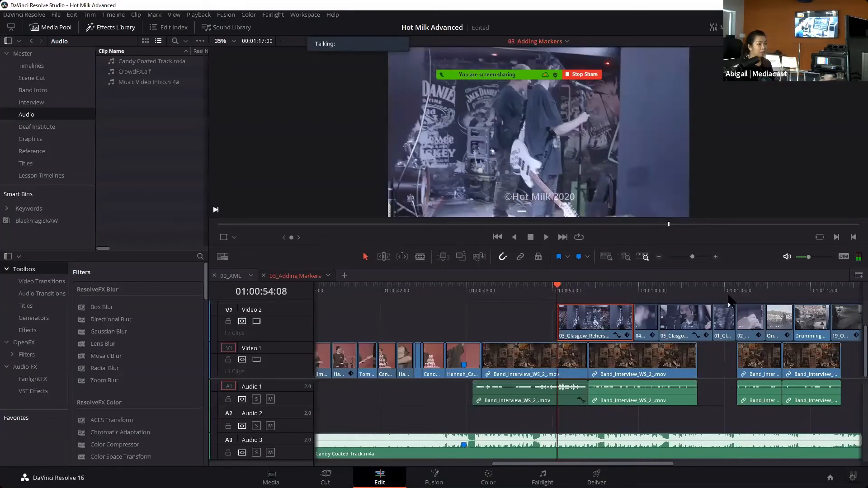
key(space)
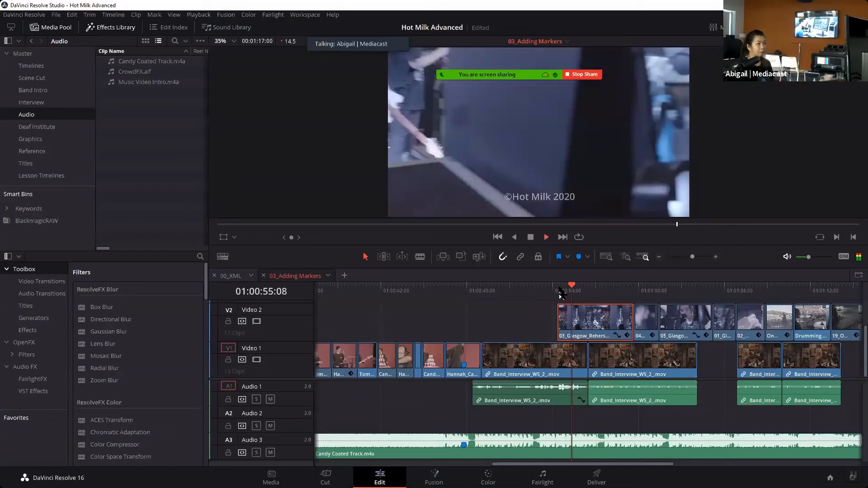
key(space)
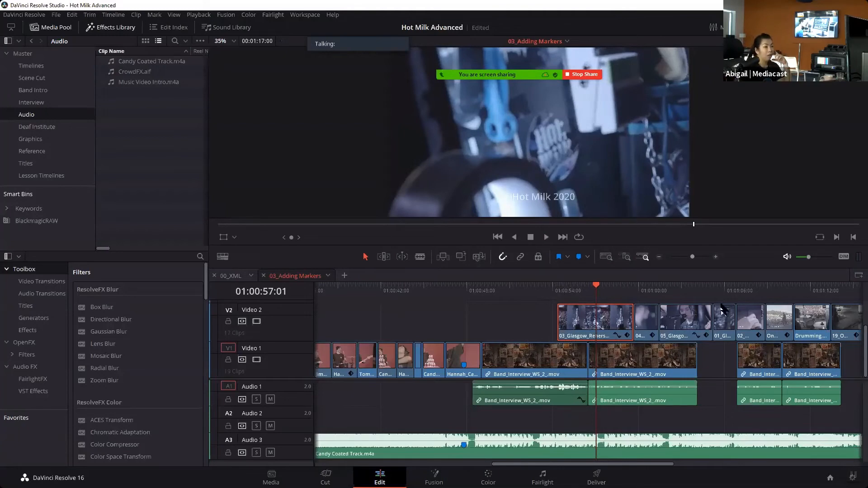
drag(599, 293, 588, 291)
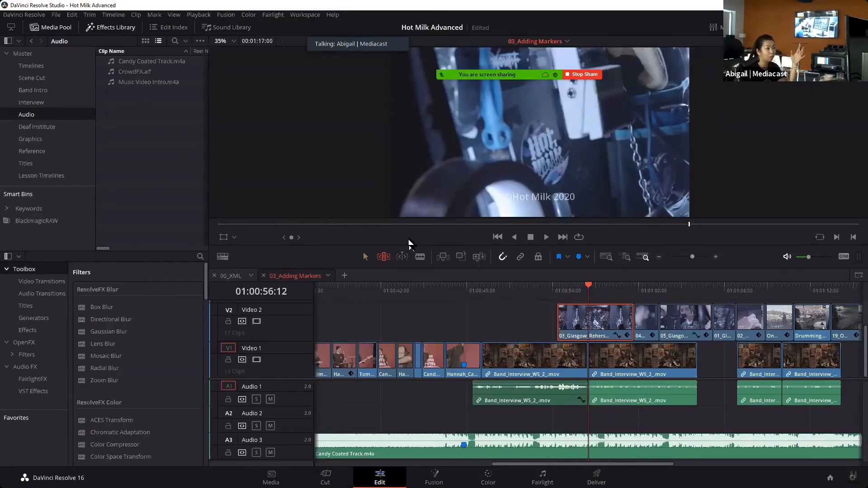
- Switch Dynamic Trim on and back to the Selection tool, and review the following rehearsal shots up to 01:01:04:13
click(401, 257)
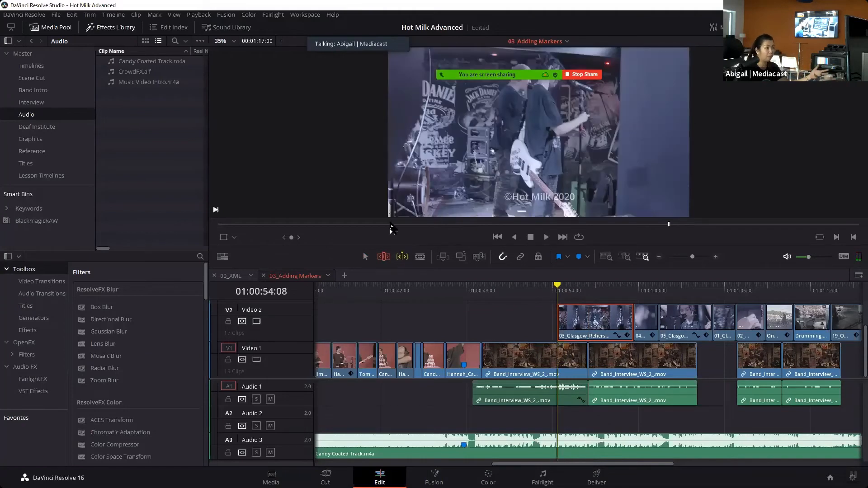
key(w)
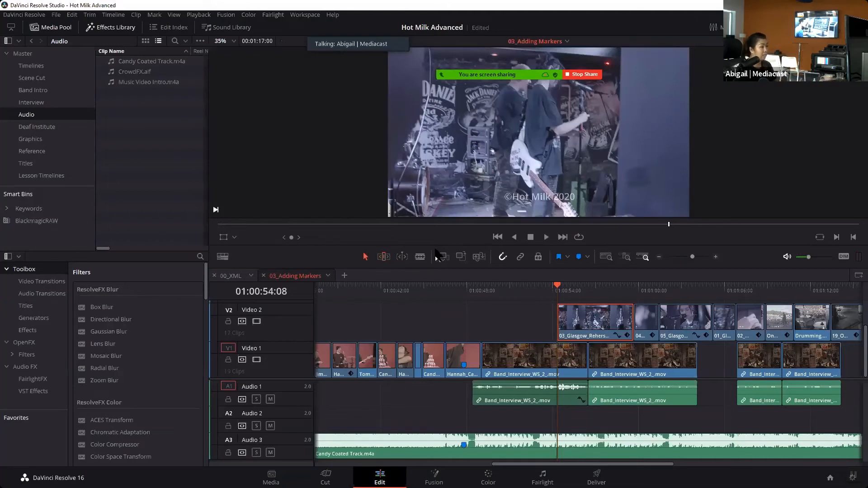
drag(569, 290, 683, 304)
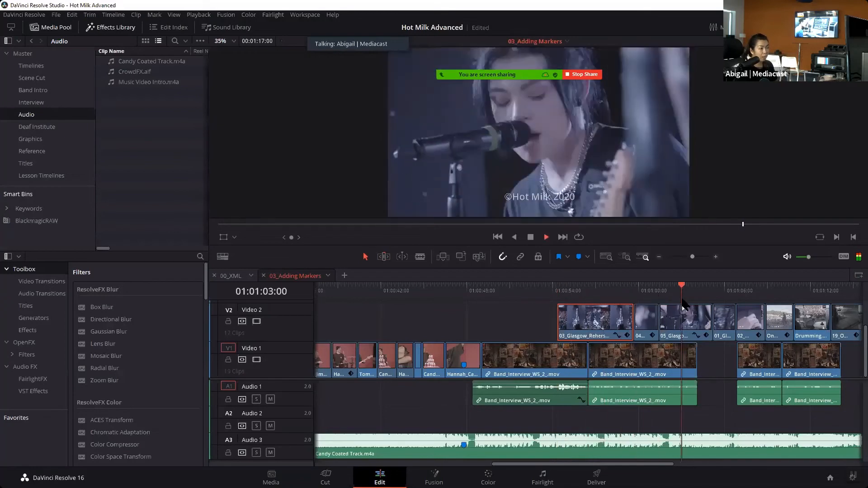
key(space)
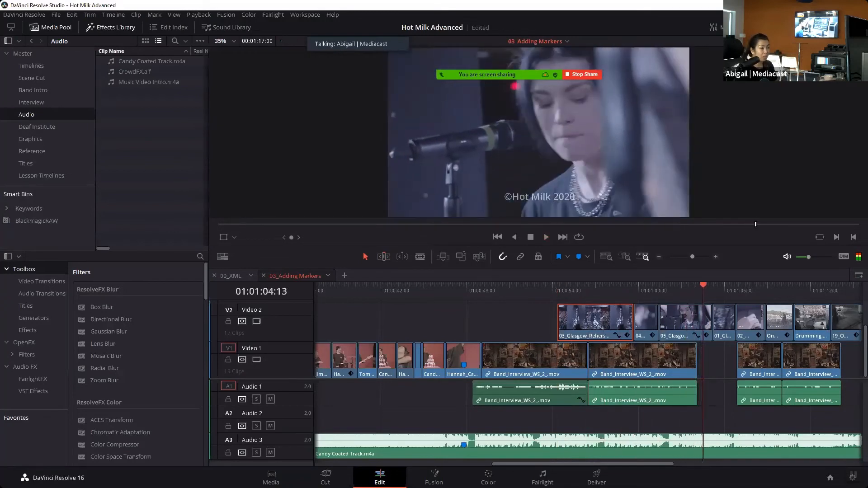
- Select the last clip on Video 2, play it from near its start, and park the playhead at 01:01:15:04
drag(610, 464, 682, 474)
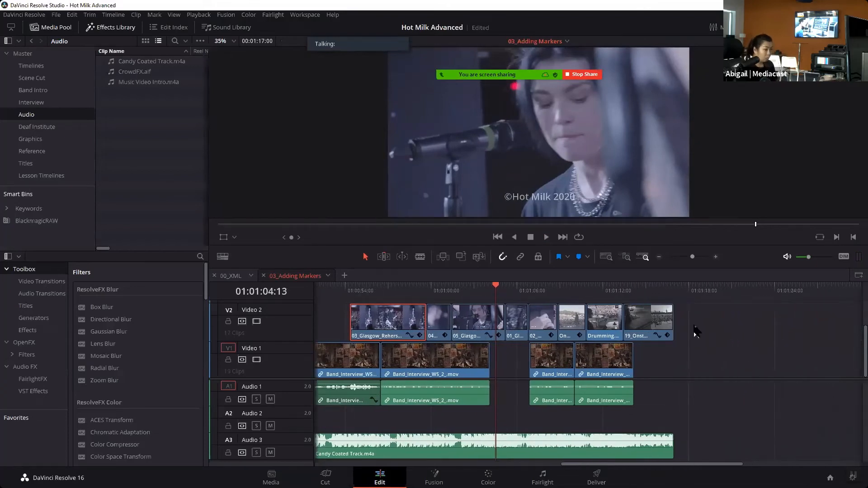
click(672, 322)
click(647, 288)
click(653, 326)
drag(647, 289, 625, 288)
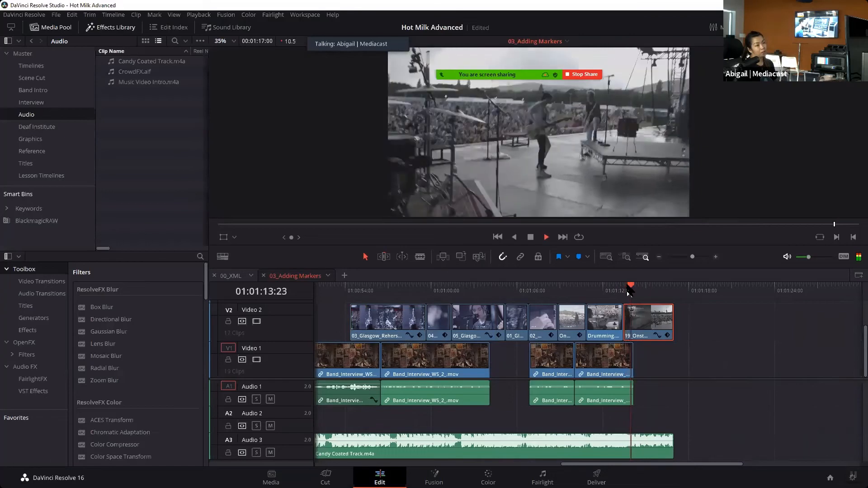
key(space)
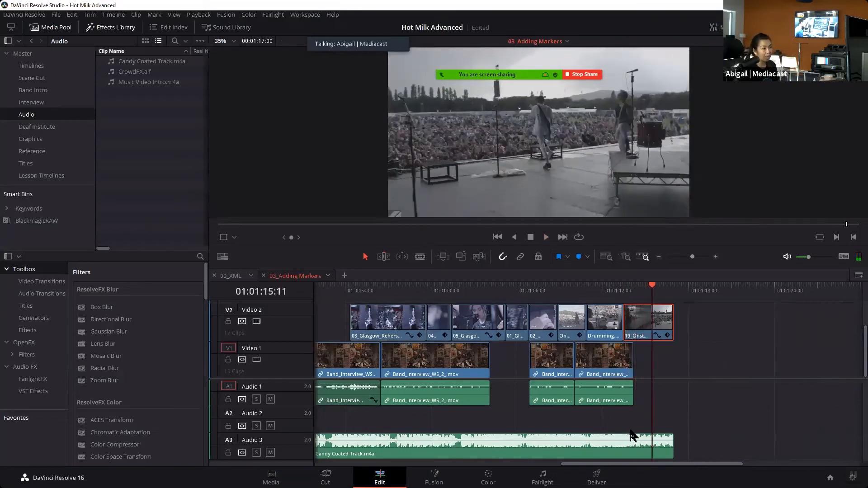
mouse_move(653, 289)
mouse_down()
mouse_move(641, 292)
mouse_move(649, 294)
mouse_up()
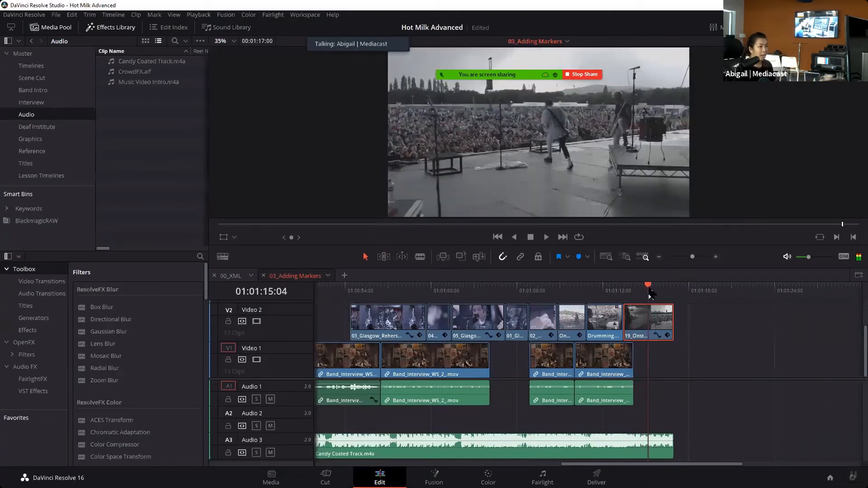
- Change the last Video 2 clip's speed to 50% with keyframes set to Stretch to fit, and play the slowed clip from its start
right_click(664, 329)
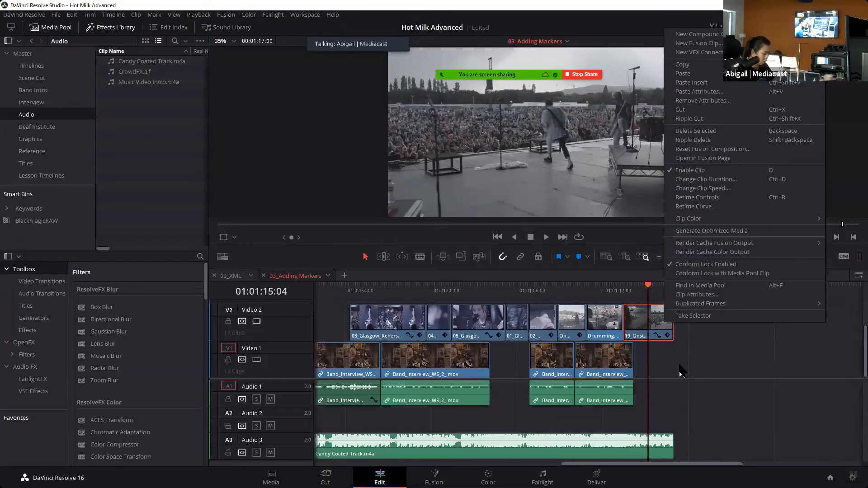
click(705, 189)
text(97)
key(Return)
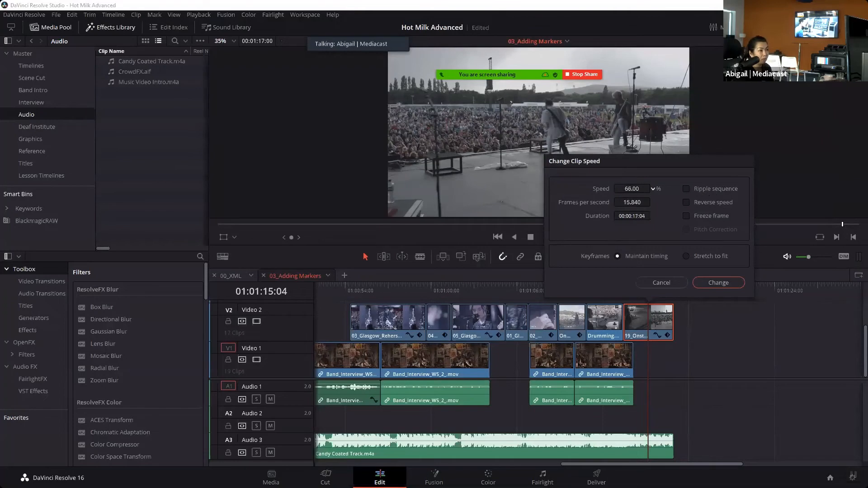
drag(631, 188, 627, 188)
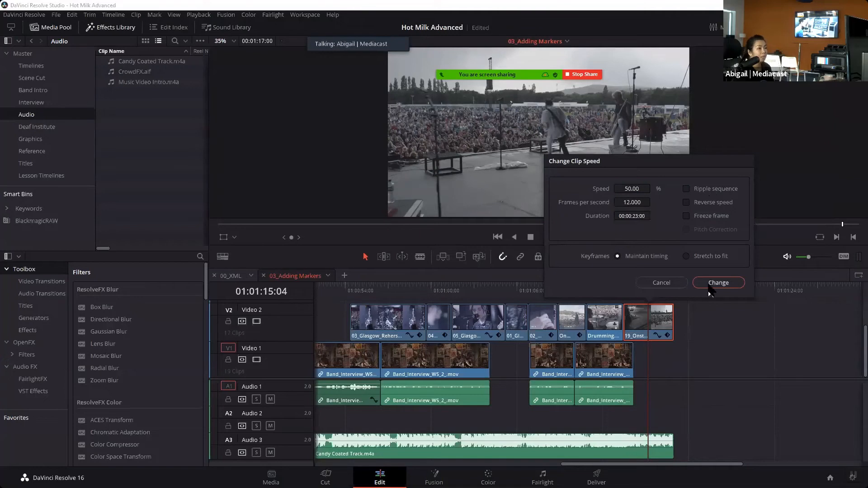
click(710, 262)
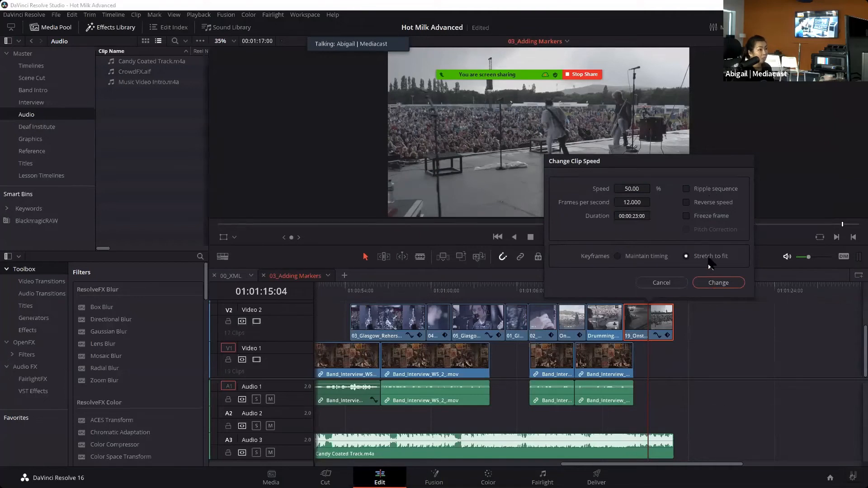
click(733, 284)
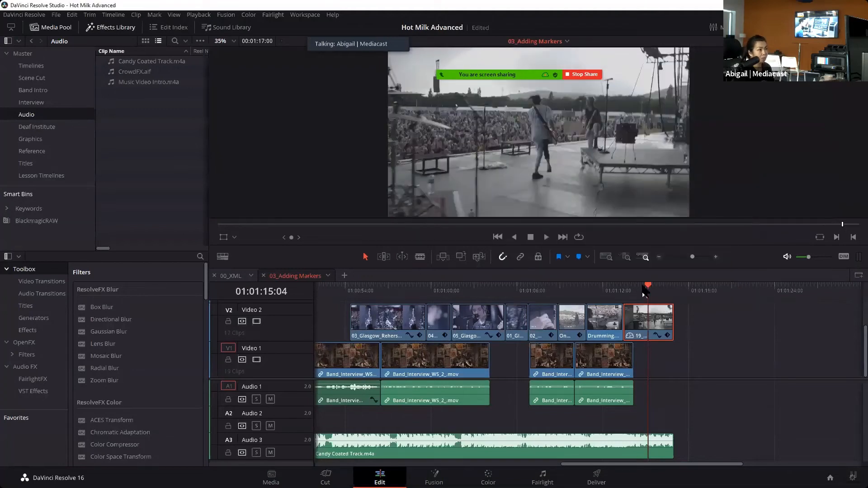
click(624, 289)
key(space)
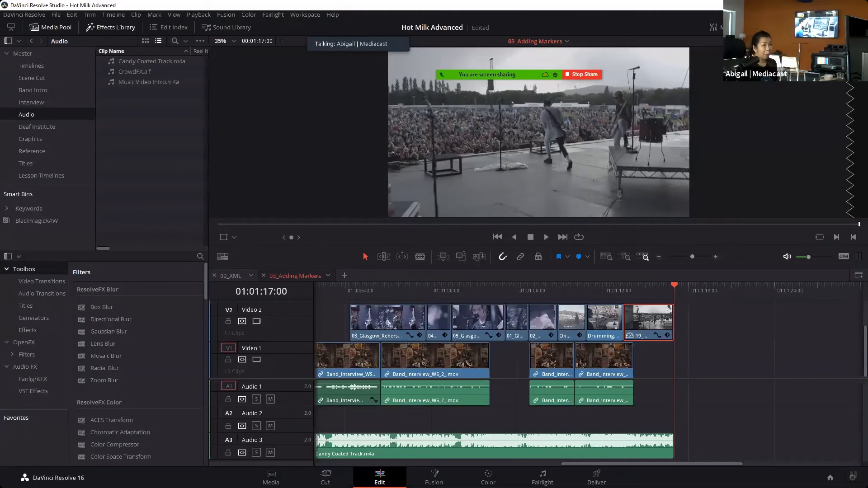
- Show the slowed clip's Inspector properties, collapse Stabilization and expand the Retime And Scaling settings
click(832, 27)
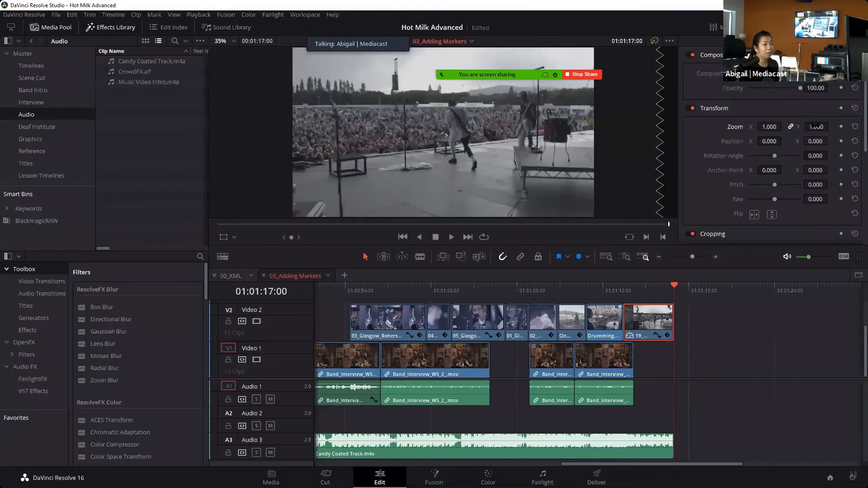
scroll(814, 129, down, 2)
scroll(815, 127, down, 1)
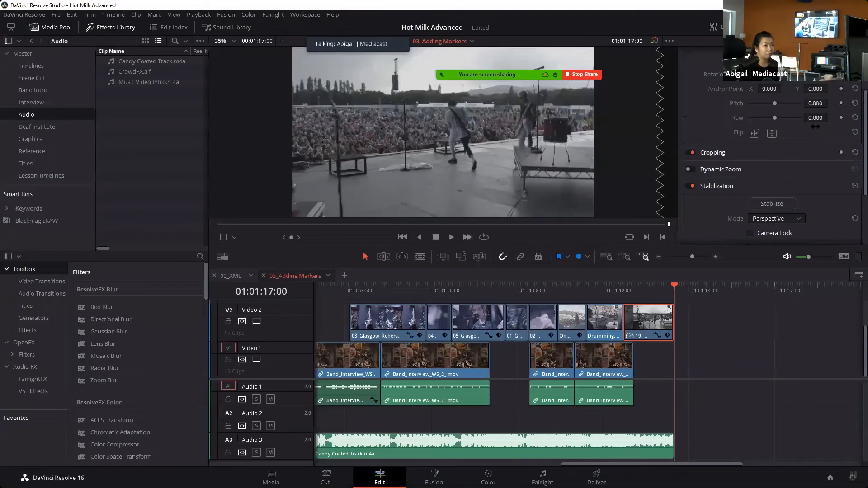
scroll(784, 168, down, 3)
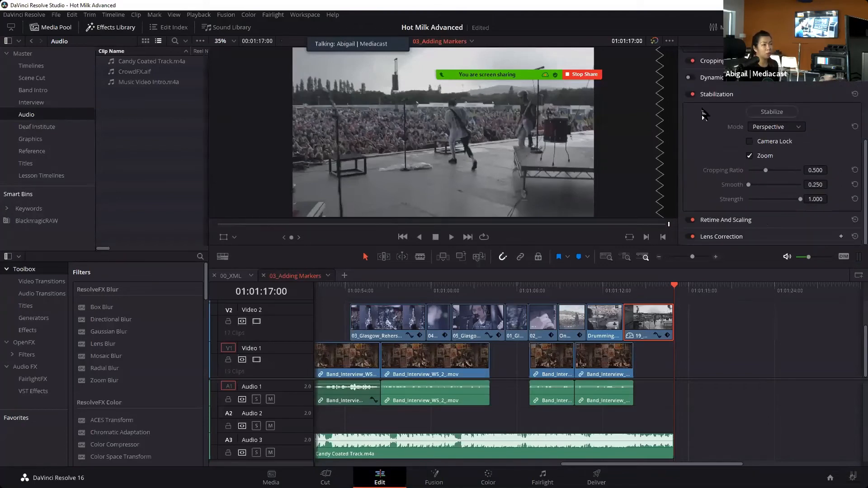
click(716, 94)
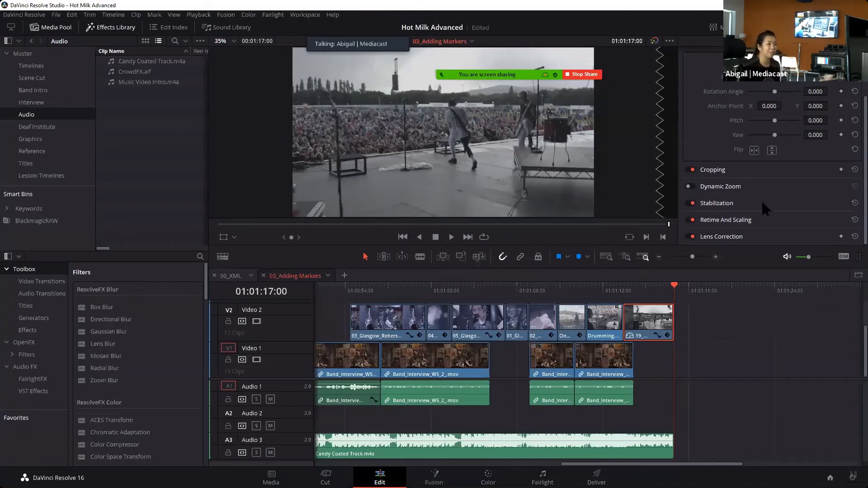
double_click(740, 223)
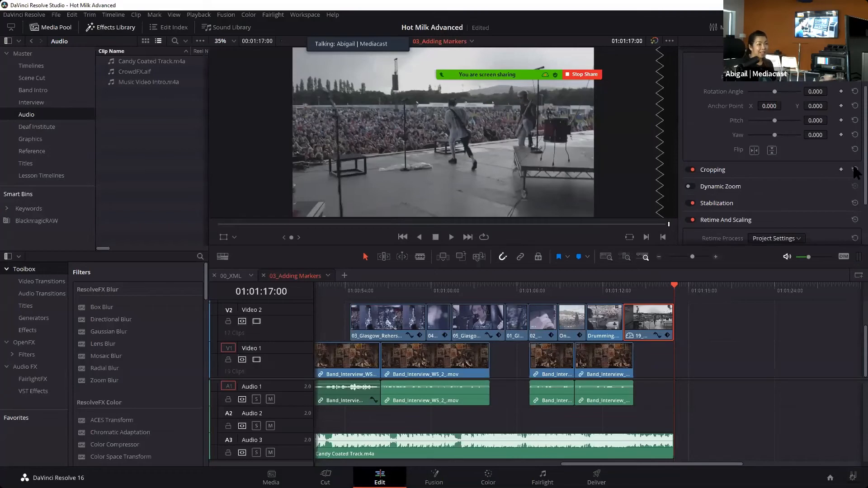
scroll(853, 208, down, 1)
scroll(856, 215, down, 1)
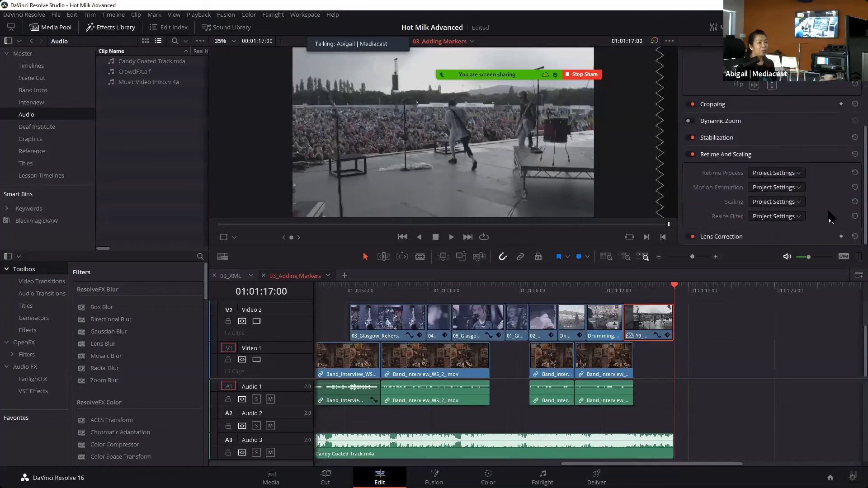
- Set the slowed clip's Retime Process to Frame Blend with the playhead at 01:01:15:05
click(792, 173)
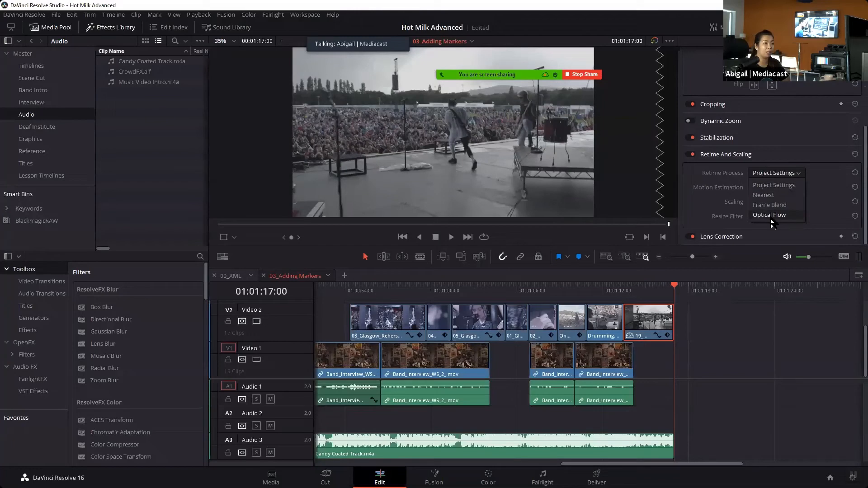
drag(674, 285, 650, 286)
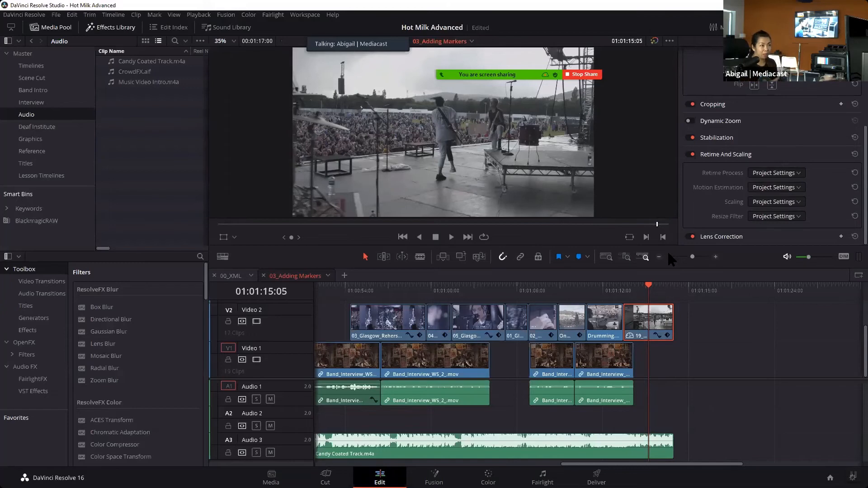
click(791, 174)
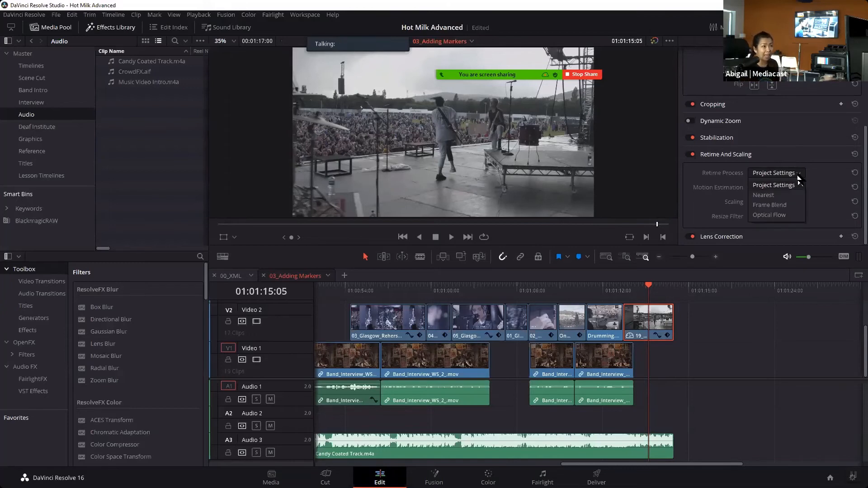
click(789, 207)
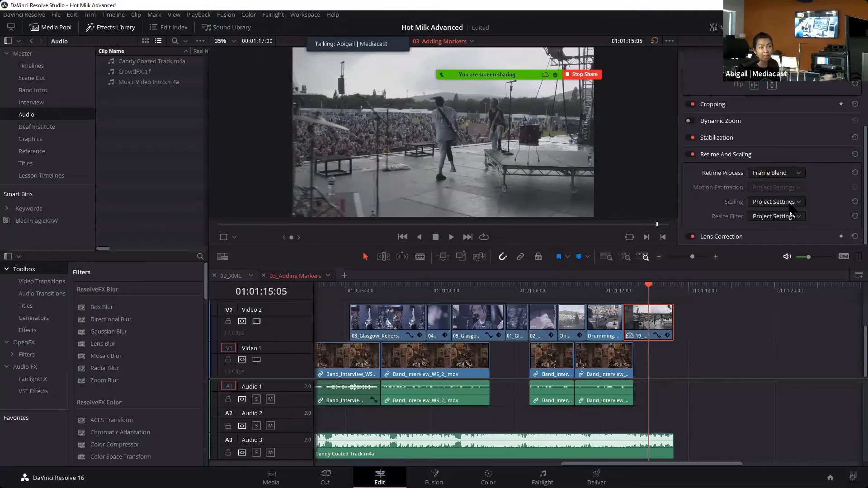
- Set the slowed clip's Retime Process to Optical Flow and view the available Motion Estimation options
click(796, 173)
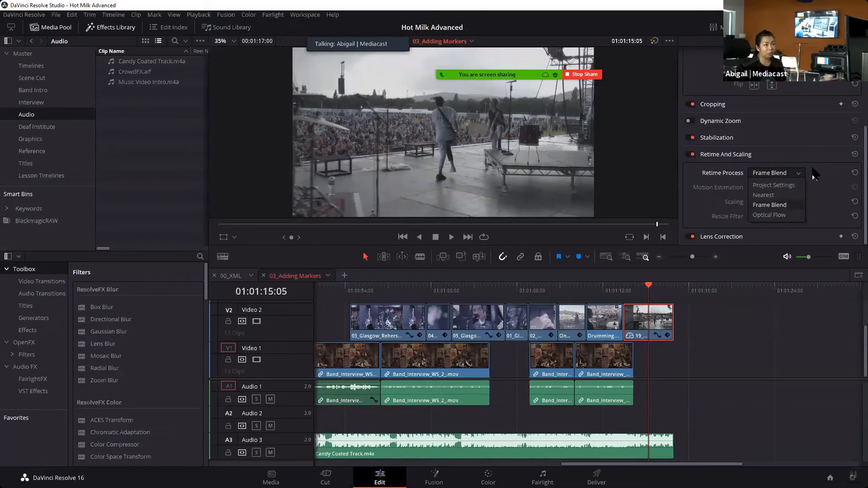
click(798, 174)
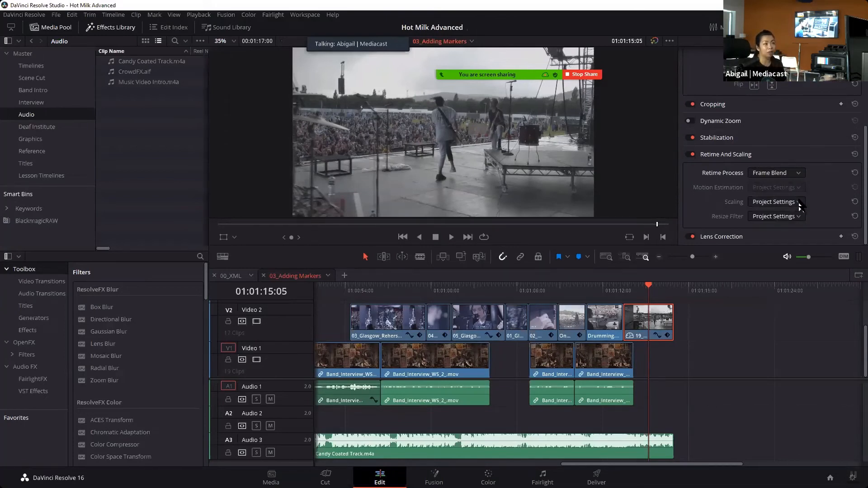
click(798, 218)
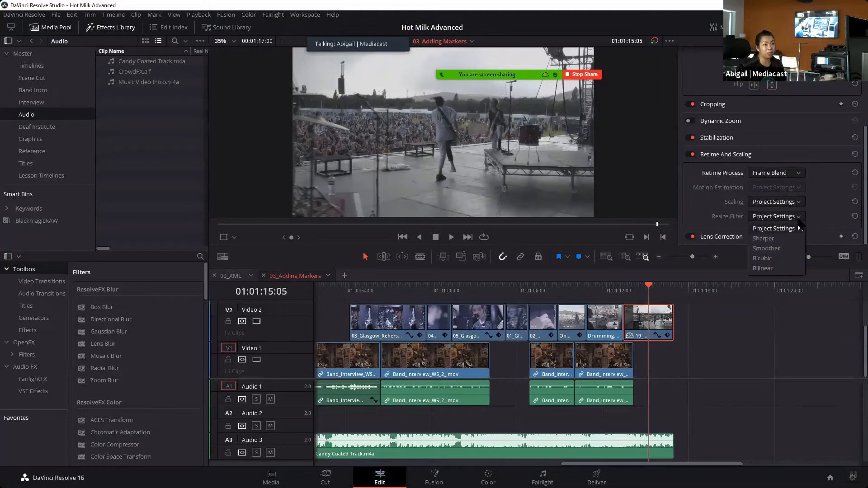
click(790, 173)
click(792, 175)
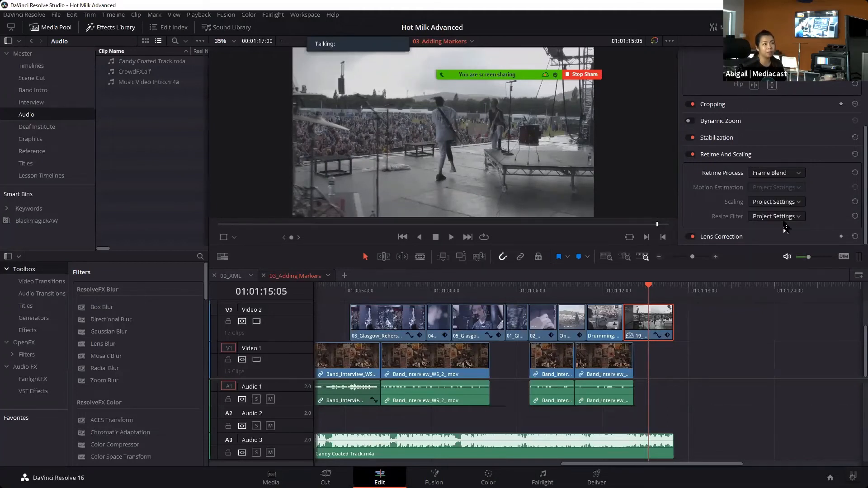
click(793, 175)
click(793, 215)
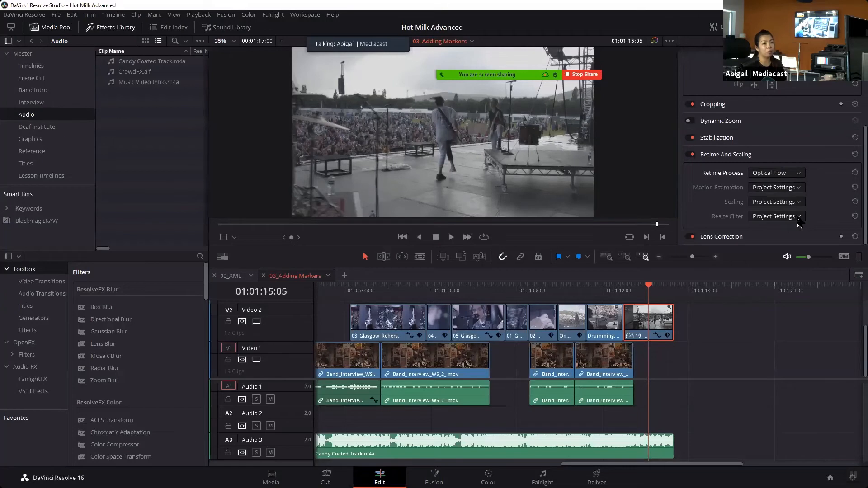
click(797, 189)
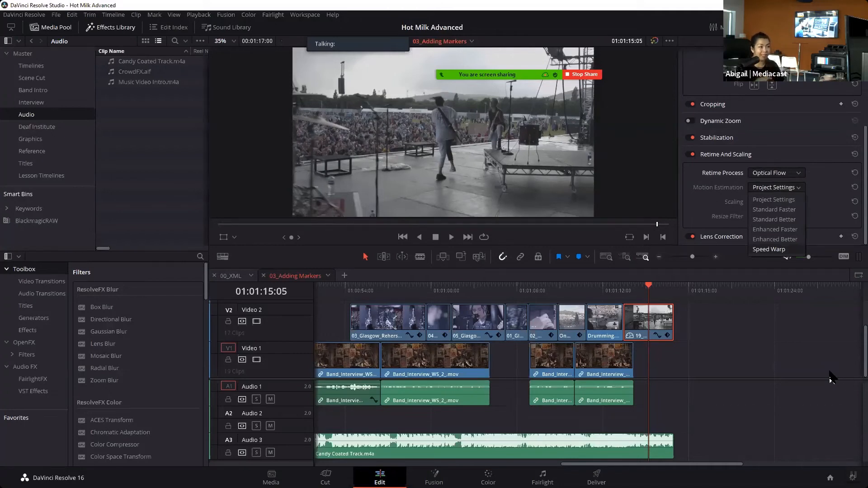
- Scrub and play the last clip to examine its Optical Flow slow motion, admitting the waiting meeting participant
drag(644, 287, 662, 289)
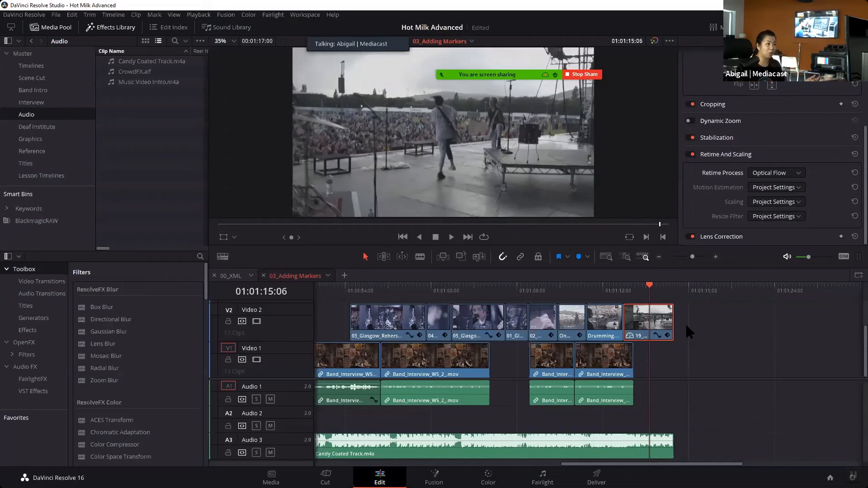
drag(650, 289, 642, 291)
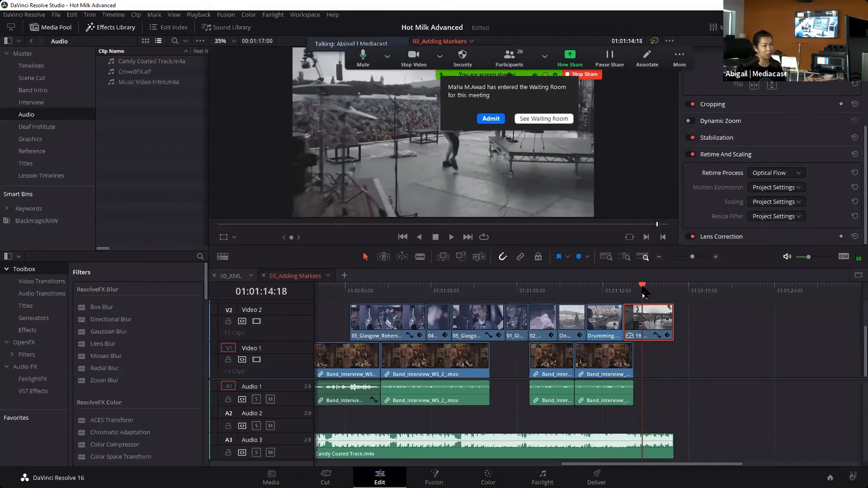
click(491, 119)
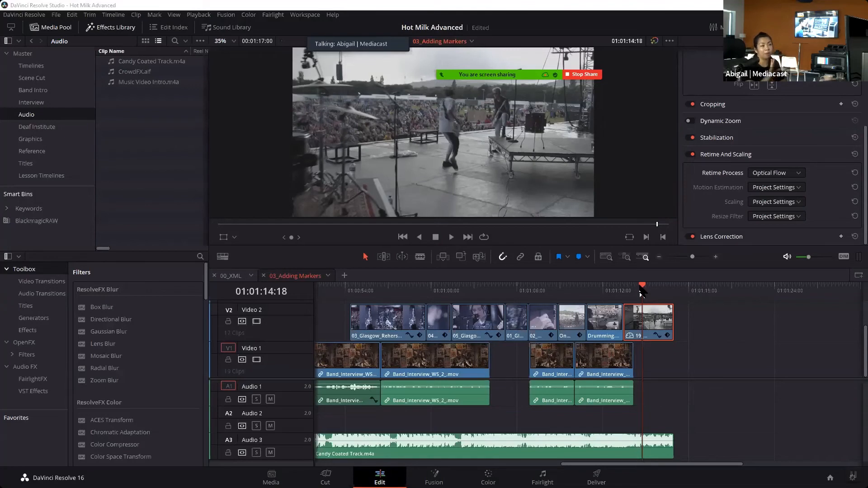
drag(646, 288, 641, 285)
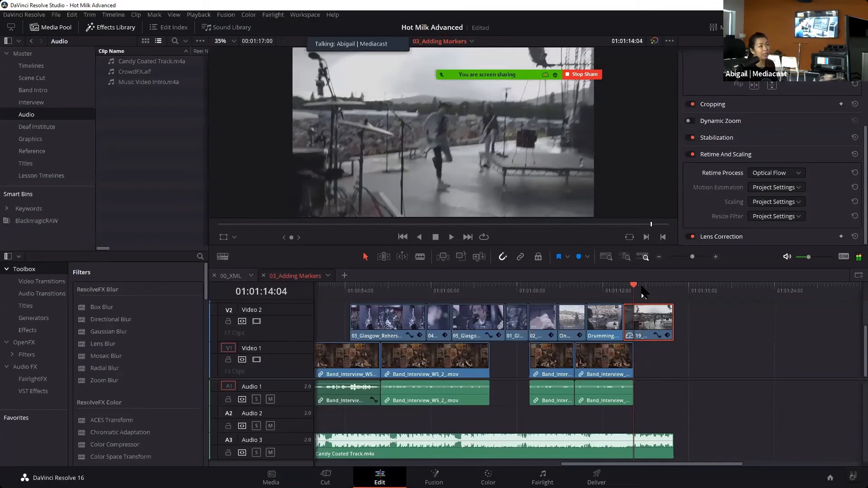
key(space)
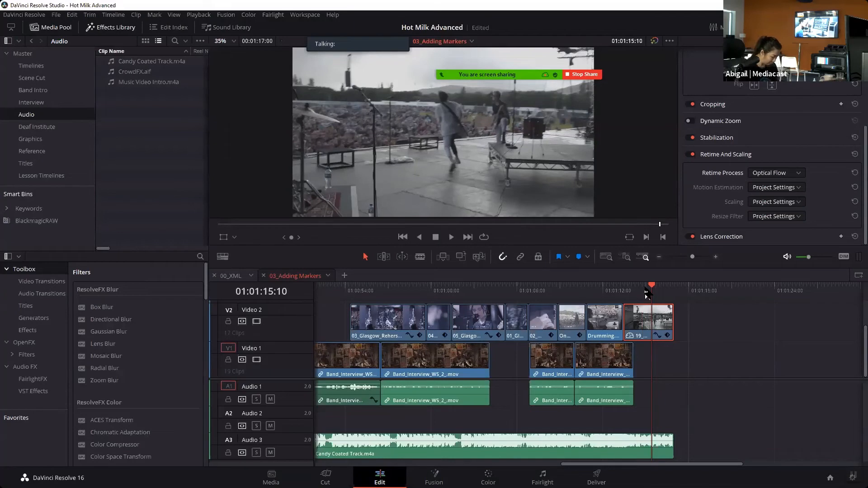
- Select the Drumming clip on Video 2 and move the playhead over the following clip to 01:01:14:20
scroll(853, 351, up, 2)
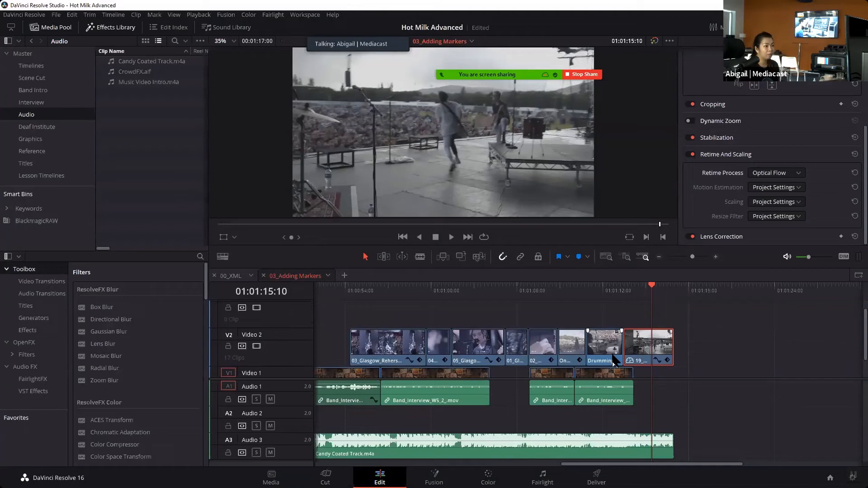
click(614, 359)
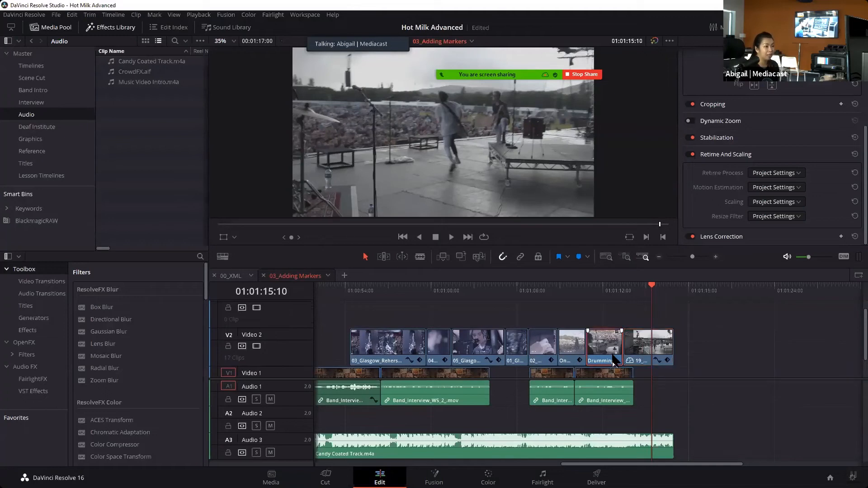
click(633, 285)
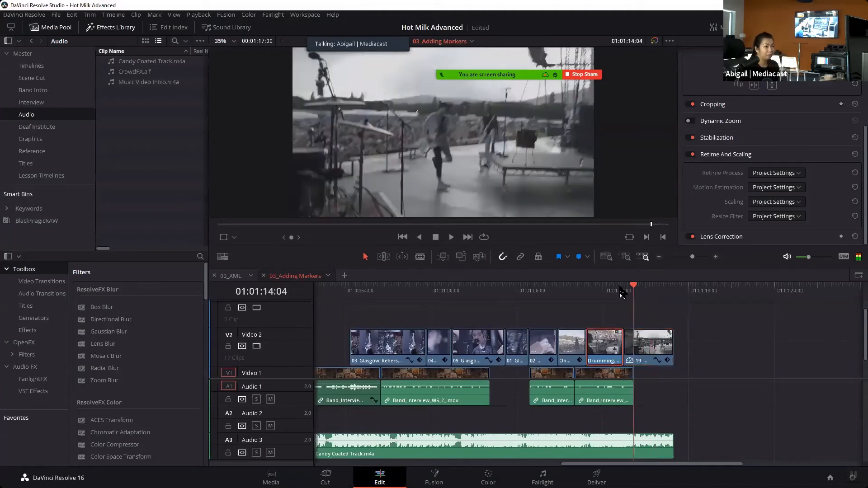
click(624, 287)
click(643, 287)
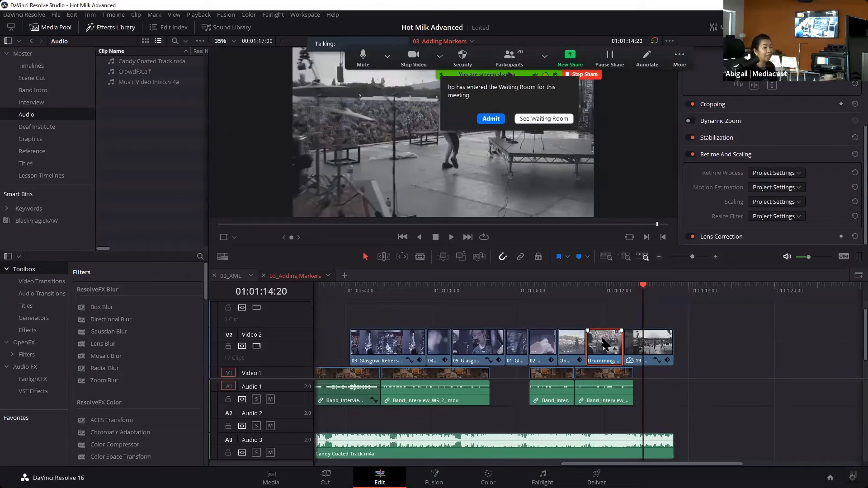
- Move the selected Drumming clip up to Video 3 and display its Retime Controls
key(alt+Up)
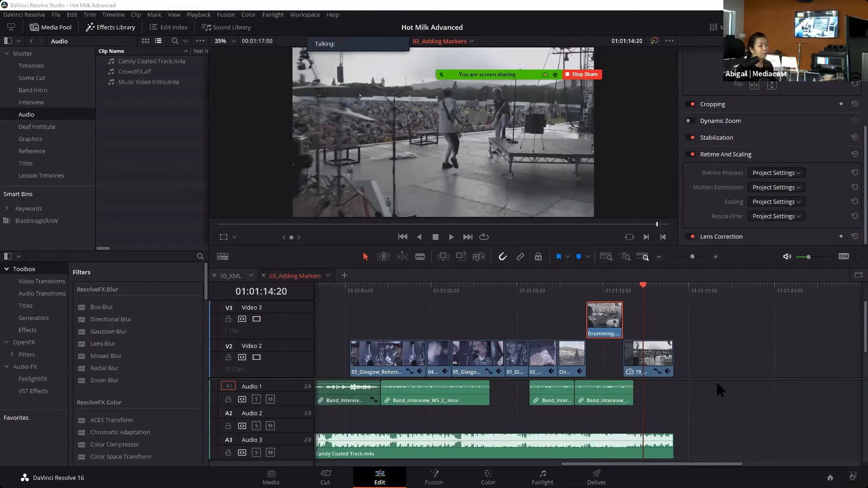
drag(642, 286, 605, 294)
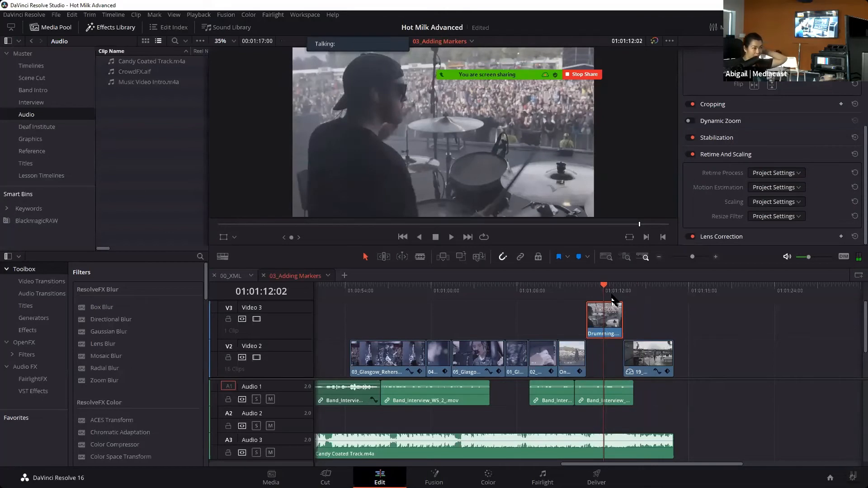
right_click(609, 323)
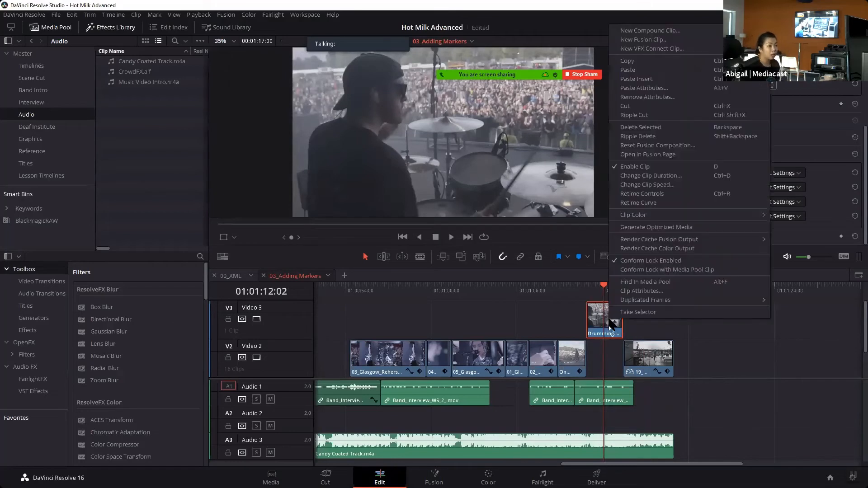
click(641, 194)
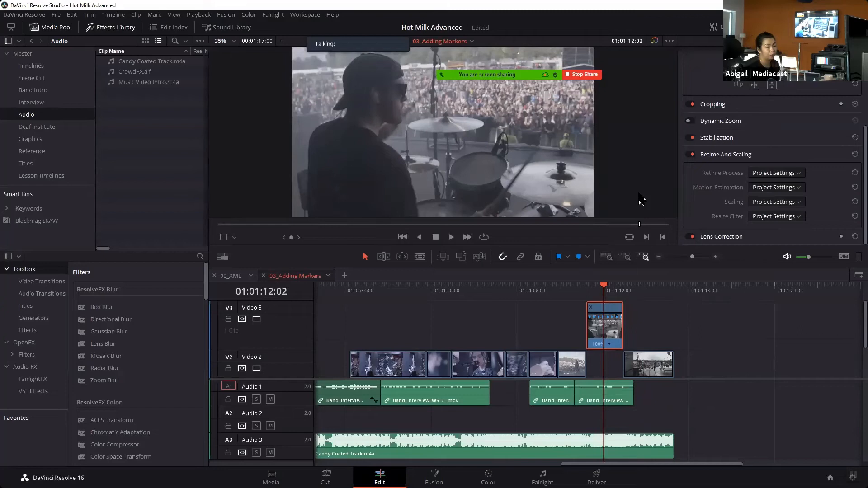
click(692, 257)
click(697, 257)
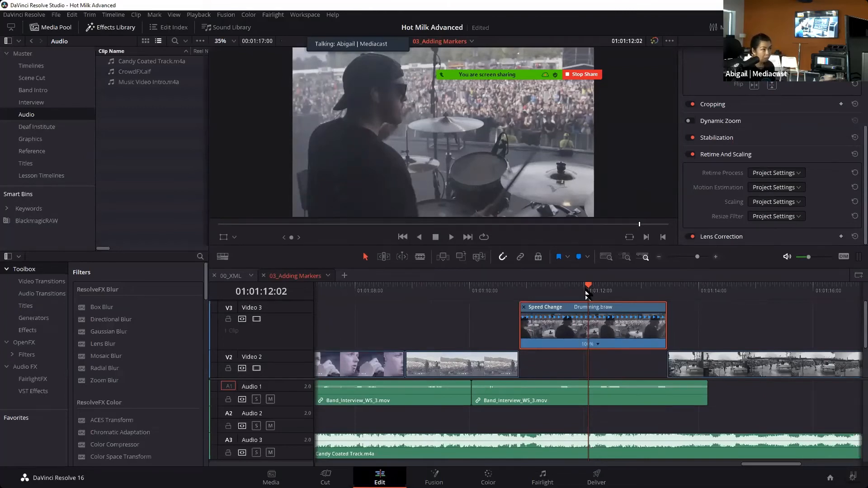
- Add a speed point to the Drumming clip at 01:01:11:08
click(561, 286)
mouse_move(561, 290)
mouse_down()
mouse_move(520, 288)
mouse_move(546, 290)
mouse_up()
click(583, 345)
click(586, 348)
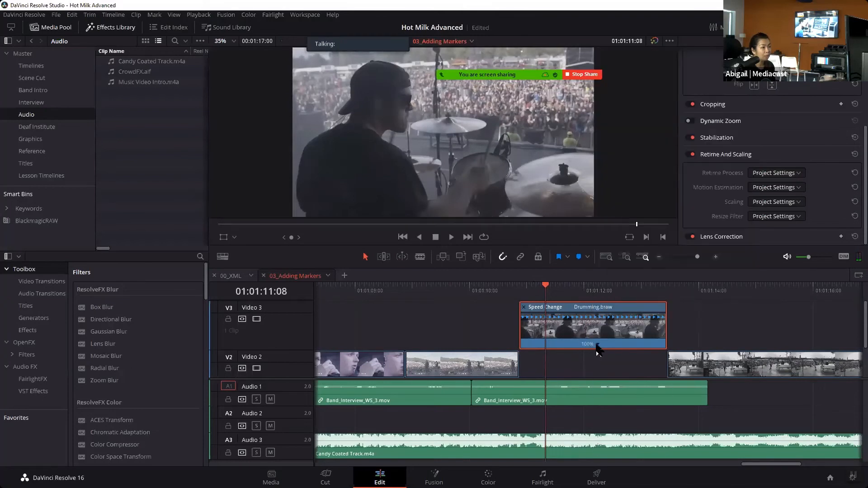
click(589, 346)
click(611, 356)
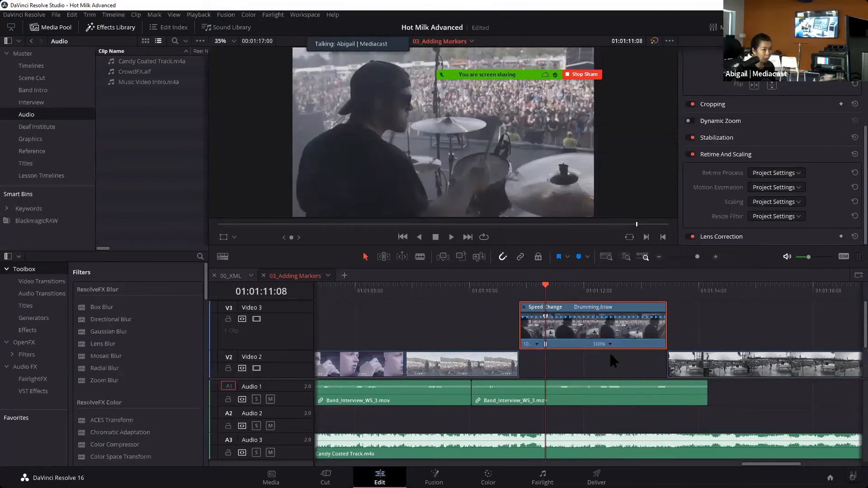
- Add a second speed point near the end of the Drumming clip at 01:01:12:21
click(555, 294)
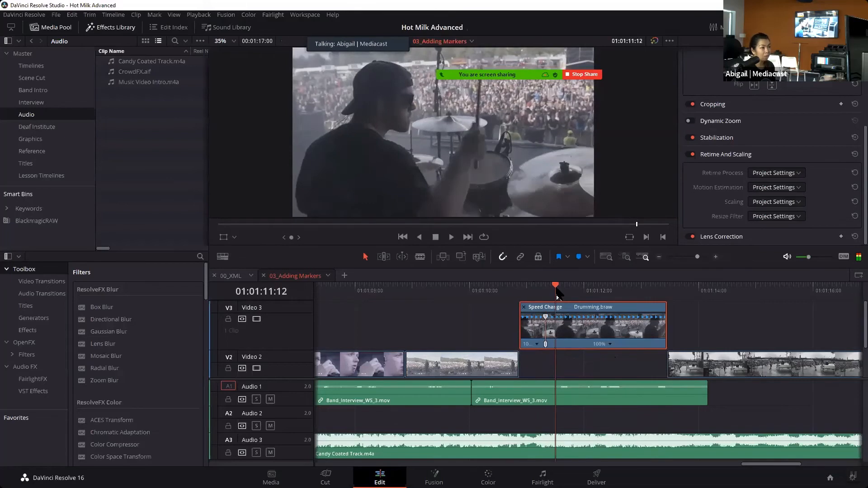
click(708, 292)
click(630, 290)
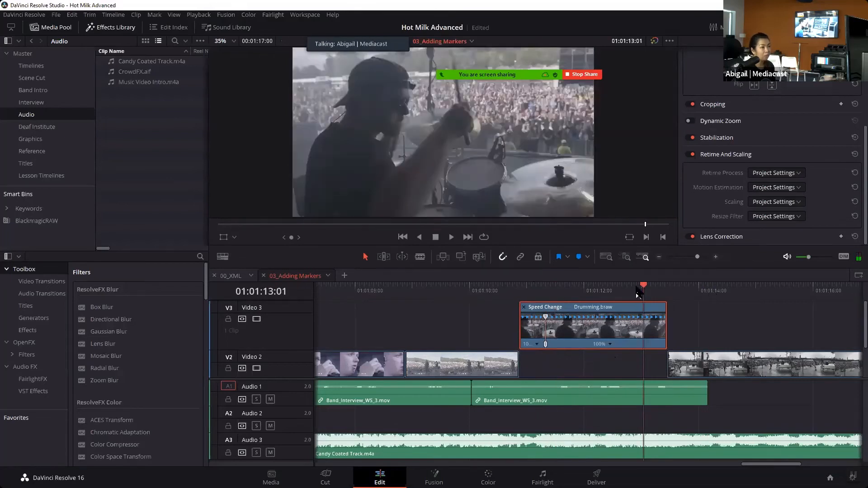
click(634, 292)
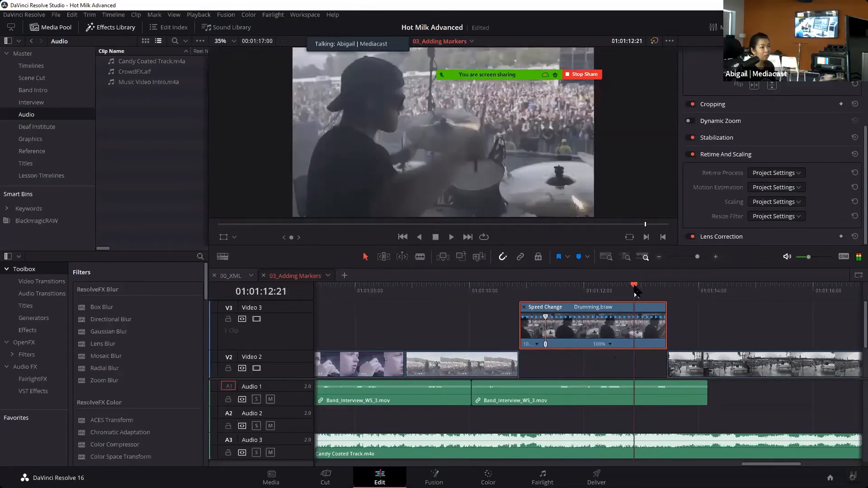
click(610, 345)
click(631, 361)
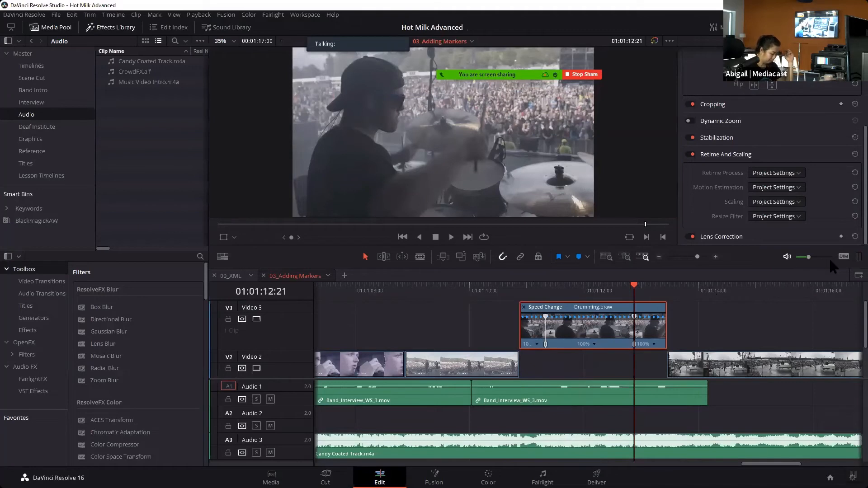
- Set the speed of the Drumming clip's first segment to 150%
click(539, 347)
mouse_move(543, 381)
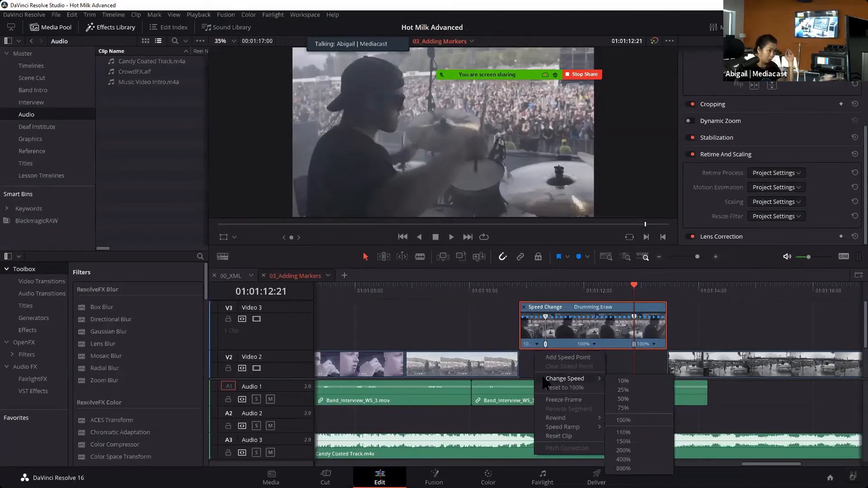
click(623, 441)
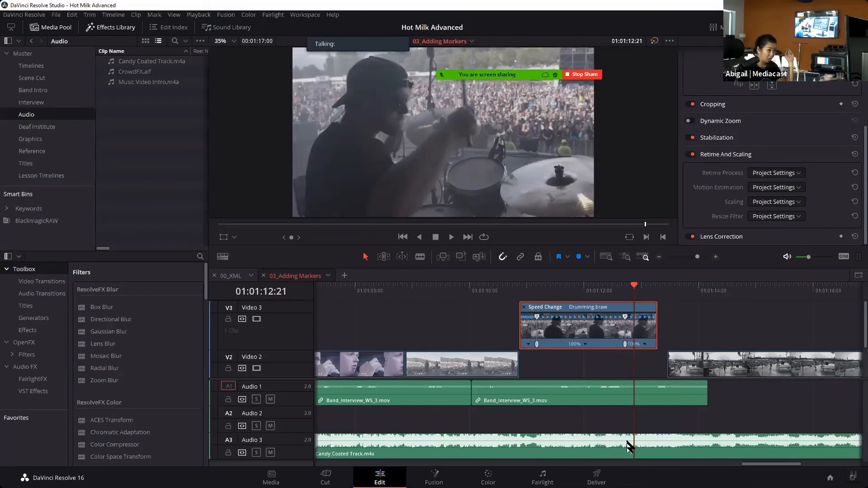
click(528, 345)
mouse_move(547, 381)
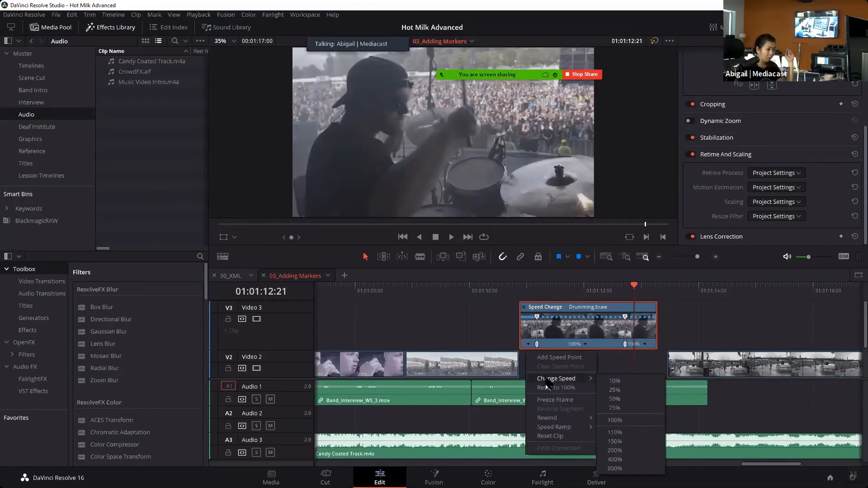
click(617, 439)
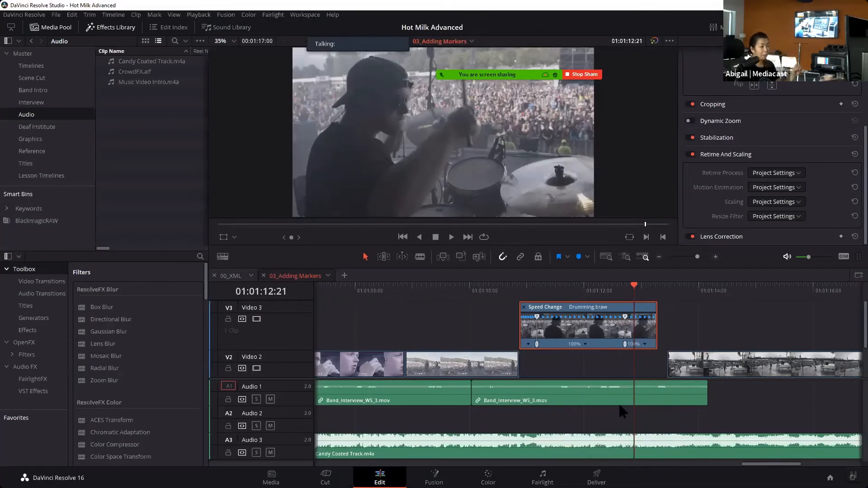
- Set the Drumming clip's middle segment to 400% speed and extend the clip at both ends
click(586, 346)
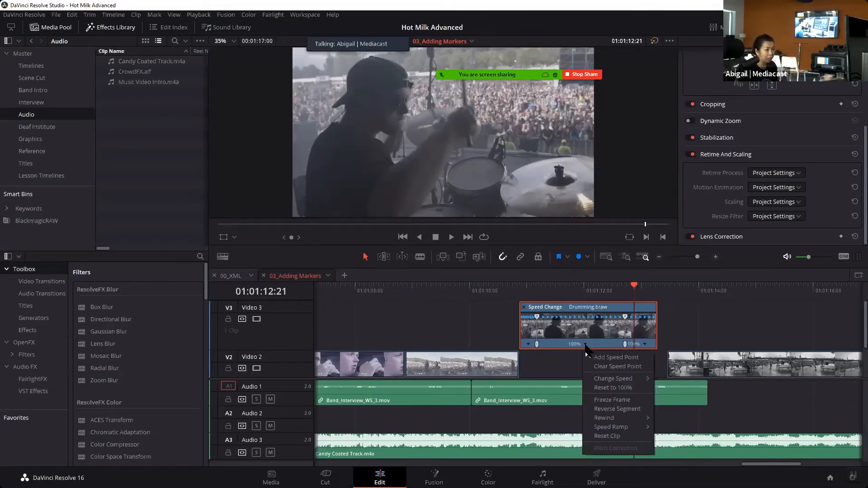
mouse_move(597, 384)
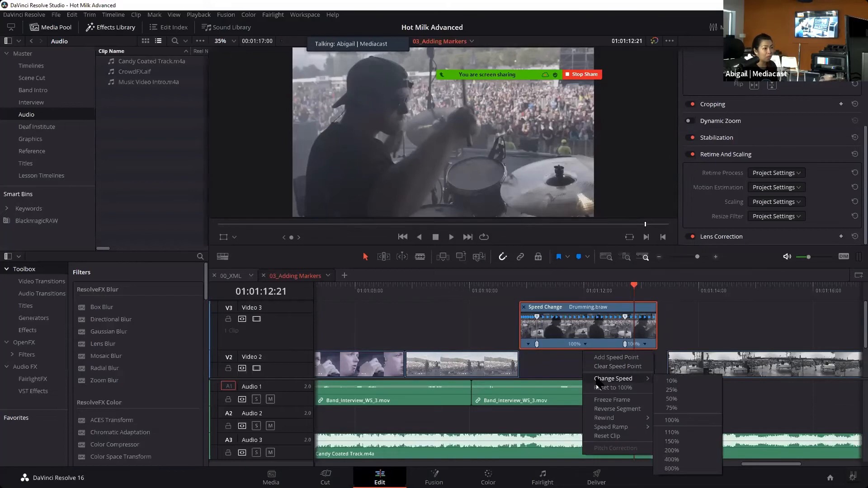
click(671, 459)
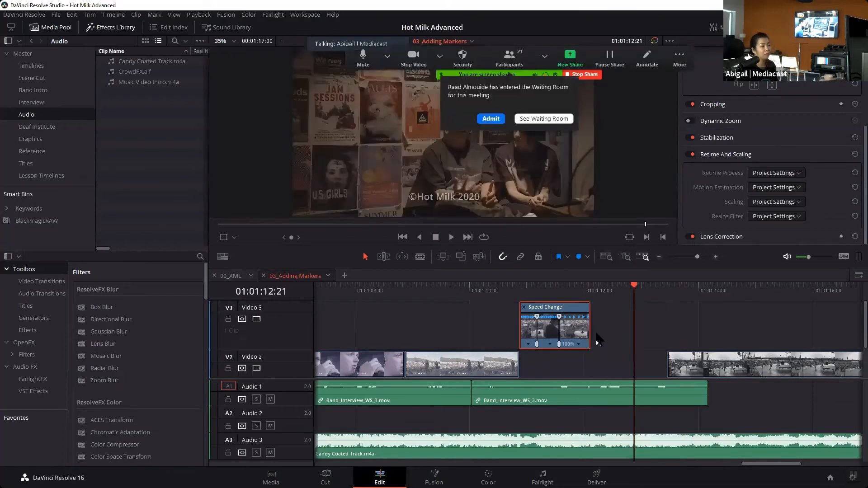
drag(588, 323, 642, 329)
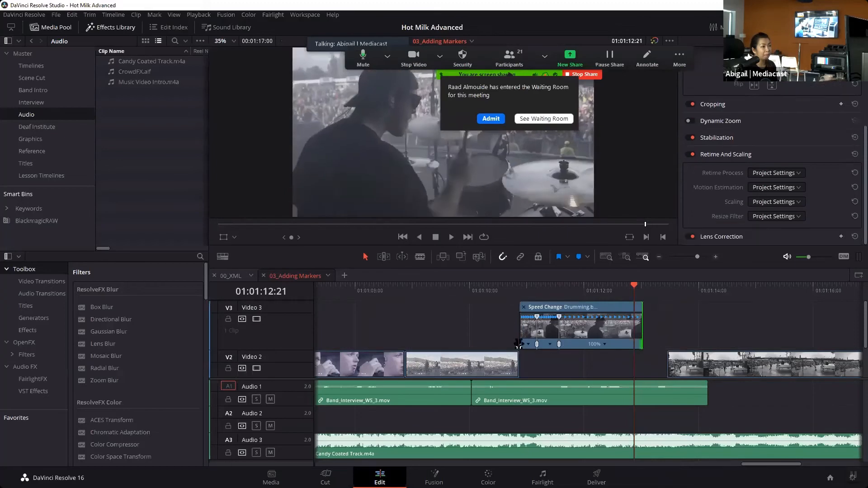
drag(520, 335, 482, 337)
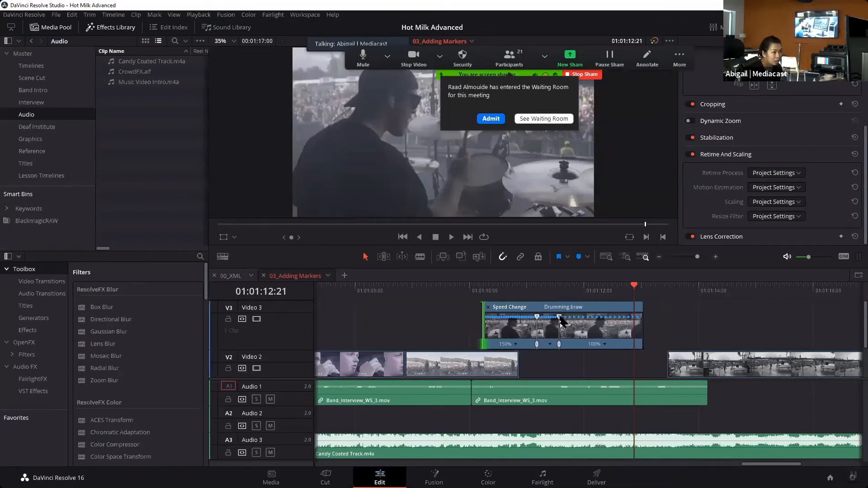
- Stretch the middle segment with its second speed point to about 228%, and set its speed back to 400%
drag(562, 317, 578, 316)
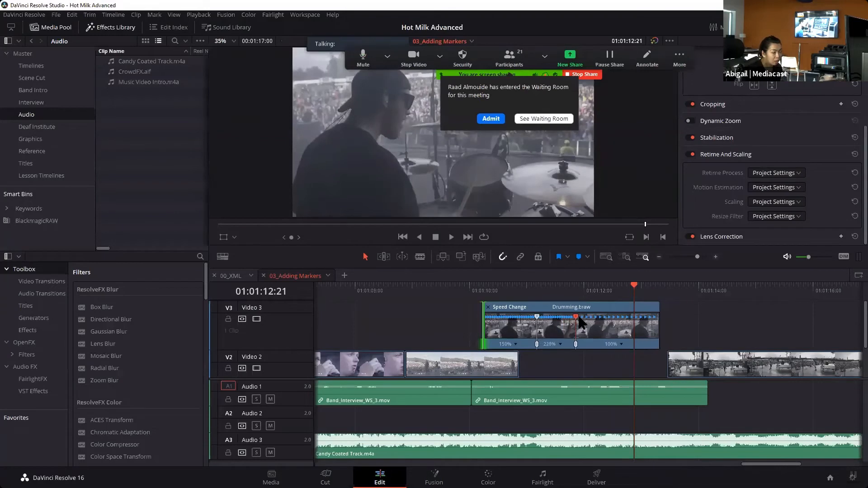
click(559, 345)
mouse_move(593, 379)
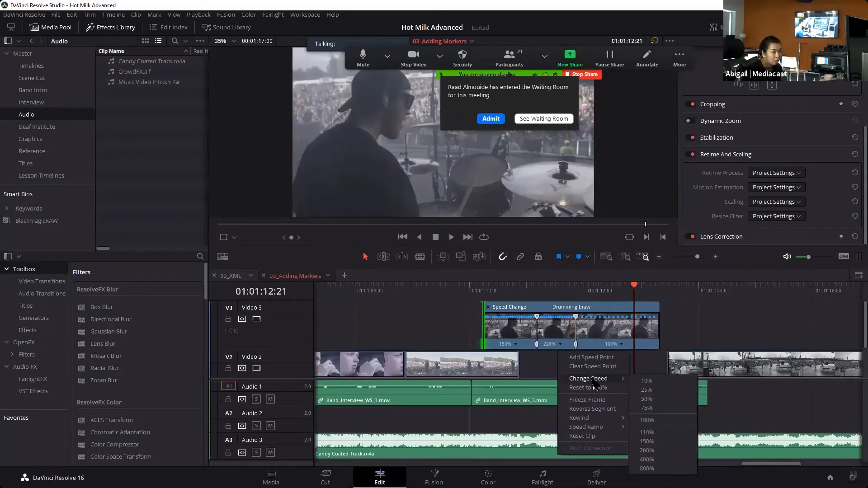
click(651, 462)
- Move the Drumming clip on Video 3 to end where the next Video 2 clip begins, and play it
drag(557, 309, 581, 309)
click(509, 292)
key(space)
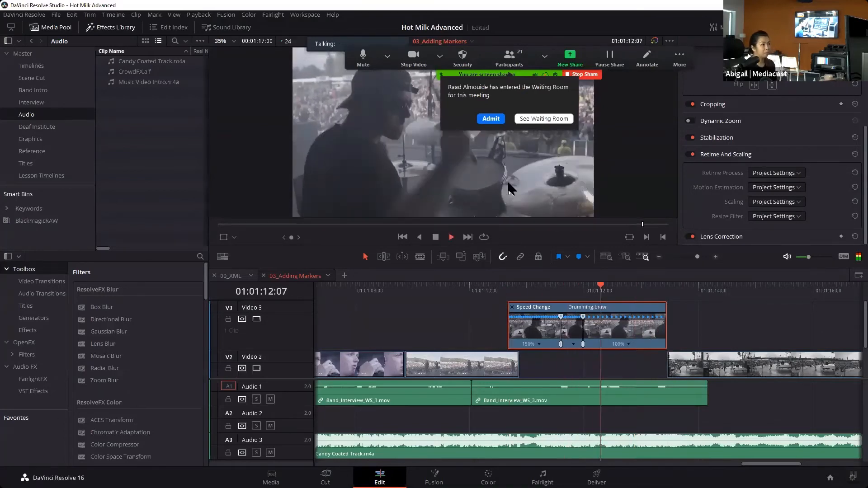
key(space)
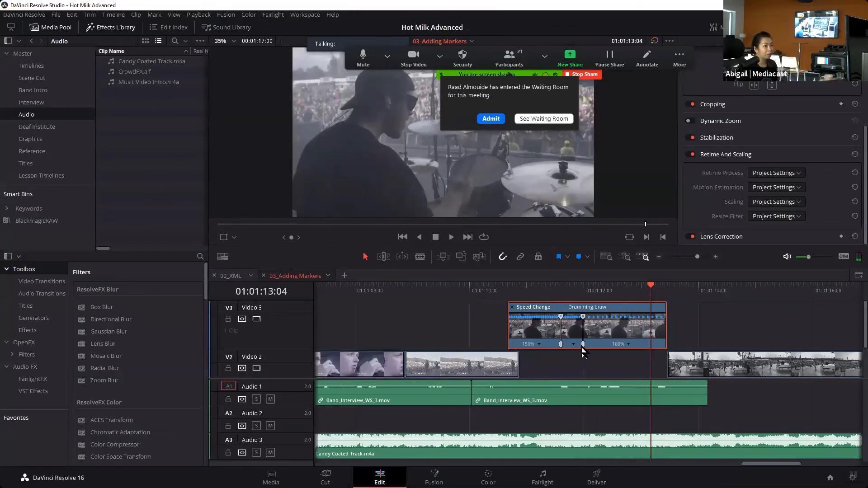
- Include more footage in the 400% segment with its second speed point, and extend and shift the clip to fill the Video 2 gap
drag(586, 348, 594, 350)
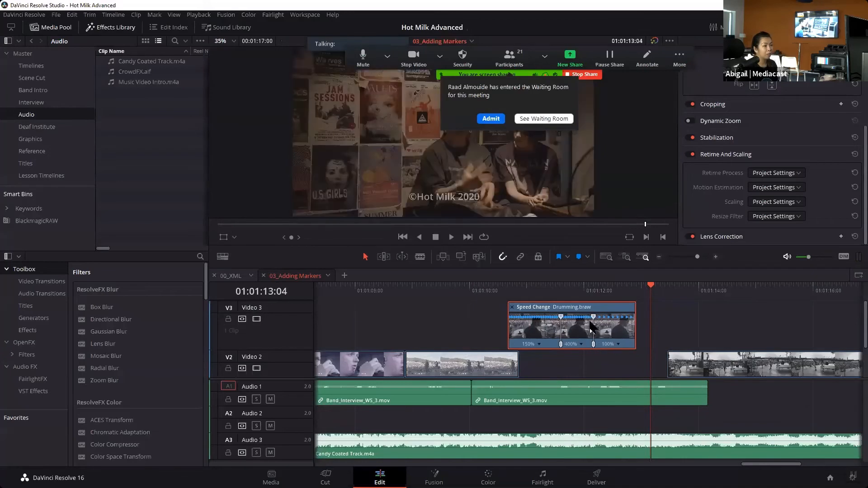
drag(506, 319, 502, 321)
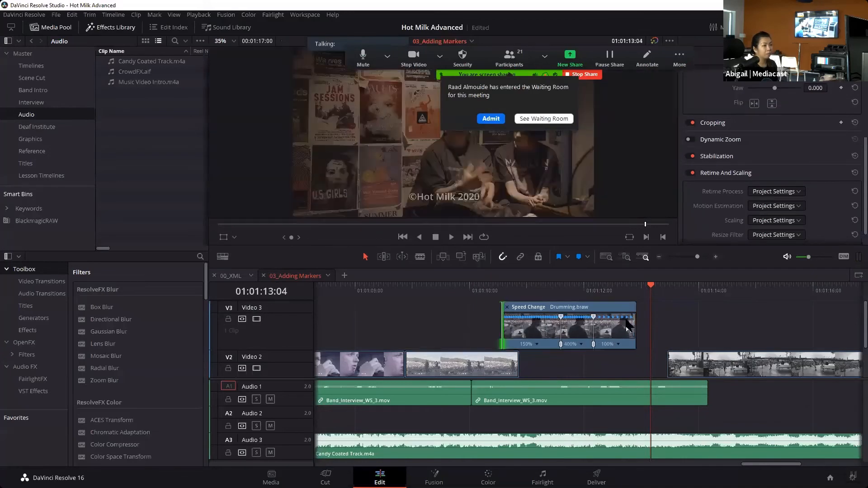
drag(633, 316, 648, 316)
drag(590, 312, 606, 313)
- Play the Drumming clip from its start and replay its speed changes into the following stage clip
click(523, 292)
key(space)
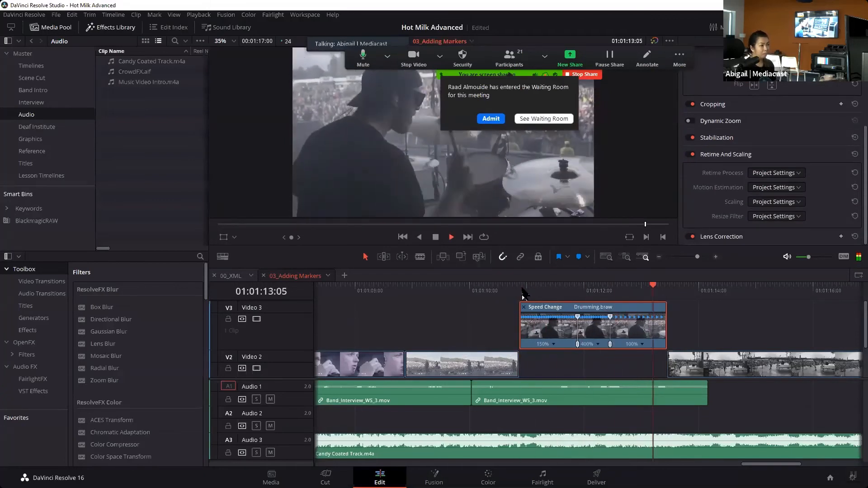
key(space)
drag(582, 294, 561, 291)
key(space)
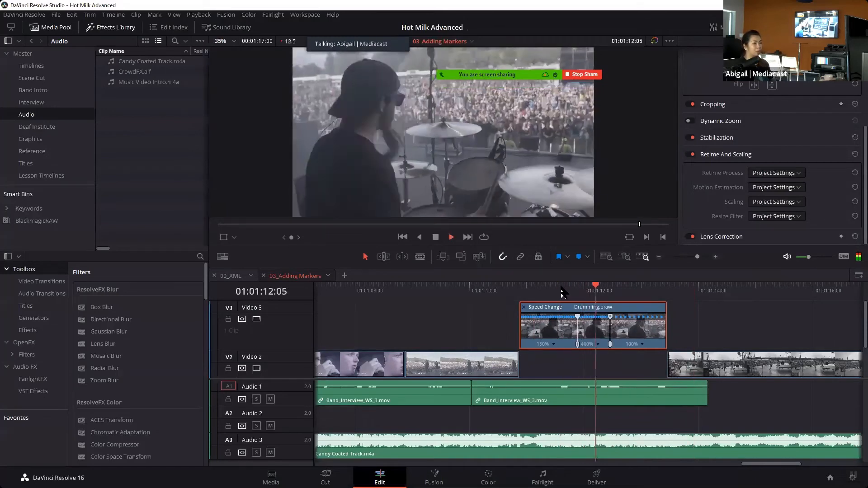
key(space)
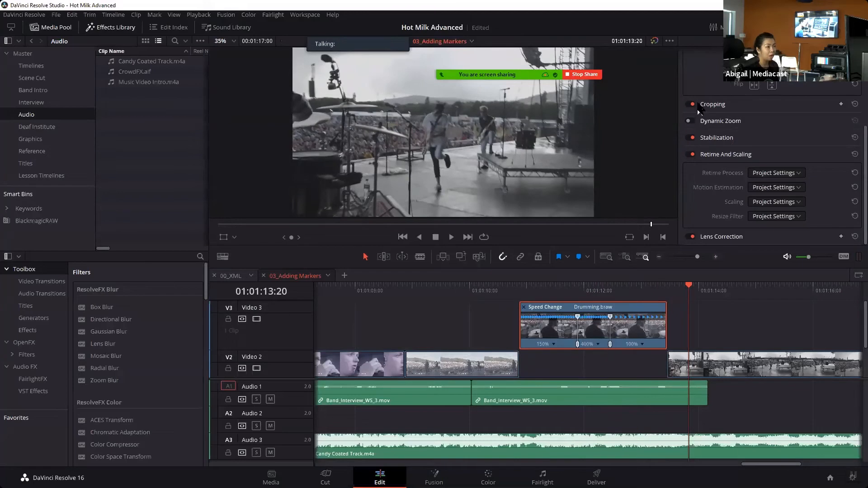
- Open the Drumming clip's Retime Curve and add the Retime Speed curve to its display
right_click(619, 326)
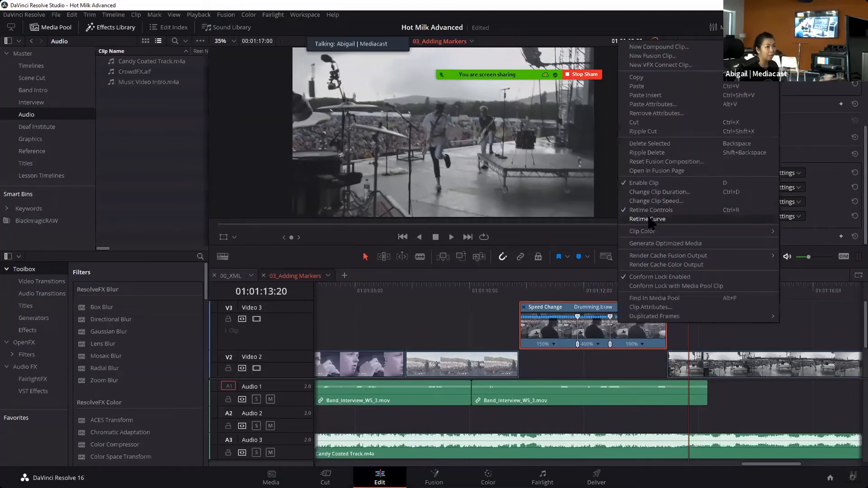
click(648, 219)
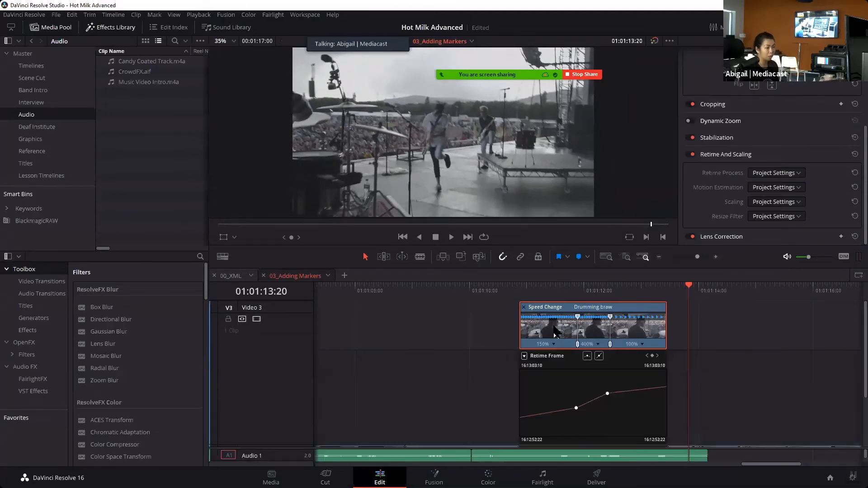
click(524, 357)
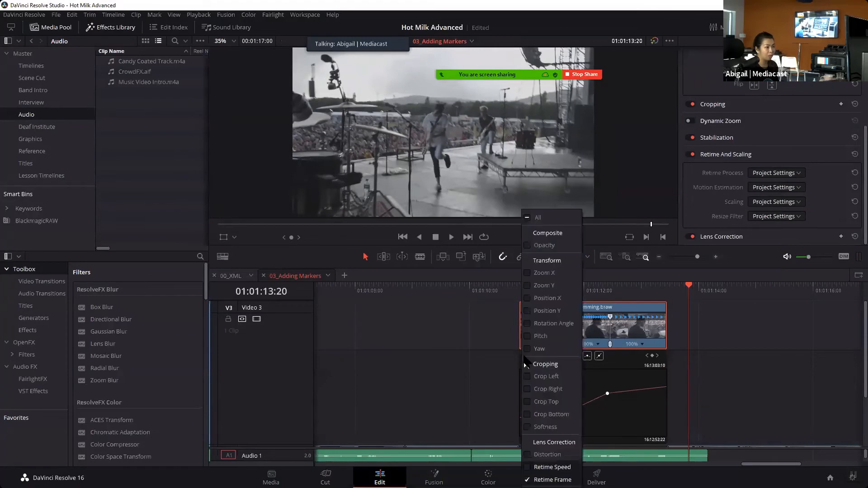
click(555, 469)
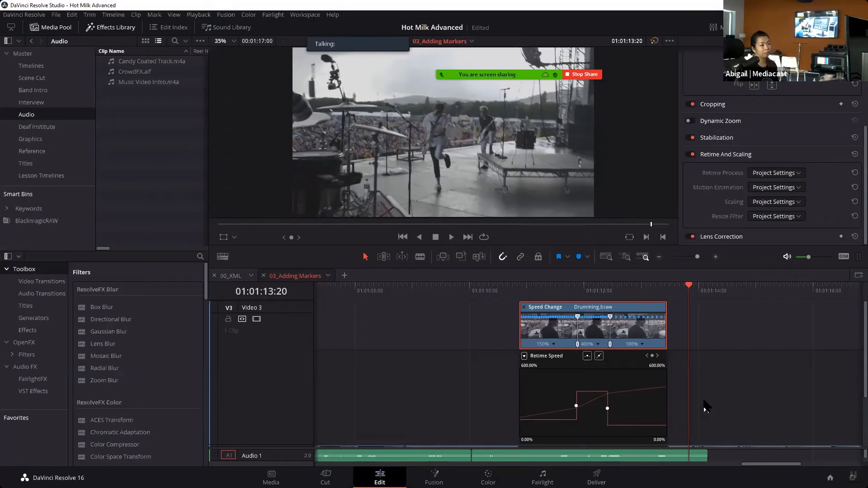
- Shift the Retime Speed keyframes slightly along the Drumming clip and smooth both into Bezier curves
drag(577, 406, 612, 409)
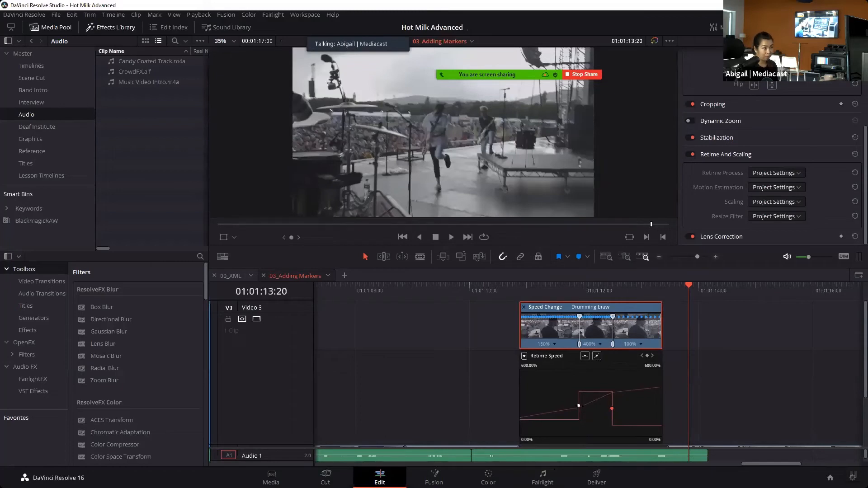
click(578, 406)
click(597, 356)
click(611, 408)
click(585, 356)
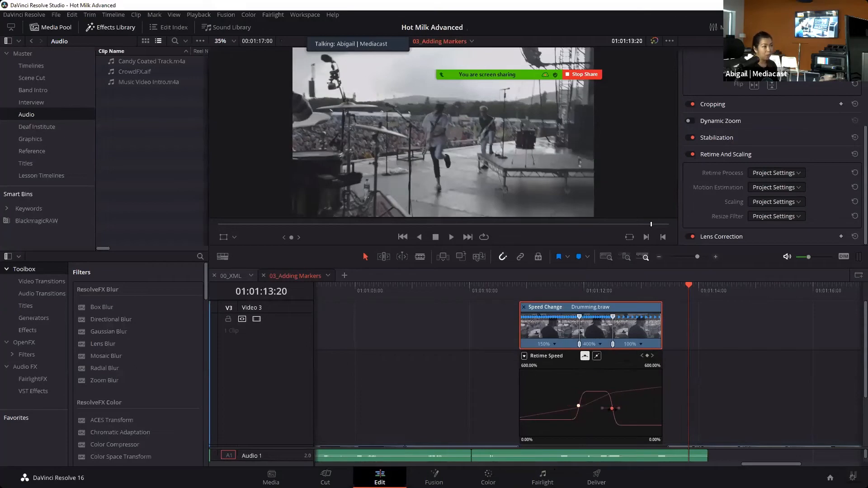
- Adjust the Bezier handles of the Drumming clip's second Retime Speed keyframe and shift both speed keyframes slightly earlier
click(618, 407)
drag(612, 408, 613, 408)
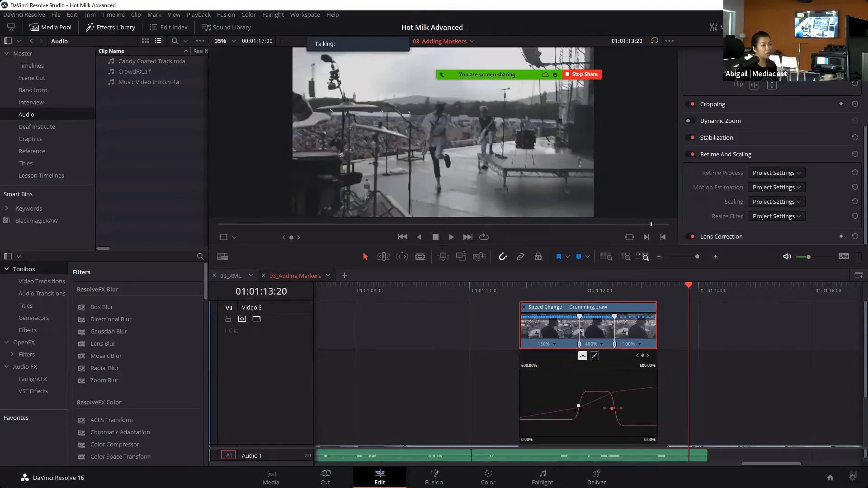
click(526, 413)
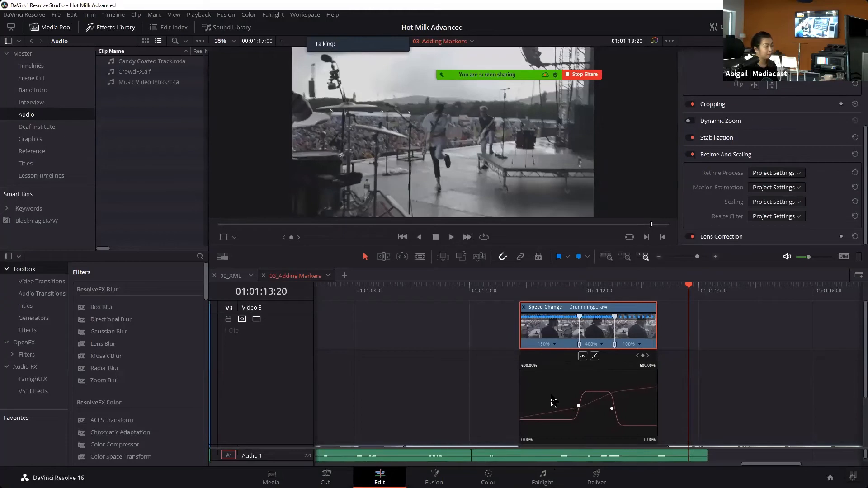
drag(574, 406, 605, 408)
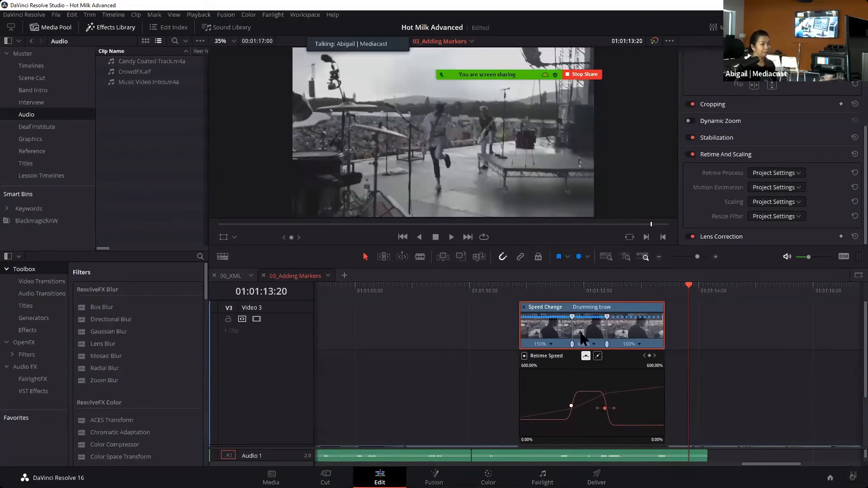
- Play the Drumming clip from its start into the following stage clip to review the smoothed speed ramp
click(515, 296)
key(space)
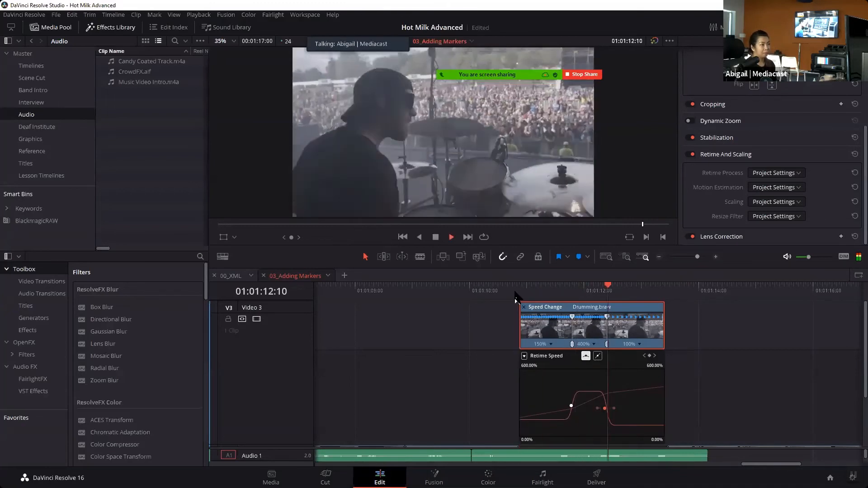
key(space)
mouse_move(605, 408)
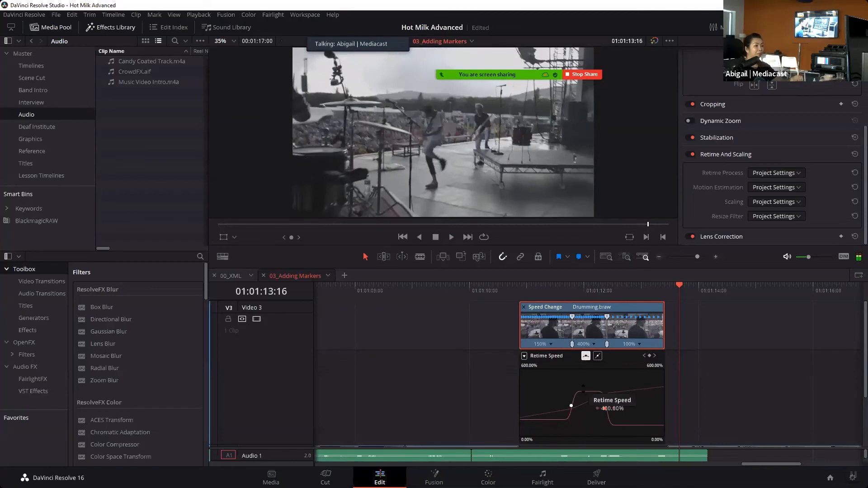
- Hide the Drumming clip's Retime Controls and close its Retime Curve
click(524, 355)
click(611, 367)
key(ctrl+r)
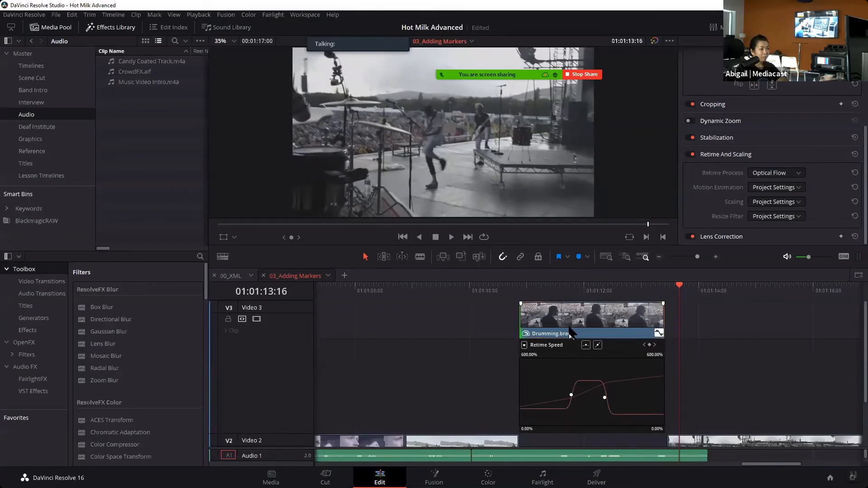
click(524, 345)
click(468, 335)
click(568, 354)
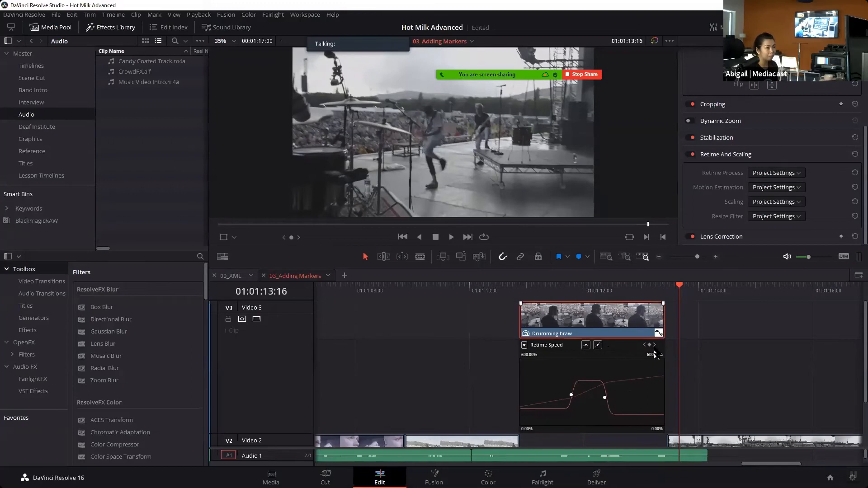
click(658, 333)
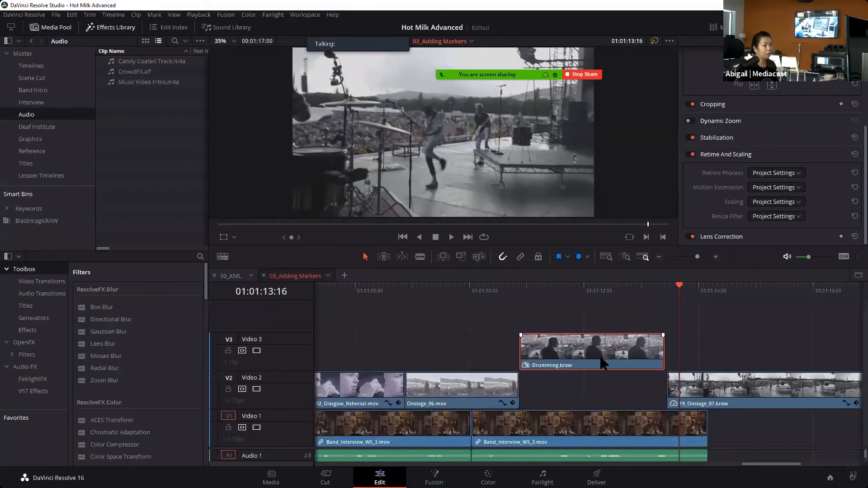
- Extend the Drumming clip's end to fill the gap and move it down to Video 2, playing back the result
drag(663, 350, 666, 350)
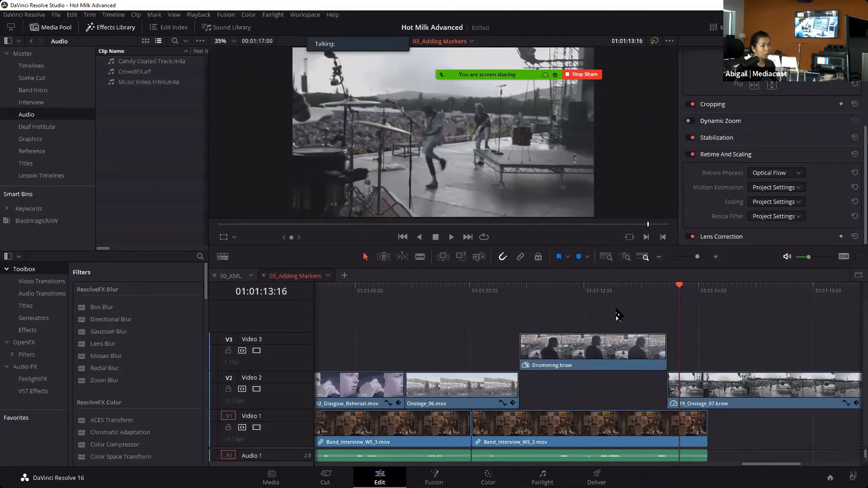
click(589, 367)
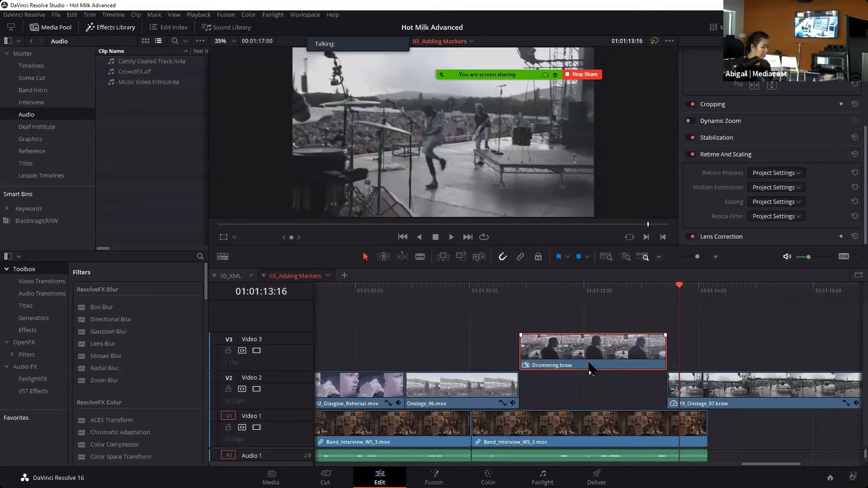
key(alt+Down)
click(552, 296)
key(space)
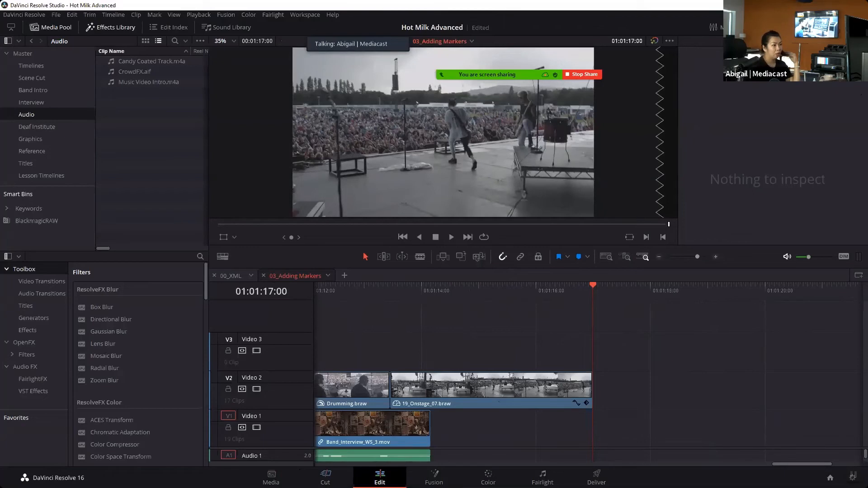
- Select the two Scroll titles at the beginning of the timeline, and open the 08_Fusion Titles timeline
drag(690, 466, 313, 442)
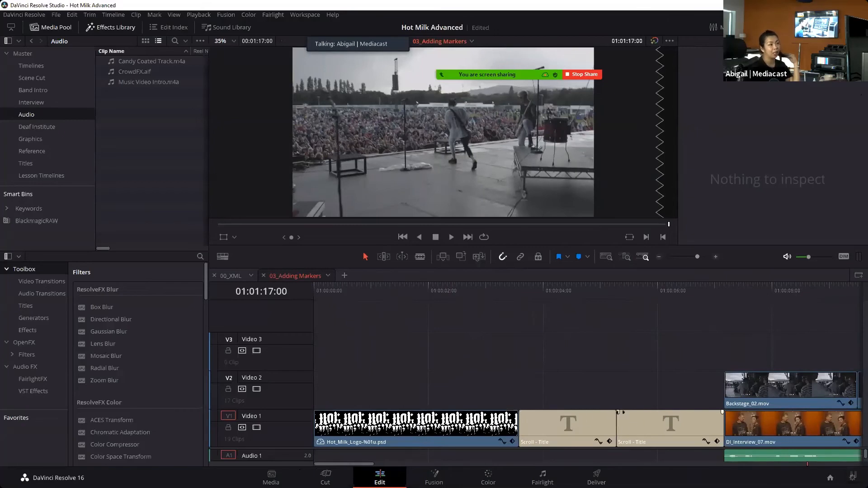
drag(582, 390, 676, 431)
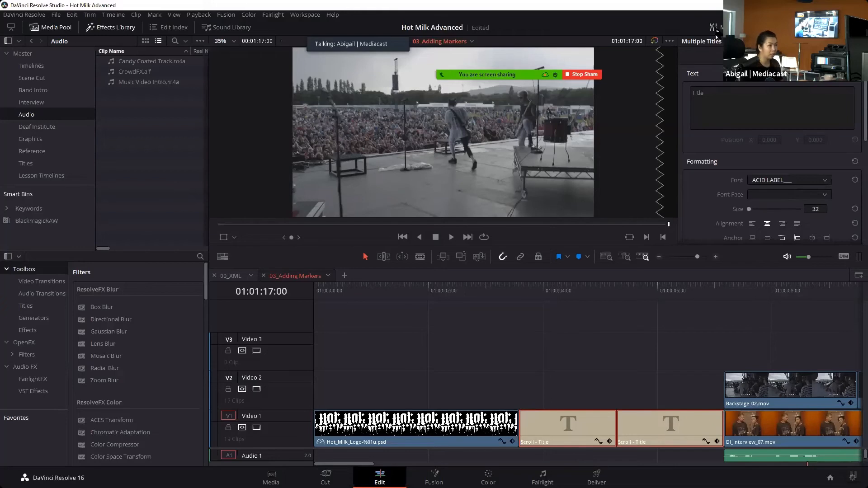
click(457, 43)
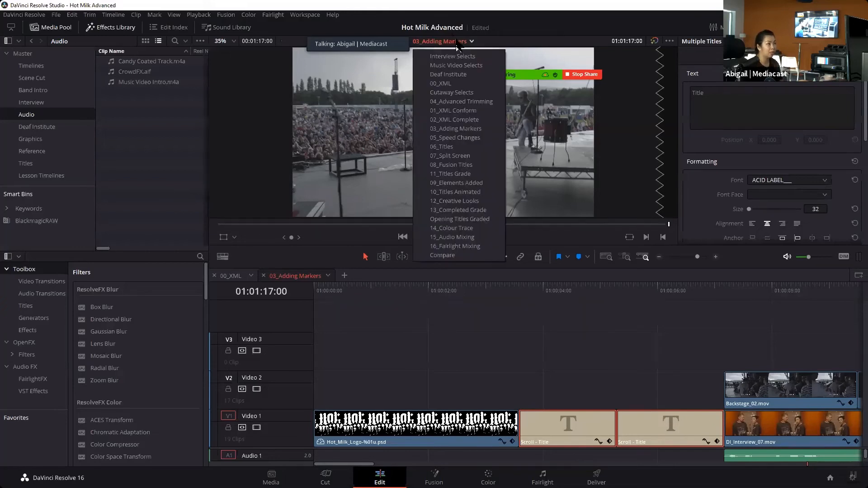
click(454, 166)
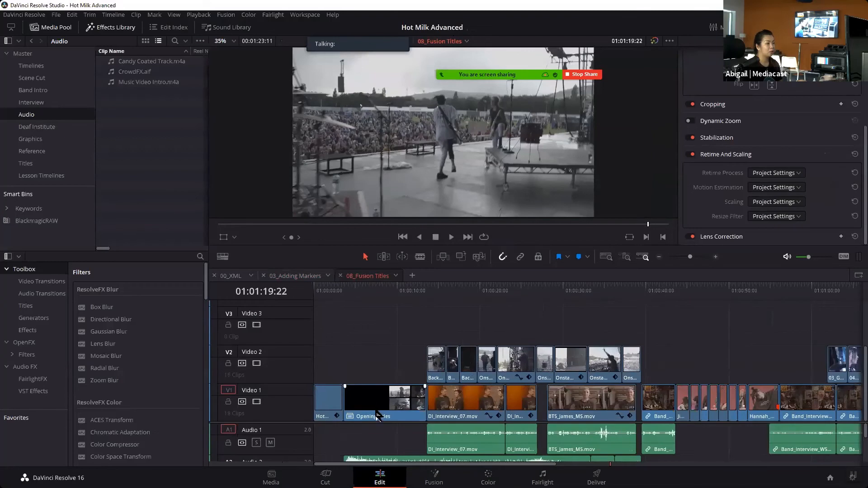
- Decompose the Opening Titles compound clip in place on Video 1 and play its layered intro clips
right_click(377, 415)
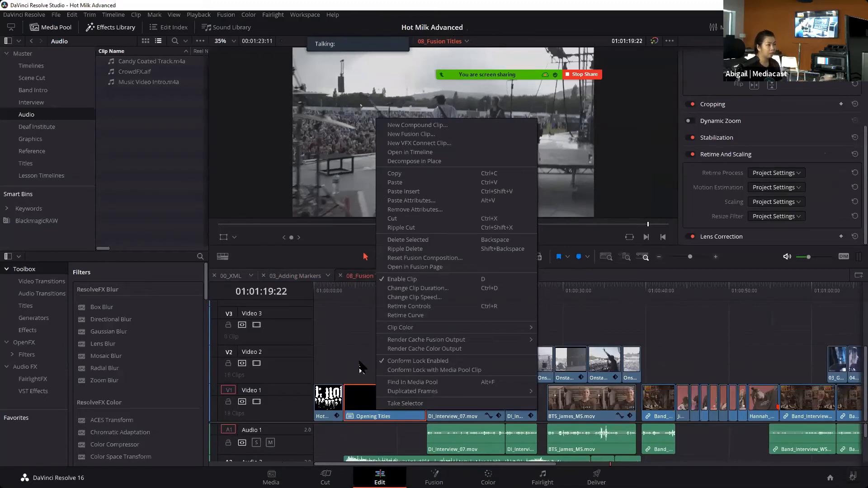
click(362, 412)
right_click(361, 412)
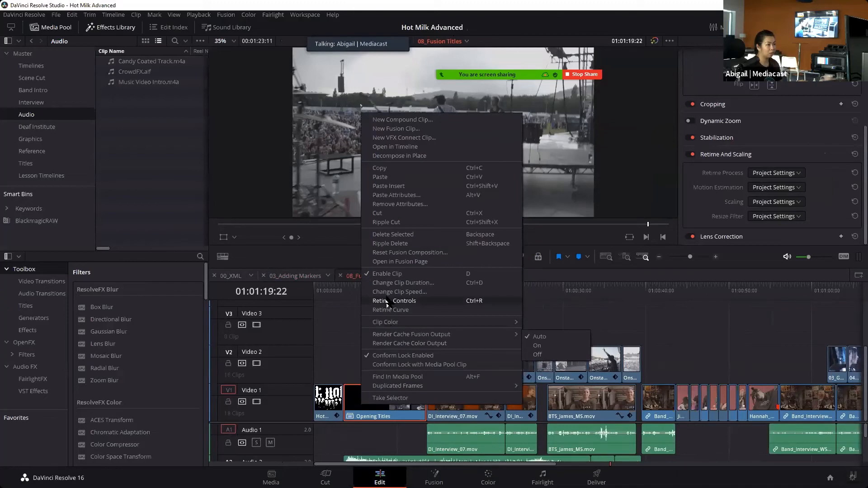
mouse_move(378, 391)
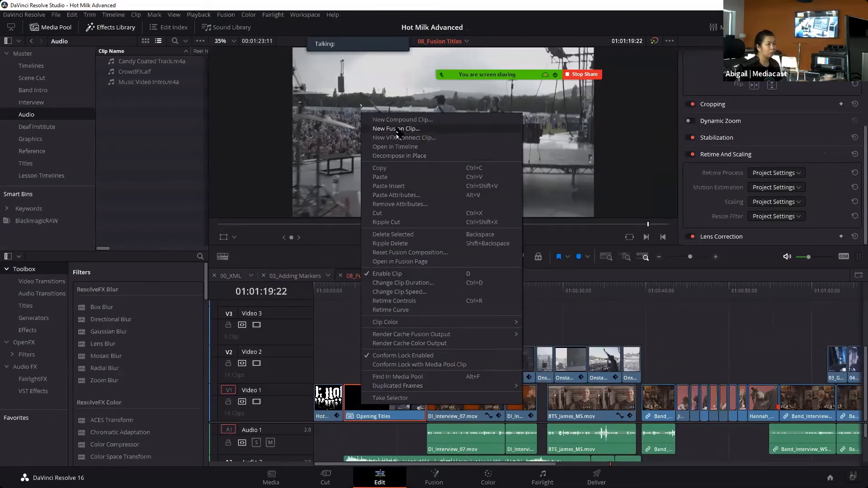
click(399, 155)
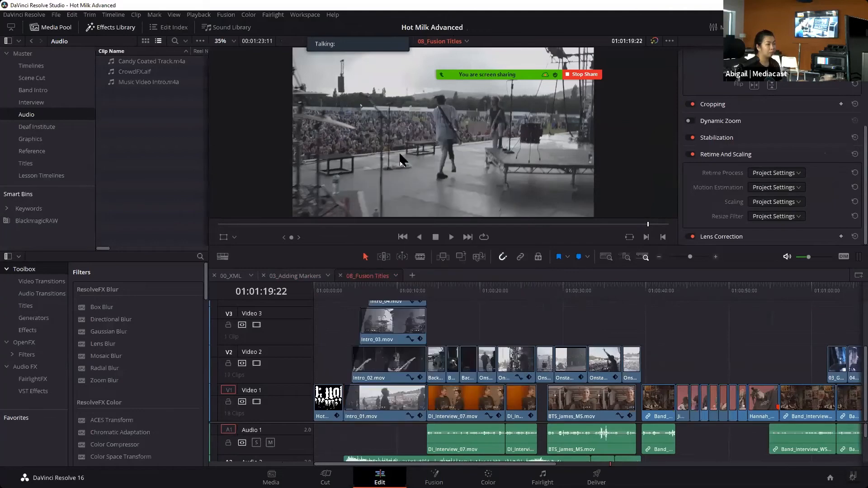
click(351, 292)
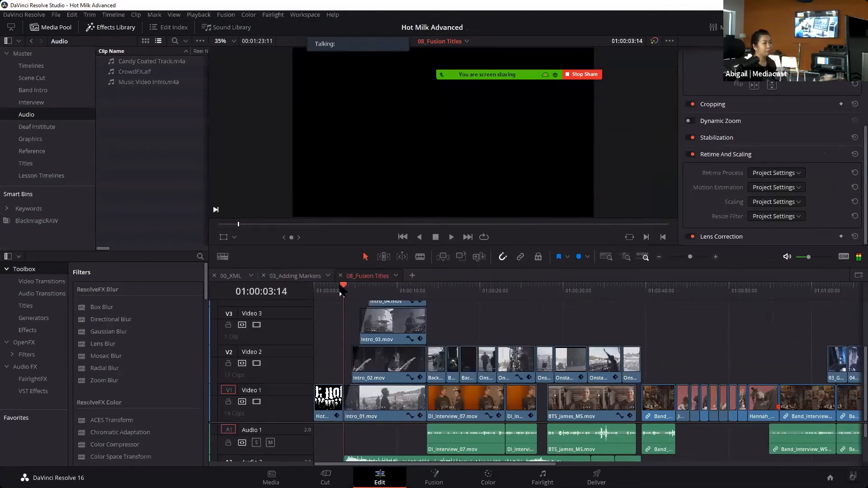
key(space)
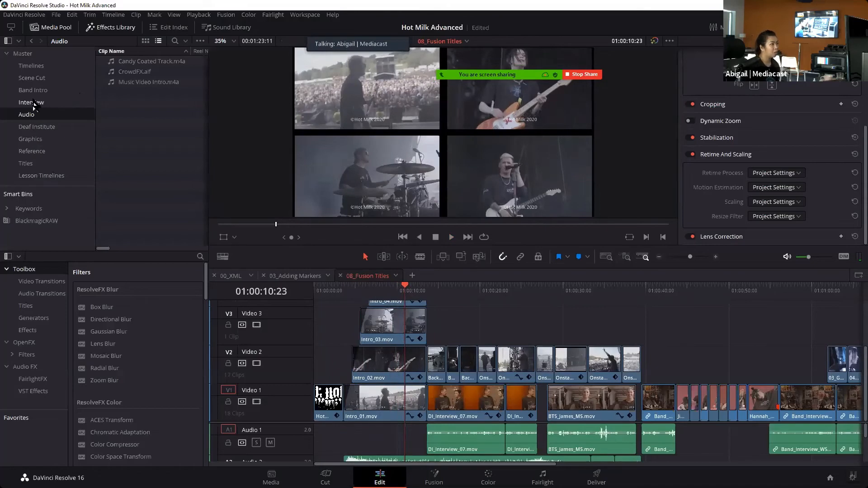
- Browse the Band Intro and Deaf Institute bins, and open the Hot Milk Advanced Trainer project
click(37, 92)
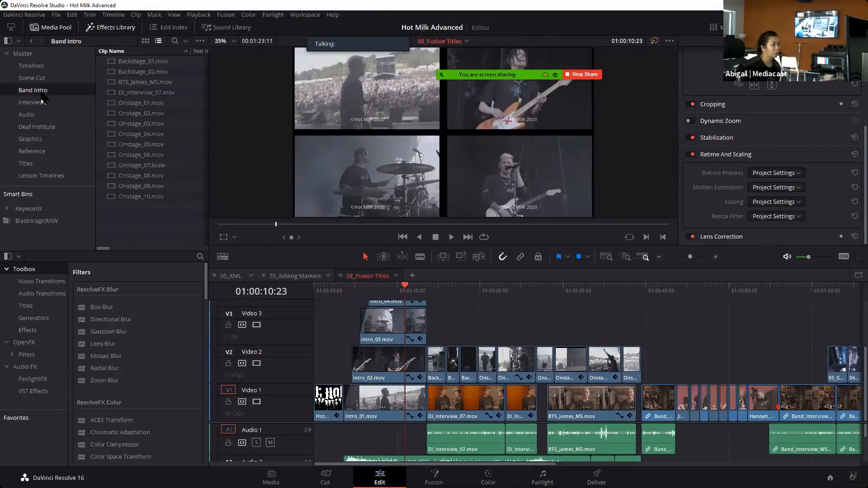
click(36, 127)
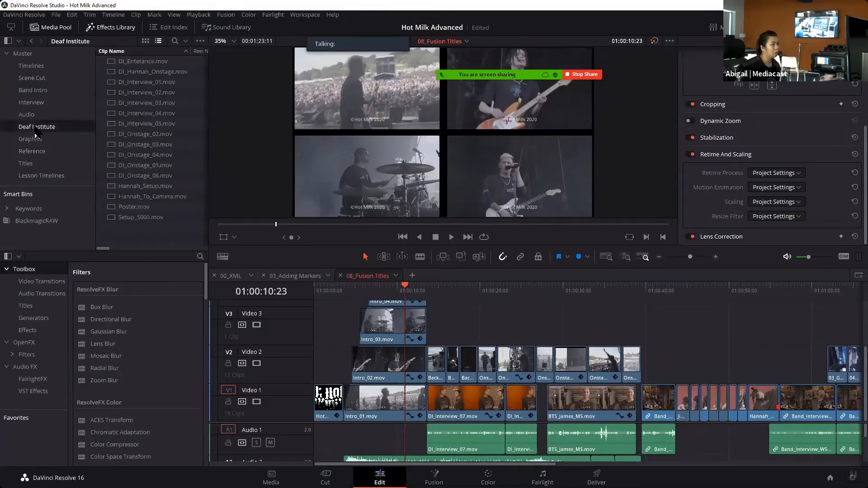
click(34, 91)
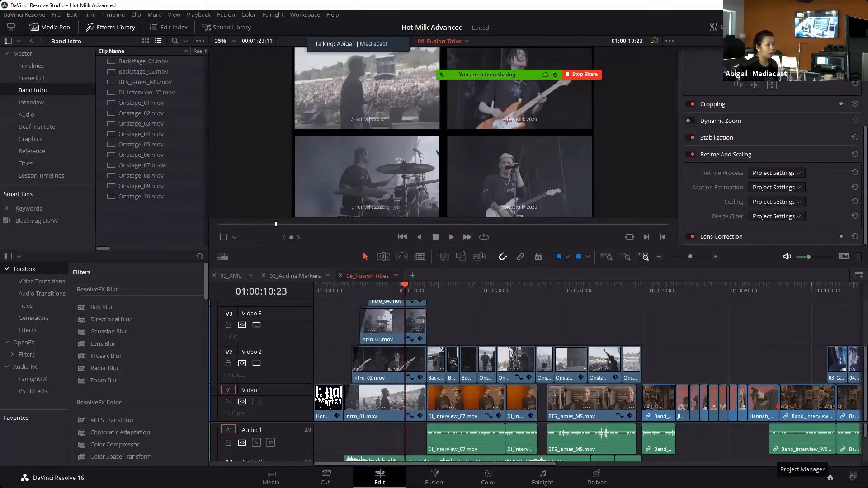
click(829, 478)
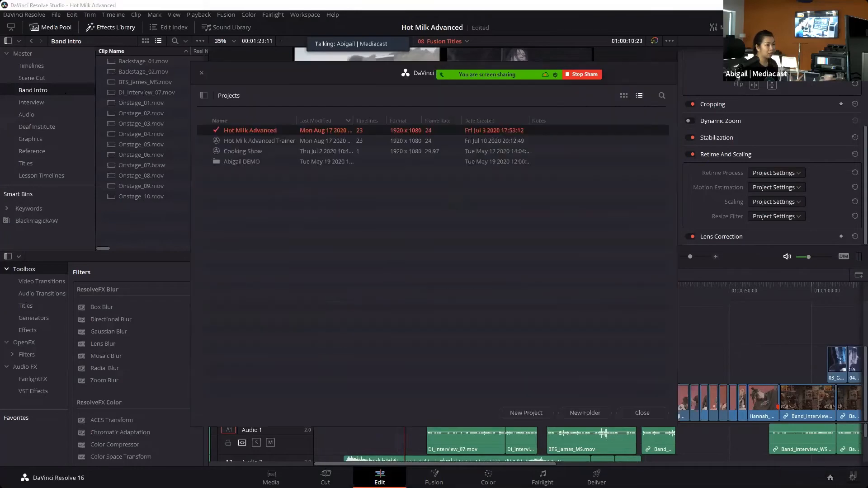
click(257, 141)
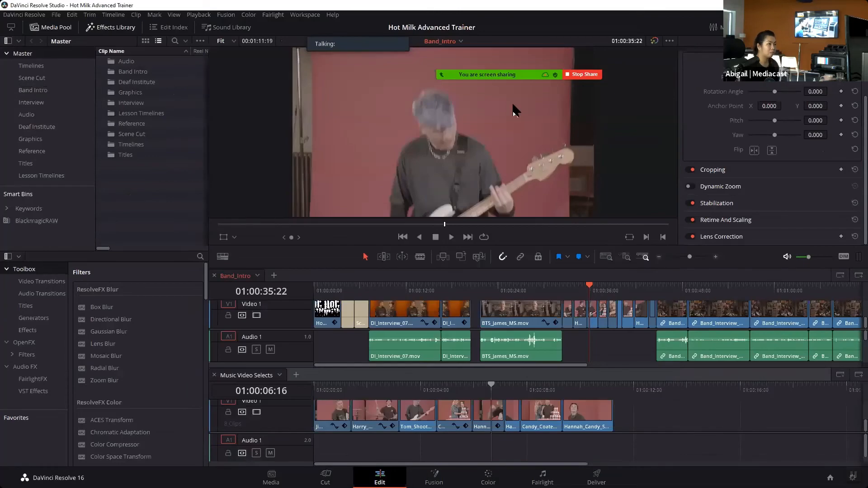
- Open the 06_Titles timeline at its beginning and close the stacked Music Video Selects timeline
click(460, 41)
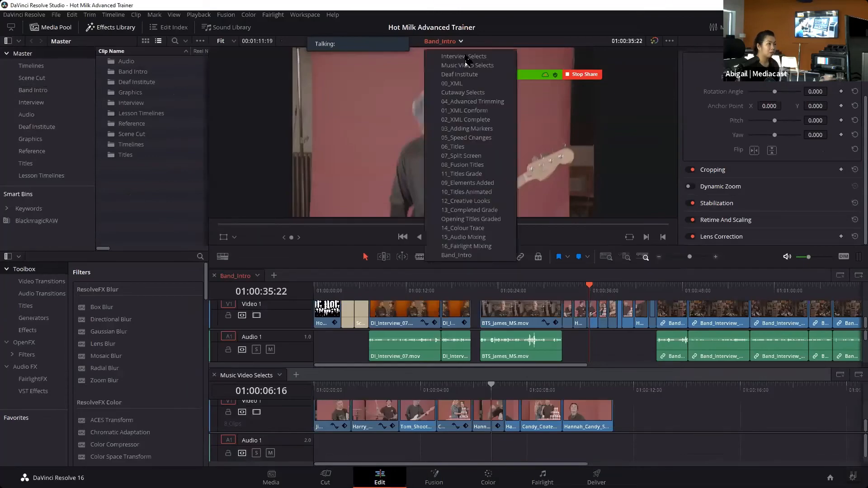
click(465, 151)
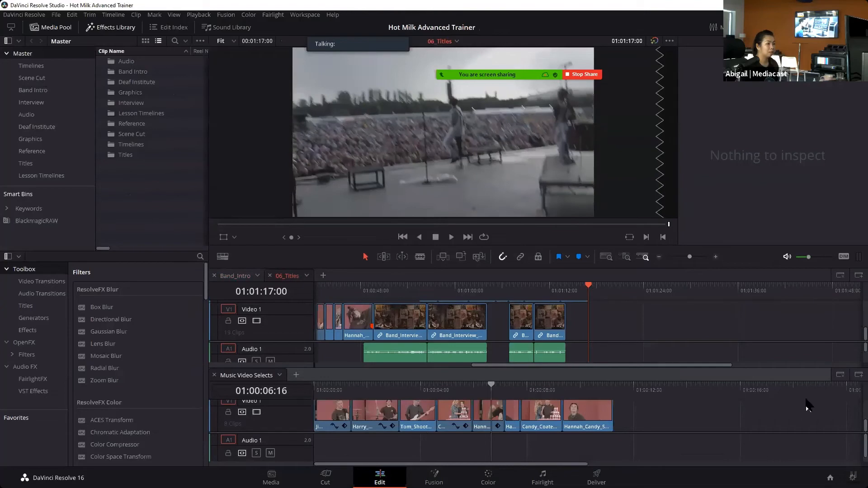
click(839, 375)
drag(532, 465, 328, 463)
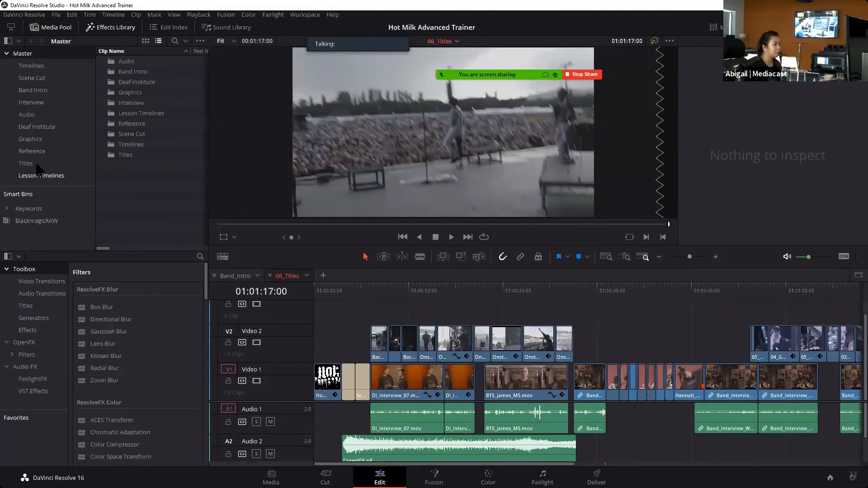
- Find the intro clips by looking through the BlackmagicRAW and Lesson Timelines bins and opening the Titles bin
click(22, 222)
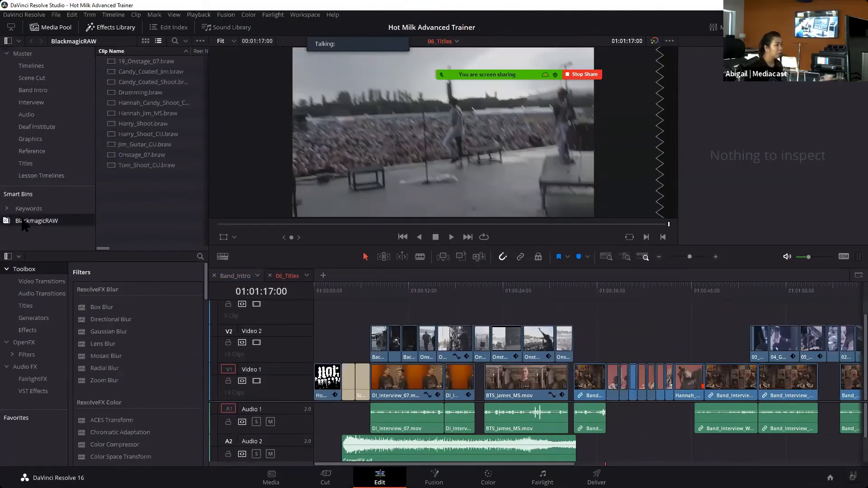
click(33, 175)
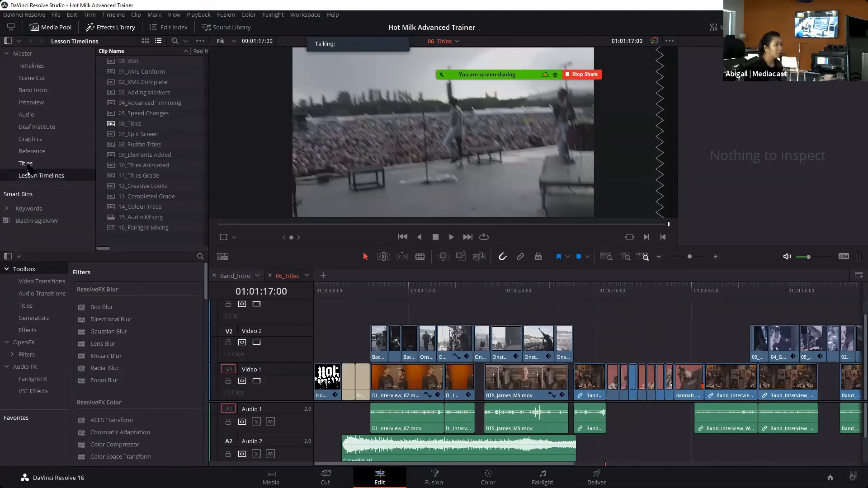
click(27, 164)
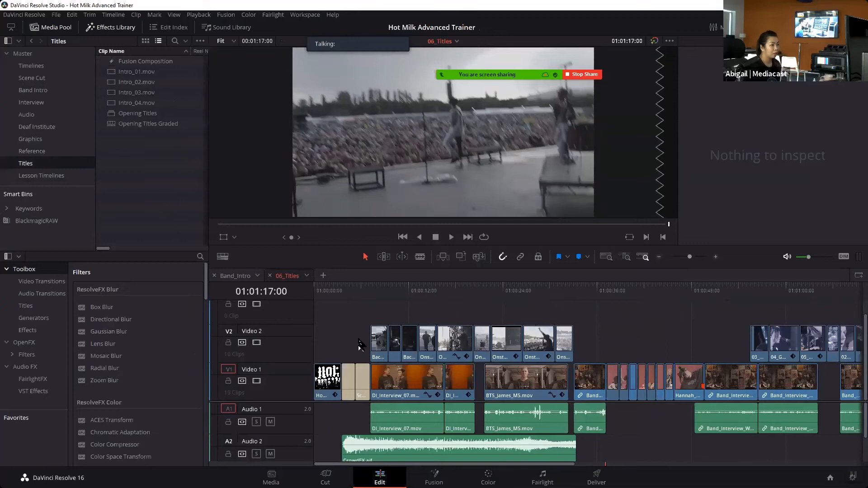
- Place the playhead at the start of the first DI_Interview_07.mov clip and delete the two Scroll titles on Video 1
click(368, 287)
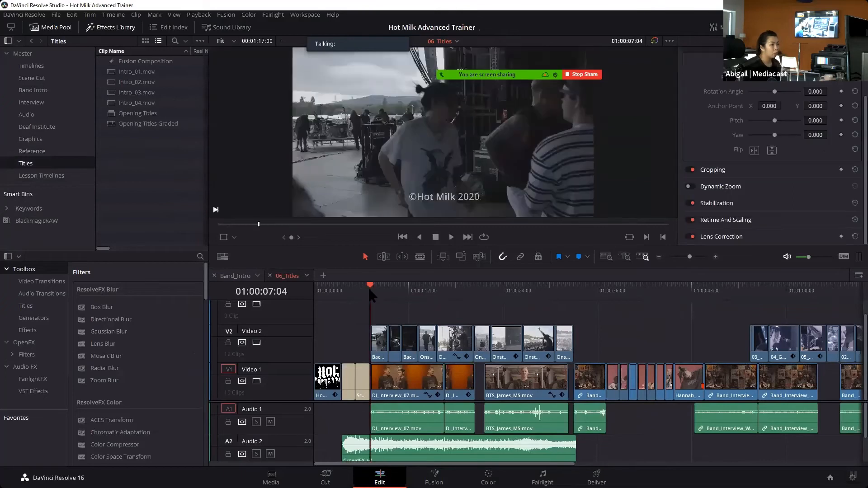
drag(349, 358, 366, 397)
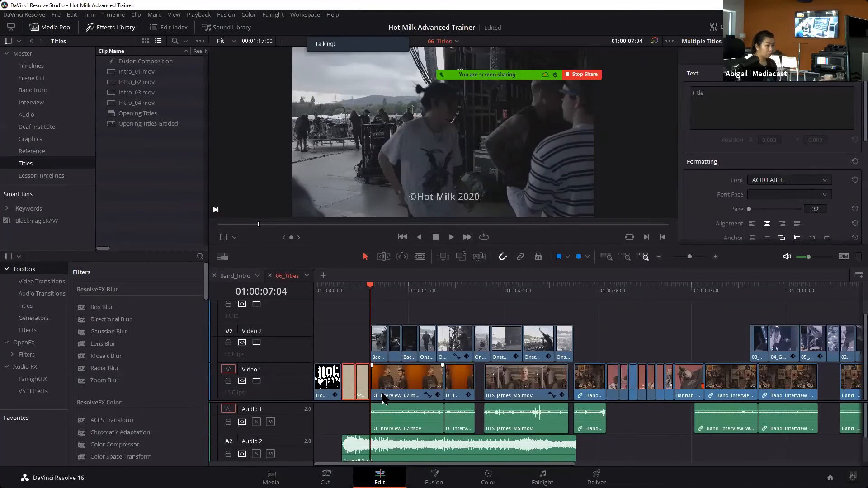
key(BackSpace)
click(139, 74)
click(139, 74)
key(Return)
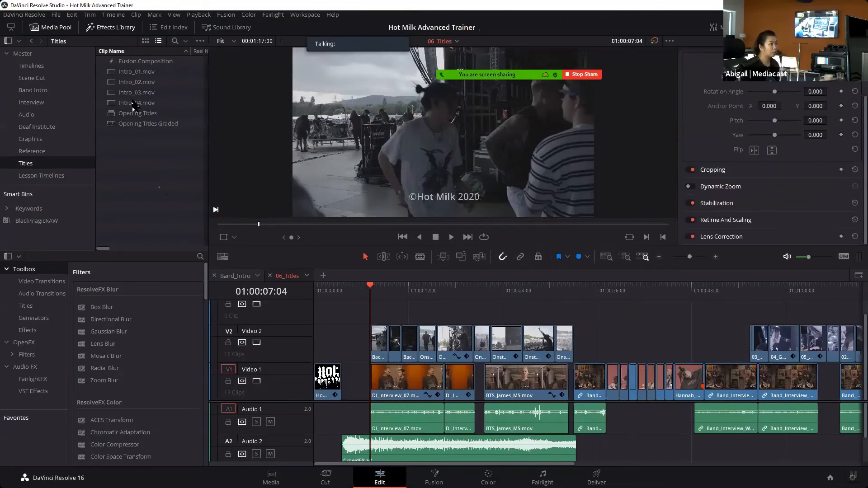
- Try inserting the full Intro_01.mov selection into the 06_Titles timeline at 01:00:07:04, and undo the insert
double_click(126, 73)
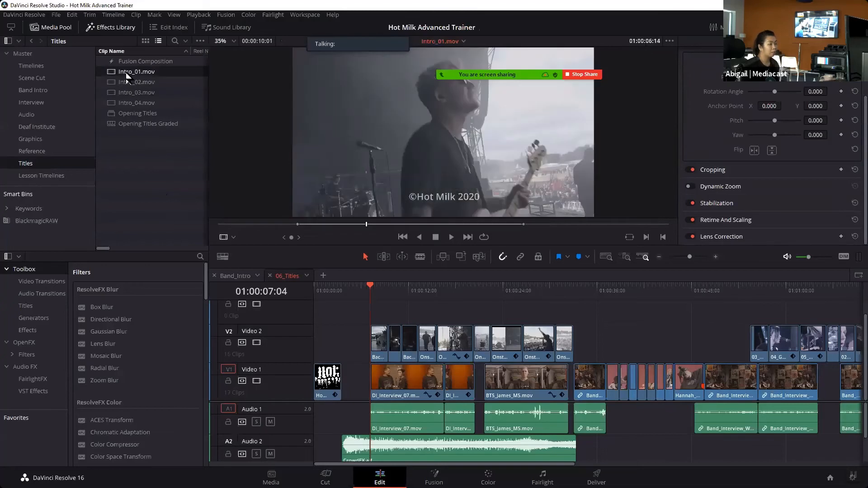
click(694, 258)
drag(447, 156, 470, 179)
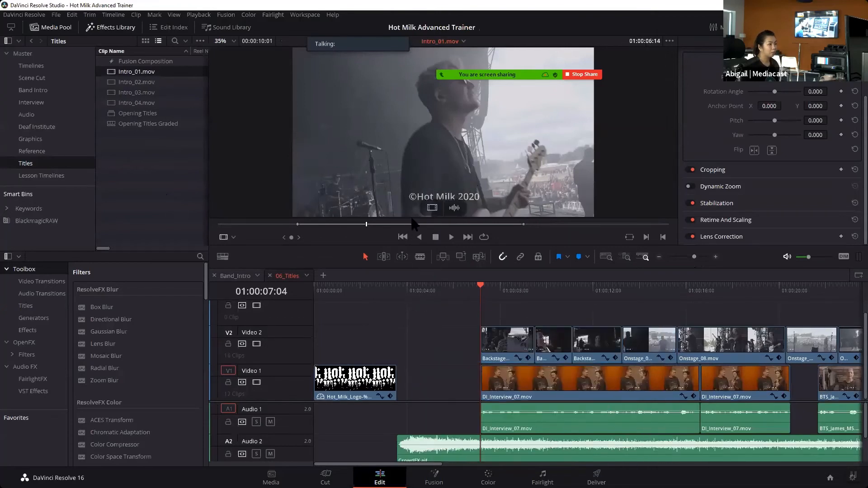
mouse_move(406, 183)
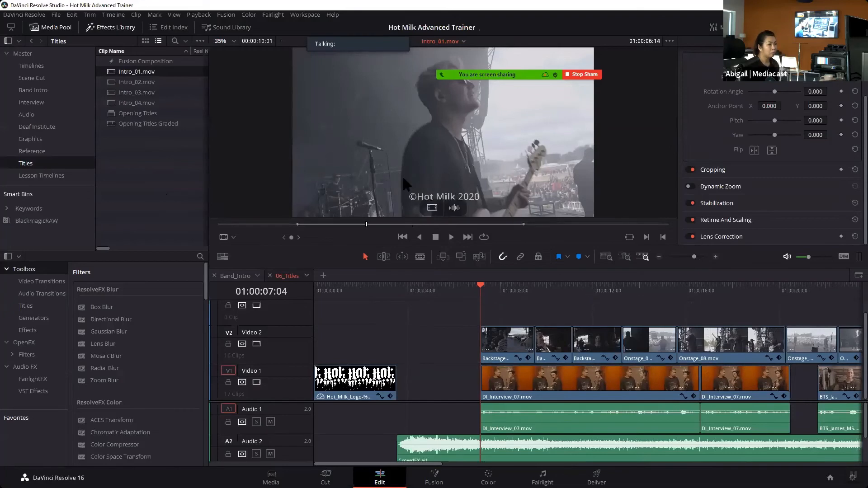
click(442, 257)
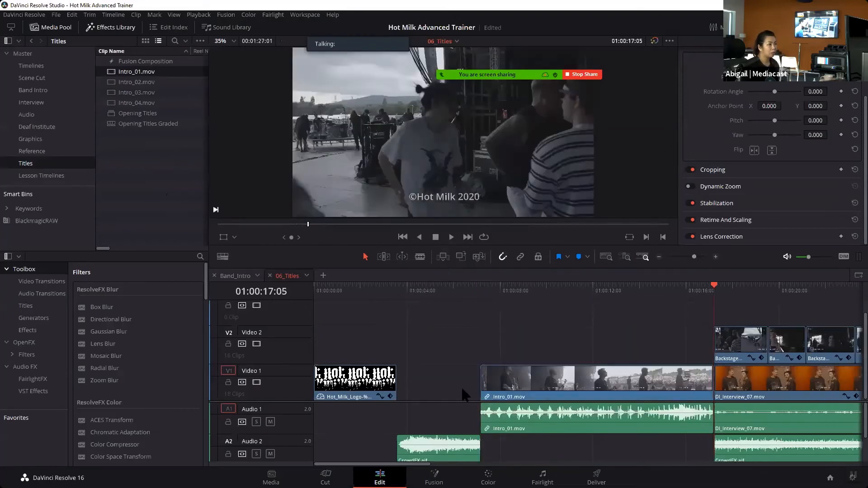
click(449, 380)
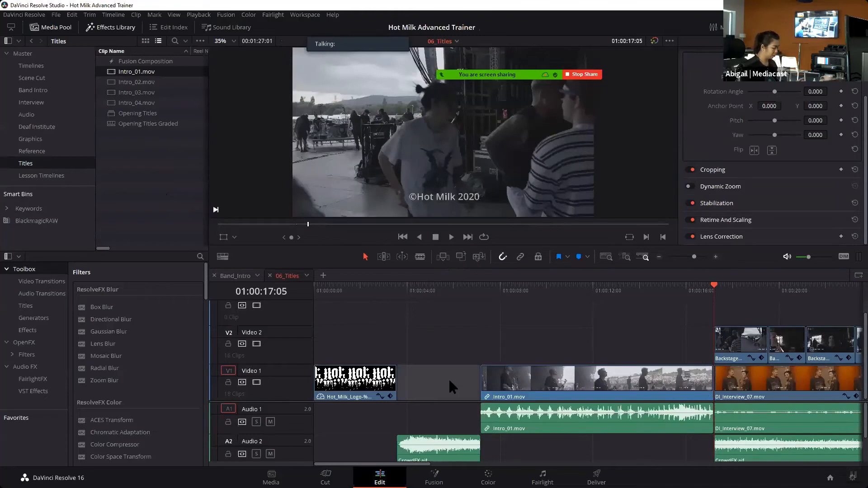
key(ctrl+z)
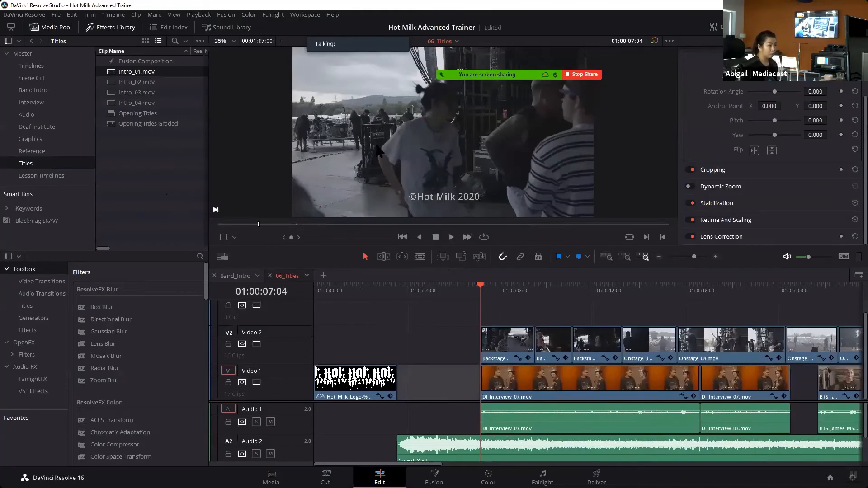
- Load Intro_01.mov from the Titles bin and move its out point earlier for a 00:00:03:19 selection
double_click(133, 72)
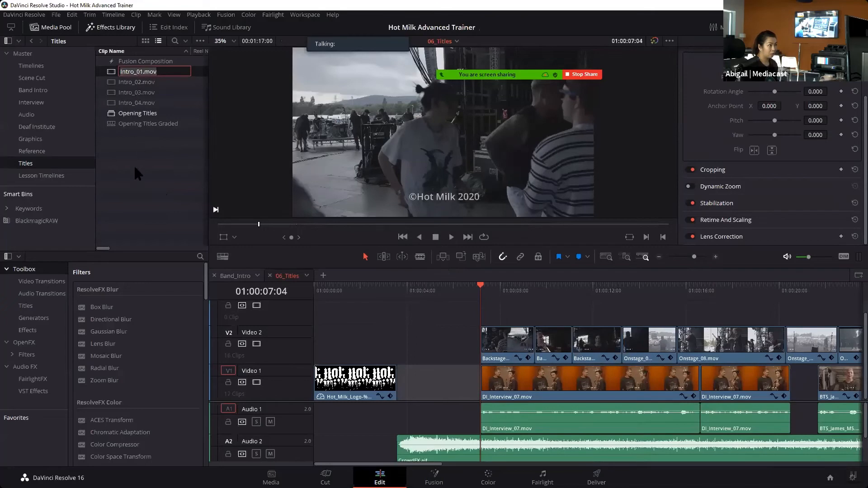
click(137, 74)
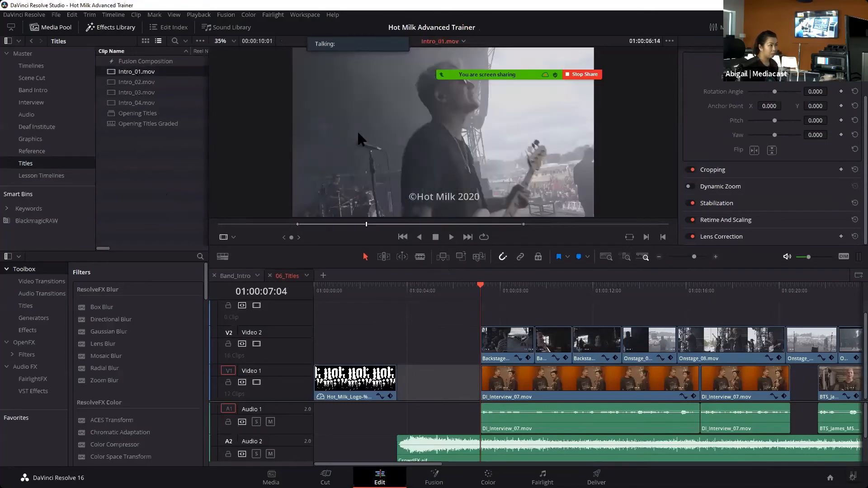
click(429, 306)
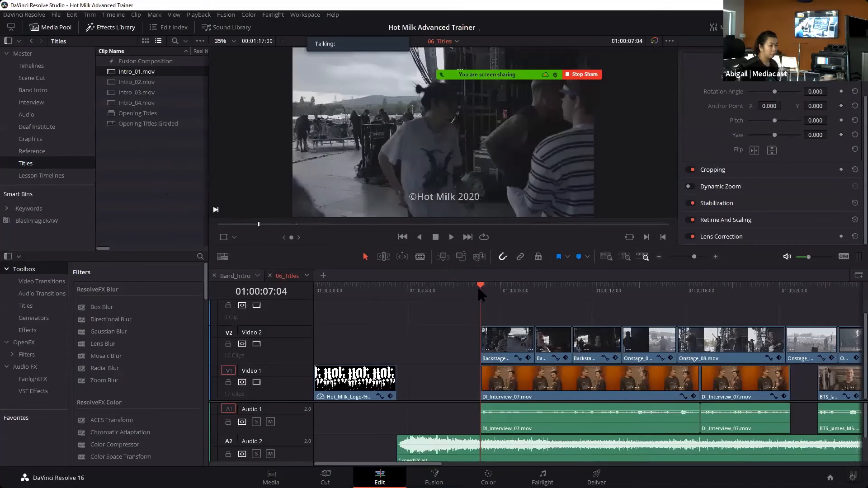
click(129, 75)
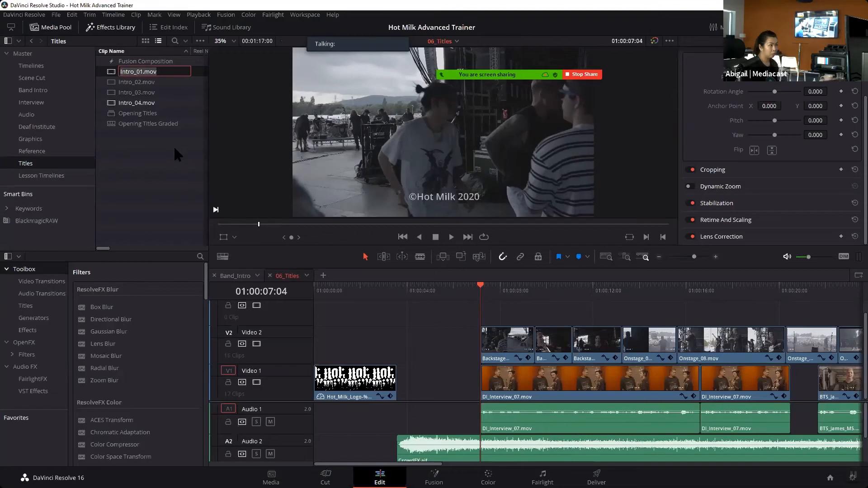
click(162, 160)
double_click(130, 75)
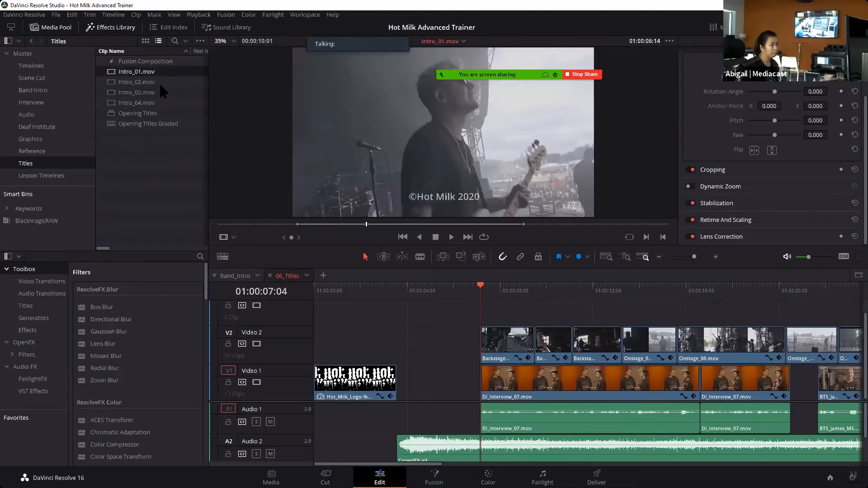
click(522, 225)
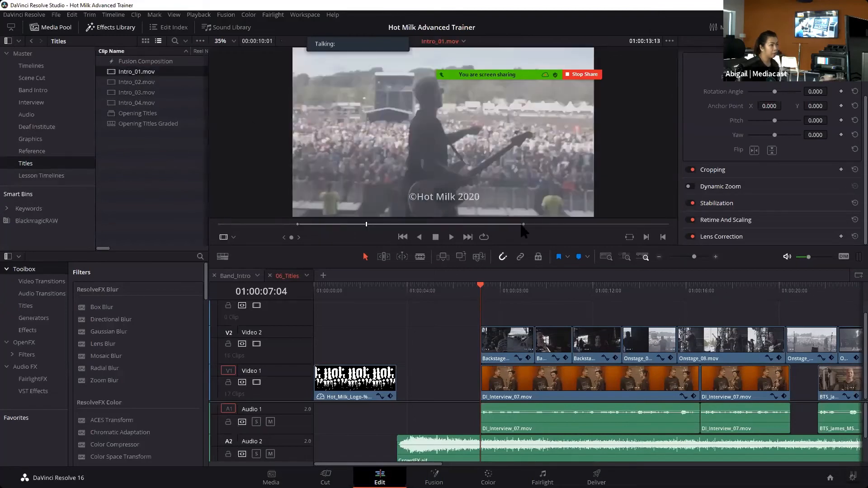
drag(375, 143, 393, 197)
drag(523, 226, 382, 234)
- Place the shortened Intro_01.mov in the gap after the logo clip, undo its move to Video 1 and delete only its video
drag(386, 187, 441, 387)
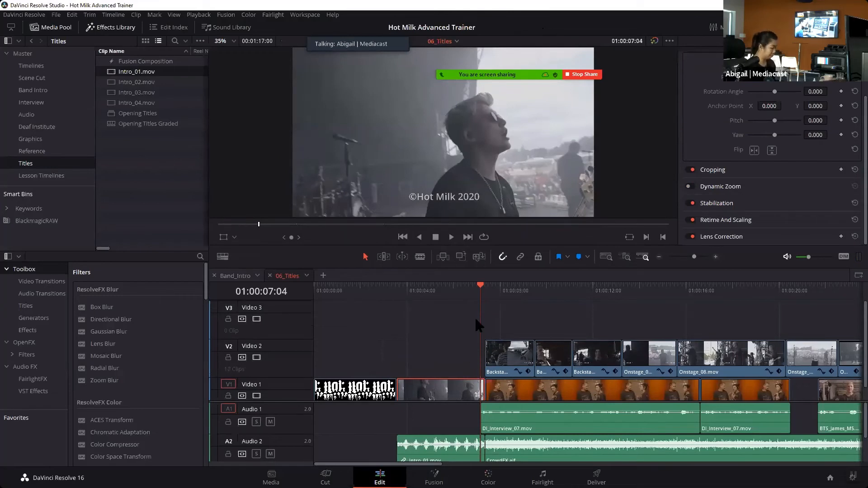
key(ctrl+z)
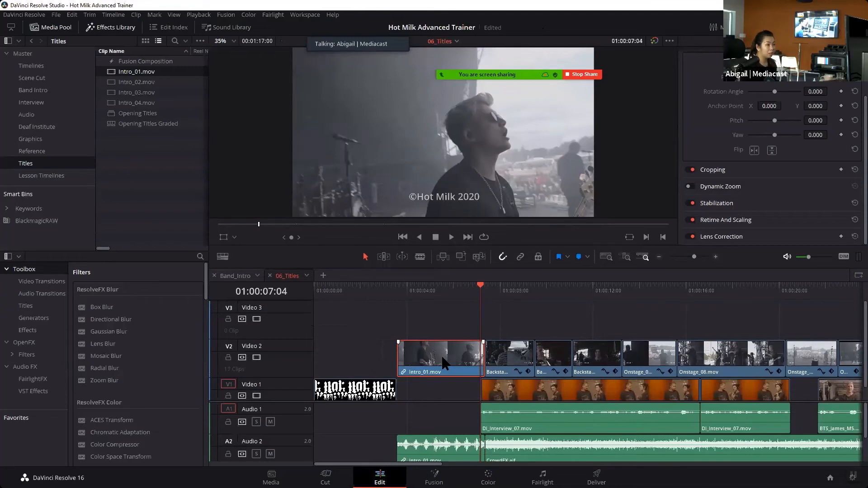
key(Delete)
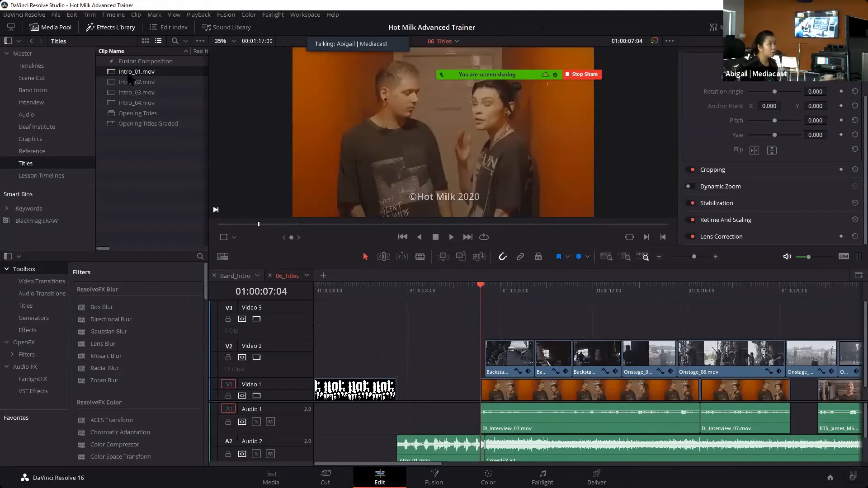
- Try placing only the video of Intro_01.mov on Video 2 after the logo clip, and undo it
double_click(113, 73)
mouse_move(436, 144)
drag(431, 213, 397, 373)
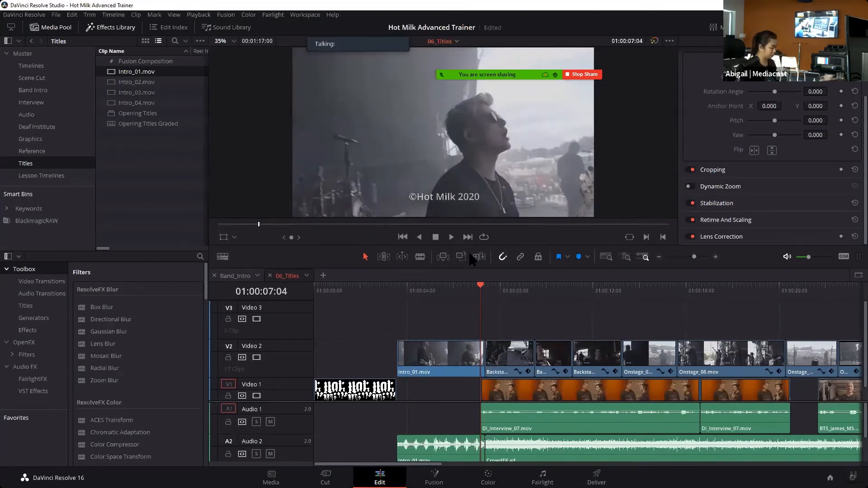
key(ctrl+z)
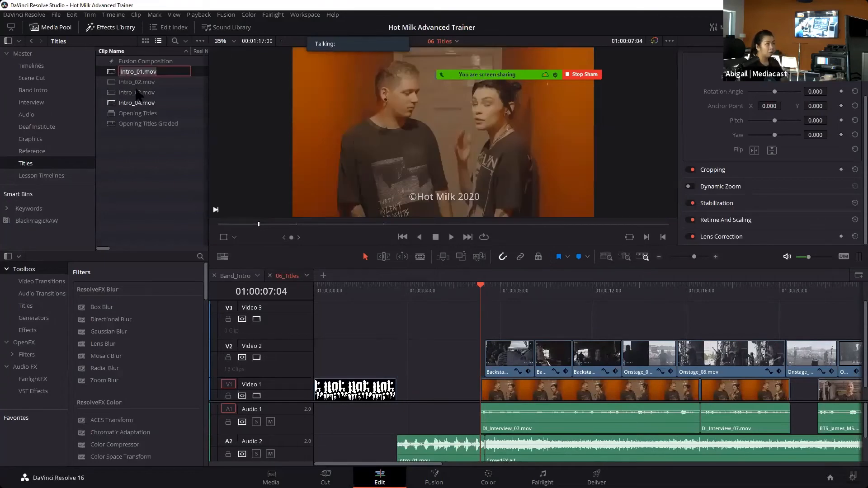
- Trim the out point of Intro_01.mov slightly earlier and place only its video on Video 1 between the logo and interview clips
double_click(134, 74)
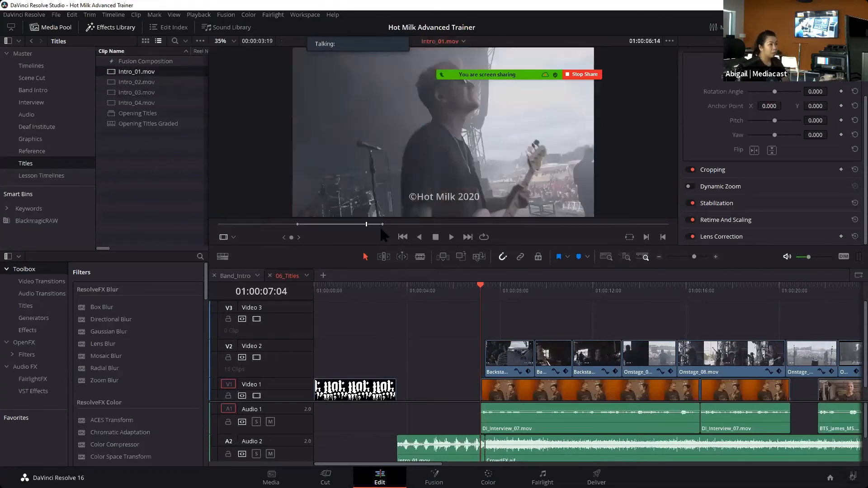
drag(382, 225, 376, 224)
drag(432, 209, 446, 388)
mouse_move(853, 375)
mouse_down()
mouse_move(849, 390)
mouse_move(854, 359)
mouse_up()
scroll(853, 359, down, 1)
scroll(855, 360, down, 1)
drag(520, 463, 402, 465)
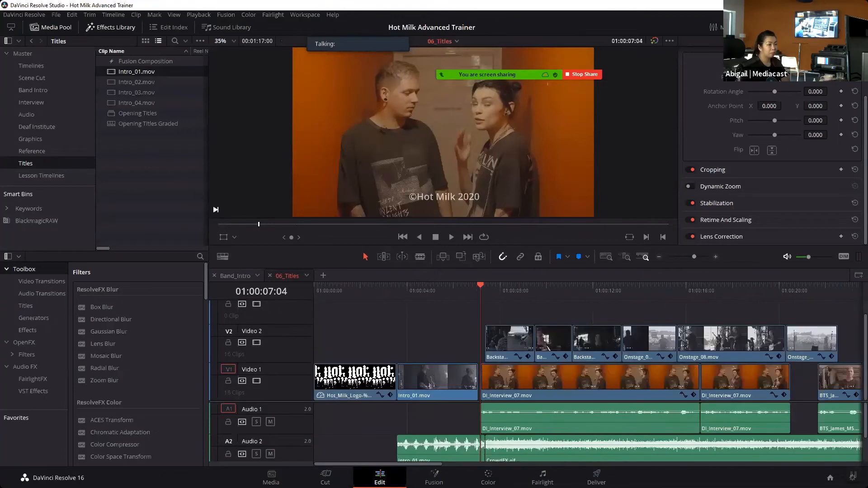
- Shorten Intro_02.mov to 00:00:03:18 and place only its video on Video 2 directly above Intro_01.mov
double_click(145, 83)
drag(425, 224, 330, 224)
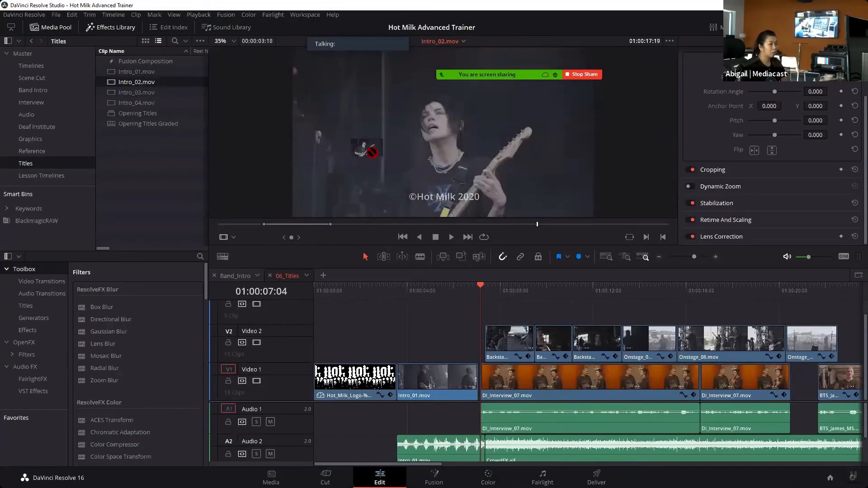
drag(431, 207, 403, 309)
drag(402, 348, 401, 355)
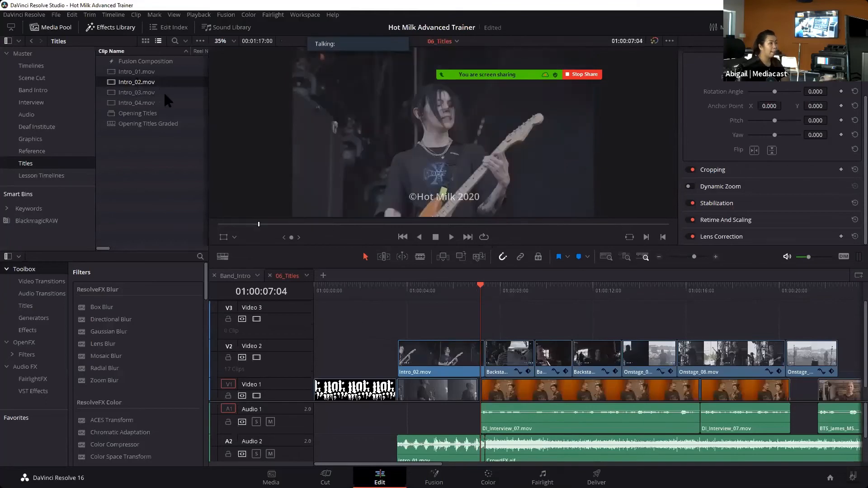
- Shorten Intro_03.mov to 00:00:02:09 and place only its video on Video 3, aligned with the end of Intro_01.mov
click(140, 93)
click(129, 95)
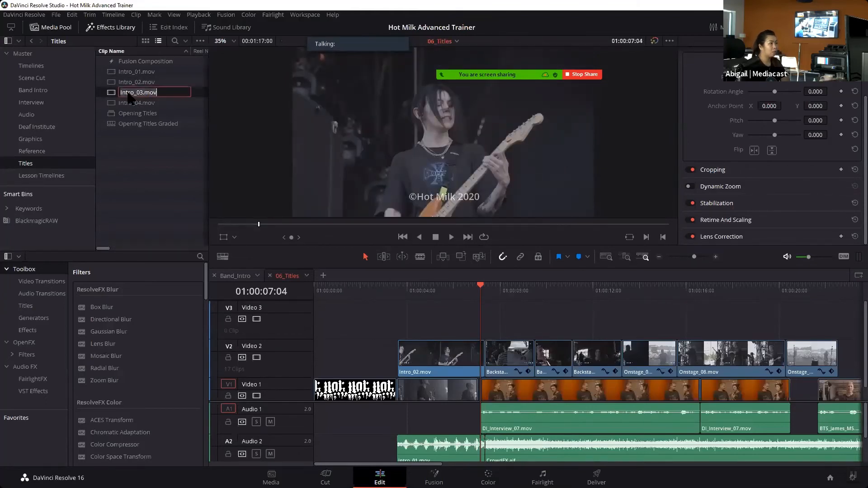
double_click(117, 97)
drag(431, 226, 380, 225)
drag(305, 227, 303, 226)
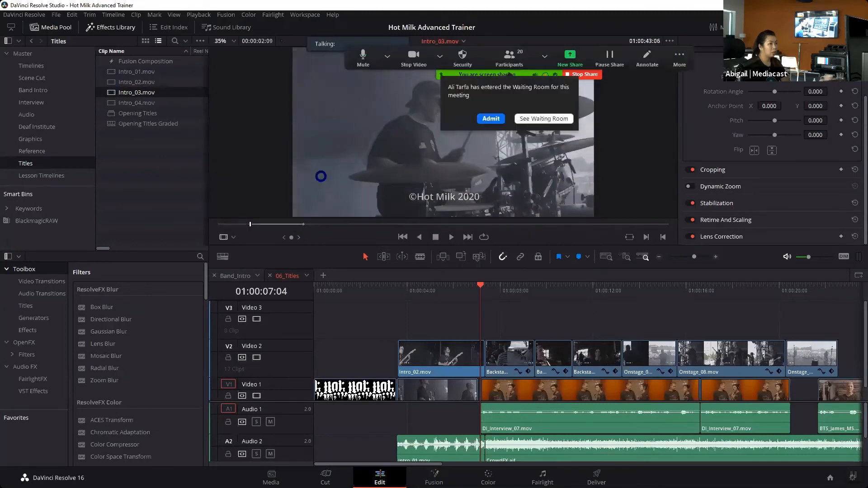
drag(433, 213, 435, 319)
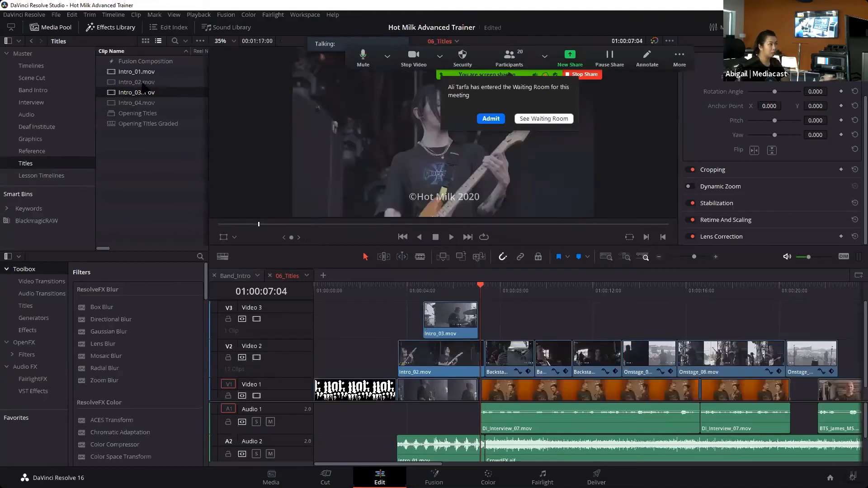
- Preview Intro_04.mov from the Titles bin and admit the waiting participant to the meeting
click(138, 103)
key(space)
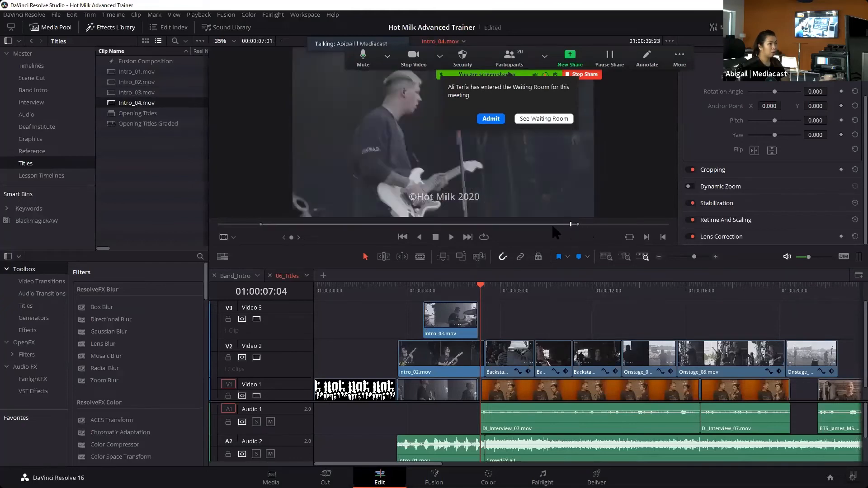
click(853, 327)
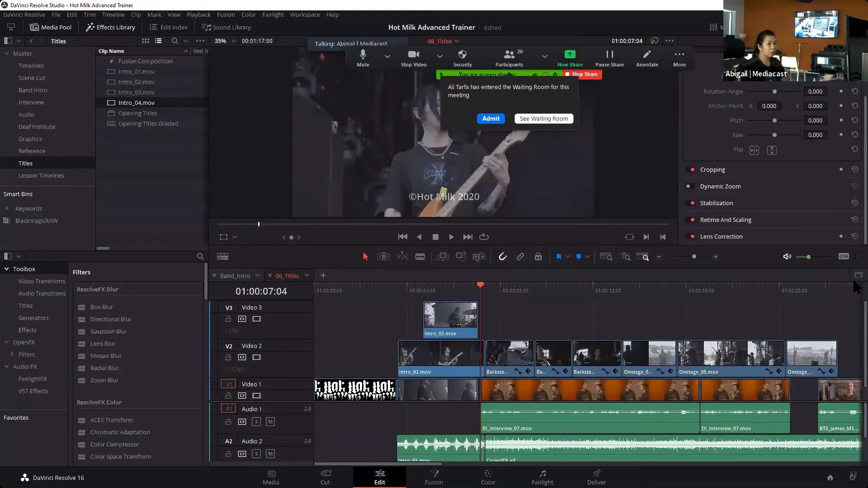
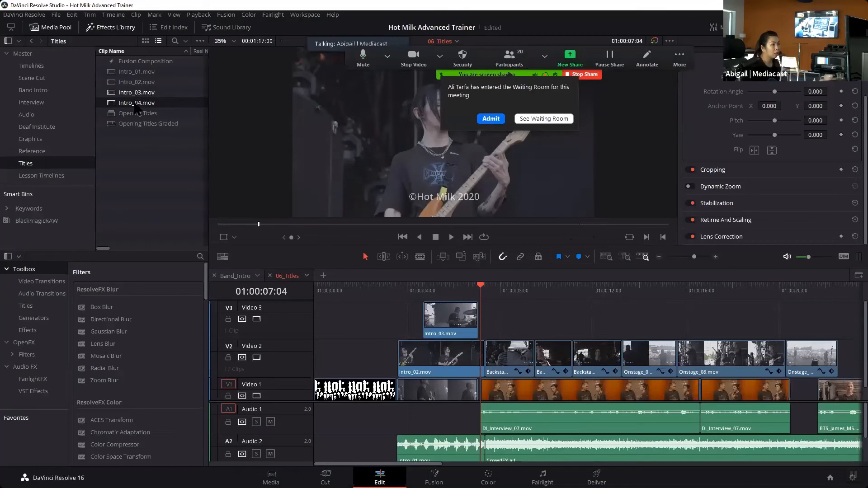
click(134, 103)
click(490, 118)
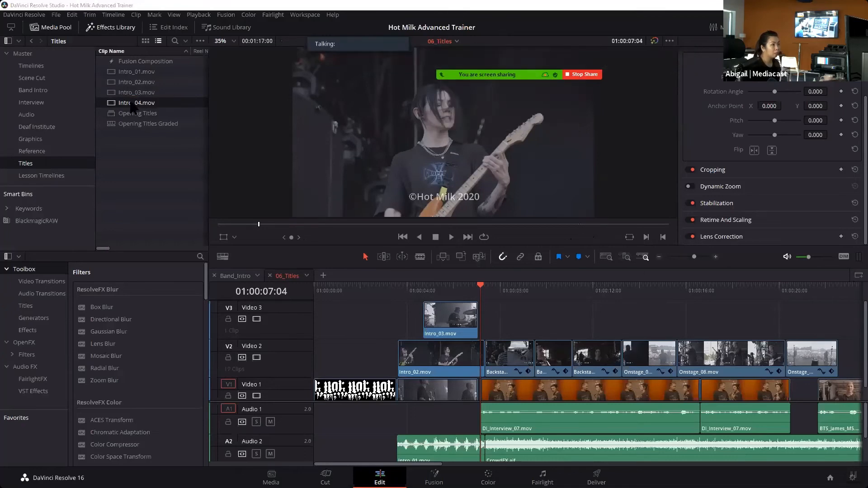
- Load Intro_04.mov and move its out point earlier for a 00:00:01:03 selection
double_click(113, 106)
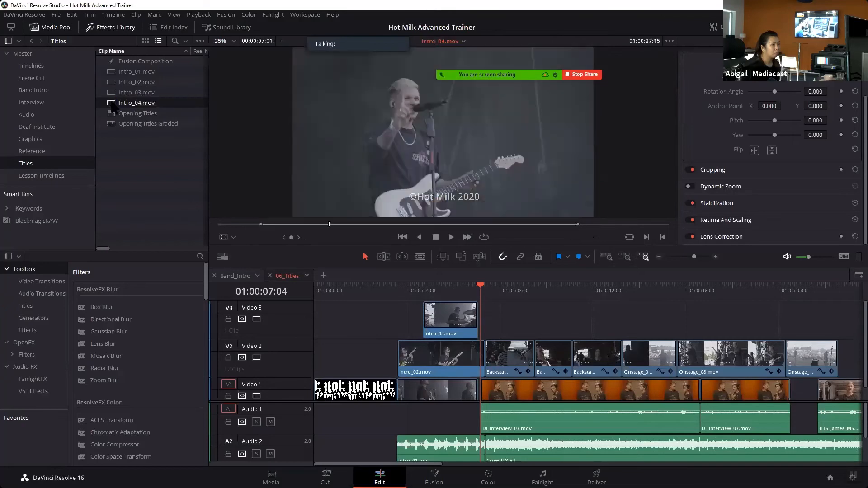
drag(577, 224, 453, 224)
drag(450, 225, 309, 225)
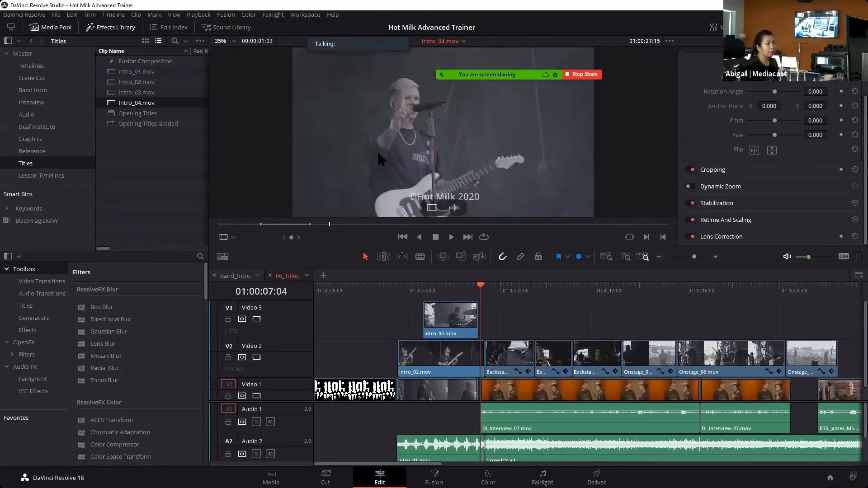
- Move the timeline playhead to 01:00:06:00 within Intro_03.mov and reopen Intro_04.mov in the viewer
click(452, 317)
click(454, 286)
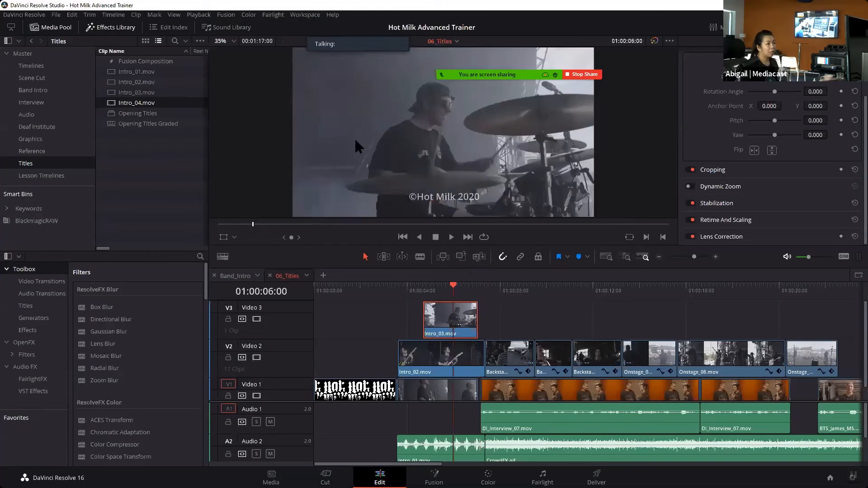
click(121, 103)
double_click(111, 104)
drag(400, 159, 631, 113)
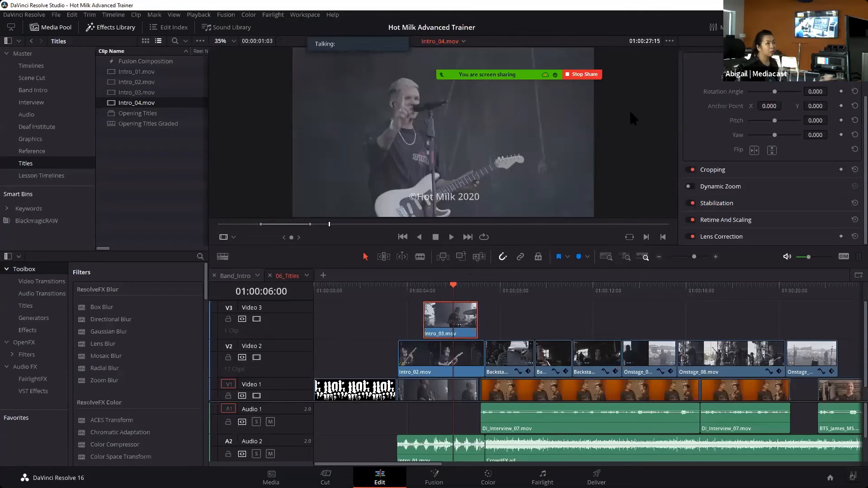
- Hide the Inspector, show separate source and timeline viewers, and place Intro_04.mov on top at the playhead on Video 4
click(826, 27)
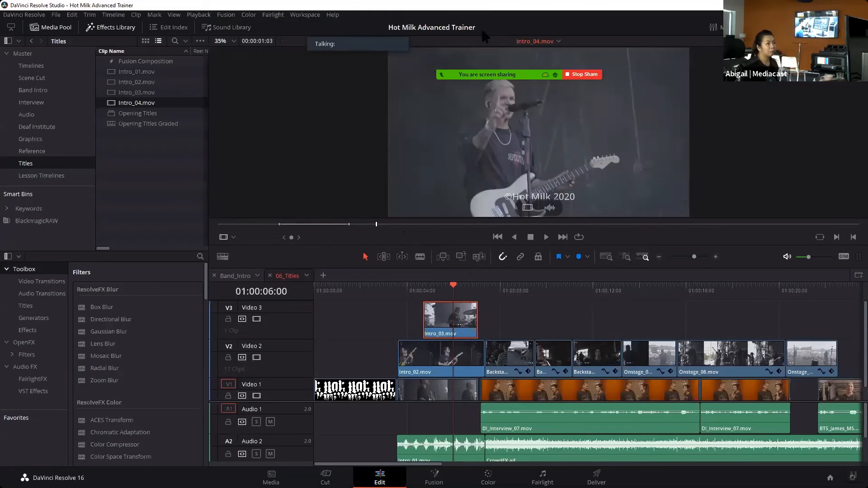
click(853, 41)
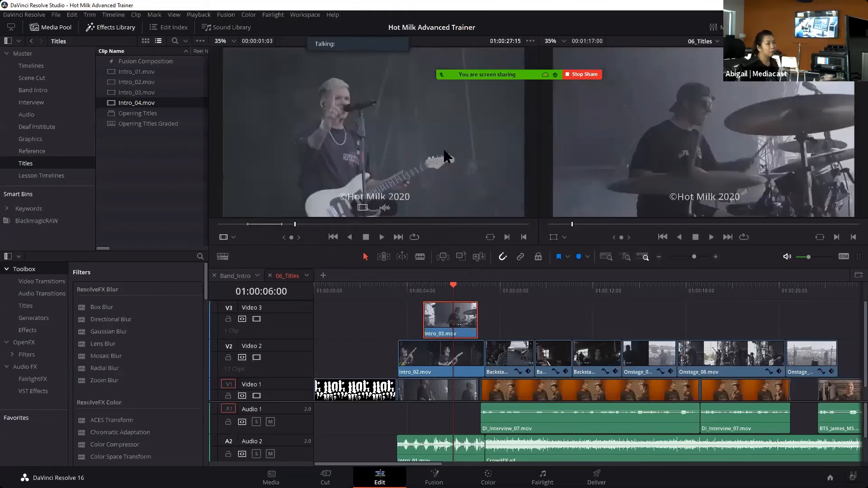
drag(399, 149, 831, 151)
click(467, 330)
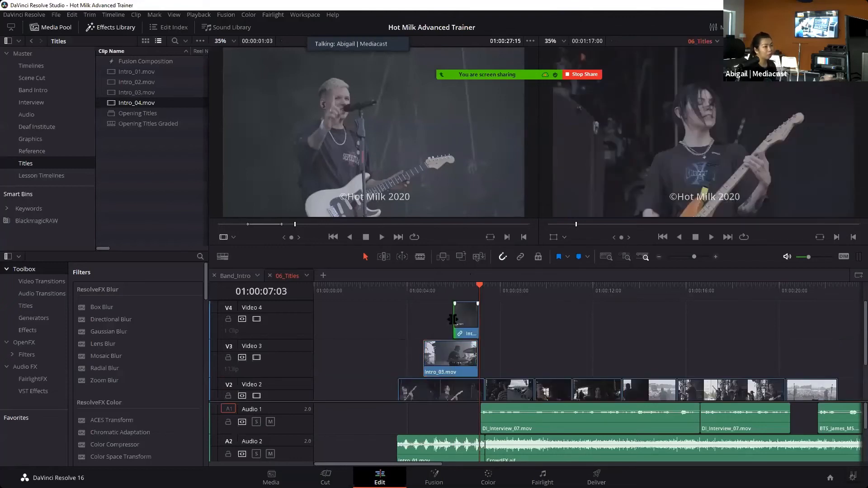
- Extend the starts of Intro_04.mov on Video 4 and Intro_03.mov on Video 3 earlier, keeping Intro_04.mov's start after Intro_03.mov's
drag(454, 322, 433, 323)
click(417, 362)
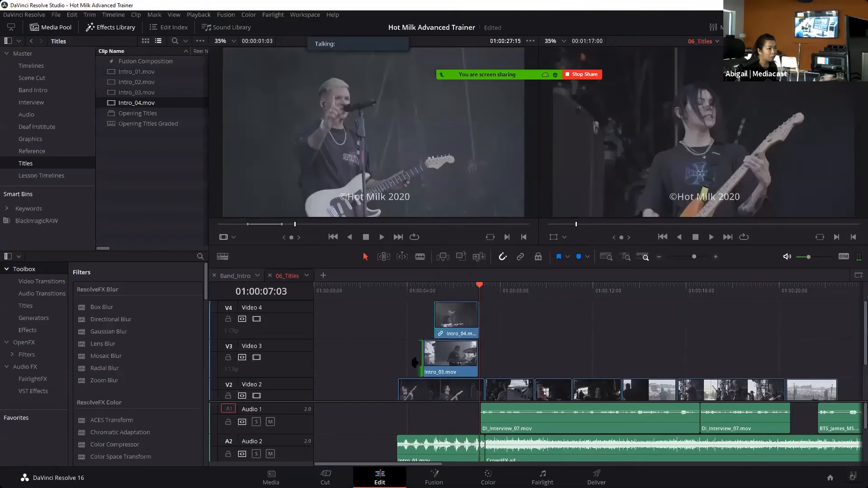
drag(425, 360, 406, 360)
drag(430, 324, 422, 322)
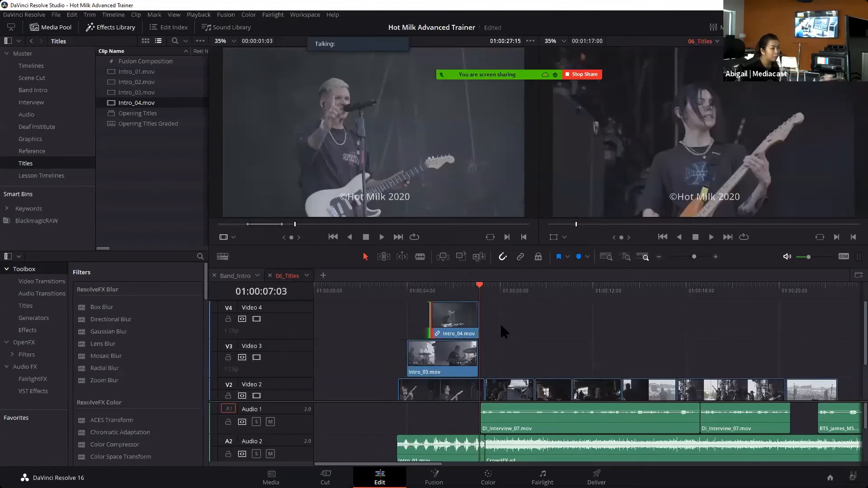
- Place Intro_04.mov on Video 4 again, extend its start to just after Intro_03.mov's start, and align both clips' ends
mouse_move(478, 322)
mouse_down()
mouse_move(502, 320)
mouse_move(445, 328)
mouse_move(461, 330)
mouse_move(474, 317)
mouse_up()
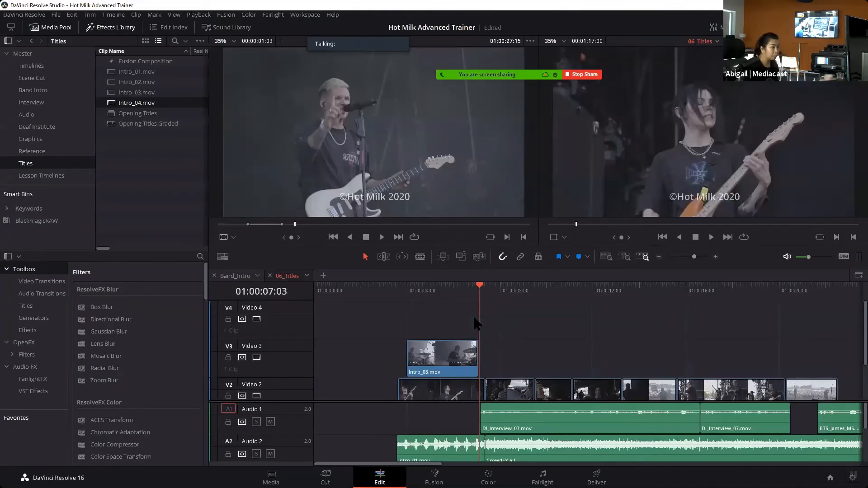
drag(361, 211, 453, 321)
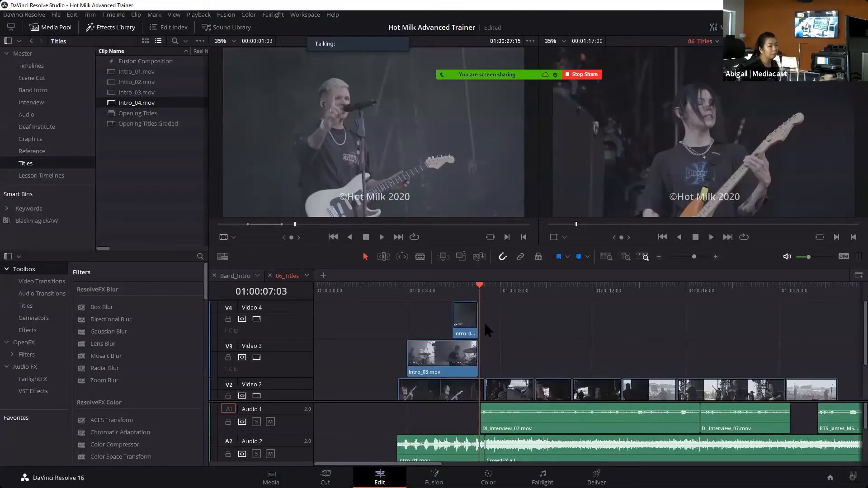
drag(455, 317, 459, 316)
drag(481, 290, 526, 298)
mouse_move(477, 318)
mouse_down()
mouse_move(507, 318)
mouse_move(463, 332)
mouse_move(500, 321)
mouse_move(448, 324)
mouse_move(478, 320)
mouse_up()
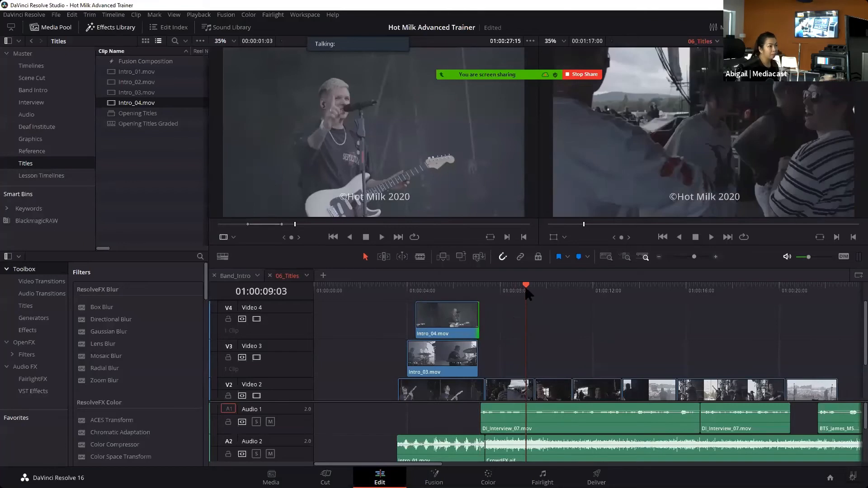
drag(525, 290, 462, 289)
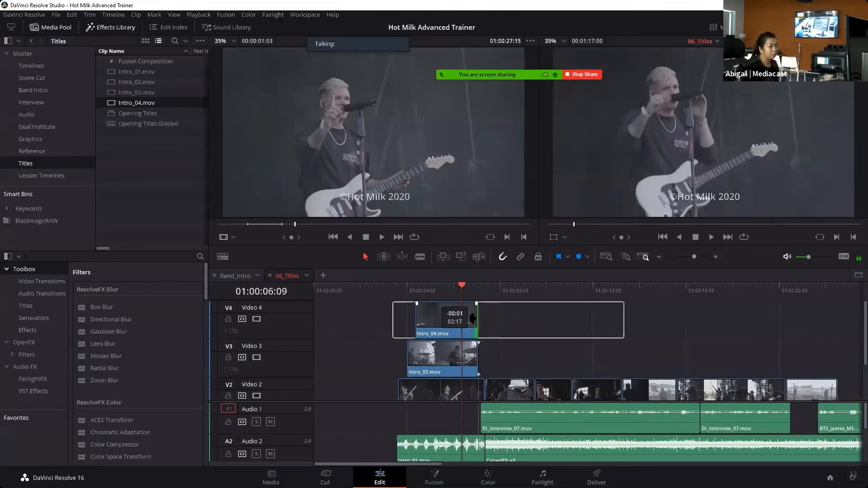
click(409, 373)
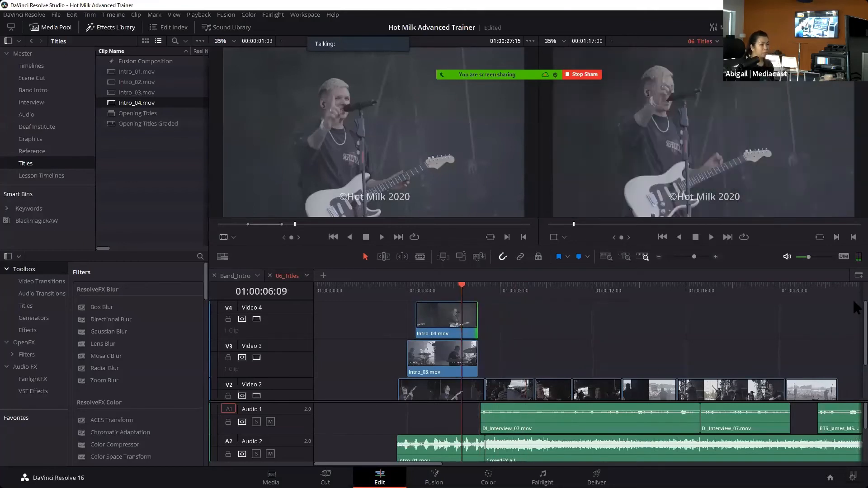
- Try to trim the start of Intro_02.mov on Video 2 so it begins after Intro_01.mov starts
drag(862, 307, 853, 372)
click(417, 350)
drag(399, 339, 403, 339)
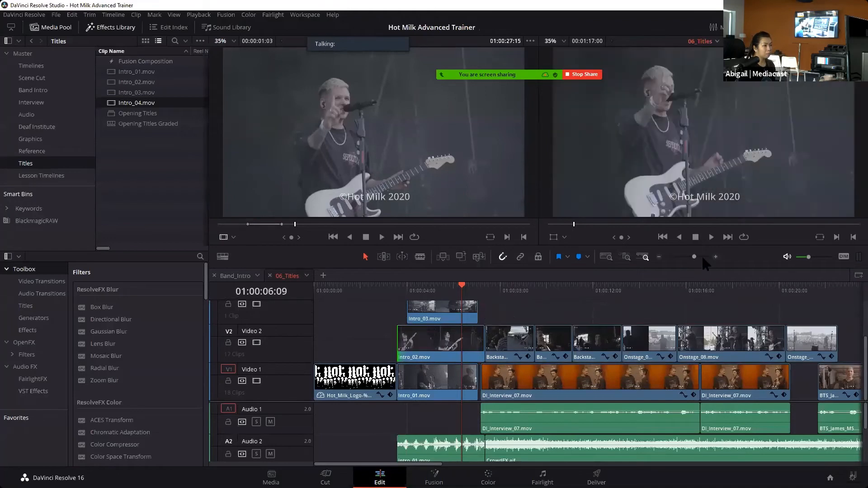
click(703, 256)
drag(359, 464, 333, 467)
drag(343, 467, 344, 466)
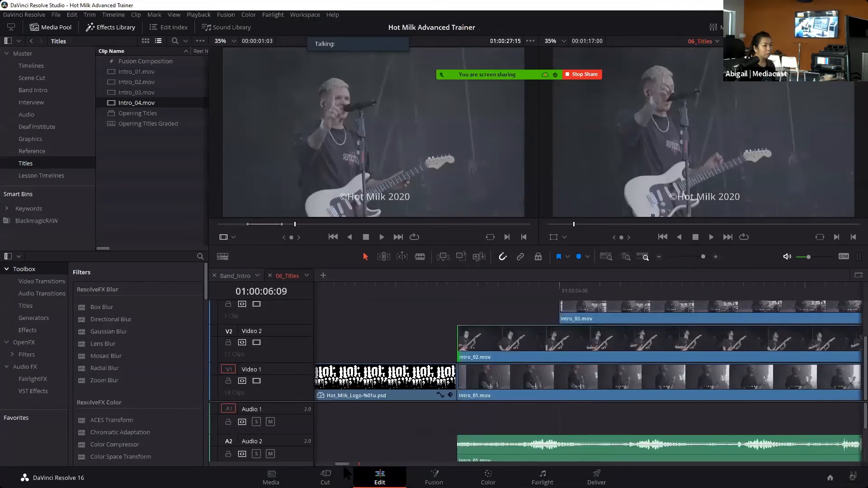
mouse_move(459, 342)
mouse_down()
mouse_move(487, 342)
mouse_move(457, 340)
mouse_move(475, 341)
mouse_up()
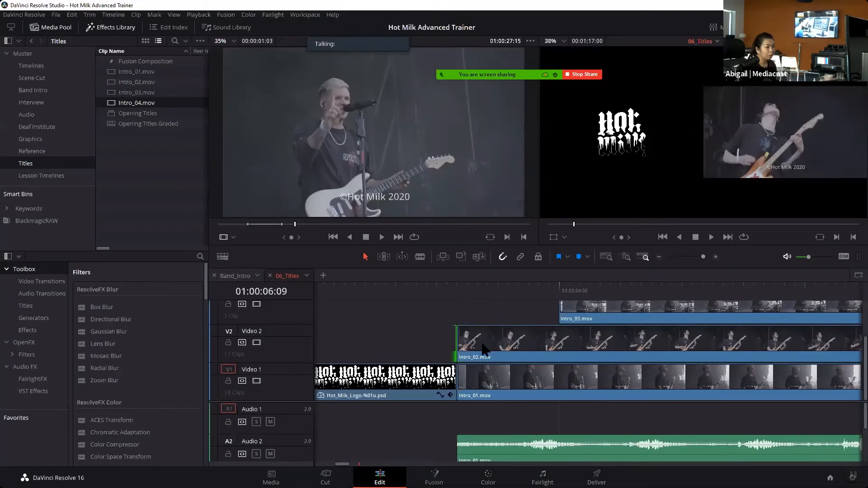
drag(460, 344, 470, 347)
click(479, 337)
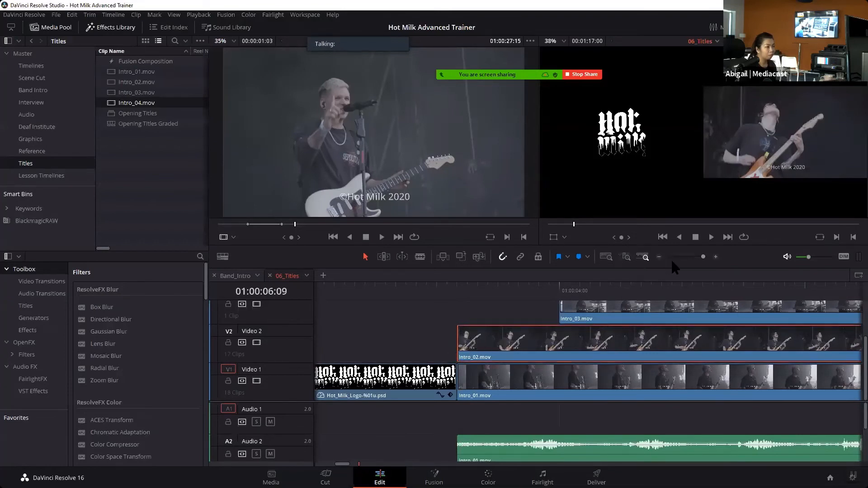
- Extend the end of Intro_01.mov to match Intro_02.mov's end, and trim Intro_02.mov's start to slightly after Intro_01.mov's start
click(691, 258)
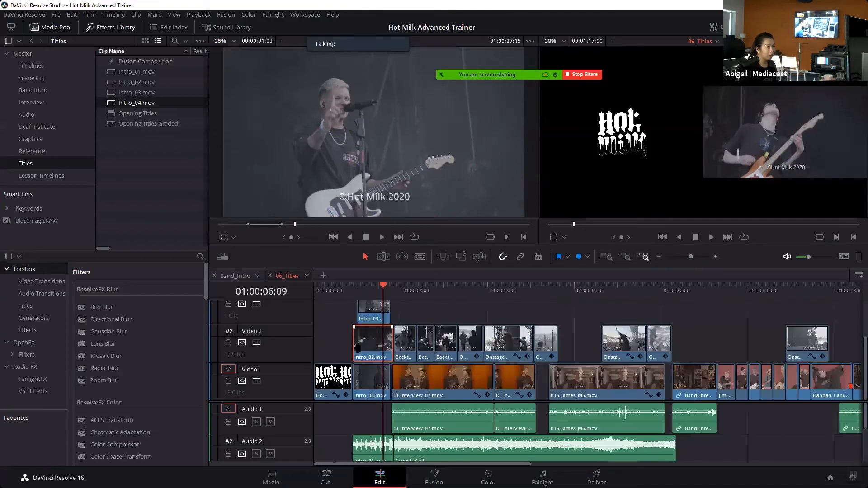
click(388, 388)
drag(386, 386, 393, 386)
drag(354, 346, 360, 350)
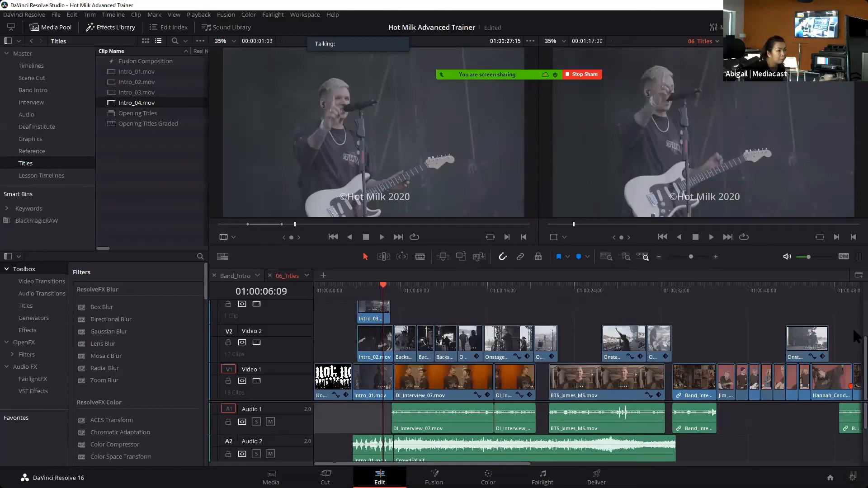
- Show the Inspector for Intro_01.mov on Video 1 and try enlarging its zoom to 1.730
click(853, 348)
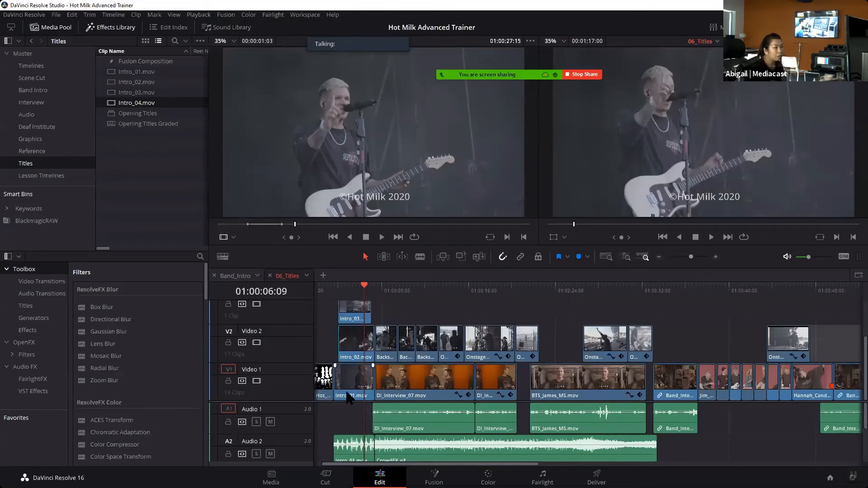
click(349, 396)
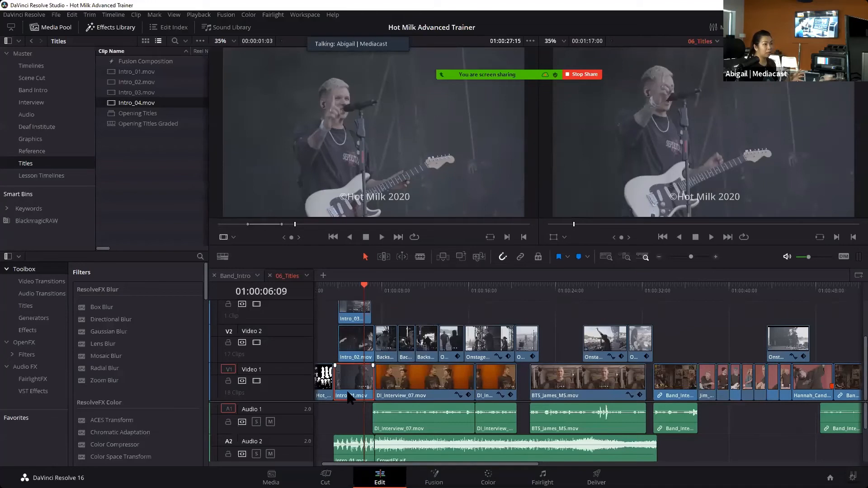
key(ctrl+9)
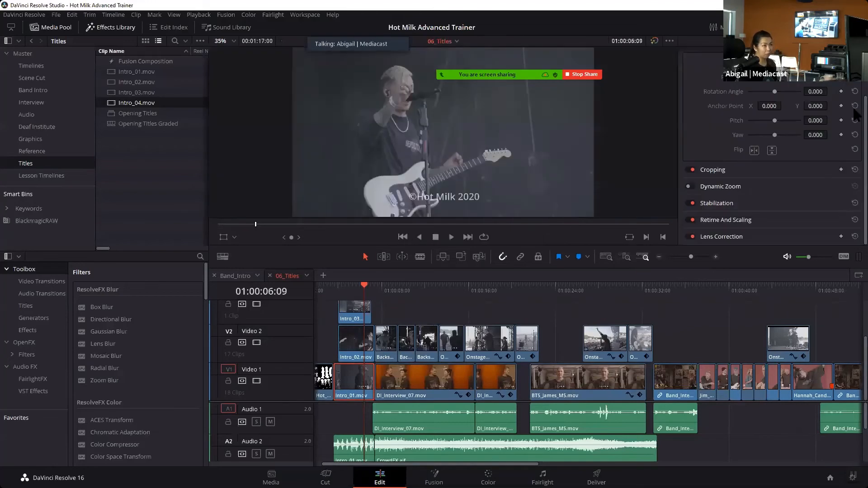
scroll(856, 132, up, 3)
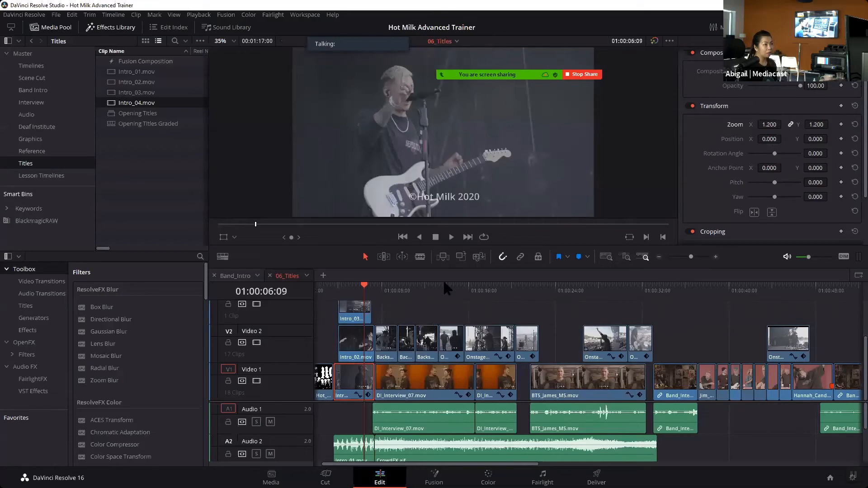
click(343, 288)
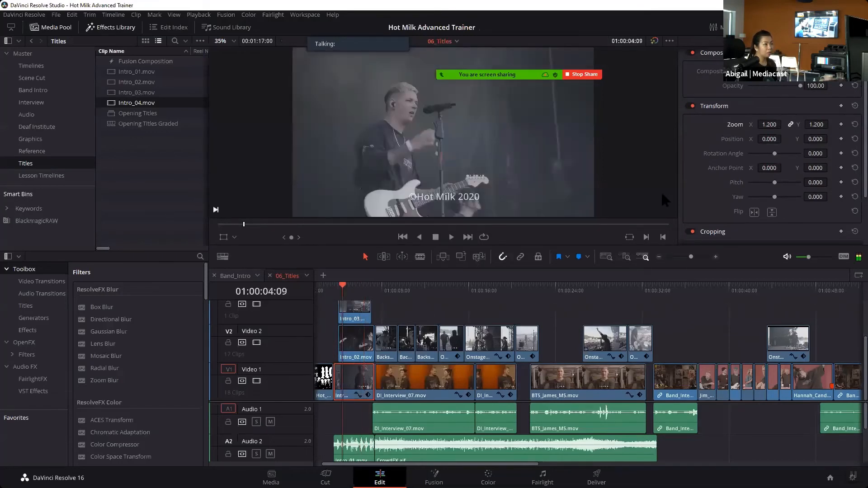
drag(785, 124, 788, 124)
- With the playhead at 01:00:03:14, set Intro_01.mov's zoom to 0.510 and its X position to -459 in the Inspector
double_click(344, 396)
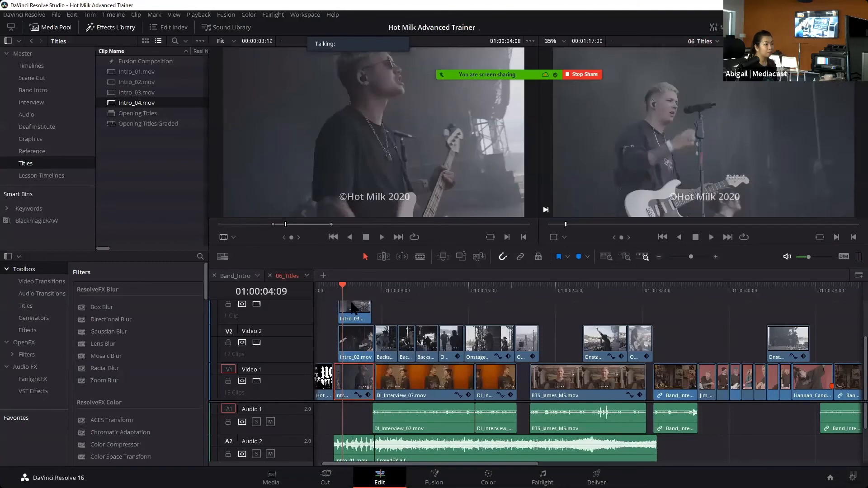
click(333, 288)
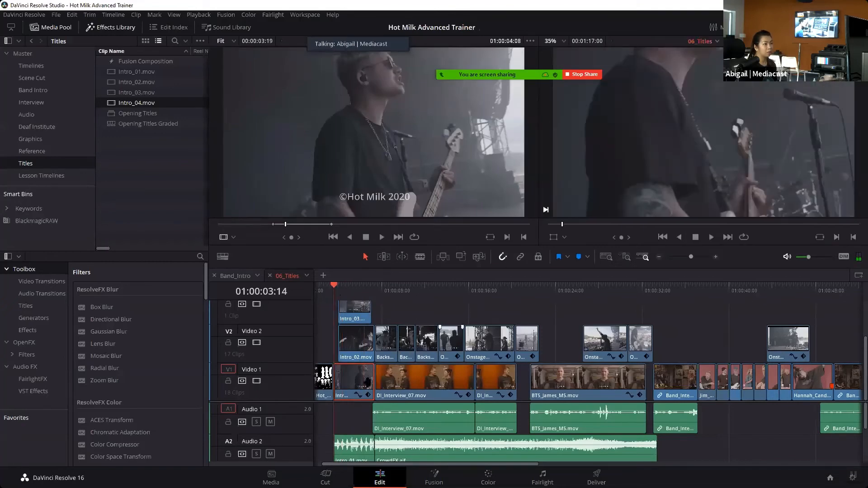
double_click(360, 376)
key(ctrl+9)
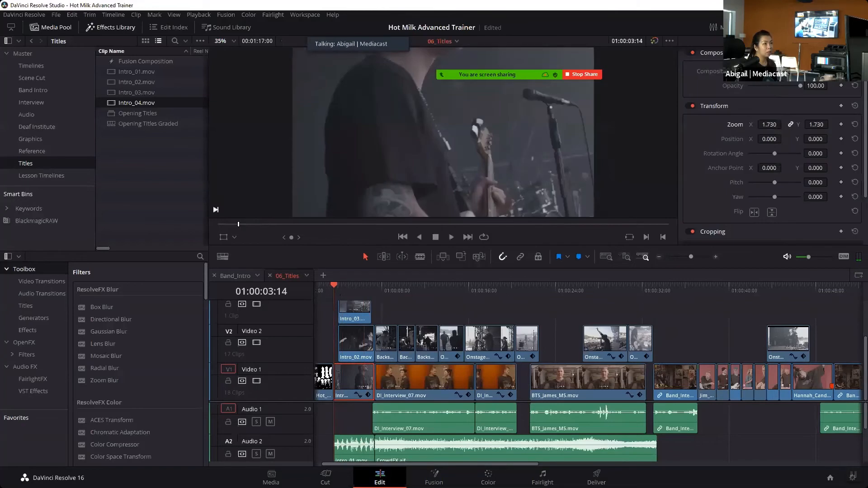
drag(768, 125, 780, 125)
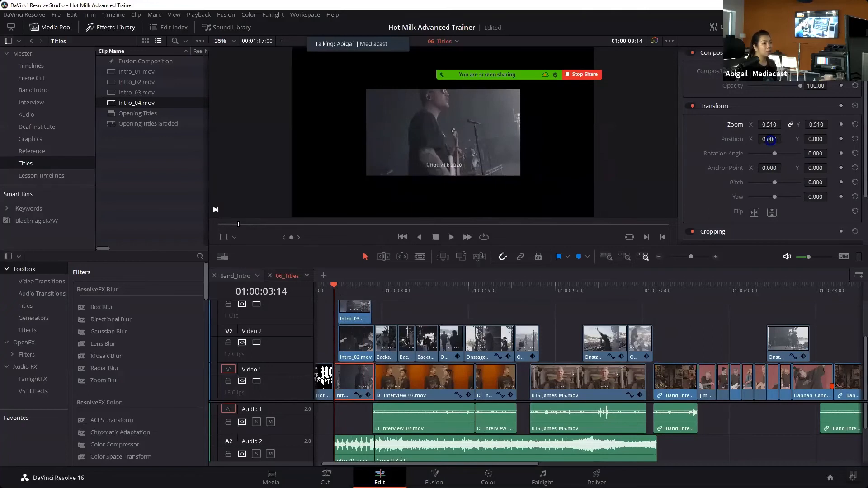
drag(769, 139, 787, 139)
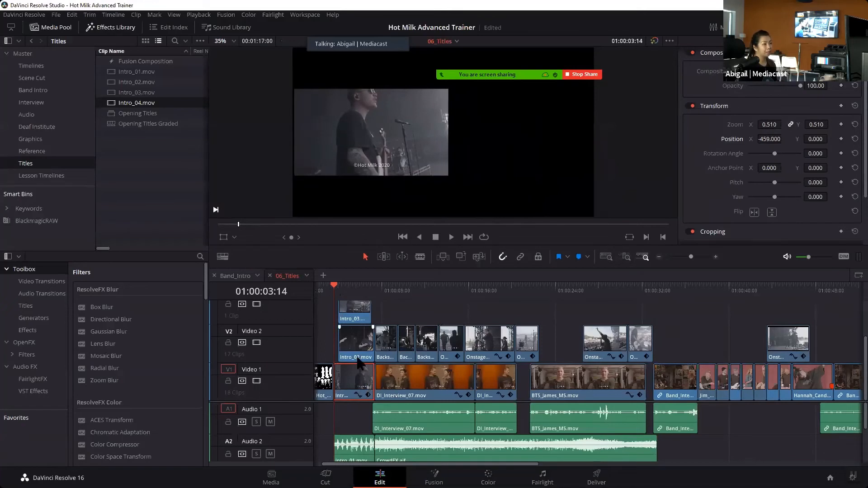
- Copy Intro_01.mov and paste only its zoom attributes onto Intro_02.mov on Video 2
right_click(359, 378)
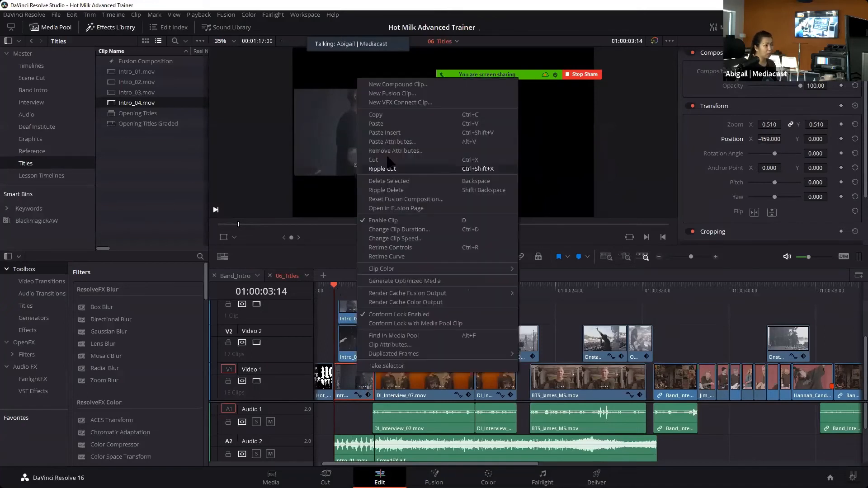
click(389, 118)
click(360, 340)
right_click(361, 340)
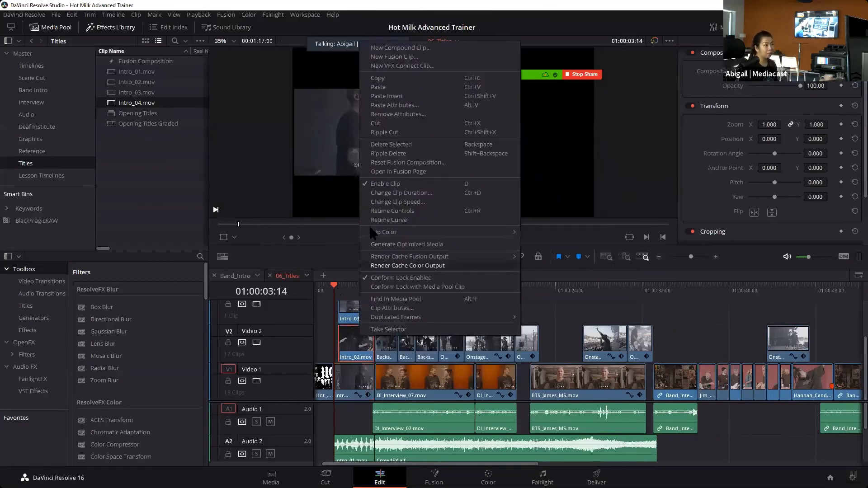
click(393, 112)
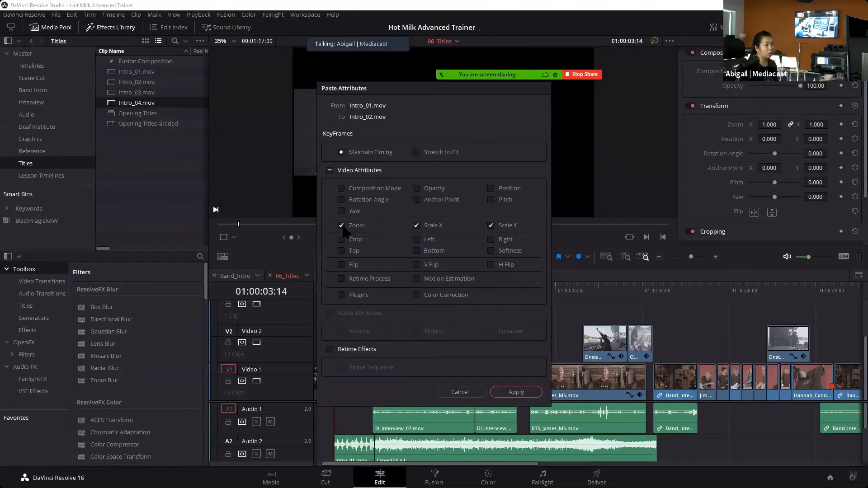
click(525, 392)
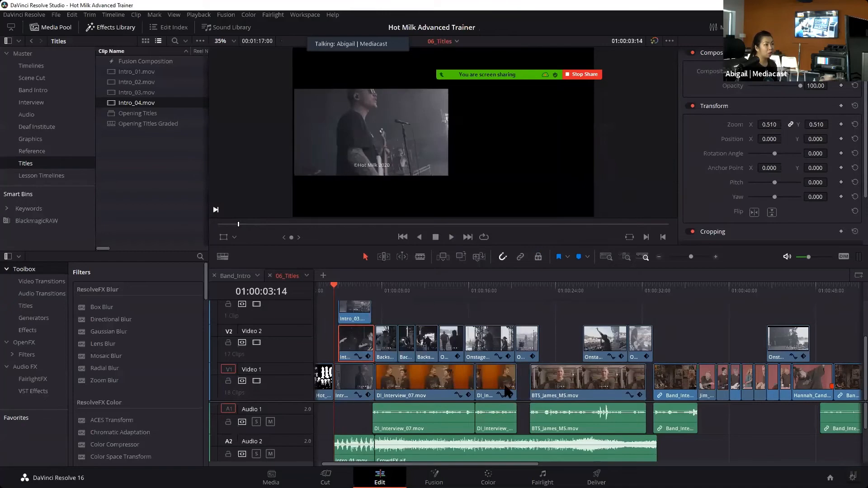
- Paste Intro_01.mov's zoom attributes onto Intro_03.mov on Video 3
click(360, 322)
right_click(360, 322)
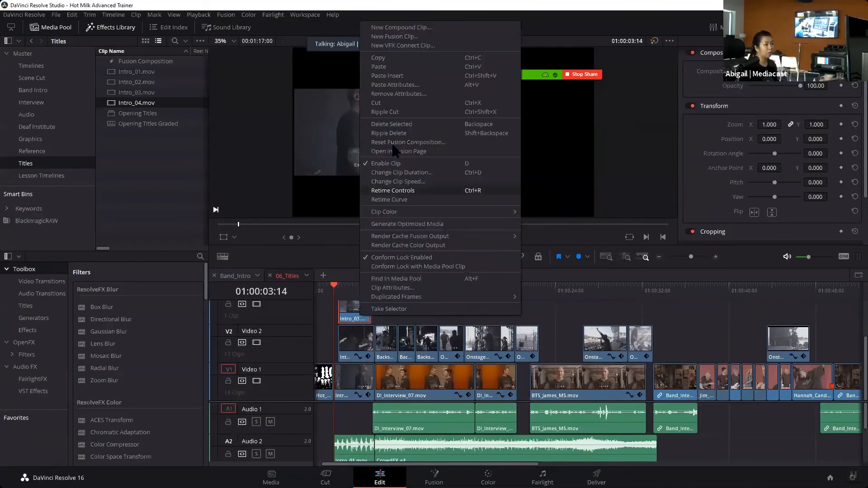
click(388, 87)
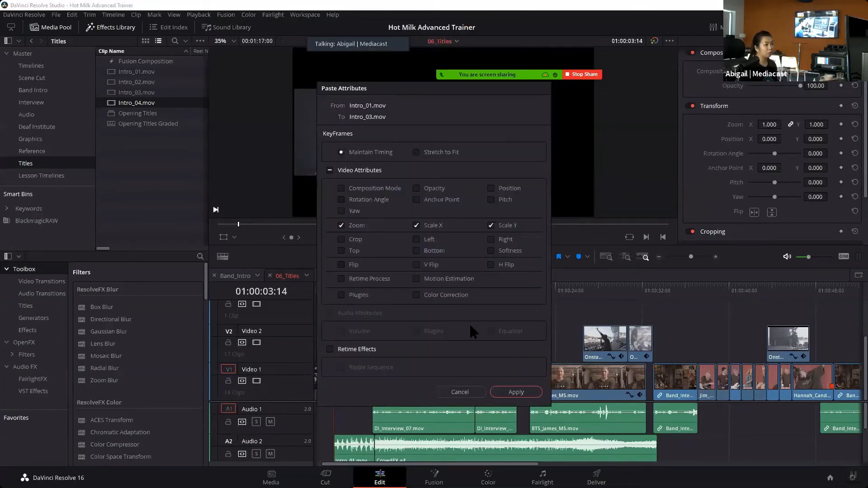
click(501, 394)
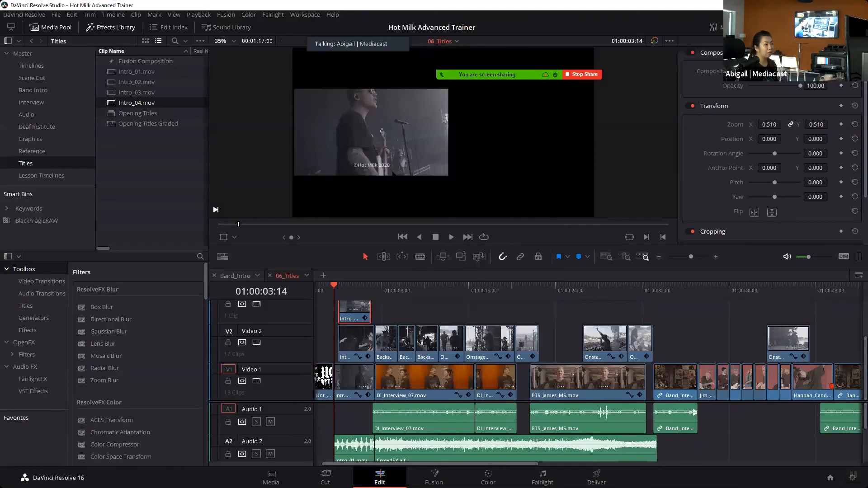
- Turn on the viewer's Transform overlay and move Intro_03.mov's frame to about X 674, Y -9
click(234, 236)
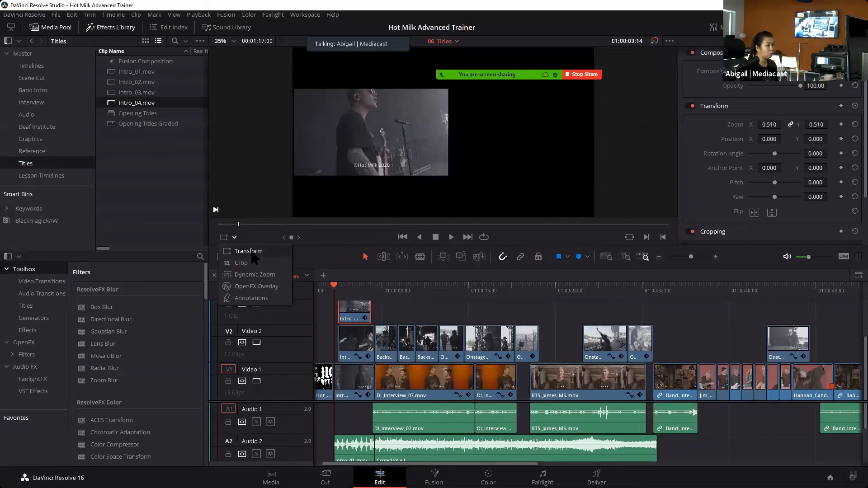
click(248, 251)
drag(430, 134, 538, 135)
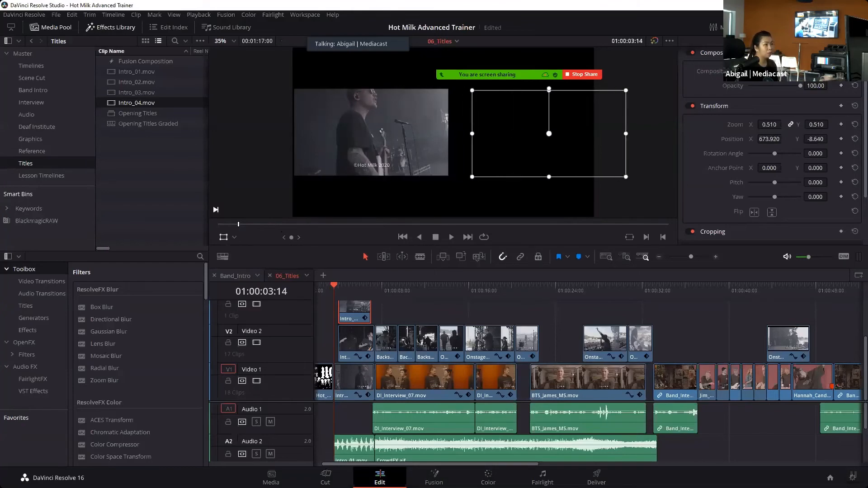
- Paste Intro_01.mov's zoom attributes onto Intro_02.mov on Video 2 again
click(352, 344)
click(341, 289)
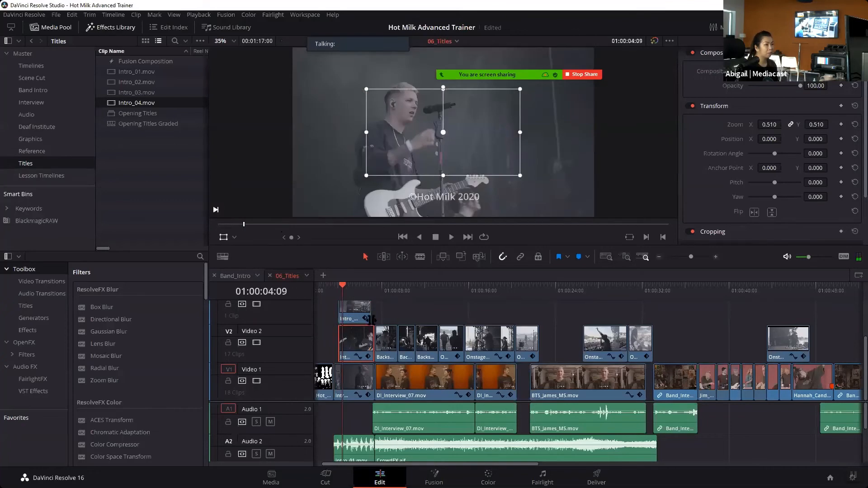
right_click(360, 356)
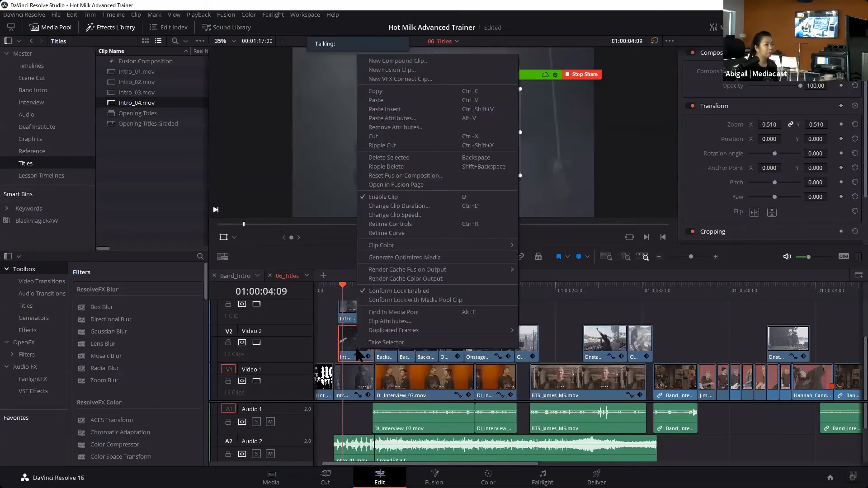
click(391, 120)
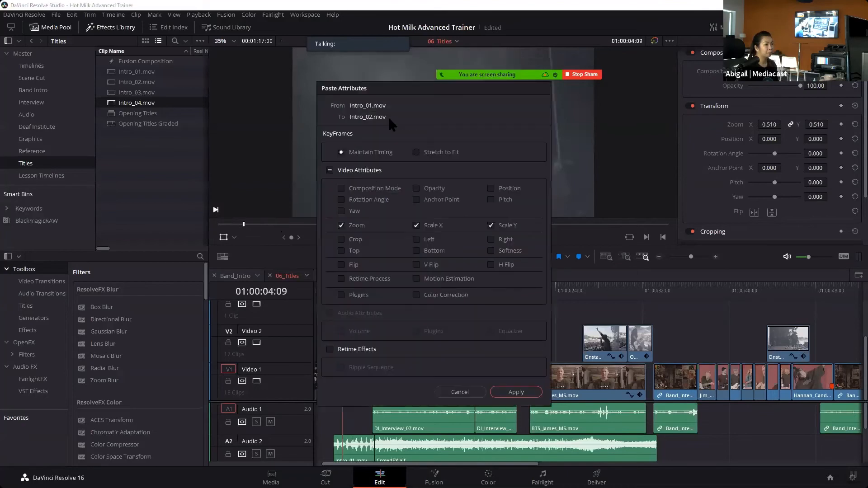
click(512, 392)
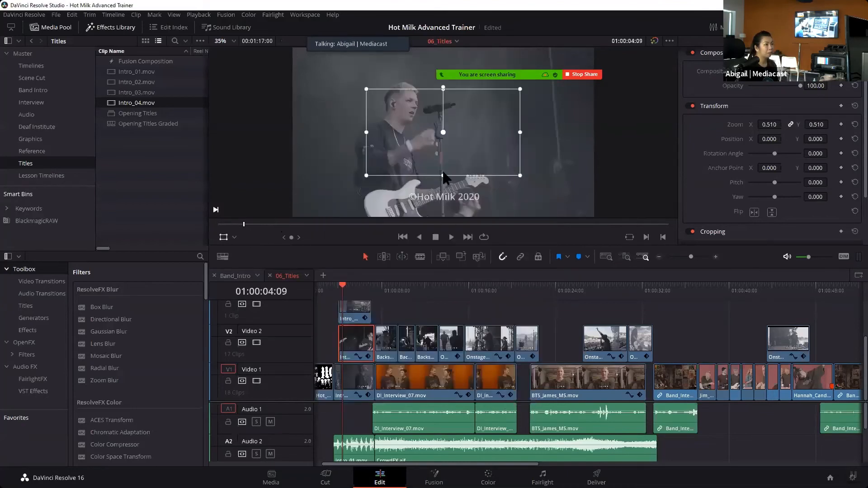
- Trim the start of Intro_03.mov on Video 3 so it begins slightly after Intro_02.mov
click(334, 286)
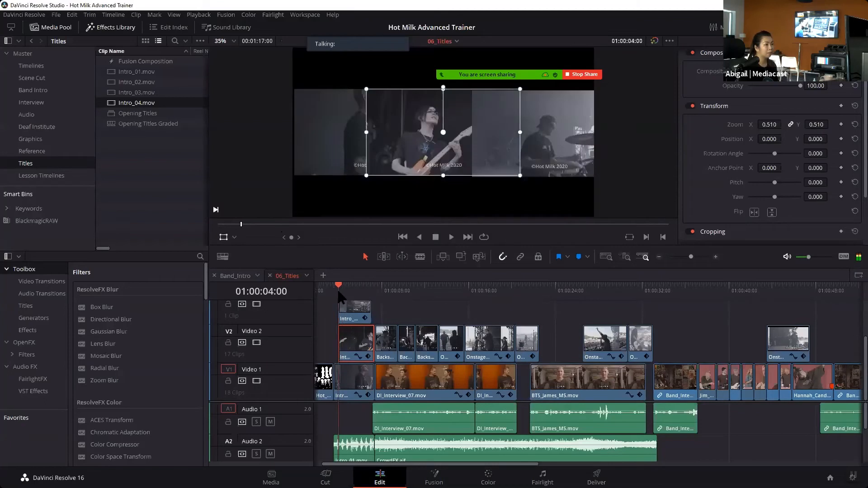
mouse_move(330, 293)
mouse_down()
mouse_move(360, 296)
mouse_move(323, 300)
mouse_up()
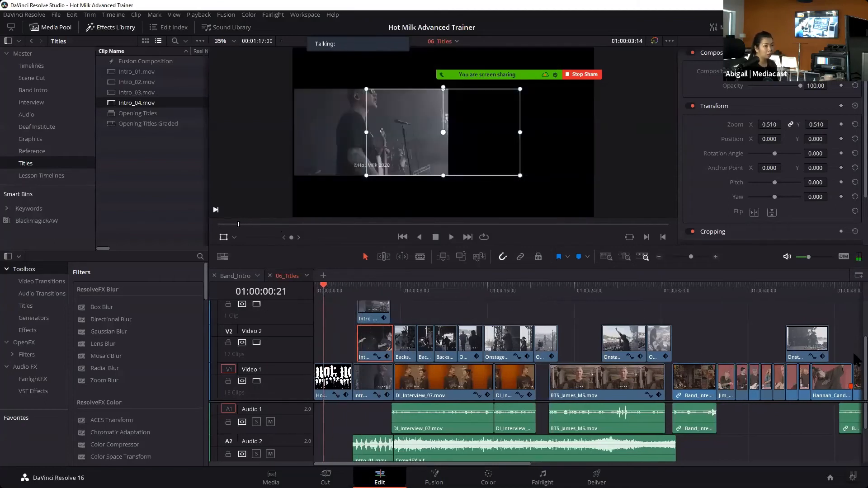
click(853, 352)
drag(863, 352, 853, 328)
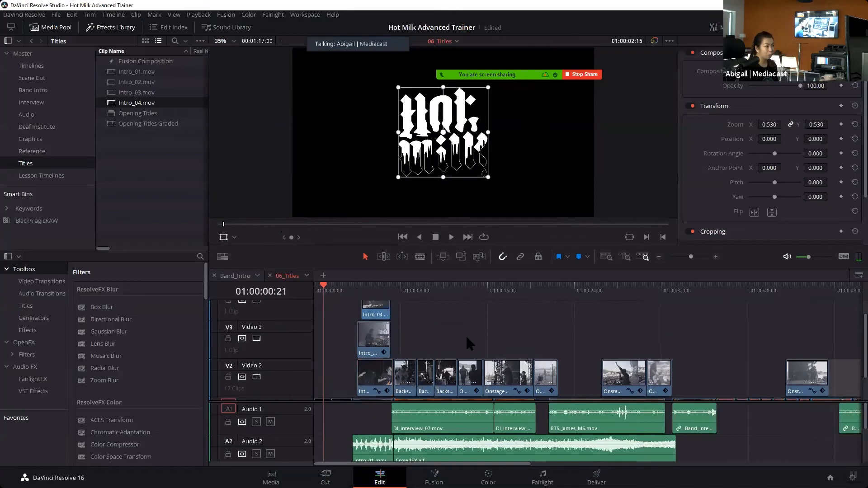
click(377, 343)
drag(356, 343, 361, 344)
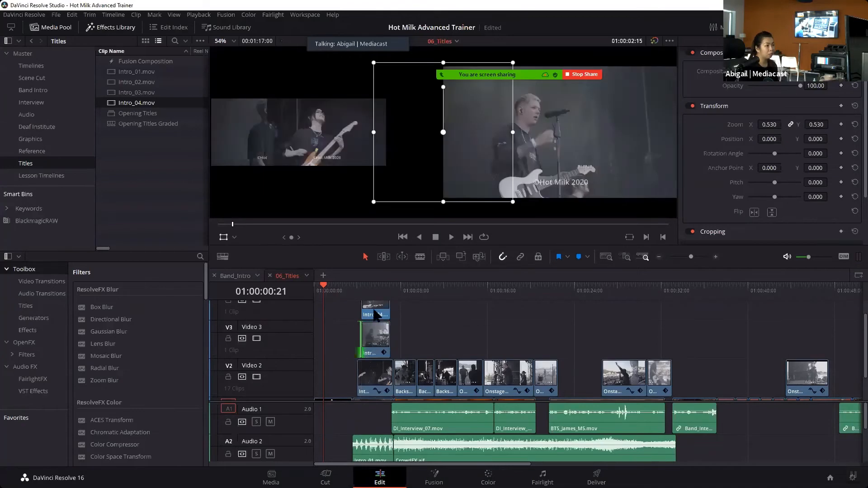
- Trim the start of Intro_04.mov on Video 4 so it begins a little after Intro_03.mov
scroll(846, 425, down, 3)
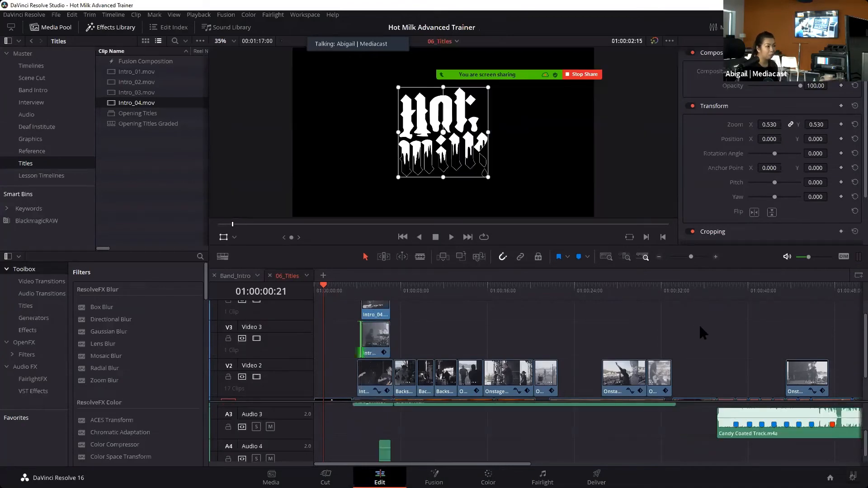
scroll(694, 333, up, 1)
drag(362, 319, 370, 320)
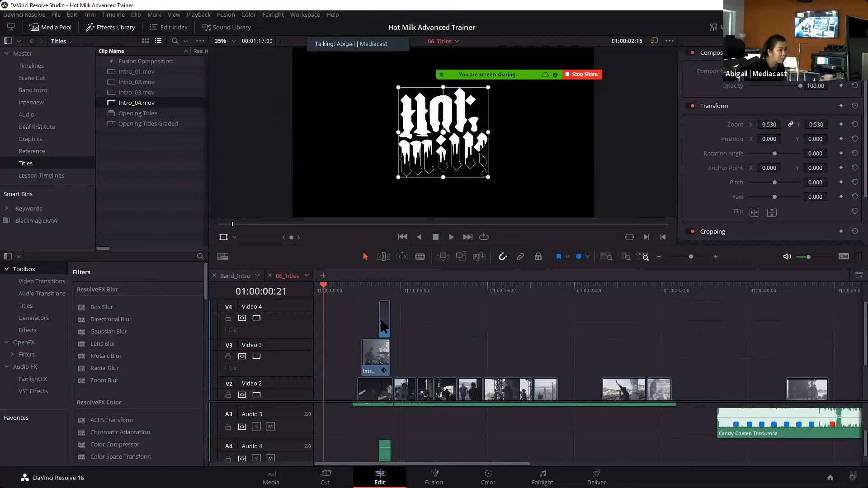
drag(379, 319, 370, 319)
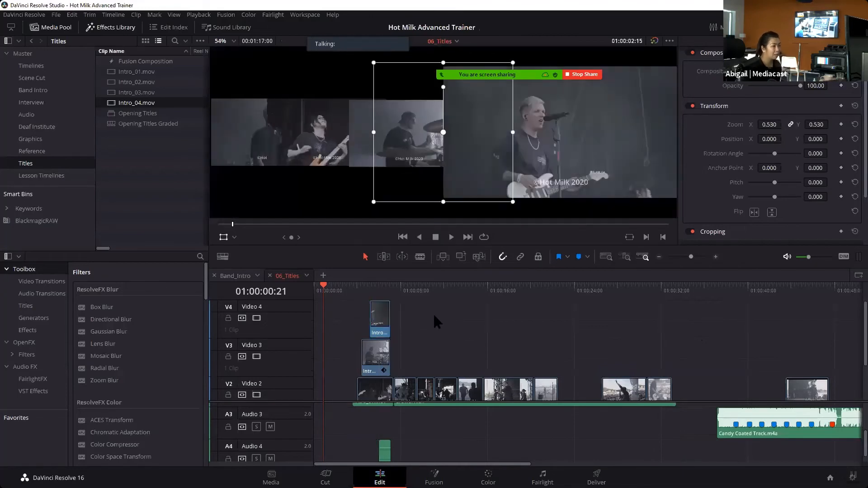
- With the playhead at 01:00:04:09, paste only Intro_01.mov's zoom attributes onto Intro_04.mov on Video 4
click(370, 394)
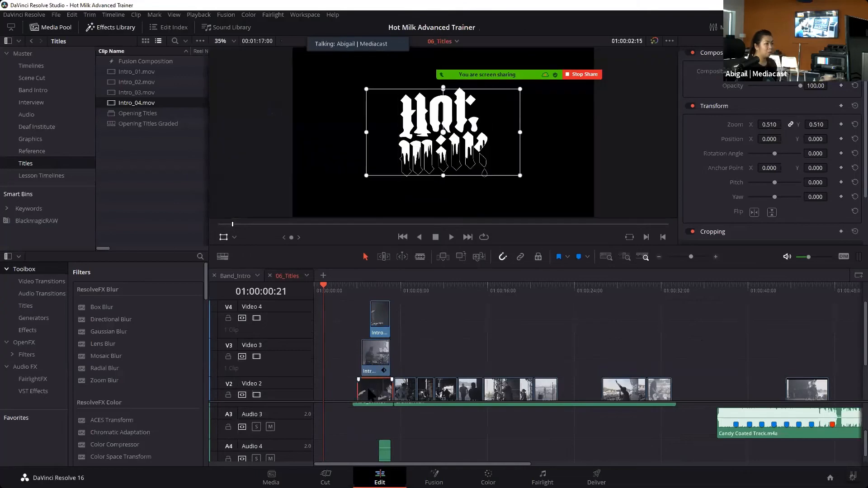
click(353, 288)
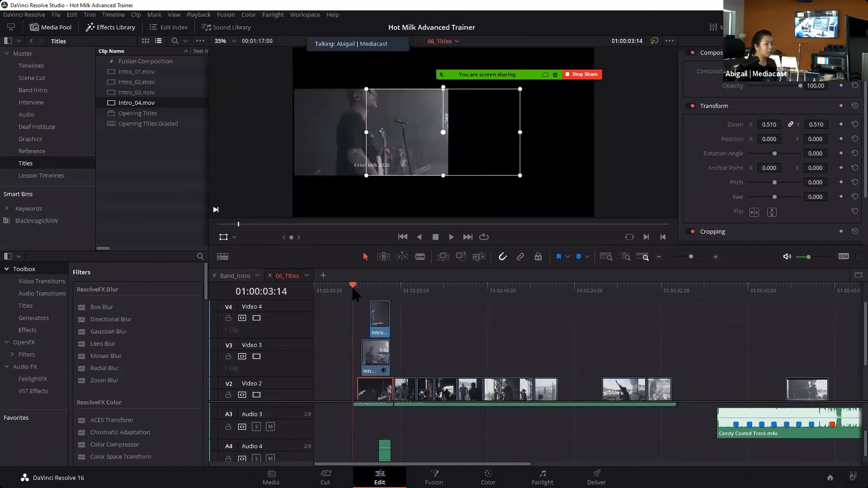
click(379, 357)
click(364, 292)
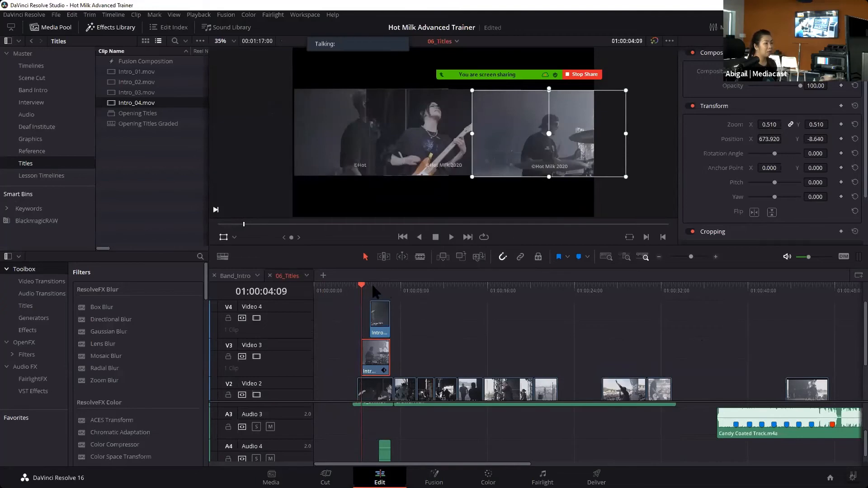
click(379, 322)
right_click(381, 322)
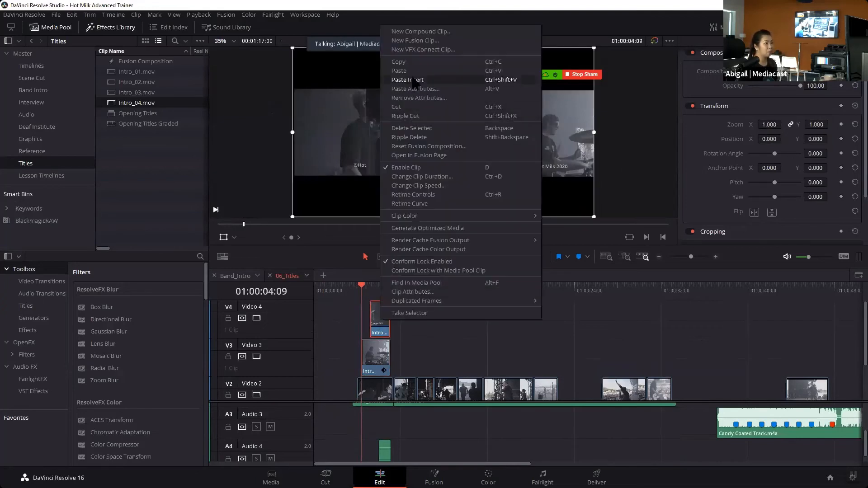
click(414, 89)
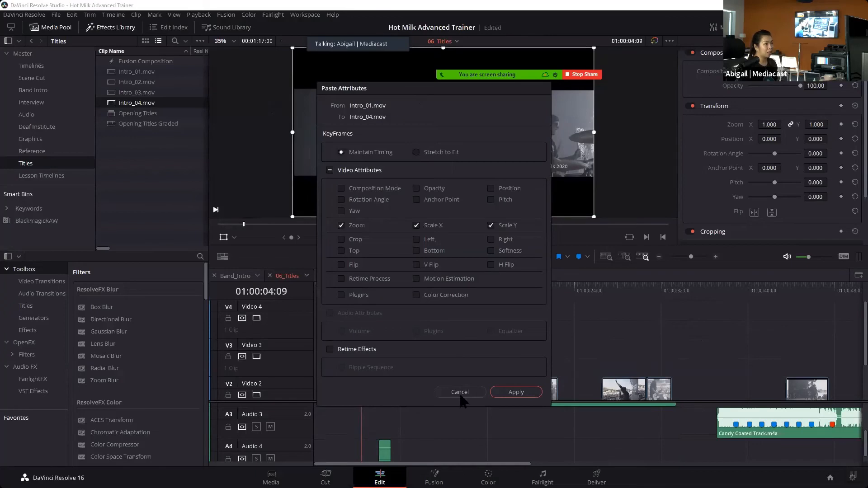
click(515, 392)
- At 01:00:06:00, move Intro_04.mov's frame to about X -510, Y -386 and Intro_03.mov's frame to about X 406, Y -285
drag(443, 132, 383, 174)
drag(508, 159, 511, 179)
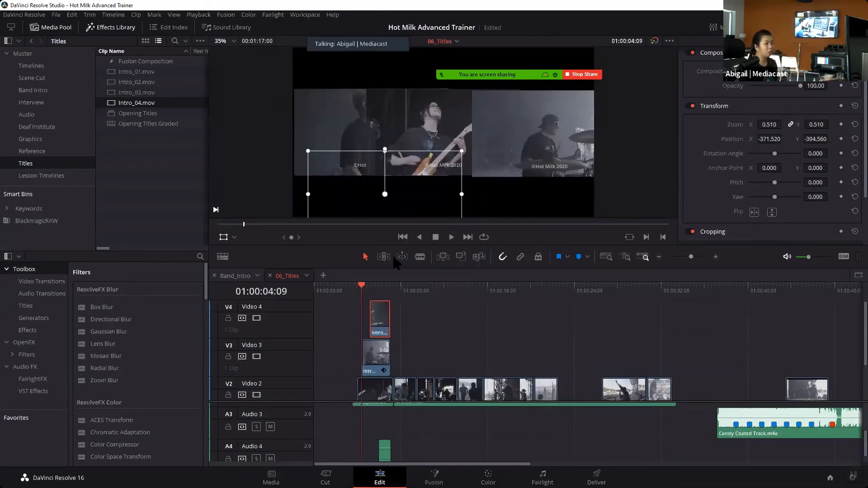
click(379, 287)
drag(395, 193, 373, 192)
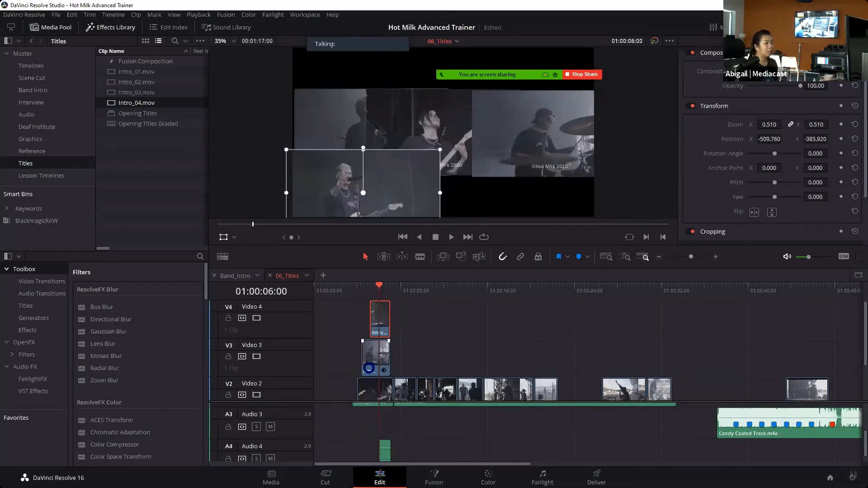
click(372, 371)
drag(516, 155, 473, 198)
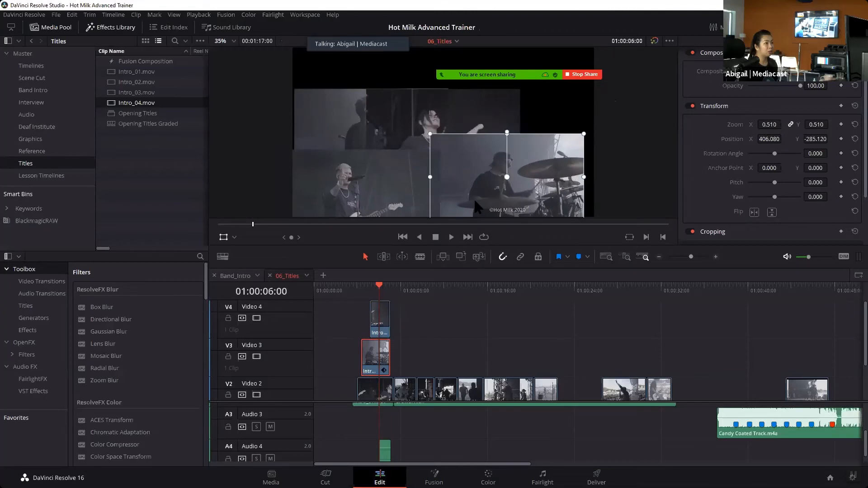
- Move Intro_02.mov's frame to about X 452, Y 46 and scale it down to a zoom of about 0.468
click(374, 387)
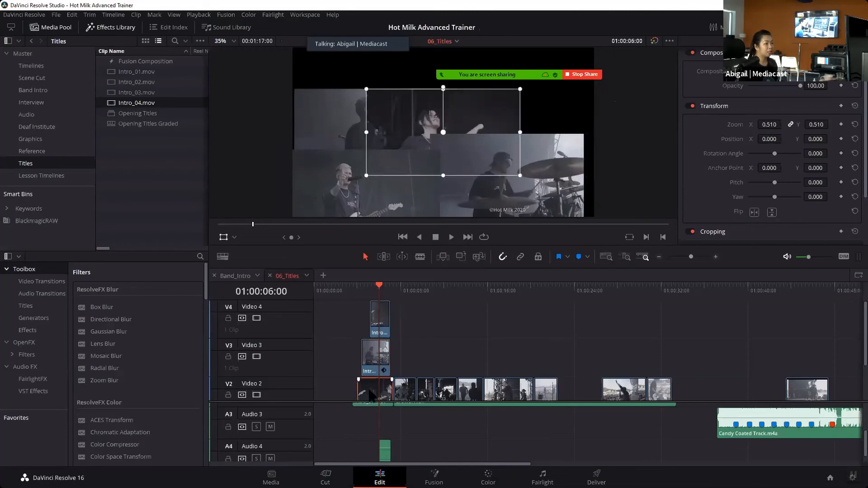
drag(425, 135, 493, 125)
drag(591, 169, 585, 165)
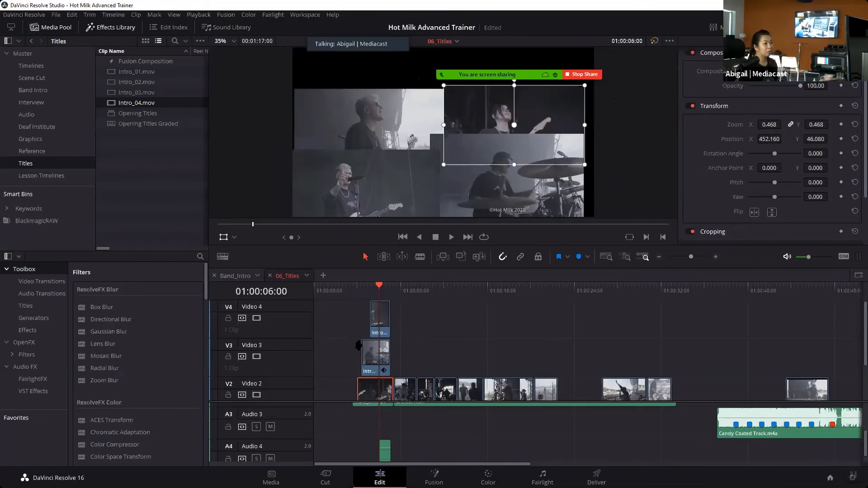
- Scale Intro_03.mov's frame down to a zoom of about 0.423 and move it to about X 487, Y -446
click(375, 357)
drag(430, 135, 456, 156)
drag(511, 188, 511, 198)
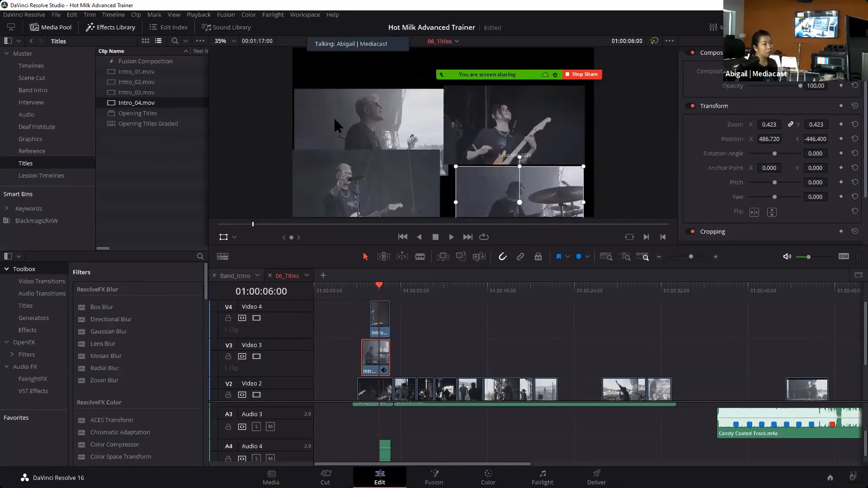
- Shift Intro_01.mov's anchor point to about Y 92 and scale its frame down to a zoom of about 0.455
click(371, 393)
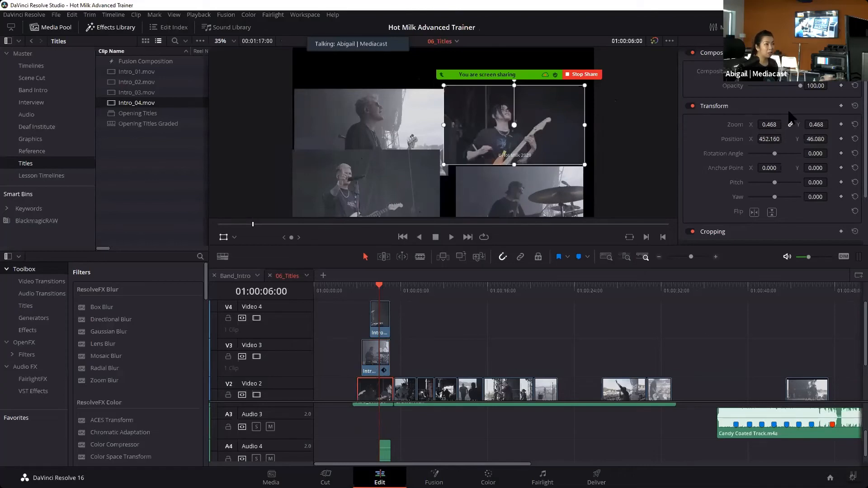
scroll(853, 151, down, 2)
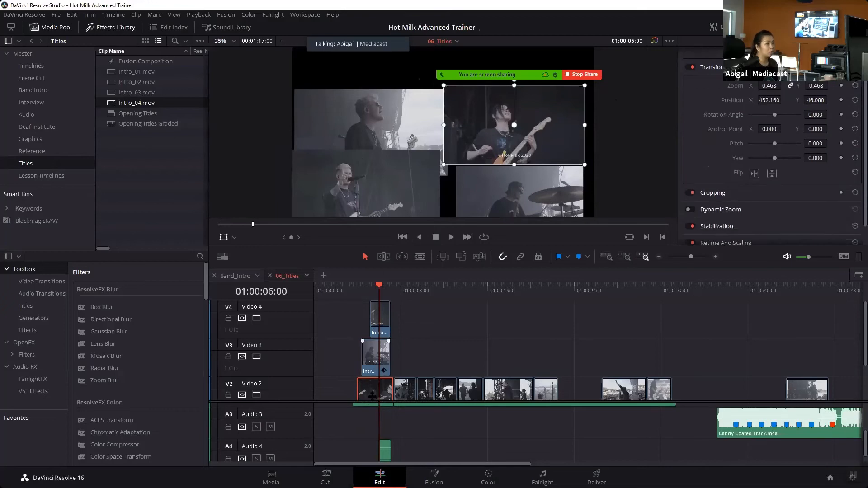
scroll(855, 334, down, 2)
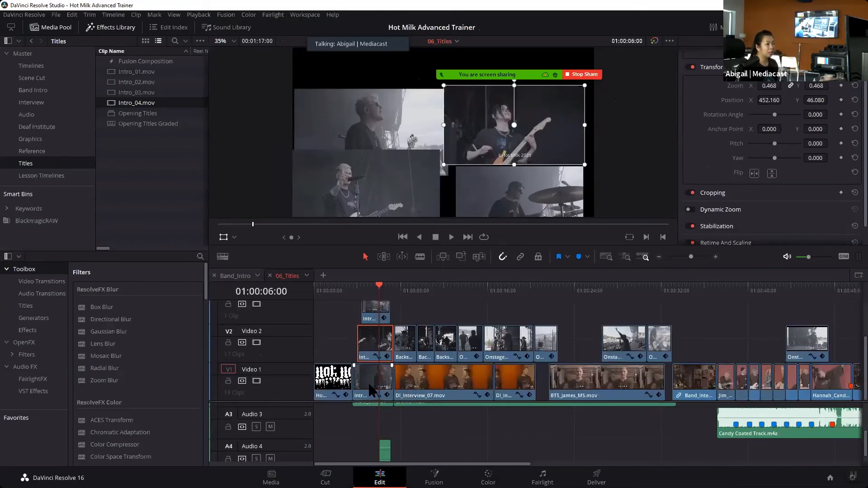
click(372, 318)
drag(371, 130, 370, 114)
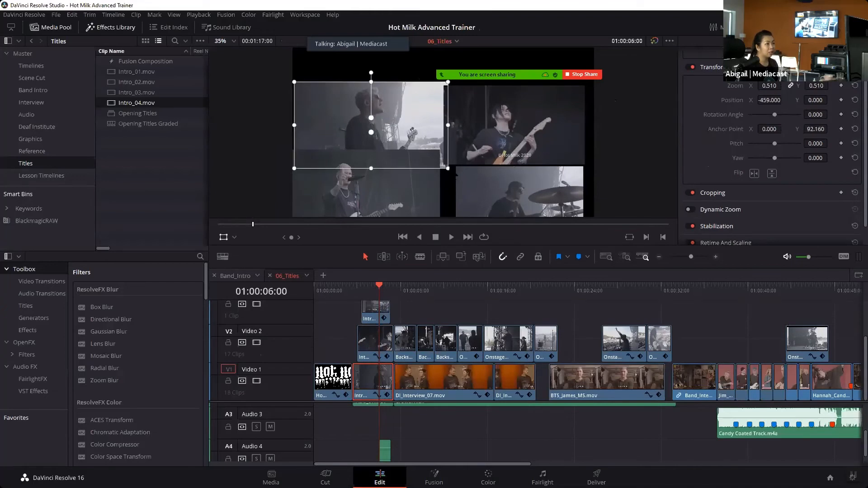
drag(448, 168, 440, 163)
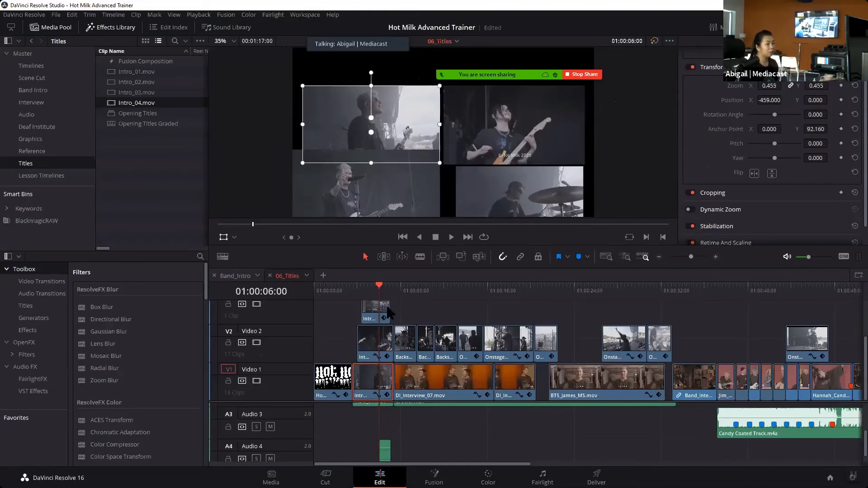
- Move Intro_02.mov's frame to about X 478, Y 69 and enlarge the viewer area above the timeline
click(380, 350)
drag(511, 143, 516, 139)
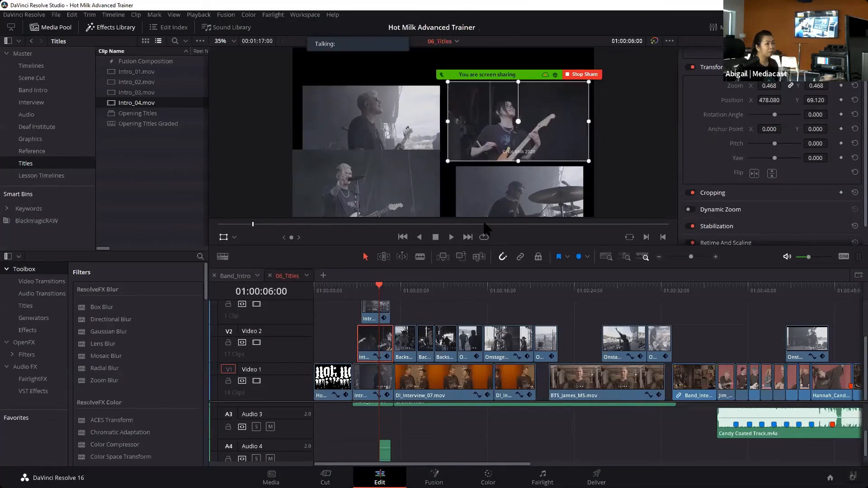
drag(498, 267, 496, 297)
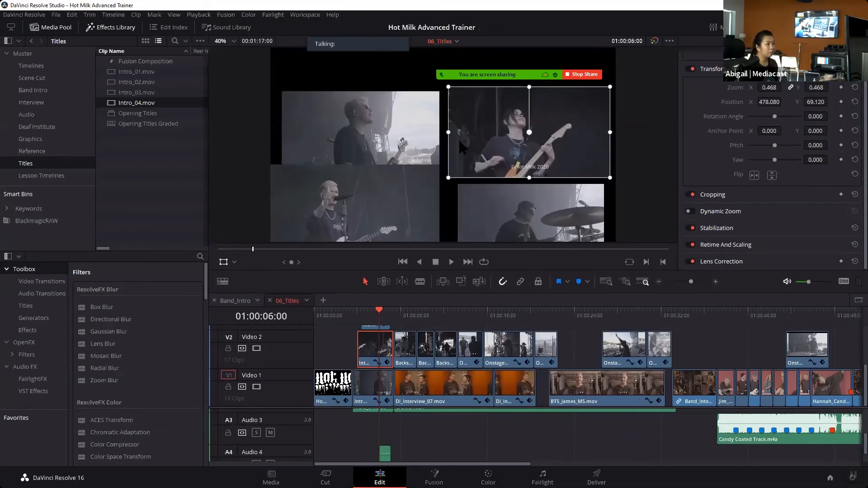
- Resize Intro_03.mov's frame to a zoom of about 0.432 by 0.401 and move it to about X 462, Y -439
click(373, 327)
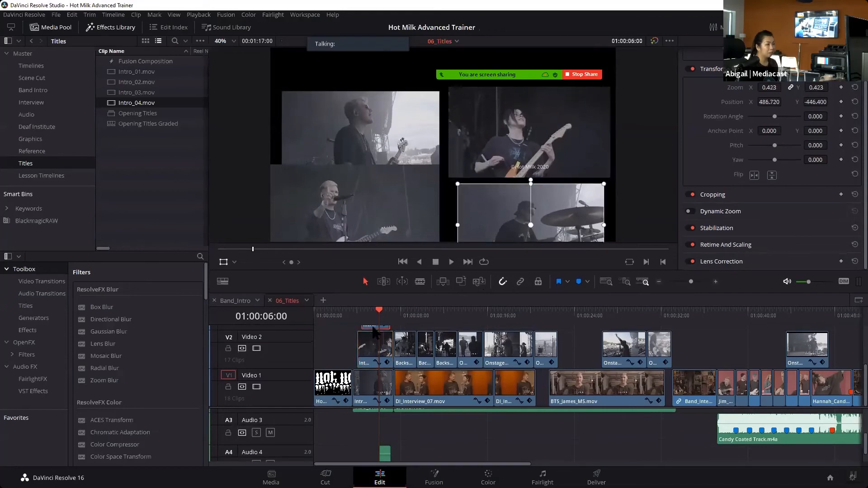
drag(457, 184, 467, 189)
drag(536, 216, 541, 206)
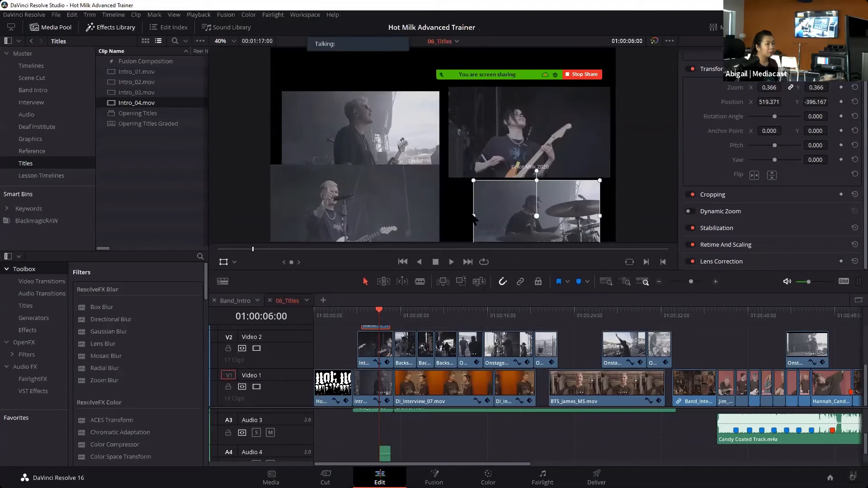
drag(542, 208, 521, 208)
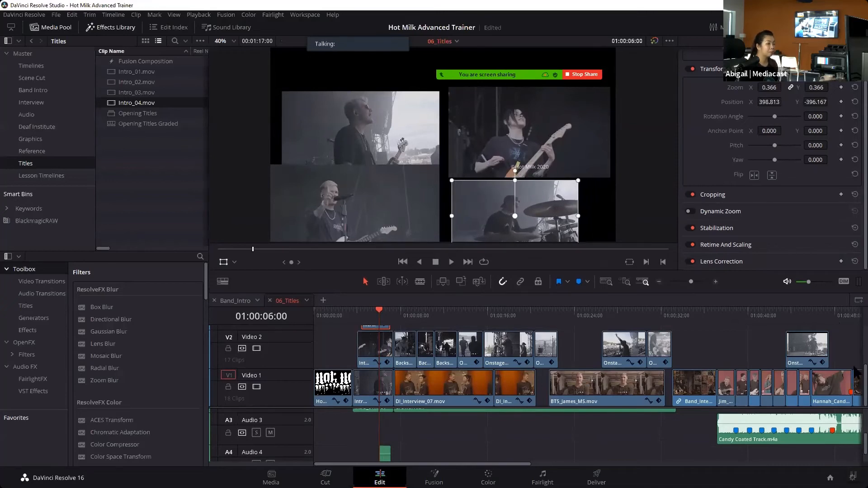
scroll(856, 368, up, 1)
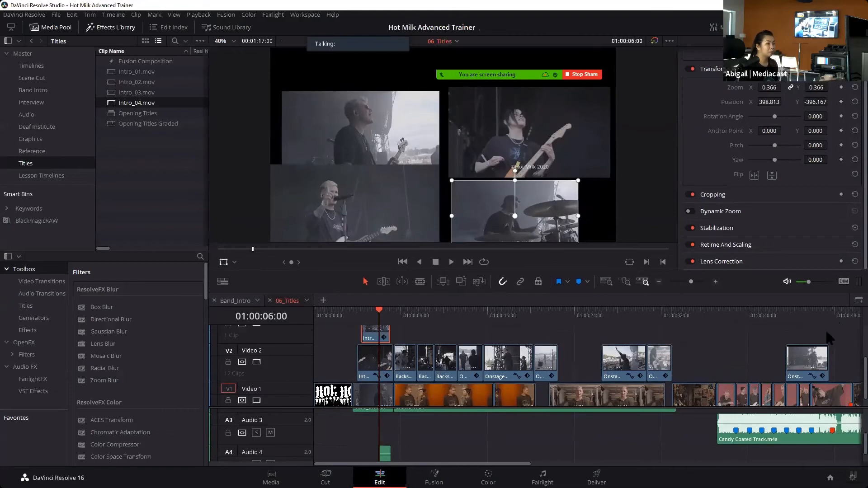
mouse_move(578, 215)
mouse_down()
mouse_move(590, 215)
mouse_move(583, 216)
mouse_up()
drag(583, 180, 590, 177)
drag(546, 205, 573, 210)
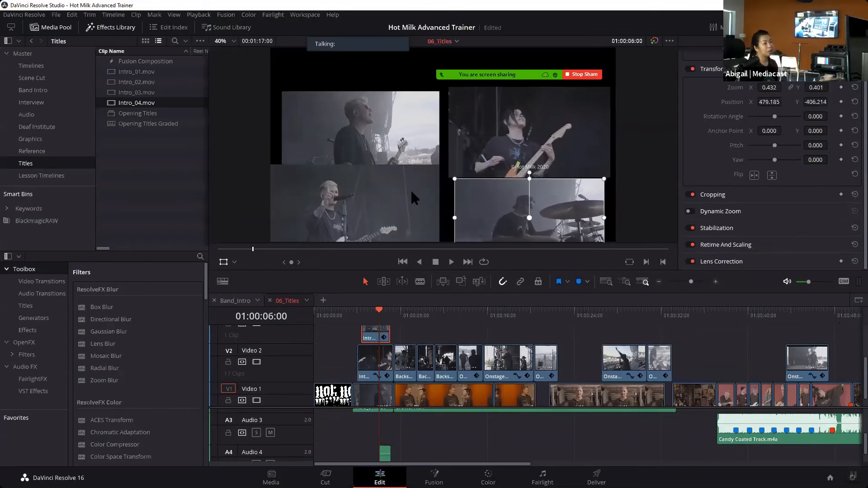
mouse_move(376, 132)
mouse_down()
mouse_move(374, 116)
mouse_move(374, 136)
mouse_up()
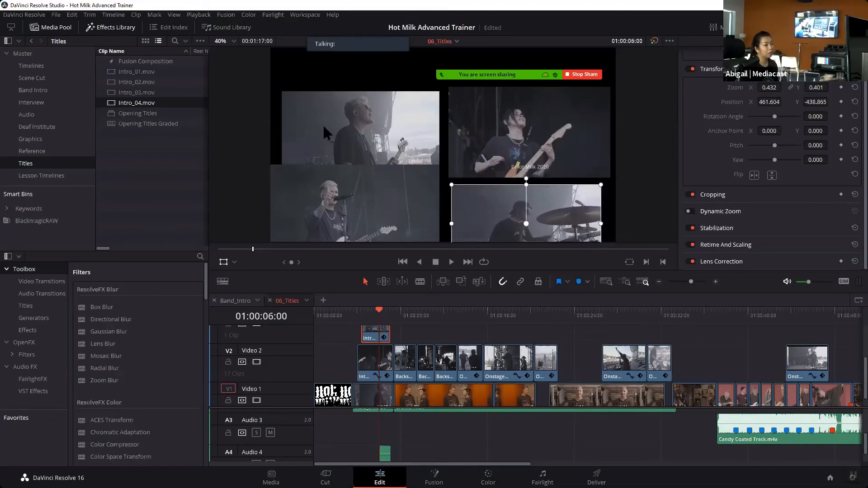
- Move Intro_01.mov's frame to about X -503, Y 188 and Intro_02.mov's frame to about X 468, Y 241
scroll(323, 128, down, 1)
mouse_move(541, 213)
mouse_down()
mouse_move(540, 183)
mouse_move(540, 213)
mouse_up()
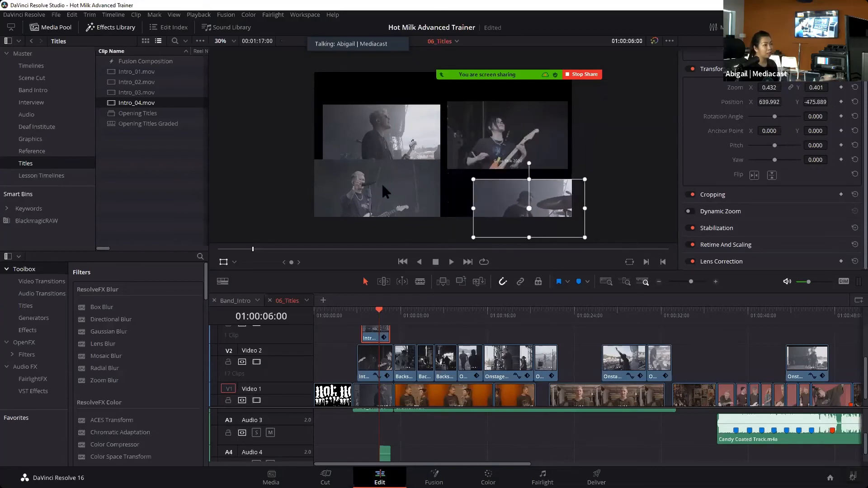
click(376, 404)
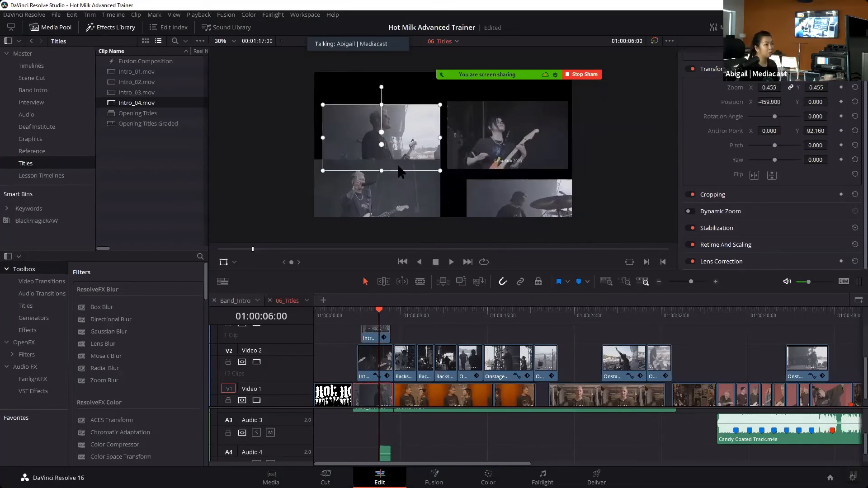
drag(398, 165, 390, 138)
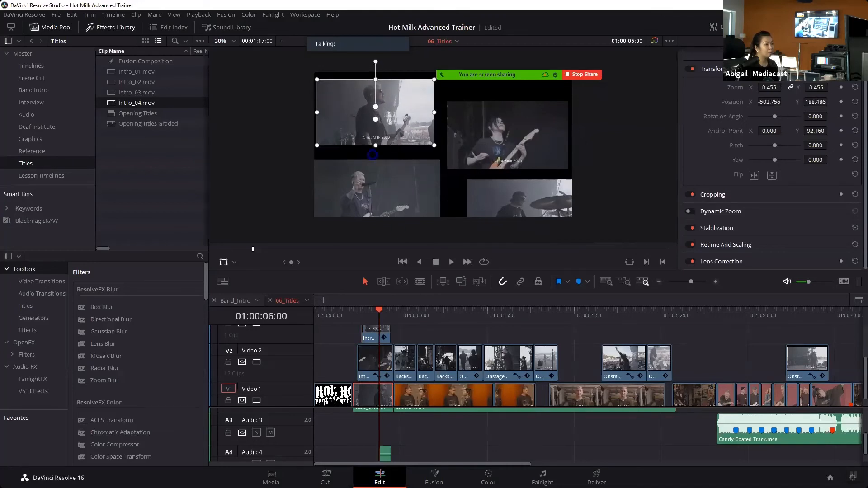
click(373, 365)
drag(499, 139, 497, 122)
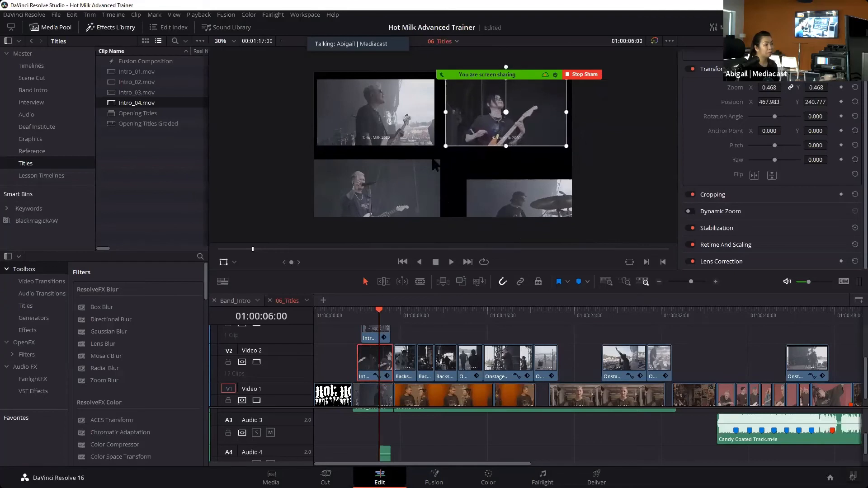
- Enlarge Intro_03.mov's frame to a zoom of about 0.472 by 0.438 and move it to about X 465, Y -281
click(371, 337)
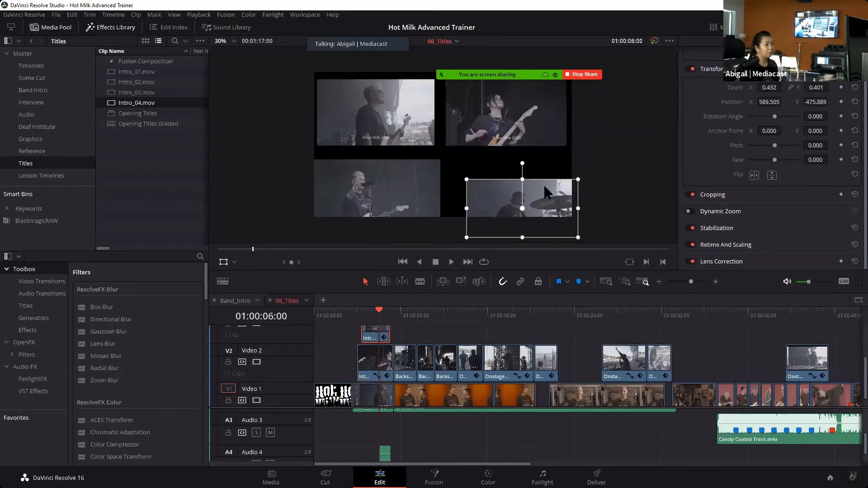
drag(527, 202, 522, 178)
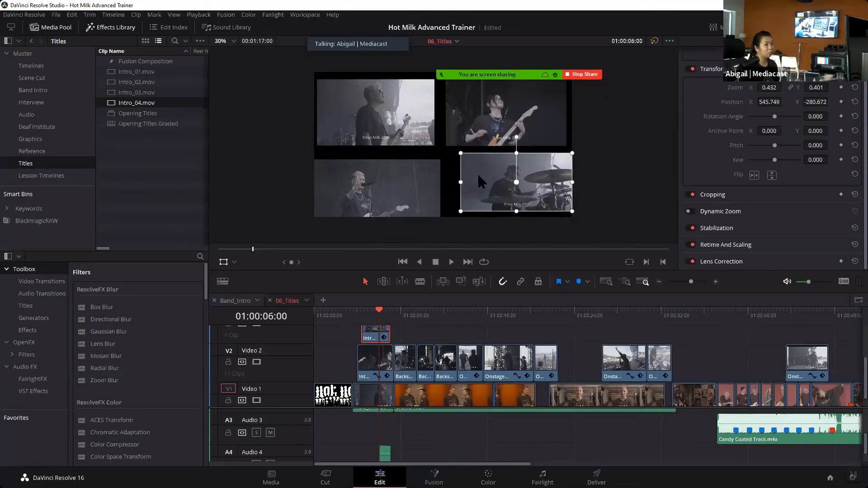
mouse_move(461, 214)
mouse_down()
mouse_move(444, 218)
mouse_move(451, 217)
mouse_up()
drag(485, 184, 475, 184)
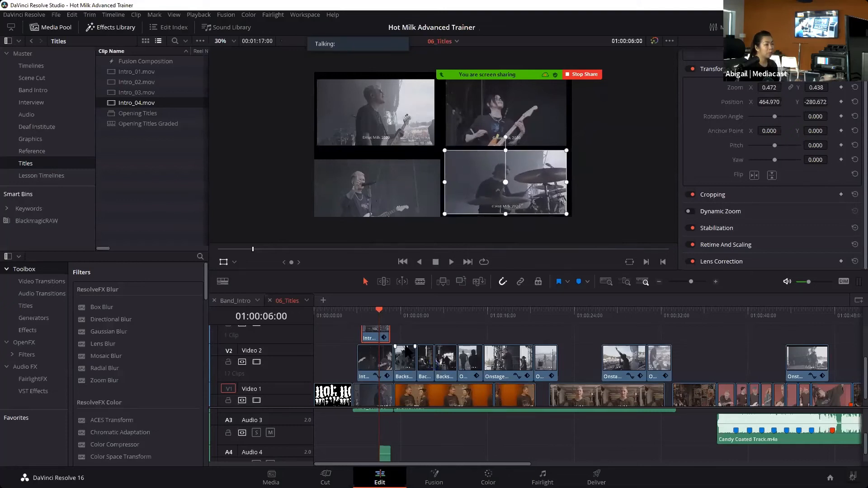
- Scale Intro_04.mov's frame down to a zoom of about 0.455 and move it to about X -483, Y -275
scroll(405, 344, up, 3)
click(383, 347)
drag(397, 194, 381, 178)
drag(306, 219, 312, 217)
drag(370, 187, 376, 186)
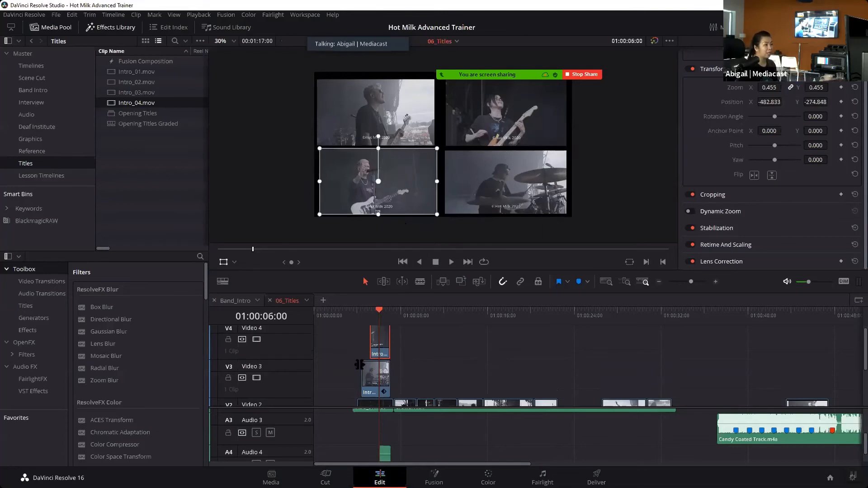
drag(362, 362, 366, 363)
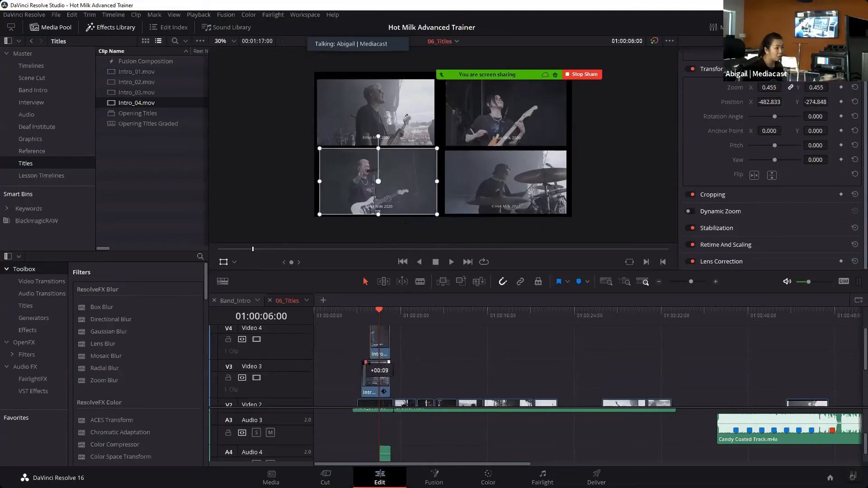
scroll(433, 365, down, 1)
drag(358, 391, 361, 391)
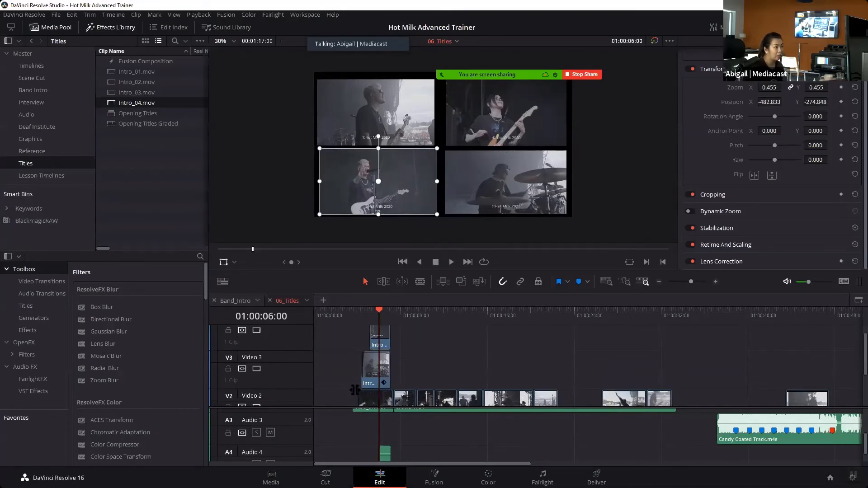
scroll(433, 372, up, 1)
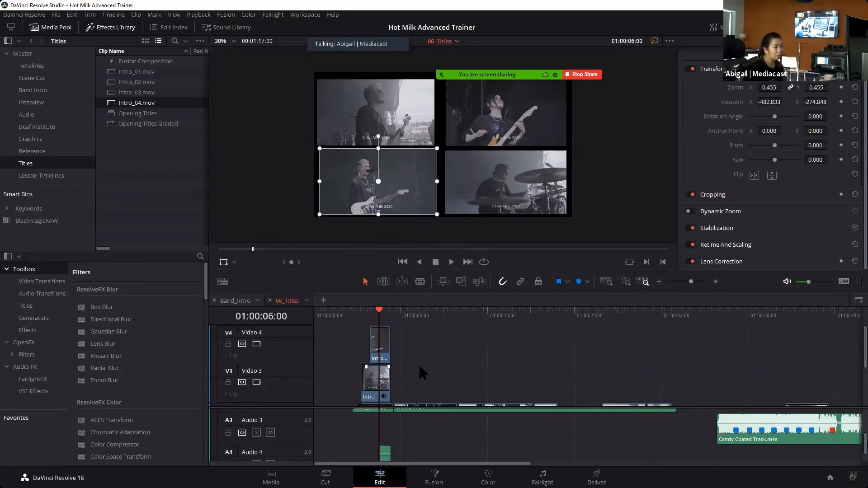
- Play the staggered Intro clips from near their start to review the split-screen opening
drag(369, 329, 347, 317)
click(358, 315)
key(space)
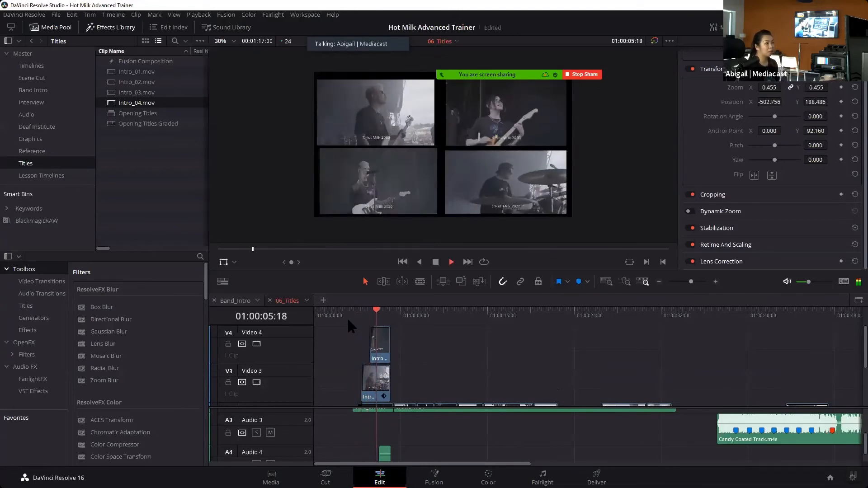
key(space)
- Combine the four stacked Intro clips in the 06_Titles timeline into a new compound clip with the default name
scroll(441, 362, down, 3)
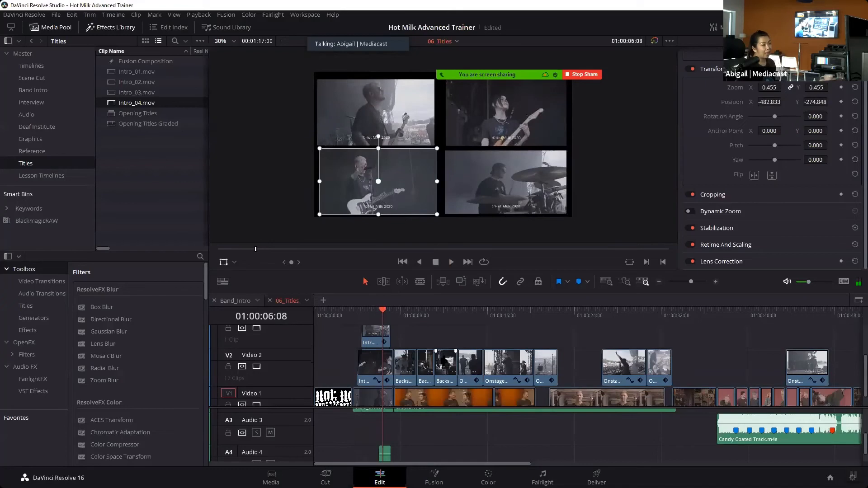
scroll(857, 343, up, 2)
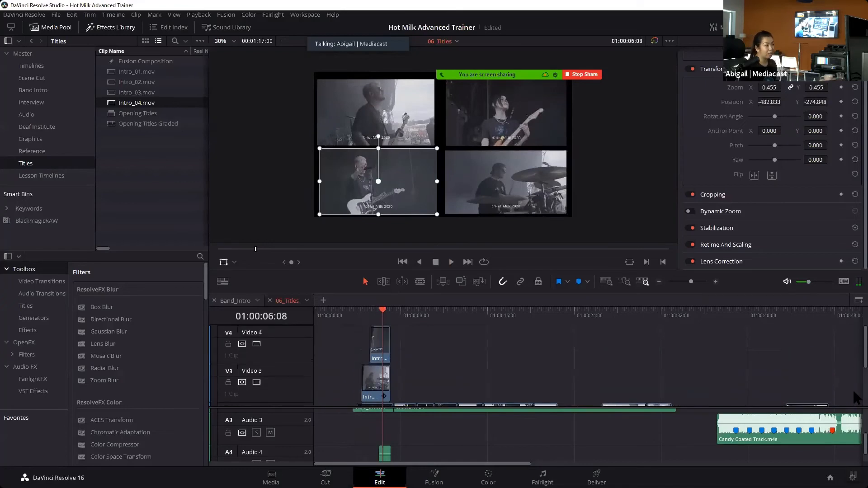
scroll(857, 398, down, 2)
click(372, 393)
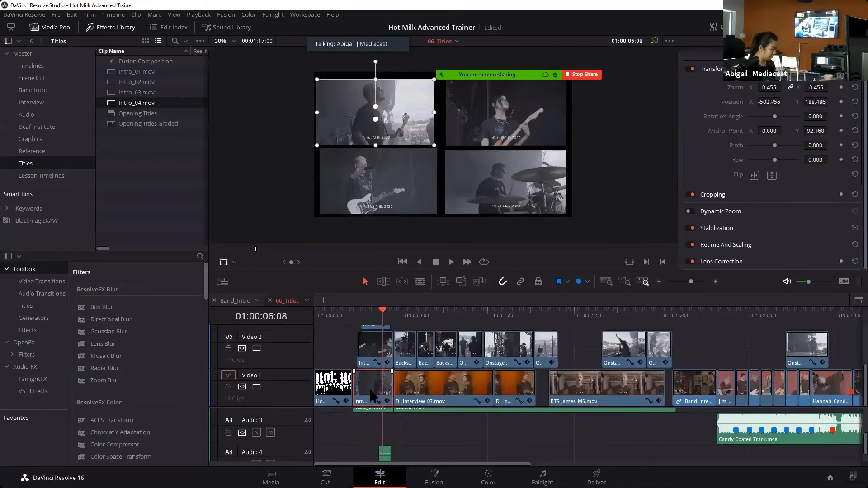
ctrl+click(376, 344)
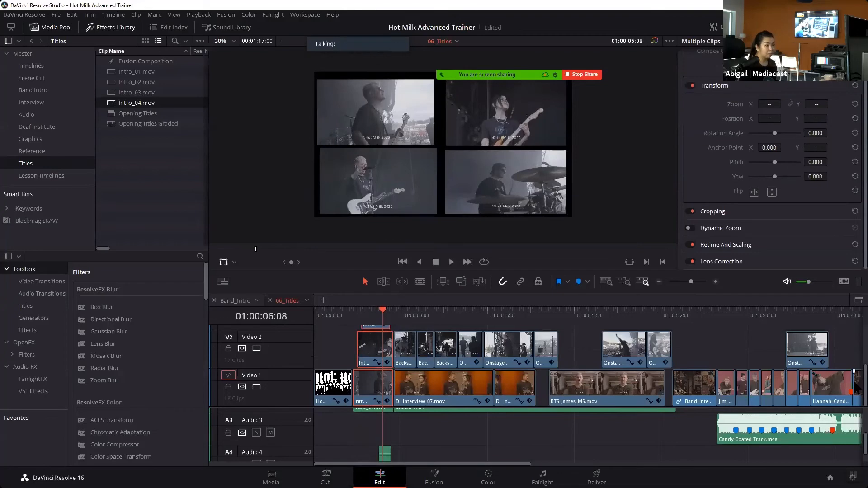
scroll(857, 386, up, 1)
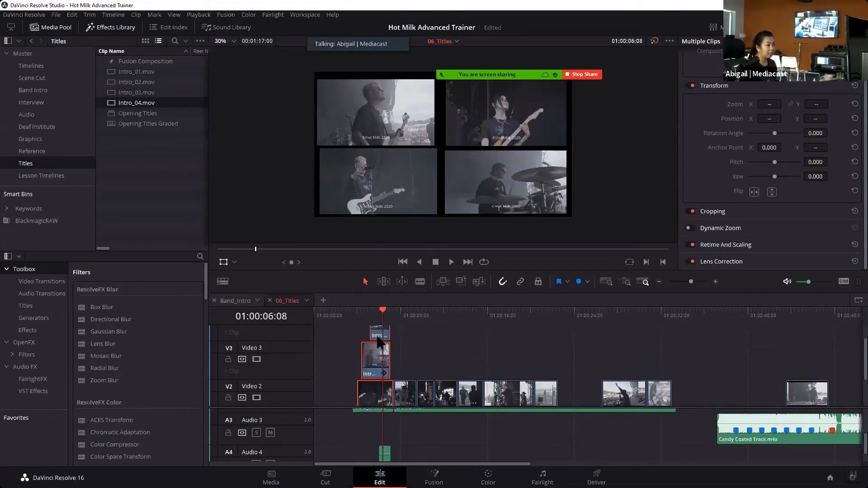
right_click(374, 352)
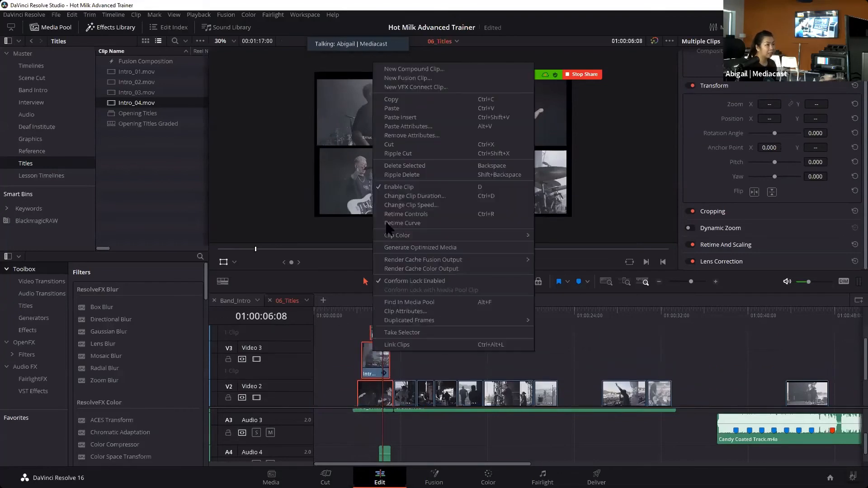
click(413, 68)
click(494, 263)
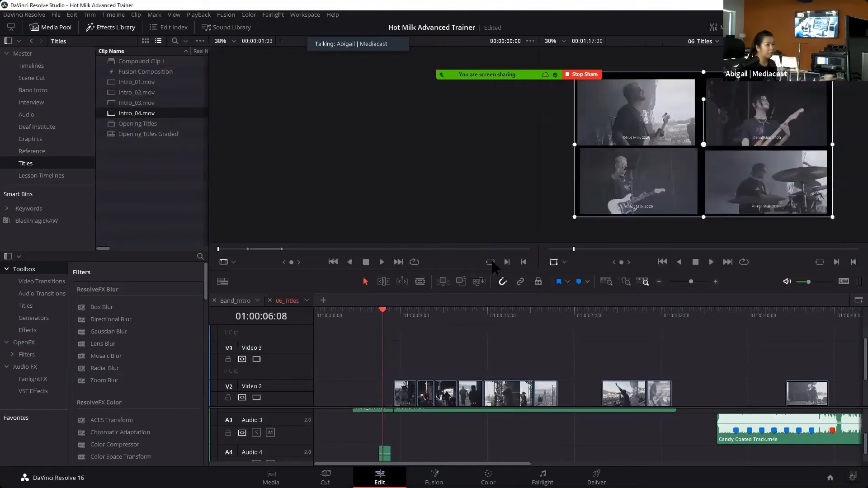
- Play the compound clip in the 06_Titles timeline from its start to check the split-screen build-up
scroll(854, 374, down, 2)
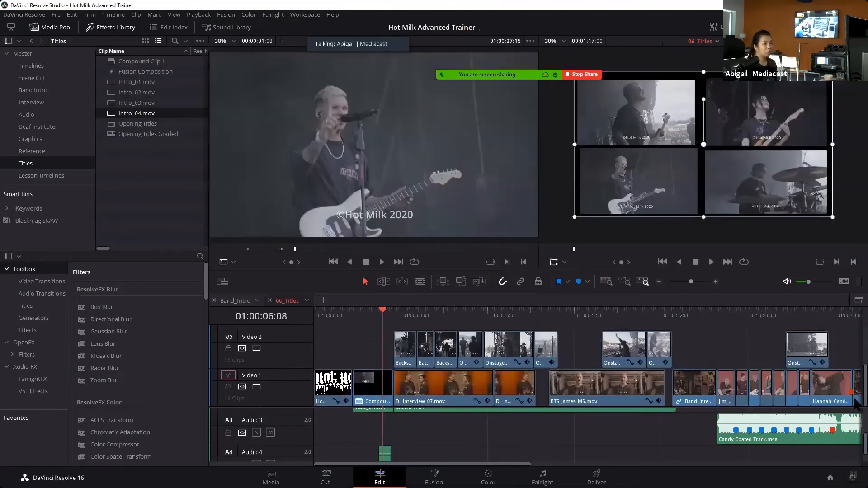
scroll(855, 402, down, 2)
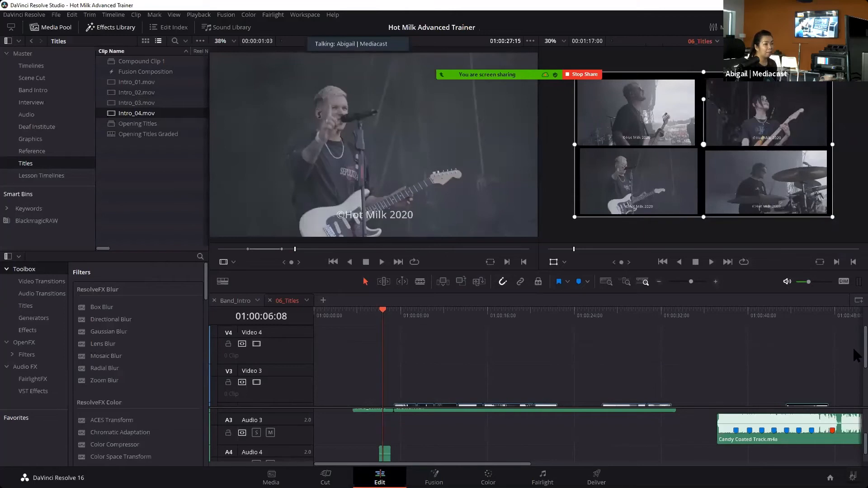
scroll(855, 402, up, 2)
drag(385, 311, 353, 313)
click(383, 397)
key(space)
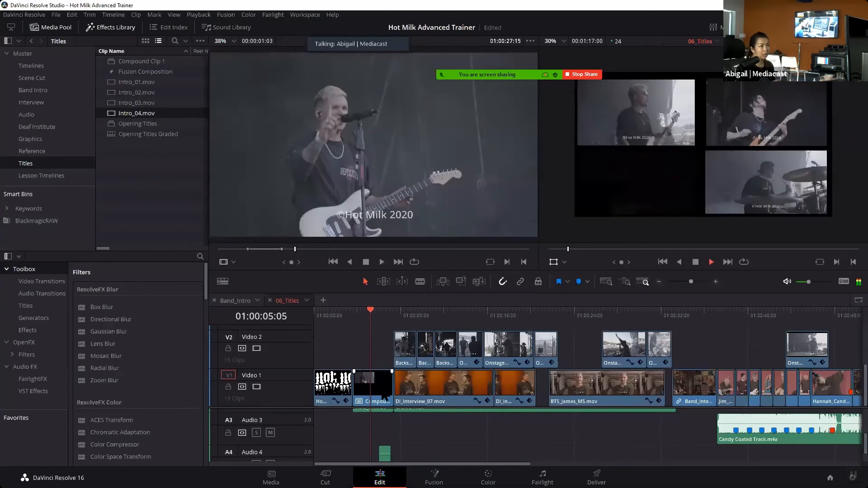
key(space)
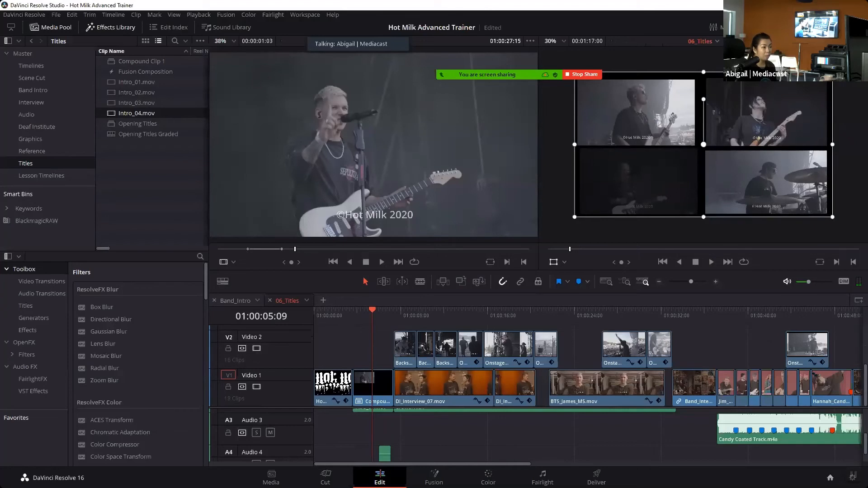
- Switch to the Hot Milk Advanced project and place the 08_Fusion Titles playhead on the Hot Milk logo near 01:00:02:06
click(830, 477)
click(261, 130)
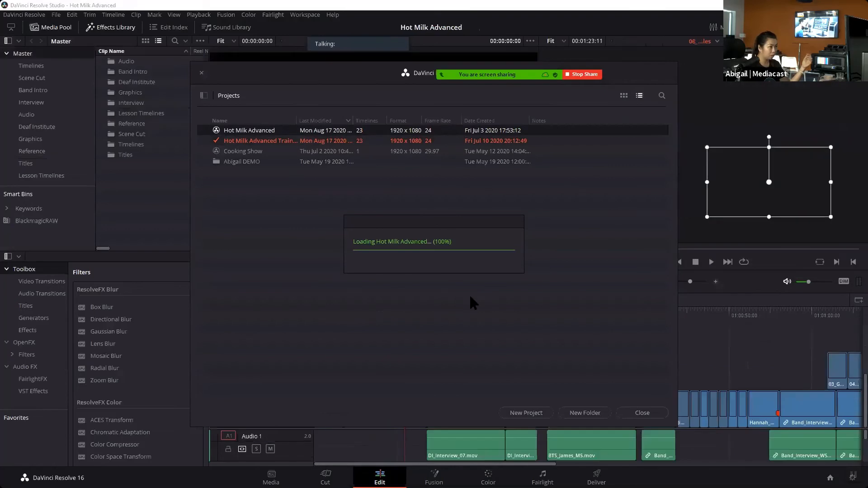
drag(404, 312, 328, 335)
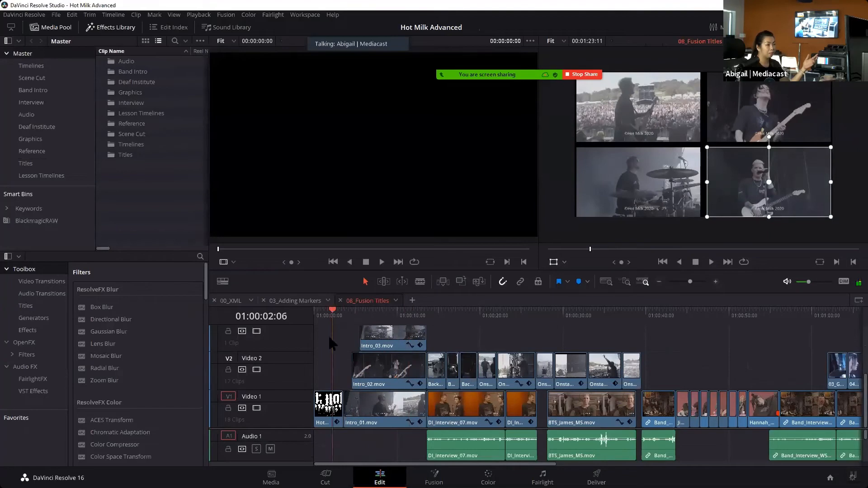
- Combine Intro_01.mov to Intro_04.mov in the 08_Fusion Titles timeline into a new compound clip with the default name
click(375, 407)
ctrl+click(390, 375)
ctrl+click(389, 345)
scroll(565, 396, up, 3)
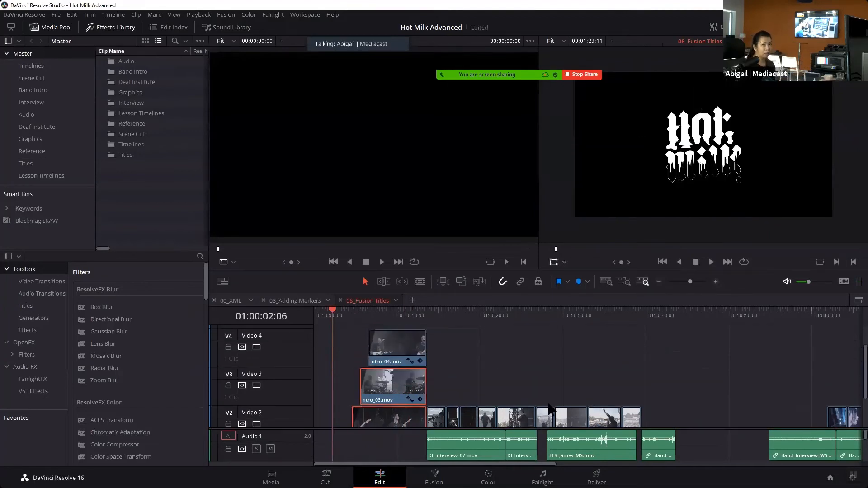
ctrl+click(402, 350)
right_click(402, 350)
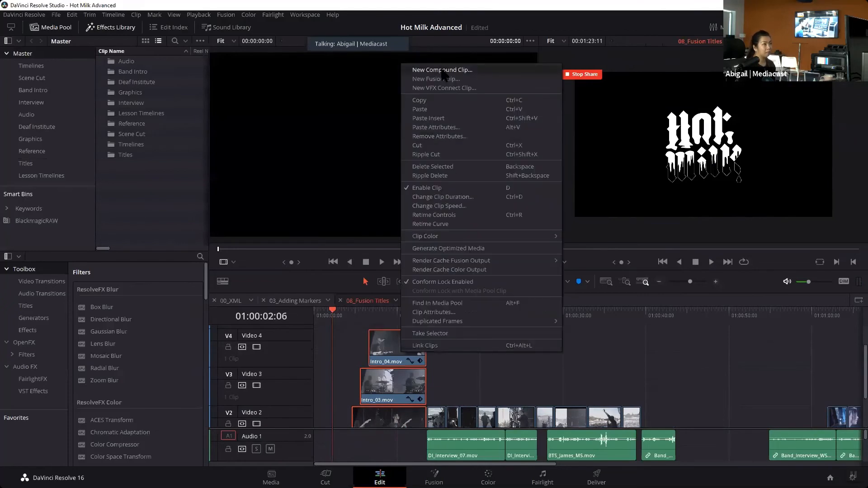
click(442, 71)
click(494, 264)
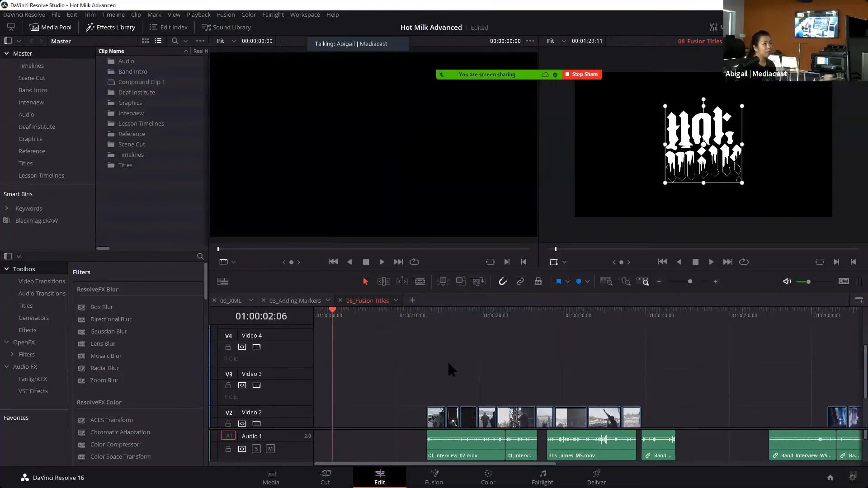
- Hide the on-screen transform controls and play the new compound clip from its start through to the following clip
scroll(456, 354, down, 3)
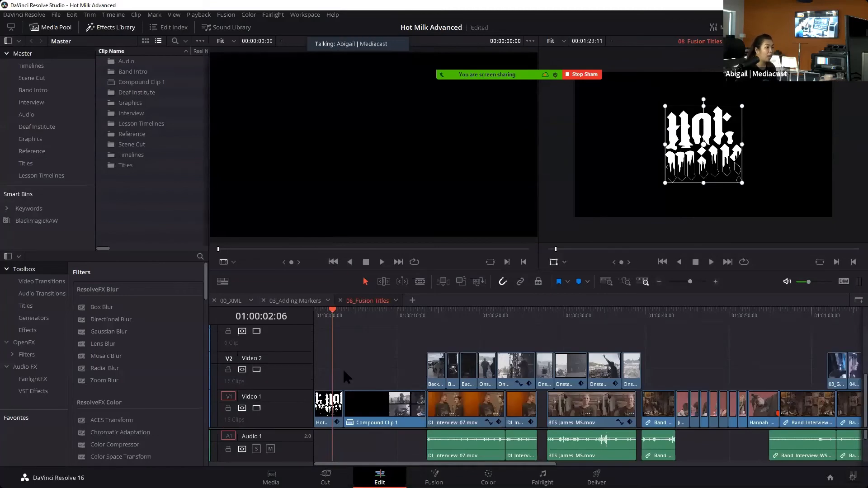
drag(331, 317, 348, 314)
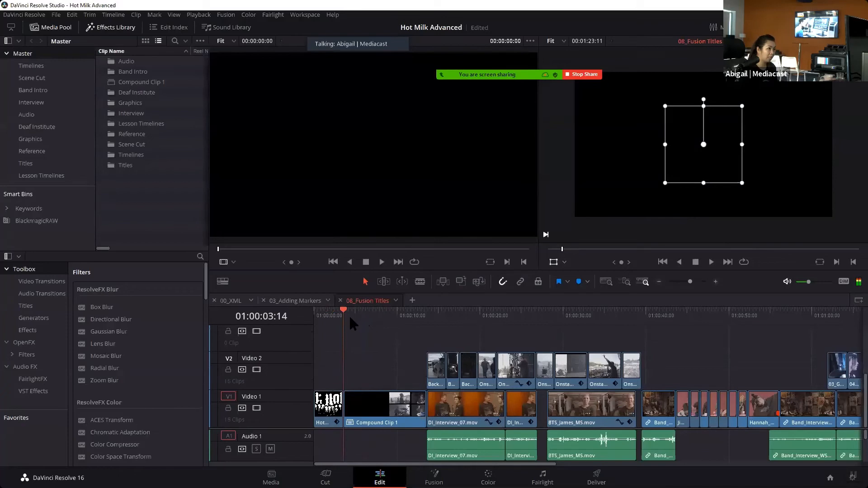
click(554, 262)
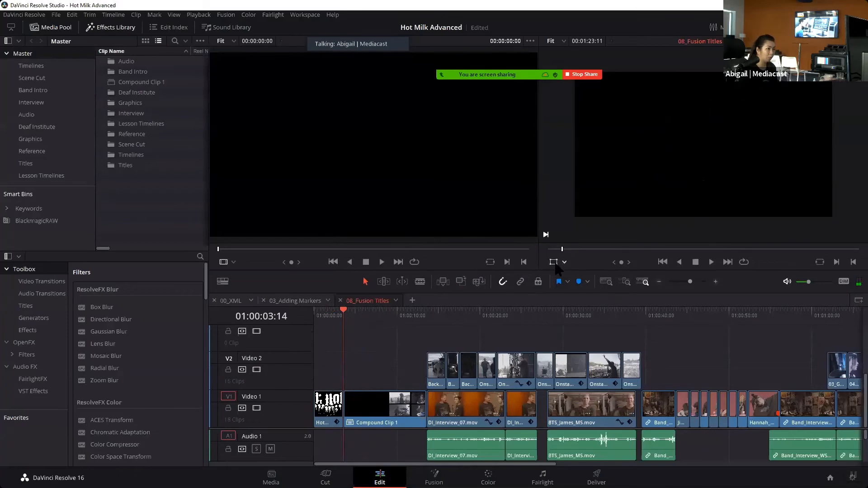
key(space)
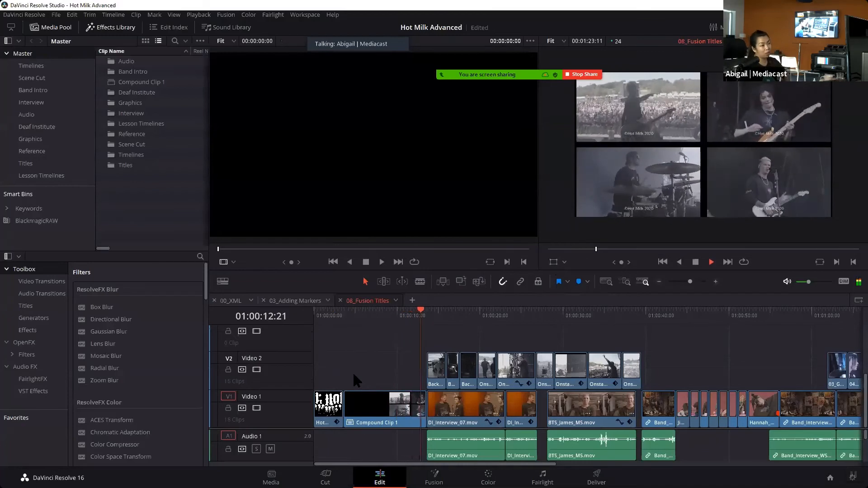
key(space)
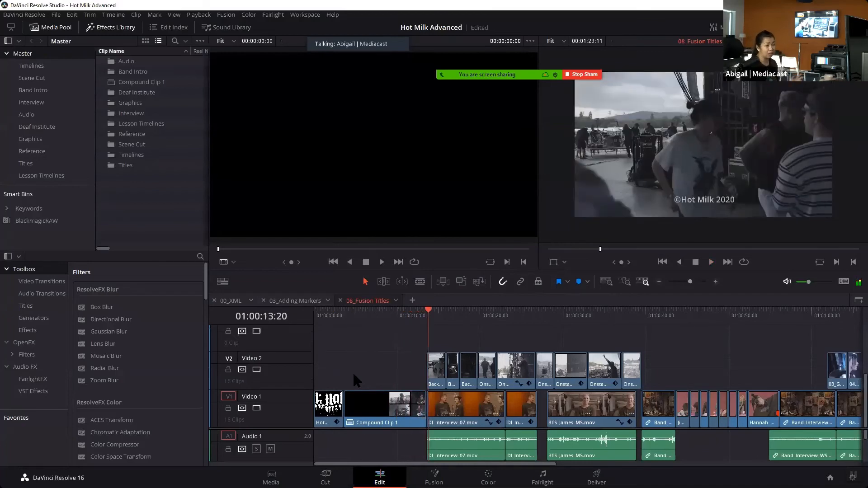
- Open Backstage_02.mov on the Fusion page and reposition the MediaIn1 and MediaOut1 nodes further right in the node graph
key(shift+5)
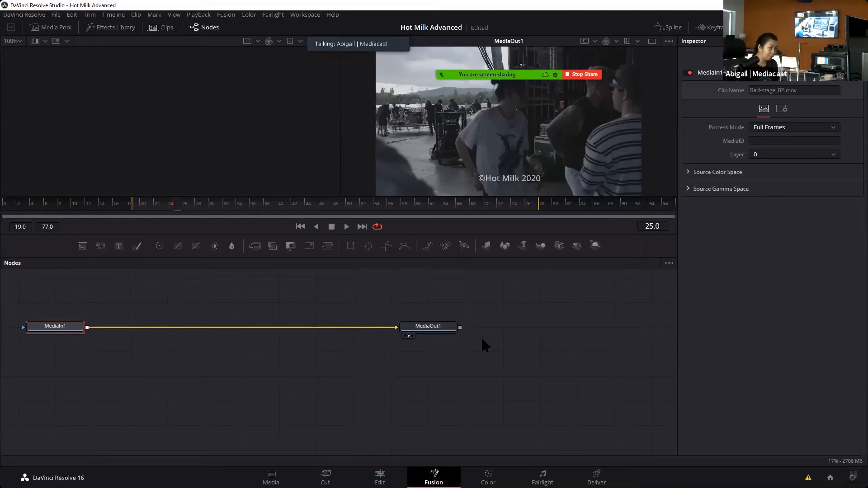
drag(55, 330, 217, 332)
drag(452, 327, 519, 328)
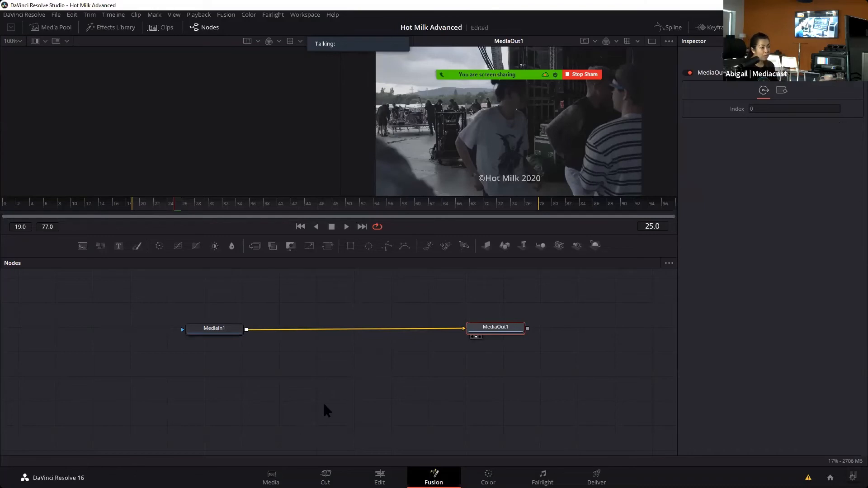
- Show the timeline's clip thumbnails, open Compound Clip 1's composition, and scrub to frame 108
click(159, 28)
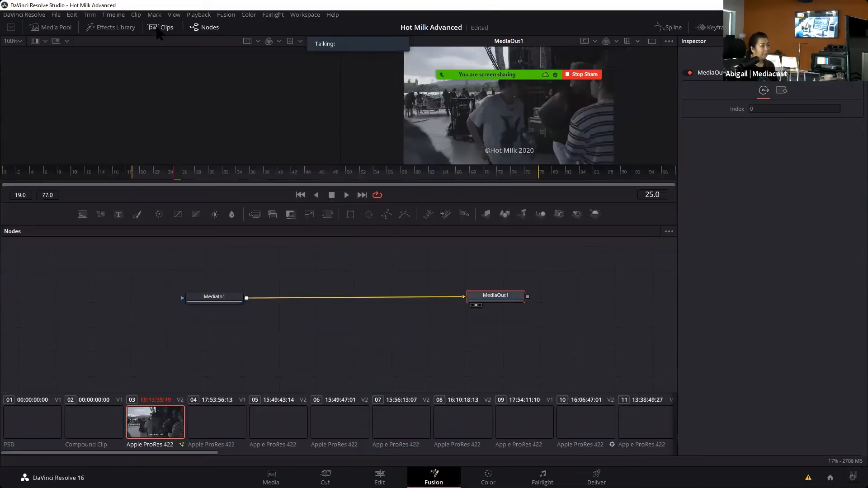
click(113, 443)
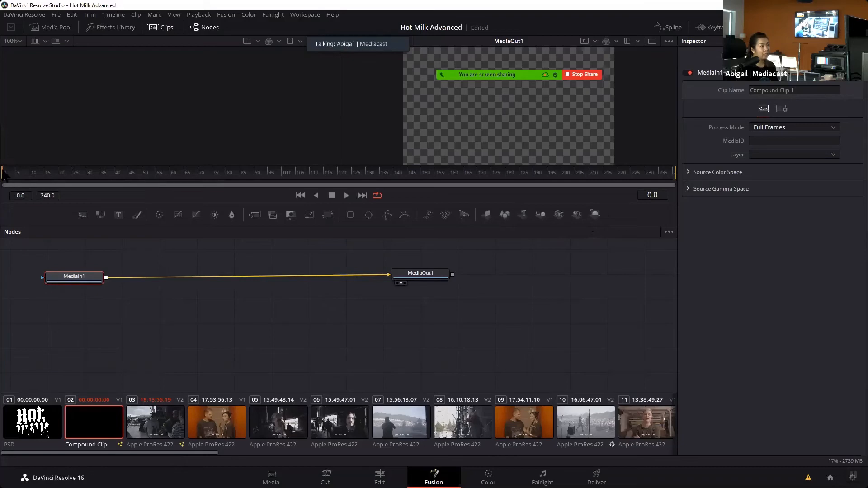
drag(25, 174, 305, 199)
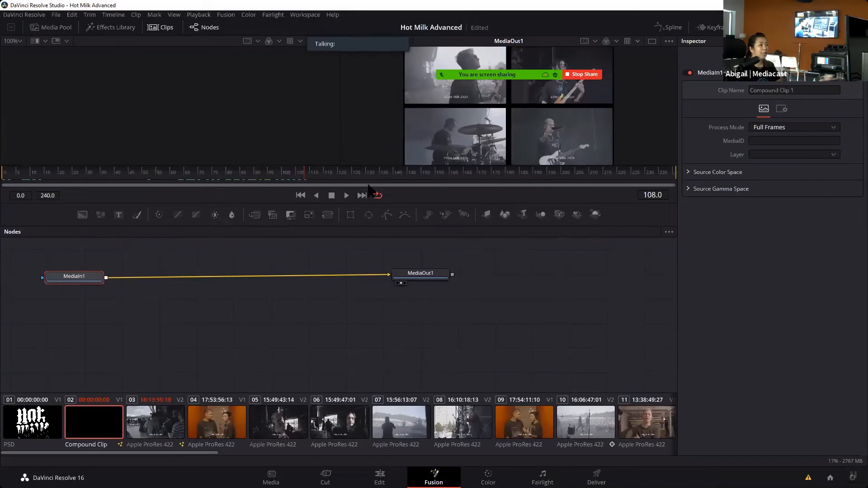
- Move MediaIn1 and MediaOut1 further right and slightly down in the node graph, keeping them roughly level
drag(99, 278, 225, 272)
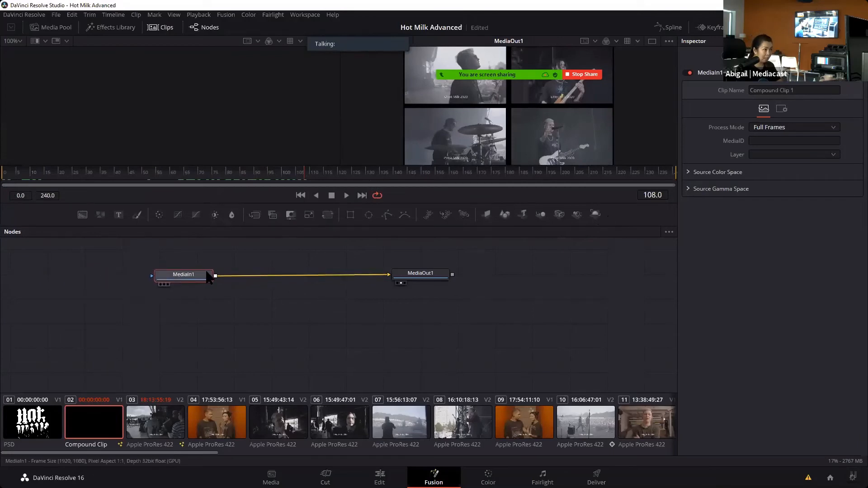
drag(443, 279, 474, 281)
drag(189, 276, 188, 290)
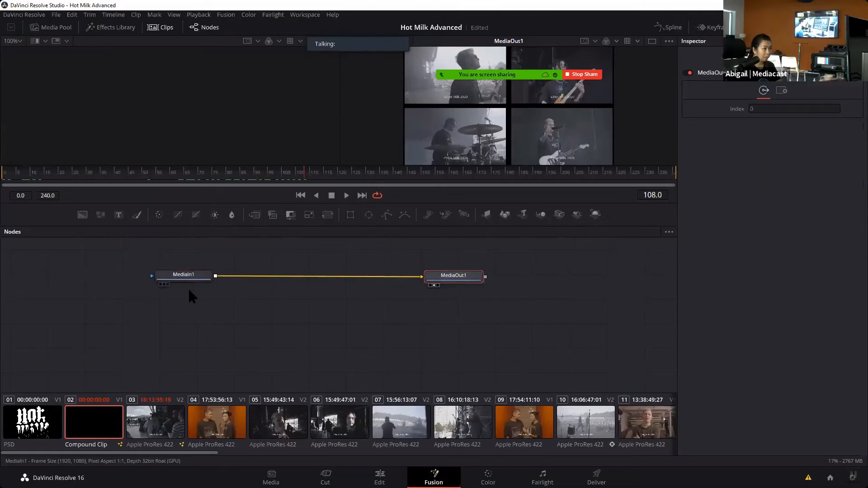
drag(446, 286, 447, 297)
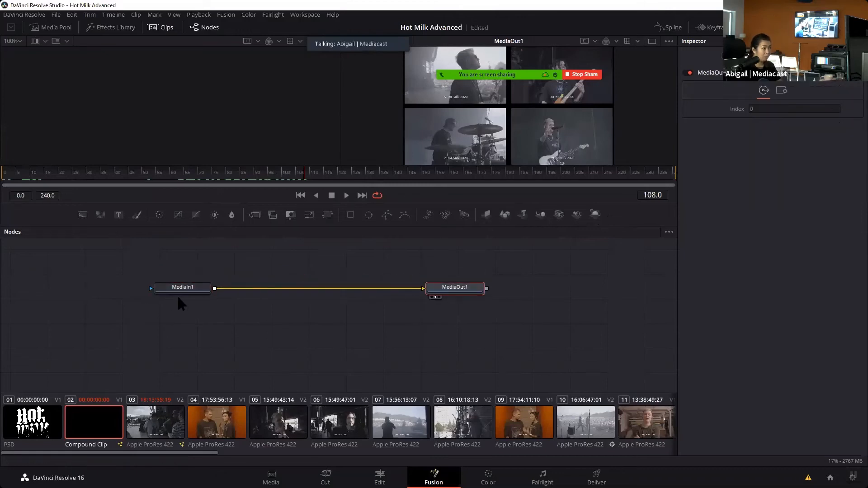
drag(178, 293, 198, 297)
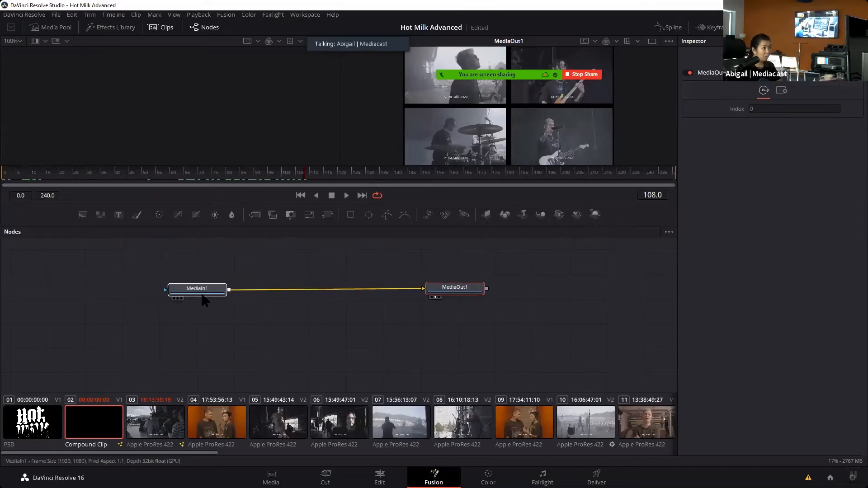
- Insert a Merge node between MediaIn1 and MediaOut1 and arrange the three nodes in an evenly spaced row
click(256, 217)
drag(270, 295, 303, 296)
drag(533, 319, 216, 330)
click(300, 321)
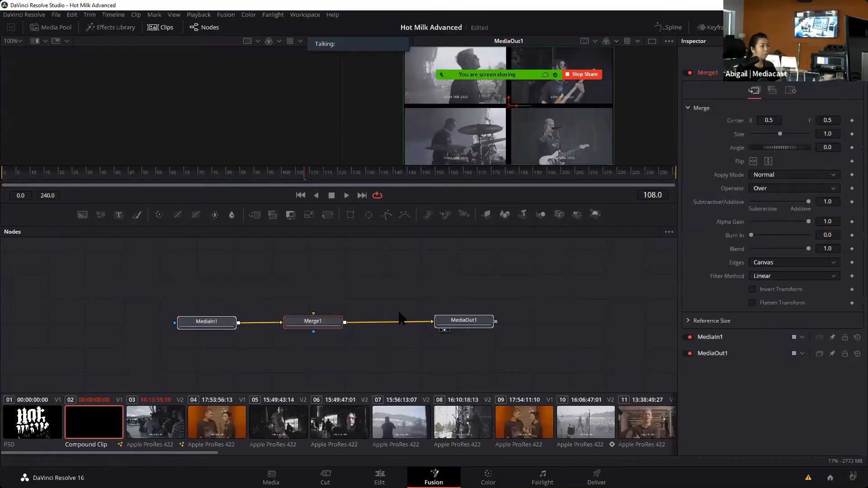
click(363, 289)
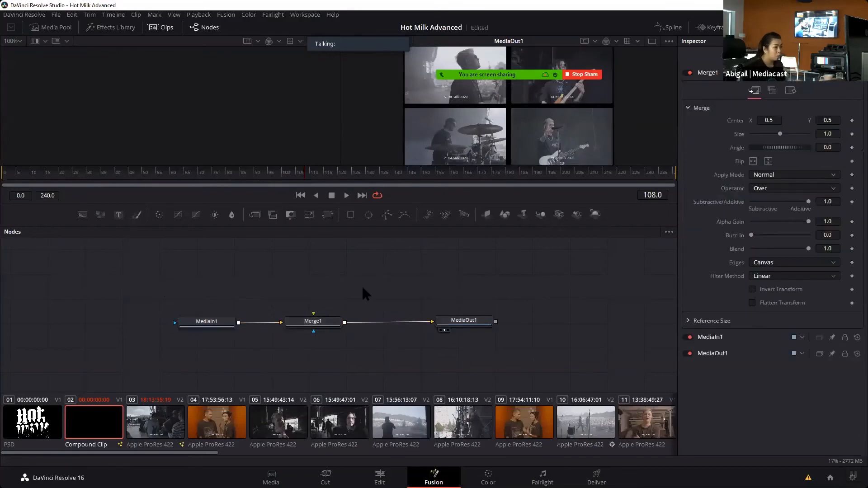
drag(317, 322, 326, 322)
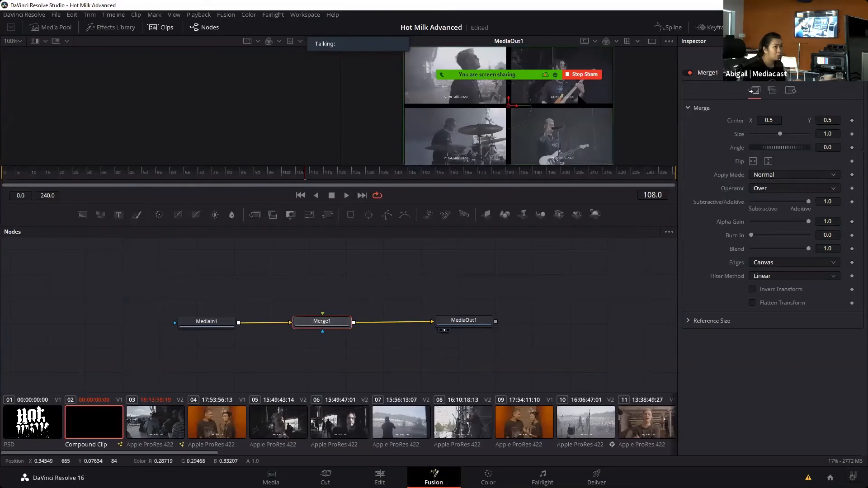
click(477, 347)
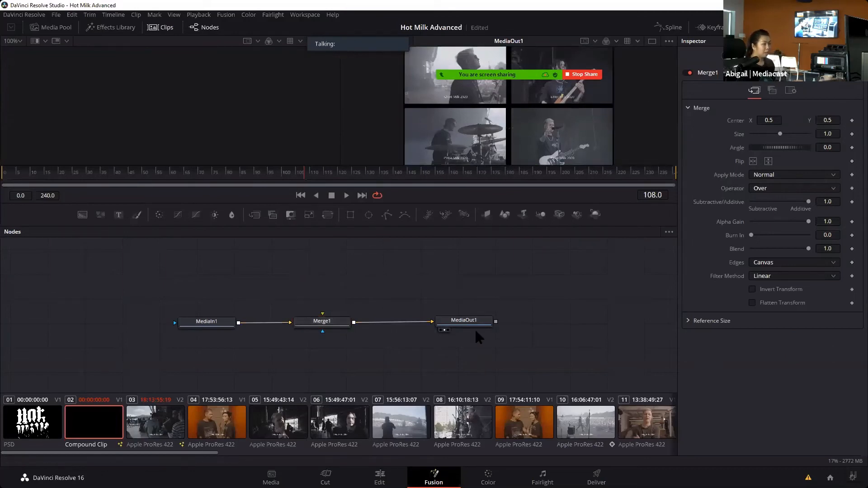
drag(475, 327, 464, 325)
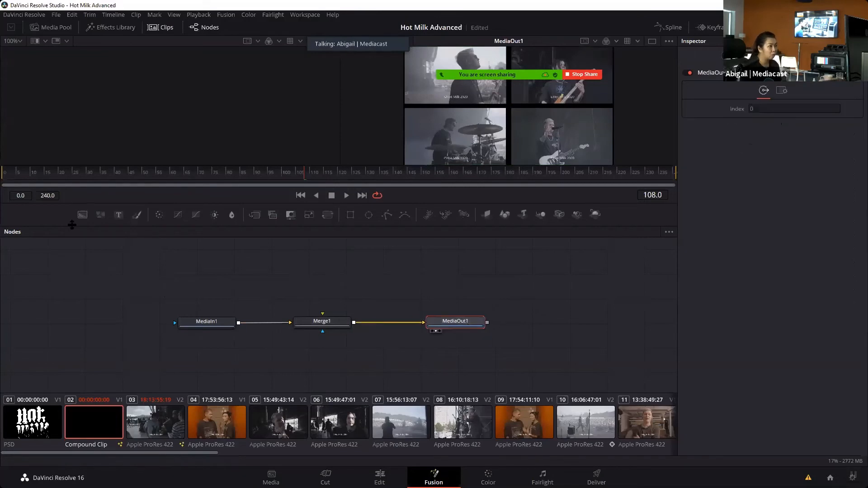
- Add an unconnected Background node above Merge1 and rename it TitleBKG
click(82, 216)
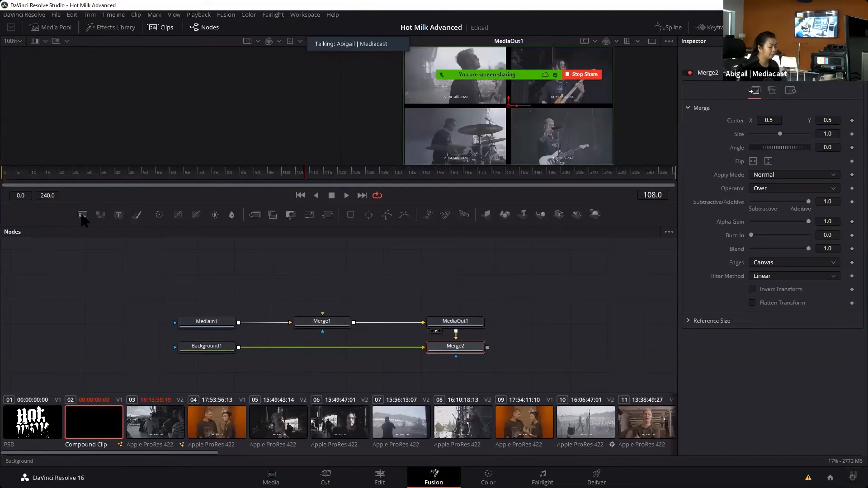
key(ctrl+z)
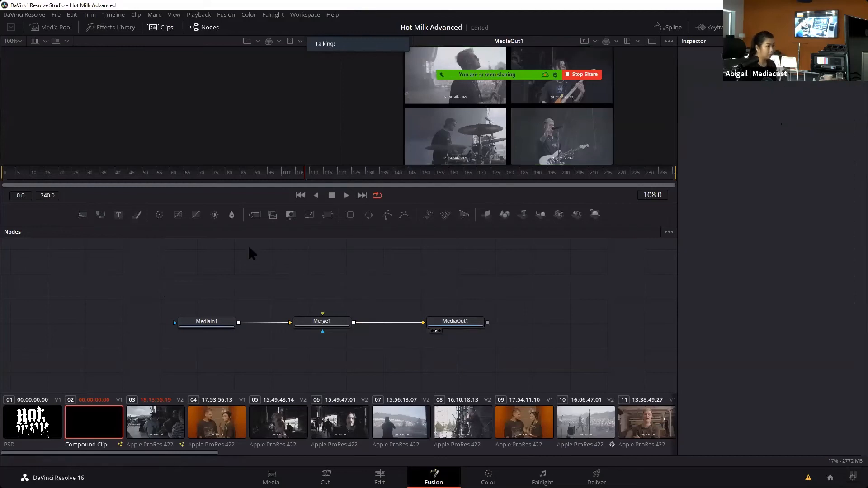
drag(82, 214, 328, 290)
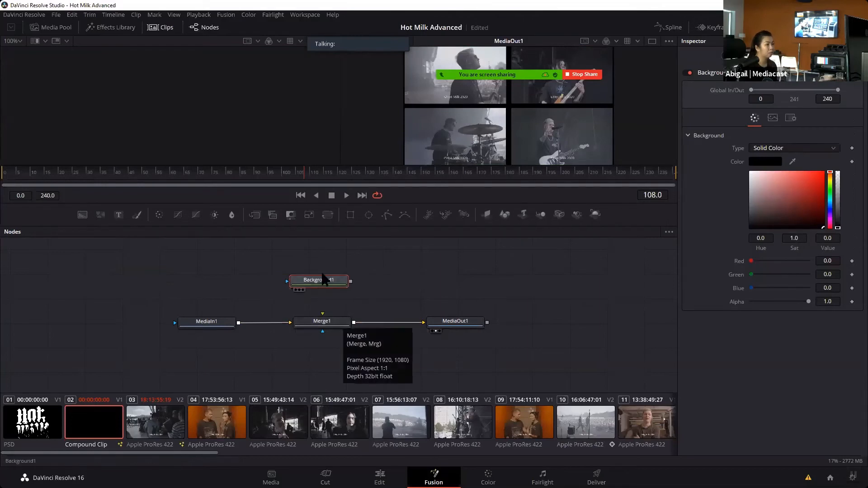
right_click(322, 286)
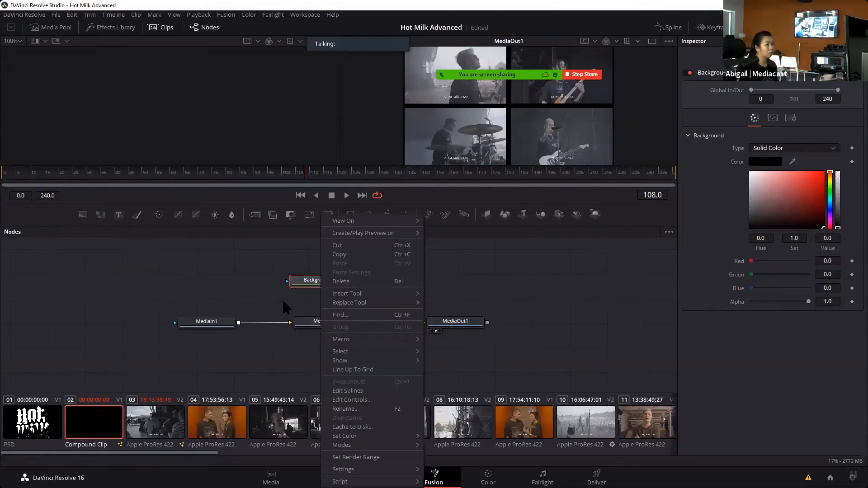
click(340, 409)
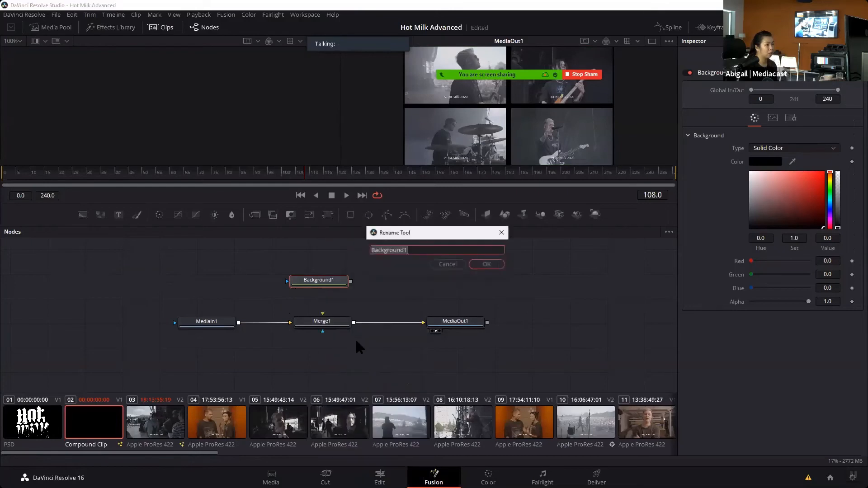
key(BackSpace)
text(Title)
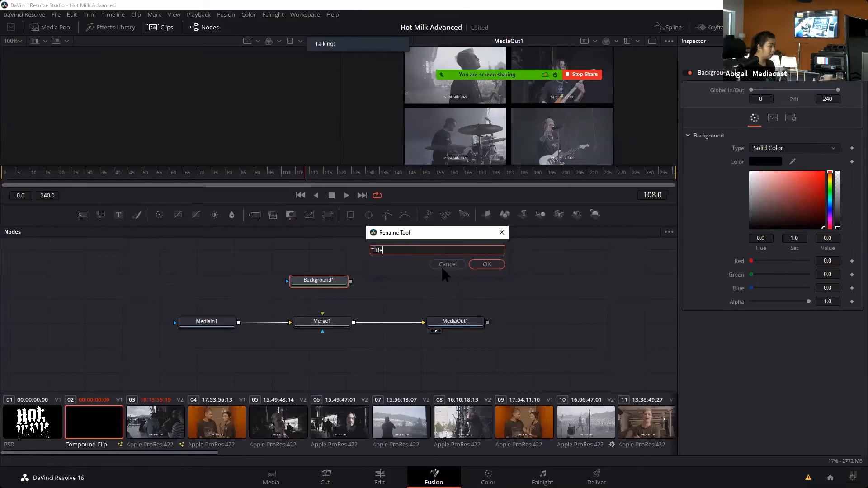
text(BKG)
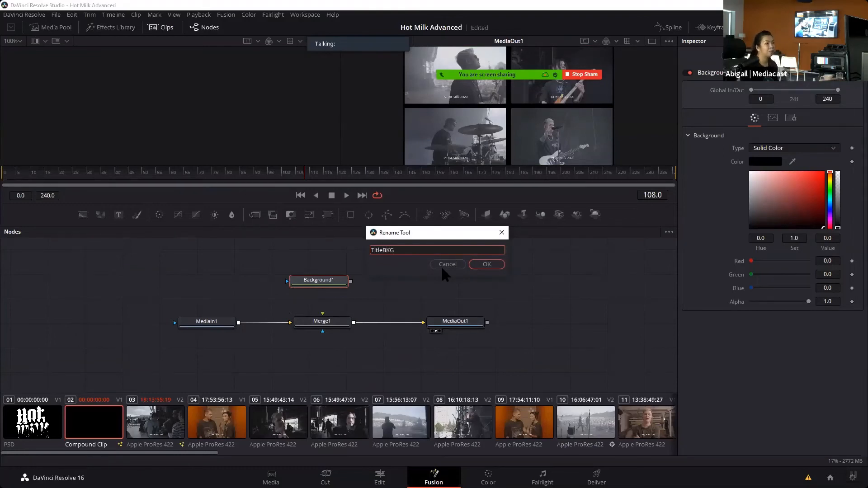
click(483, 265)
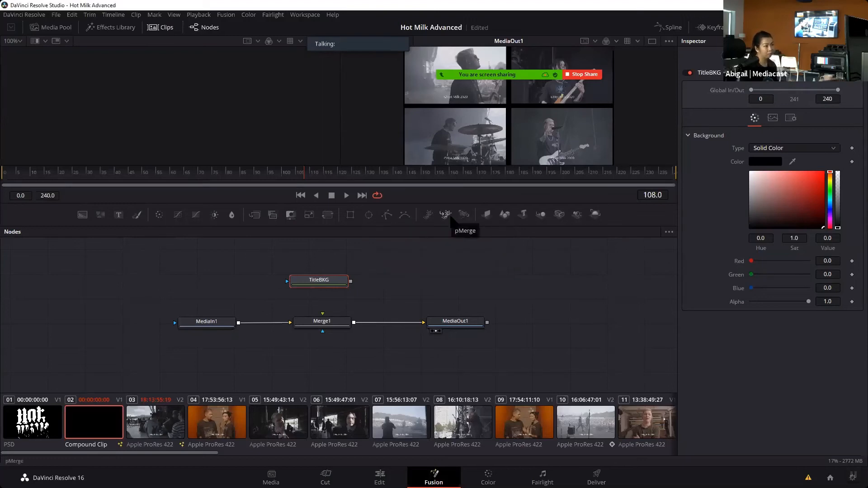
- Connect TitleBKG to Merge1's foreground input and shift the whole node tree down in the graph
mouse_move(326, 288)
mouse_down()
mouse_move(334, 290)
mouse_move(326, 318)
mouse_move(338, 290)
mouse_move(322, 288)
mouse_move(335, 289)
mouse_up()
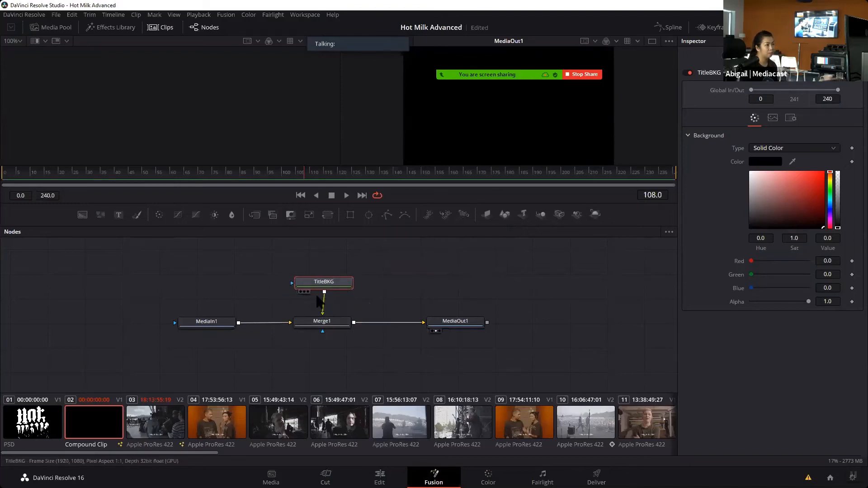
drag(524, 351, 176, 264)
drag(204, 324, 199, 355)
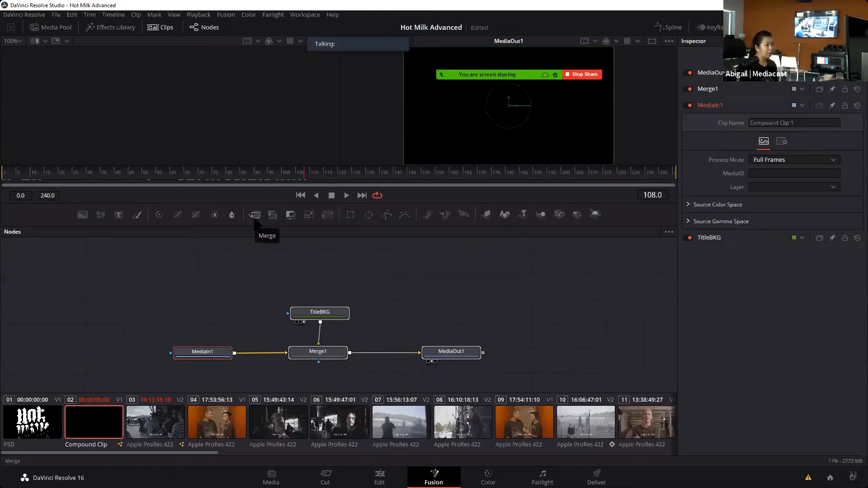
- Align TitleBKG directly above Merge1 and add a Rectangle mask to TitleBKG, leaving MediaIn1 without a mask
click(350, 216)
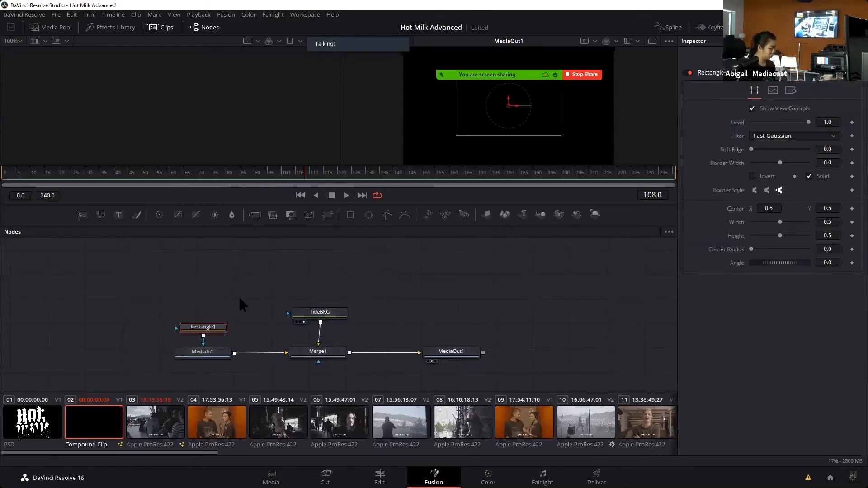
key(Delete)
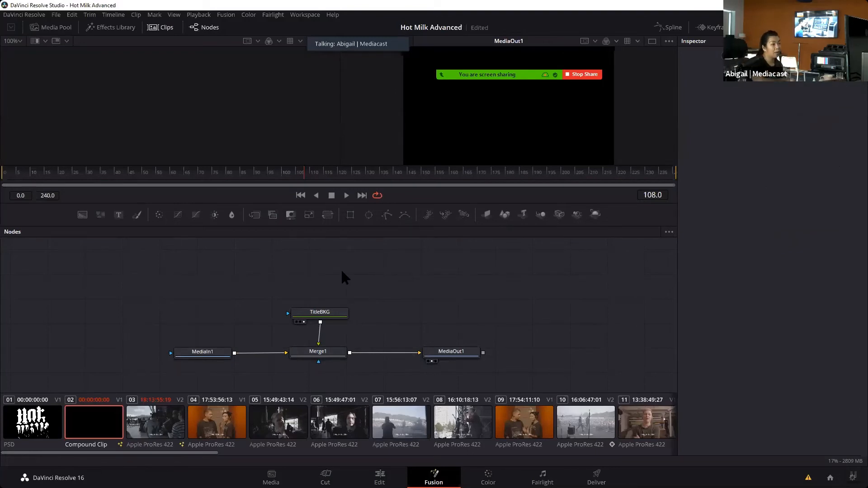
click(316, 354)
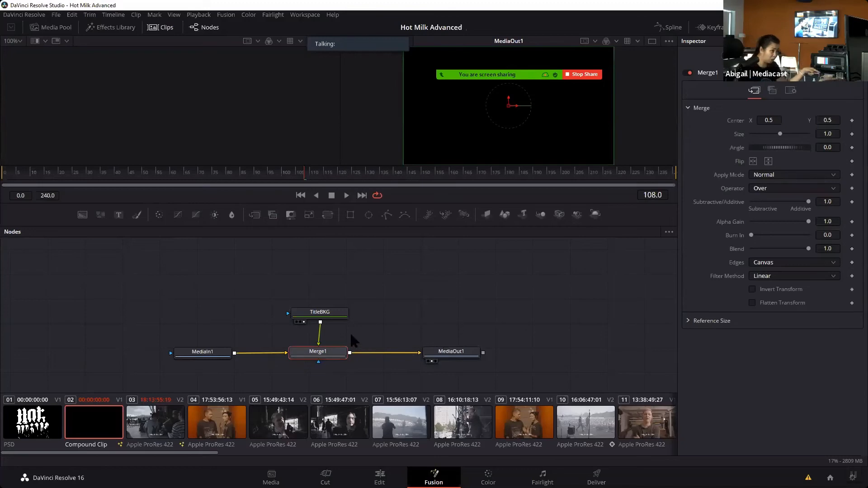
click(324, 317)
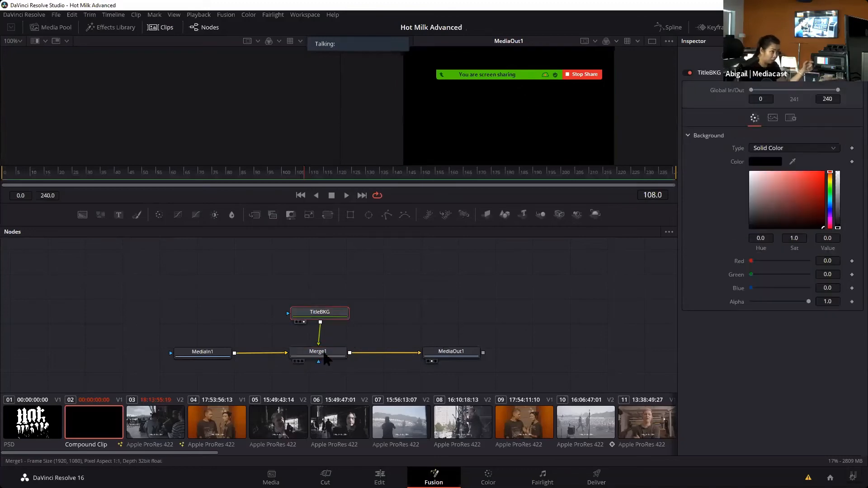
drag(325, 312, 324, 310)
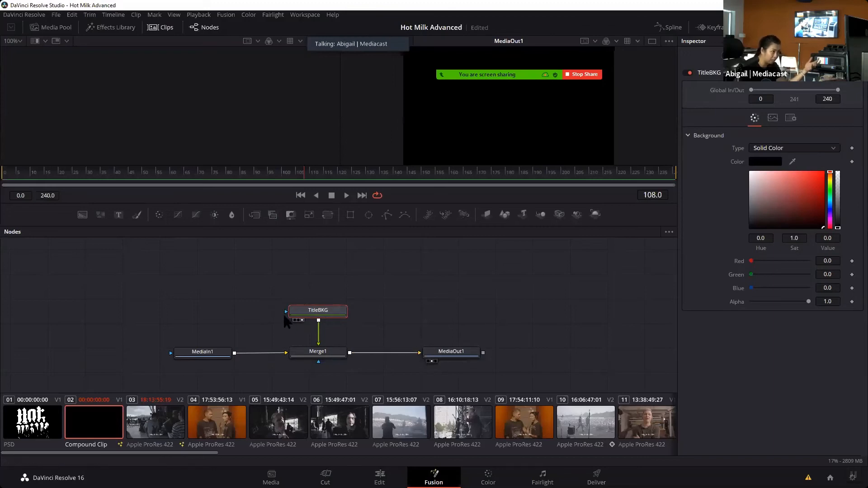
mouse_move(297, 312)
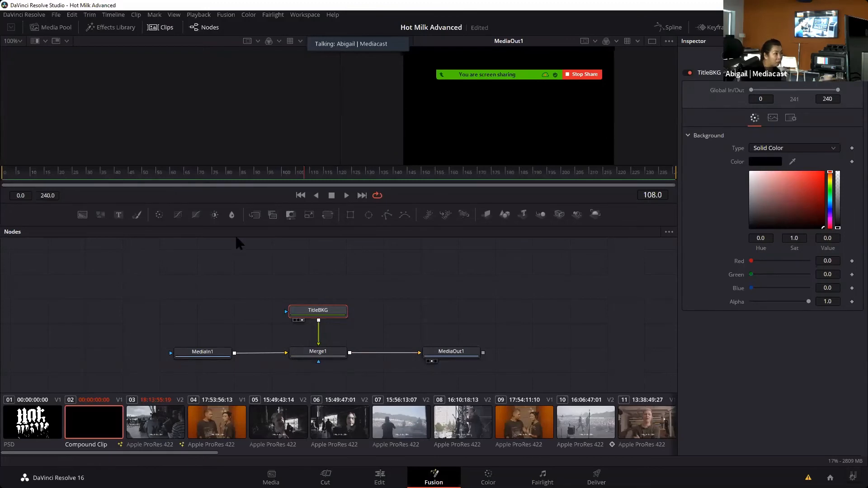
click(350, 215)
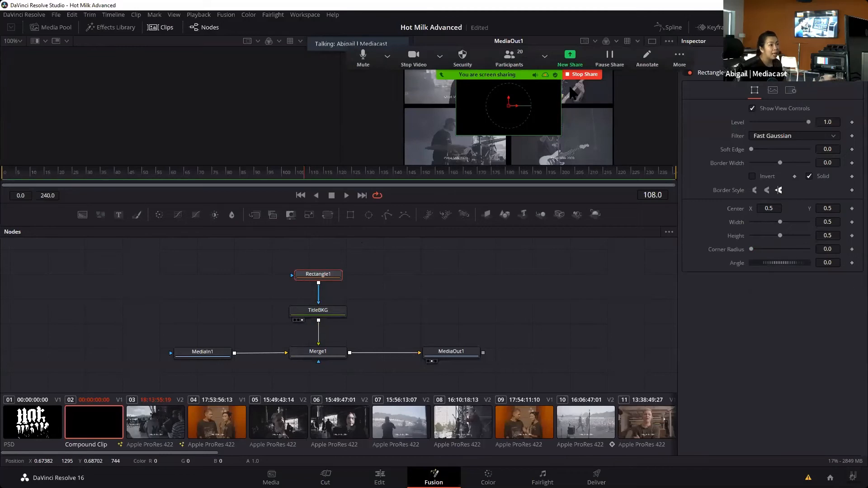
- Reshape the Rectangle1 mask into a thin horizontal band across the frame, about 1.015 wide and 0.134 high
drag(533, 75, 651, 326)
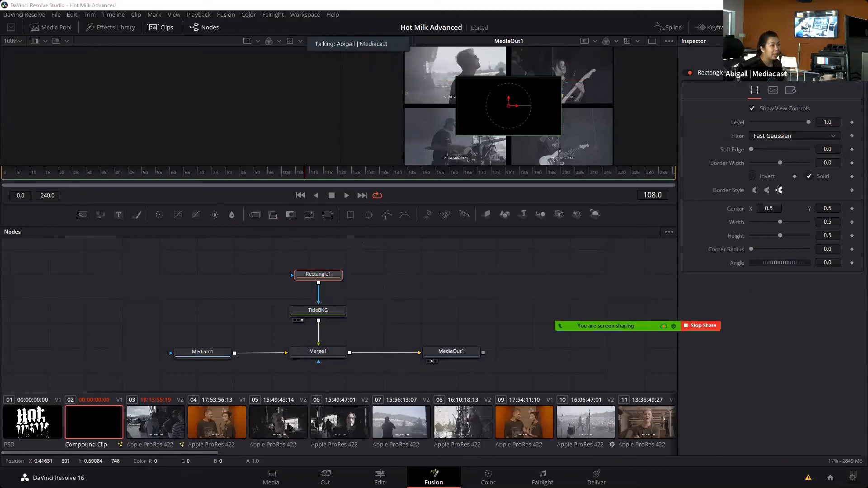
drag(491, 76, 403, 108)
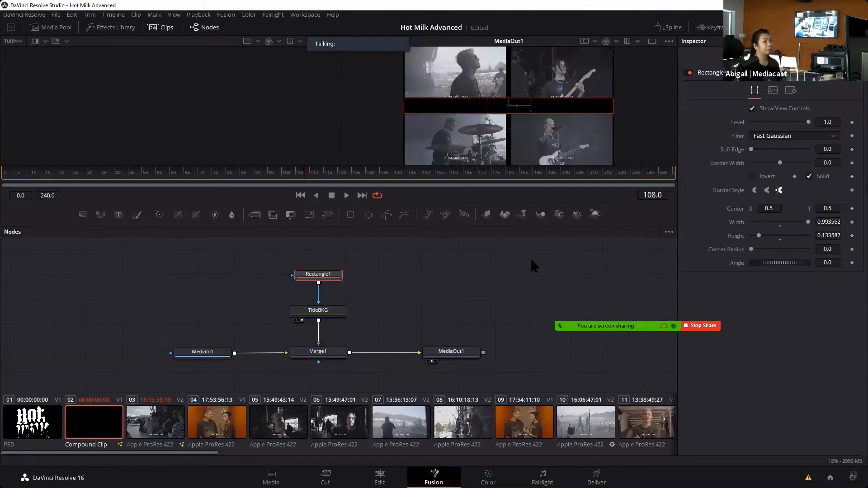
drag(614, 109, 616, 113)
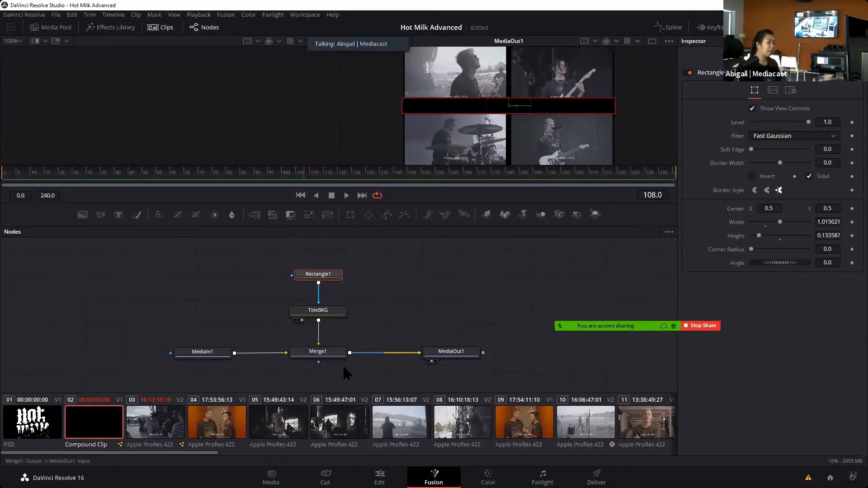
- Add a Text+ node after Merge1 so that it is merged over the masked background band
click(325, 356)
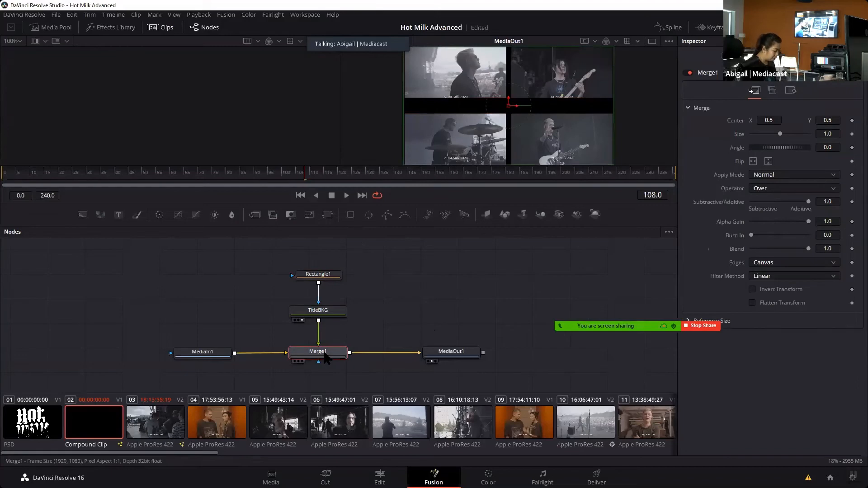
key(space)
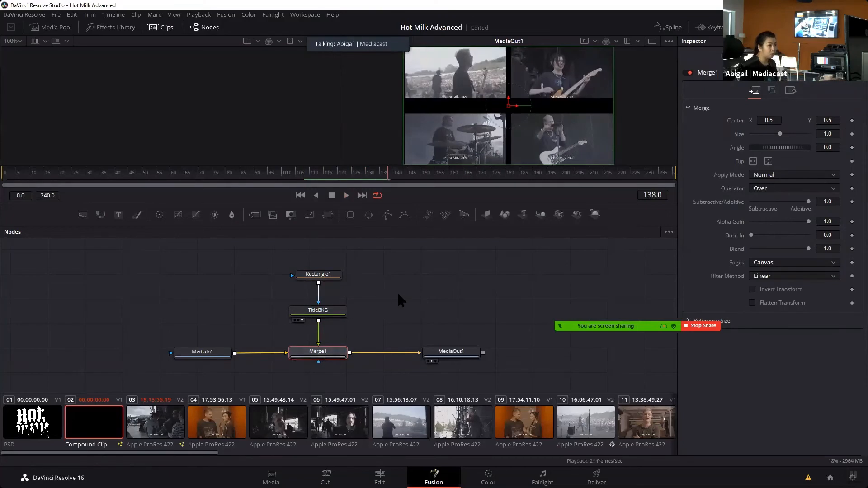
key(shift+space)
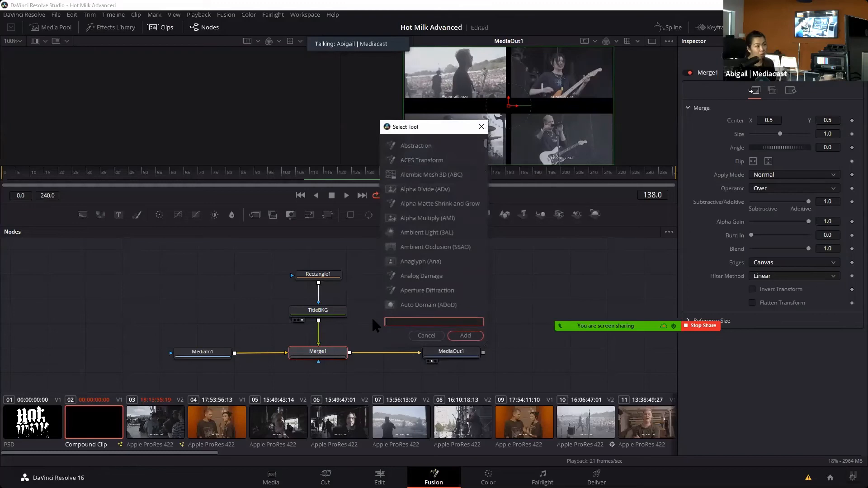
text(text)
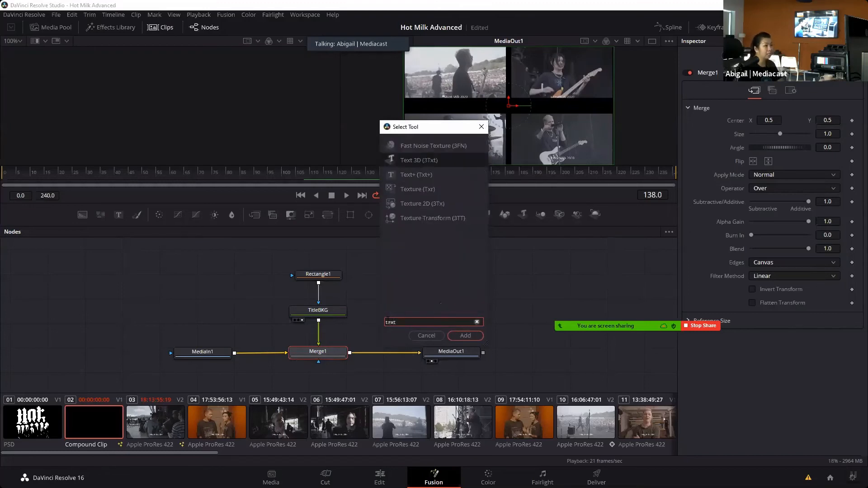
click(427, 176)
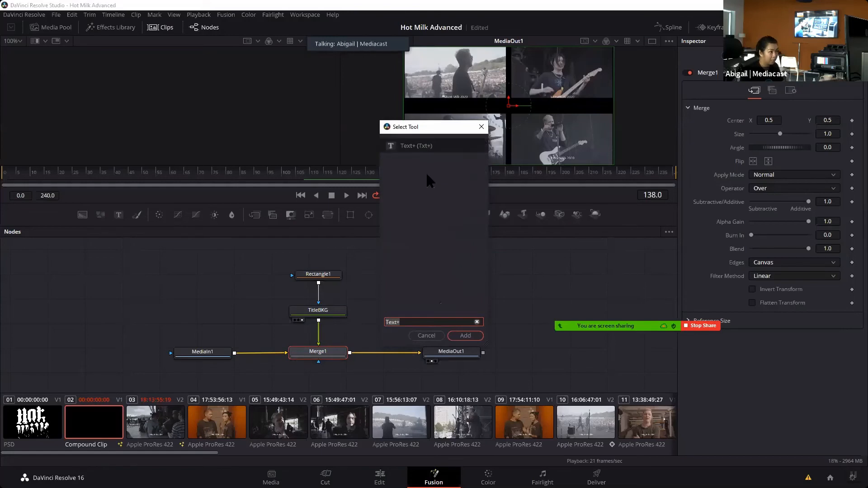
key(Return)
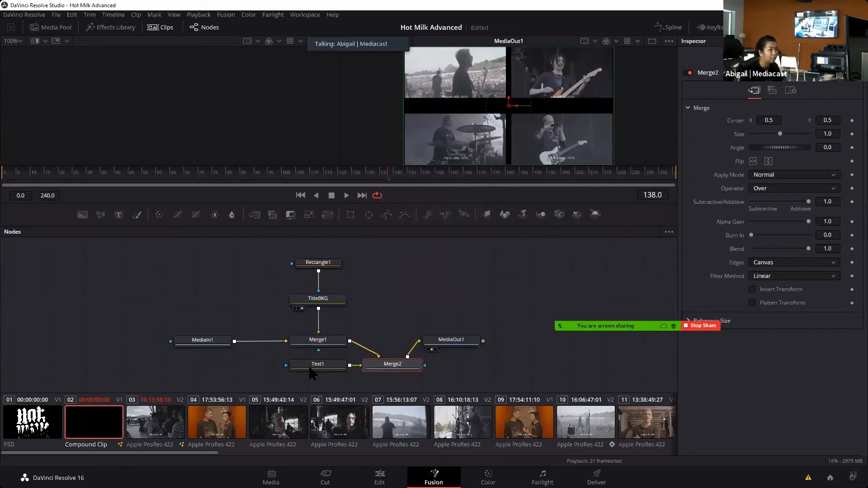
- Rearrange the node graph with Merge2 in line between Merge1 and MediaOut1 and Text1 directly above Merge2
drag(447, 348, 538, 360)
drag(393, 368, 419, 353)
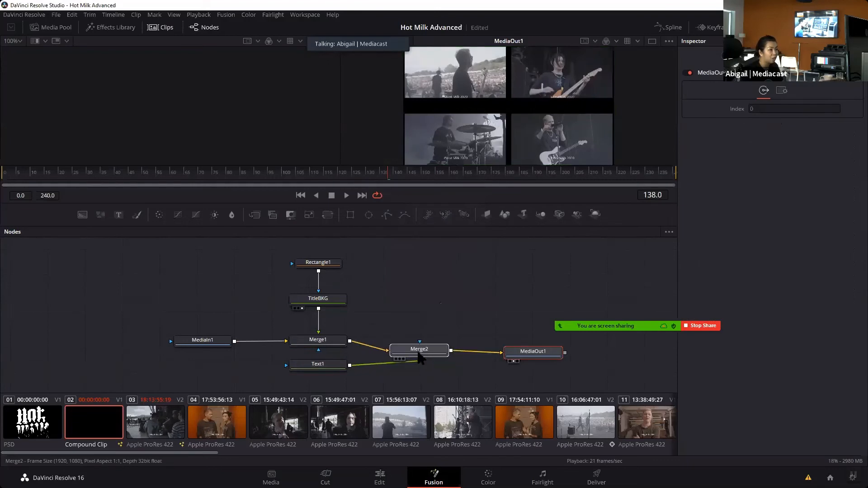
drag(326, 363, 423, 312)
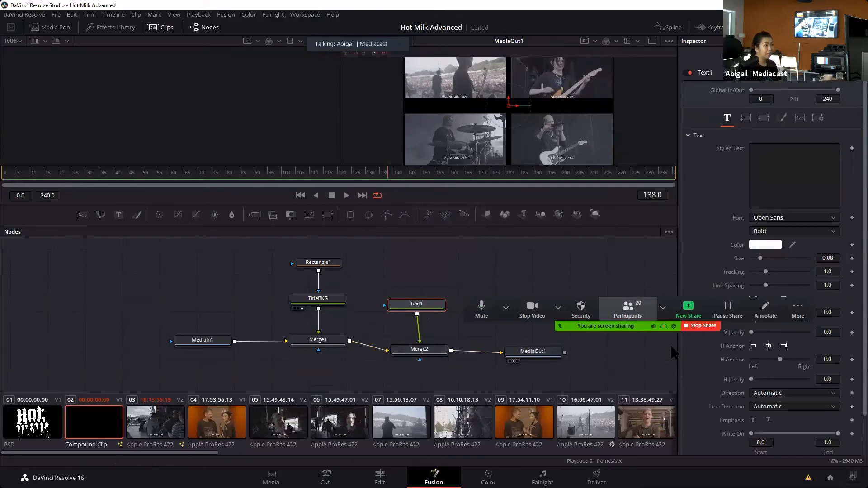
drag(425, 352, 425, 346)
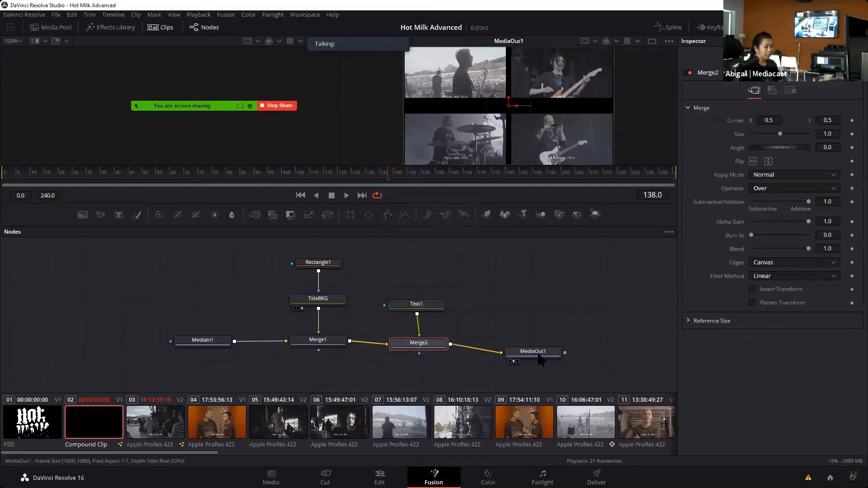
drag(538, 355, 545, 344)
drag(423, 345, 422, 341)
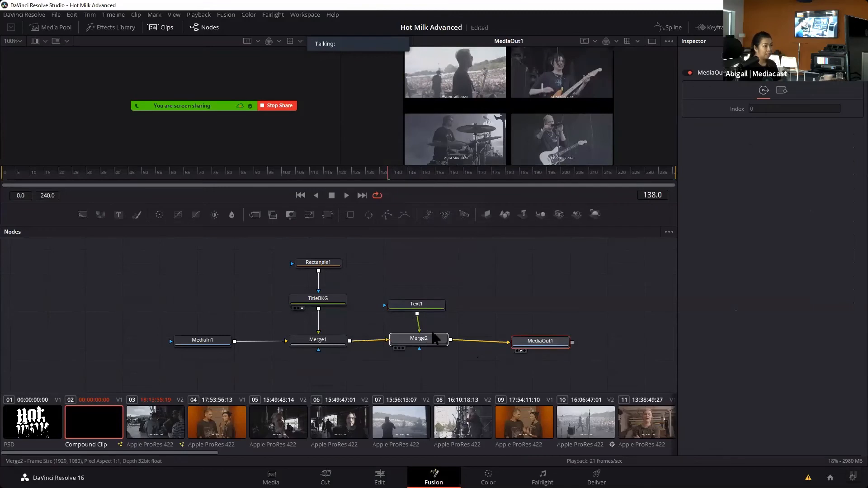
click(410, 306)
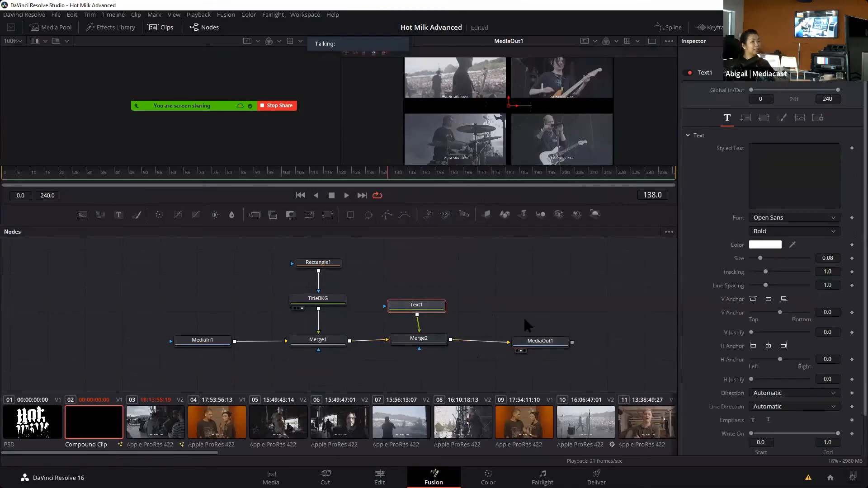
drag(433, 309, 434, 304)
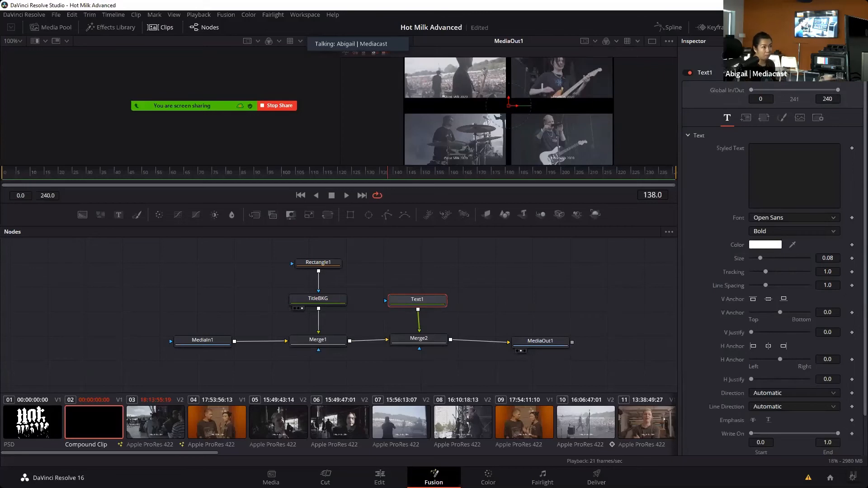
- Enter FOO FIGHTERS SUPPORT BELFAST as the styled text of Text1
click(803, 165)
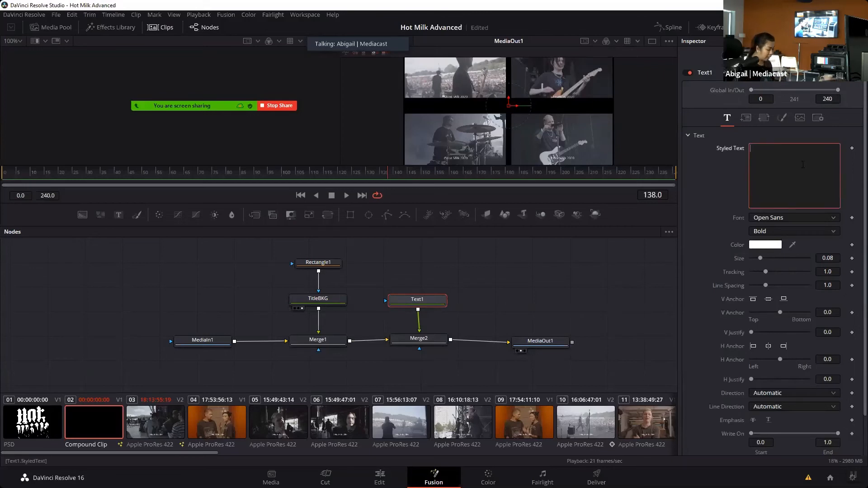
text(F)
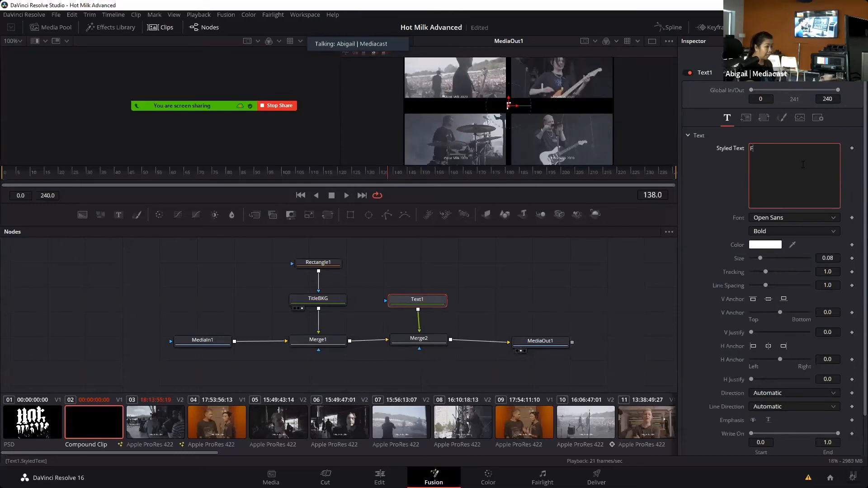
text(OO FIG)
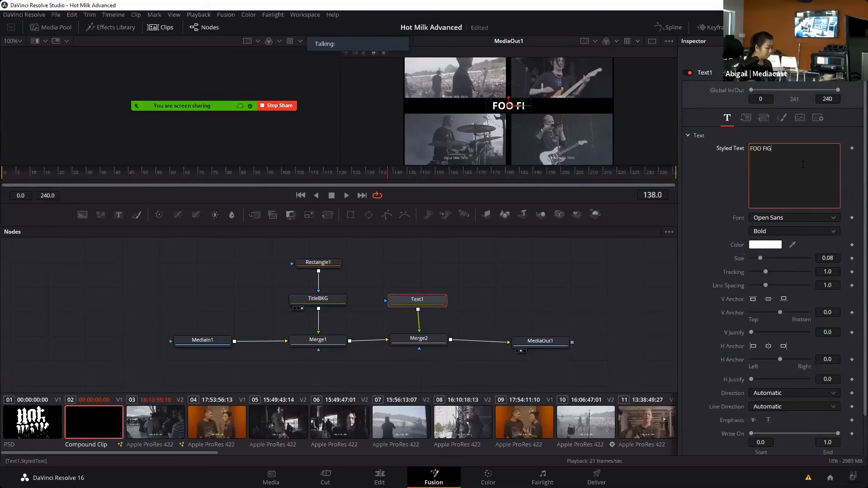
text(HTERS SUPPORT BEFAS)
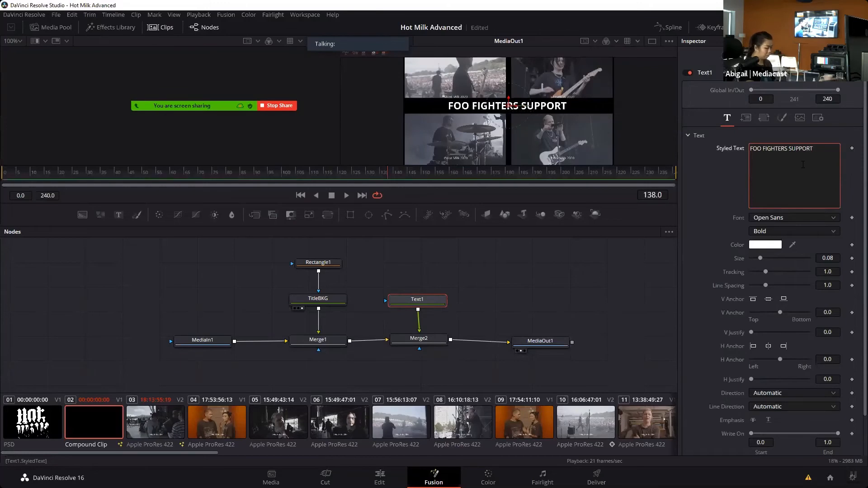
key(BackSpace)
key(BackSpace)
key(BackSpace)
text(LA)
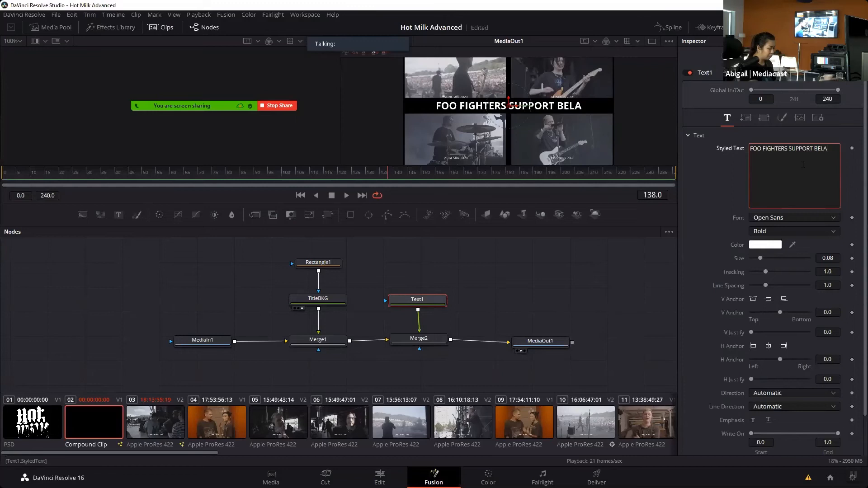
key(BackSpace)
text(FA)
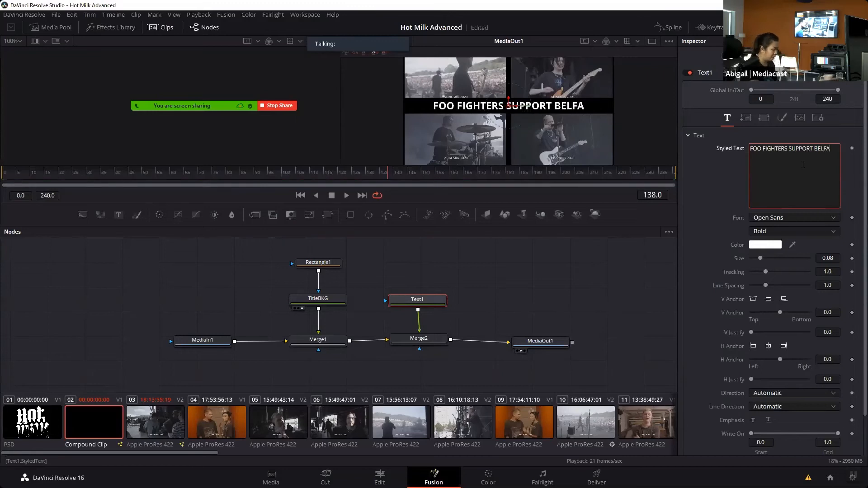
text(ST)
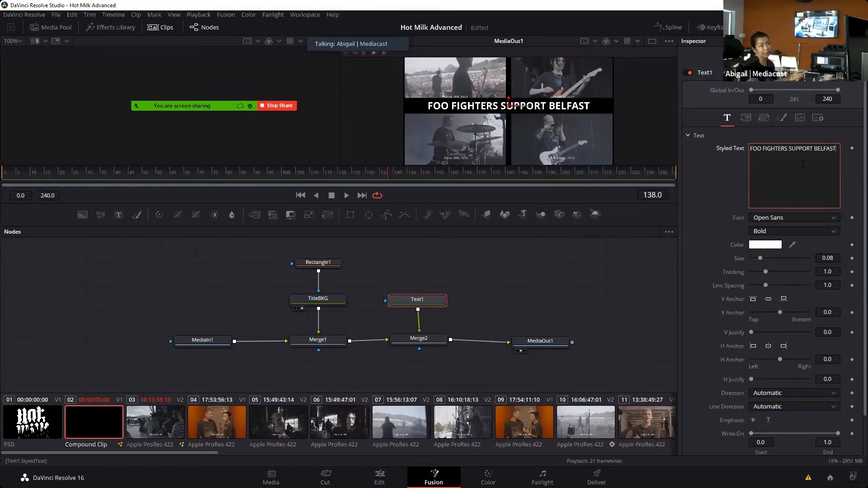
- Set the title's font to ACID LABEL___ and reduce its size to 0.063 to fit the frame width
click(833, 218)
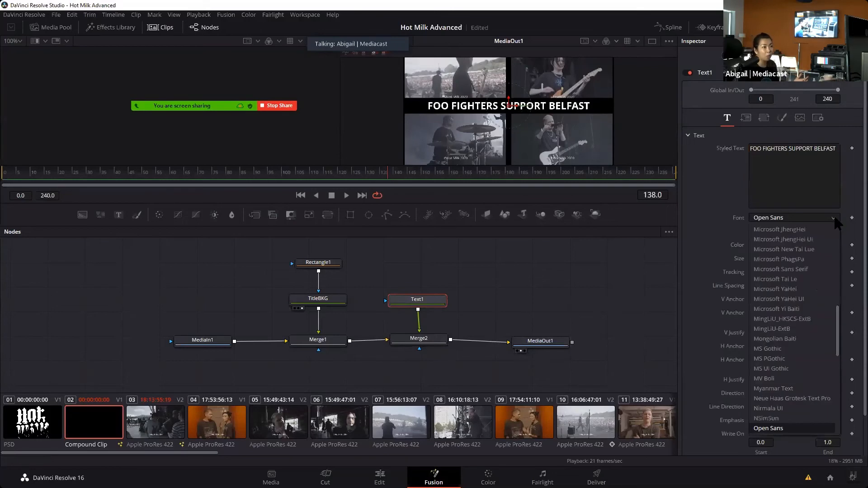
drag(838, 315, 832, 221)
click(773, 230)
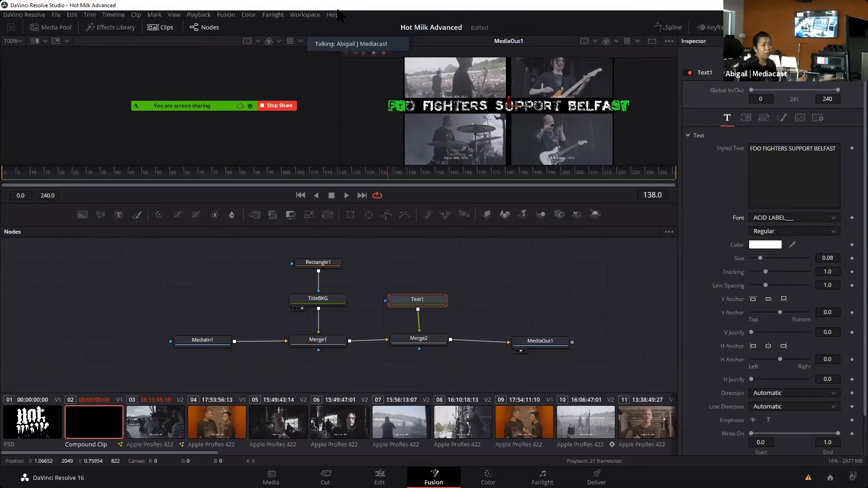
drag(759, 258, 758, 263)
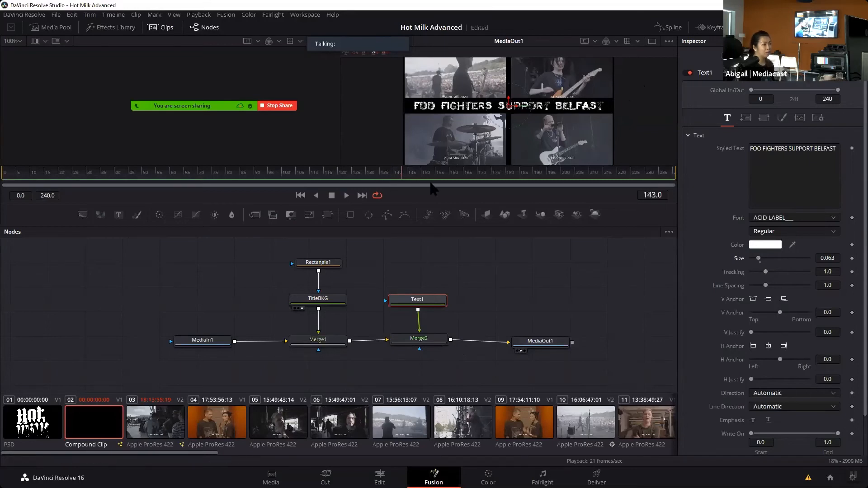
- Move the playhead back to frame 127 and place MediaOut1 closer to Merge2, level with it in the graph
key(space)
drag(425, 185, 359, 188)
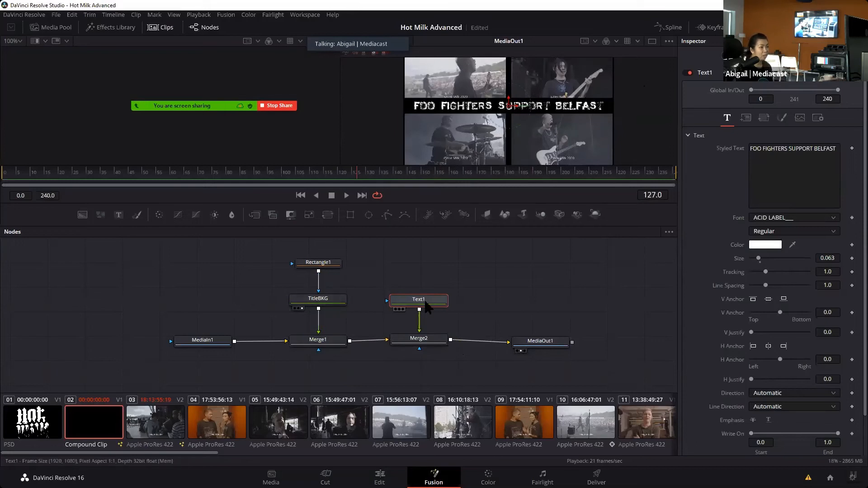
drag(532, 348, 533, 343)
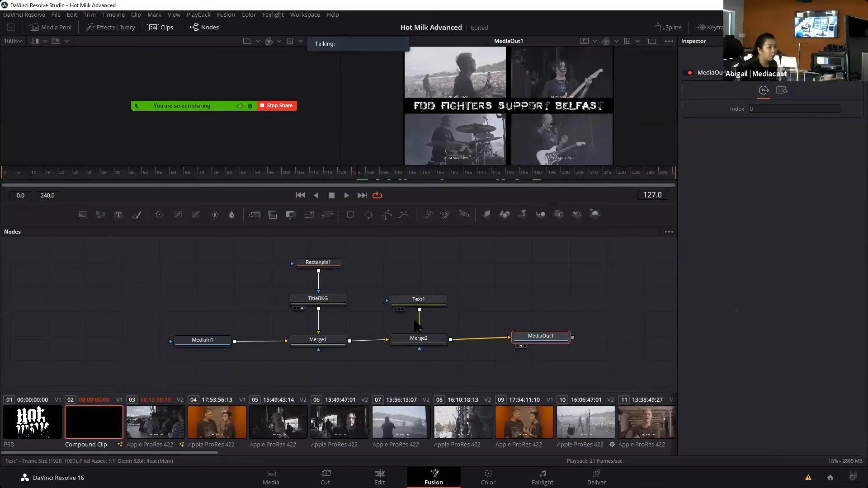
drag(534, 345, 518, 351)
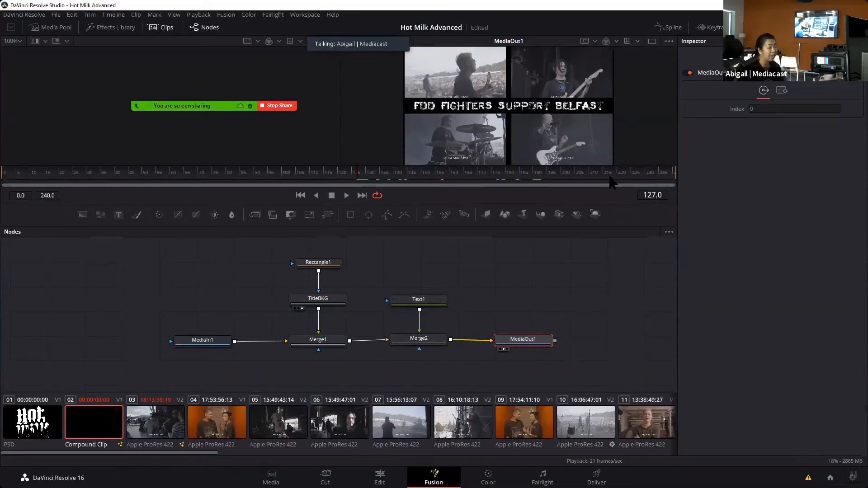
- Animate Rectangle1's Center with a keyframe at frame 110 and an off-screen X value of 1.543 at frame 100
click(321, 264)
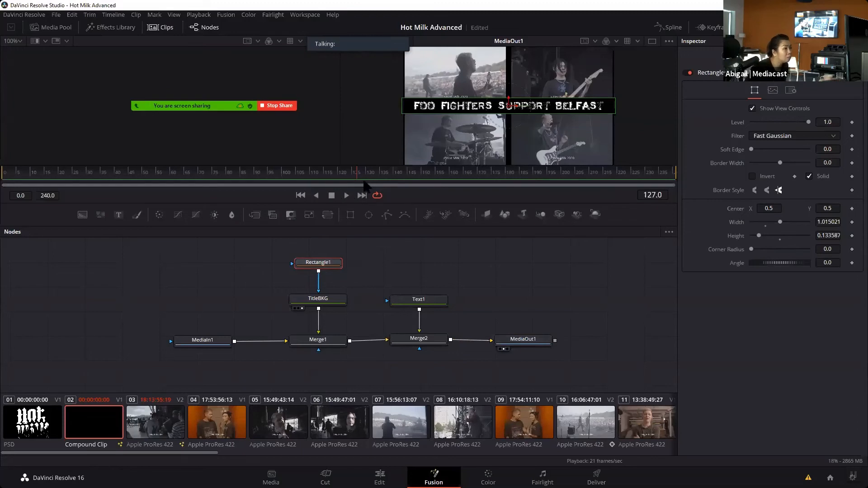
drag(353, 179, 311, 179)
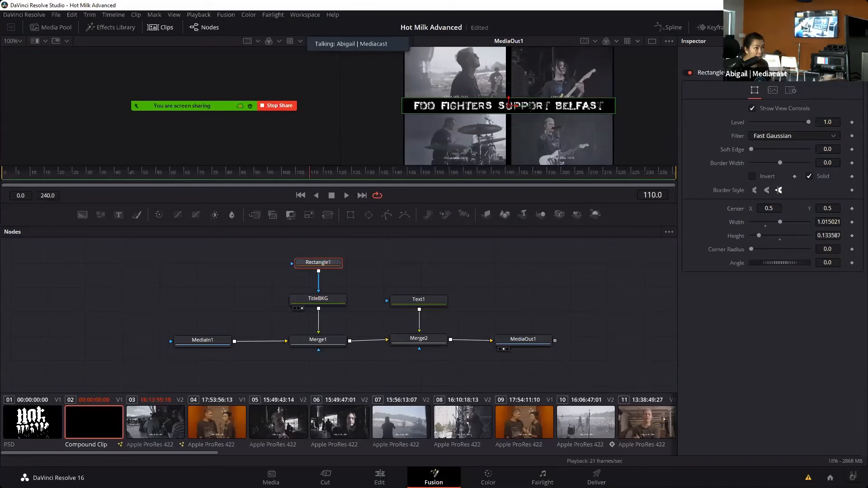
click(852, 209)
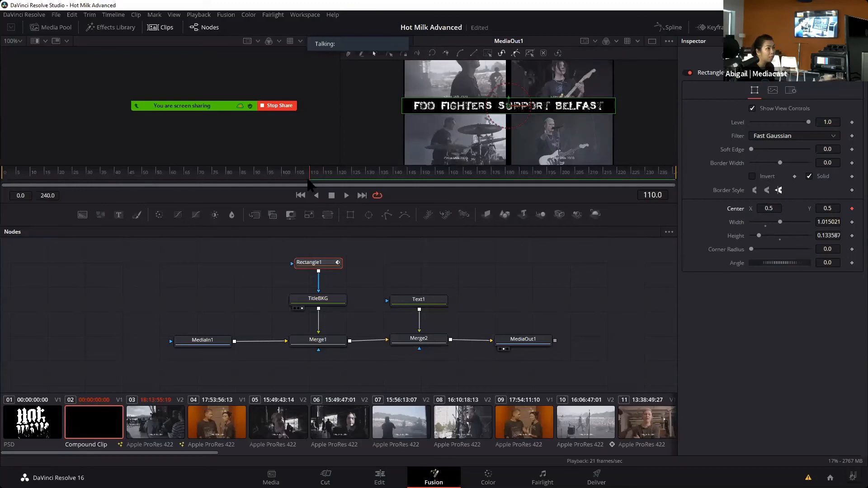
drag(309, 184, 284, 184)
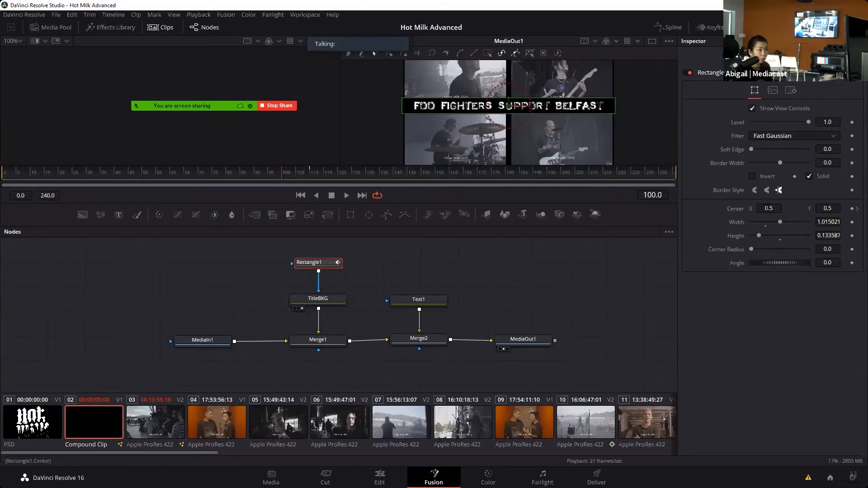
drag(768, 209, 867, 209)
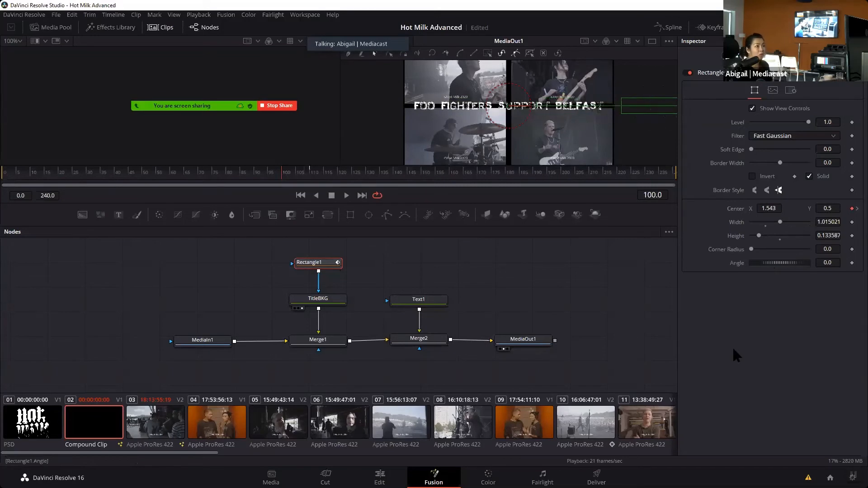
- Play back the black band's slide-in animation several times from before frame 100
key(space)
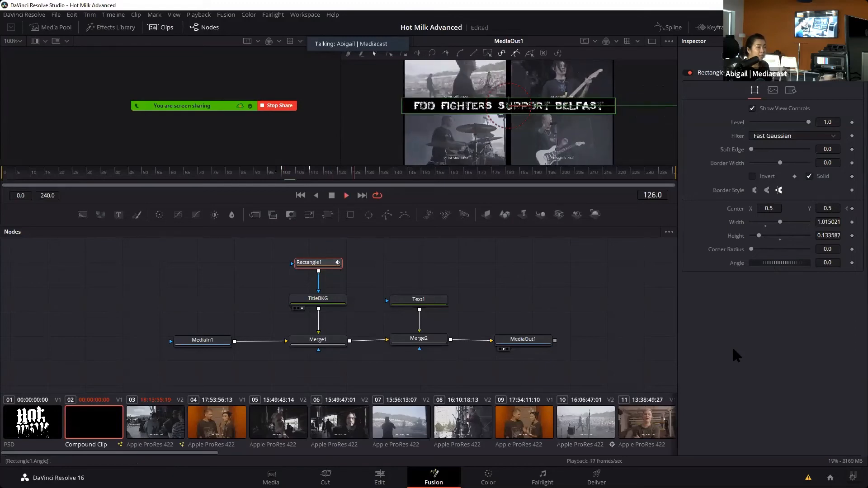
key(space)
drag(380, 181, 260, 180)
key(space)
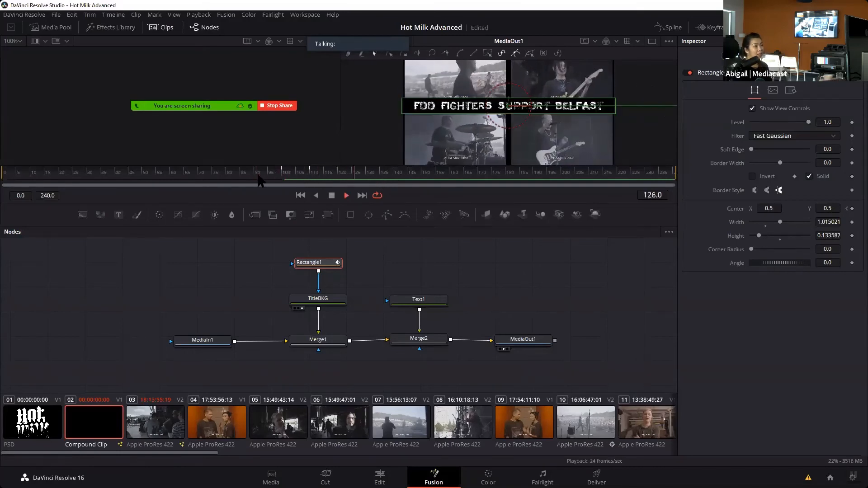
click(400, 181)
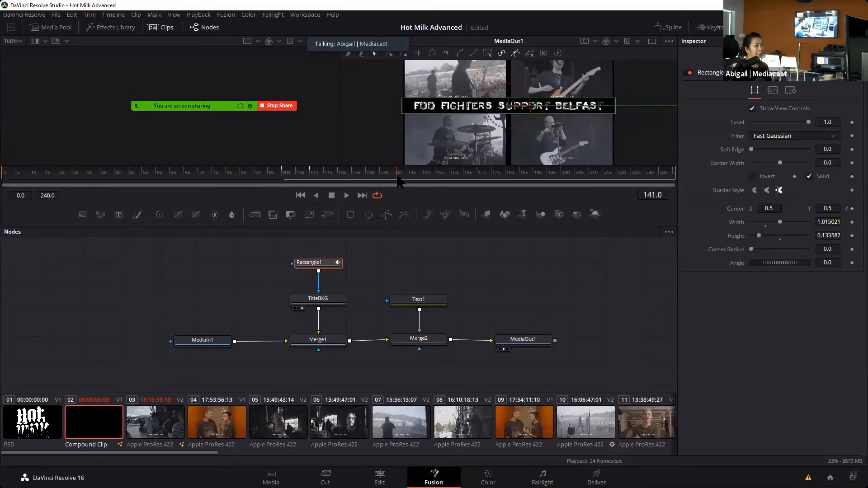
drag(397, 180, 236, 185)
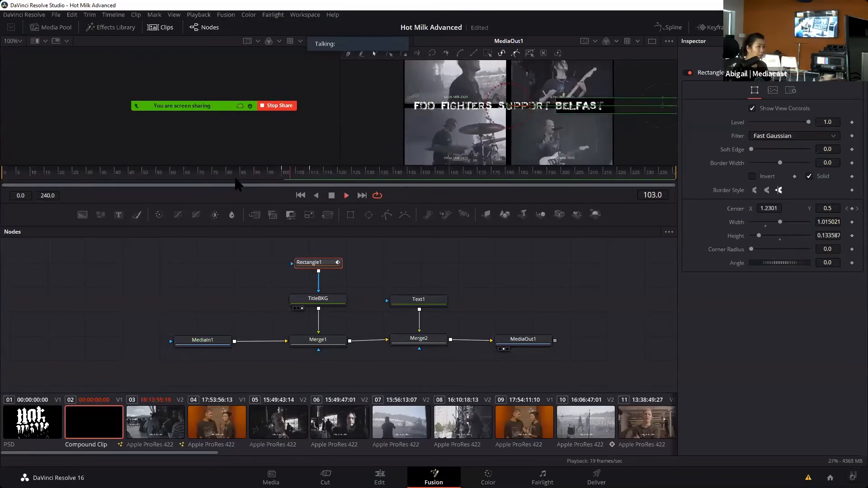
key(space)
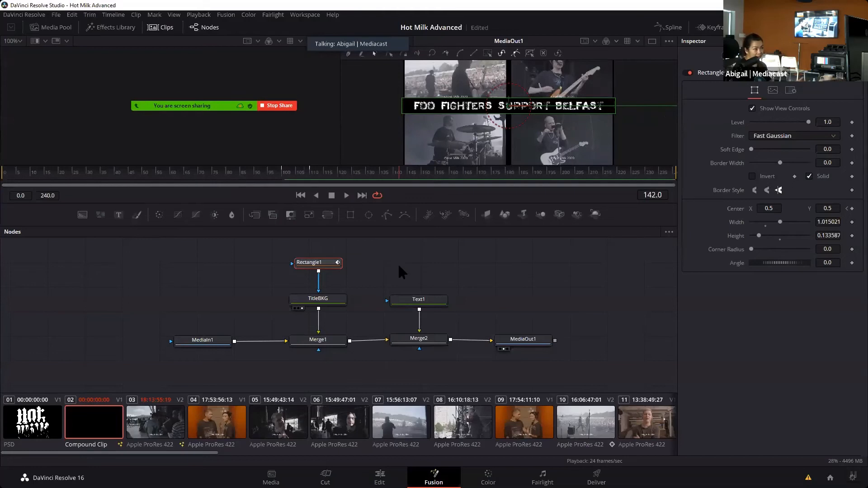
- Add a Follower modifier to the Styled Text of the Text1 node
click(436, 308)
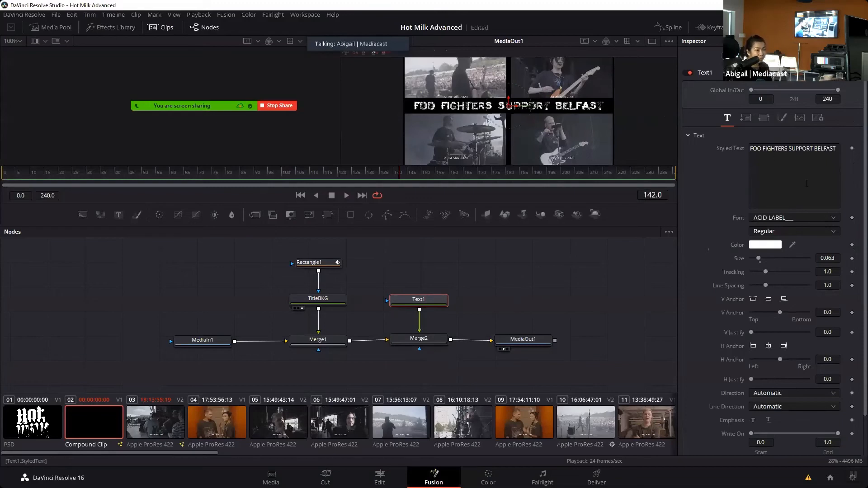
right_click(785, 176)
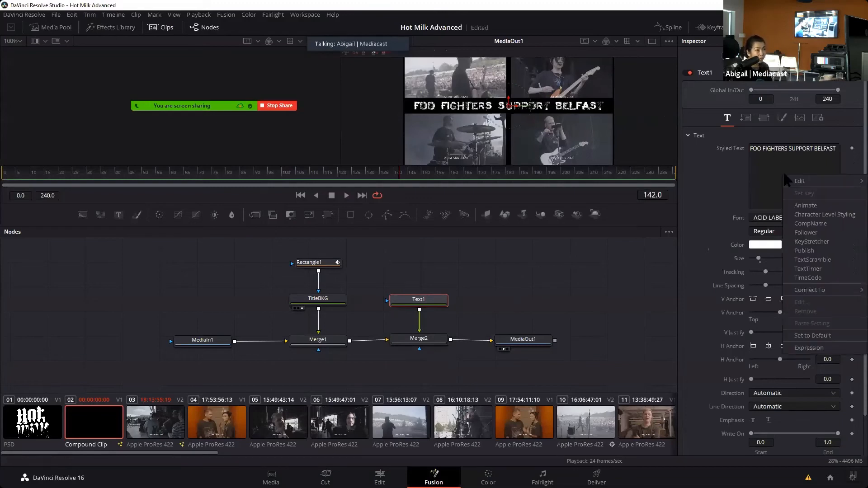
click(773, 170)
right_click(797, 199)
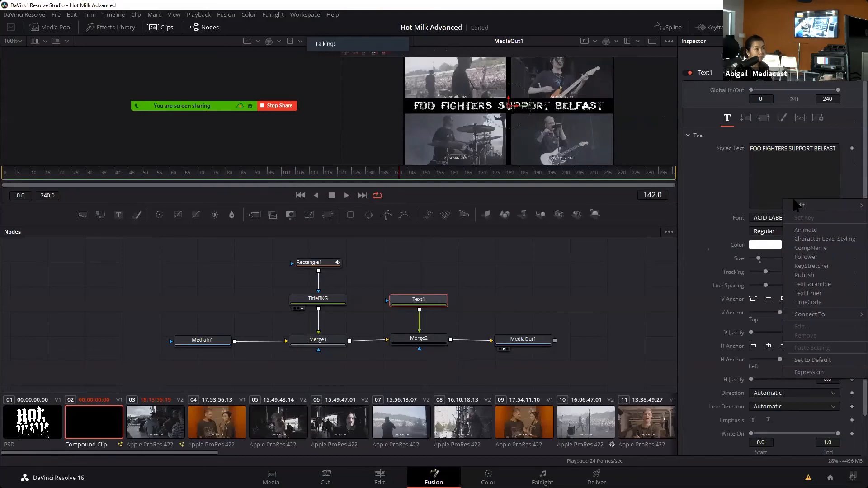
click(813, 257)
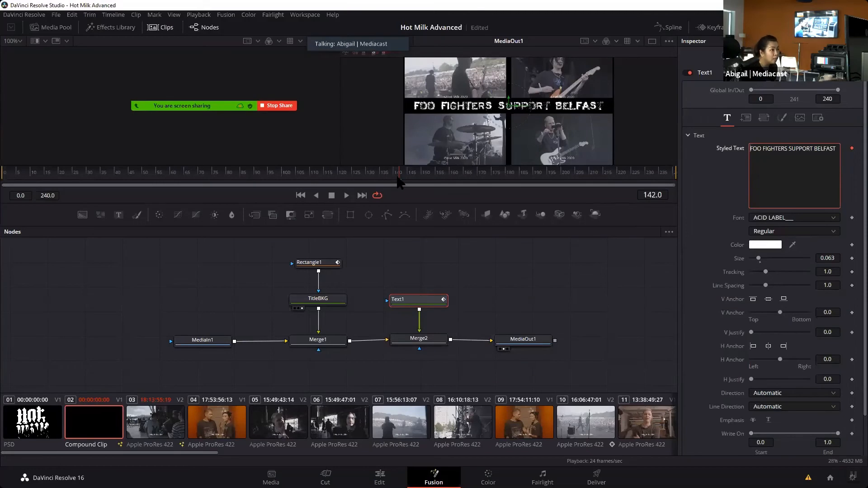
- At frame 130, set the Follower's character Size X to 4.0 in its Transform settings and keyframe it
drag(399, 183, 367, 183)
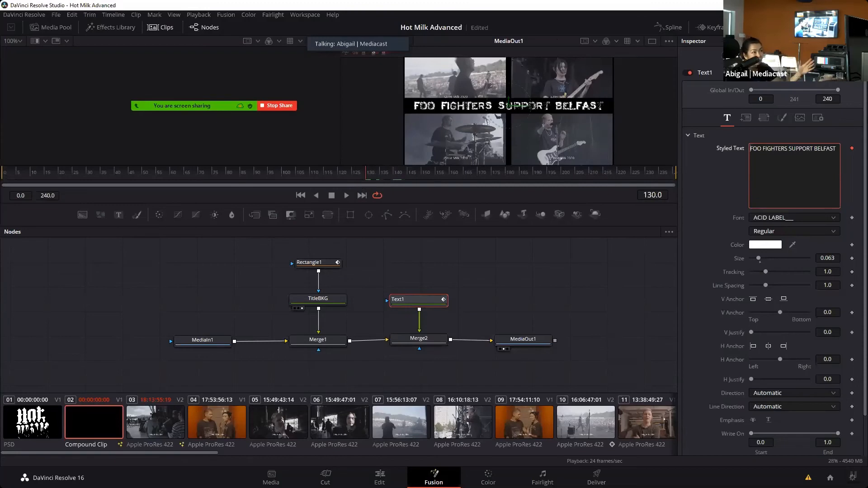
click(797, 55)
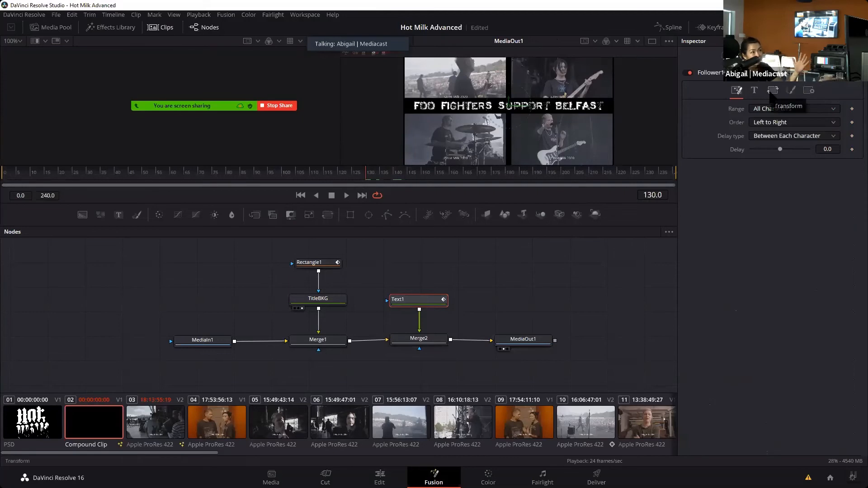
click(772, 94)
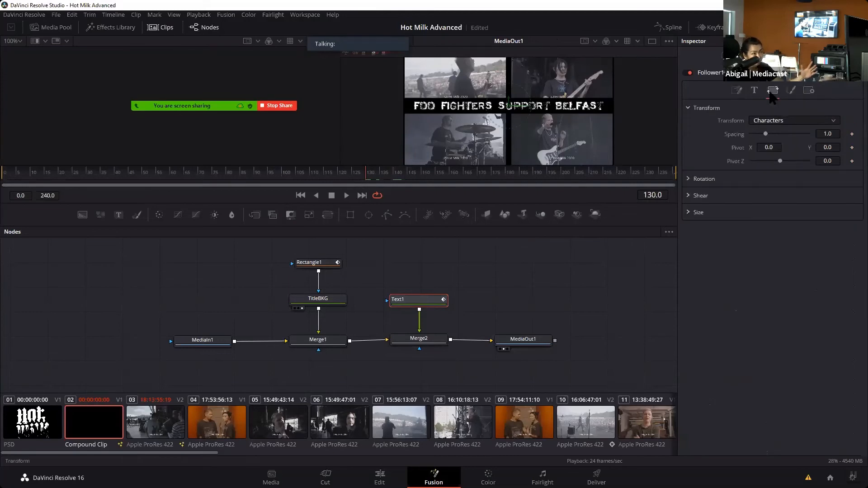
click(696, 212)
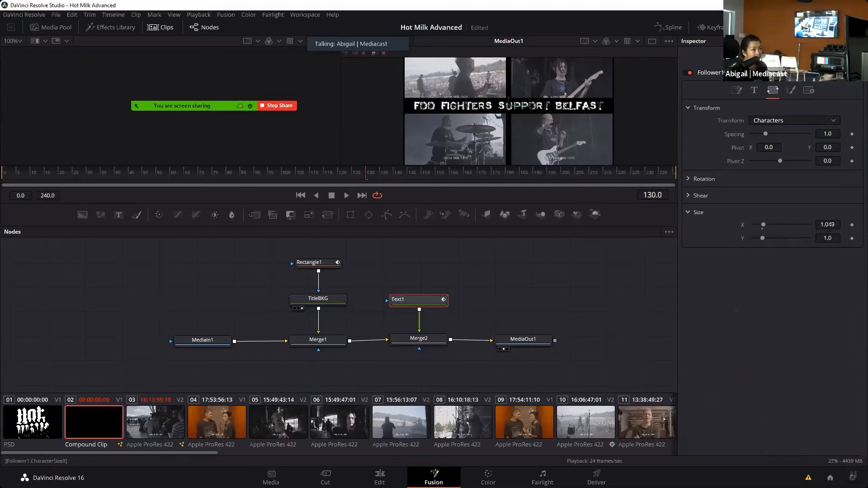
click(822, 224)
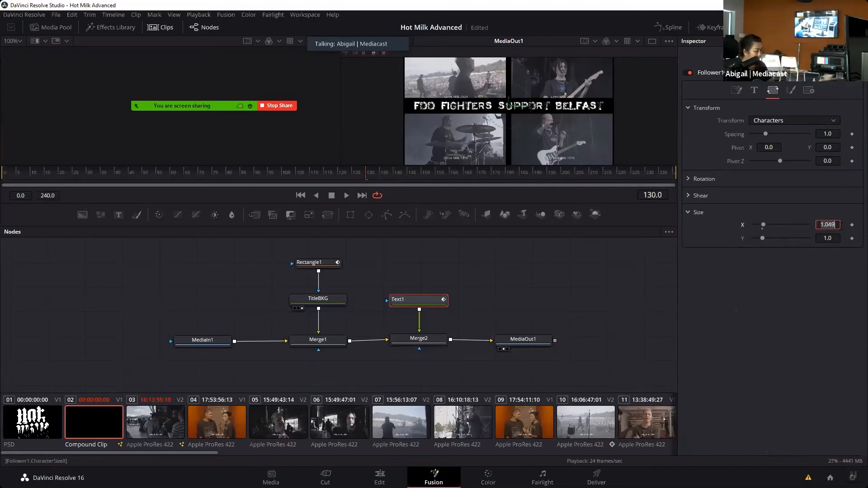
key(BackSpace)
key(BackSpace)
key(BackSpace)
key(BackSpace)
key(BackSpace)
text(4)
key(Return)
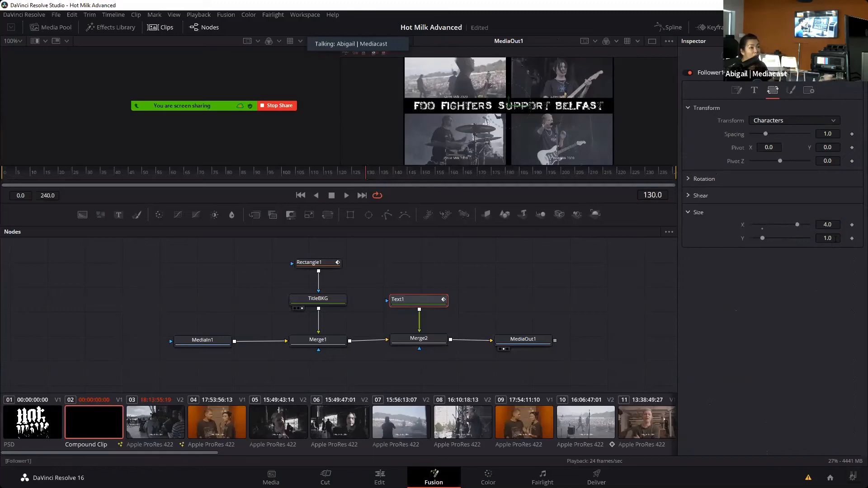
click(851, 225)
- Set the Follower's character Size Y to 4.0 and keyframe it at frame 130
click(824, 239)
key(BackSpace)
key(BackSpace)
key(BackSpace)
text(4)
key(Return)
click(852, 238)
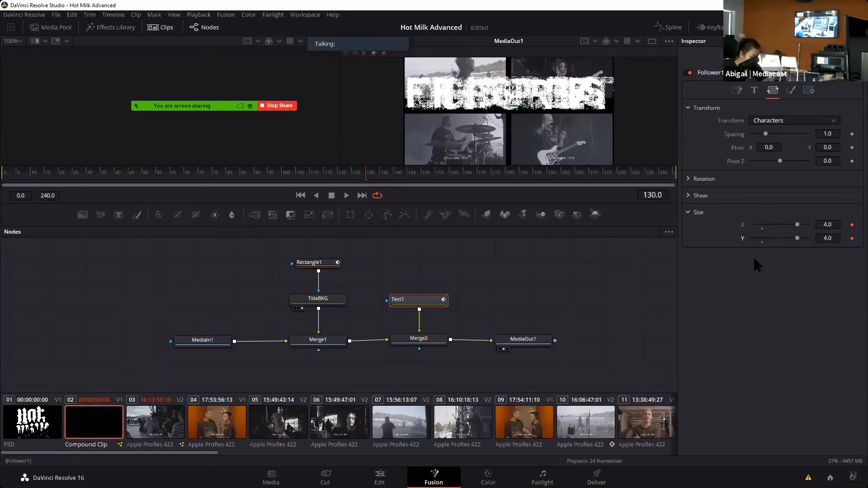
- At frame 140, set the Follower's character Size X and Y to 1.0 and play back the text scaling
drag(365, 183, 395, 189)
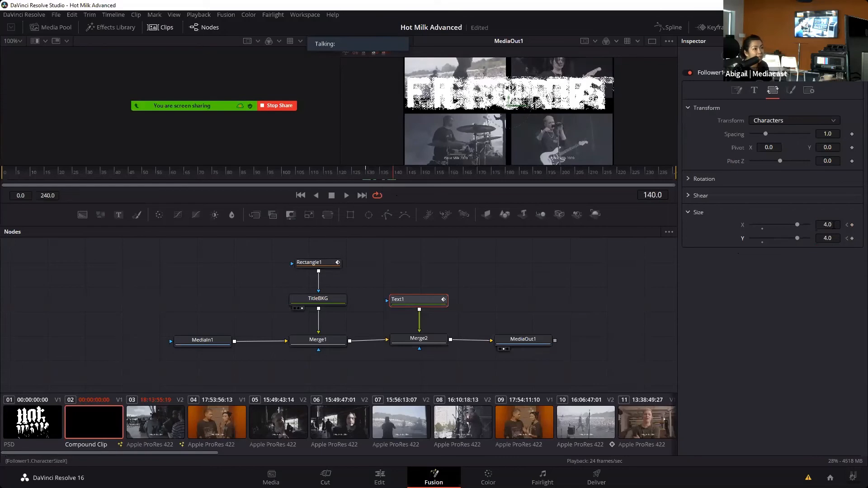
key(BackSpace)
text(1)
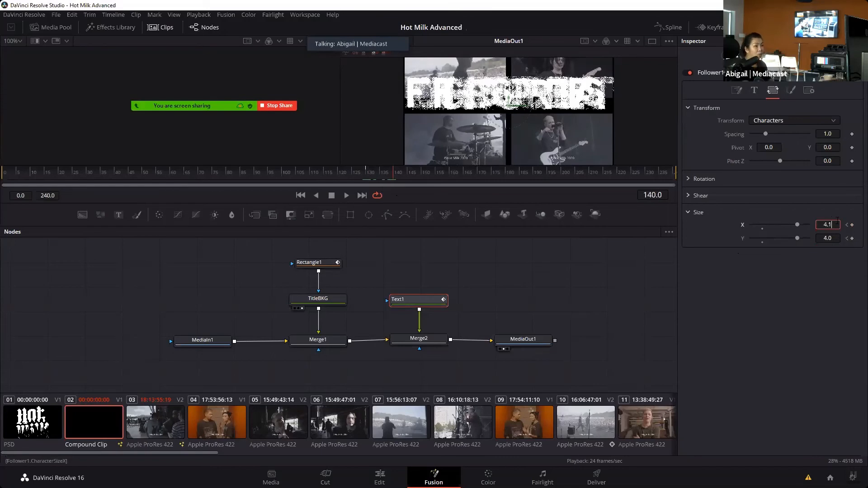
key(BackSpace)
key(BackSpace)
text(1)
key(Return)
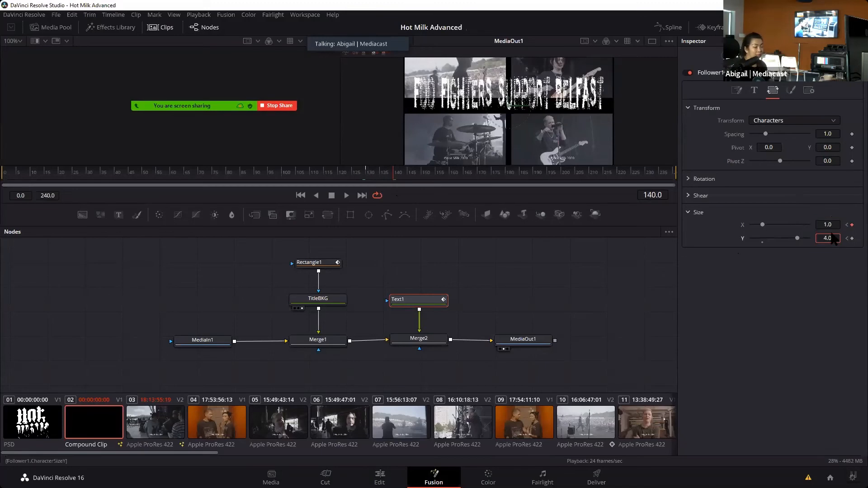
key(BackSpace)
key(BackSpace)
key(BackSpace)
key(Return)
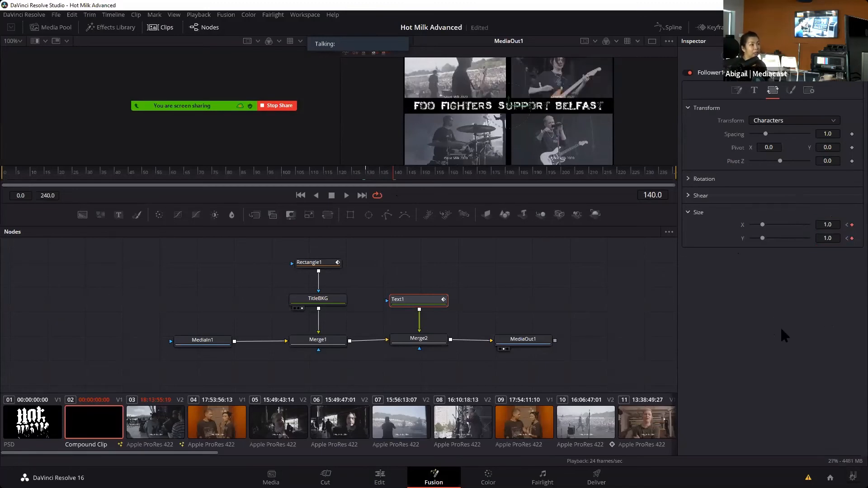
drag(394, 178, 321, 177)
key(space)
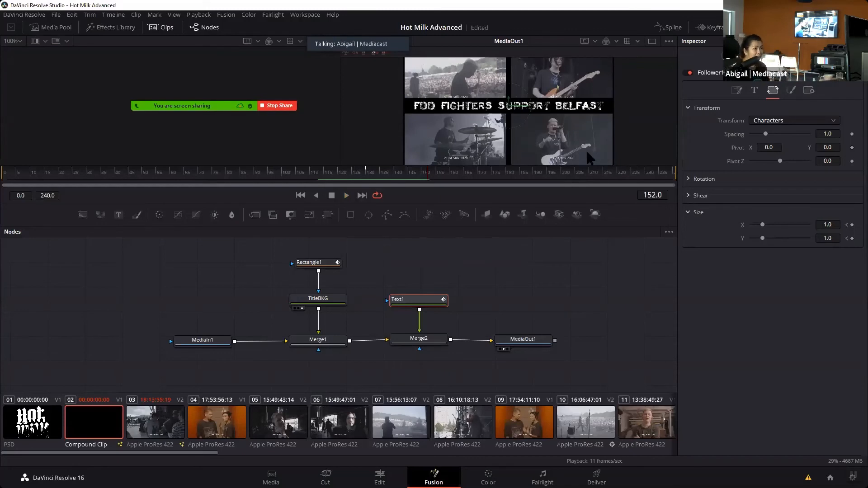
- Set the Follower's shading Opacity to 0.0 at frame 130 and keyframe it
click(792, 91)
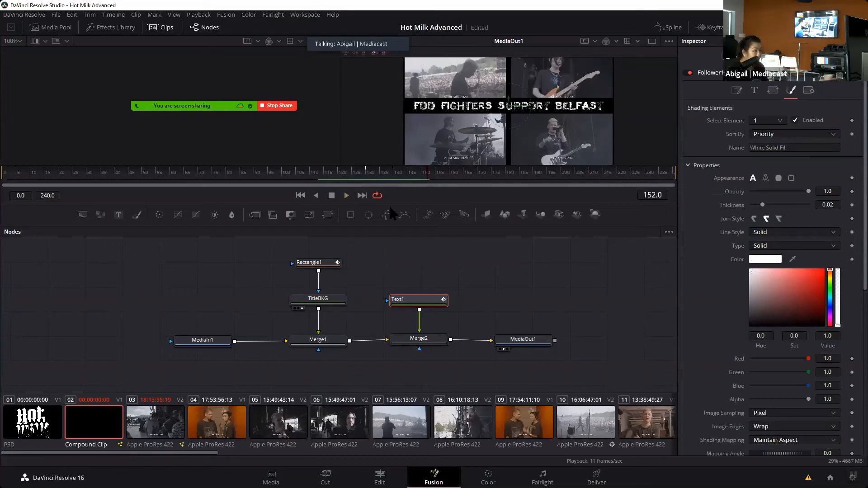
drag(429, 184, 370, 183)
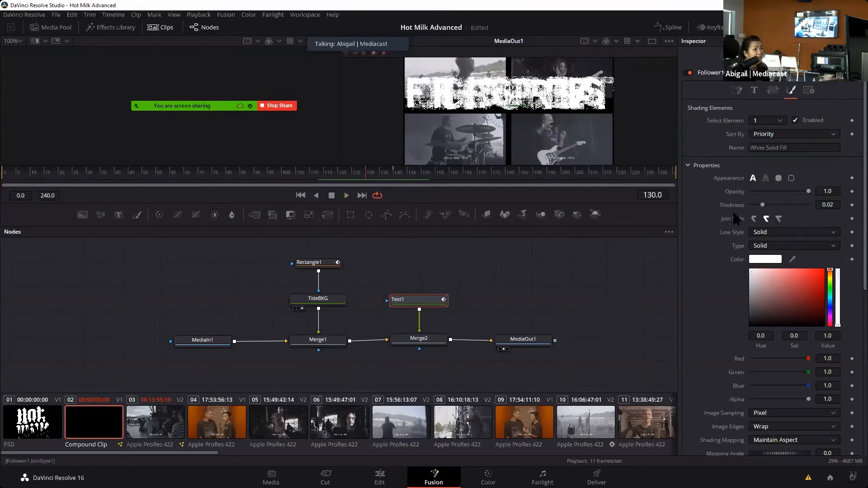
drag(810, 191, 749, 191)
click(851, 191)
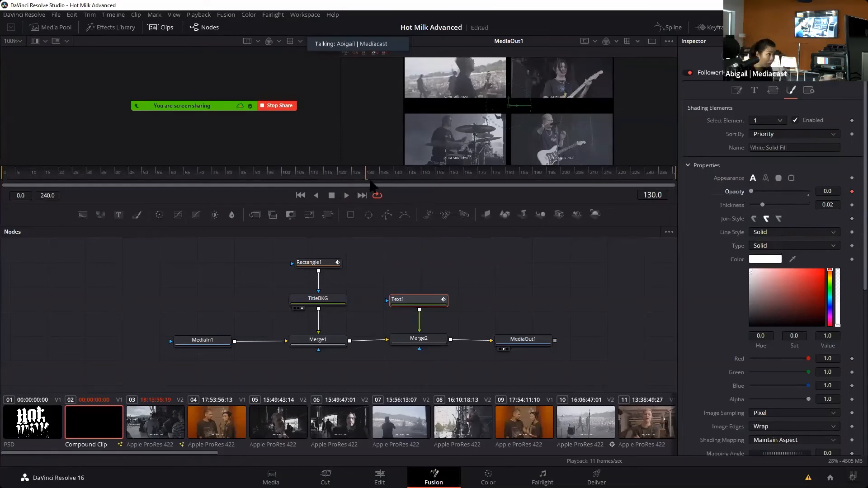
- Set the Follower's shading Opacity to 1.0 at frame 140
drag(367, 183, 394, 183)
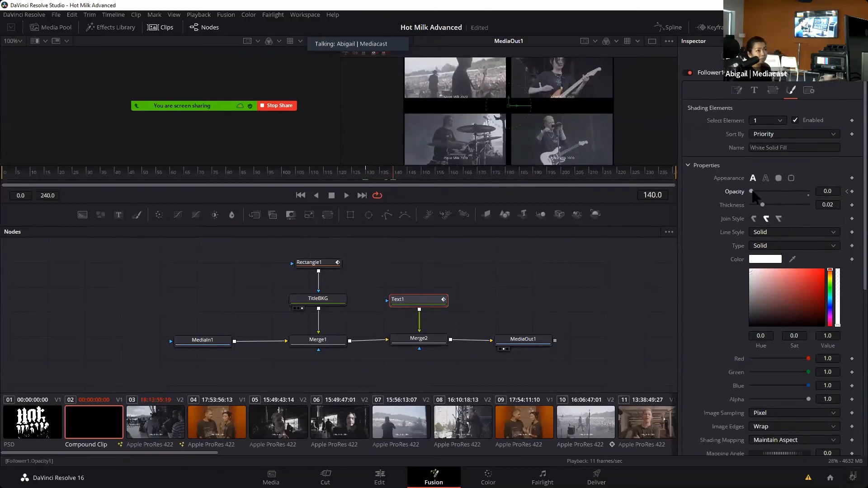
drag(751, 191, 758, 192)
text(1)
key(Return)
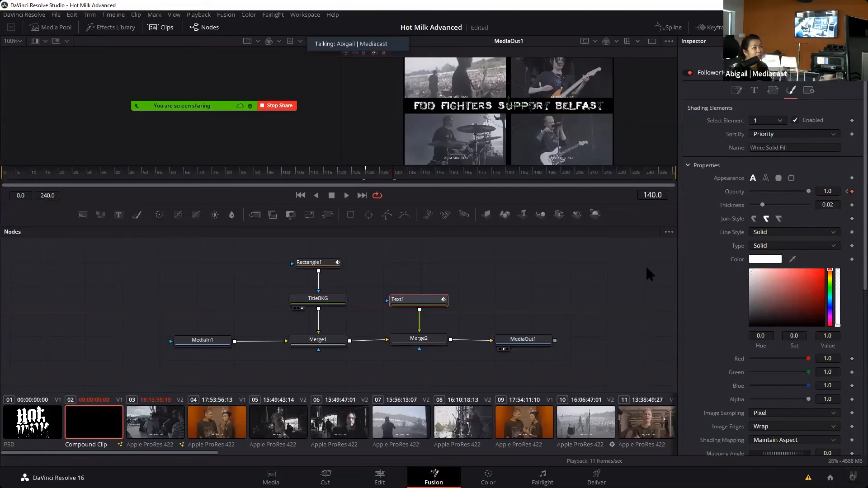
- Play back the title's scaling and fade-in animation from frame 111
click(391, 180)
drag(392, 178, 315, 175)
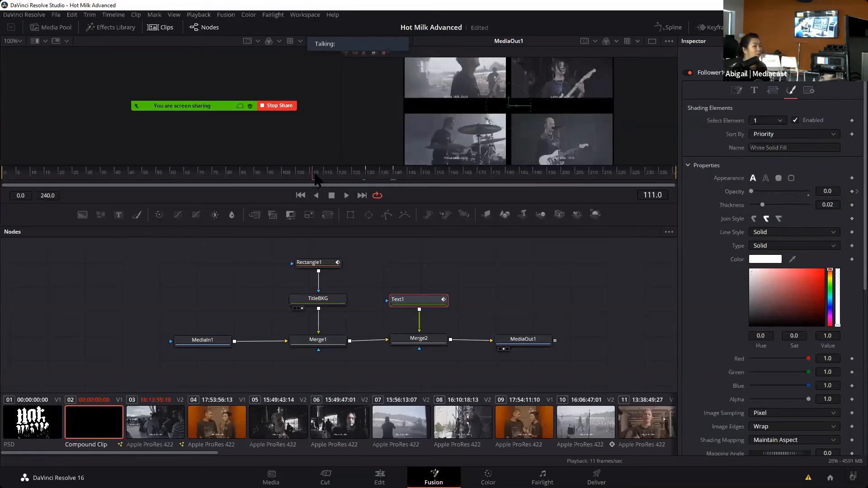
key(space)
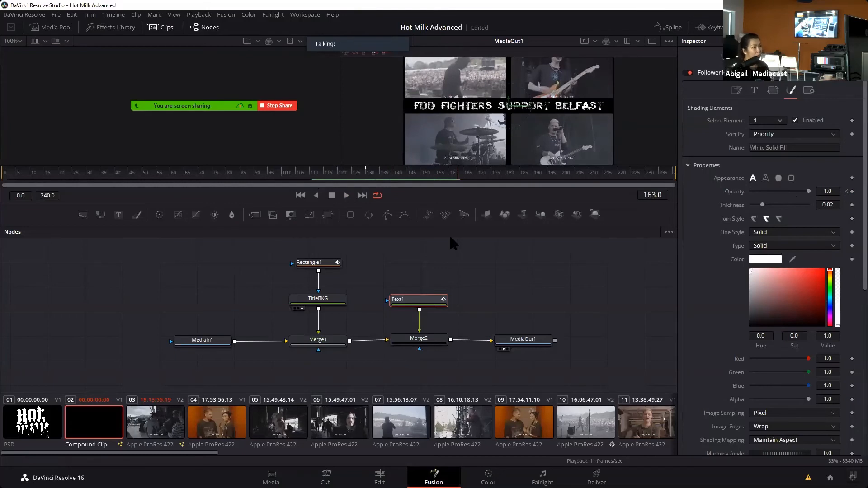
mouse_move(232, 119)
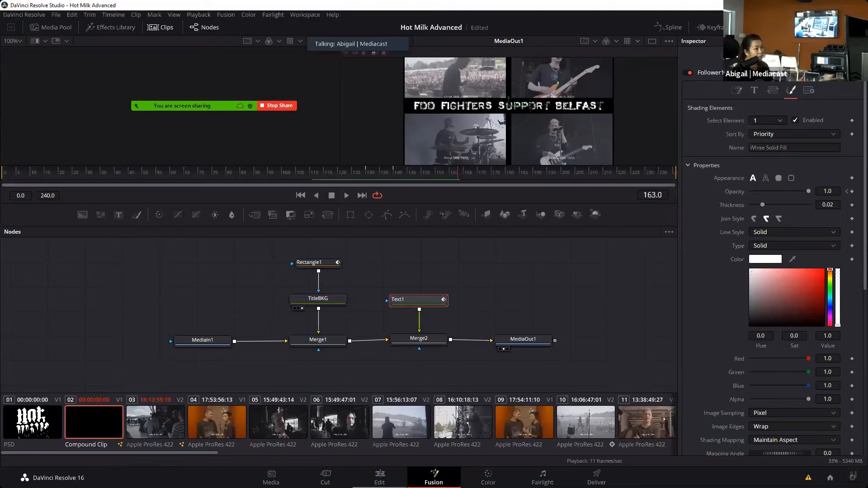
- Switch to the Edit page and browse the Fusion Titles presets in the Effects Library
key(shift+4)
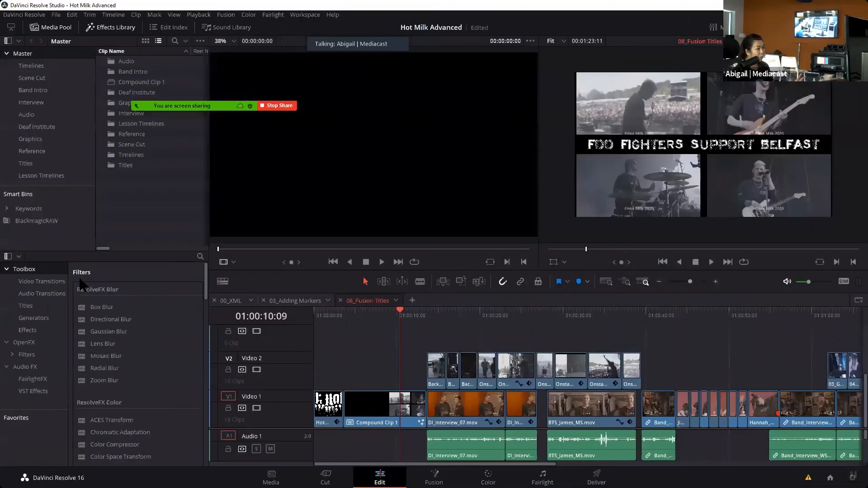
click(33, 310)
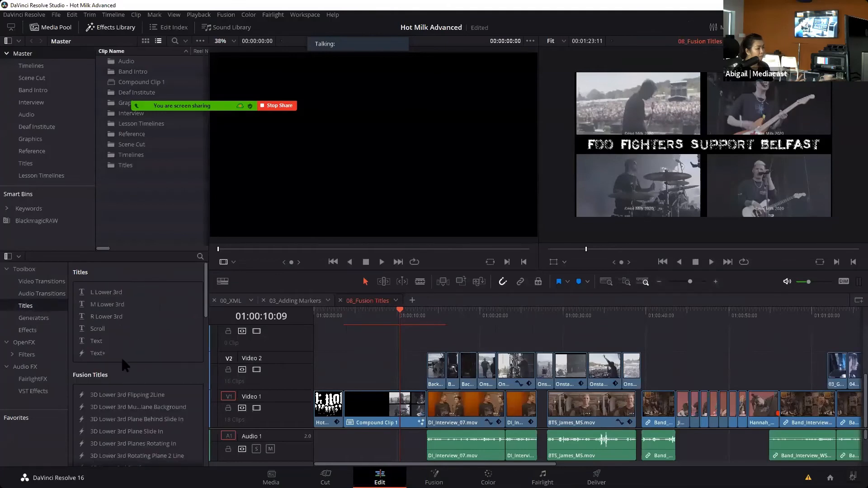
click(205, 361)
scroll(205, 362, down, 3)
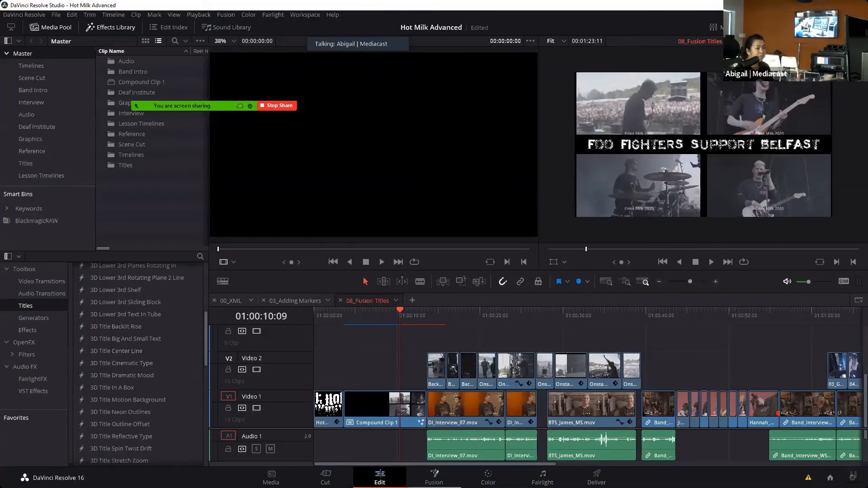
- Save the project from the Fusion page and return to the Edit page
key(shift+5)
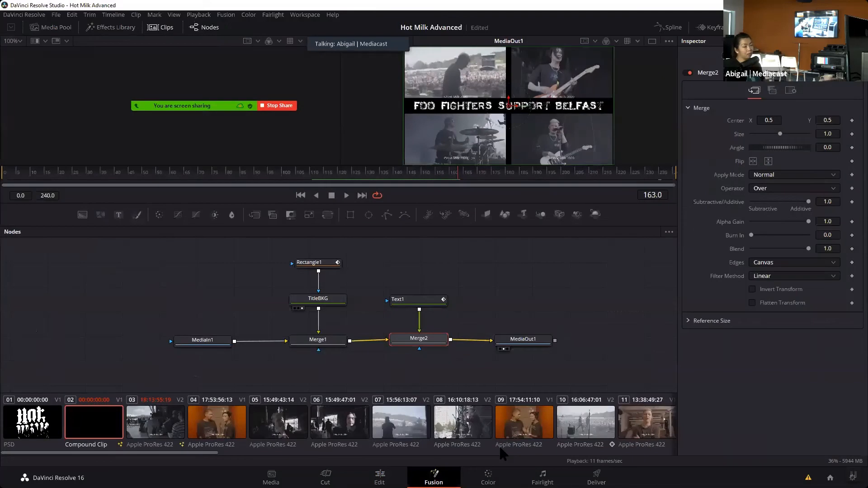
key(ctrl+s)
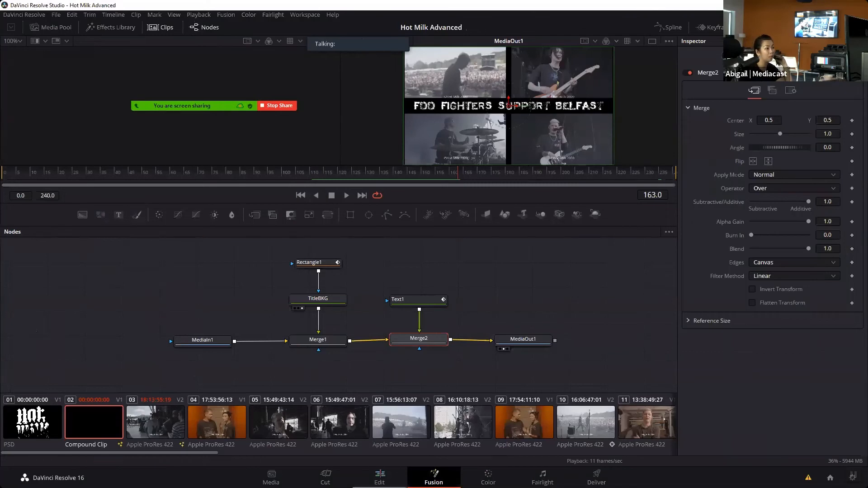
click(380, 478)
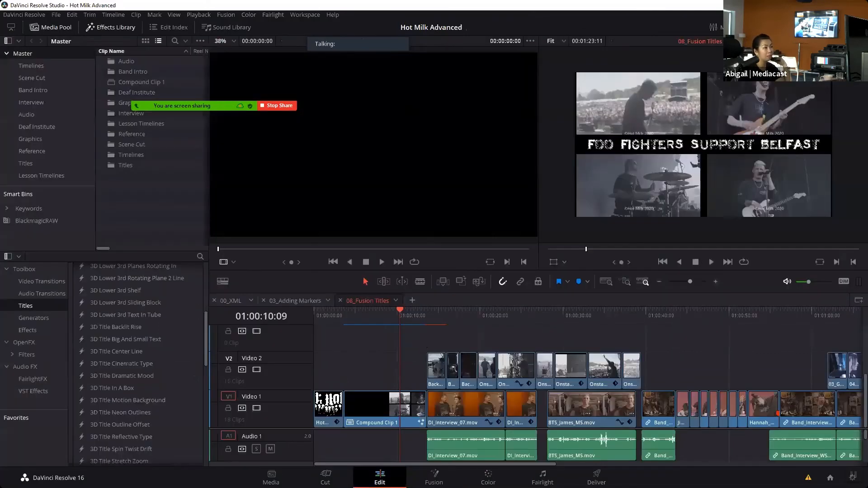
- Open the 11_Titles Grade timeline and switch back to 08_Fusion Titles
click(709, 41)
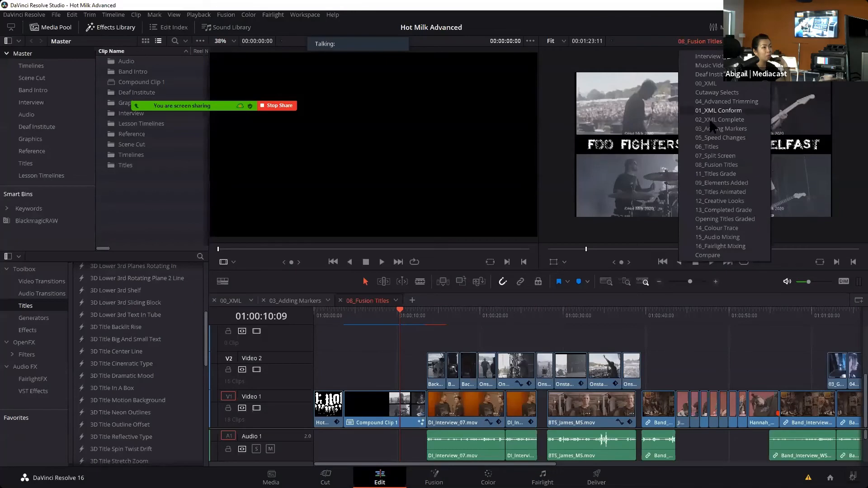
click(716, 167)
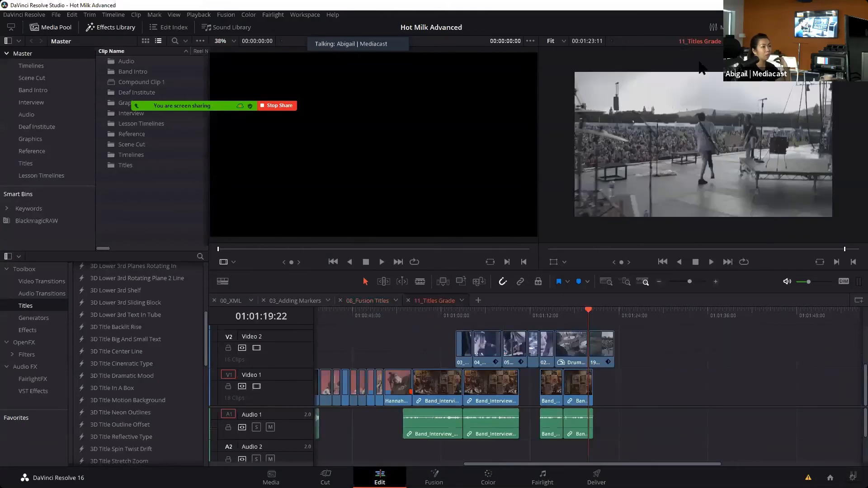
click(708, 44)
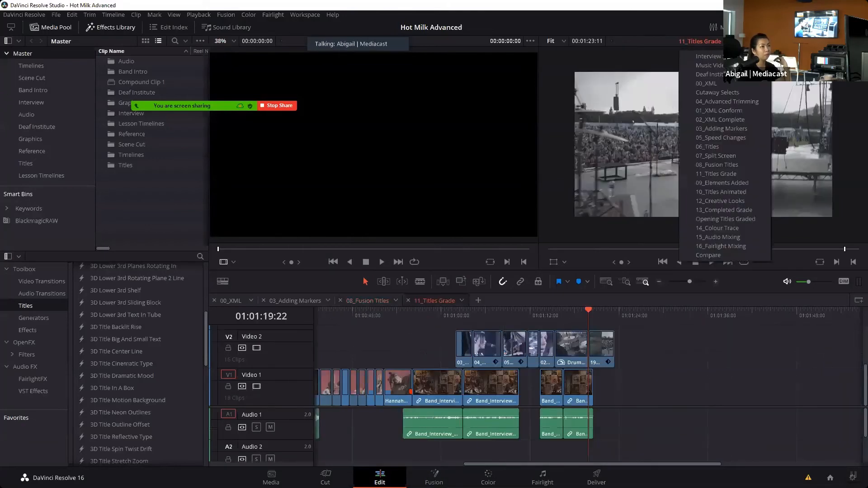
click(716, 165)
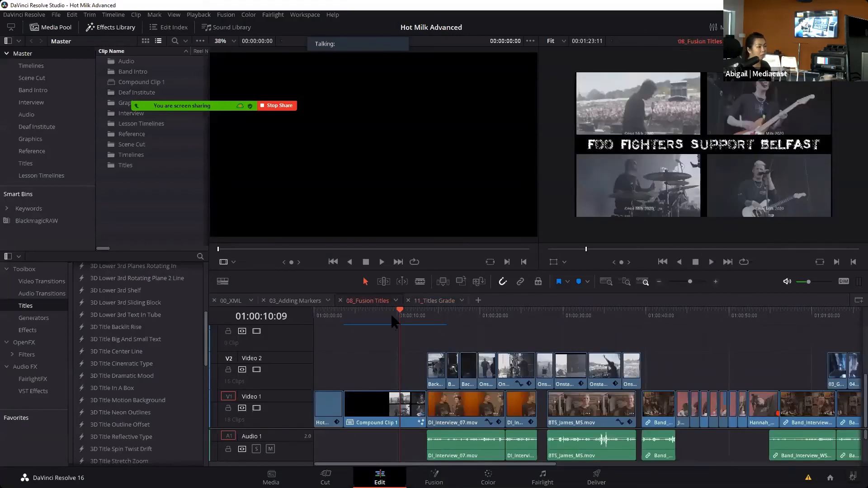
- Play back the 08_Fusion Titles timeline from the start of Compound Clip 1
click(346, 310)
key(space)
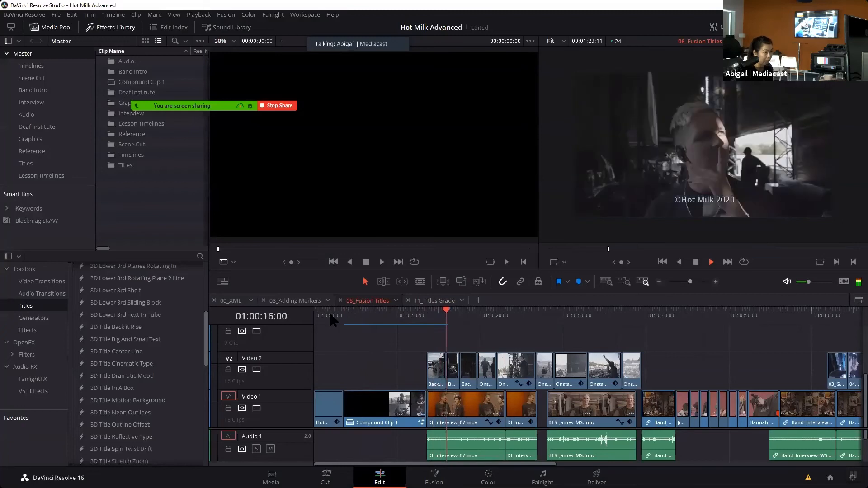
- Stop the timeline playback and check the Zoom meeting chat, closing the chat window again
key(space)
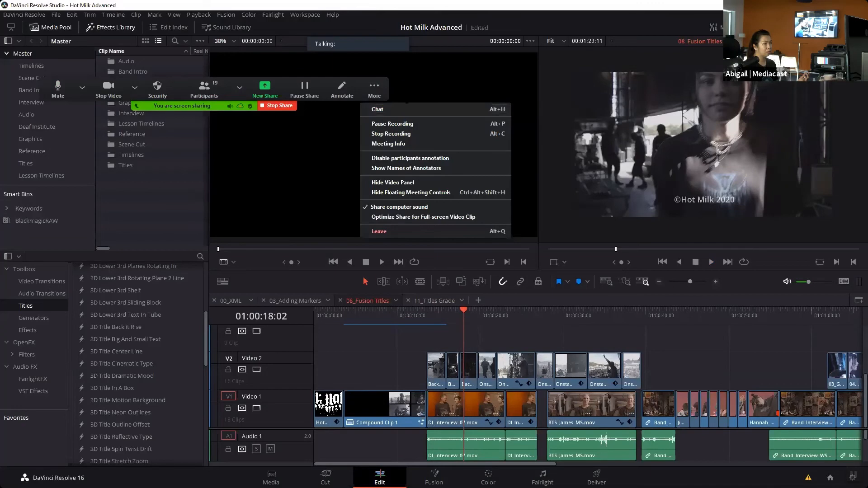
mouse_move(276, 105)
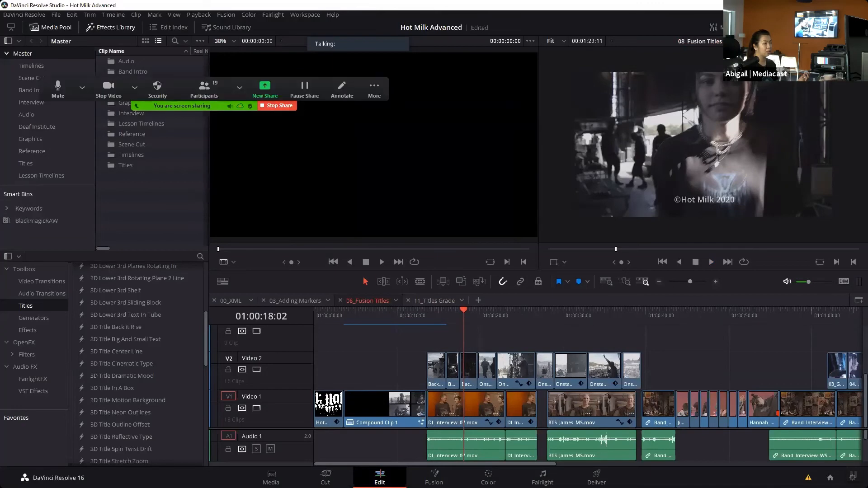
click(374, 89)
click(378, 109)
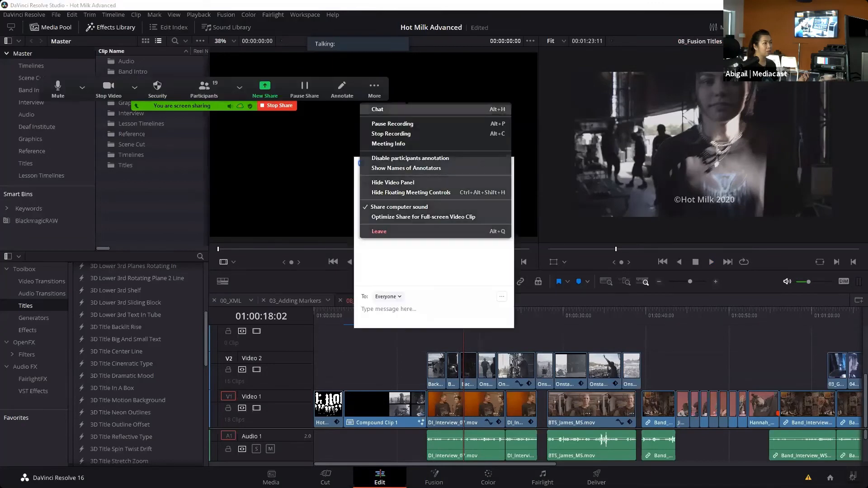
click(504, 163)
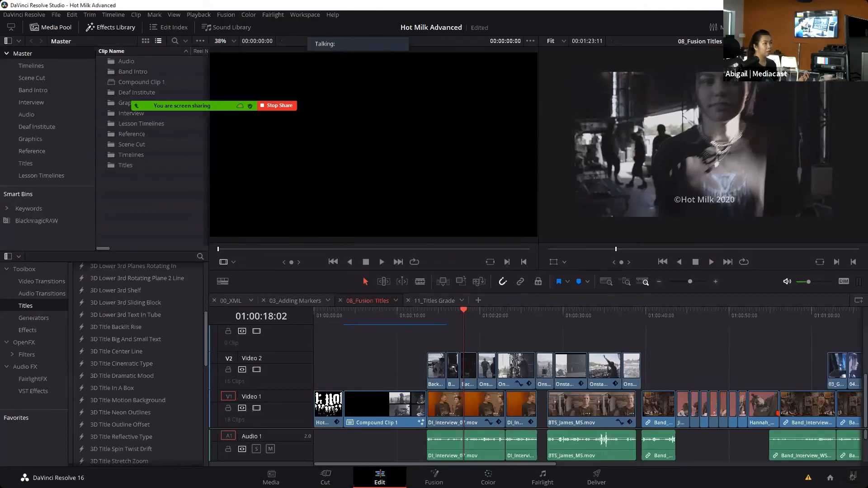
- Replay the title from the start of Compound Clip 1 and scrub through the cutaway clips on Video 2 that follow it
drag(464, 315, 336, 319)
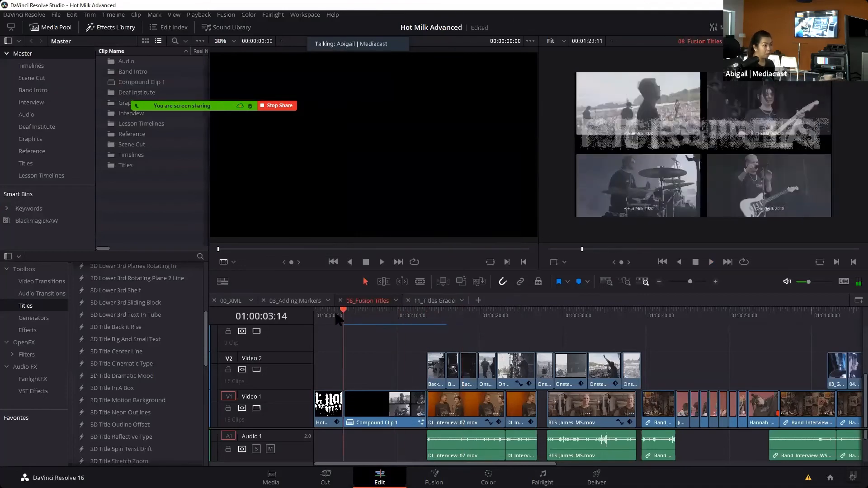
key(space)
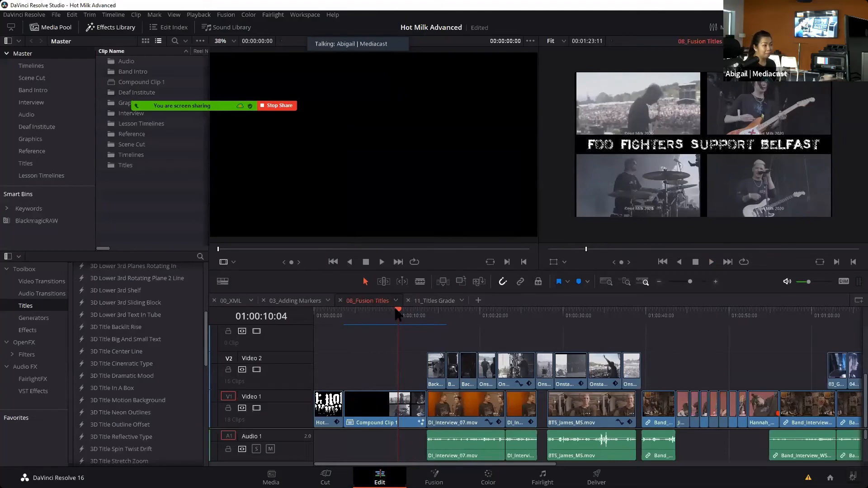
click(414, 311)
click(425, 312)
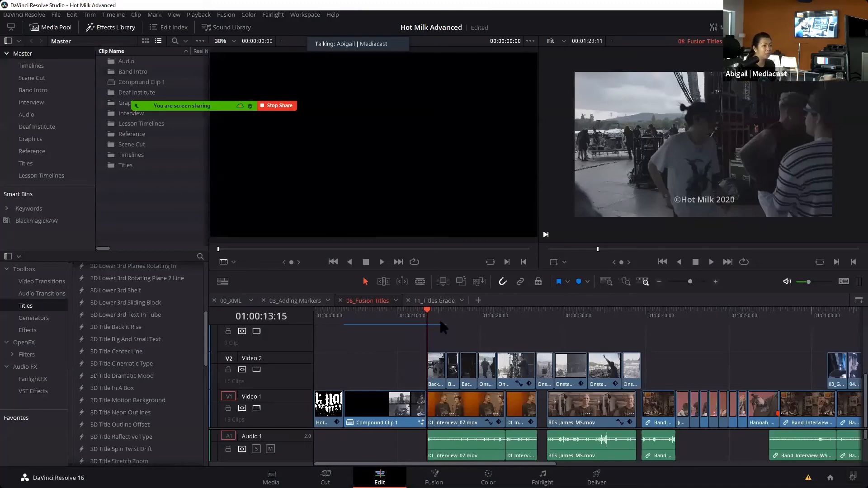
click(446, 312)
click(459, 312)
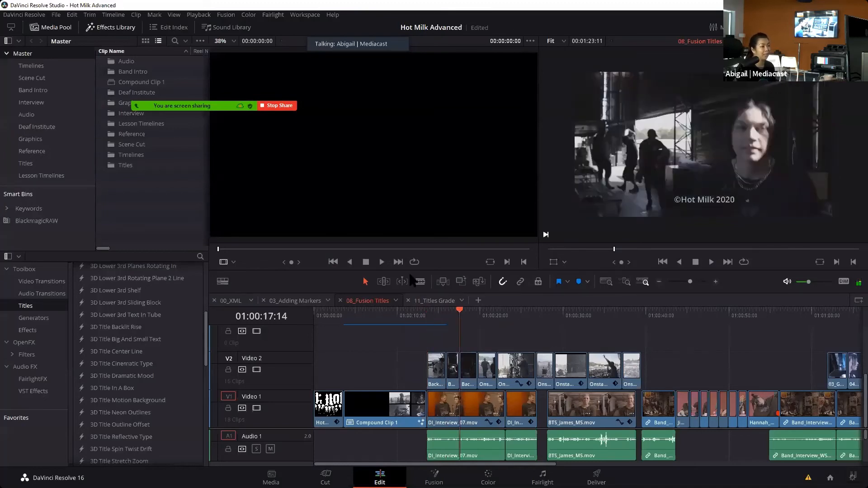
mouse_move(461, 312)
mouse_down()
mouse_move(504, 312)
mouse_move(475, 312)
mouse_up()
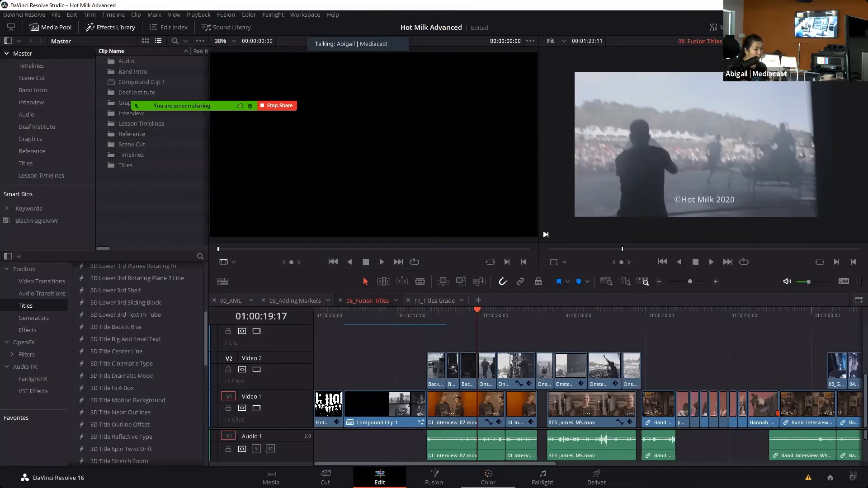
click(427, 311)
click(459, 310)
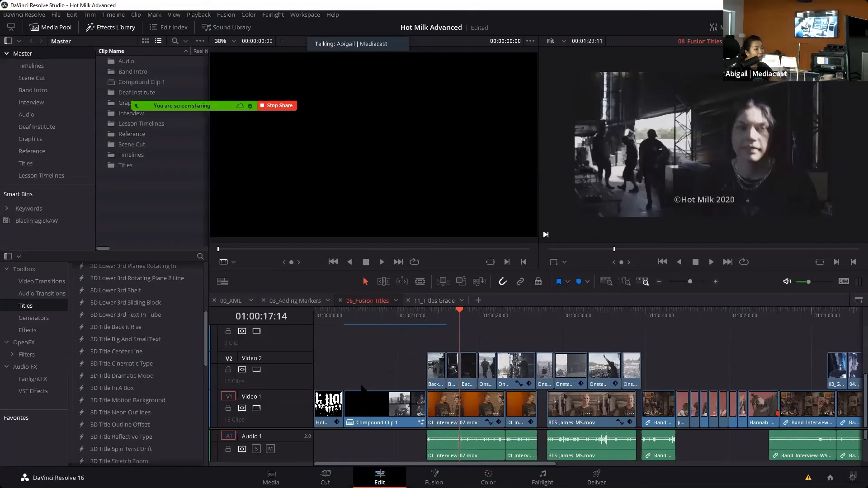
- Open Compound Clip 1 in its own timeline and enlarge the video track area to show its stacked intro clips
right_click(384, 400)
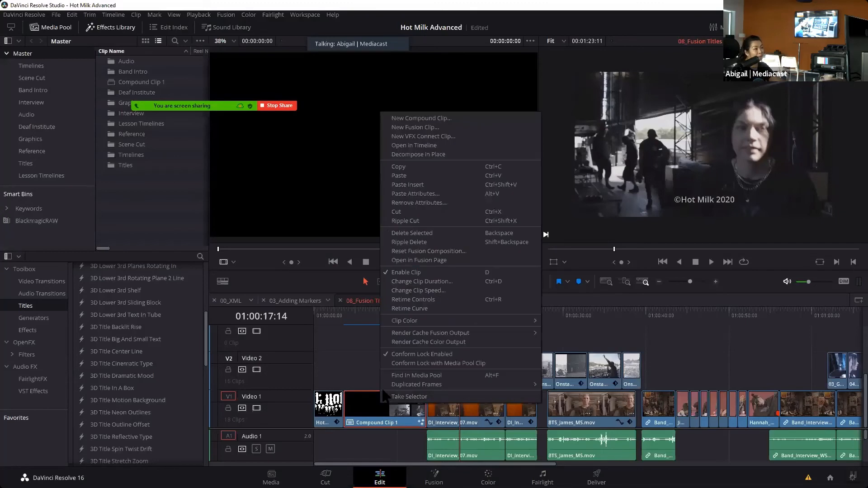
click(425, 145)
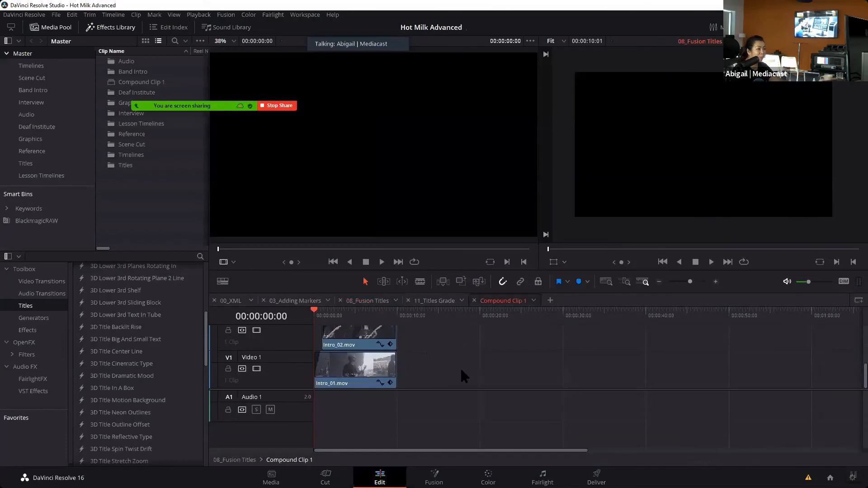
scroll(458, 382, up, 4)
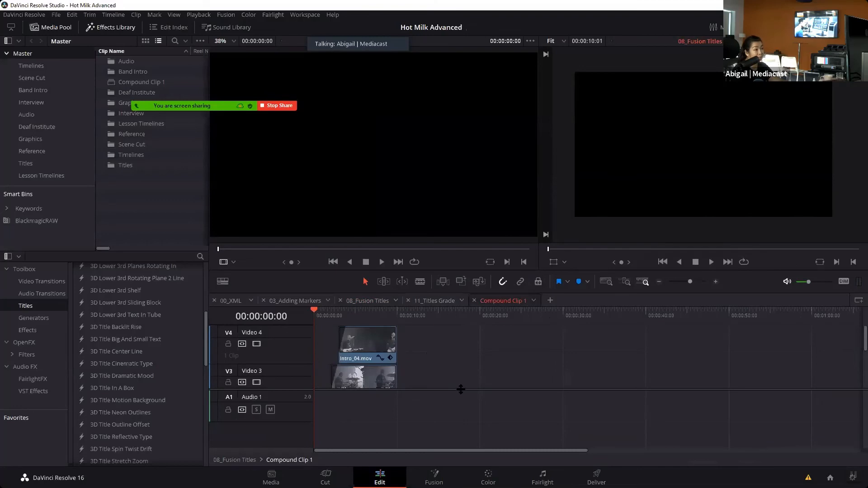
drag(460, 391, 456, 436)
- Play the compound clip's split screen to 00:00:02:14 and look at its clips on the Color page before returning to the Edit page
key(space)
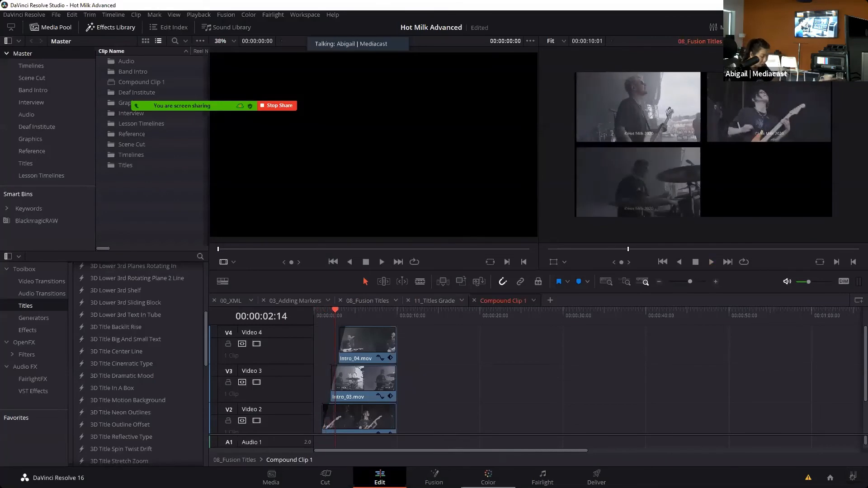
click(488, 478)
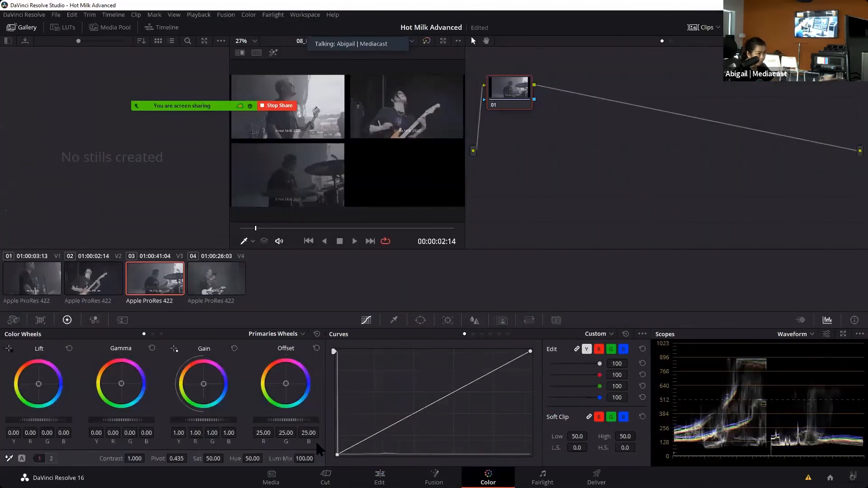
click(380, 476)
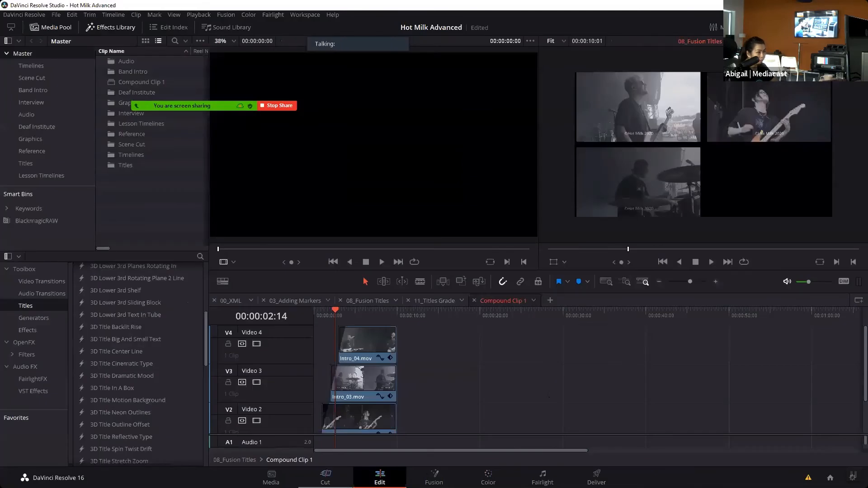
- Open the 11_Titles Grade timeline in the timeline viewer
click(707, 41)
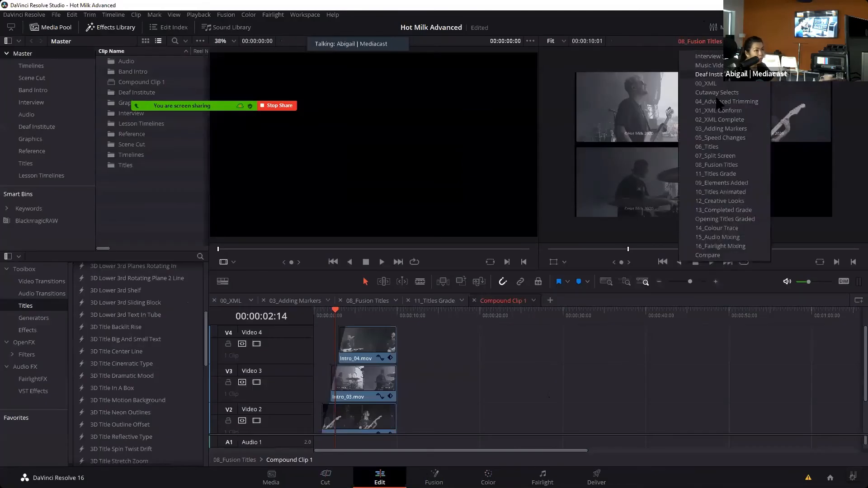
click(719, 164)
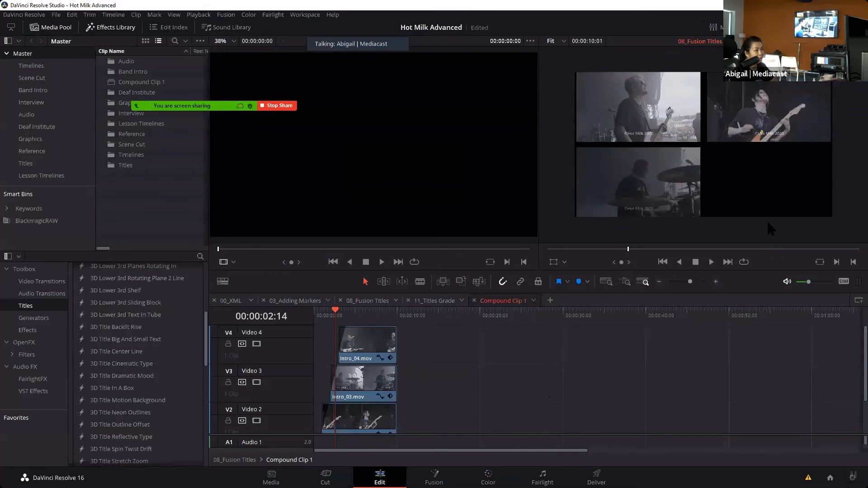
click(715, 43)
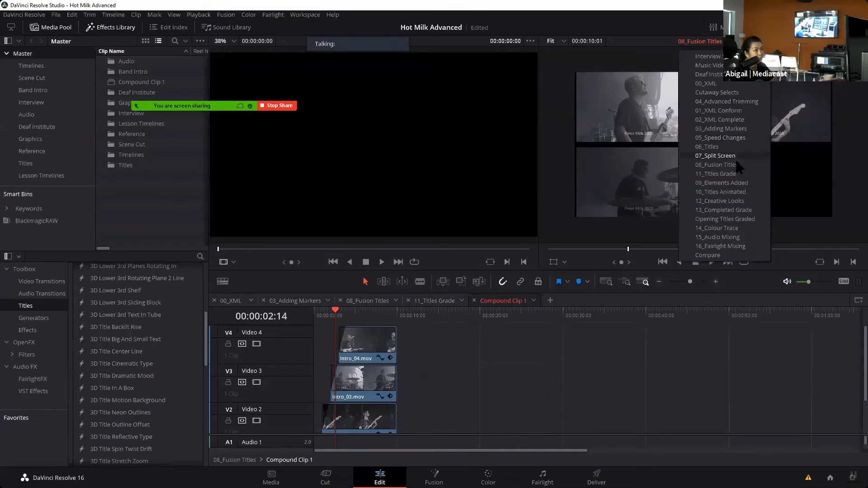
click(730, 176)
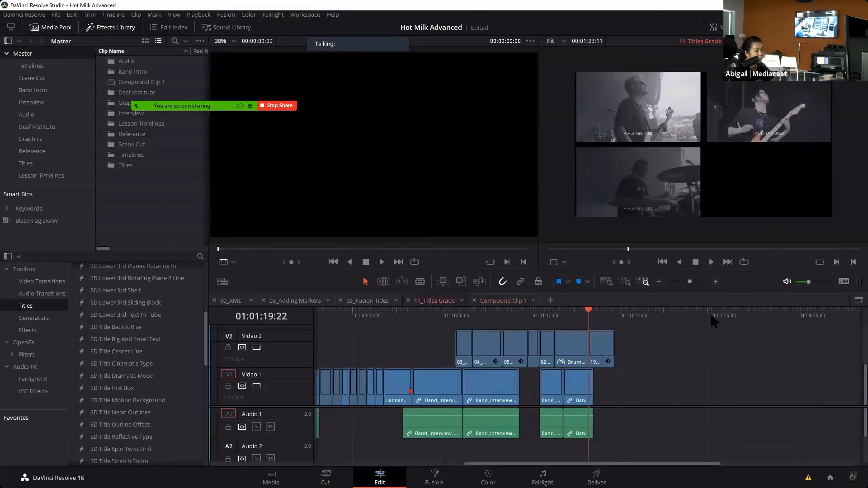
- Scrub through the interview and cutaway clips of the 11_Titles Grade timeline, ending at 01:01:04:08
click(540, 312)
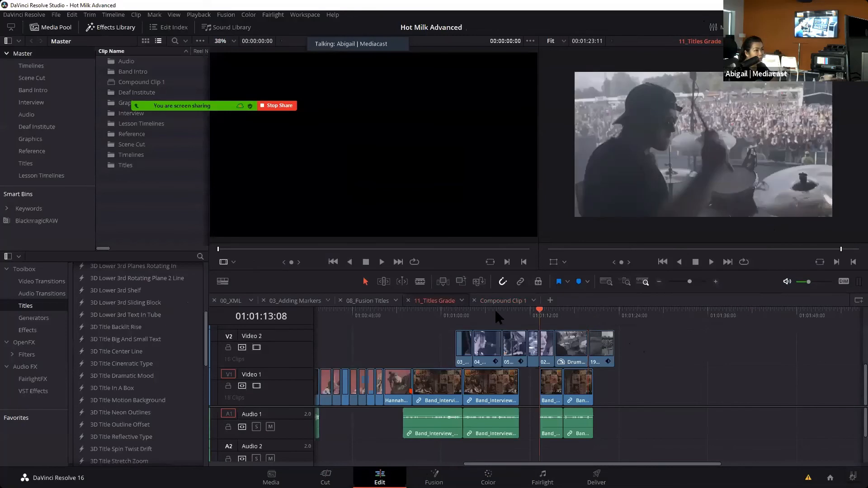
click(403, 312)
drag(401, 312, 324, 305)
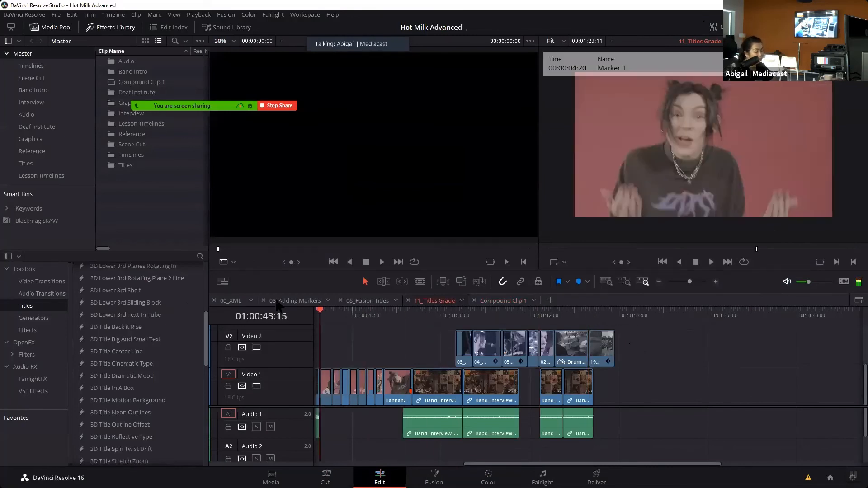
click(276, 301)
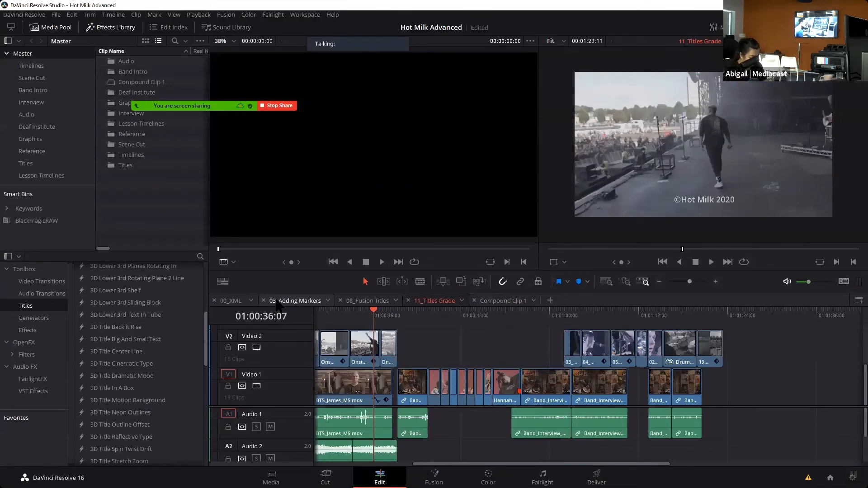
drag(374, 309, 582, 339)
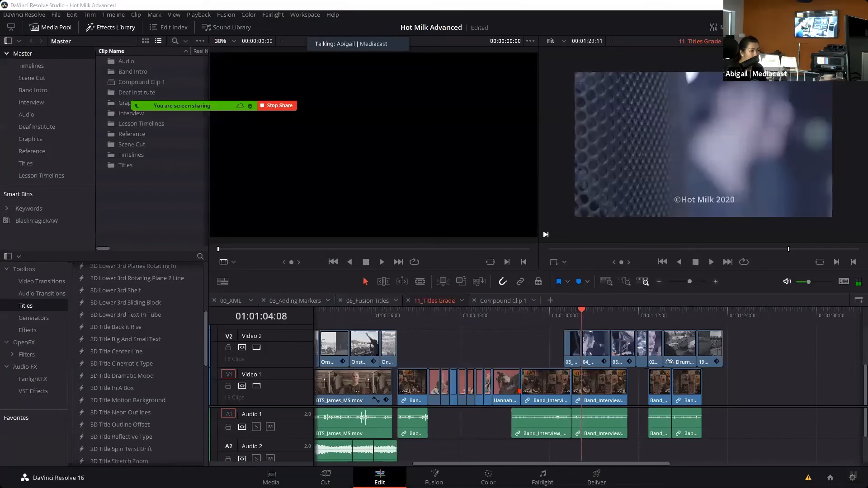
- Set the project's color science to DaVinci YRGB Color Managed in the Color Management project settings, minimizing the meeting chat that covers them
click(852, 477)
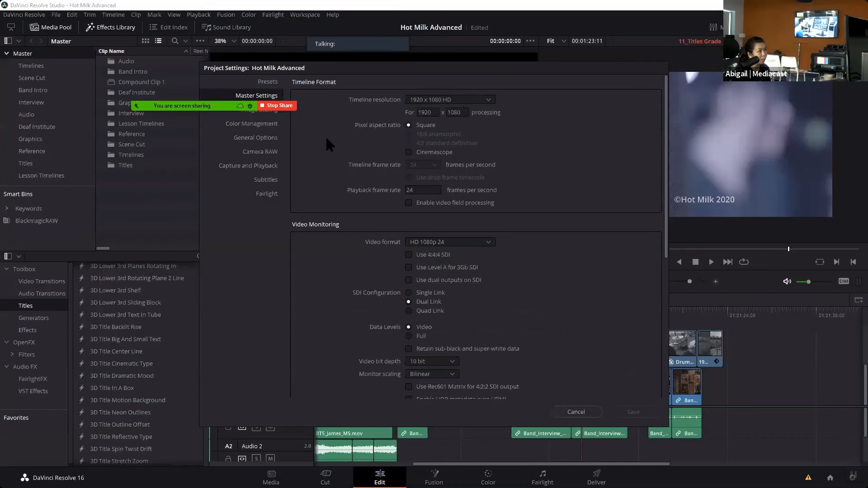
key(Up)
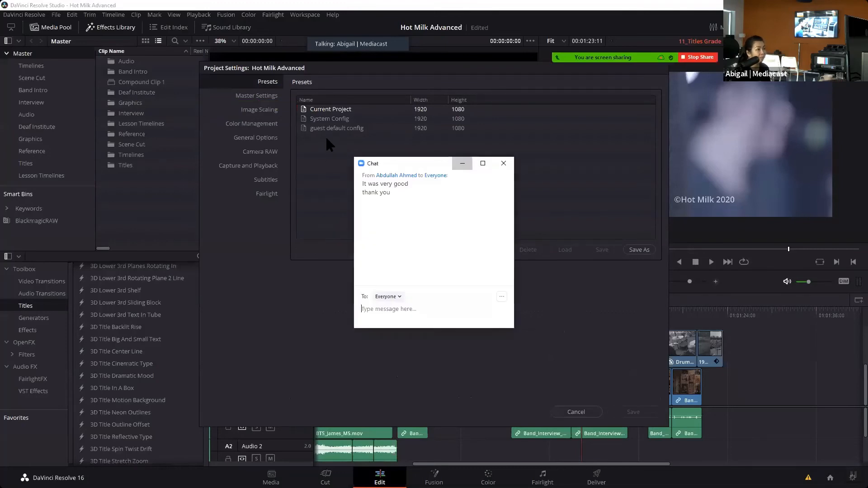
click(462, 163)
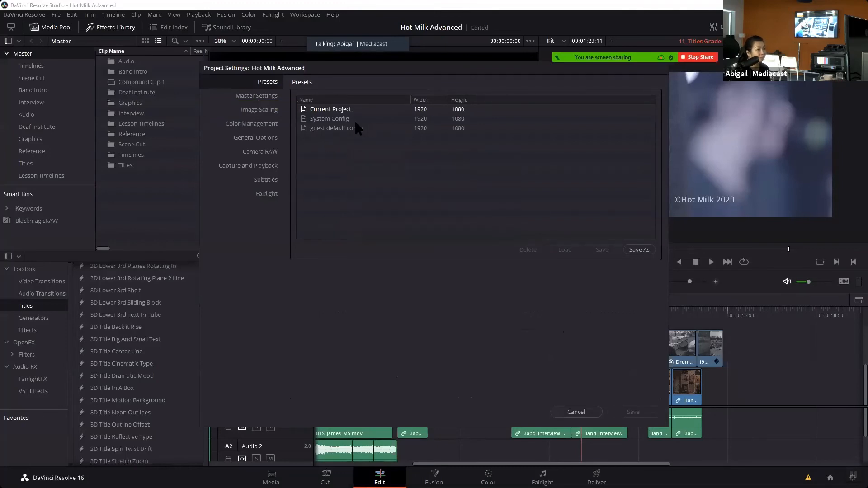
click(257, 125)
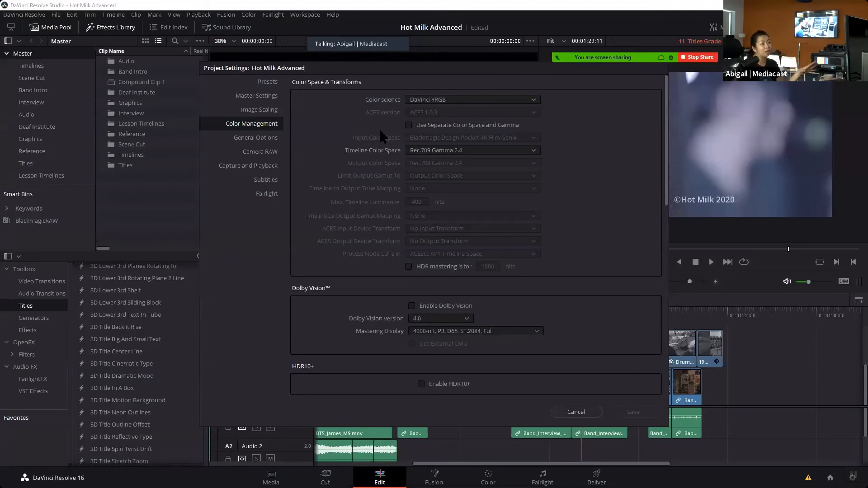
click(432, 101)
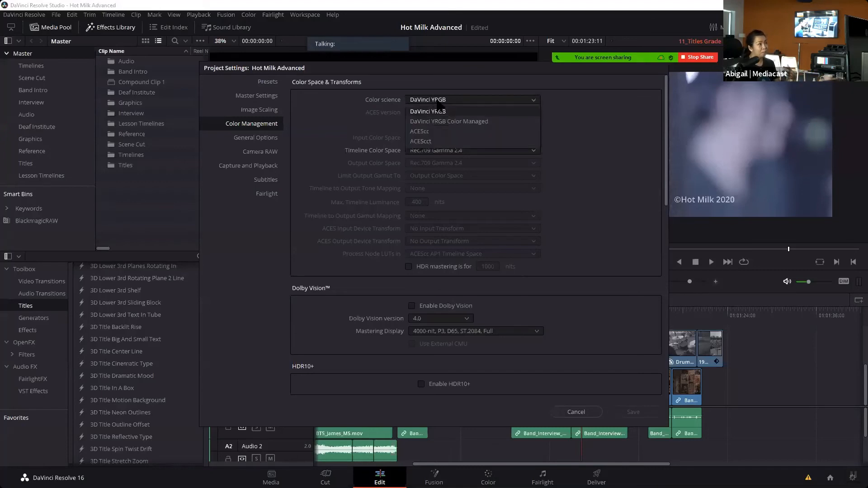
click(504, 112)
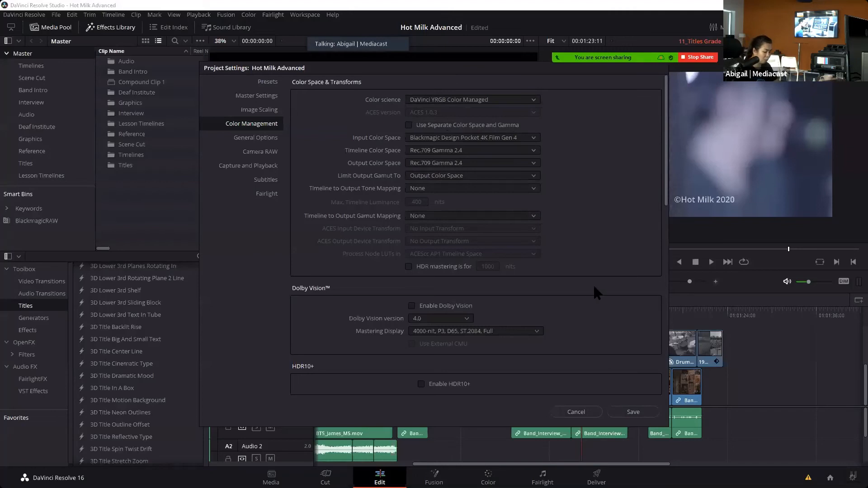
- Look through the available input color spaces and choose Blackmagic Design Pocket 4K Film Gen 4 as the project's Input Color Space
click(533, 138)
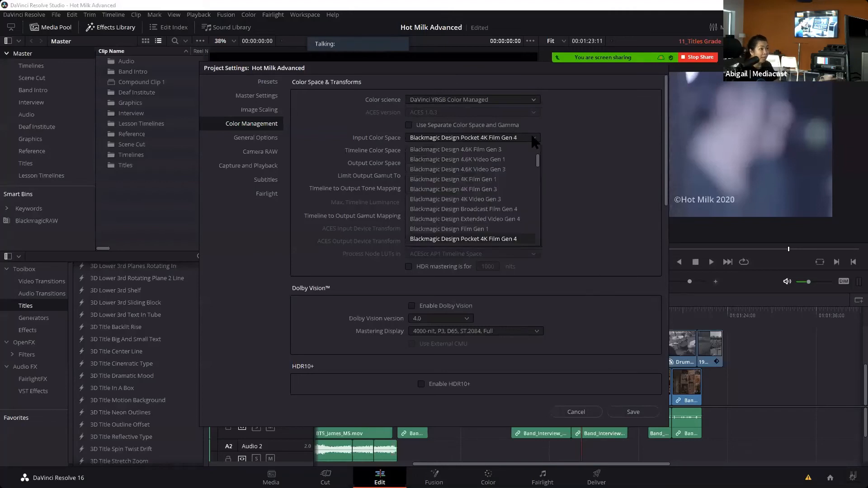
scroll(514, 218, up, 3)
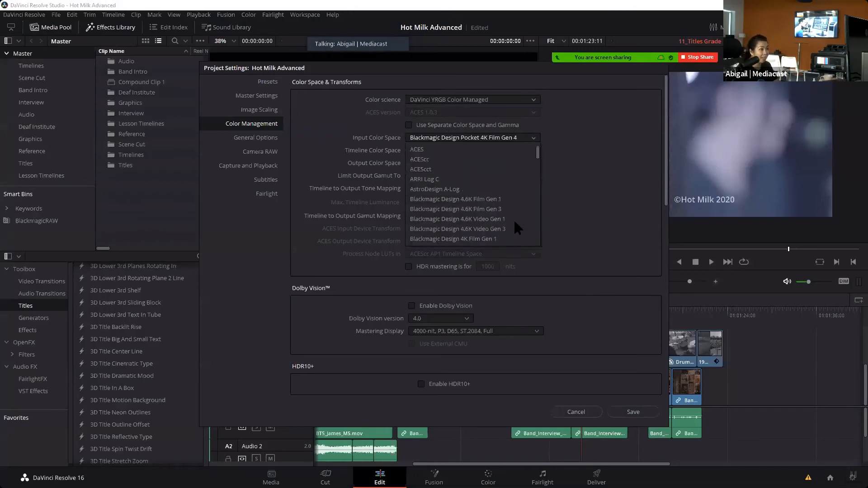
scroll(514, 193, down, 3)
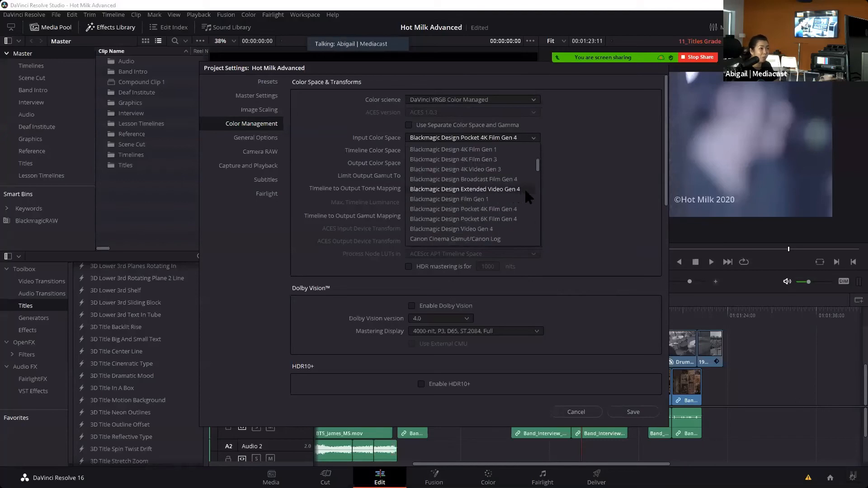
scroll(524, 191, up, 3)
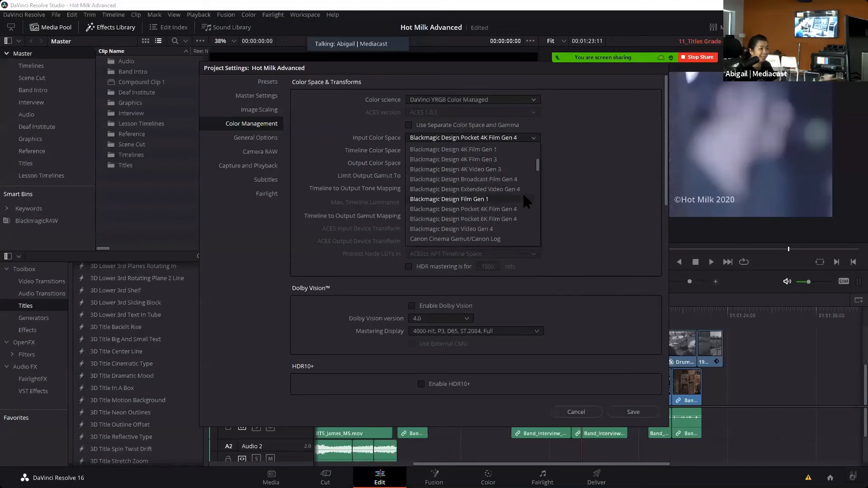
scroll(522, 192, up, 6)
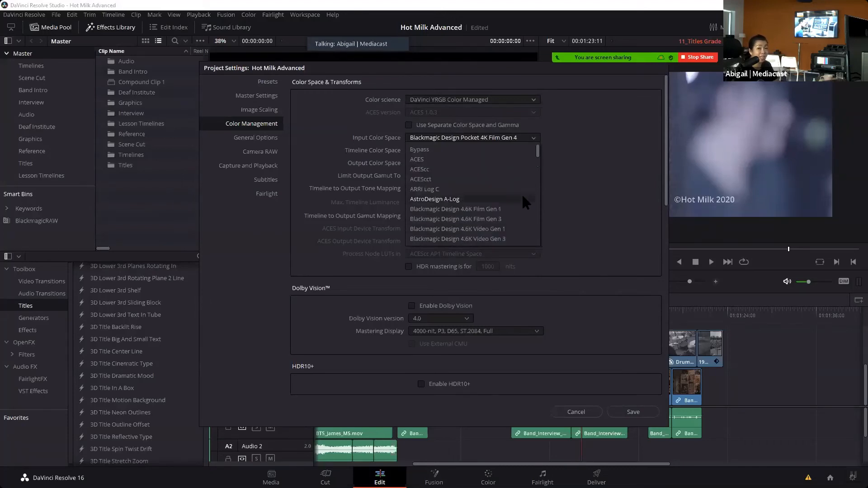
scroll(515, 197, down, 3)
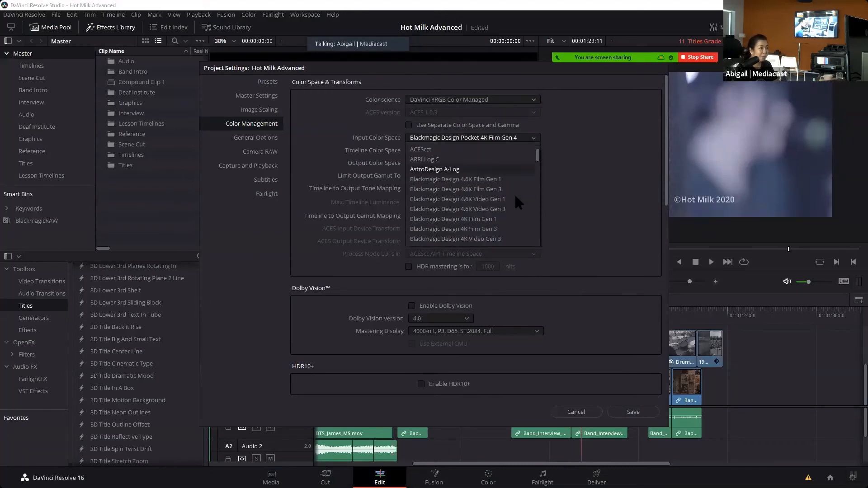
scroll(515, 196, down, 3)
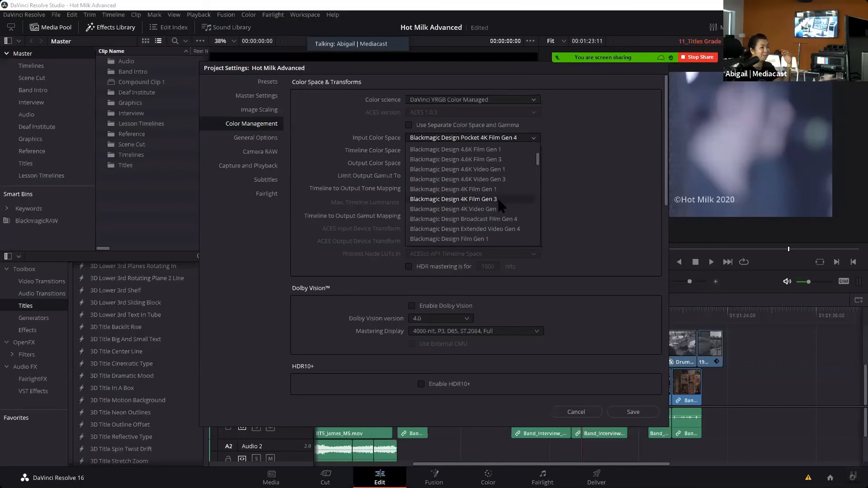
drag(538, 158, 538, 165)
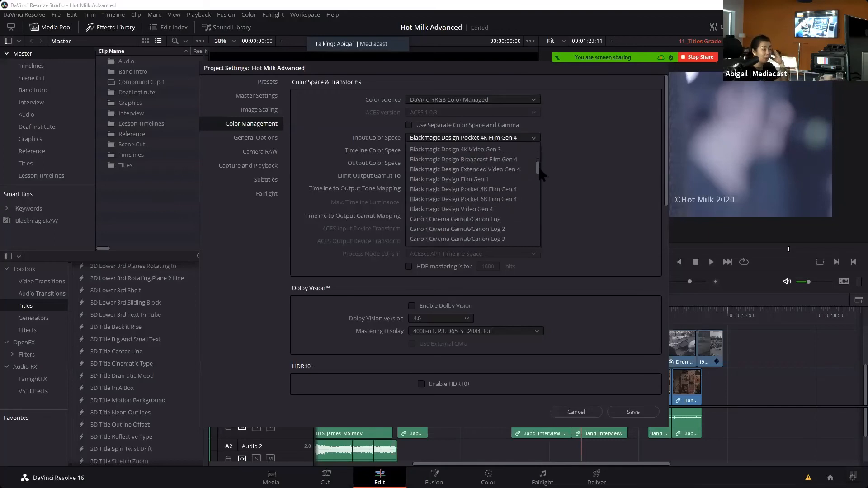
drag(538, 167, 537, 164)
scroll(502, 221, up, 6)
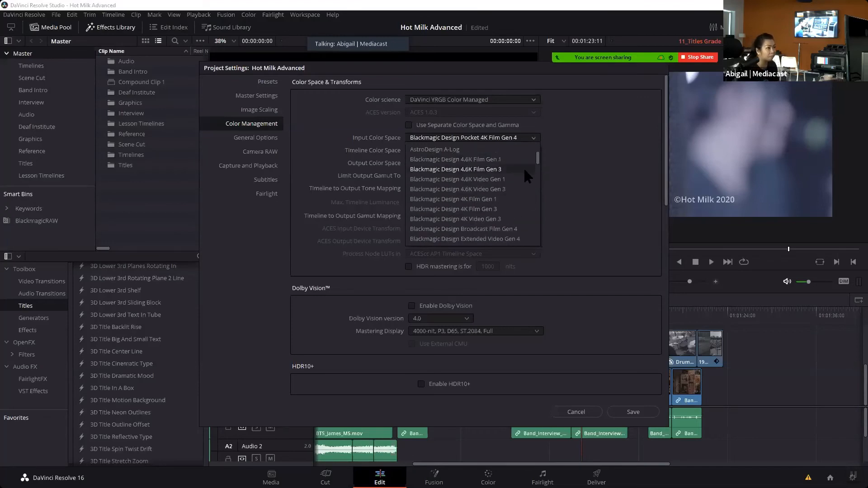
scroll(539, 163, down, 1)
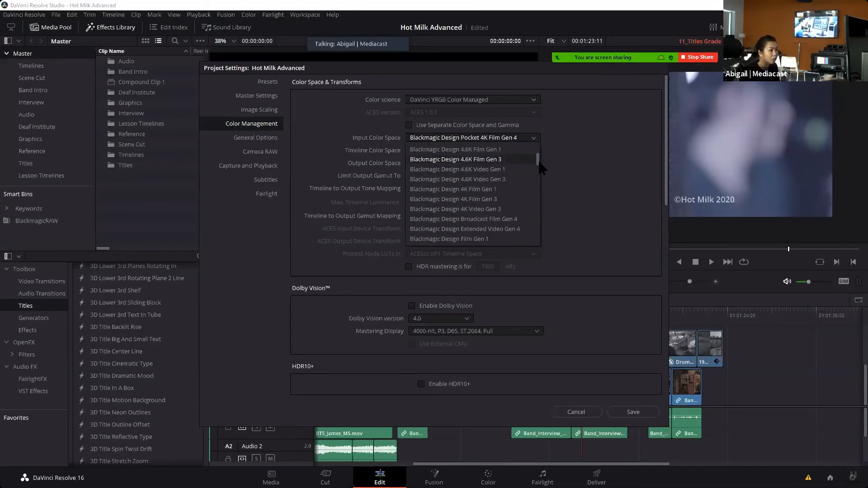
scroll(514, 226, down, 8)
scroll(503, 227, down, 13)
scroll(503, 226, up, 13)
scroll(500, 221, up, 6)
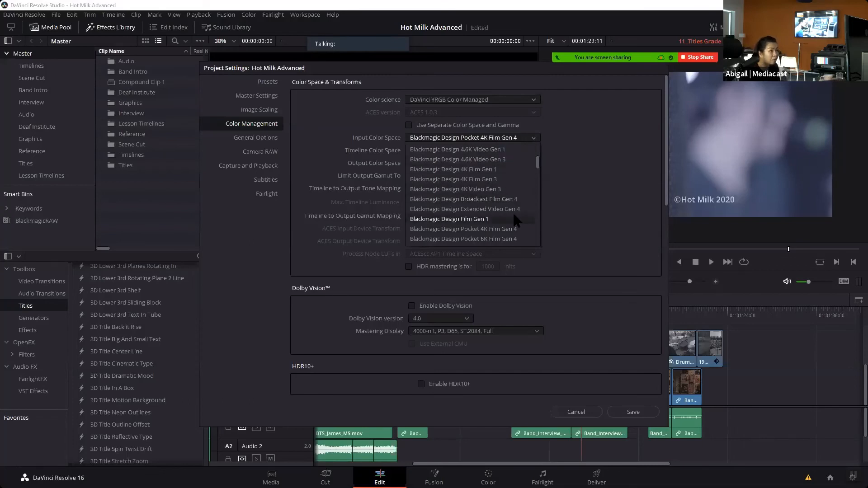
click(510, 229)
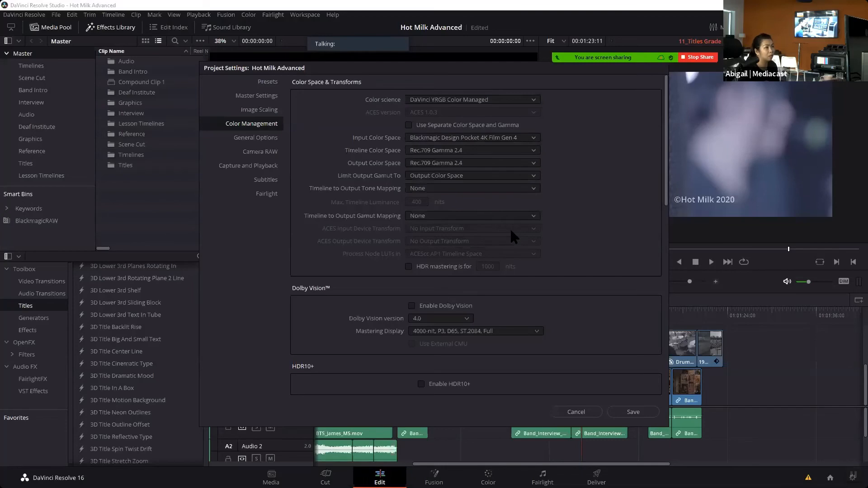
- Set the project's Timeline Color Space to Blackmagic Design Pocket 4K Film Gen 4
click(533, 151)
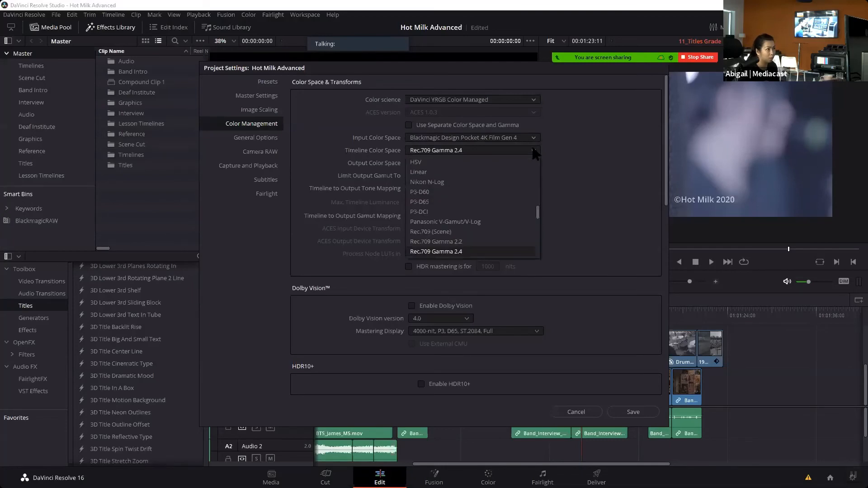
scroll(509, 214, up, 10)
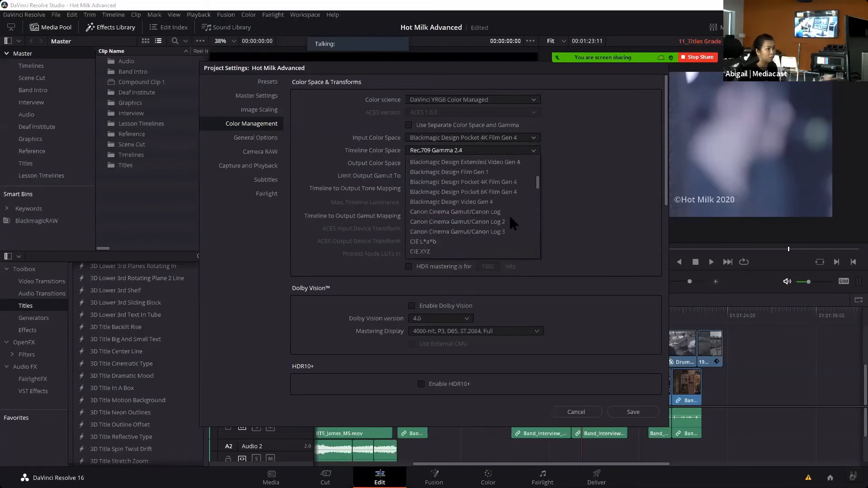
click(512, 181)
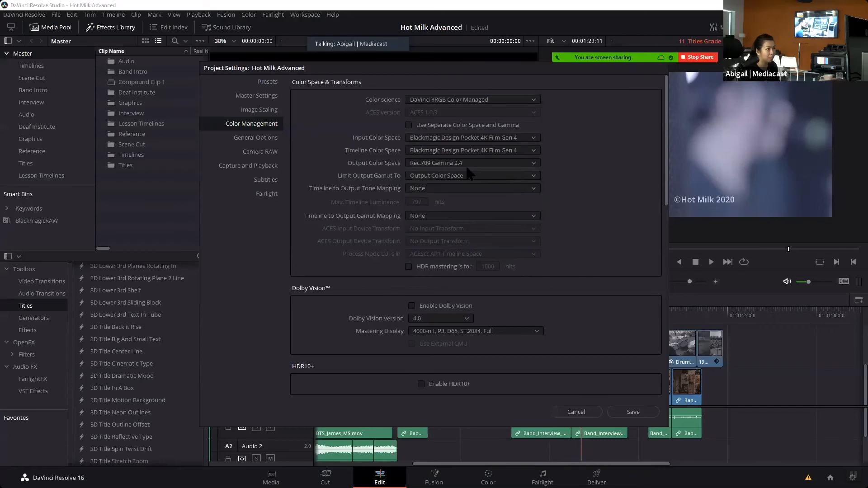
- Limit the project's output gamut to Rec.709 and reopen the list of gamut limit options
click(532, 177)
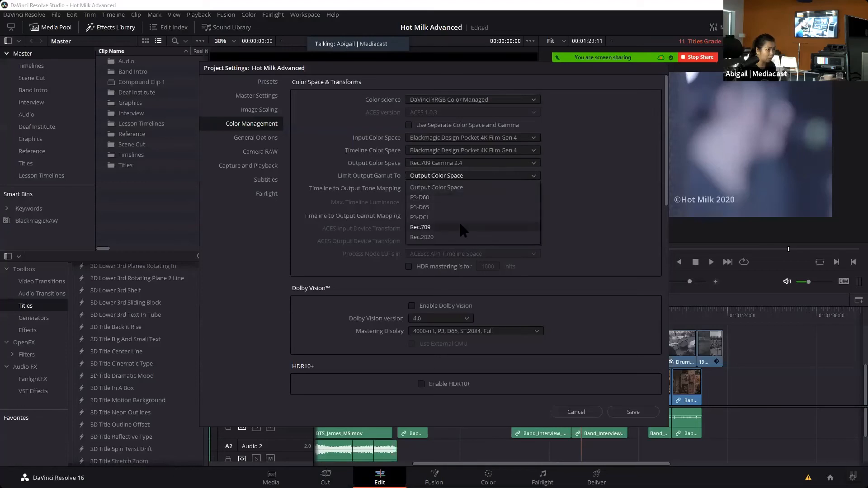
click(437, 226)
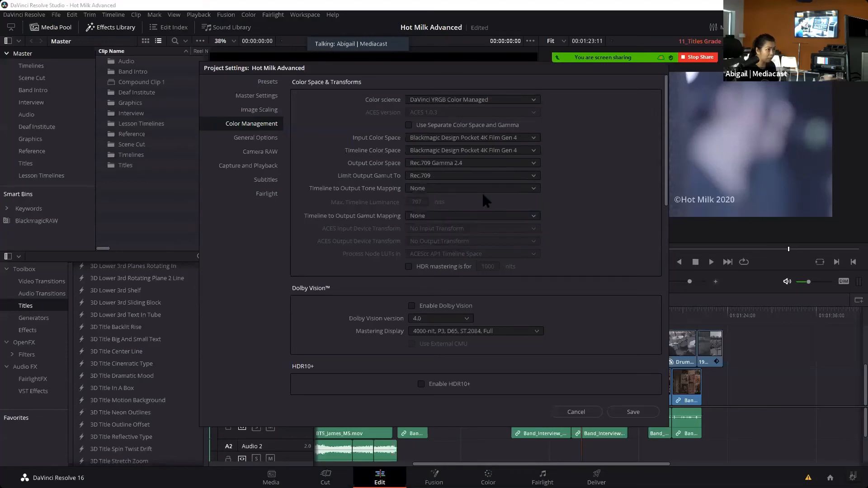
click(531, 176)
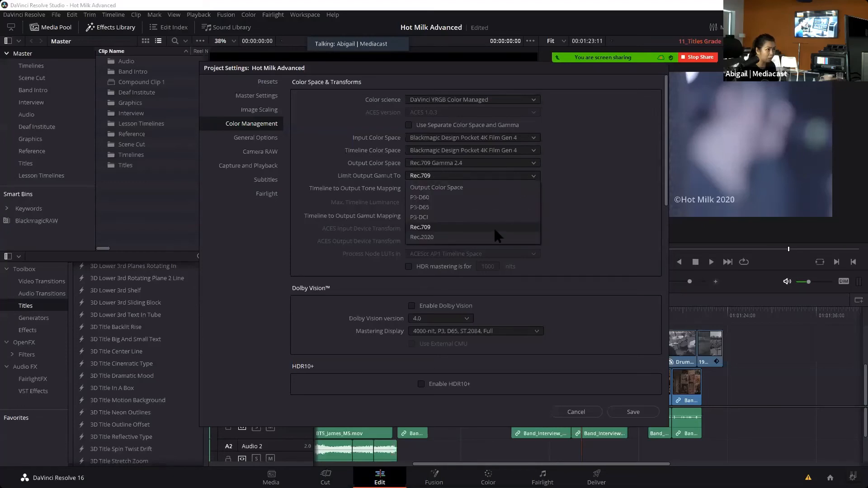
- Keep the output color space at Rec.709 Gamma 2.4 and limit the output gamut to Output Color Space
click(458, 164)
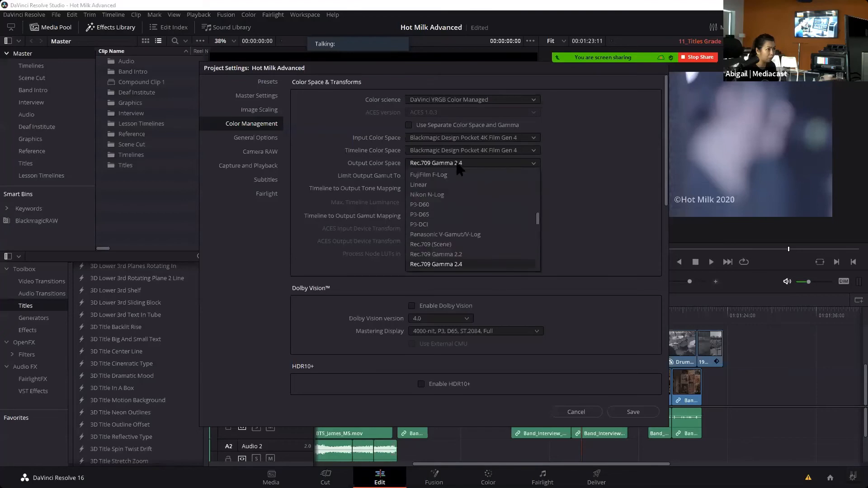
click(456, 265)
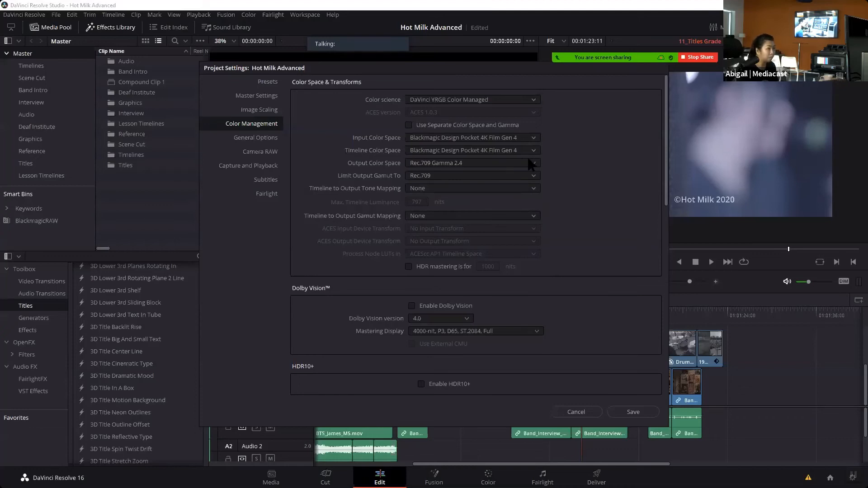
click(528, 175)
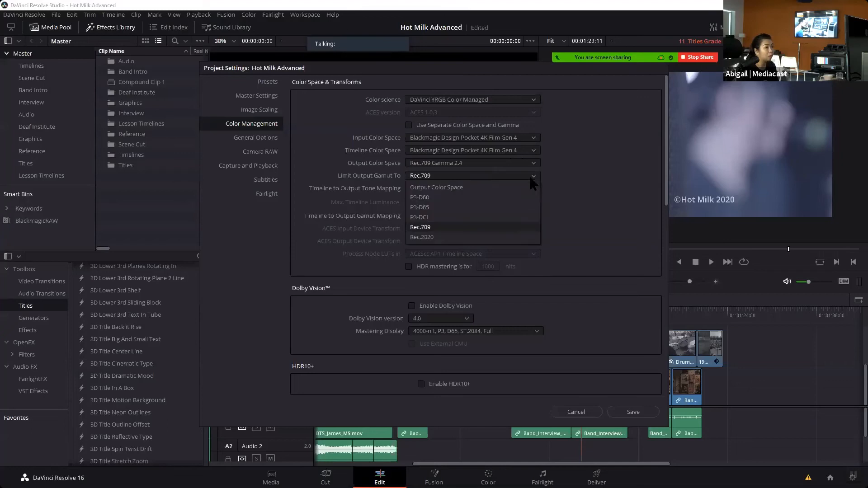
click(496, 186)
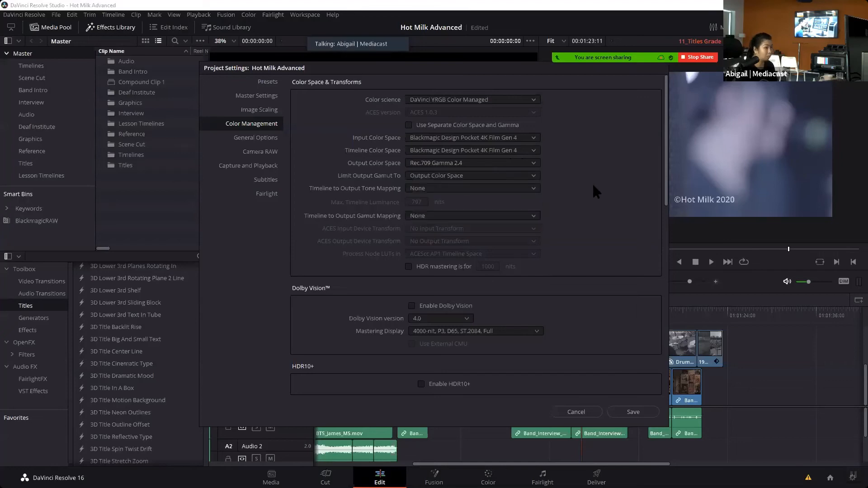
- Set the timeline color space to Rec.709 Gamma 2.4 and save the project settings
click(527, 153)
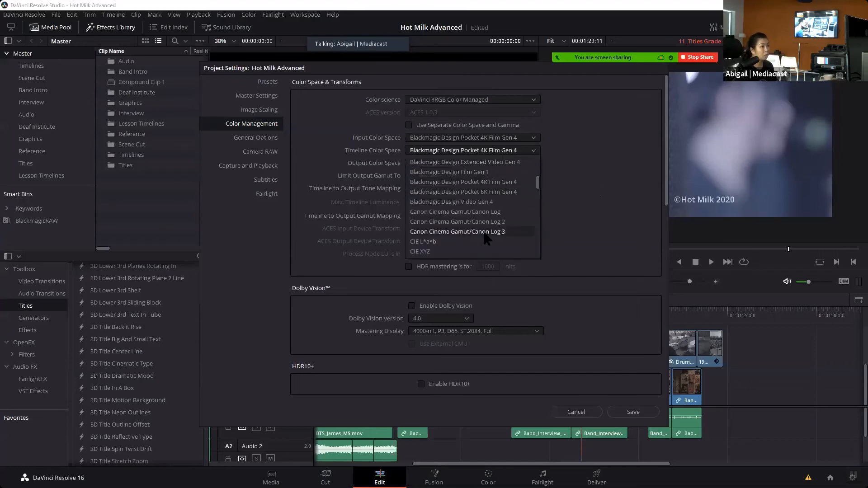
scroll(483, 218, down, 10)
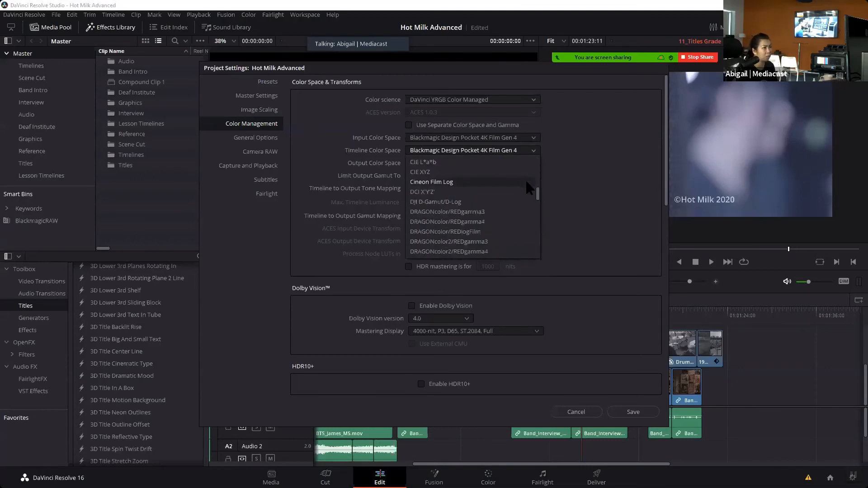
click(536, 192)
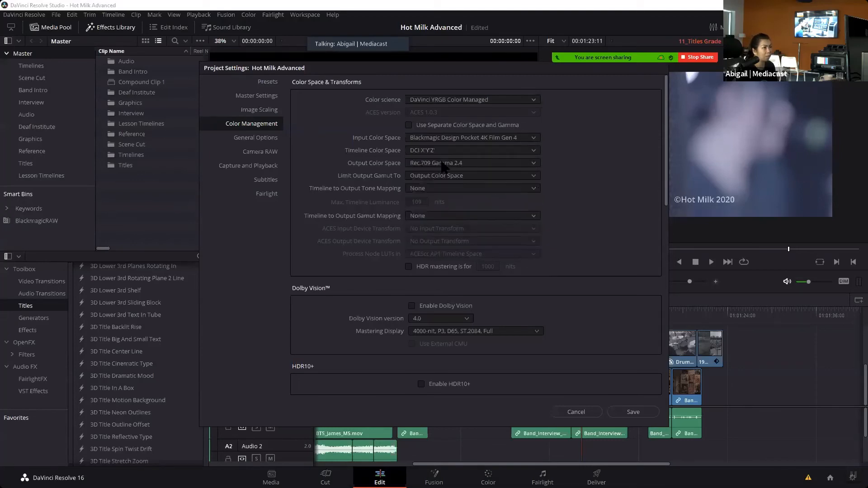
click(509, 152)
scroll(468, 200, down, 5)
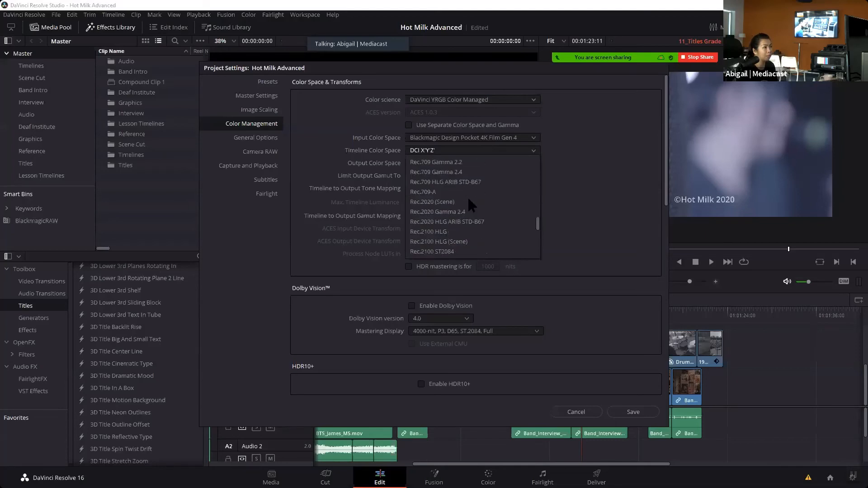
click(459, 173)
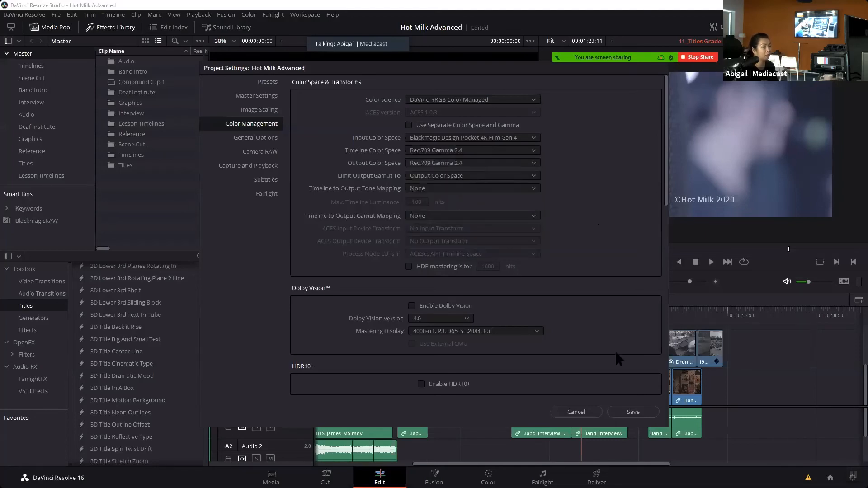
click(634, 413)
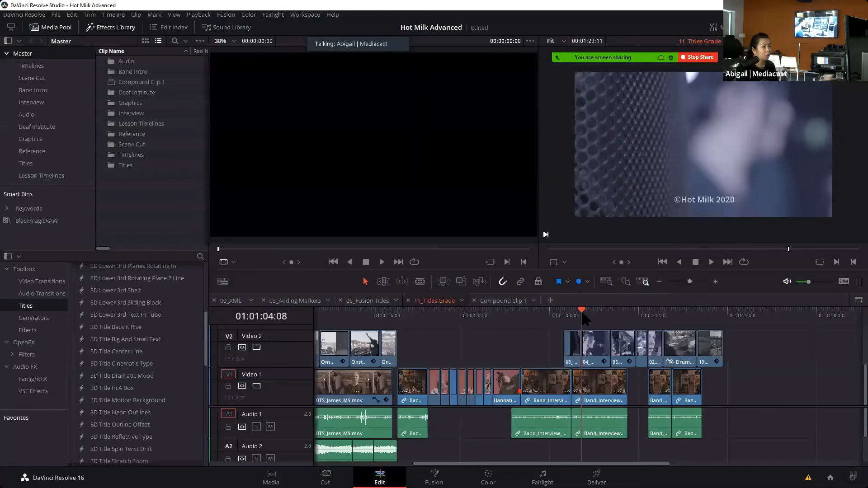
- Play the drummer clip near the end of the 11_Titles Grade timeline and review the project's color management settings
drag(574, 318, 649, 326)
key(space)
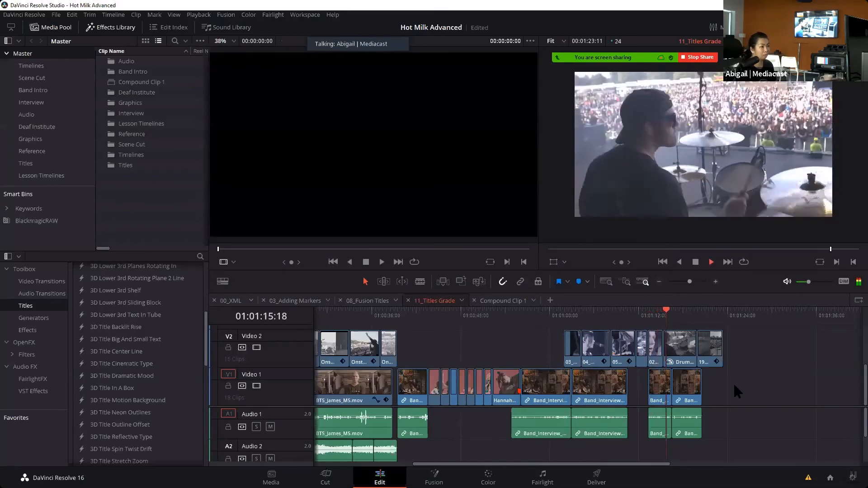
key(space)
mouse_move(669, 311)
mouse_down()
mouse_move(690, 313)
mouse_move(670, 312)
mouse_move(683, 312)
mouse_up()
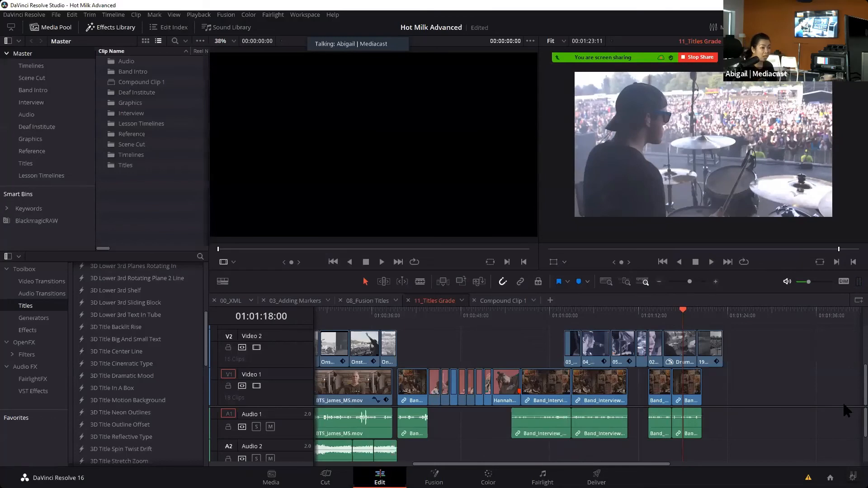
click(852, 477)
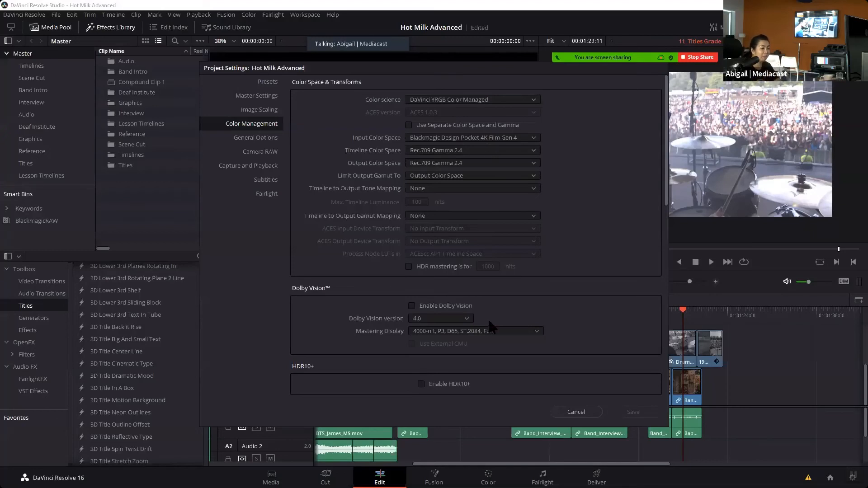
click(576, 412)
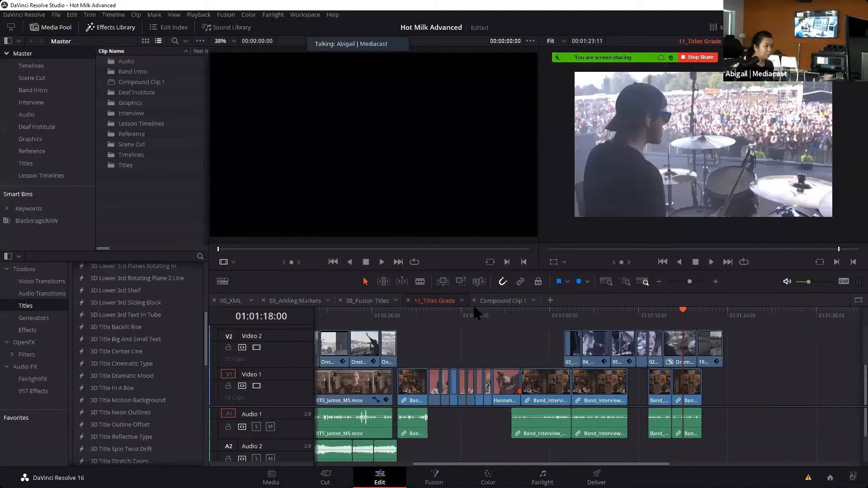
- Open the Compound Clip 1 timeline, return the playhead to its start and go to the Color page
click(516, 301)
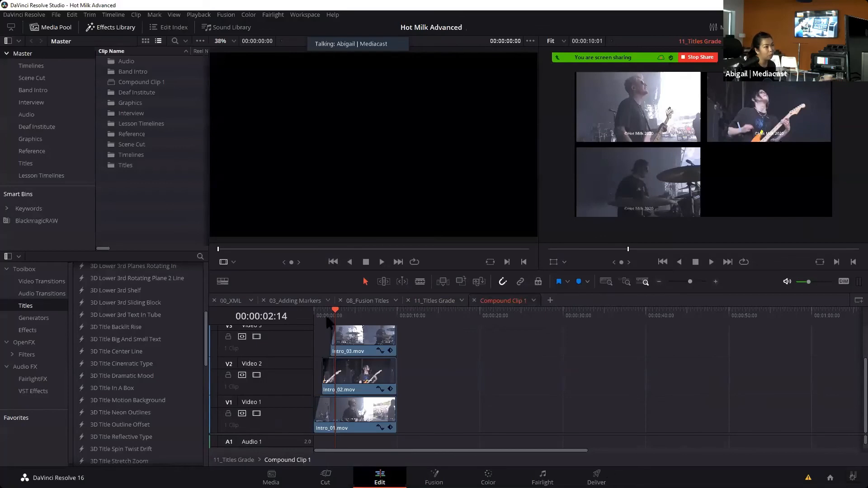
click(356, 312)
key(Home)
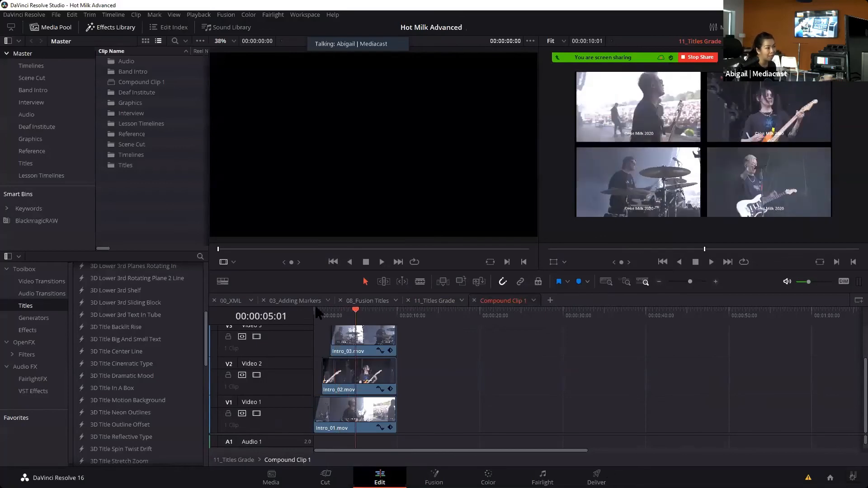
click(488, 477)
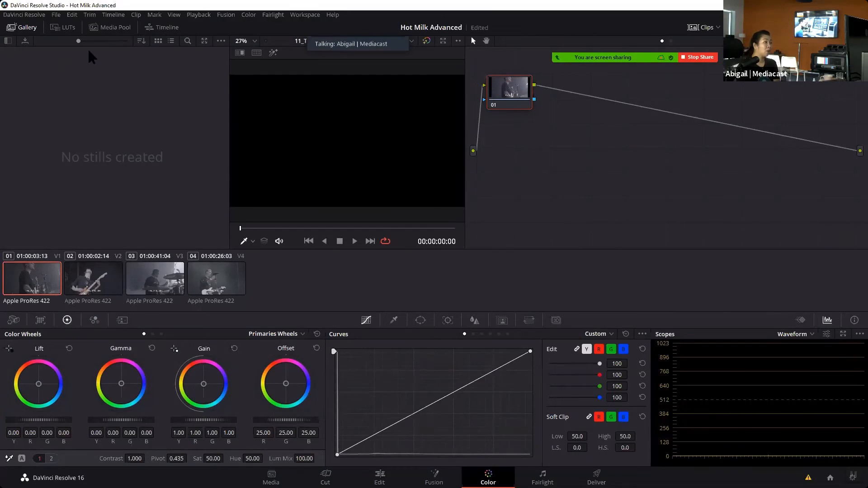
- Look through the LUT browser, the media pool and the ResolveFX effects list, trying a wider viewer
click(68, 28)
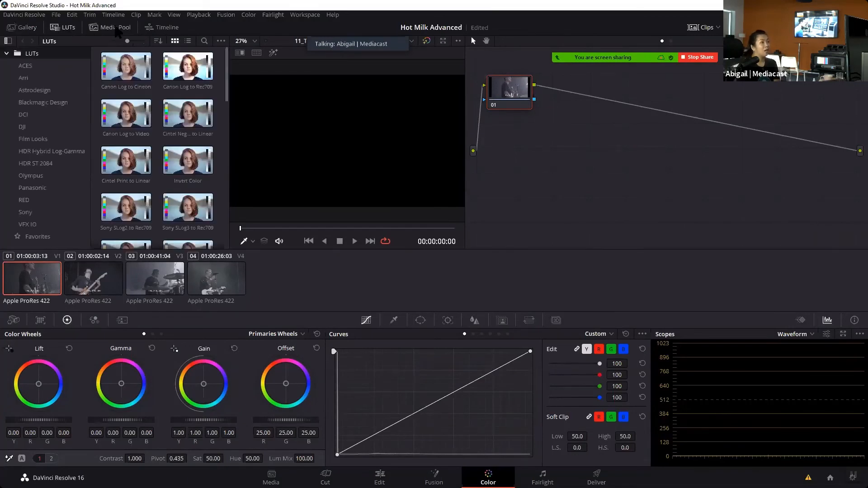
click(117, 28)
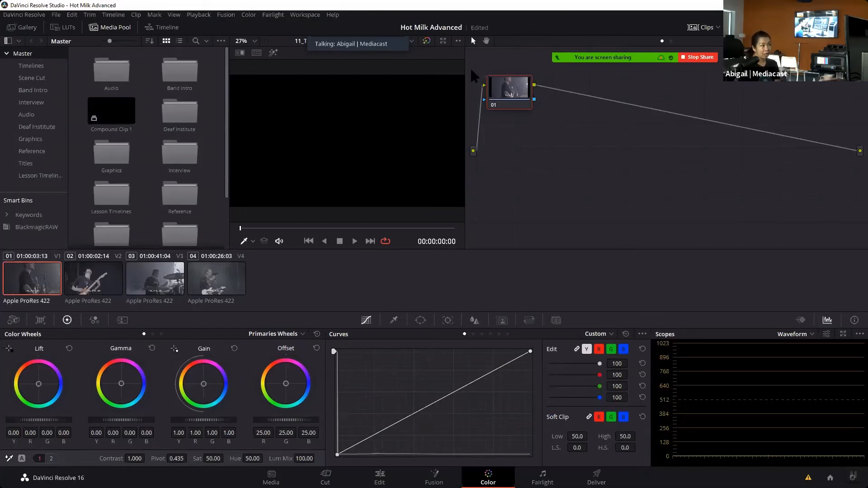
drag(463, 68, 599, 68)
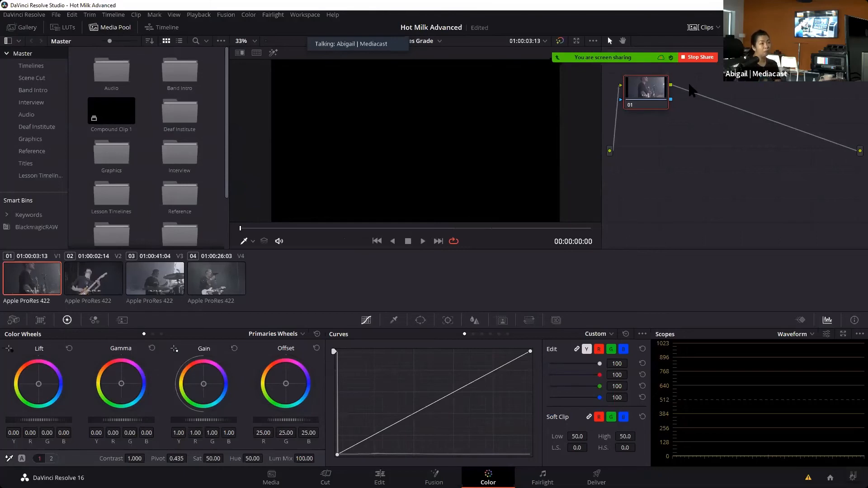
click(797, 27)
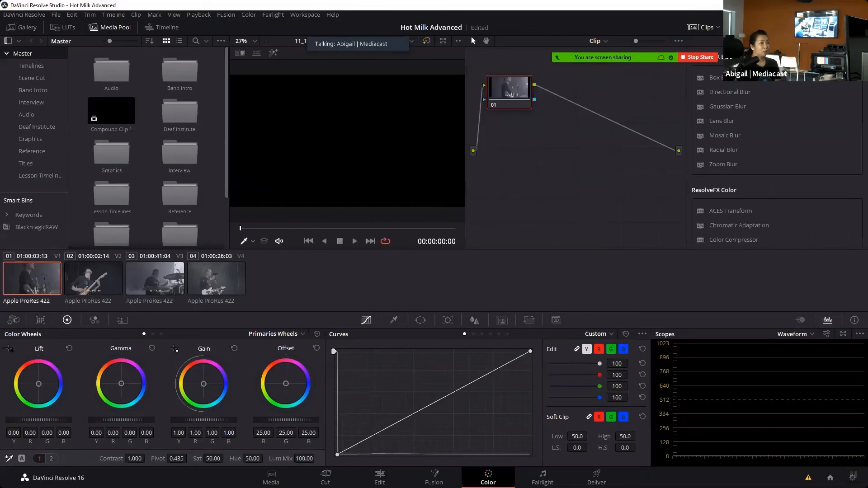
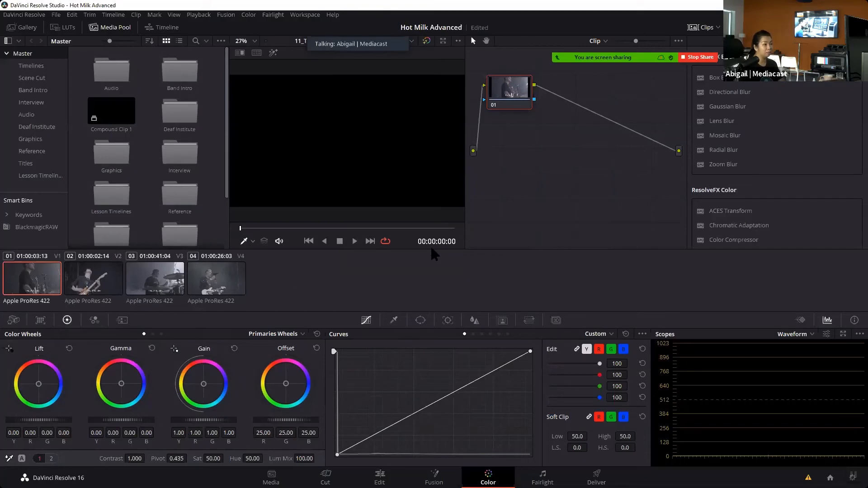
- Examine the Qualifier, Window, Tracker and Camera Raw palettes for the first clip
click(399, 319)
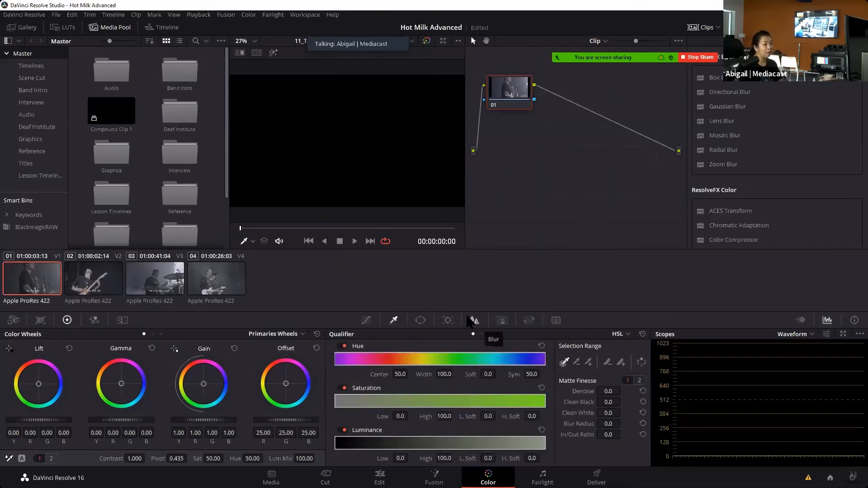
click(417, 320)
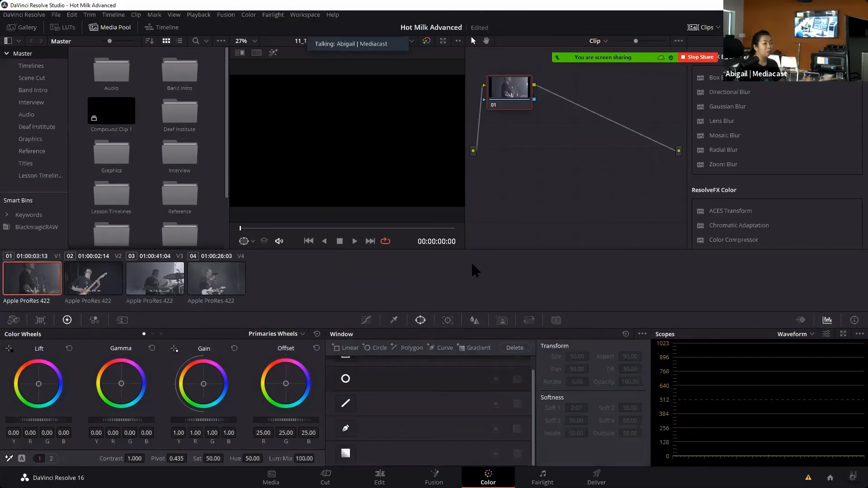
click(452, 316)
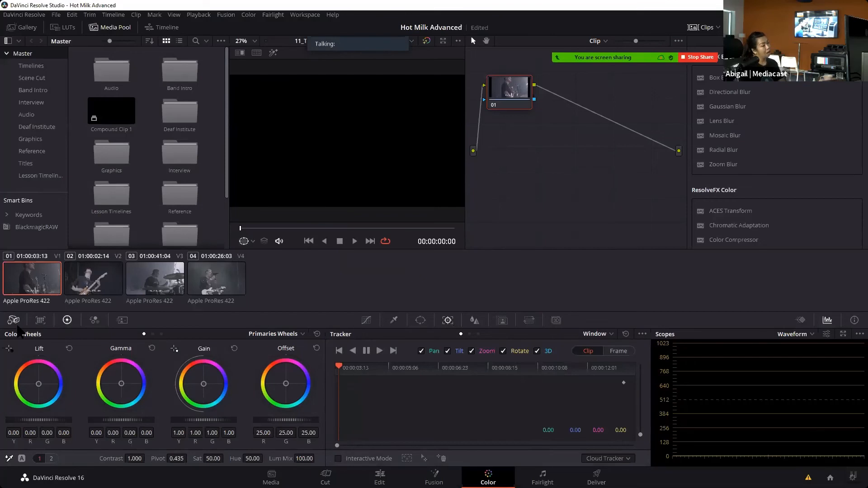
click(15, 321)
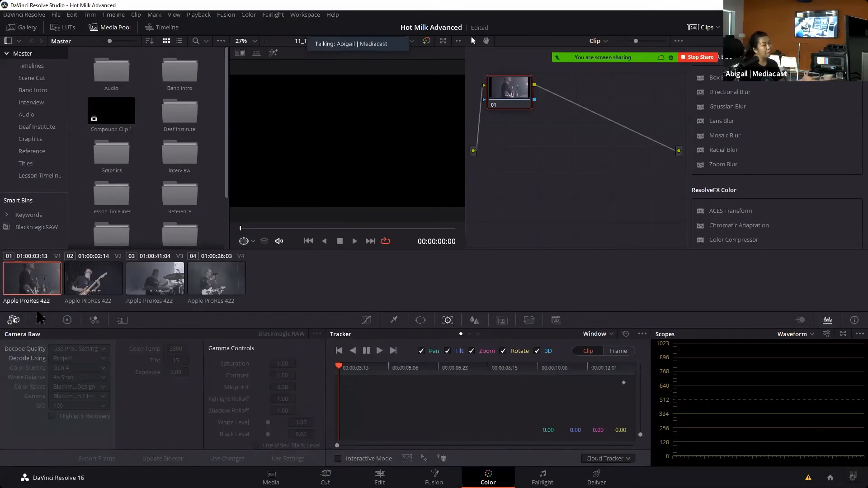
click(40, 320)
click(17, 320)
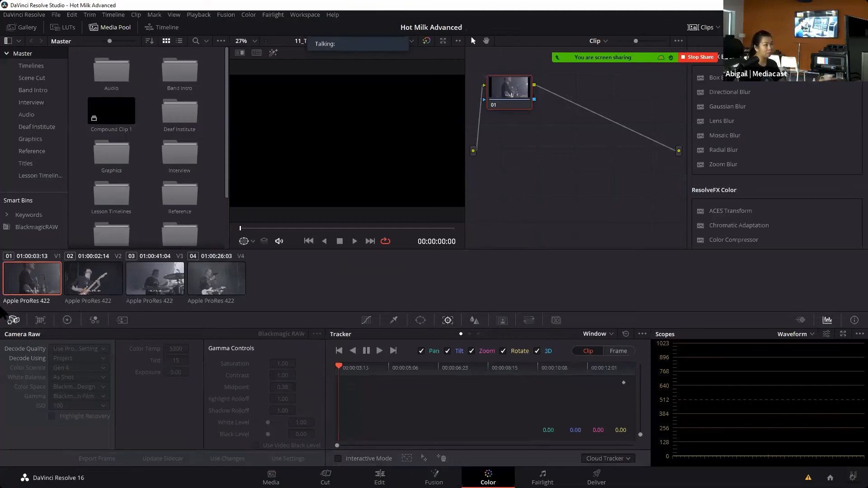
- Select the second clip and examine its Color Wheels, RGB Mixer and Motion Effects palettes
click(86, 289)
click(67, 319)
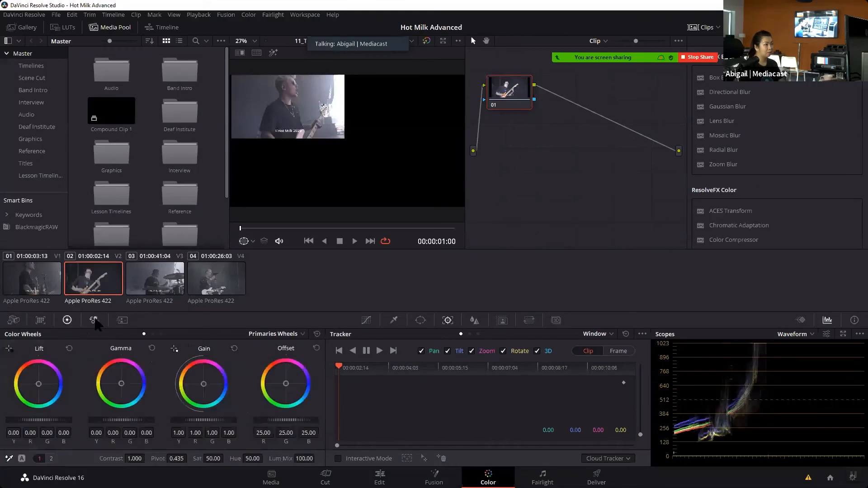
click(94, 320)
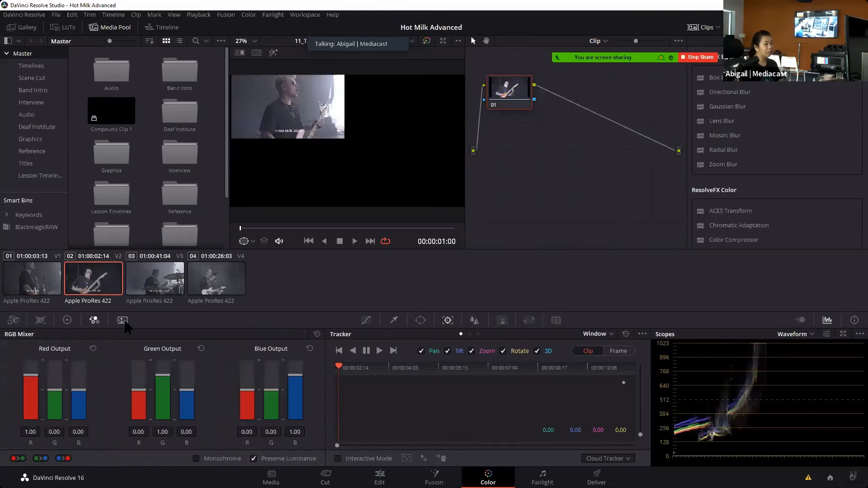
click(122, 320)
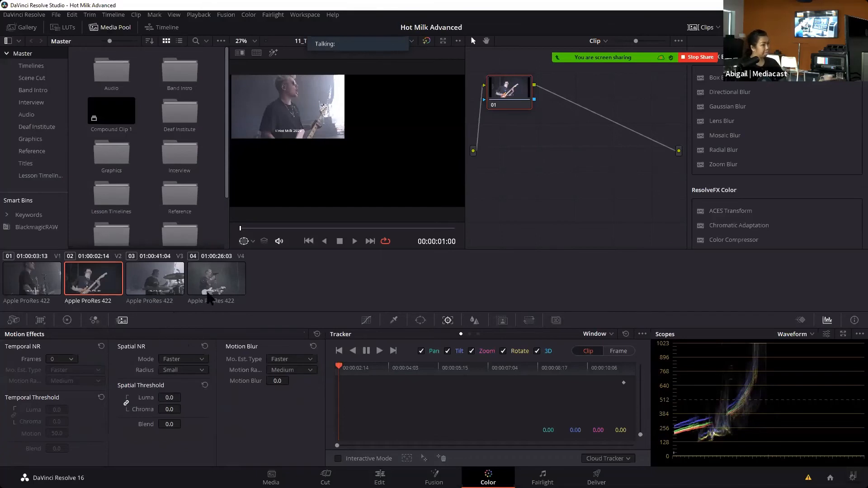
- Hide the media pool and, on the first clip at 00:00:01:01, lower the Lift to -0.01 with the primaries wheels
click(39, 284)
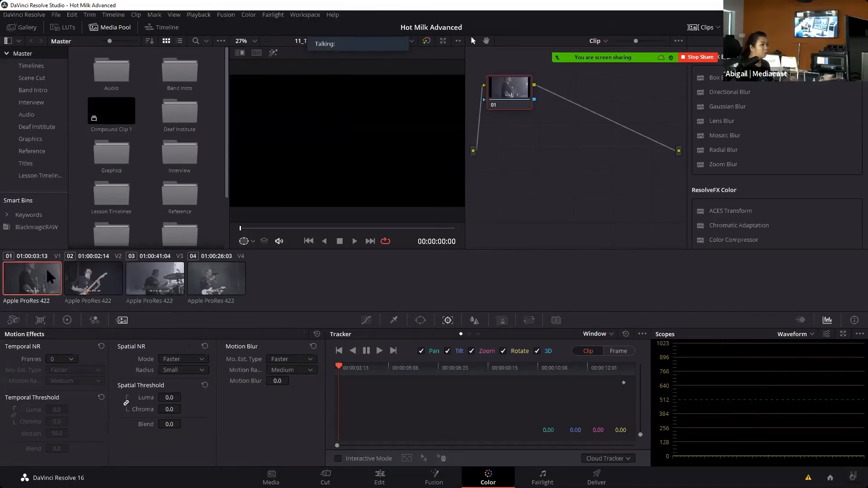
click(67, 320)
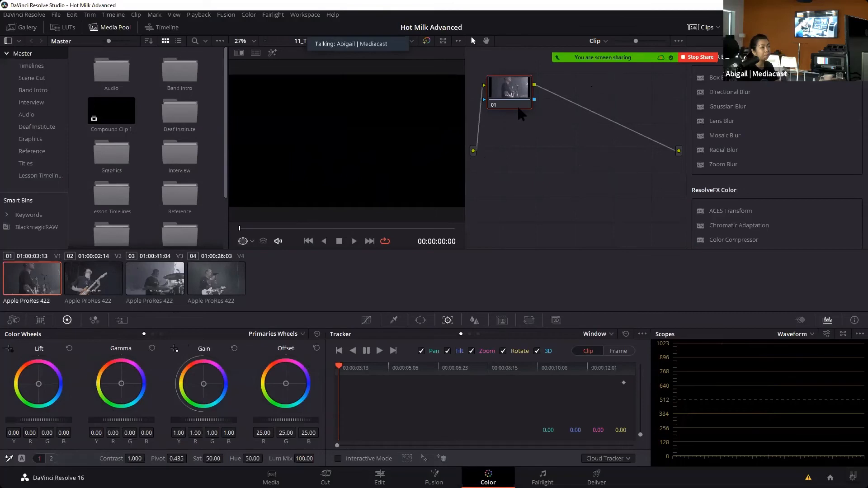
click(111, 27)
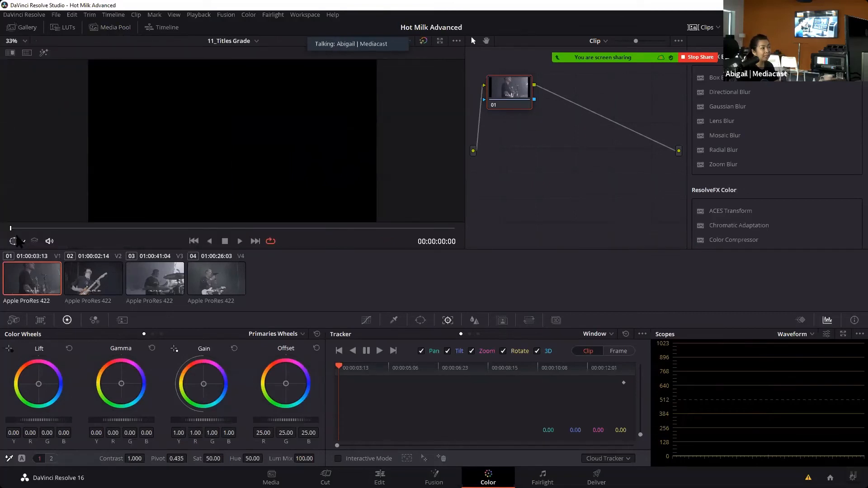
drag(11, 228, 55, 234)
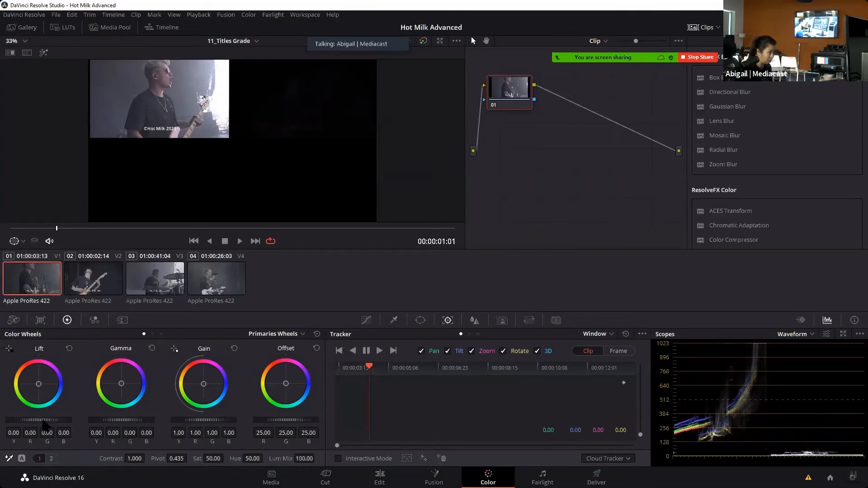
mouse_move(43, 419)
mouse_down()
mouse_move(24, 420)
mouse_move(40, 419)
mouse_up()
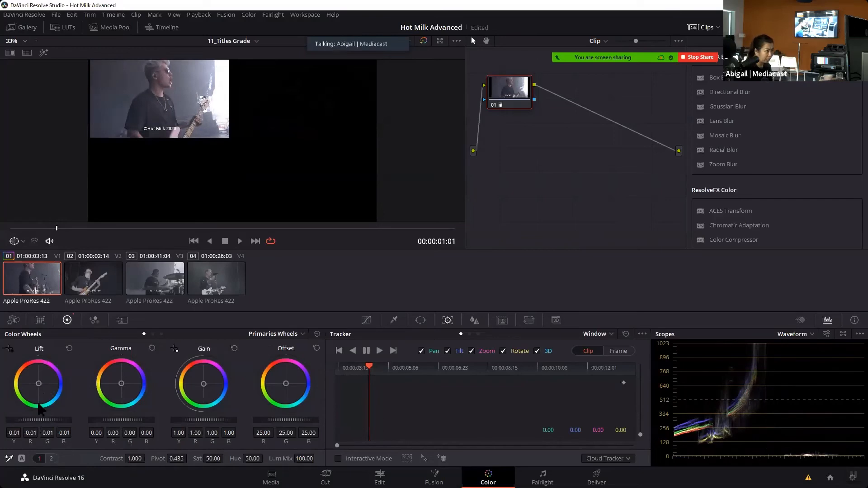
- Grade the first clip with Lift -0.14, Gain 0.78 and Contrast 1.290 using the primaries wheels
drag(40, 419, 38, 419)
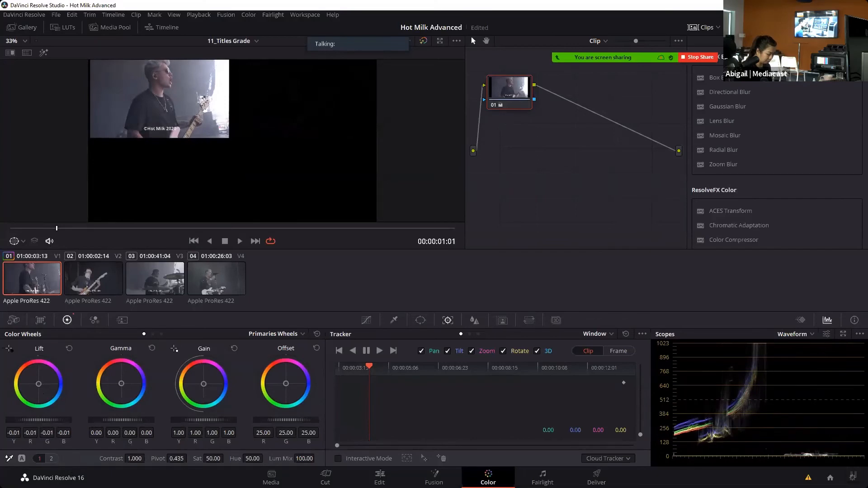
drag(38, 420, 24, 419)
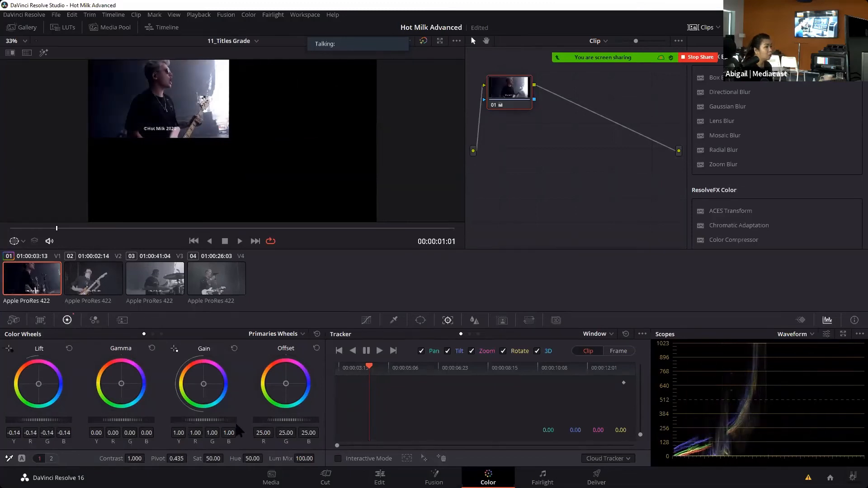
drag(204, 420, 194, 420)
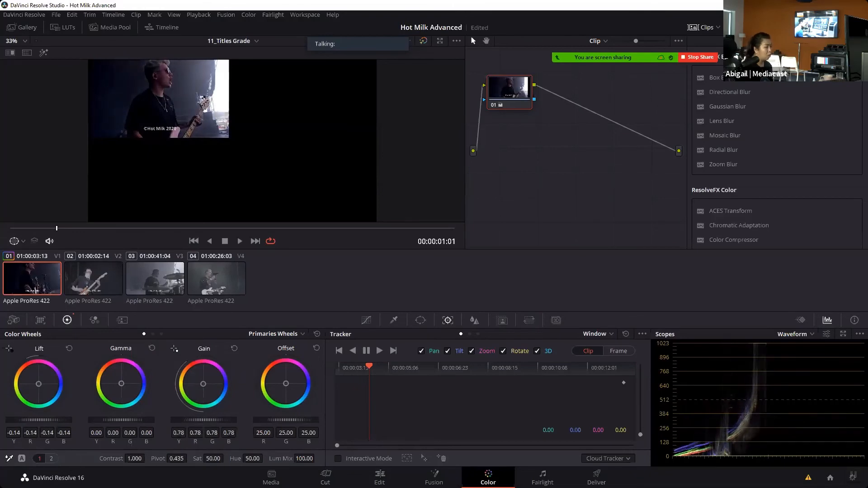
drag(135, 458, 159, 458)
- Grade the second clip with Contrast 1.208, Lift -0.03 and Gain 1.07, viewing it at 00:00:02:12
click(93, 289)
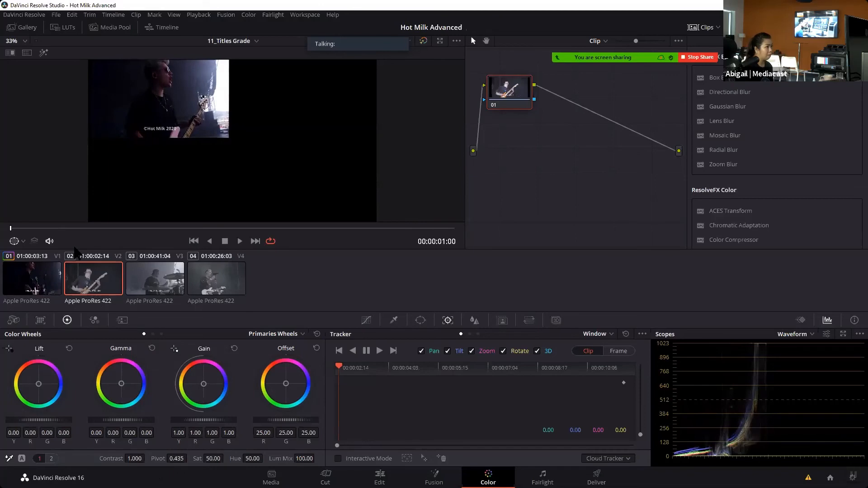
drag(12, 229, 85, 253)
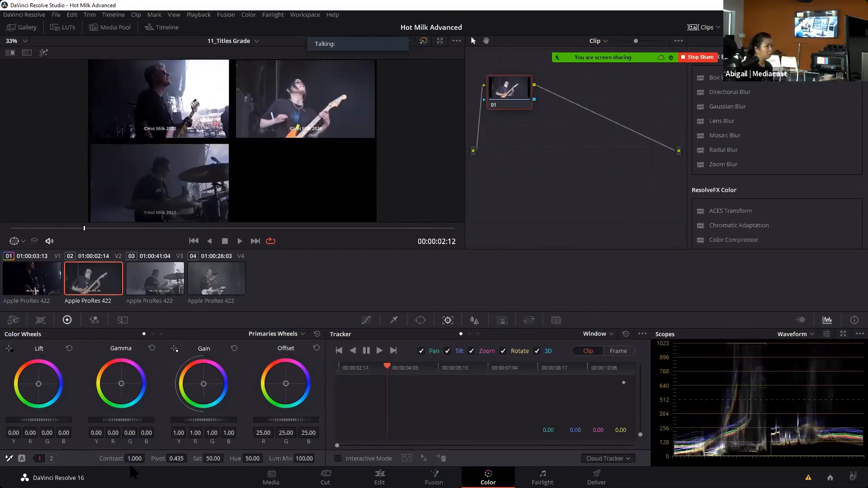
drag(131, 459, 143, 458)
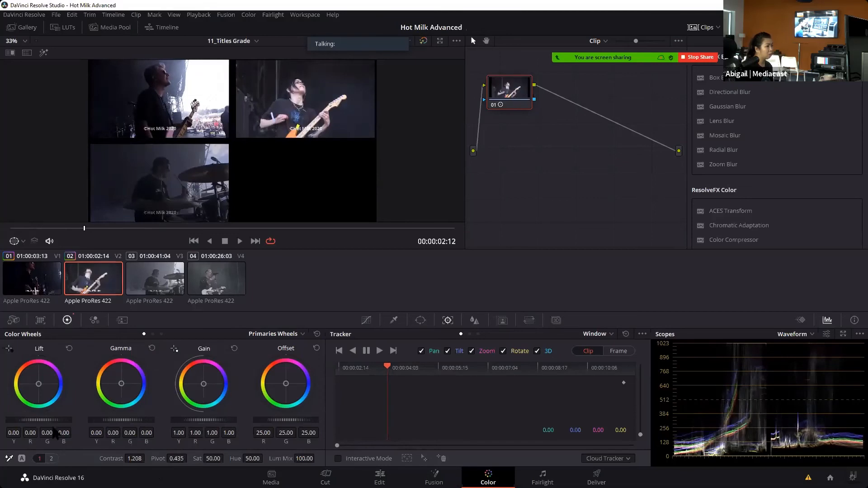
drag(59, 420, 46, 420)
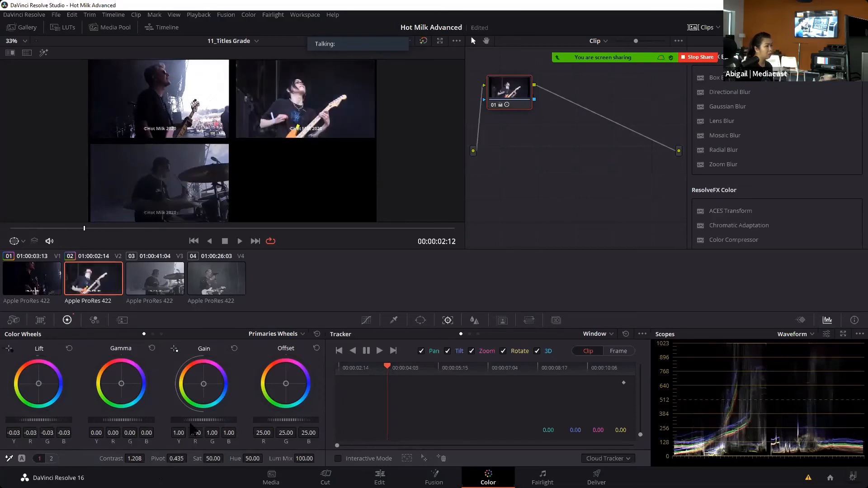
drag(203, 420, 217, 420)
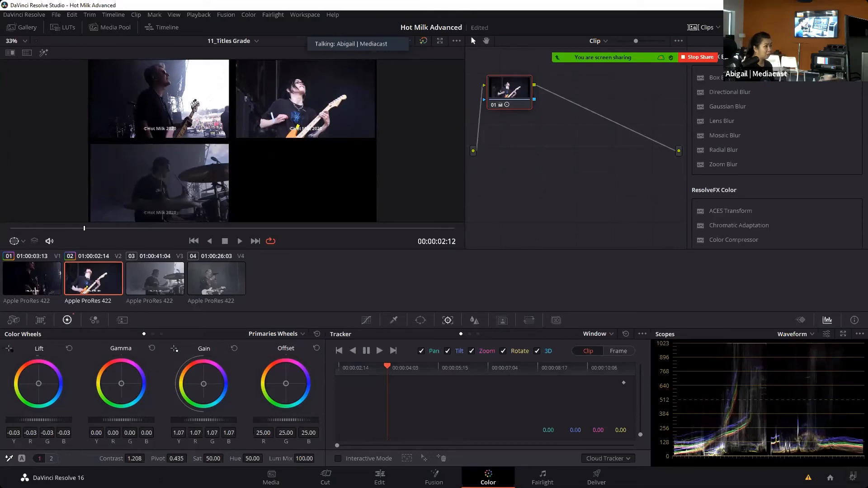
- Turn the first clip monochrome with the RGB Mixer and check it at 00:00:01:00
click(153, 293)
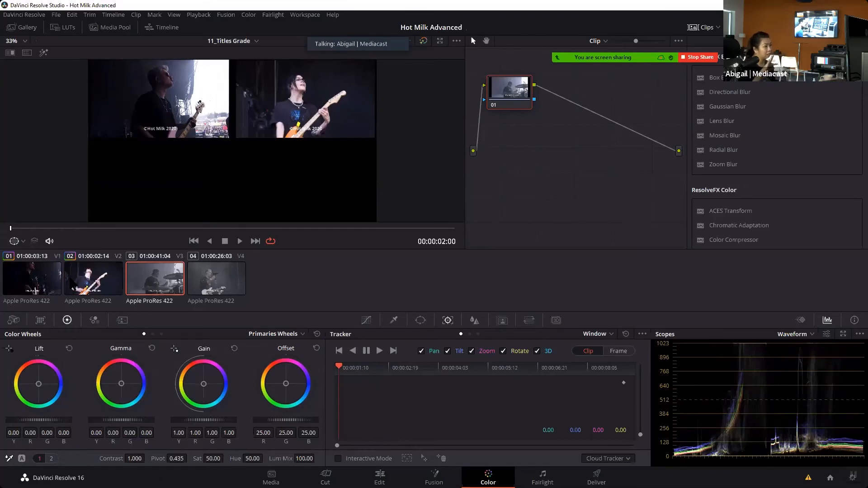
click(32, 278)
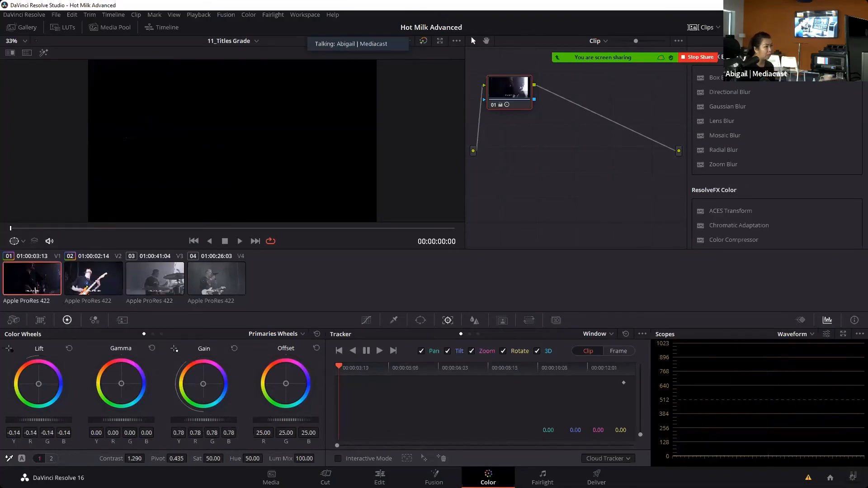
key(space)
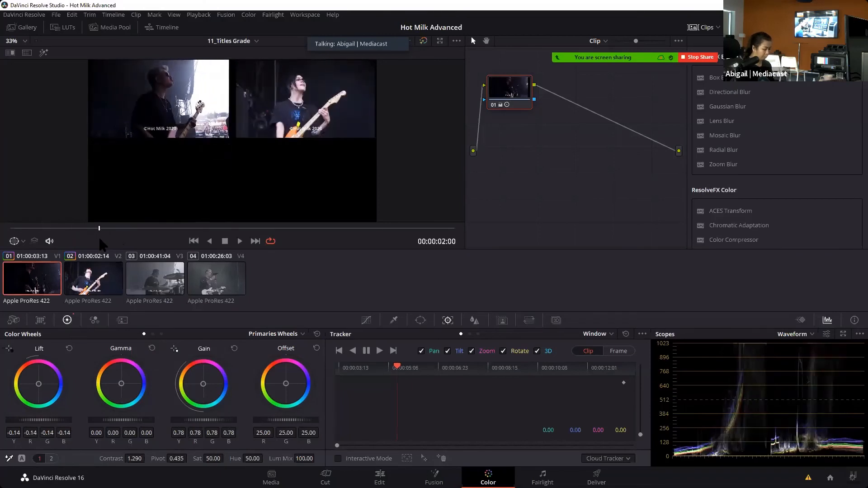
click(94, 320)
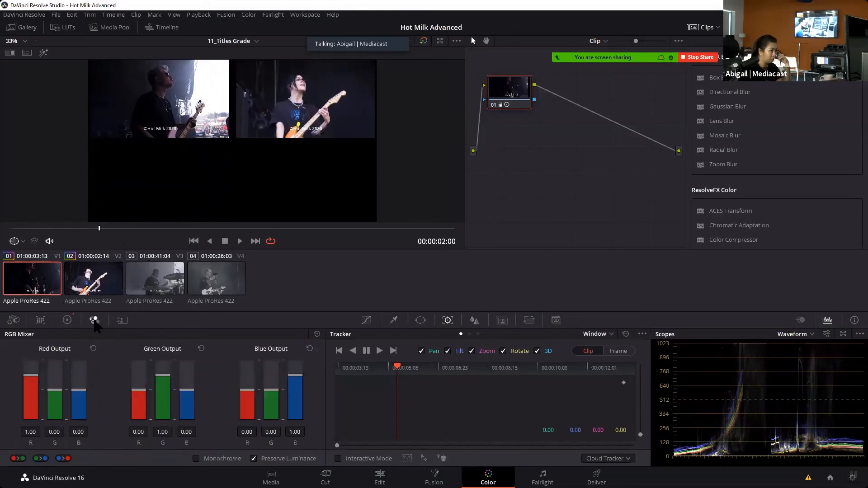
click(196, 459)
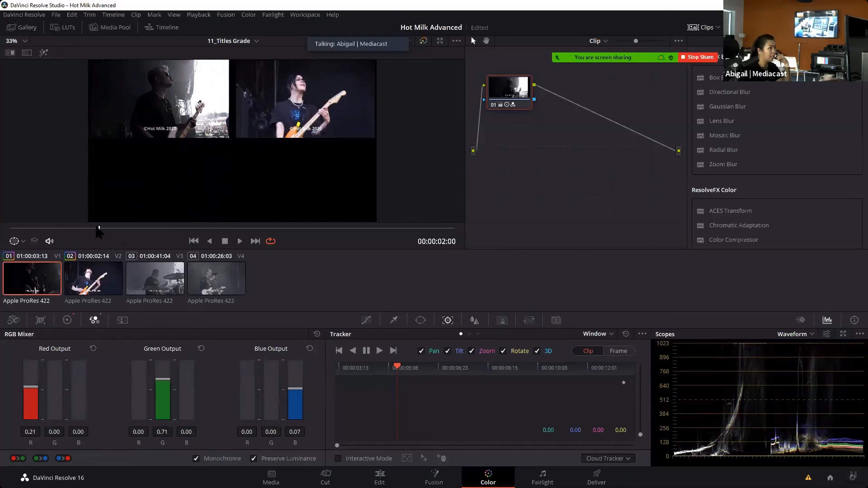
drag(97, 228, 56, 230)
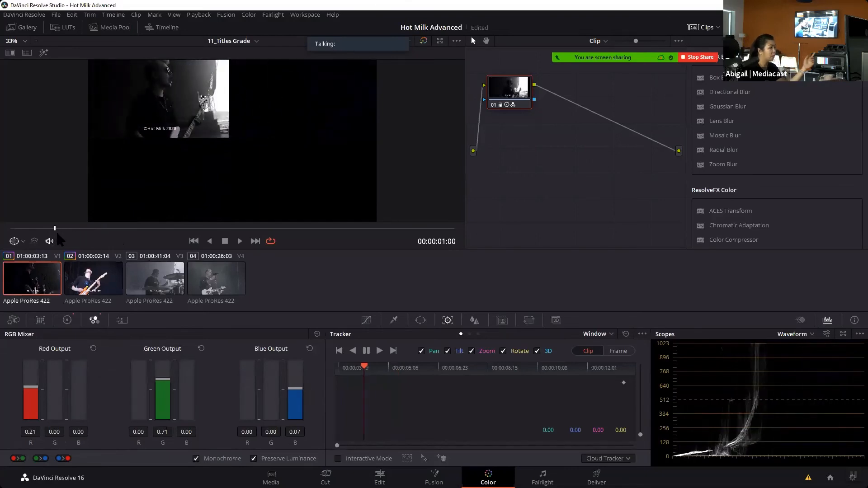
- Make the second clip monochrome in the RGB Mixer, with red output 0.15, green -0.08 and blue 0.59
key(Down)
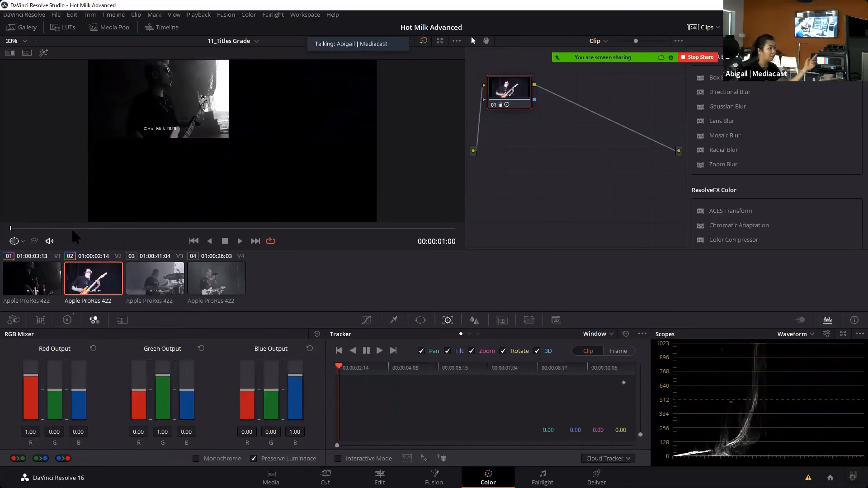
click(74, 229)
click(101, 229)
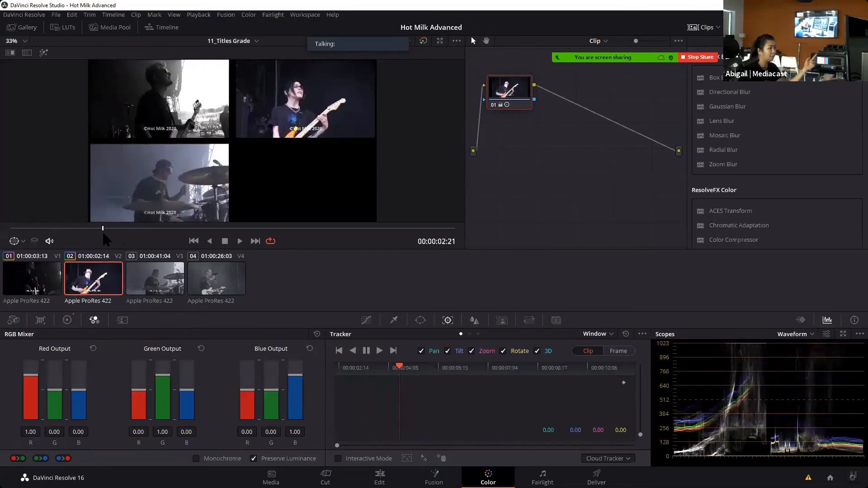
click(196, 458)
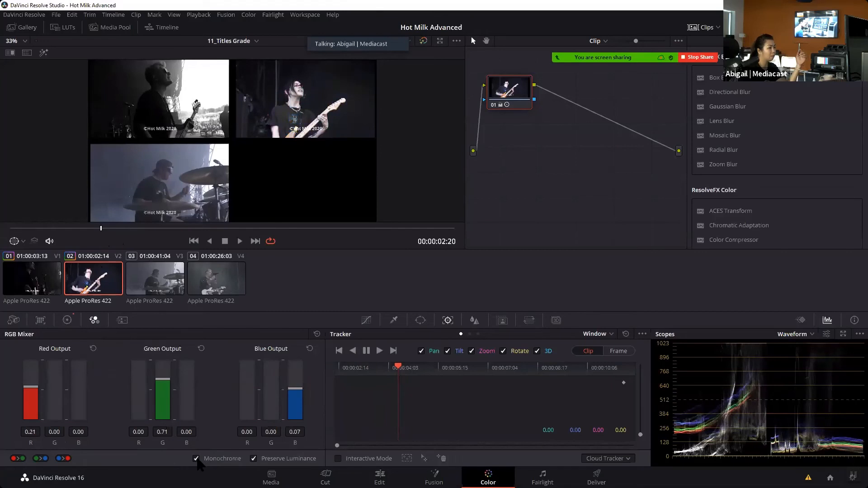
drag(158, 378, 159, 389)
mouse_move(30, 387)
mouse_down()
mouse_move(30, 377)
mouse_move(30, 388)
mouse_up()
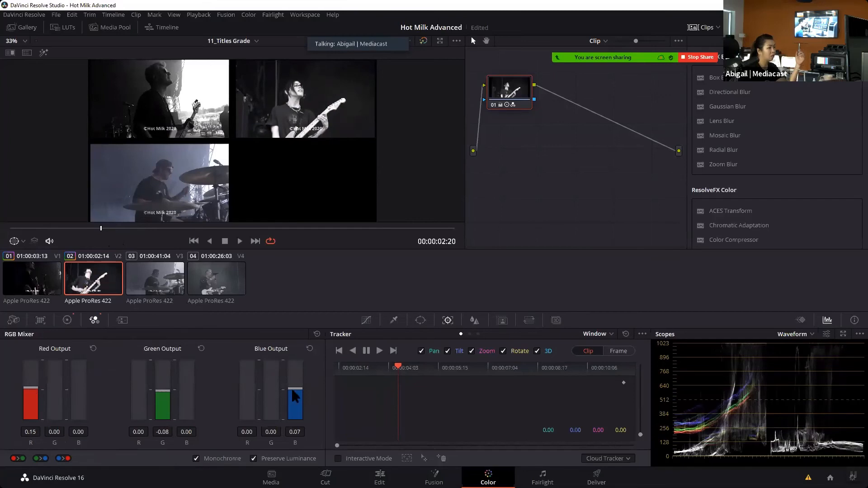
drag(294, 388, 292, 385)
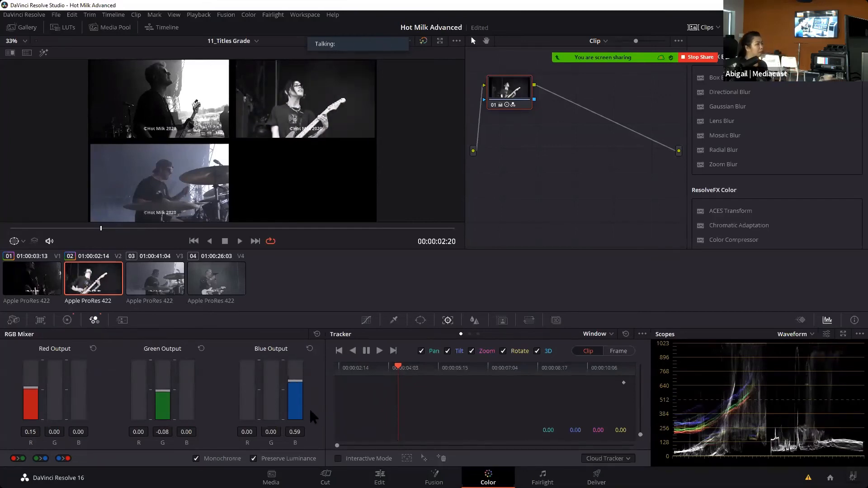
- Make the third clip monochrome in the RGB Mixer, with red output 0.15, green 0.69 and blue 0.13
click(134, 267)
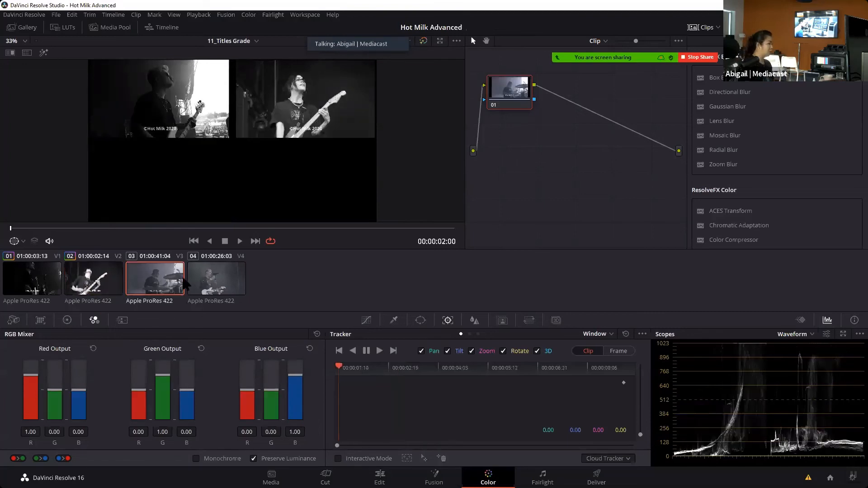
click(154, 230)
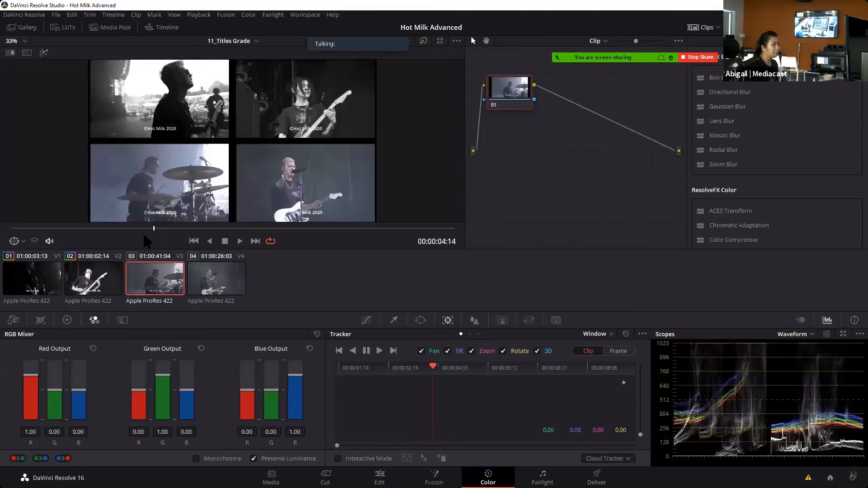
drag(147, 228, 156, 228)
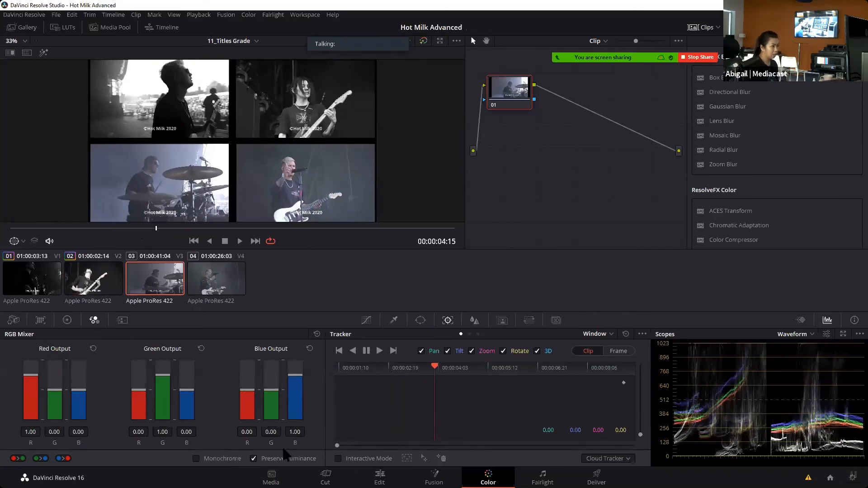
click(192, 459)
drag(154, 397, 165, 380)
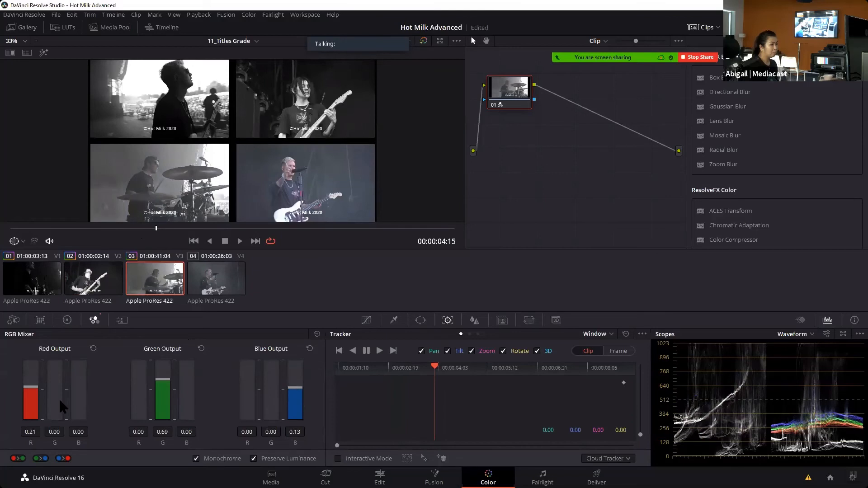
mouse_move(23, 398)
mouse_down()
mouse_move(29, 384)
mouse_move(30, 398)
mouse_up()
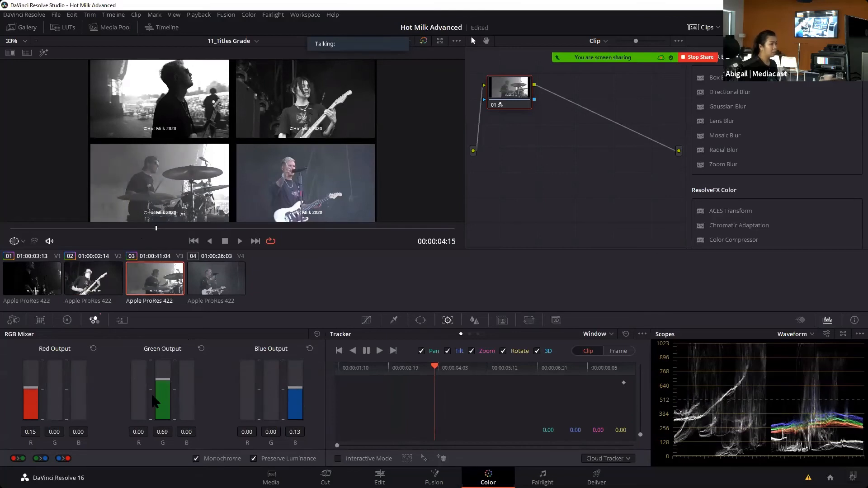
- Make the fourth clip monochrome with green output 1.15, and play the four shots through to 00:00:07:06
click(225, 287)
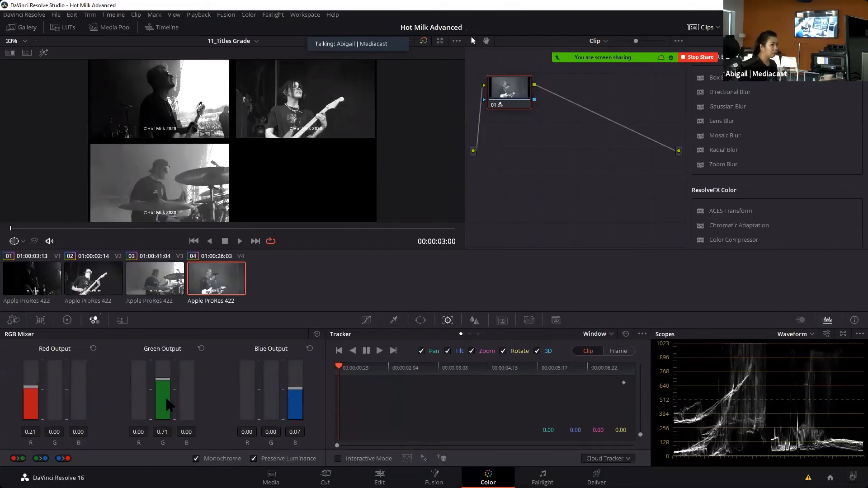
mouse_move(162, 379)
mouse_down()
mouse_move(159, 390)
mouse_move(161, 373)
mouse_up()
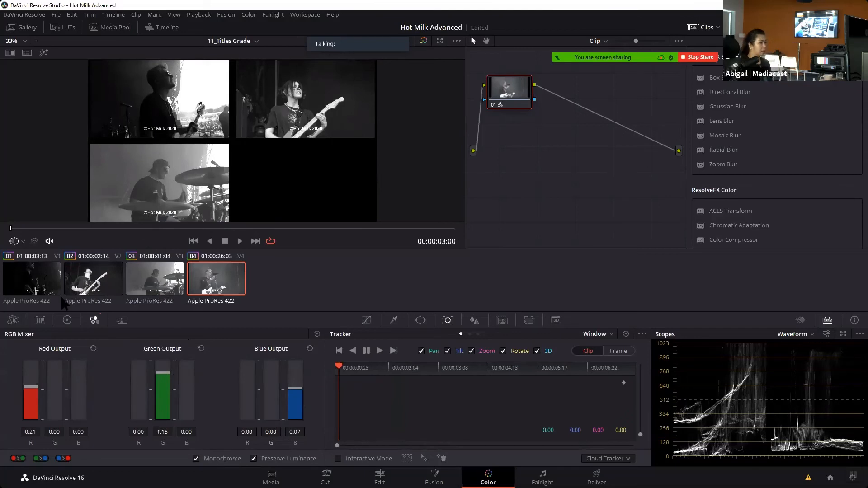
key(space)
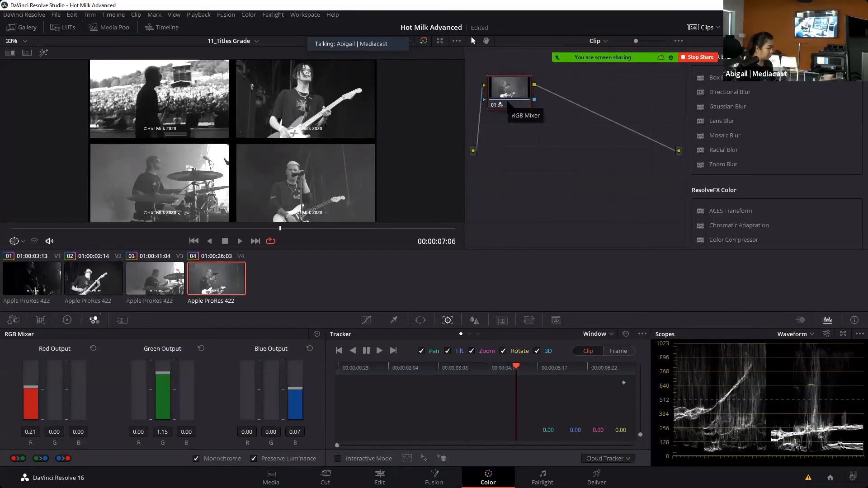
- Add a serial node to the fourth clip and shape its custom curve into an S with darker shadows and brighter highlights
key(alt+s)
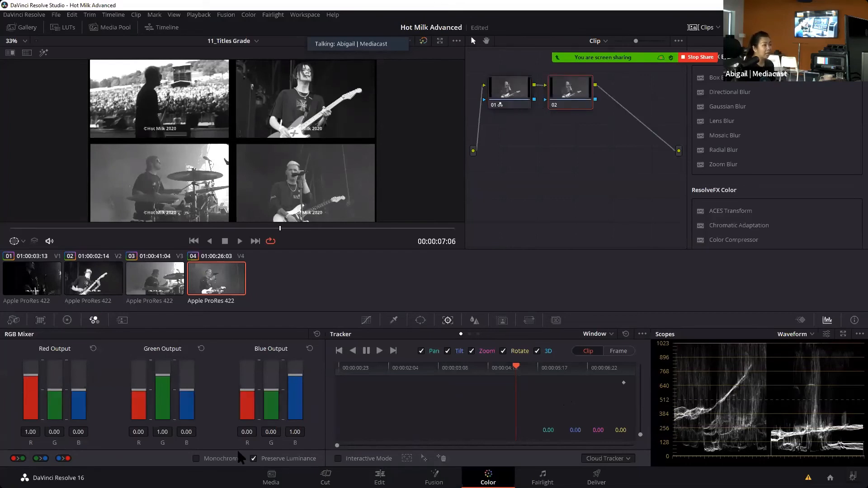
click(366, 321)
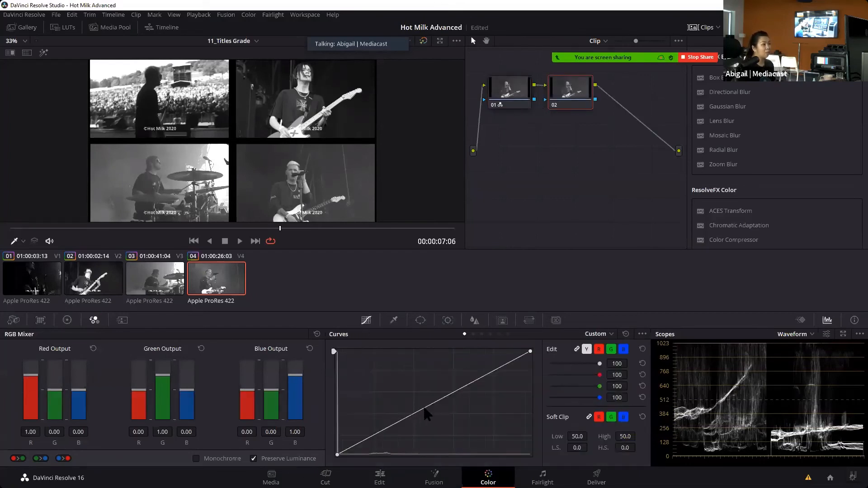
drag(389, 429, 401, 430)
drag(485, 386, 460, 368)
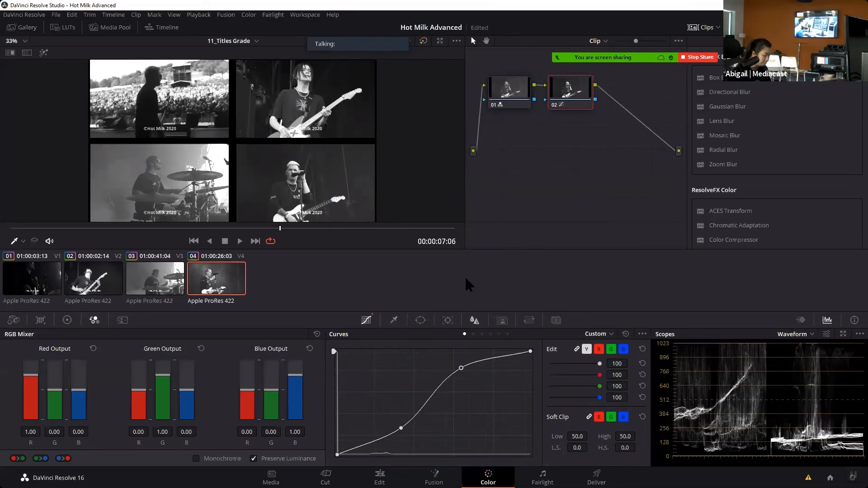
- Show the stills gallery and apply the reset of all grades and nodes to the first clip
click(19, 27)
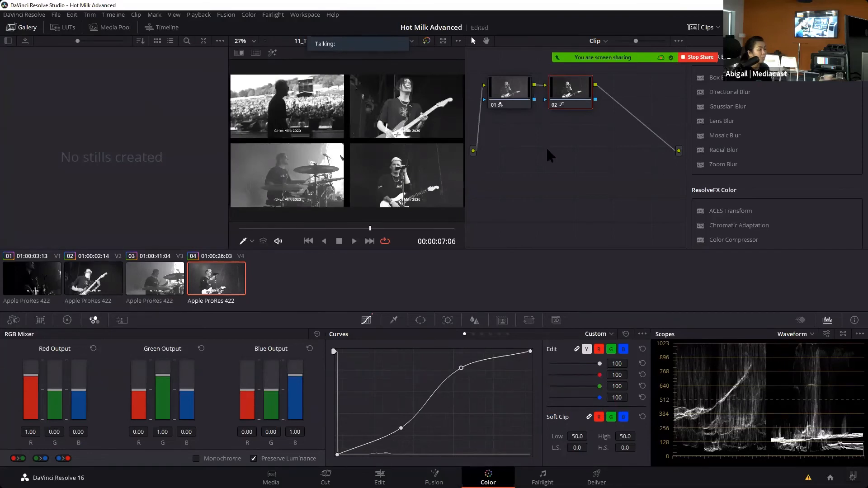
click(34, 289)
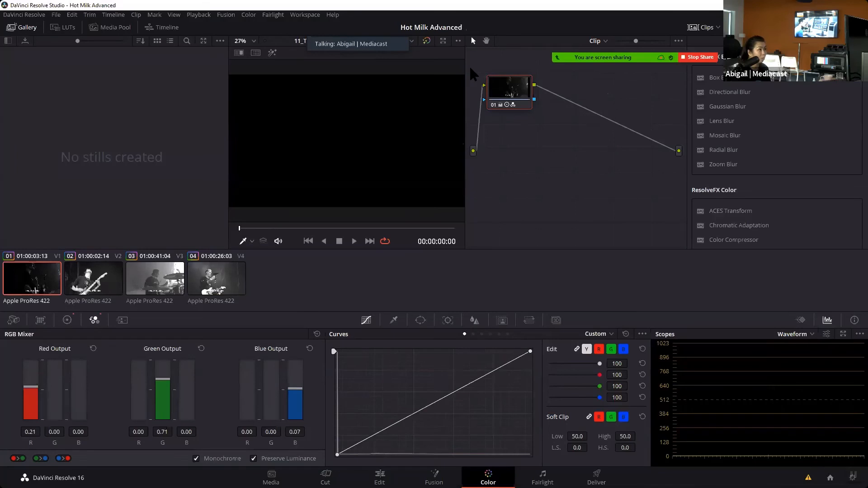
click(248, 14)
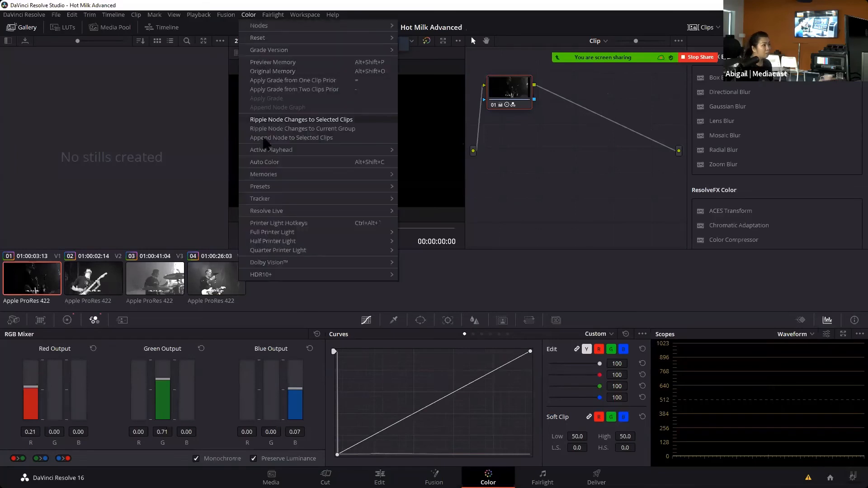
mouse_move(330, 36)
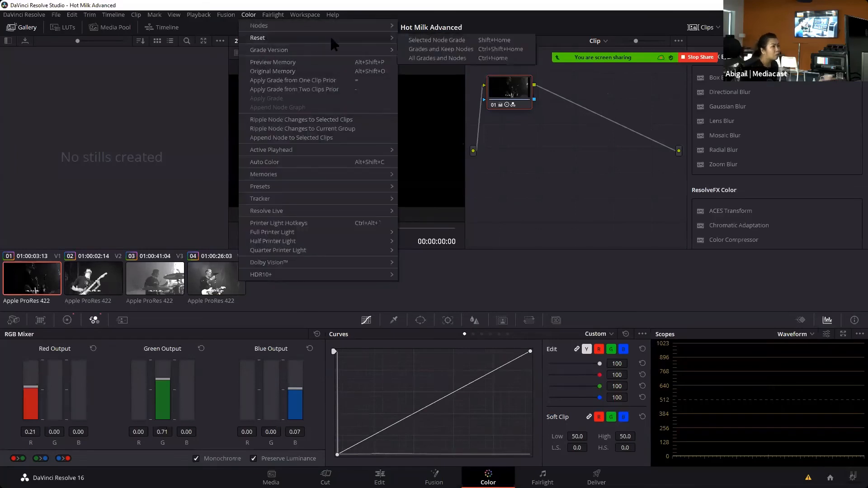
click(424, 59)
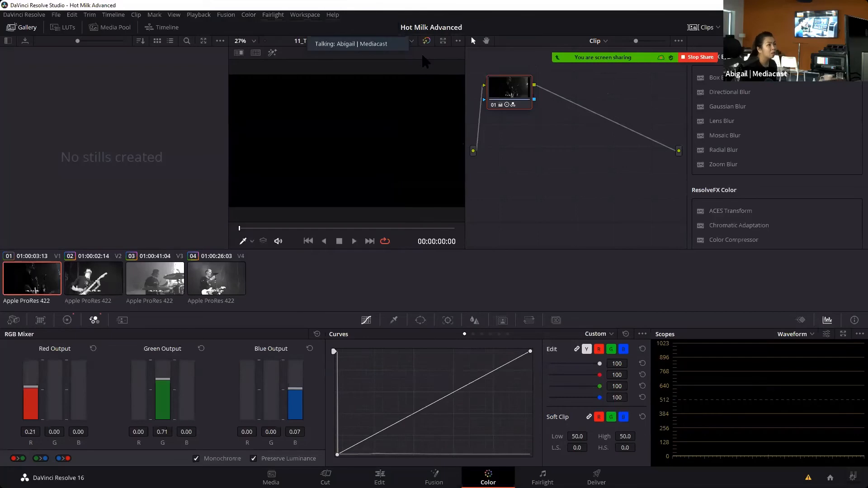
- Select the second, third and fourth clips and reset all their grades and nodes together
click(98, 279)
shift+click(144, 284)
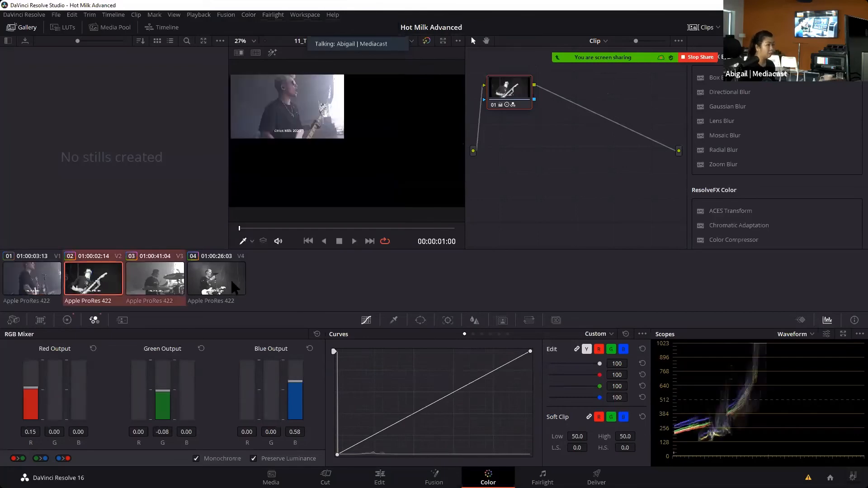
shift+click(213, 280)
click(247, 15)
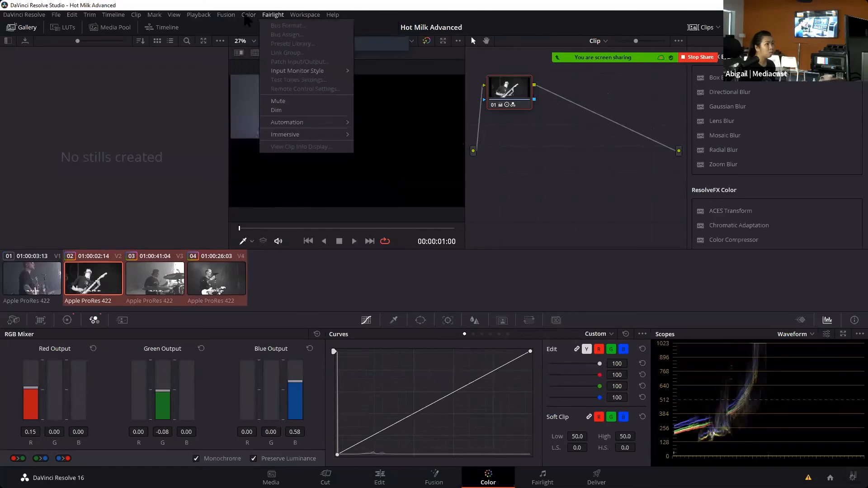
mouse_move(317, 38)
click(432, 59)
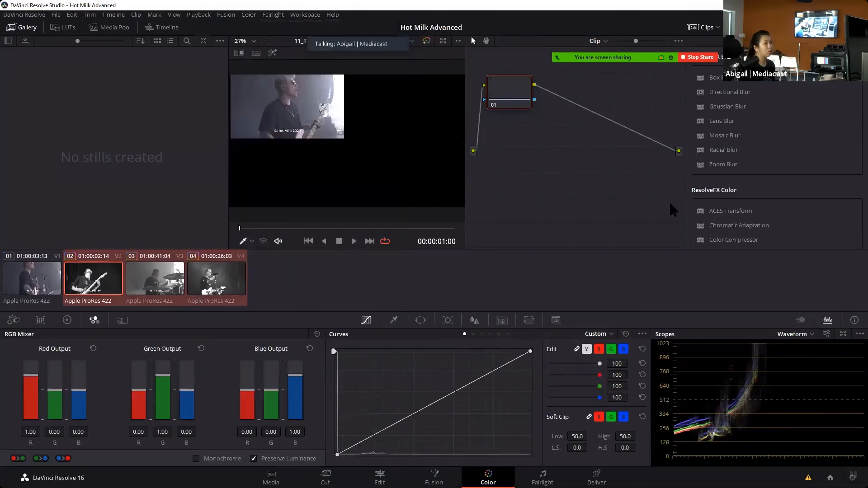
- Import the Black&White_1.1.1.dpx and Monochrome_2.11.1.dpx stills from the Grades folder into the gallery
right_click(173, 167)
right_click(41, 115)
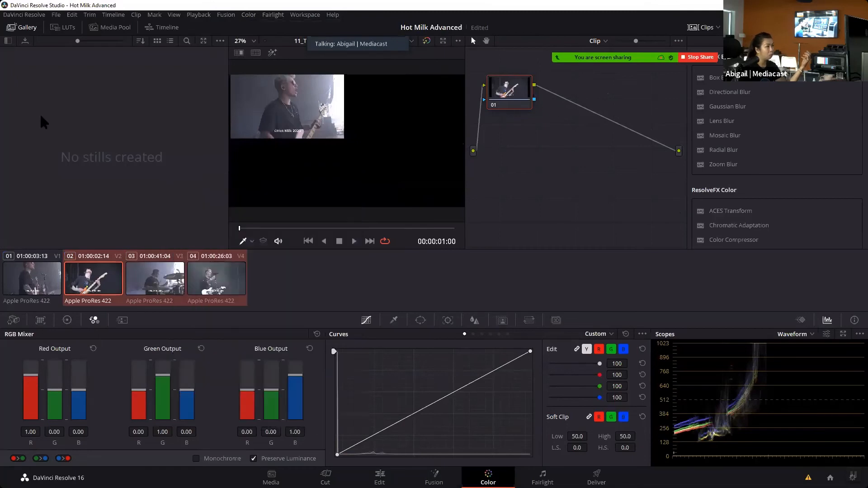
right_click(41, 116)
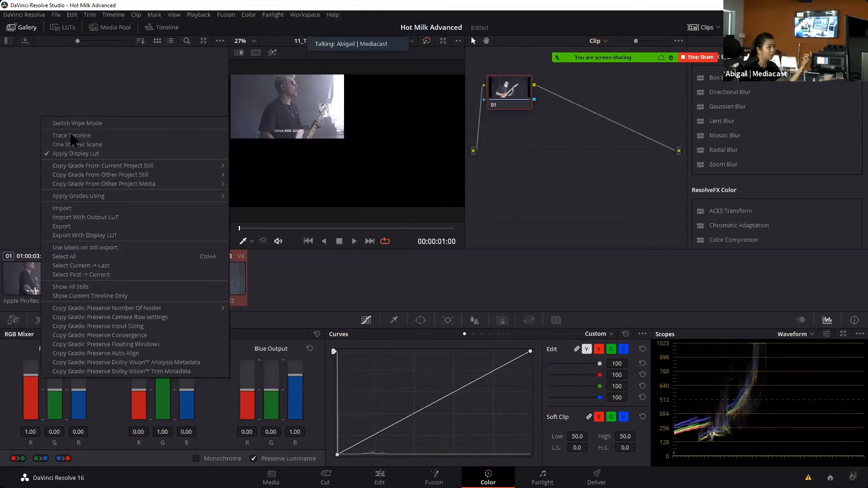
click(67, 209)
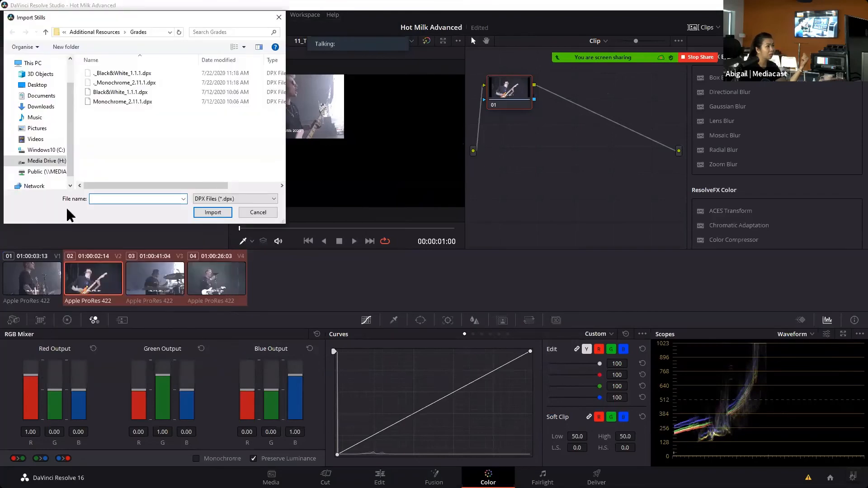
click(96, 91)
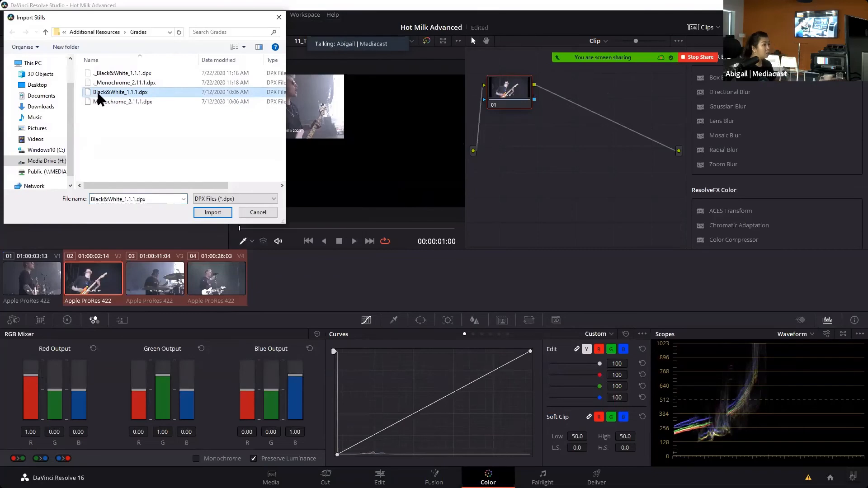
click(99, 100)
click(103, 94)
shift+click(104, 101)
click(210, 213)
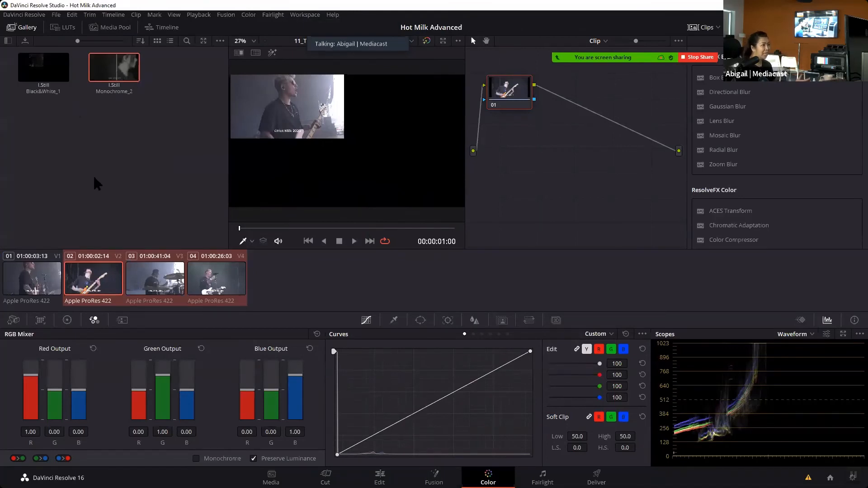
- Scrub to 00:00:03:20 and apply the Monochrome_2 still's grade to the second clip
click(89, 278)
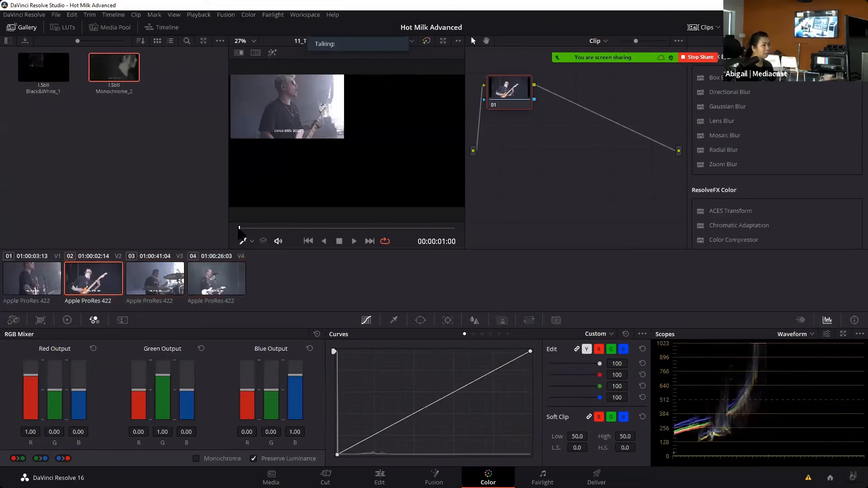
drag(242, 228, 307, 228)
drag(111, 76, 515, 98)
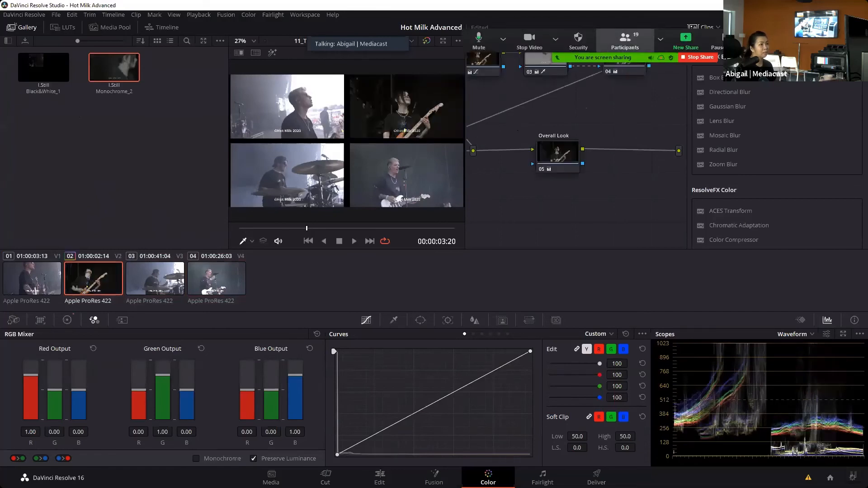
- Apply the Black&White_1 still's grade to the first, third and fourth clips
click(36, 276)
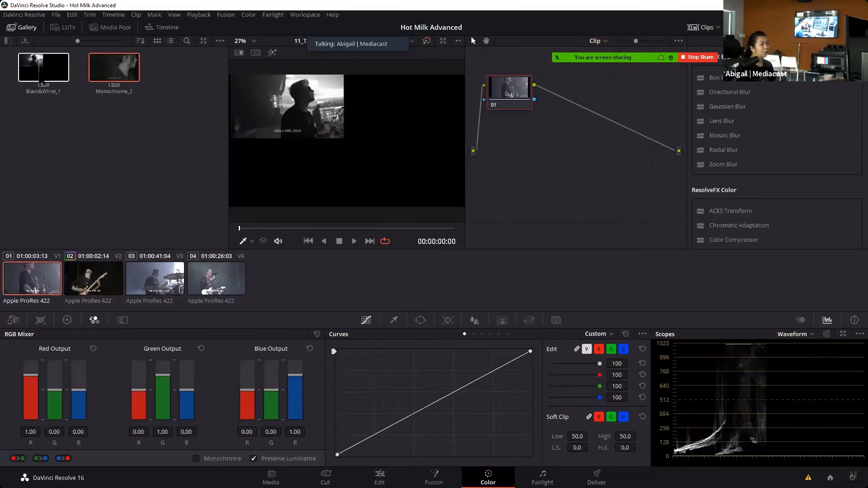
drag(49, 84, 492, 100)
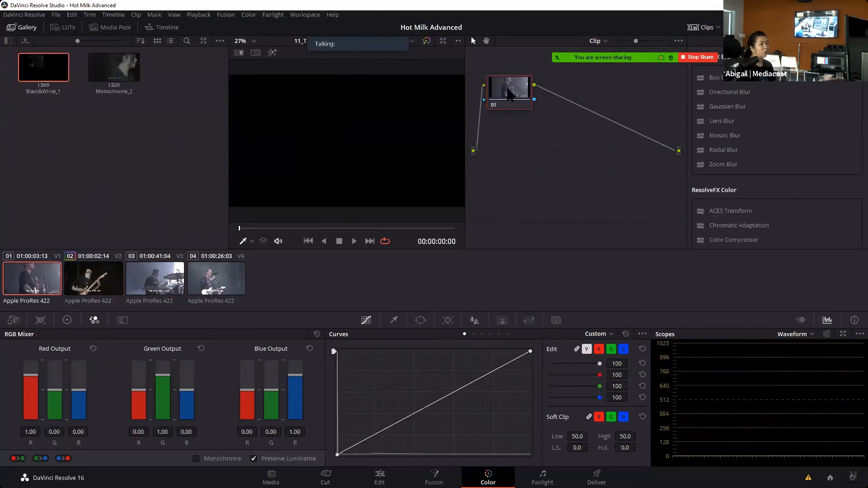
click(155, 283)
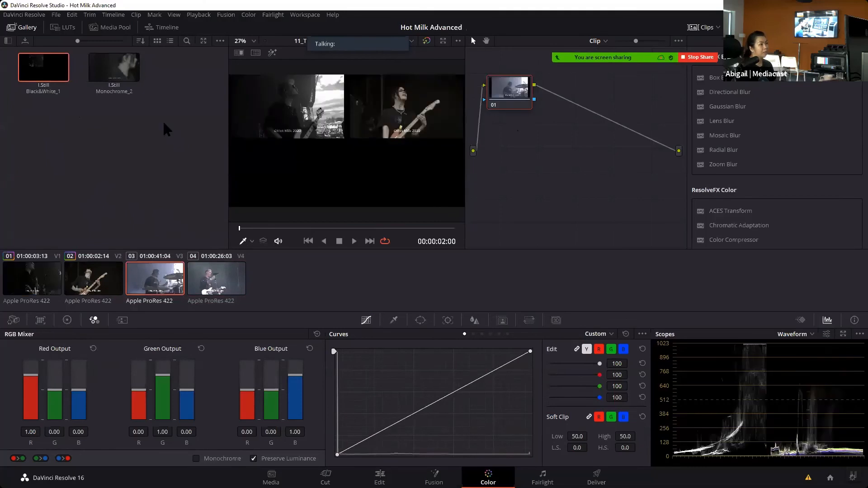
drag(45, 82, 512, 103)
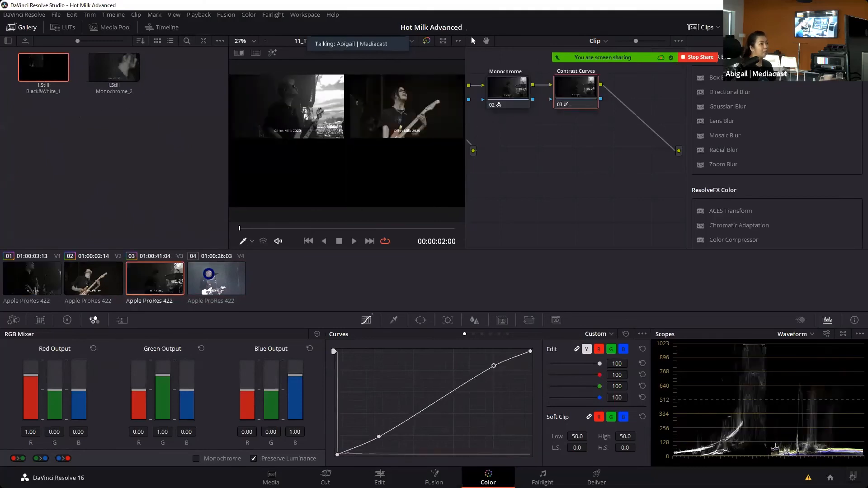
click(208, 274)
drag(44, 68, 509, 90)
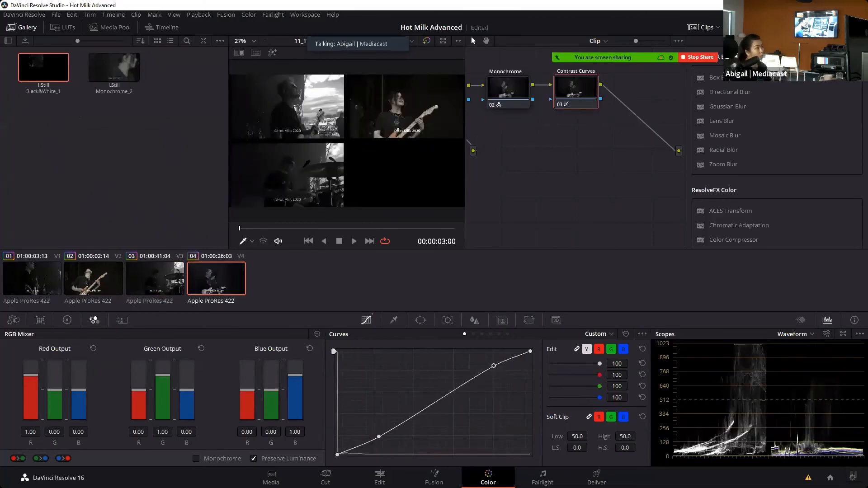
mouse_move(240, 227)
mouse_down()
mouse_move(357, 233)
mouse_move(241, 236)
mouse_up()
- Reset all grades and nodes on the second clip and apply the Black&White_1 still's grade to it
click(93, 278)
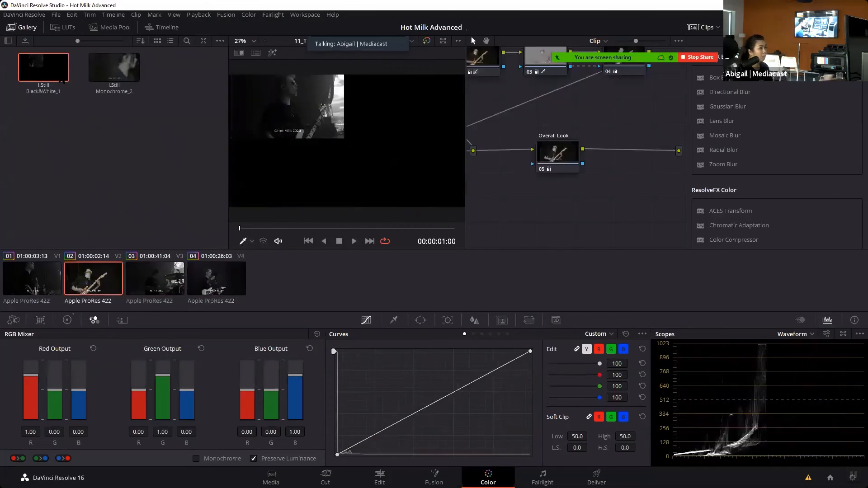
drag(43, 68, 54, 99)
click(249, 15)
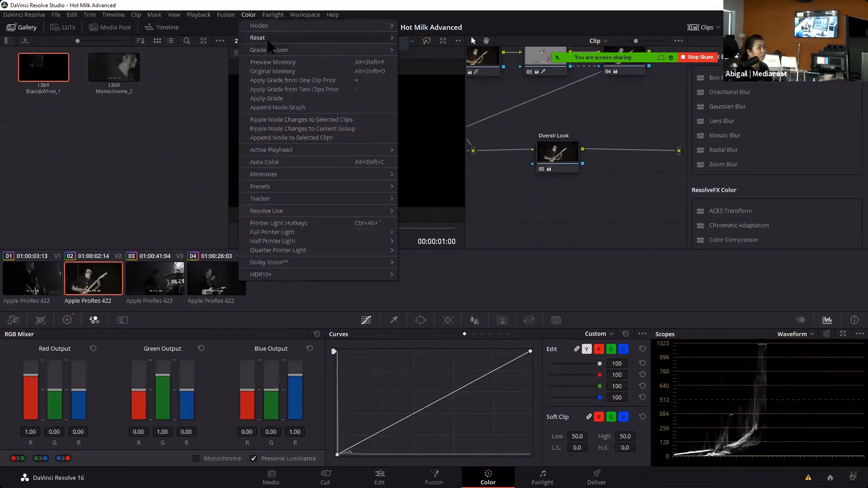
mouse_move(271, 37)
click(437, 58)
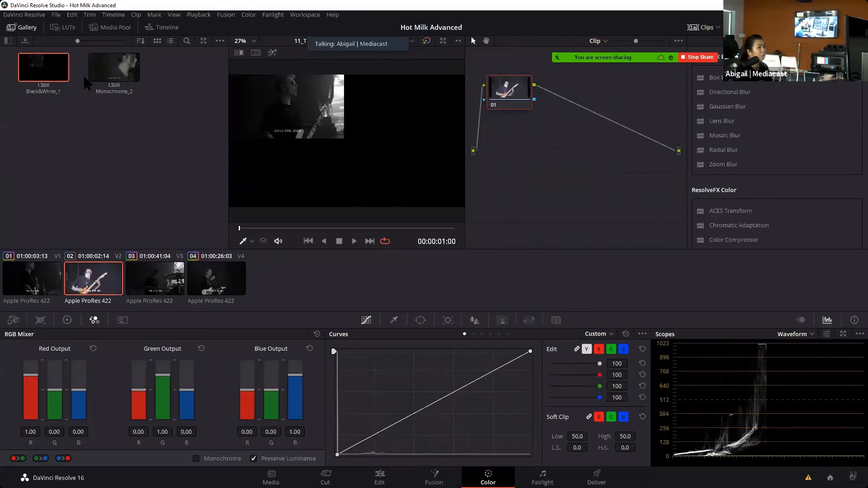
key(ctrl+z)
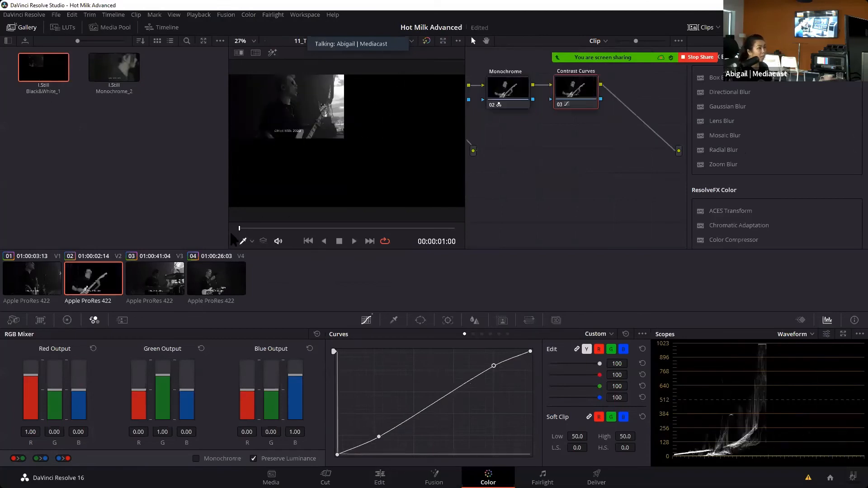
- Play the graded Compound Clip 1 timeline from its start to its end on the Edit page
click(379, 478)
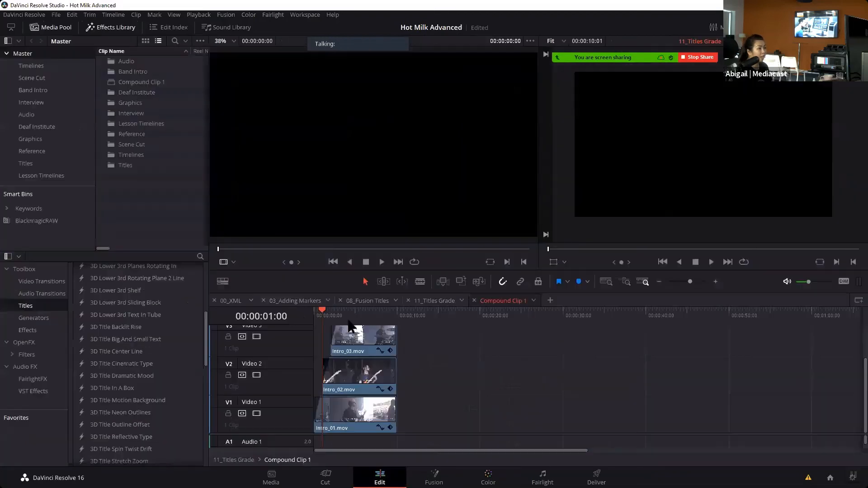
drag(323, 311, 296, 310)
key(space)
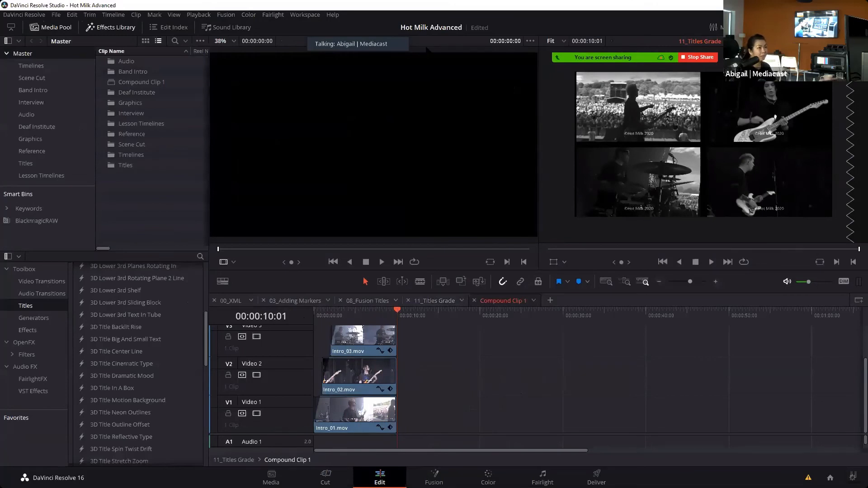
- Switch to the 12_Creative Looks timeline and show clip 24, the seated band interview, on the Color page
click(728, 41)
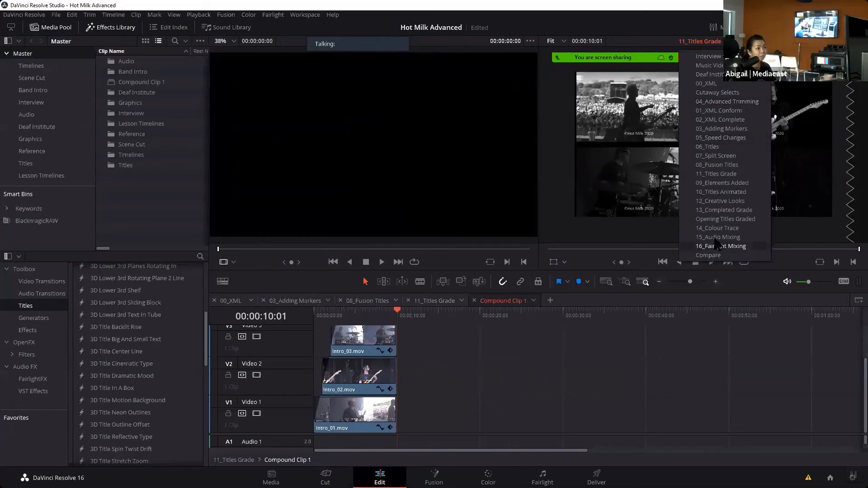
click(724, 200)
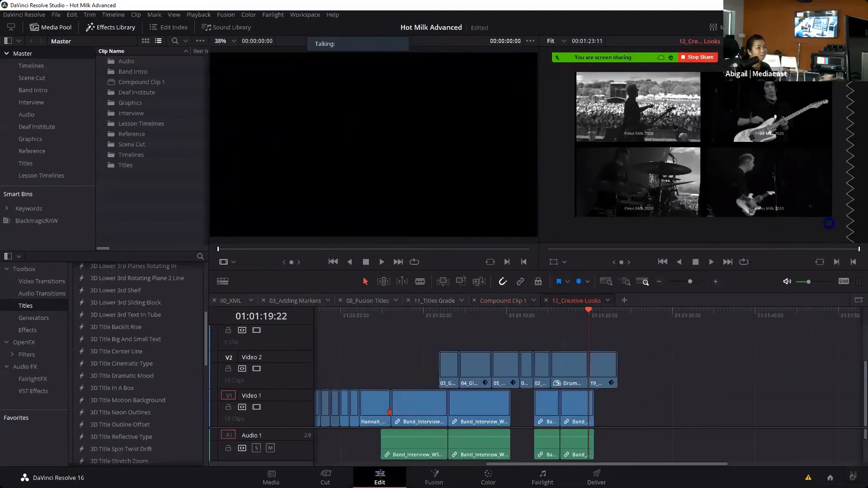
drag(540, 464, 456, 464)
click(565, 413)
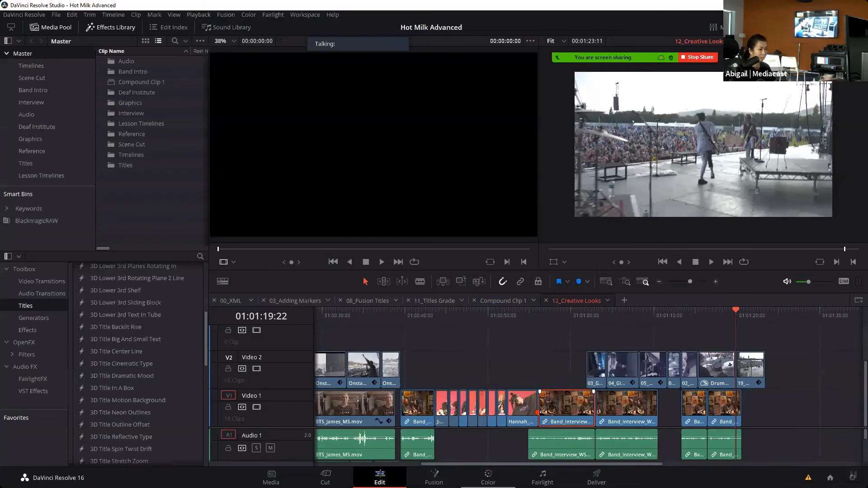
click(495, 475)
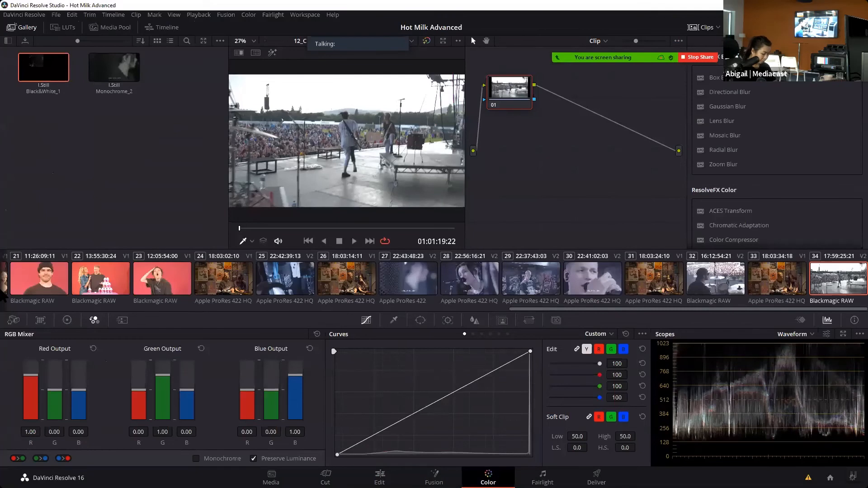
click(215, 277)
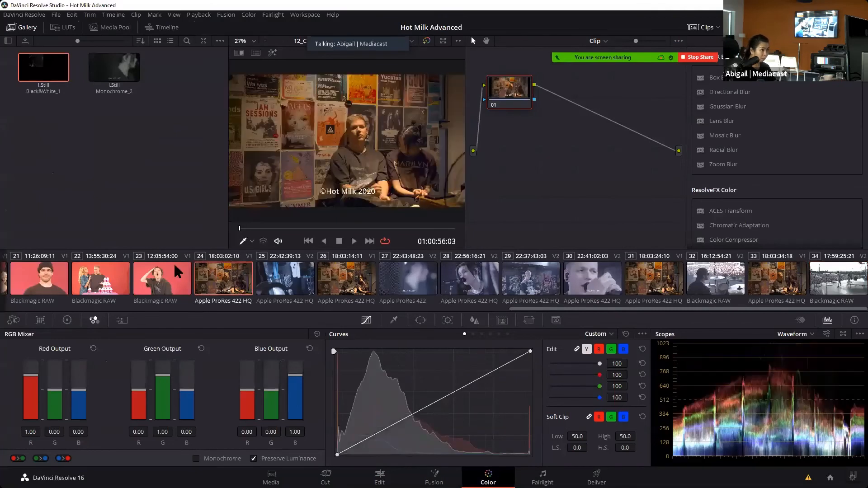
- Add a serial node to clip 24 and white-balance it by sampling the bright spot between the two seated people
click(67, 320)
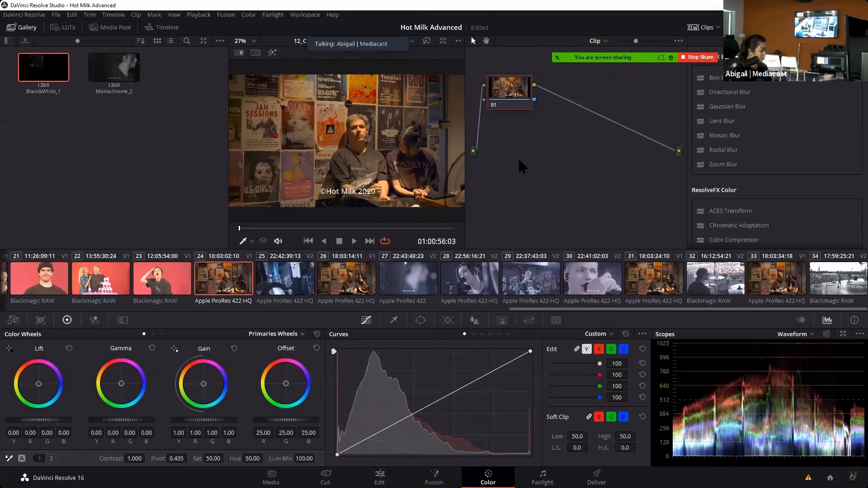
key(alt+s)
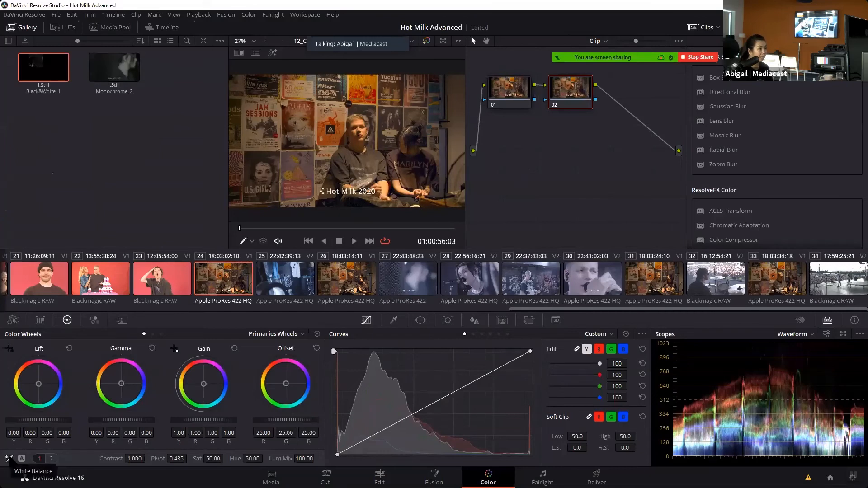
click(8, 458)
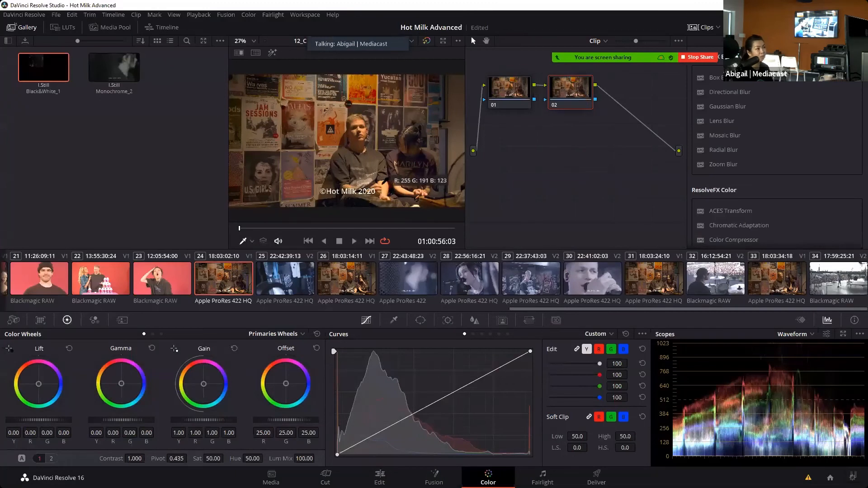
click(385, 182)
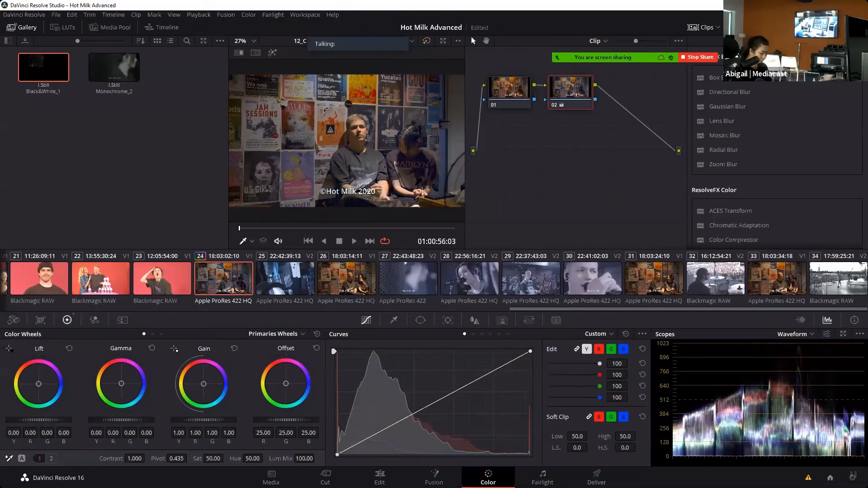
- Draw a four-point curve window around the two seated people on node 02, invert it and shift its upper-left point slightly inward
click(420, 320)
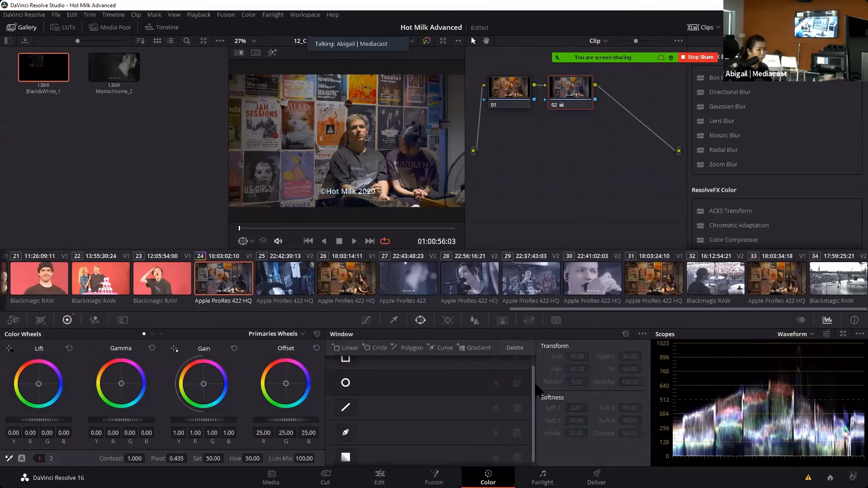
scroll(534, 379, up, 1)
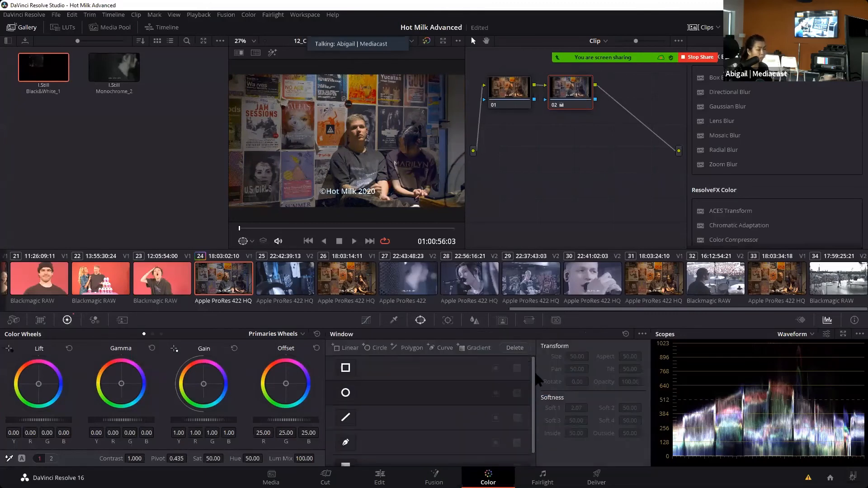
click(346, 443)
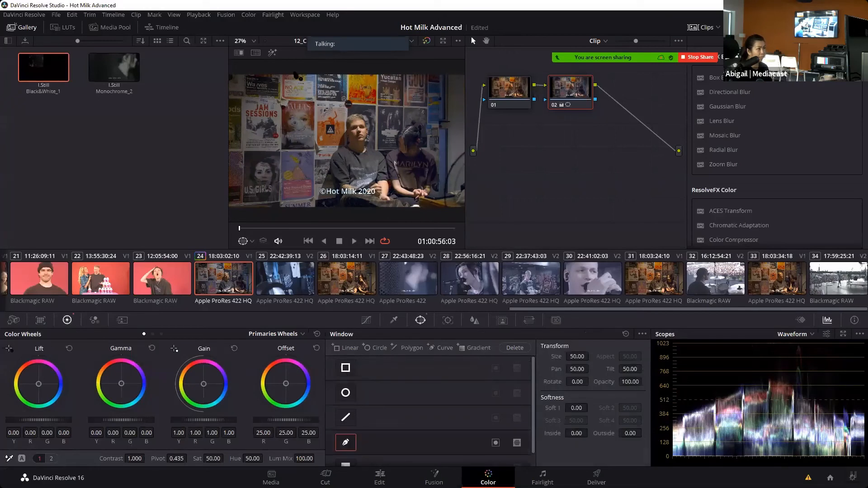
scroll(313, 82, down, 2)
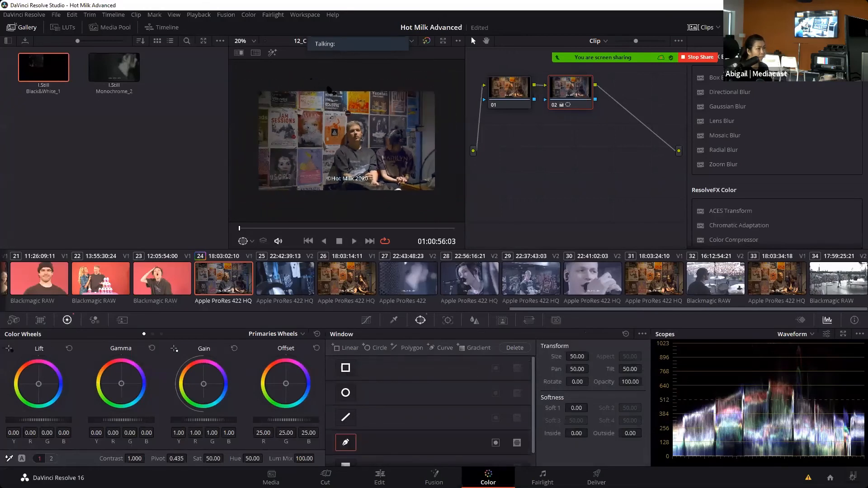
click(312, 84)
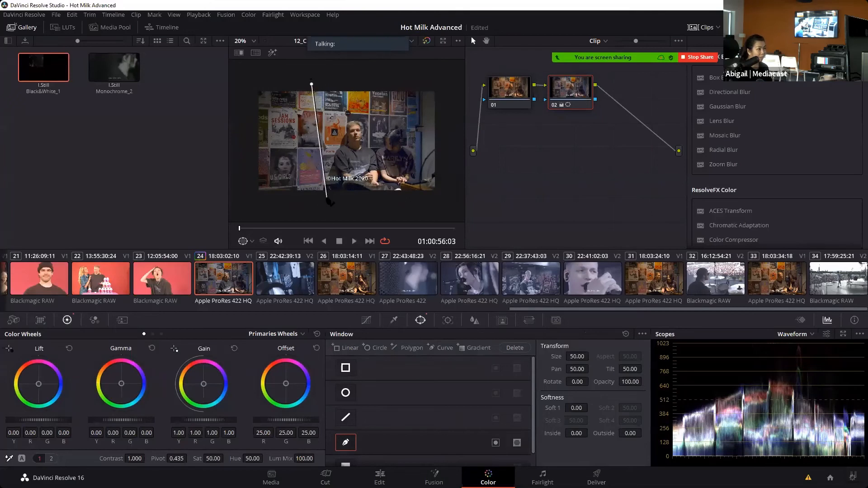
click(451, 204)
click(370, 81)
click(311, 84)
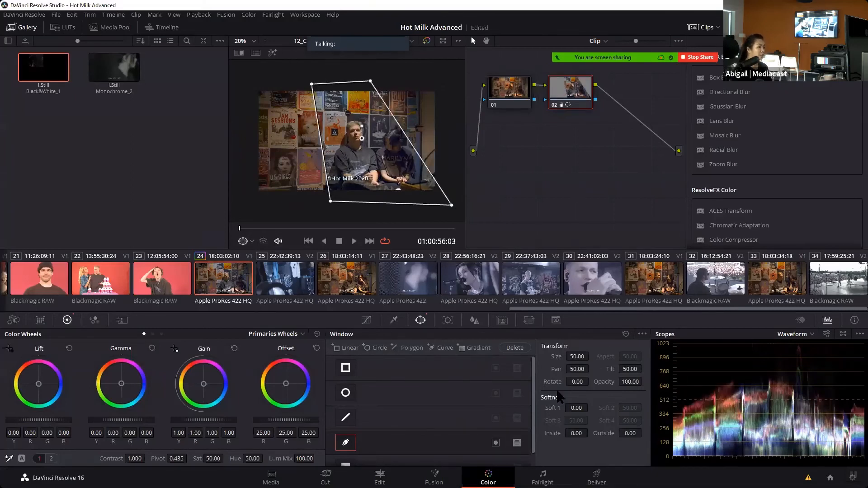
click(495, 443)
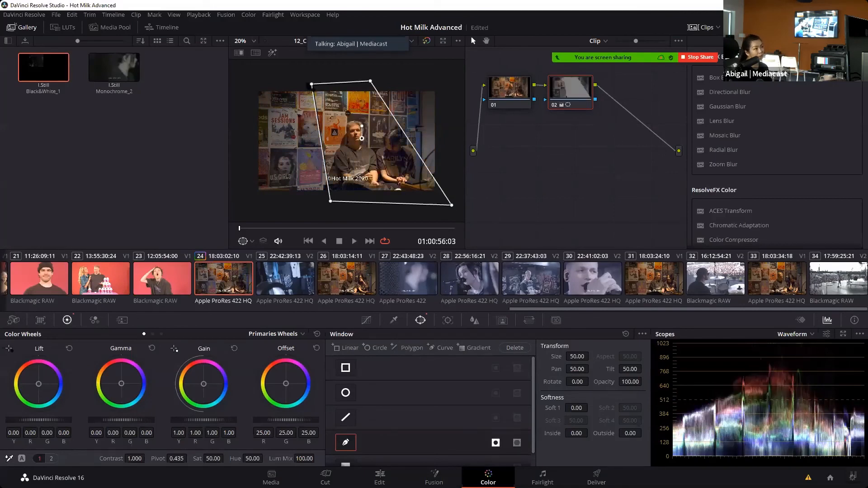
drag(311, 85, 320, 82)
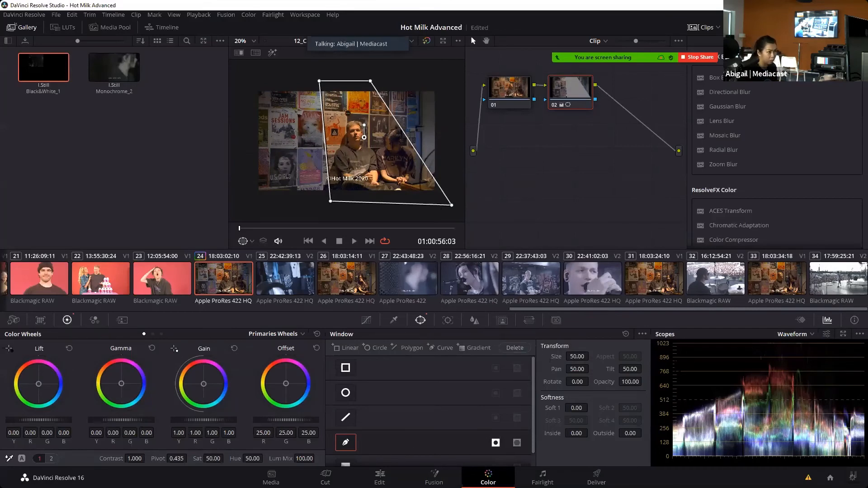
- Soften the curve window's edges with Soft 1 at 10.78, Inside at 3.24 and Outside at 1.52
click(642, 334)
click(657, 421)
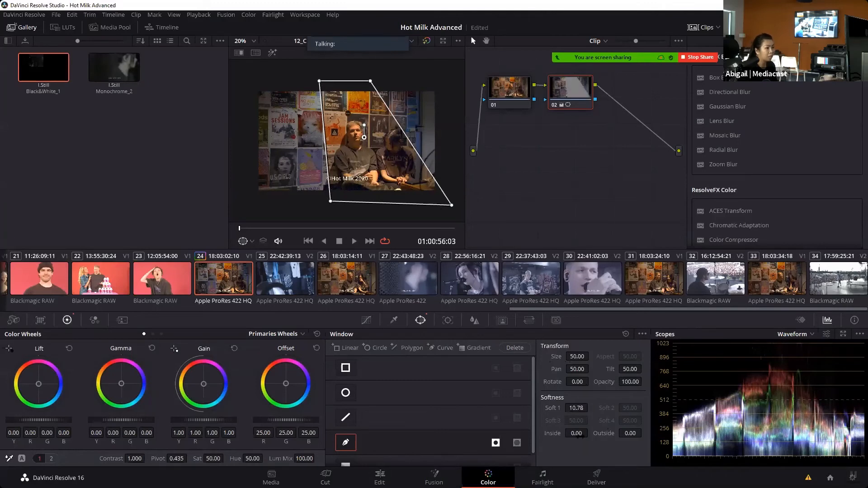
drag(577, 433, 590, 433)
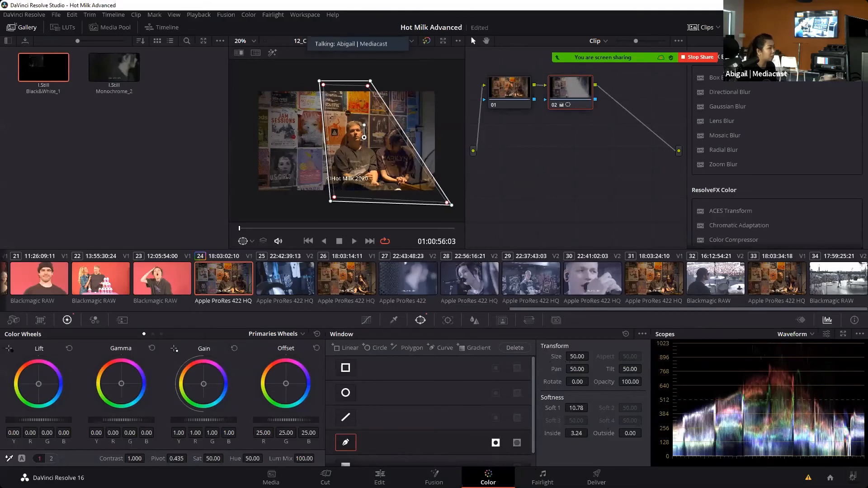
drag(630, 433, 640, 433)
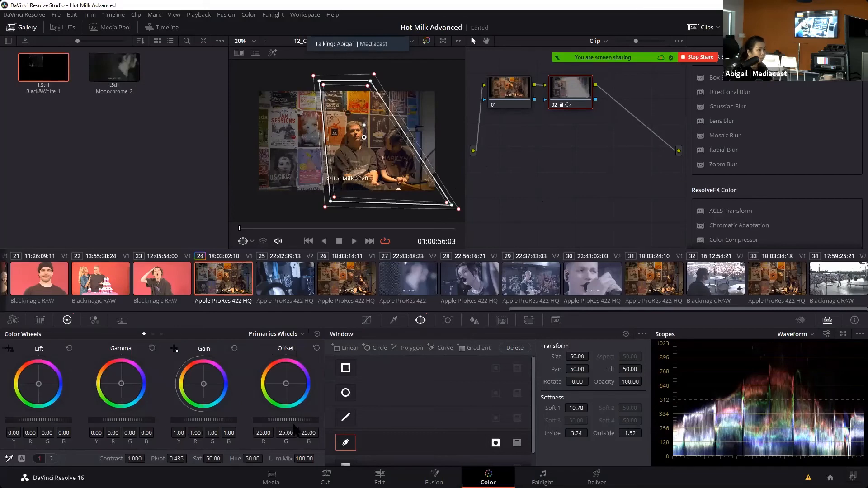
- Darken the area outside the window with an Offset of -6.40 and set node 02's color temperature to -3580
drag(299, 420, 214, 420)
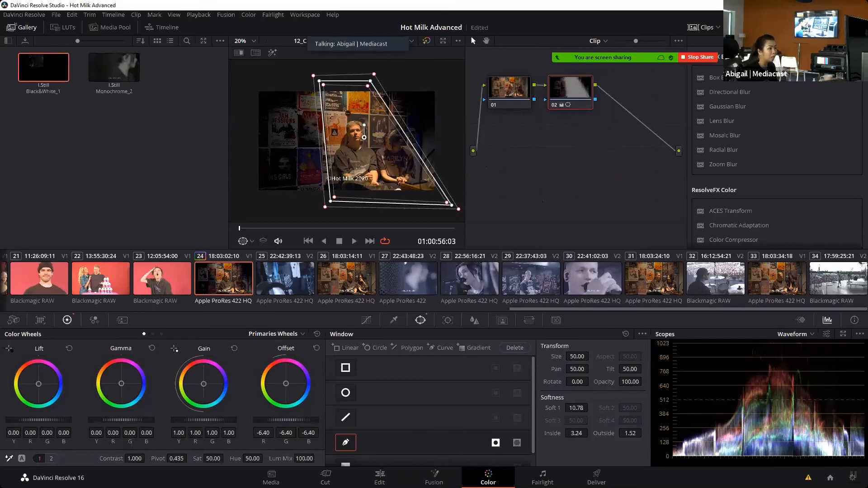
click(51, 458)
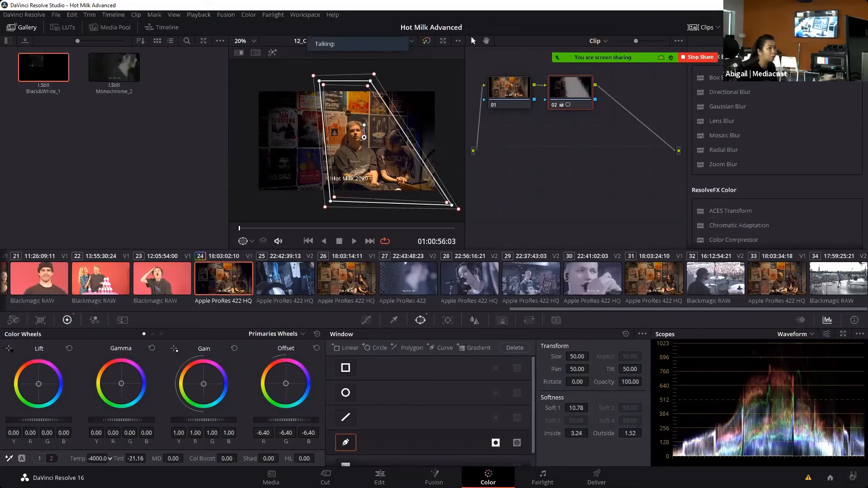
drag(109, 458, 110, 457)
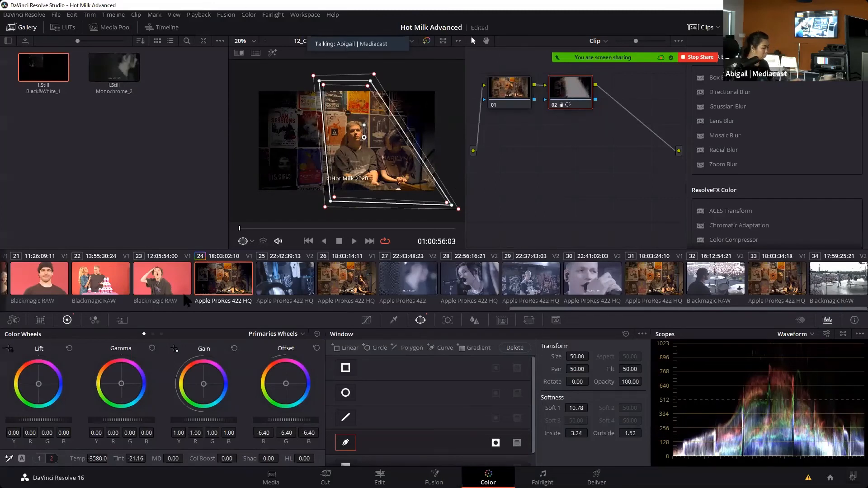
- Add a serial node after node 02, warm it to a temperature of 950, and scrub clip 24 to 01:00:58:12
key(alt+s)
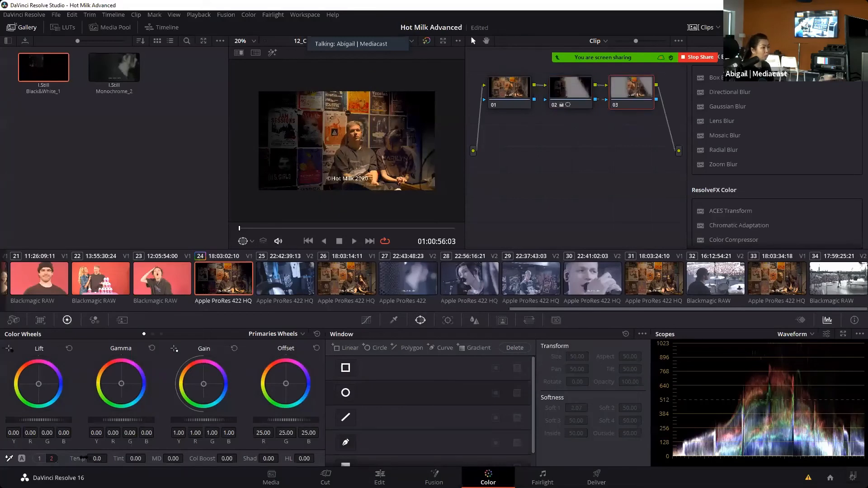
drag(97, 459, 183, 458)
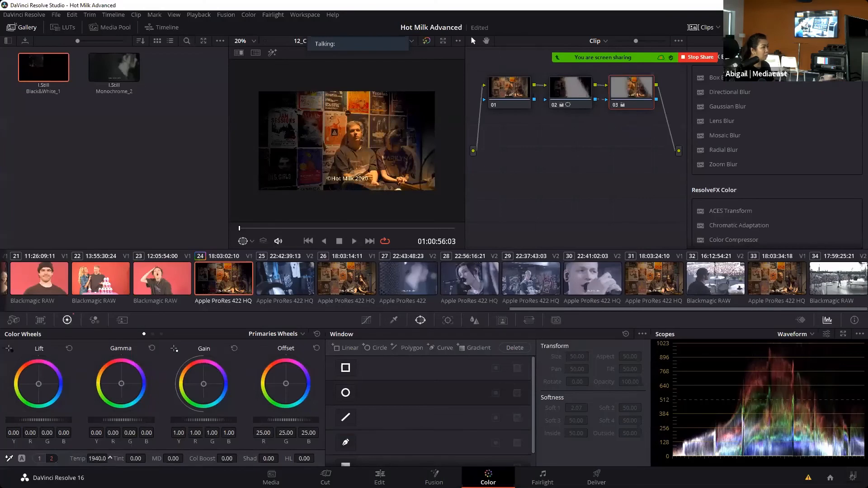
mouse_move(110, 458)
mouse_down()
mouse_move(64, 458)
mouse_move(119, 458)
mouse_up()
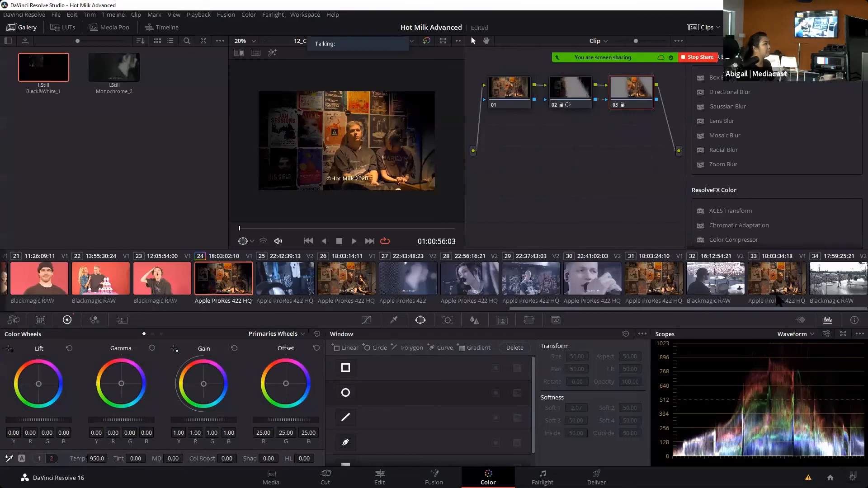
drag(239, 228, 341, 256)
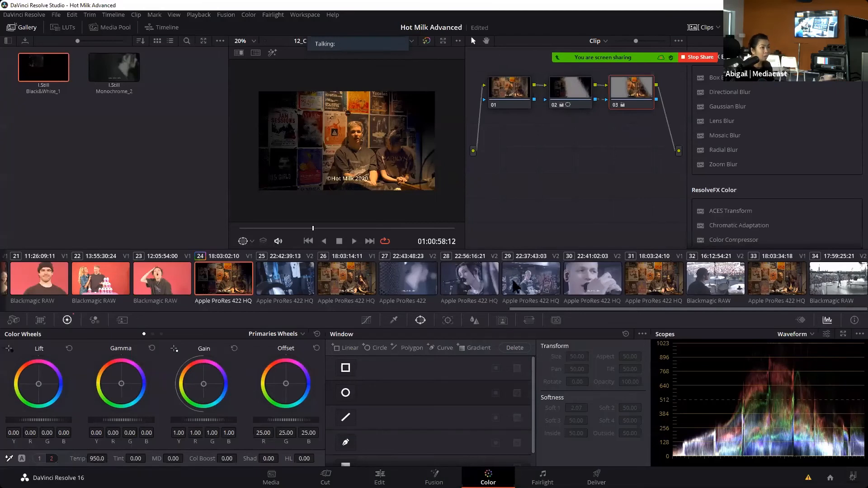
- Show clip 27 and look through the LUT library down to its last entries
click(396, 280)
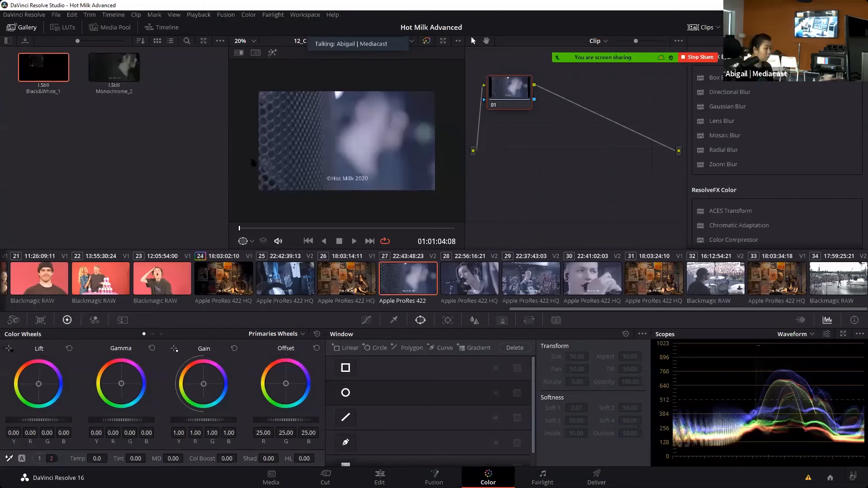
click(63, 28)
drag(226, 99, 229, 233)
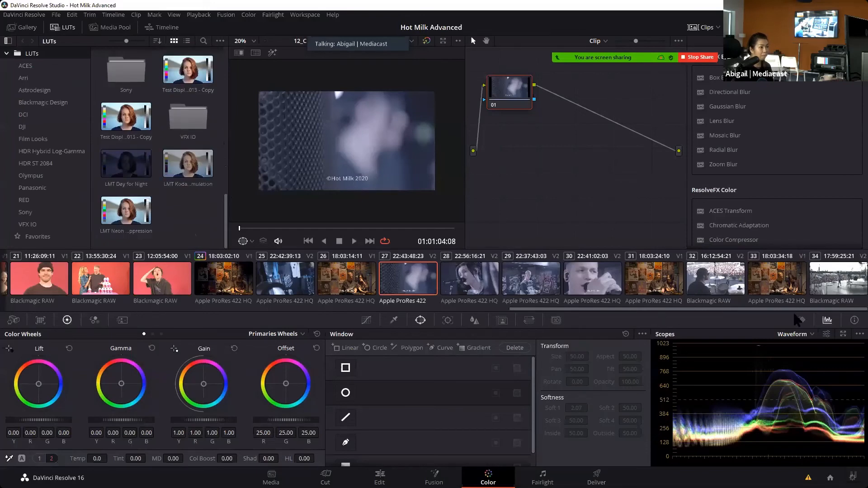
- Show clip 34, the outdoor concert stage, and set its Camera Raw Decode Using option to Clip
click(833, 285)
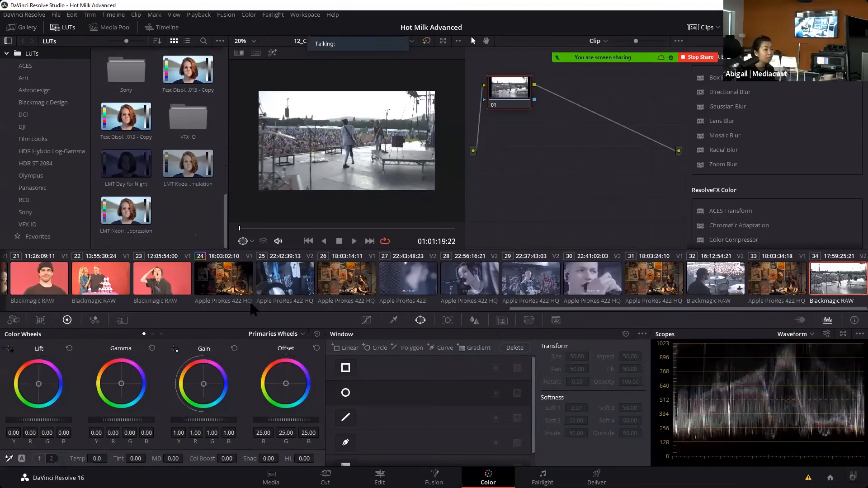
click(15, 322)
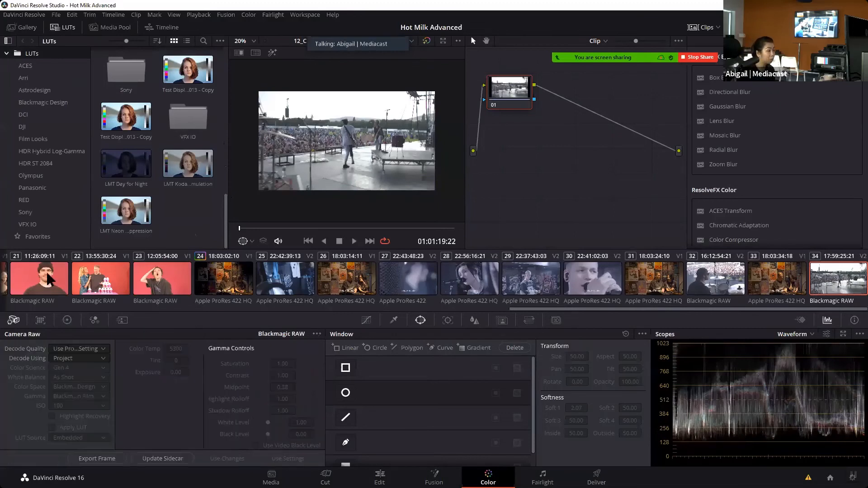
click(101, 348)
click(102, 339)
click(95, 358)
click(78, 400)
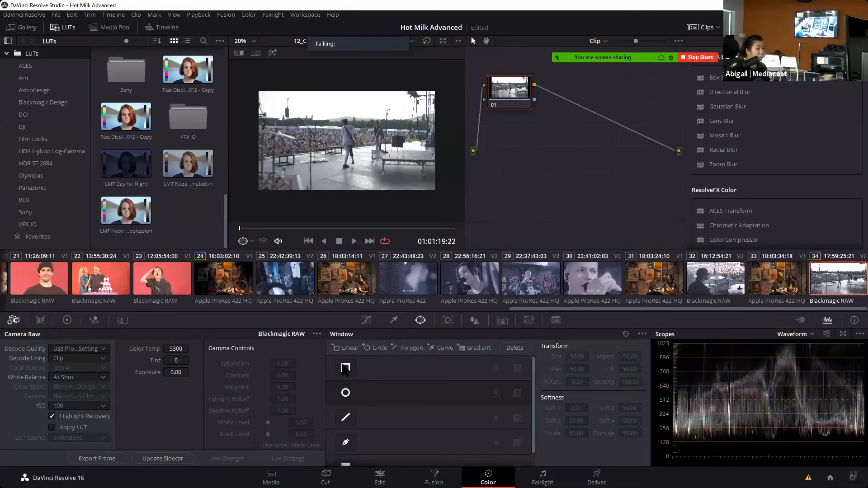
- Add a serial node before node 01 on clip 34 and line up the two nodes in a row
drag(515, 88, 567, 108)
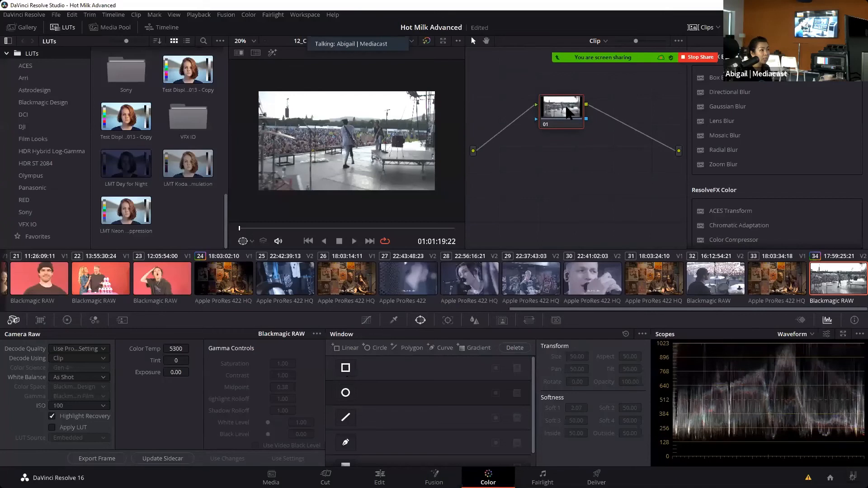
click(246, 16)
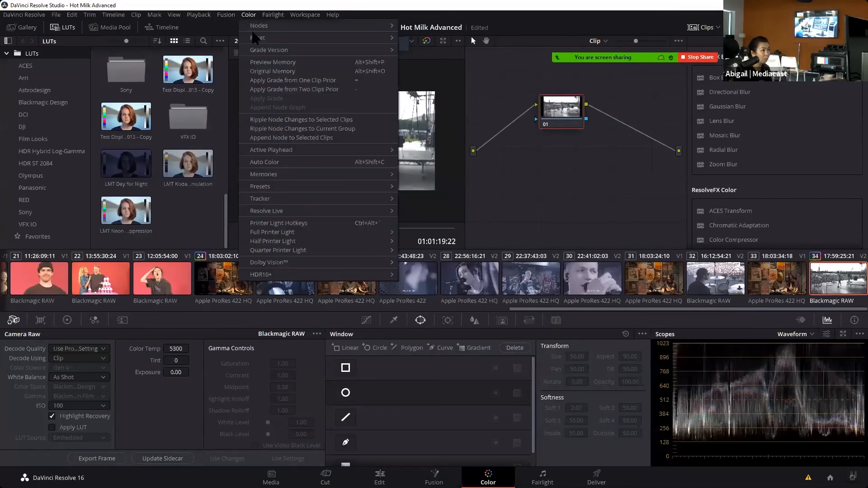
mouse_move(269, 25)
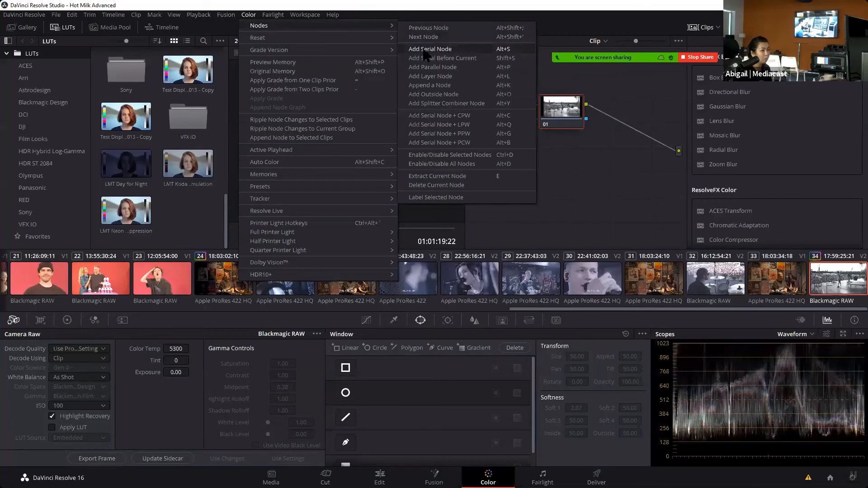
click(426, 50)
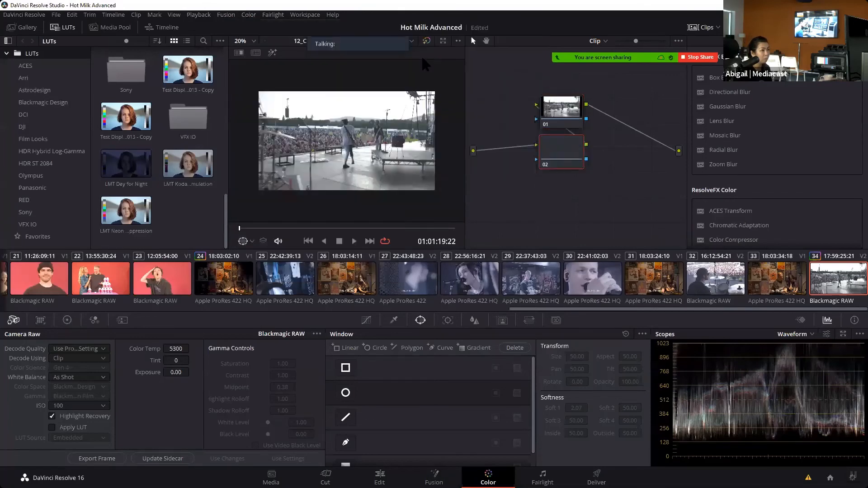
drag(520, 136, 594, 108)
drag(506, 111, 523, 110)
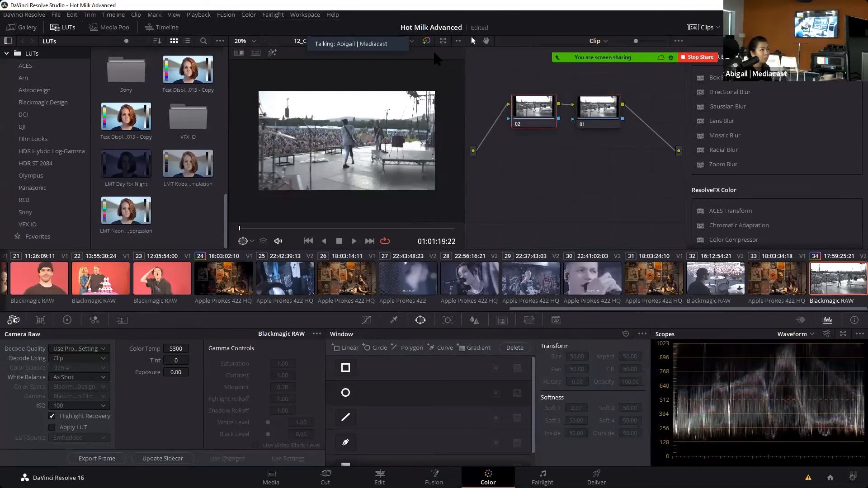
- Add another serial node before node 02 and space out the three nodes in a row
click(226, 14)
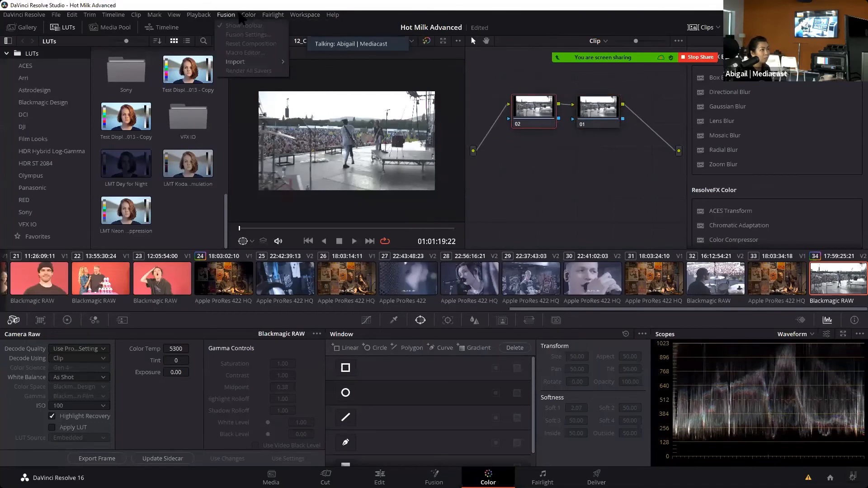
mouse_move(249, 14)
mouse_move(280, 25)
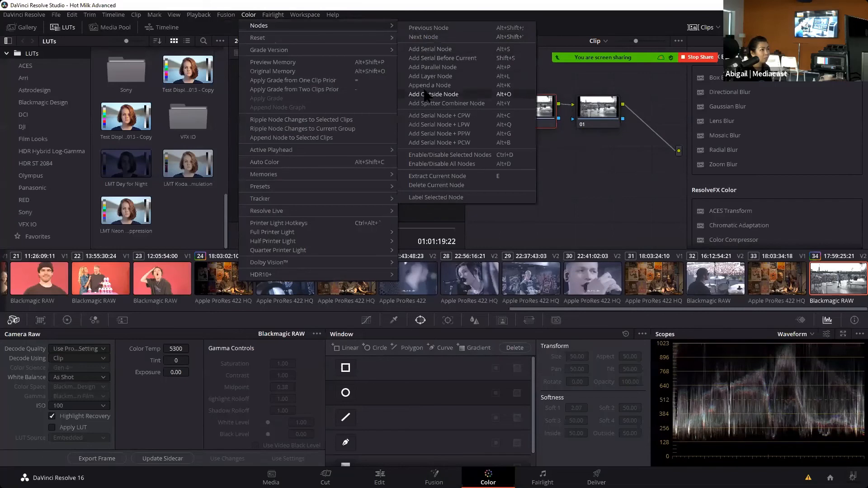
click(435, 59)
drag(525, 152, 748, 122)
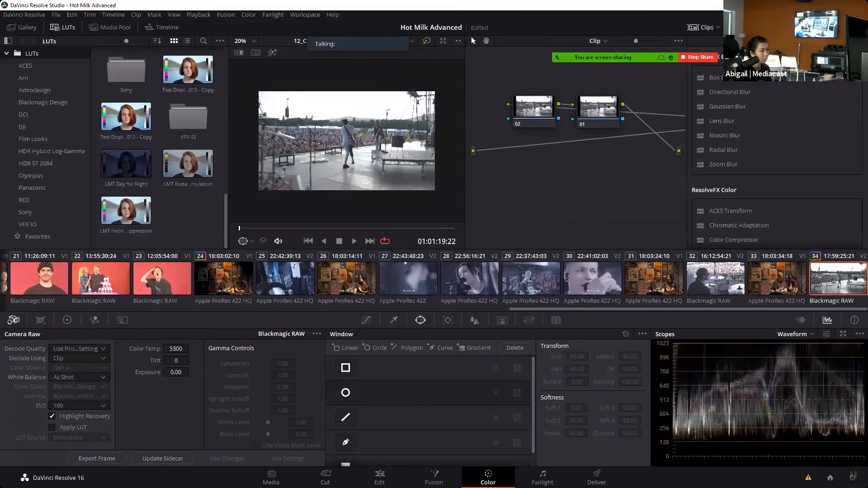
key(ctrl+z)
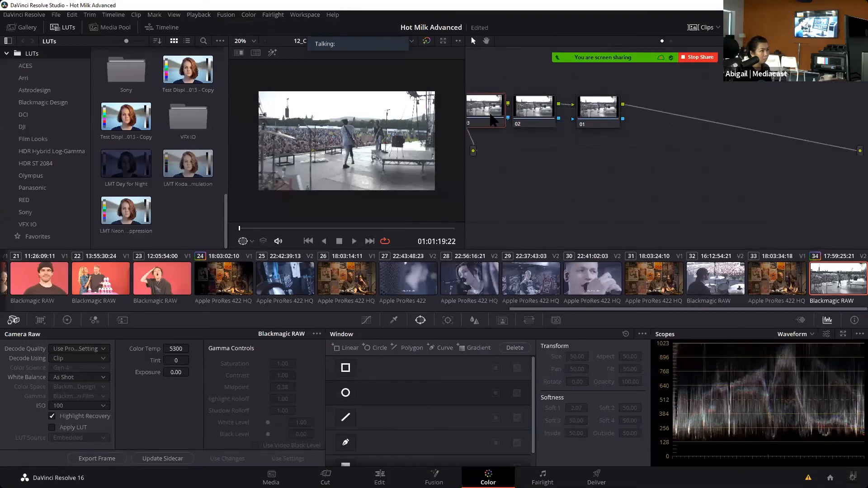
drag(626, 140, 483, 91)
drag(603, 110, 720, 116)
drag(601, 121, 548, 121)
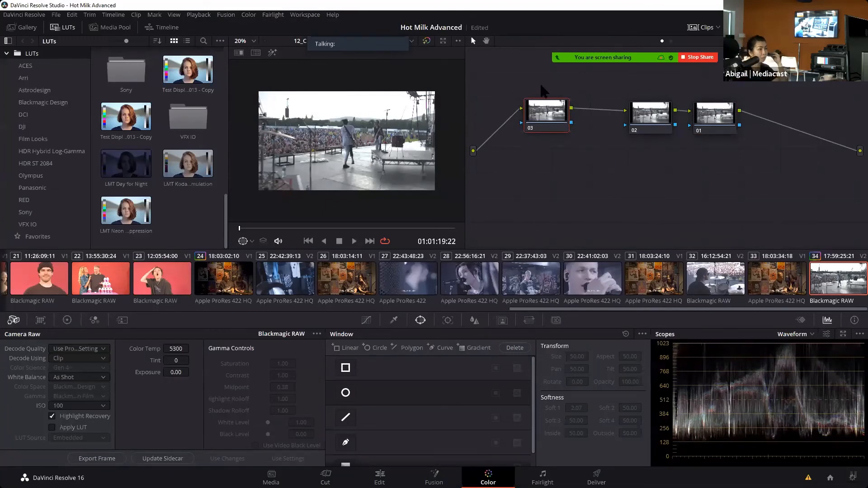
drag(546, 114, 573, 114)
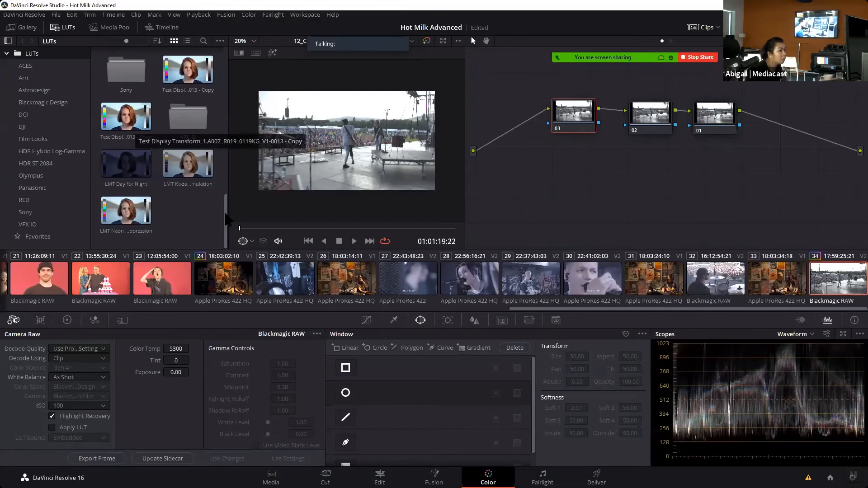
- Open the Film Looks folder of the LUT library and show its LUTs as a list of file names
drag(228, 218, 226, 172)
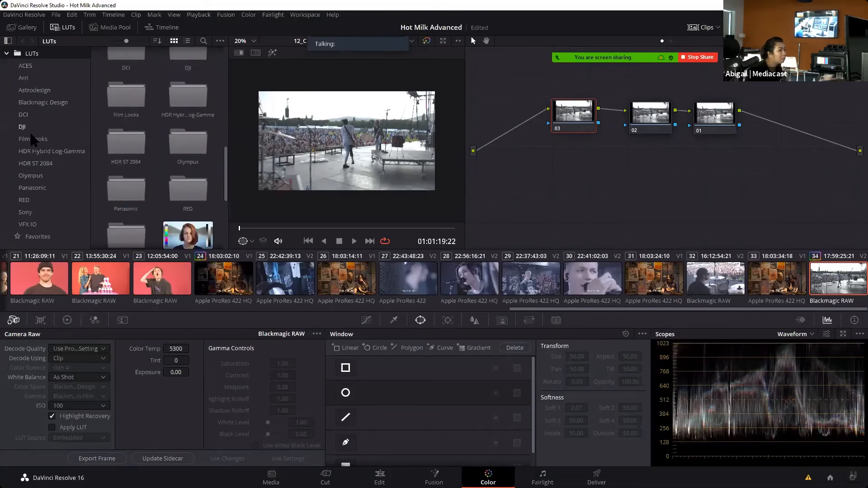
click(33, 138)
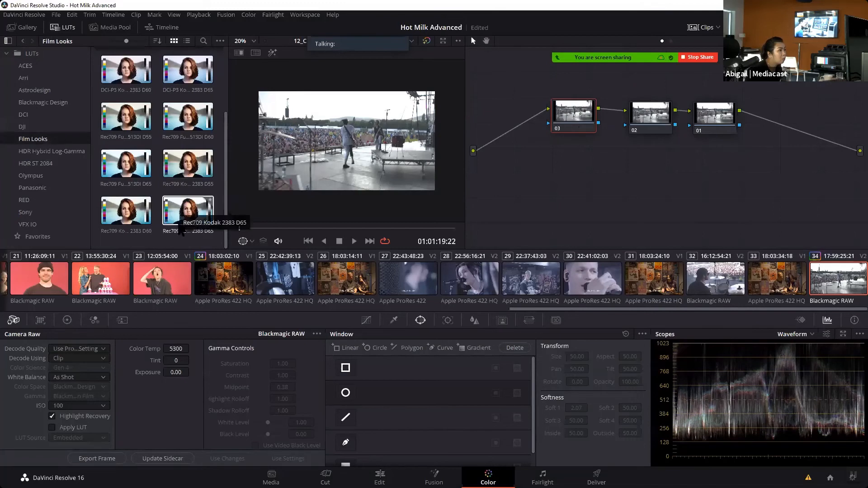
click(187, 41)
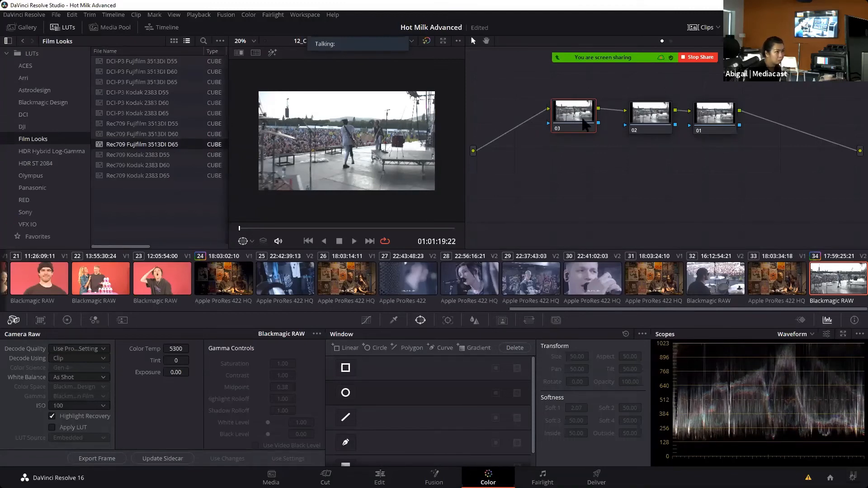
- Apply the Rec709 Fujifilm 3513DI D65 LUT to node 03 and move the three nodes closer to the source input
drag(583, 119, 583, 125)
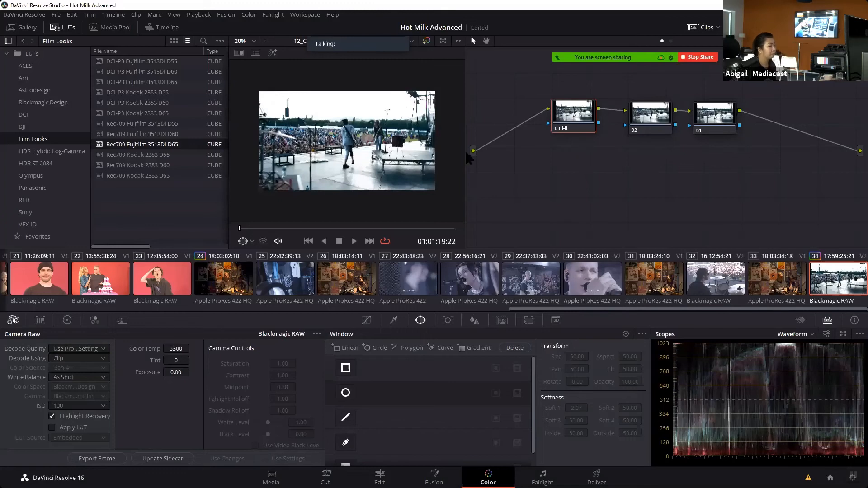
drag(589, 117, 559, 115)
drag(637, 122, 597, 115)
drag(697, 125, 667, 114)
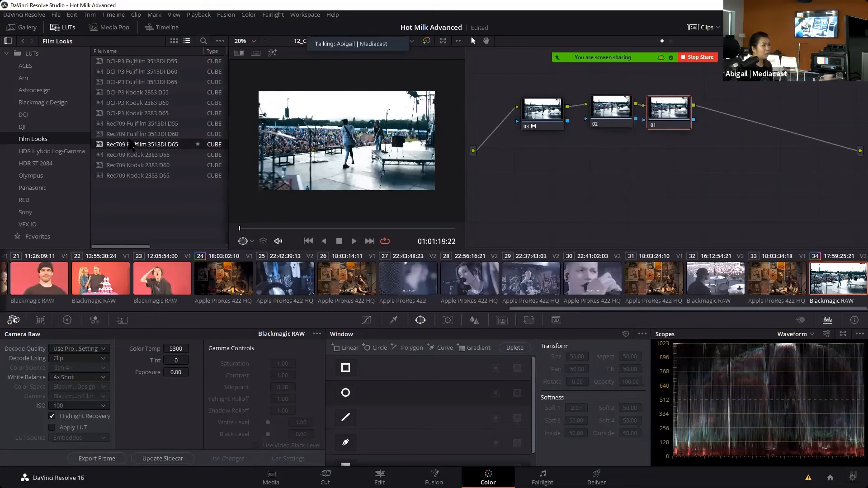
- Look over the other Film Looks LUTs and move clip 34's playhead to 01:01:22:11 to check the look
click(161, 133)
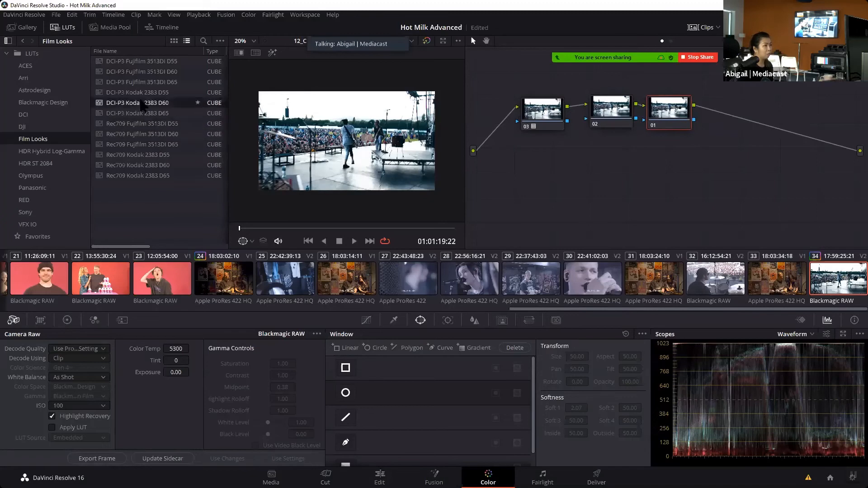
click(142, 144)
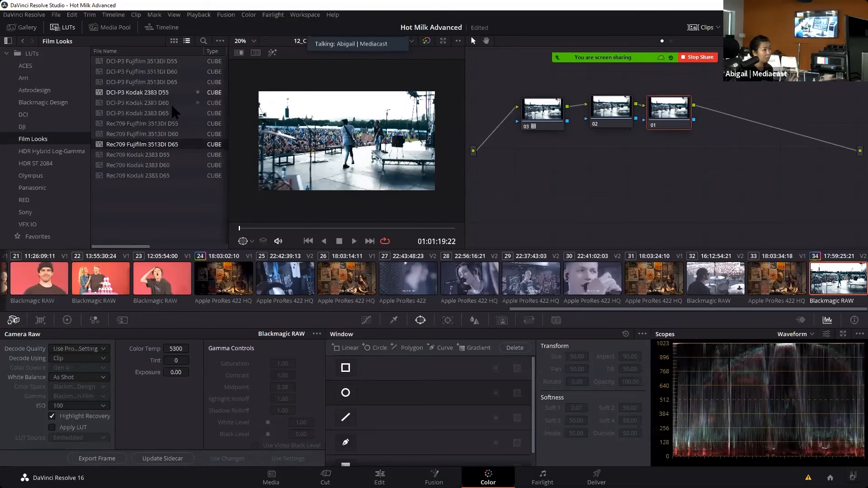
drag(248, 230, 396, 258)
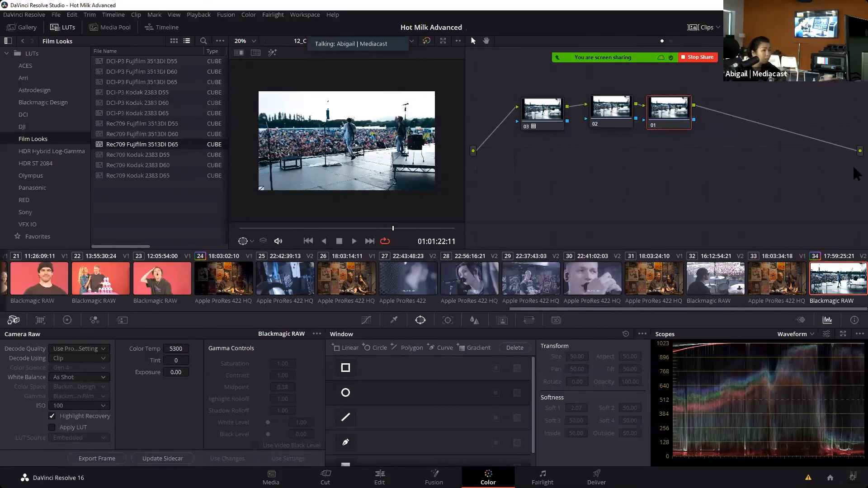
- Show the effects library beside the node graph and inspect the LUT options available for node 03
click(547, 121)
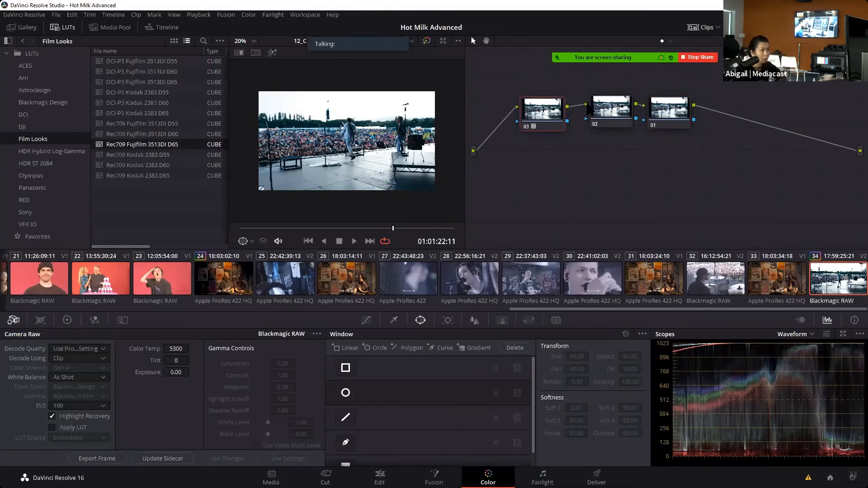
click(784, 27)
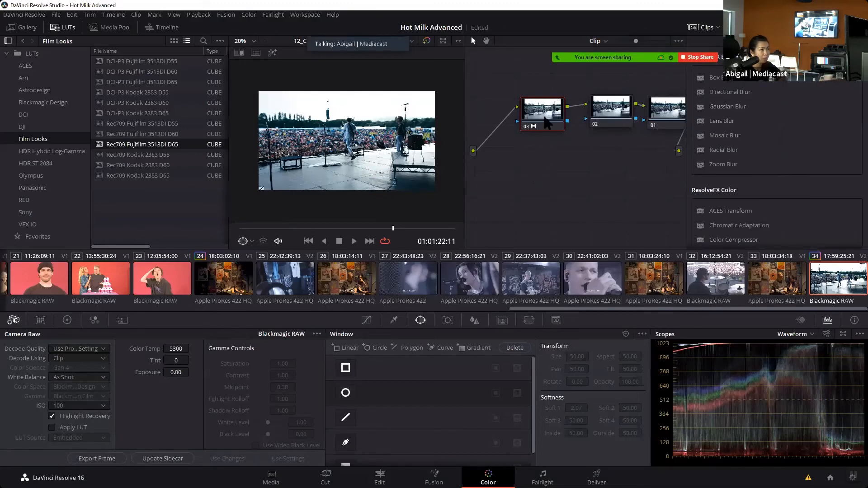
right_click(546, 116)
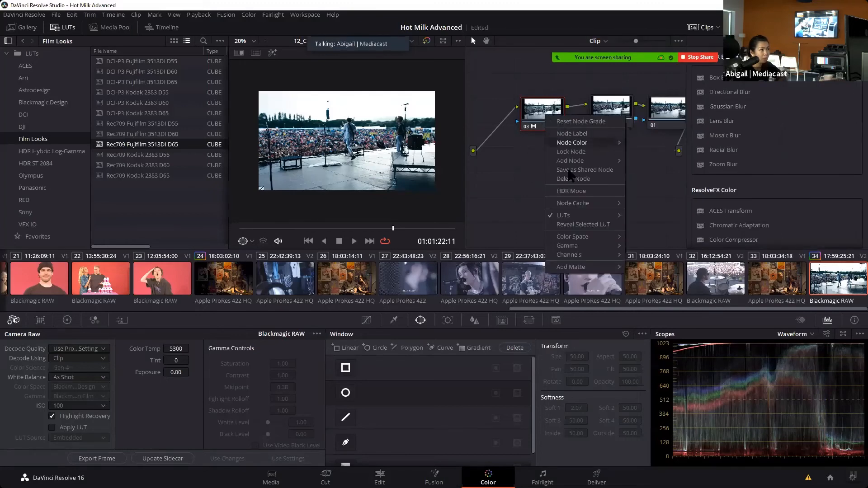
mouse_move(563, 216)
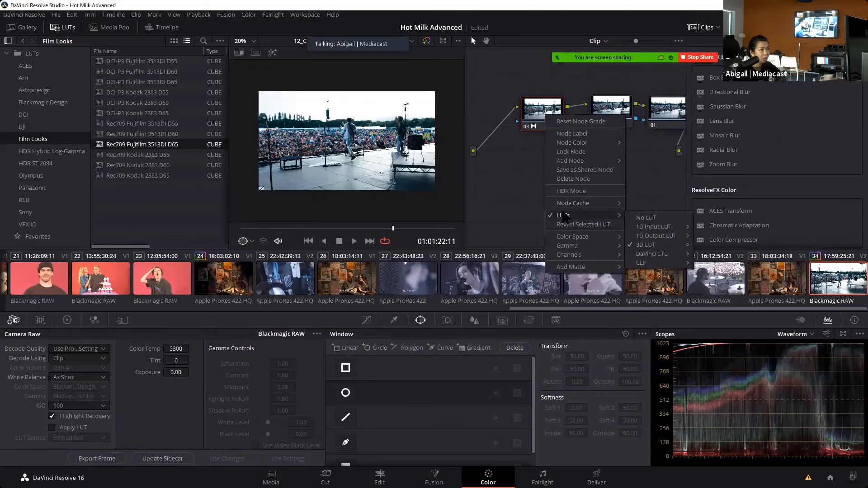
click(526, 184)
- Move nodes 03, 02 and 01 into a compact, evenly spaced row within the narrower node graph
drag(550, 106, 543, 103)
drag(607, 110, 588, 108)
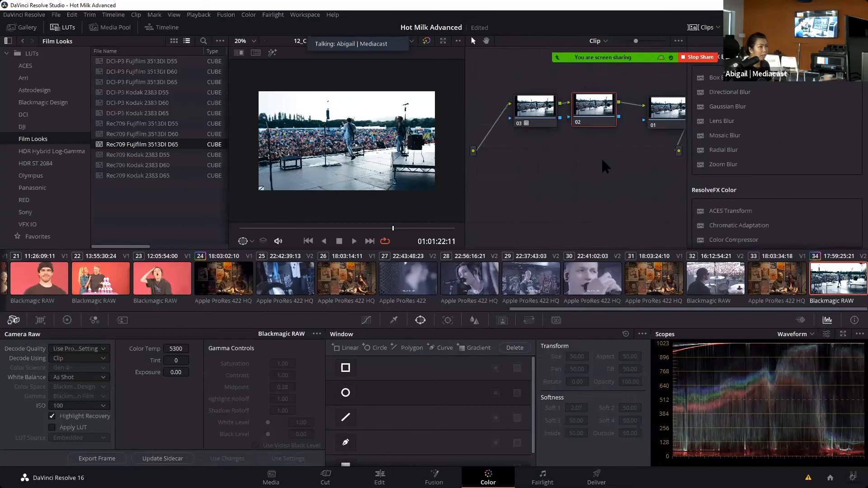
drag(662, 108, 644, 109)
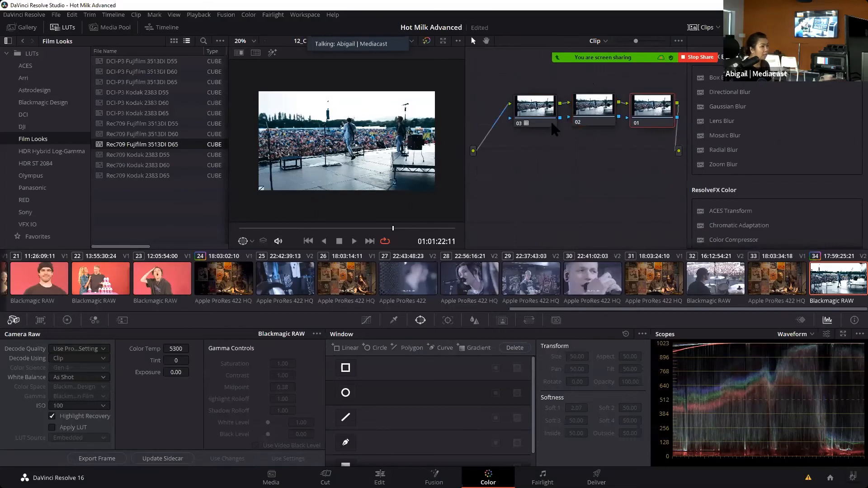
- Add a rectangular window to node 02 and stretch it across the full width of the sky above the crowd
click(583, 108)
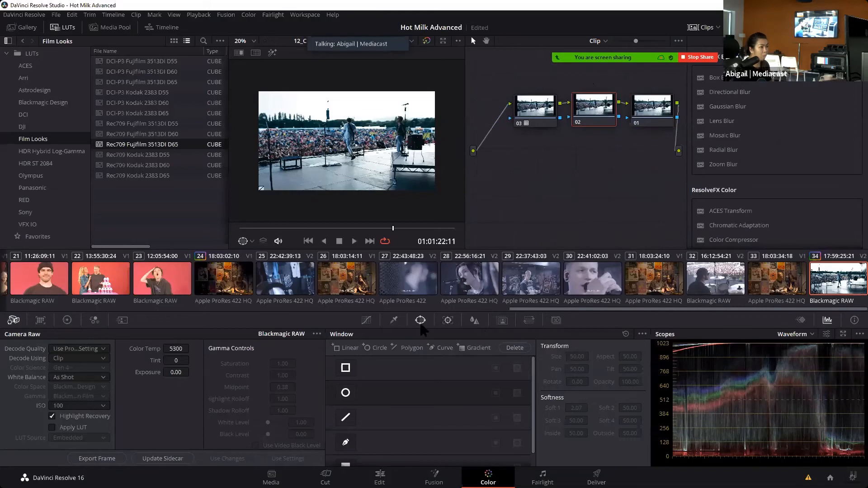
click(345, 367)
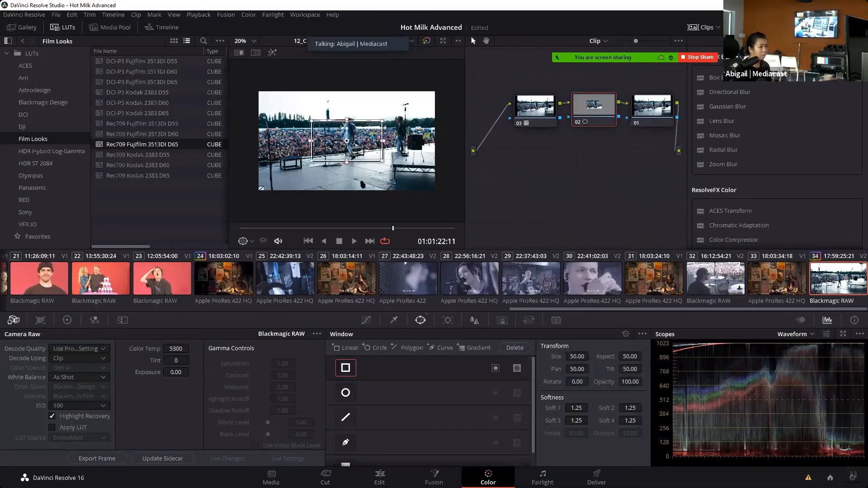
drag(367, 153, 464, 106)
drag(409, 103, 446, 102)
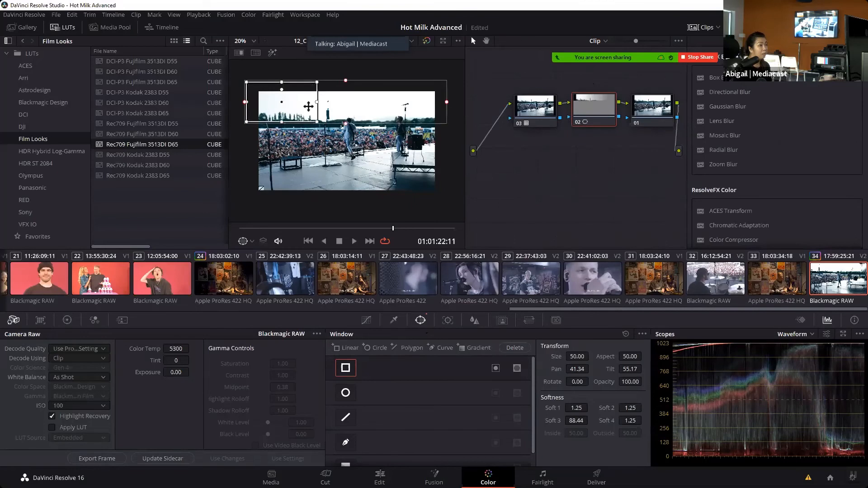
drag(318, 103, 386, 100)
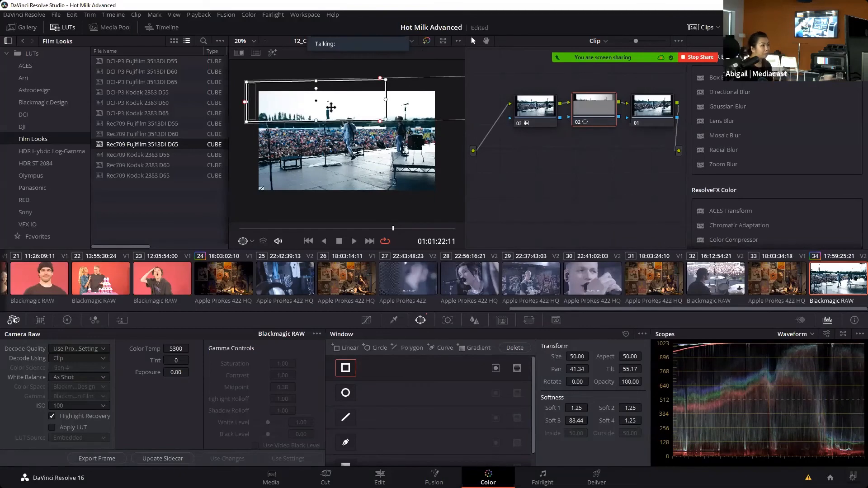
drag(386, 100, 319, 102)
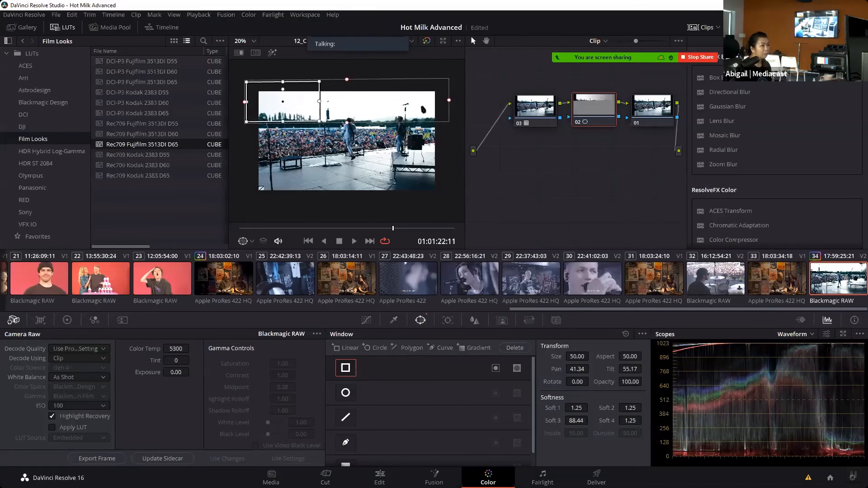
drag(413, 103, 446, 107)
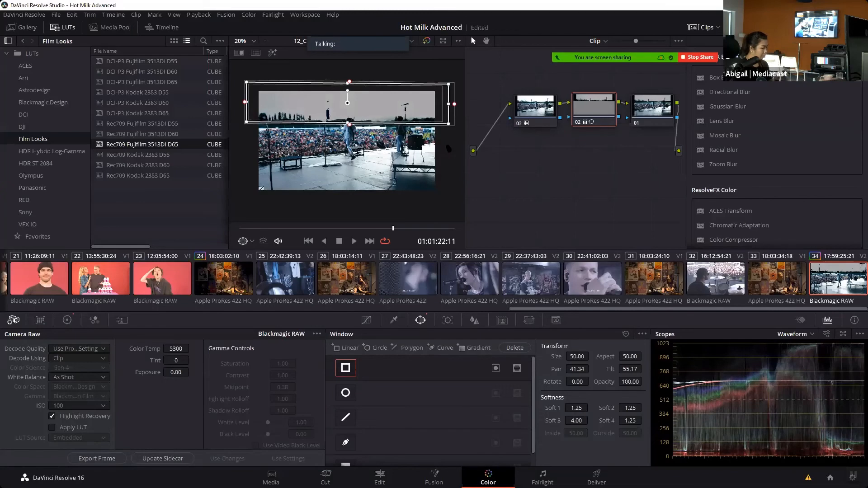
- Undo all the window changes on node 02, including the rectangular window itself
key(ctrl+z)
key(ctrl+z)
key(ctrl+z)
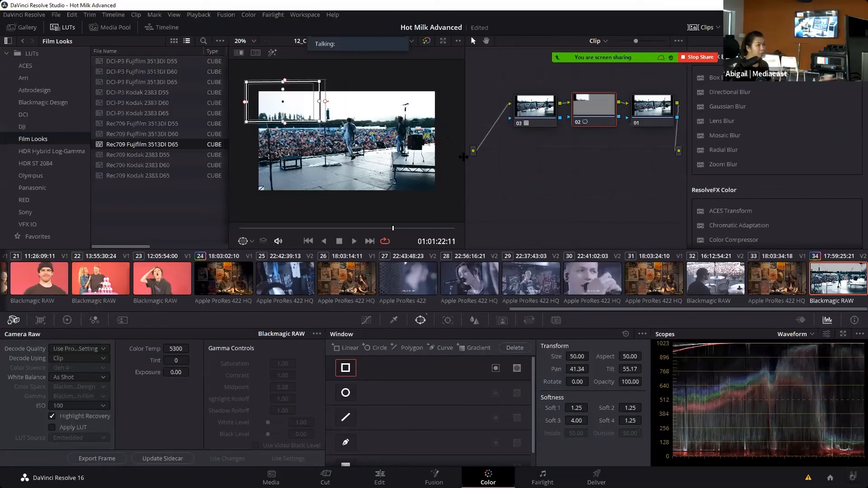
key(ctrl+z)
key(ctrl+z)
key(ctrl+z)
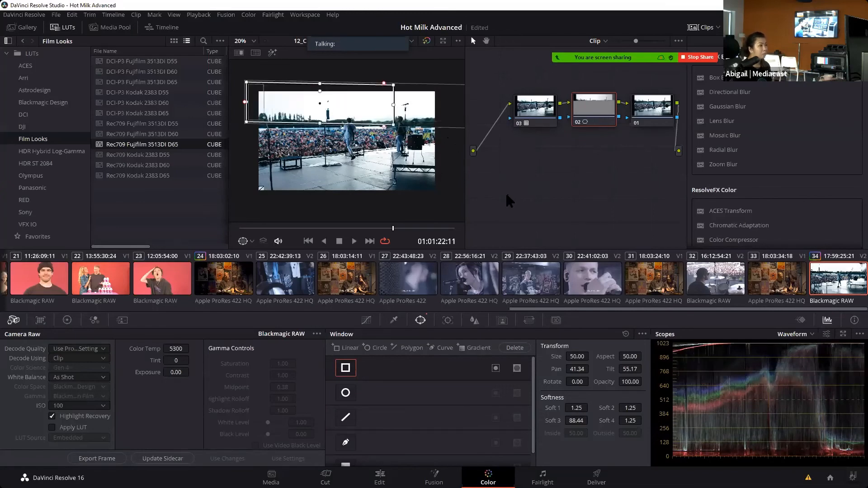
key(ctrl+z)
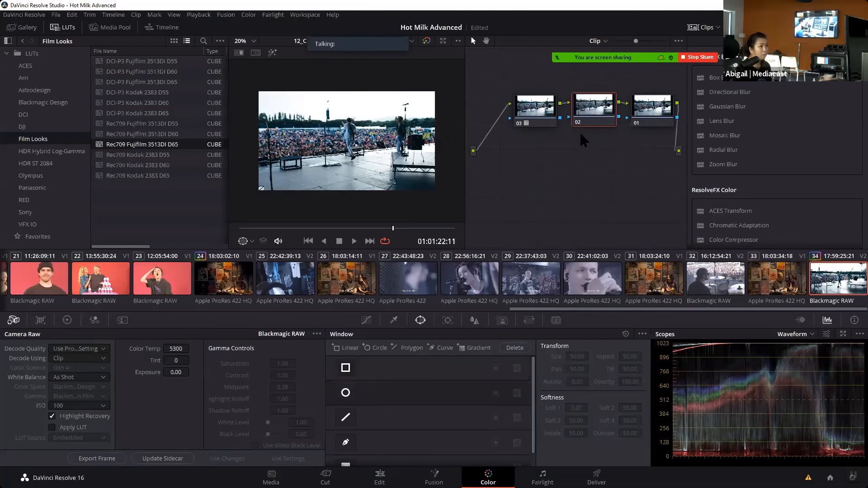
- Reset all grades and nodes on clip 34
drag(638, 131, 542, 114)
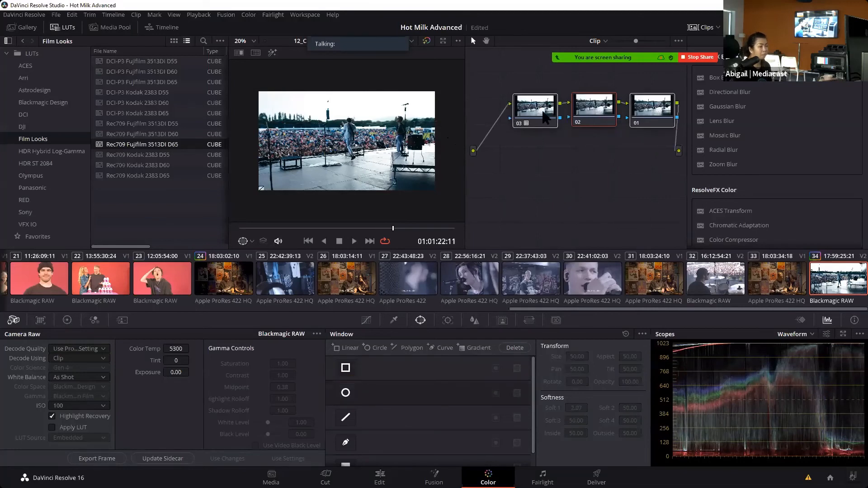
click(581, 168)
drag(654, 138, 530, 107)
right_click(533, 113)
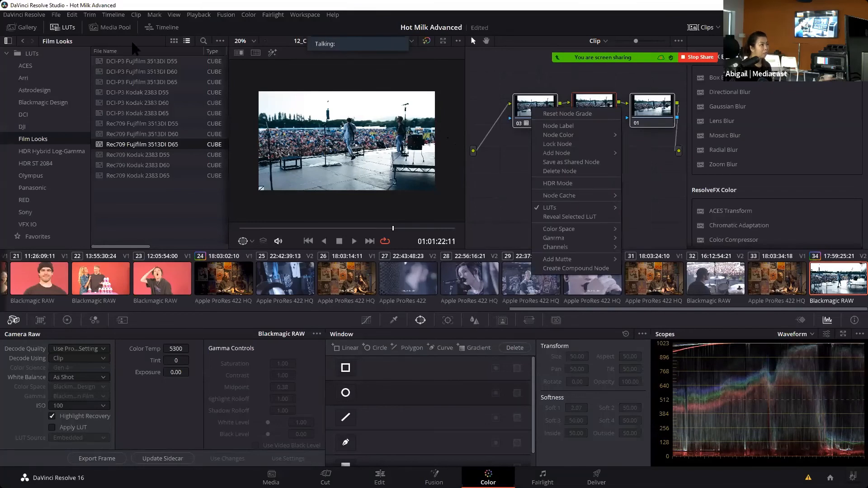
click(248, 15)
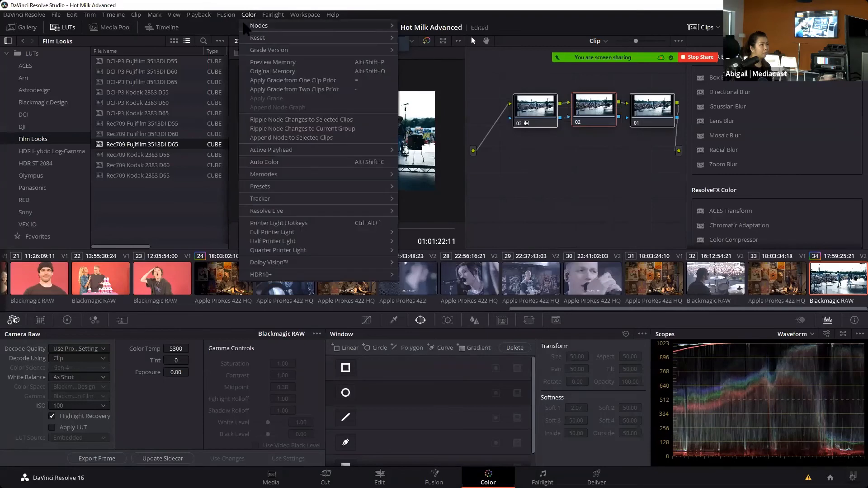
mouse_move(330, 38)
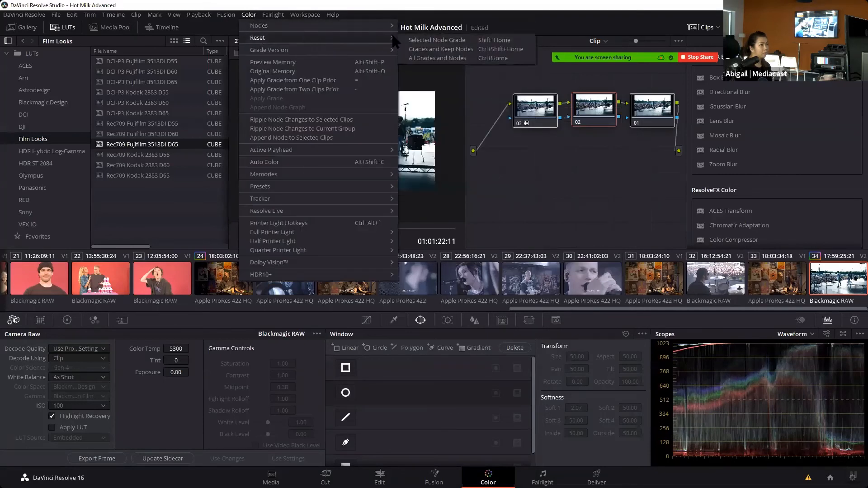
click(437, 58)
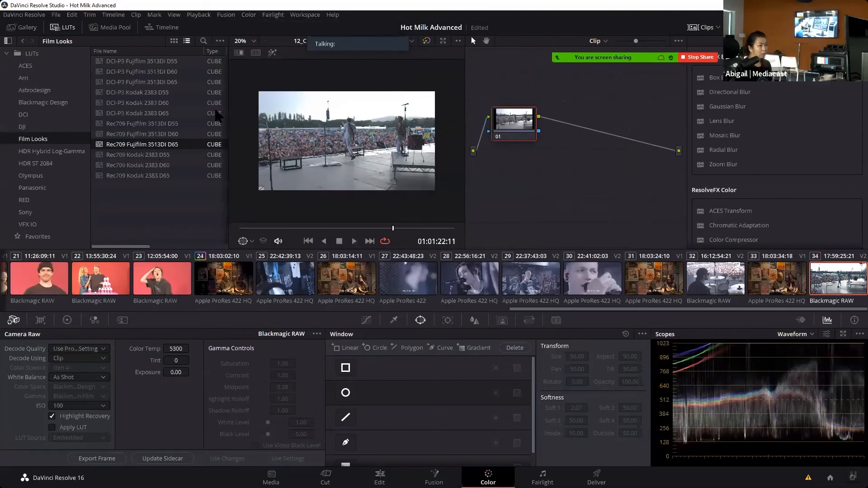
- Move node 01 toward the middle of the graph, give it the Rec709 Fujifilm 3513DI D65 LUT, and add a serial node before it
drag(500, 130, 597, 136)
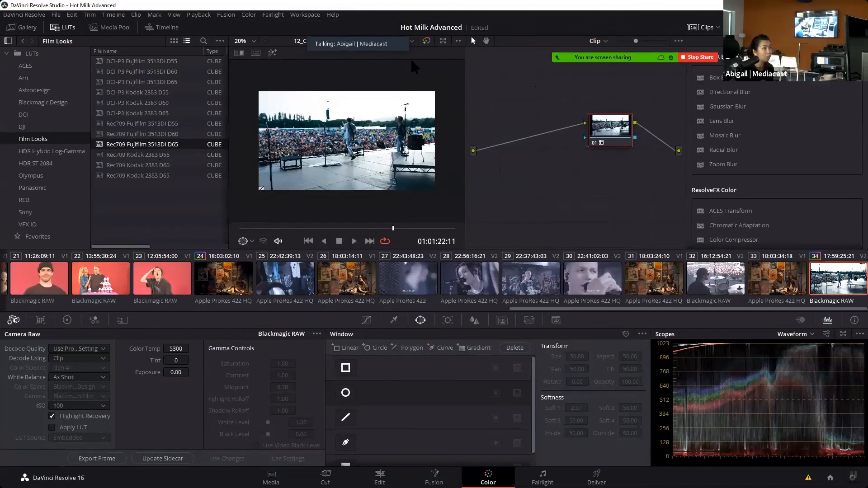
click(248, 14)
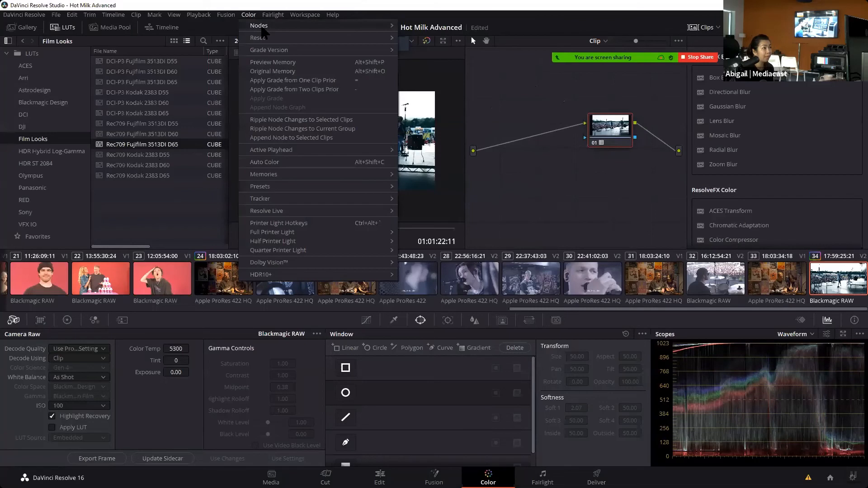
mouse_move(267, 26)
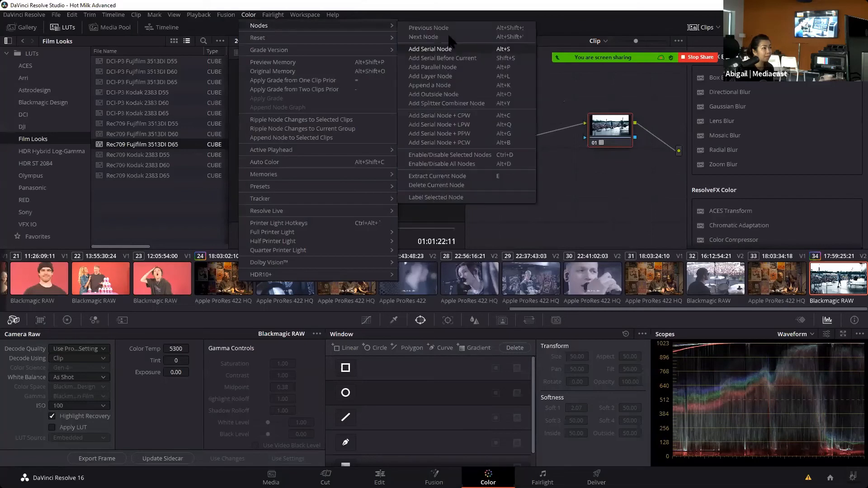
click(446, 63)
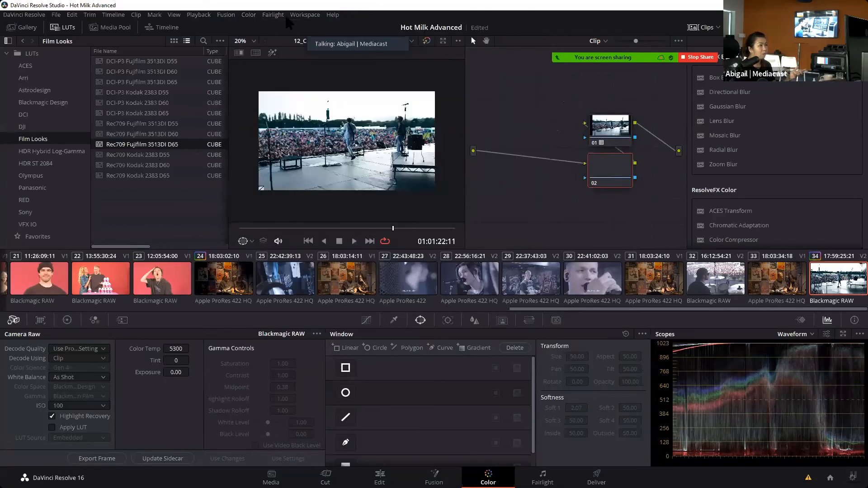
- Add another serial node before node 02 and arrange nodes 03, 02 and 01 in one row between the graph's input and output
click(248, 15)
mouse_move(348, 26)
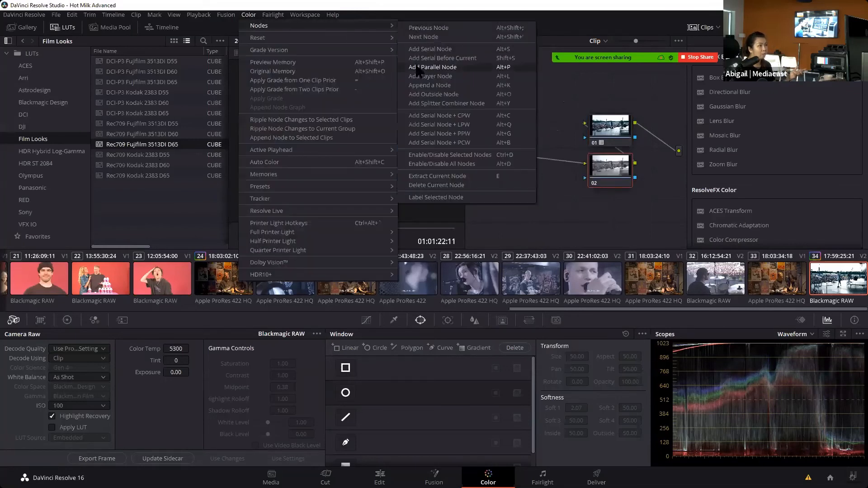
click(446, 56)
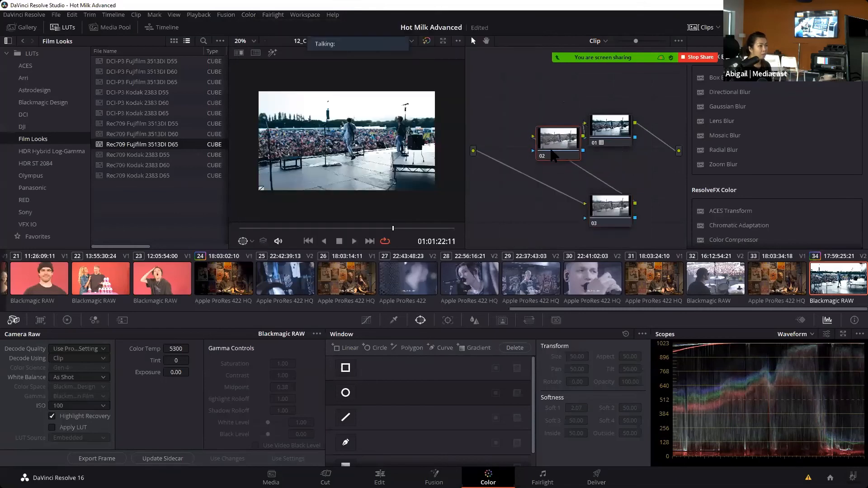
drag(585, 167, 547, 90)
drag(594, 210, 497, 123)
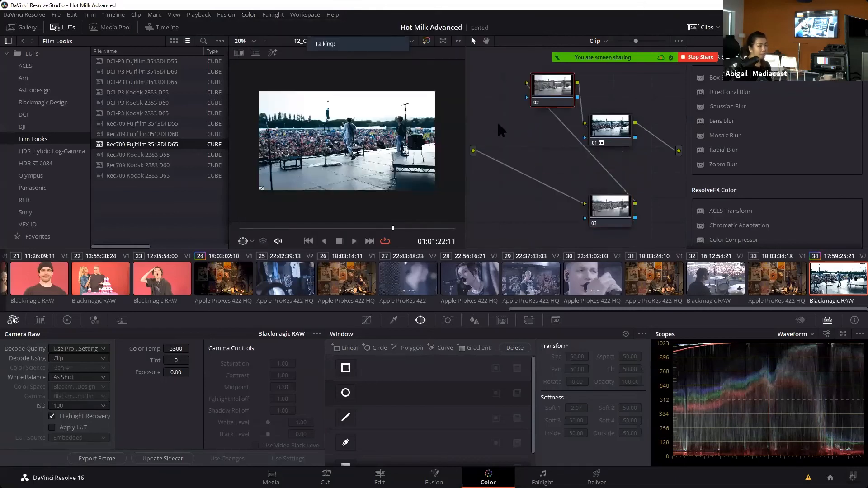
drag(615, 134, 639, 133)
drag(571, 105, 590, 135)
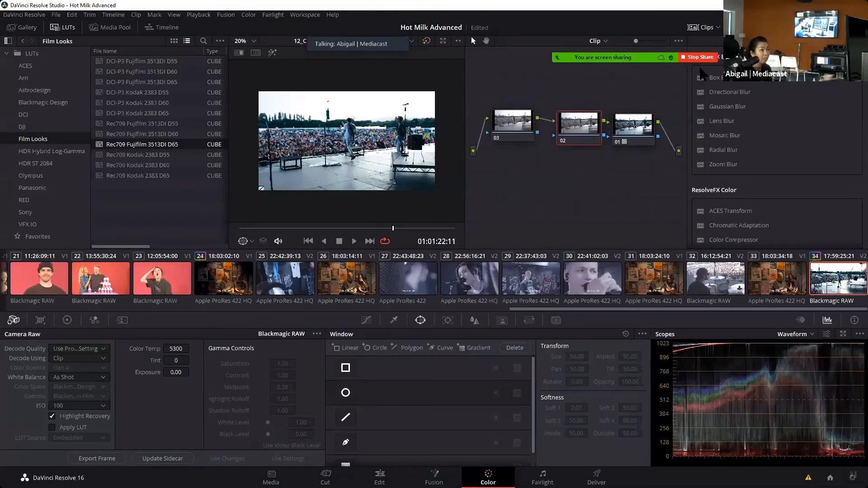
drag(578, 136, 569, 127)
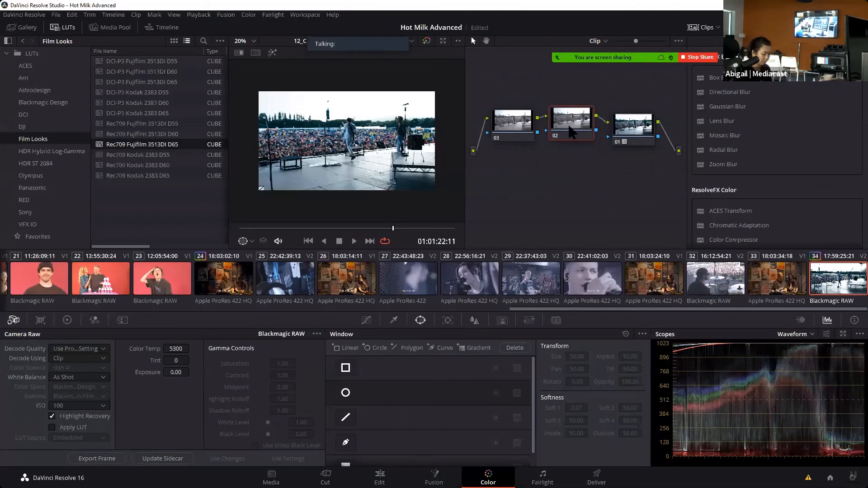
- Select node 03 and lower clip 34's Camera Raw exposure to -0.86
click(510, 131)
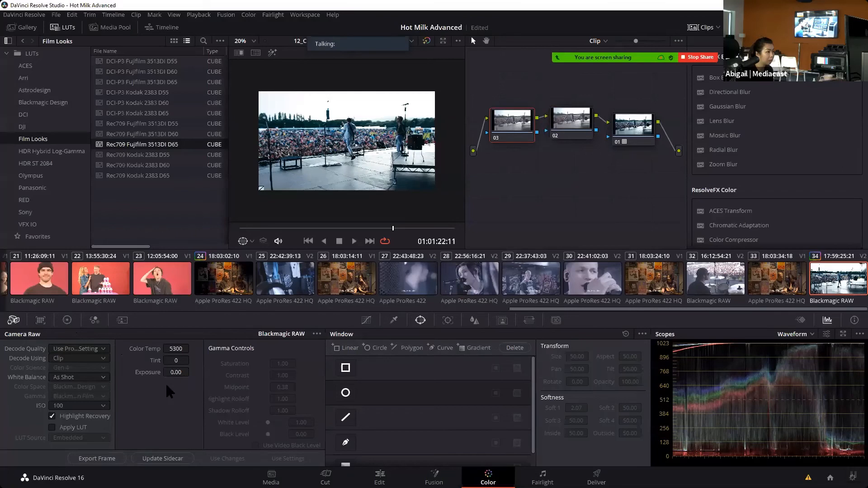
drag(176, 372, 135, 372)
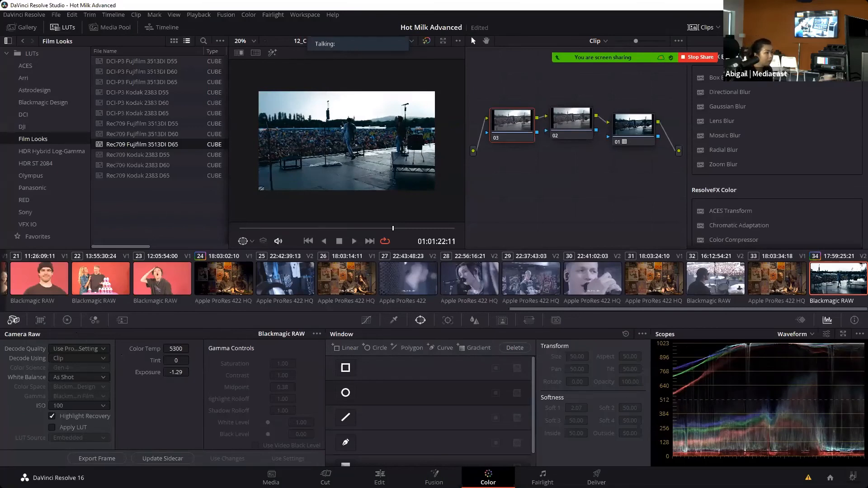
drag(175, 372, 194, 372)
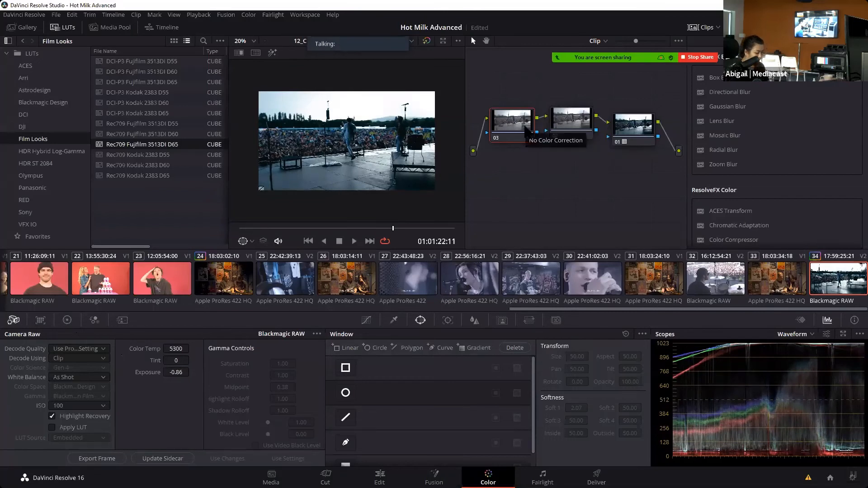
- Add a parallel node to node 02
click(577, 130)
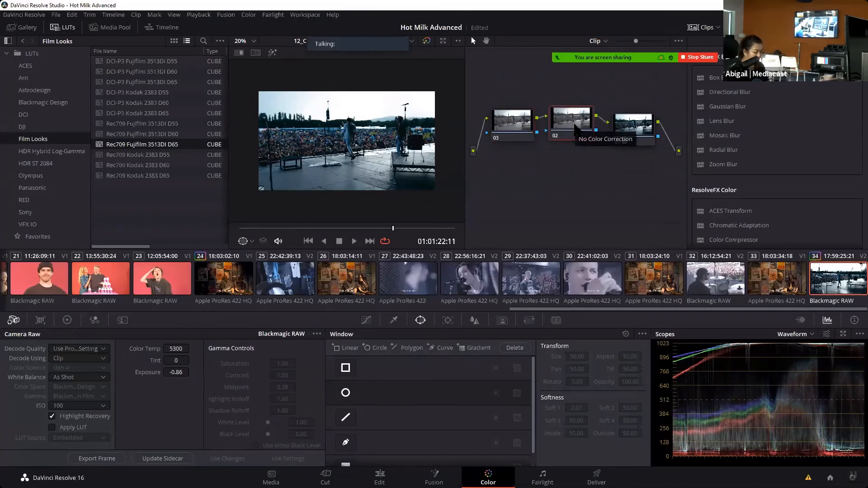
right_click(576, 128)
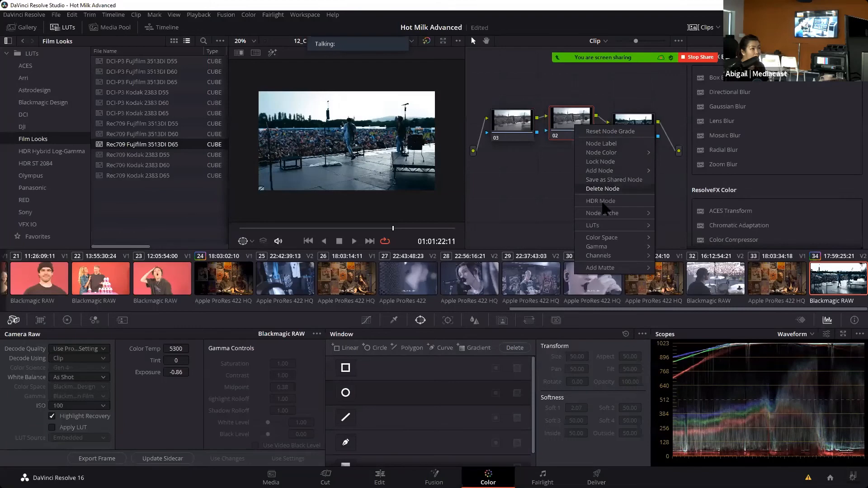
mouse_move(605, 171)
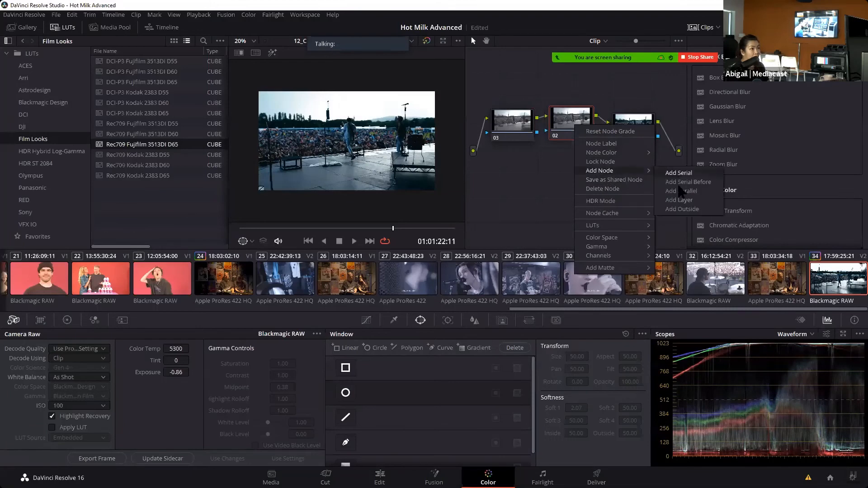
mouse_move(641, 175)
click(678, 197)
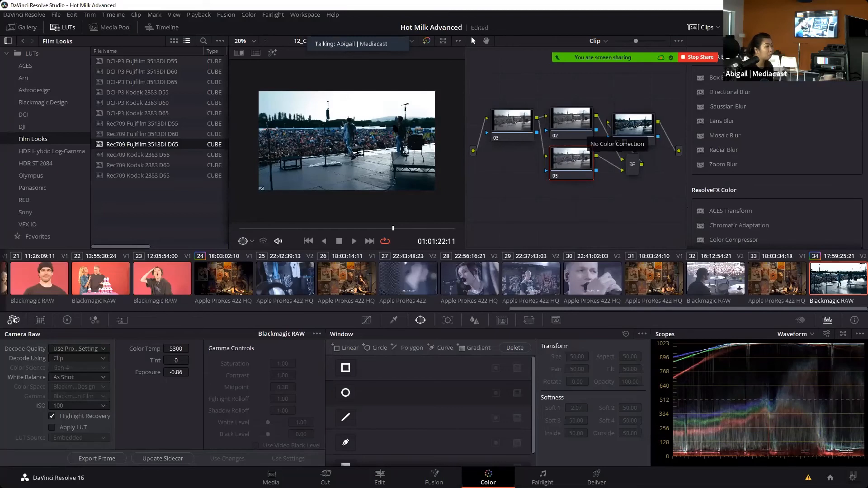
- On the parallel node, darken the sky inside a full-width rectangular window with its lower edge softened to about 3.06
click(345, 368)
drag(347, 141, 452, 105)
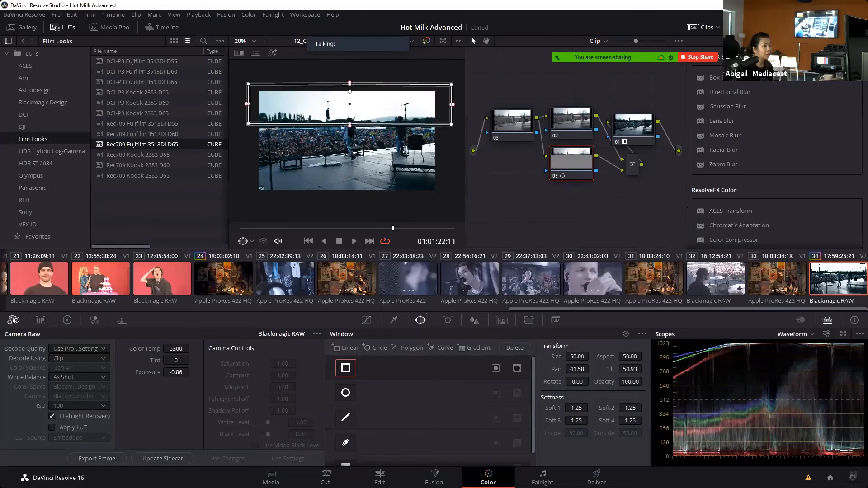
drag(350, 124, 350, 129)
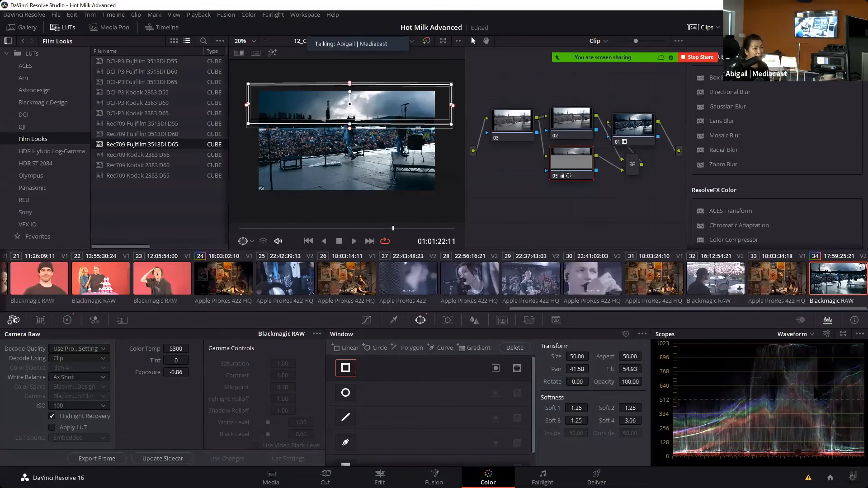
scroll(812, 382, down, 2)
scroll(813, 383, up, 8)
scroll(813, 384, down, 5)
scroll(814, 385, down, 2)
scroll(814, 386, up, 2)
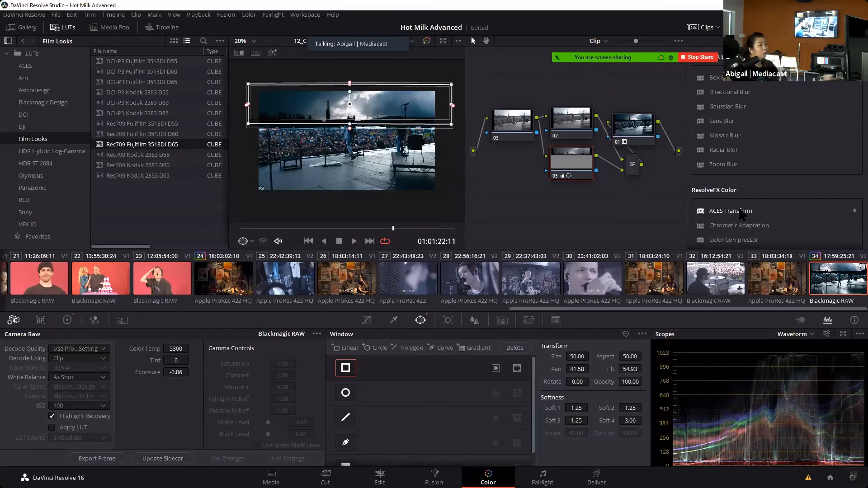
- Move node 01 toward the output and place the parallel mixer between it and the two parallel nodes
drag(639, 130, 664, 131)
drag(633, 166, 612, 140)
click(650, 136)
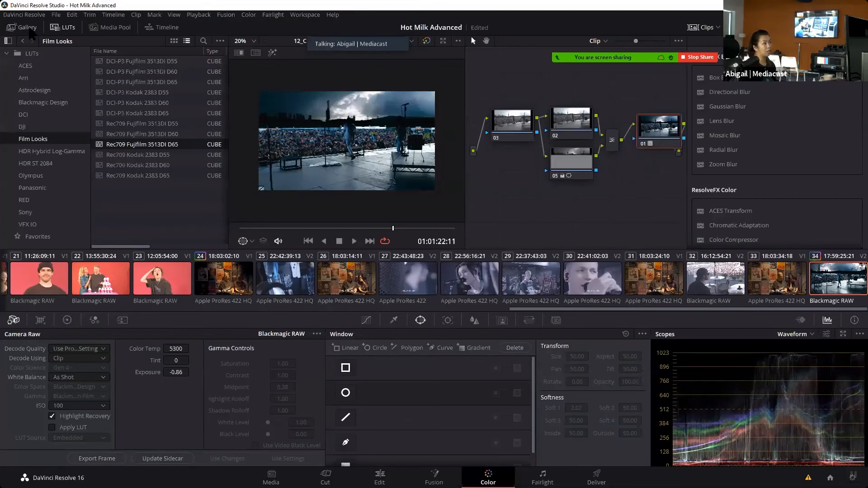
- Show the stills gallery in place of the LUT browser and hide the OpenFX library to widen the node graph
click(28, 28)
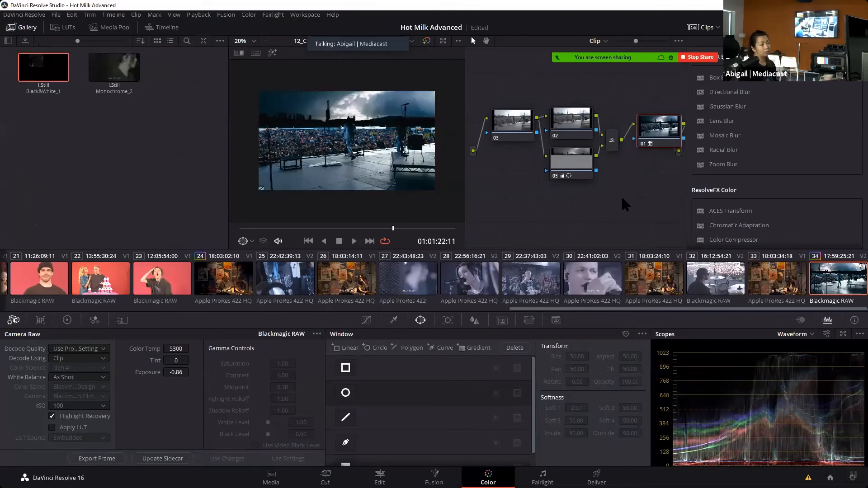
click(791, 27)
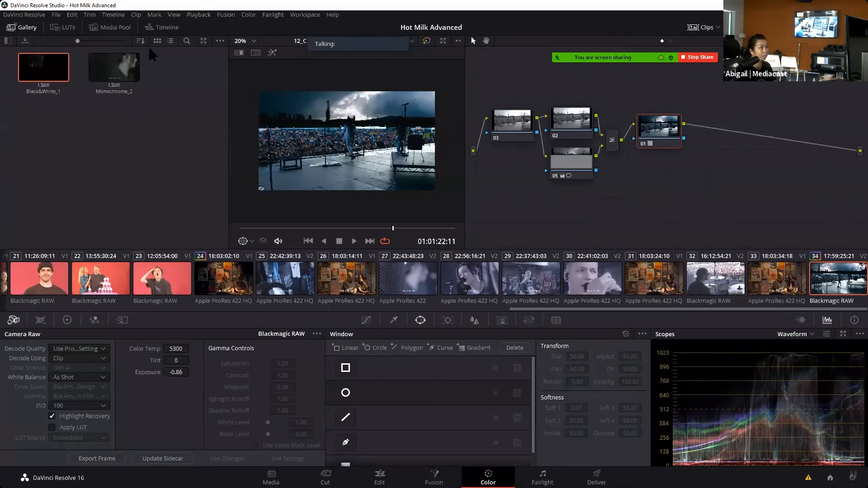
- Switch to the Edit page and open the 15_Audio Mixing timeline
click(379, 477)
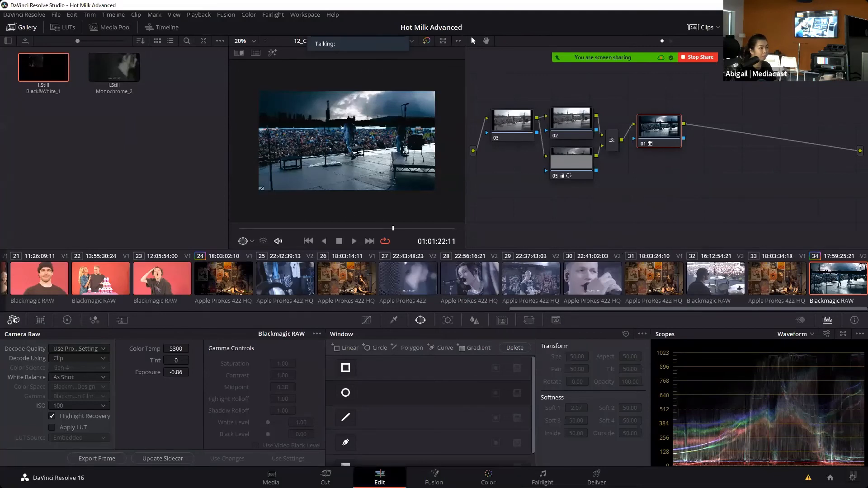
click(698, 41)
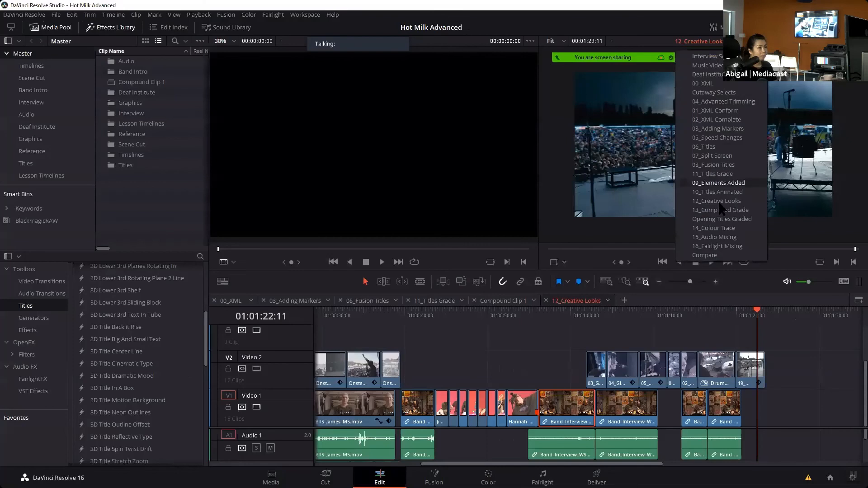
click(709, 269)
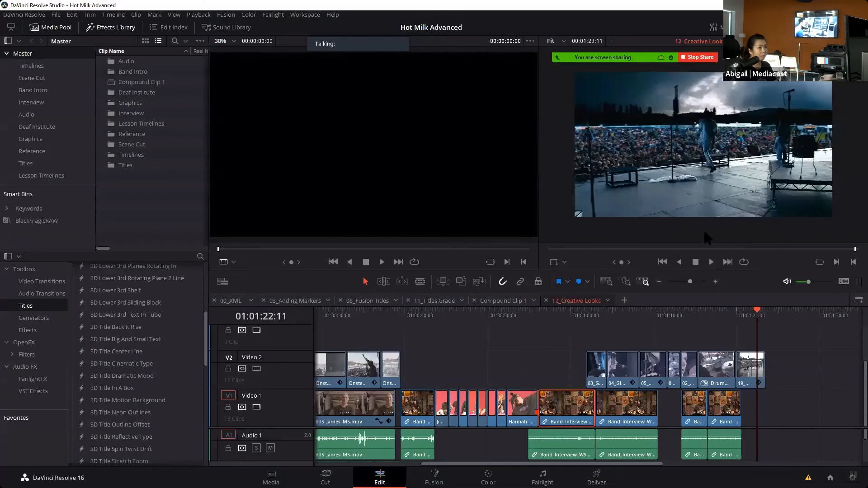
click(699, 41)
click(726, 237)
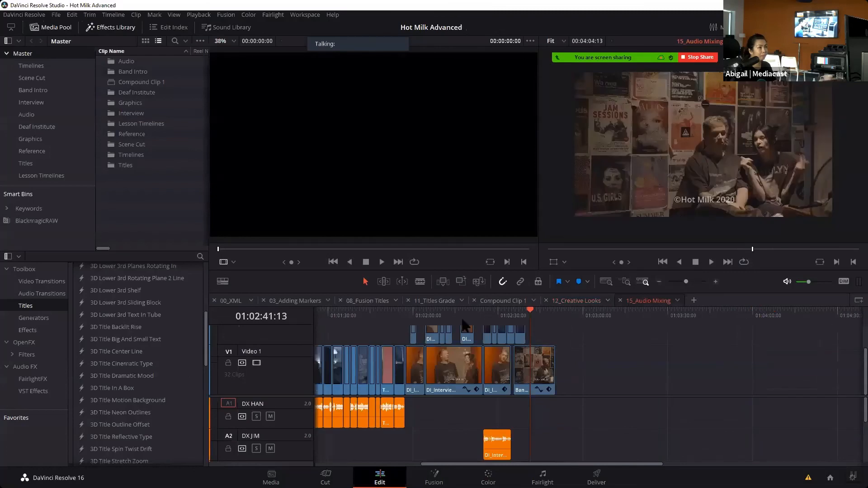
- Play the opening of the 15_Audio Mixing timeline from its start and skim through the later sections to about 01:02:16:19
drag(529, 319, 316, 316)
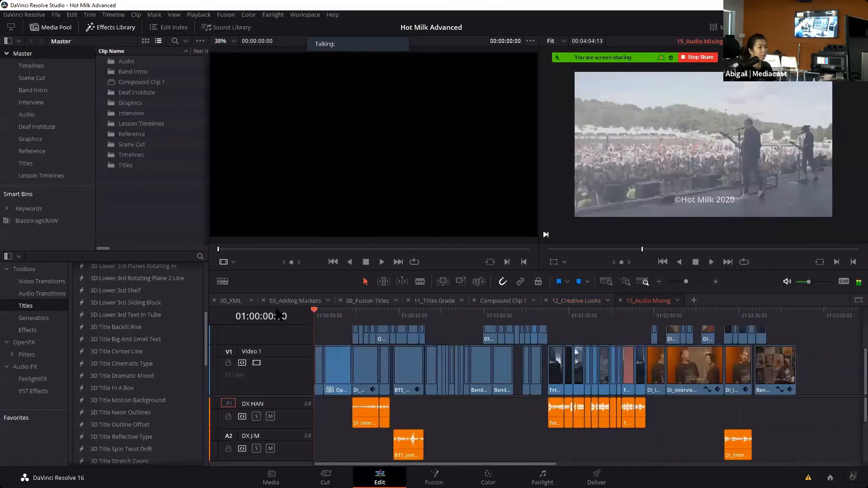
key(space)
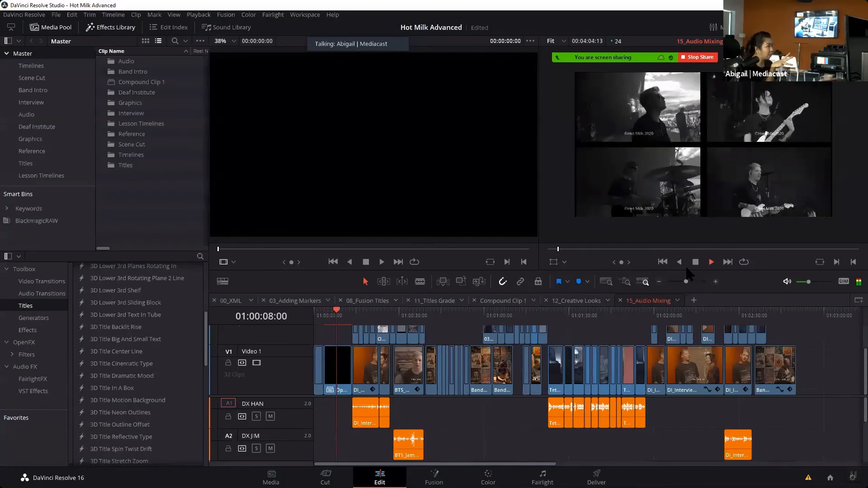
key(space)
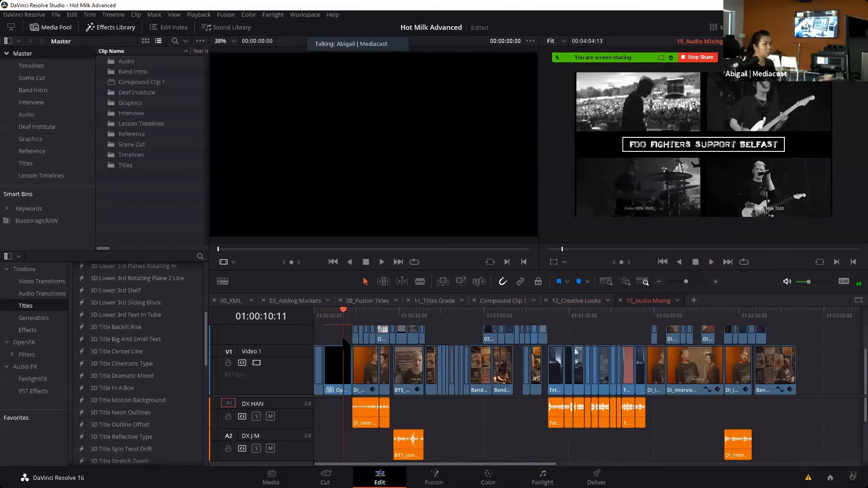
drag(345, 316, 412, 326)
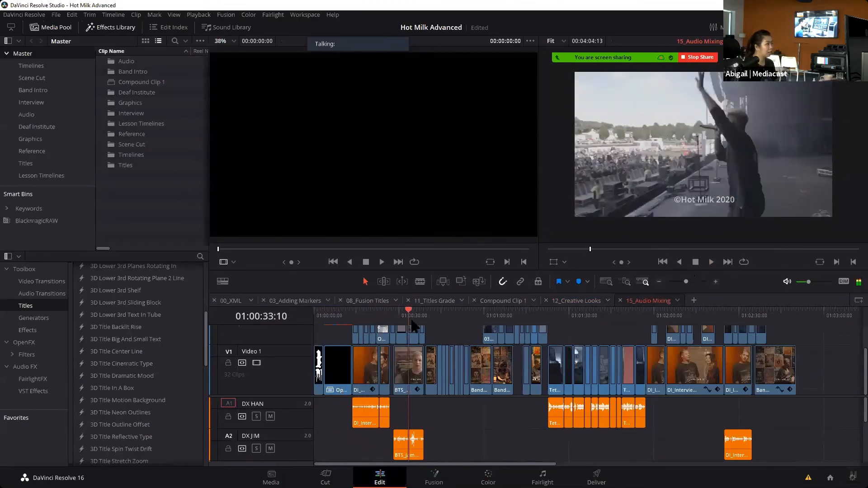
click(610, 315)
drag(611, 312, 700, 323)
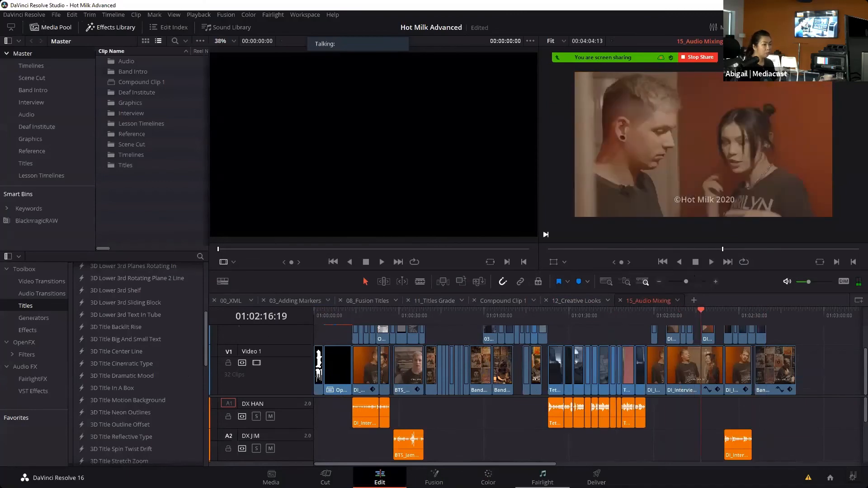
- Switch to the Fairlight page and mute the FX and BED tracks, leaving DX BOTH unmuted
click(542, 478)
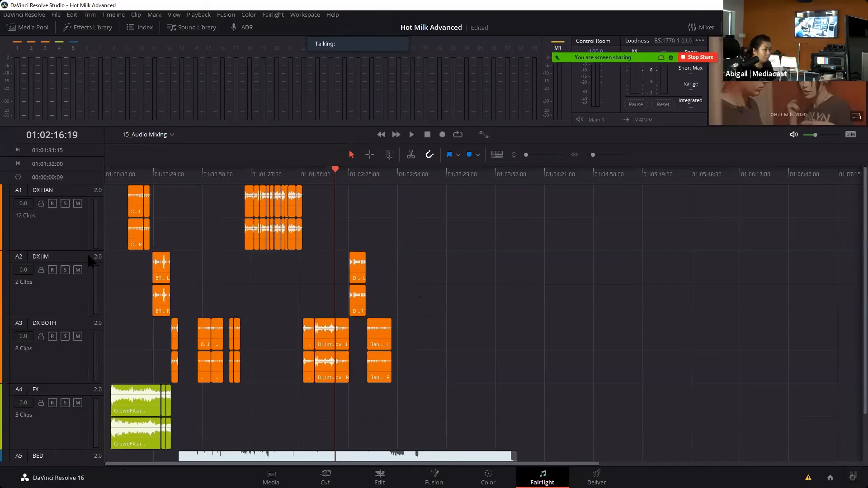
click(78, 403)
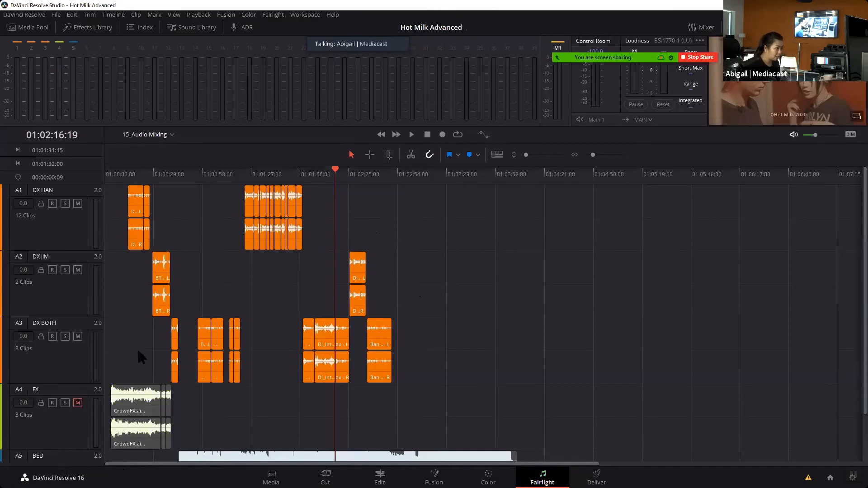
scroll(82, 404, down, 2)
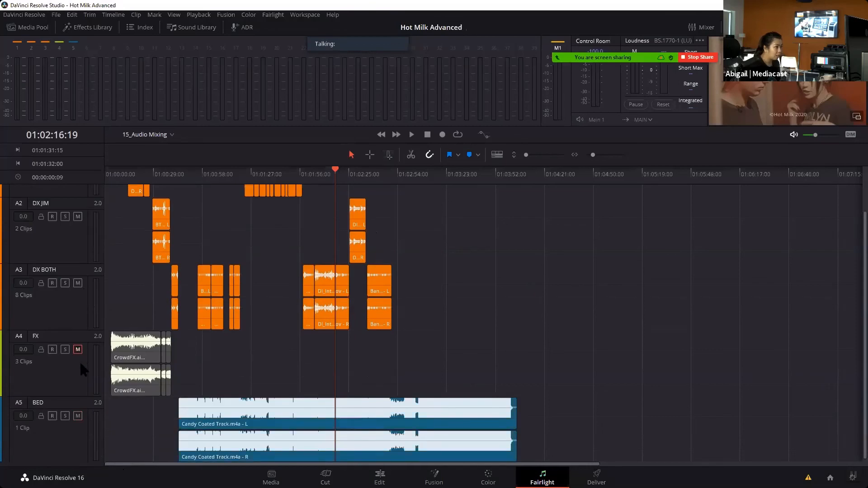
click(78, 416)
click(77, 283)
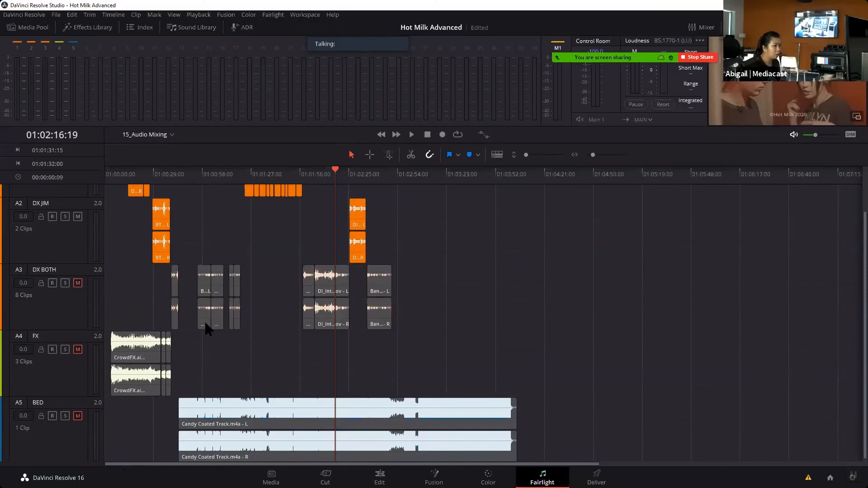
scroll(203, 325, up, 2)
click(77, 337)
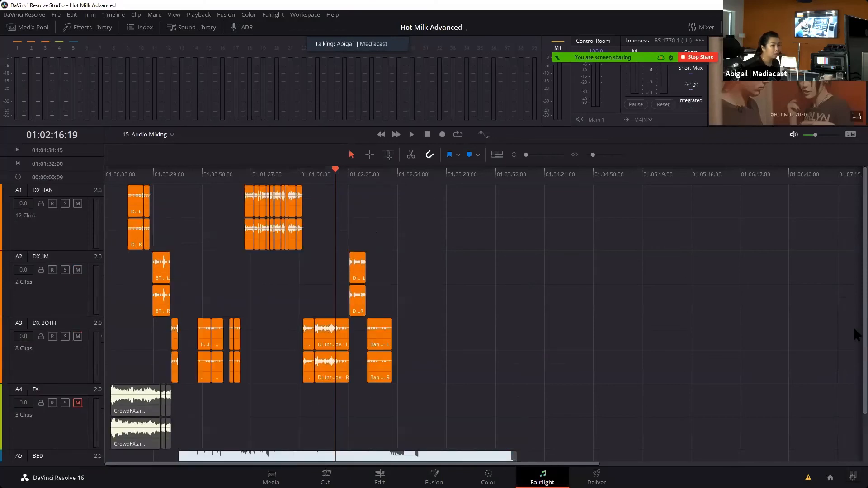
- Zoom in on the audio timeline, shrink the track heights until all five tracks fit, and bring the later clips into view
drag(592, 154, 594, 154)
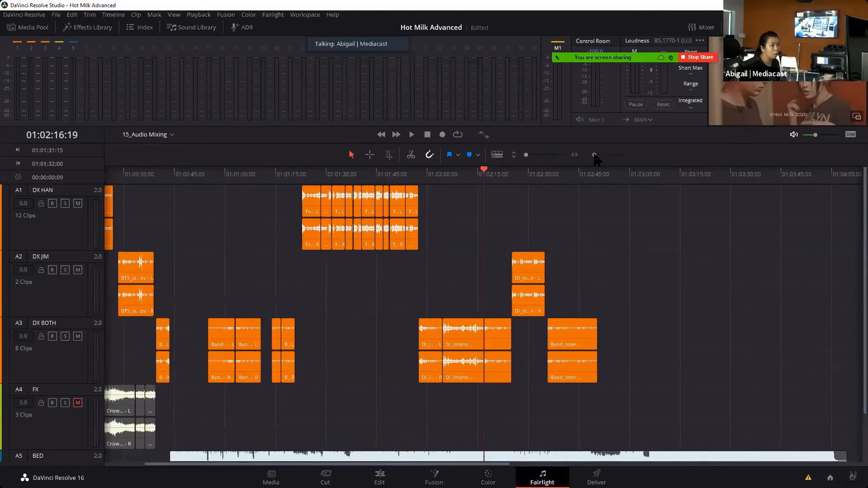
drag(527, 155, 527, 154)
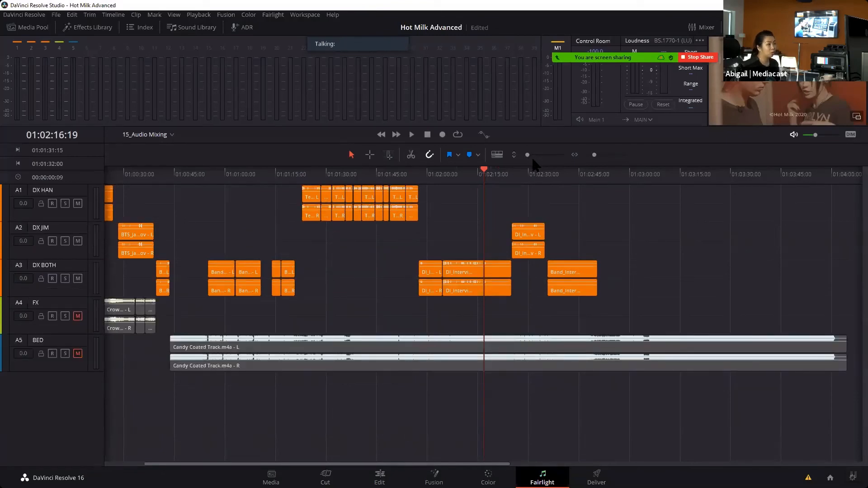
drag(259, 463, 372, 464)
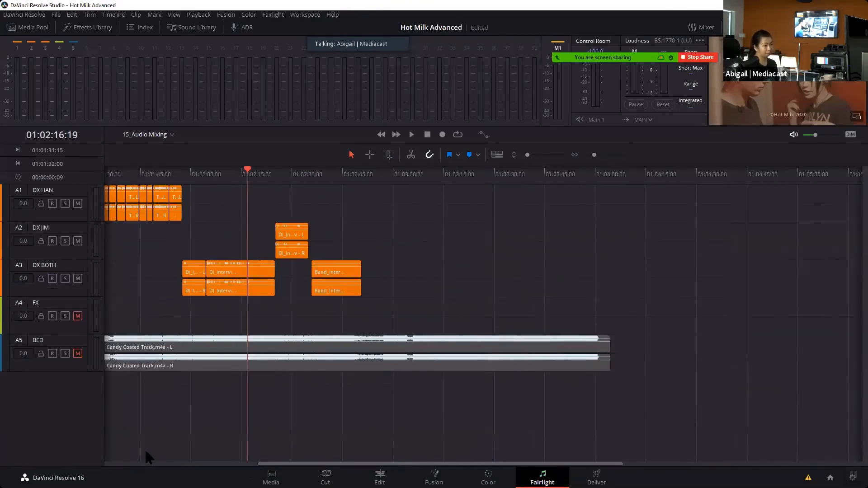
- Change the track type of the three dialogue tracks DX HAN, DX JIM and DX BOTH to mono
drag(269, 465, 104, 465)
right_click(64, 212)
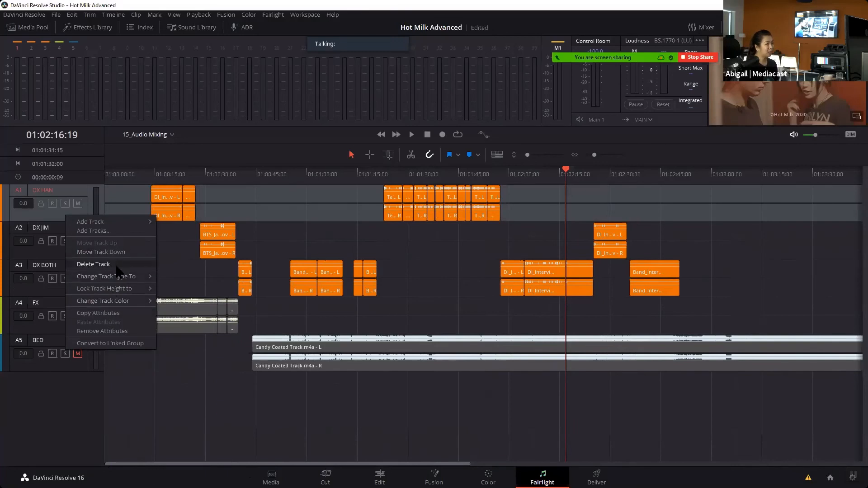
mouse_move(119, 277)
click(168, 278)
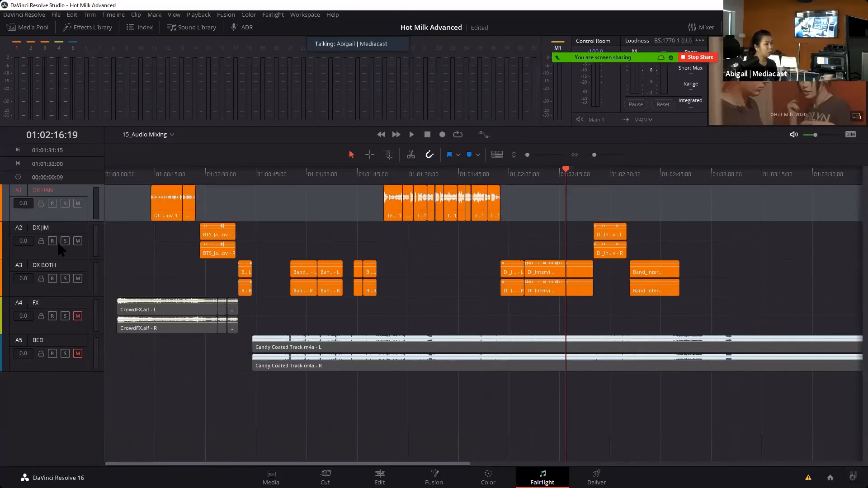
right_click(74, 233)
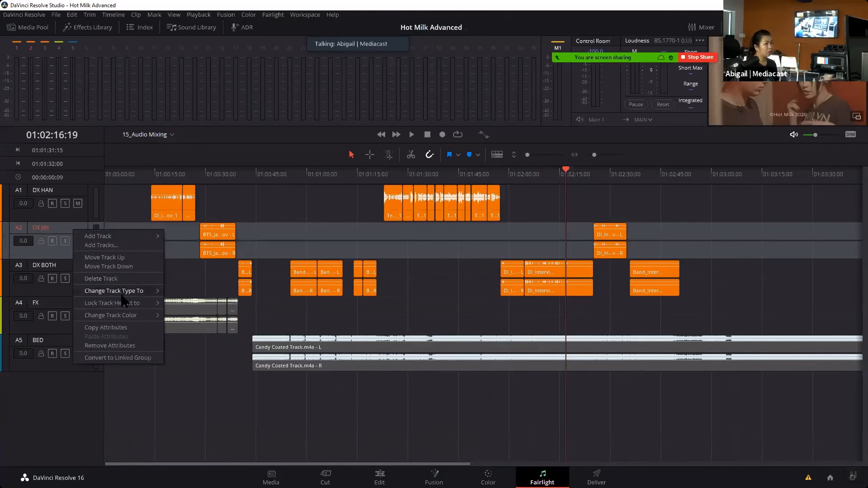
mouse_move(125, 304)
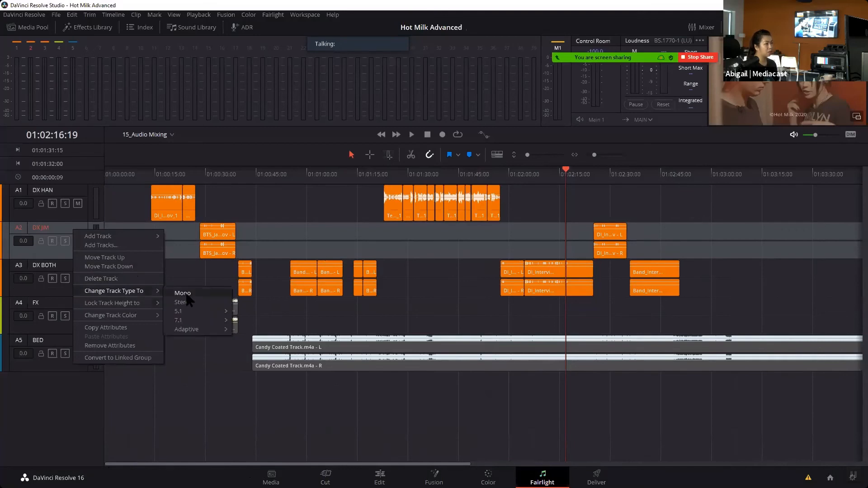
click(183, 293)
right_click(72, 287)
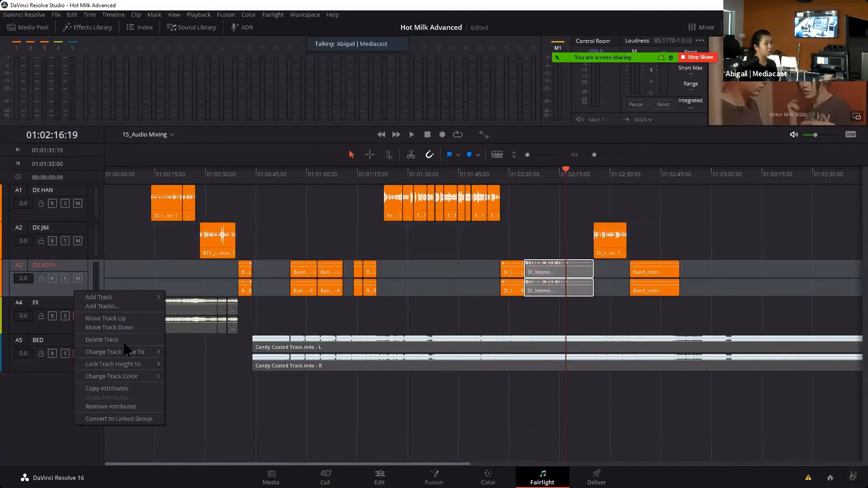
mouse_move(128, 351)
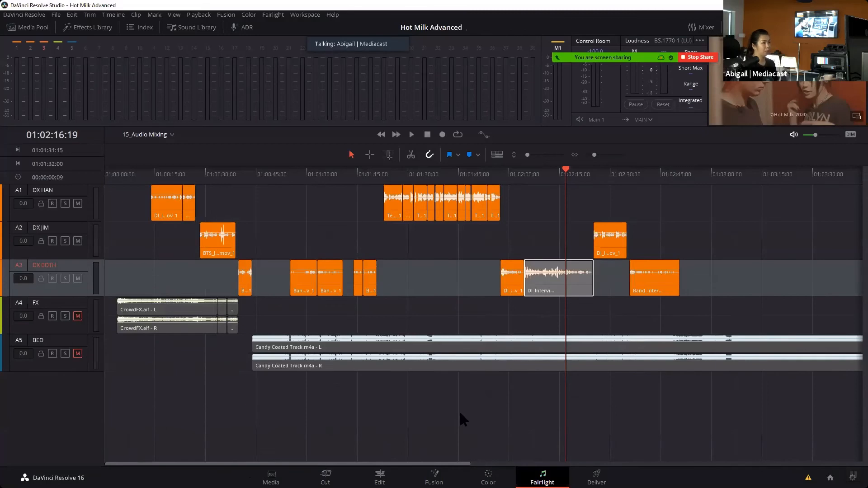
- Play the mono dialogue from 01:00:06:19 to about 01:00:19:15, raising the monitoring volume slightly during playback
drag(566, 170, 229, 169)
click(127, 170)
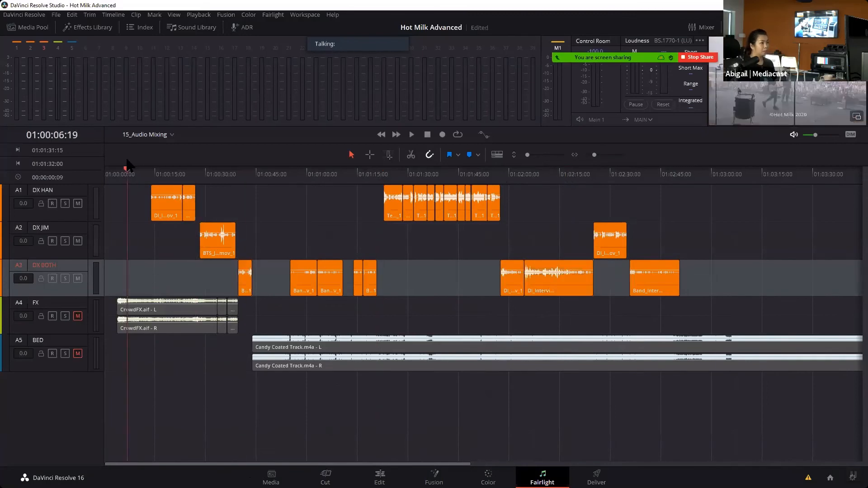
key(space)
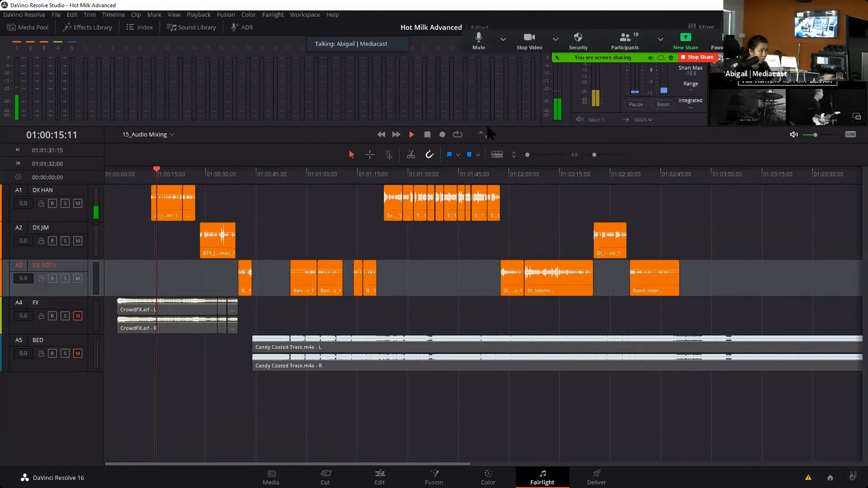
drag(815, 135, 819, 135)
key(space)
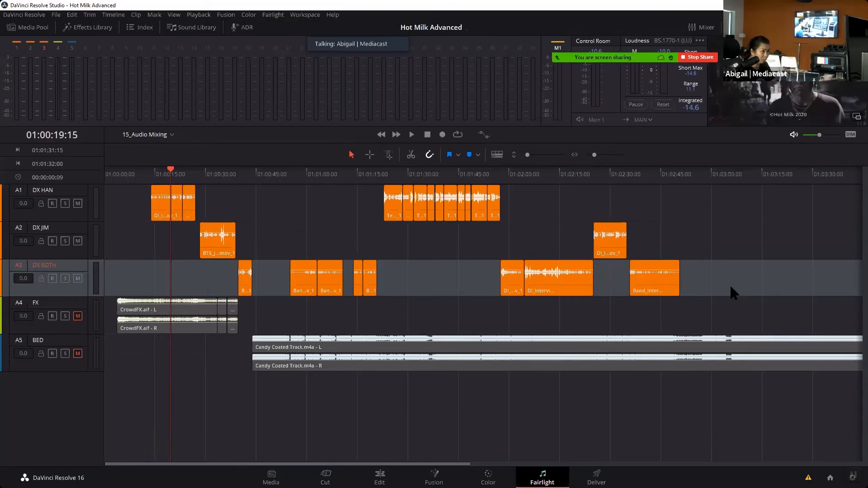
click(517, 268)
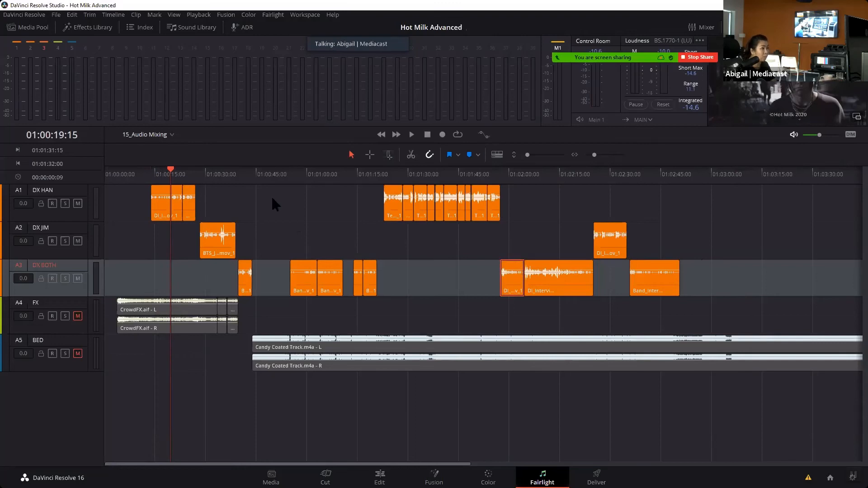
click(78, 204)
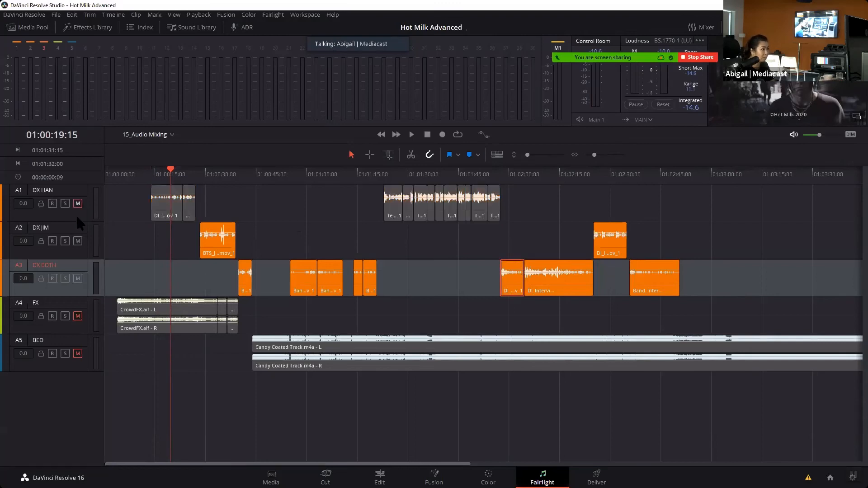
click(78, 204)
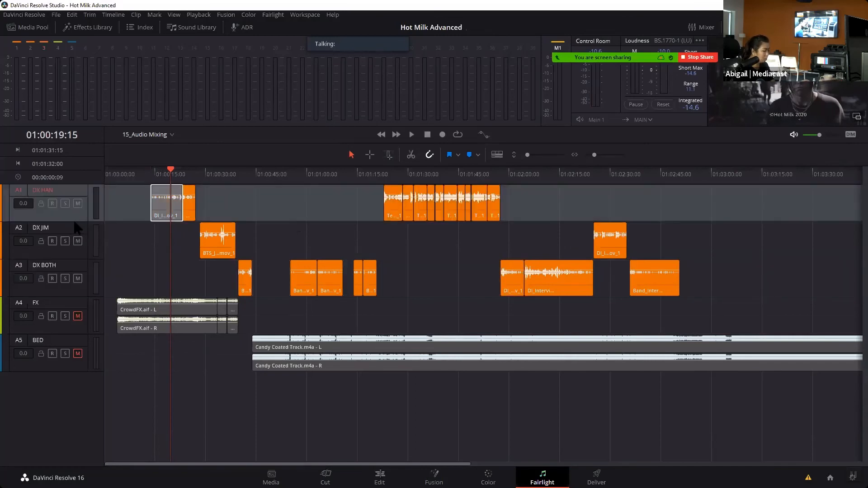
click(77, 249)
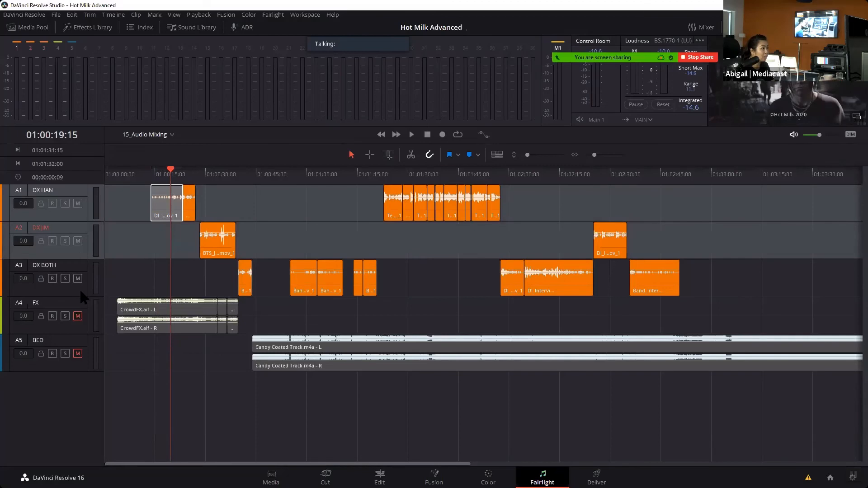
click(79, 289)
right_click(120, 251)
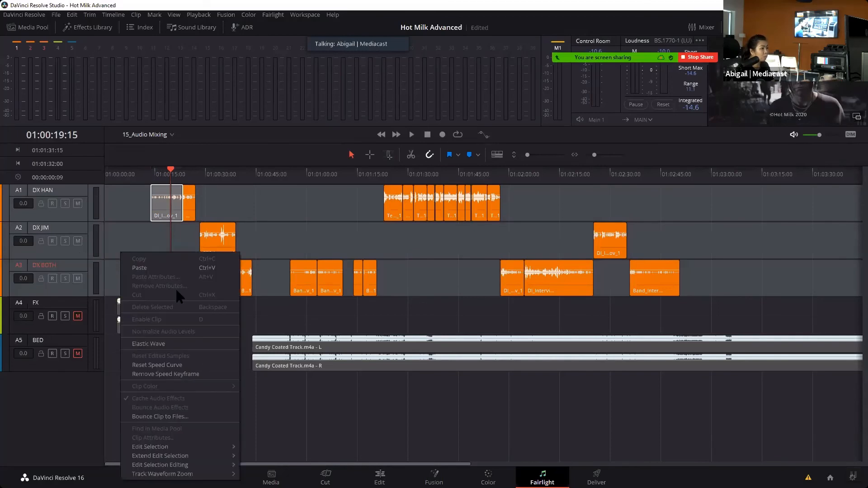
click(257, 254)
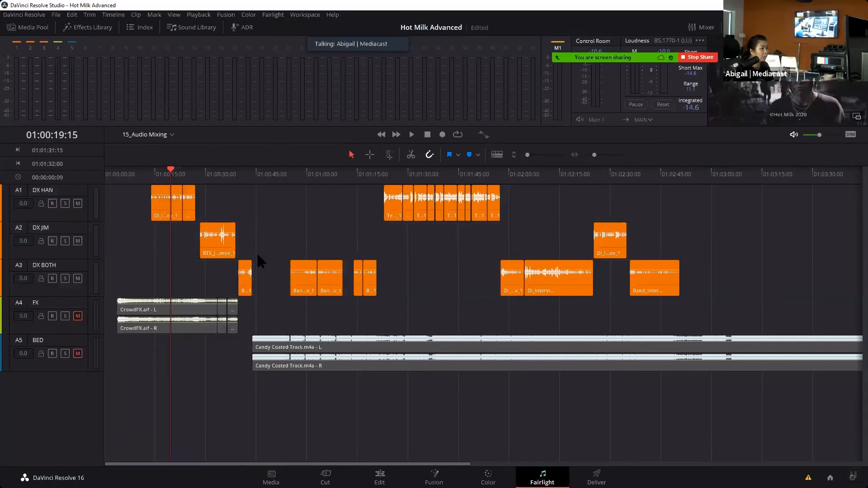
click(92, 205)
right_click(90, 208)
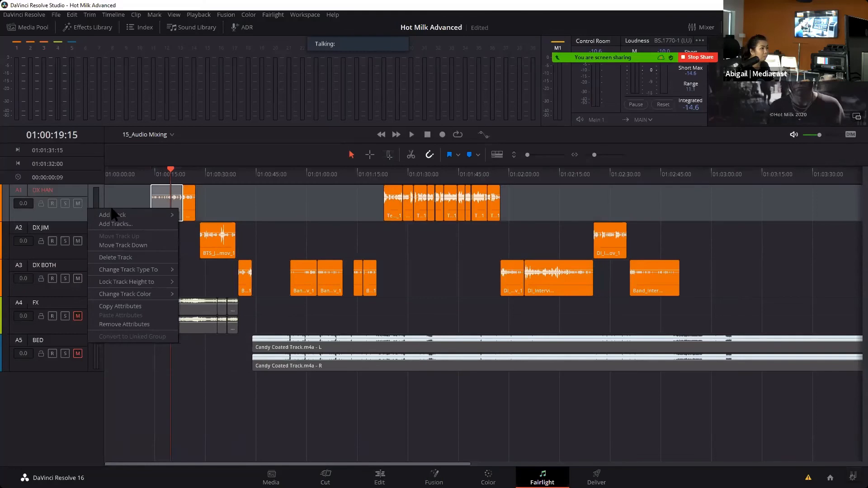
click(413, 302)
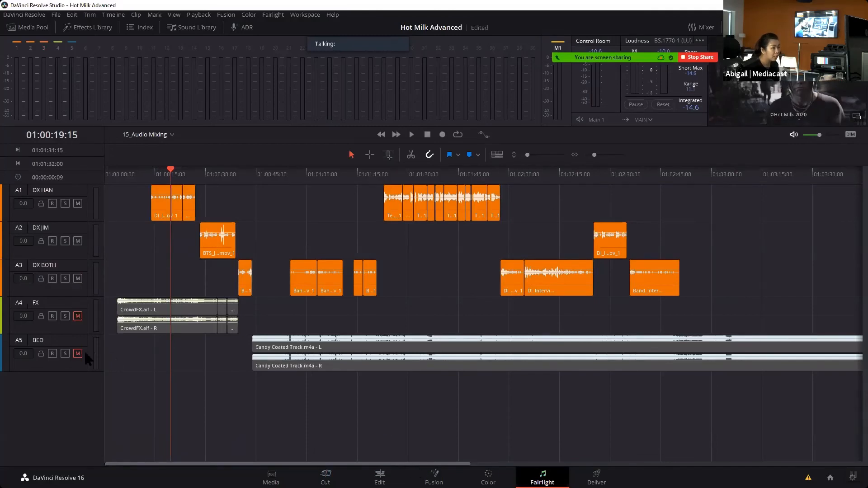
- Switch to the Edit page and reduce the timeline's audio tracks to the minimum track height
click(392, 474)
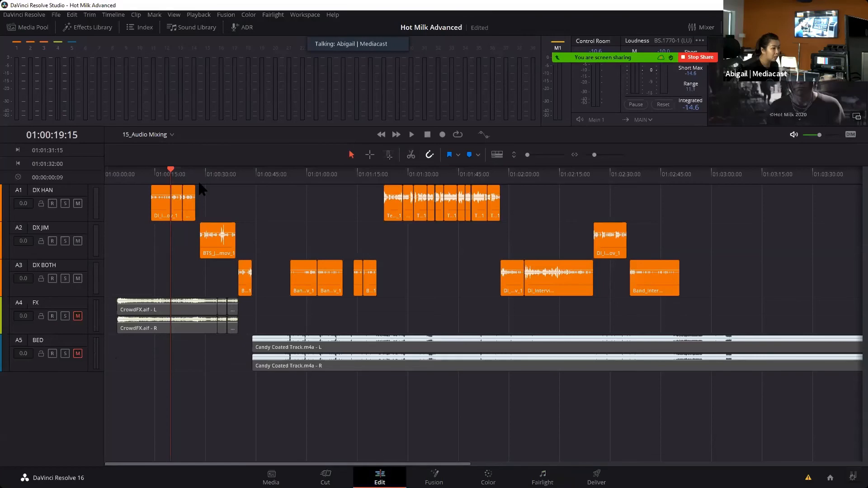
scroll(279, 394, down, 3)
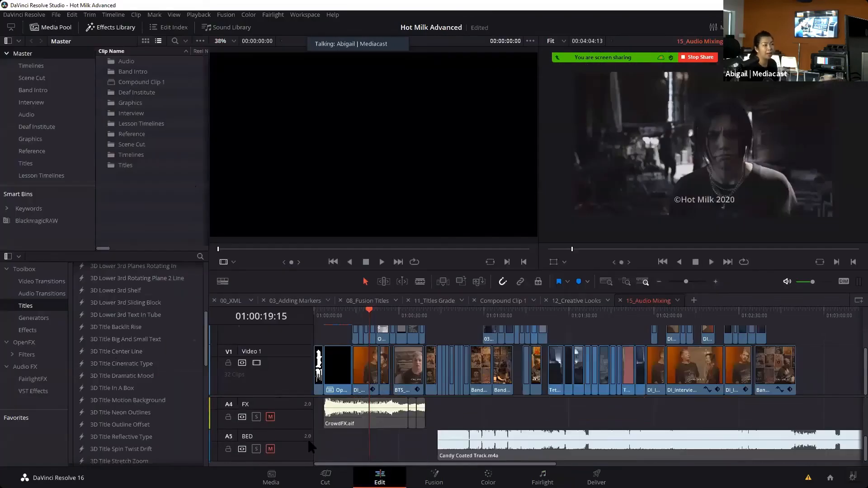
scroll(308, 423, up, 3)
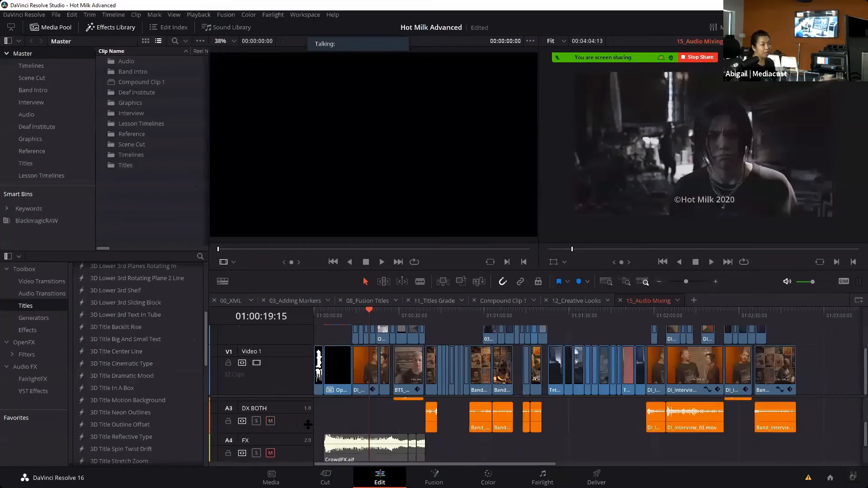
scroll(307, 424, down, 2)
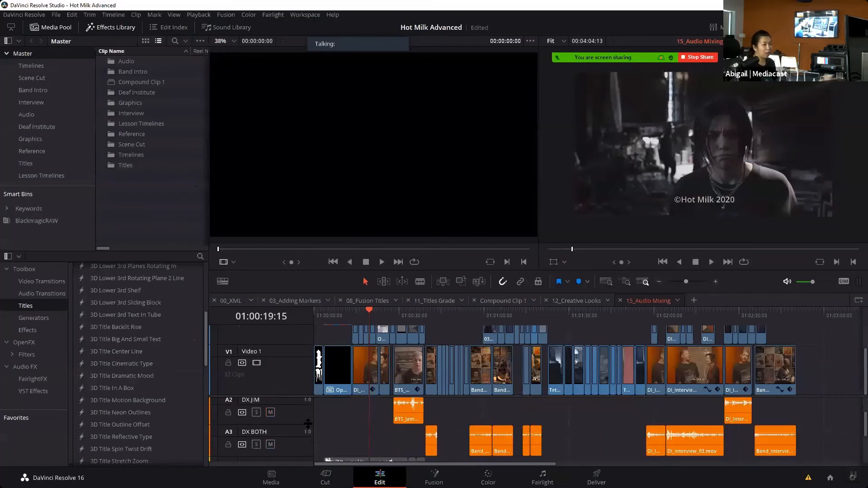
drag(688, 282, 683, 283)
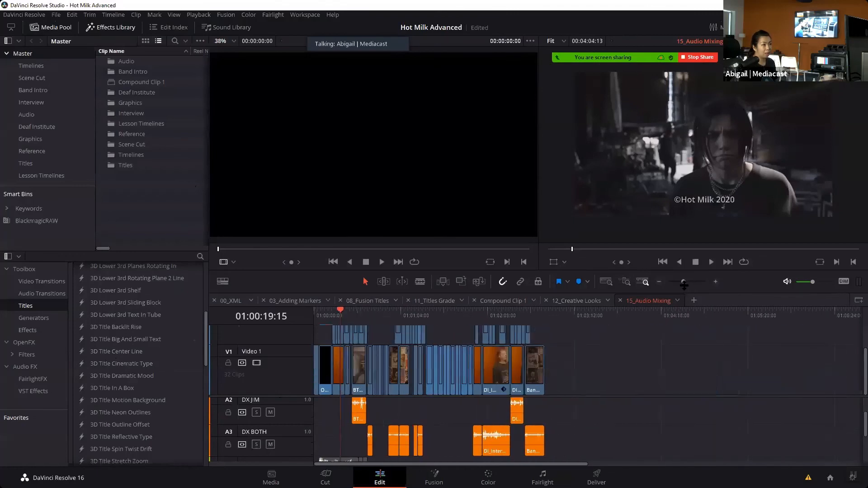
click(222, 281)
drag(237, 416, 202, 429)
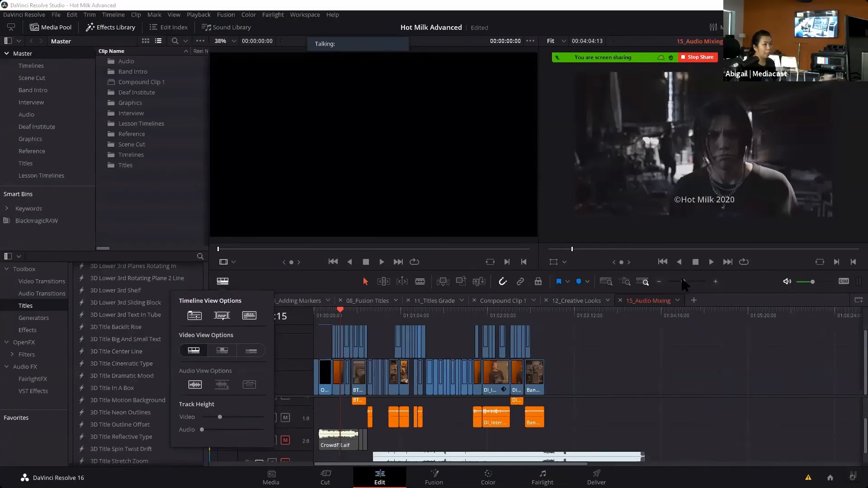
- Normalize all clips on dialogue tracks A1 to A3 to -6.0 dBFS using Sample Peak Program with independent levels, and play back a few seconds
drag(684, 282, 682, 282)
scroll(856, 437, up, 2)
drag(525, 456, 332, 409)
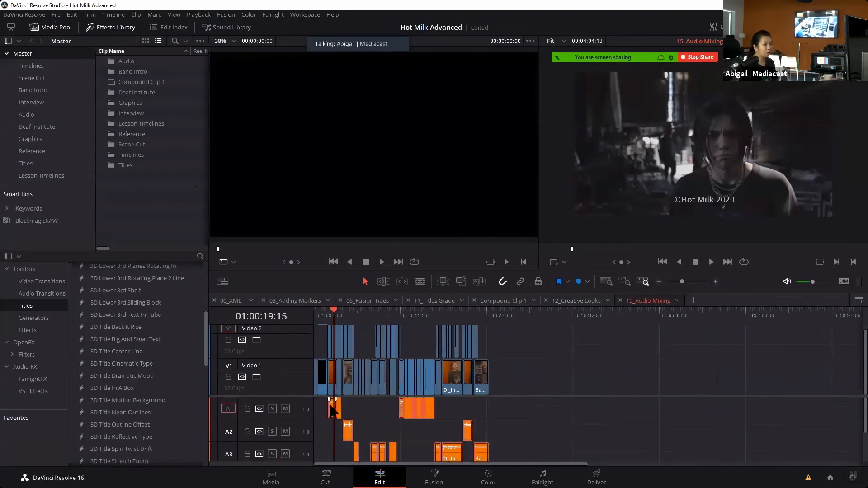
right_click(337, 411)
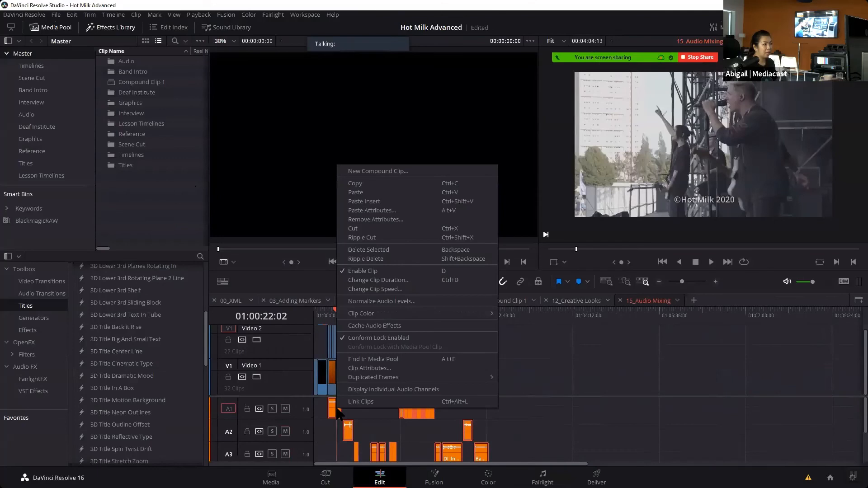
click(397, 302)
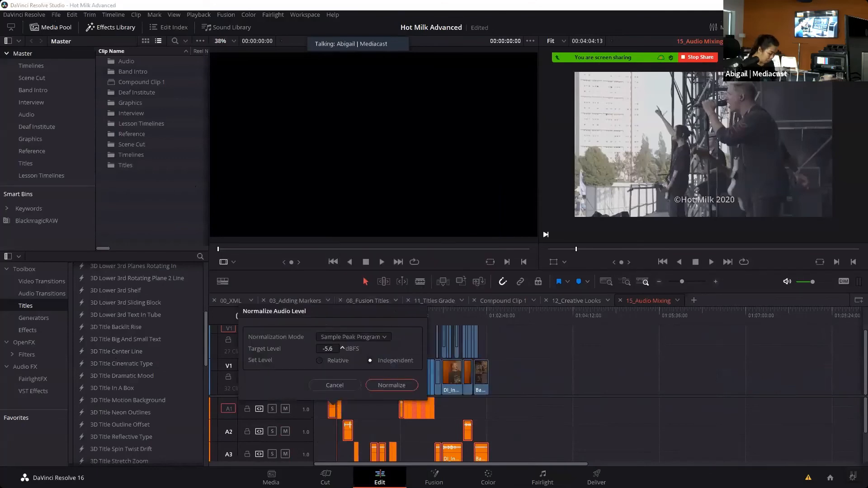
drag(342, 348, 342, 349)
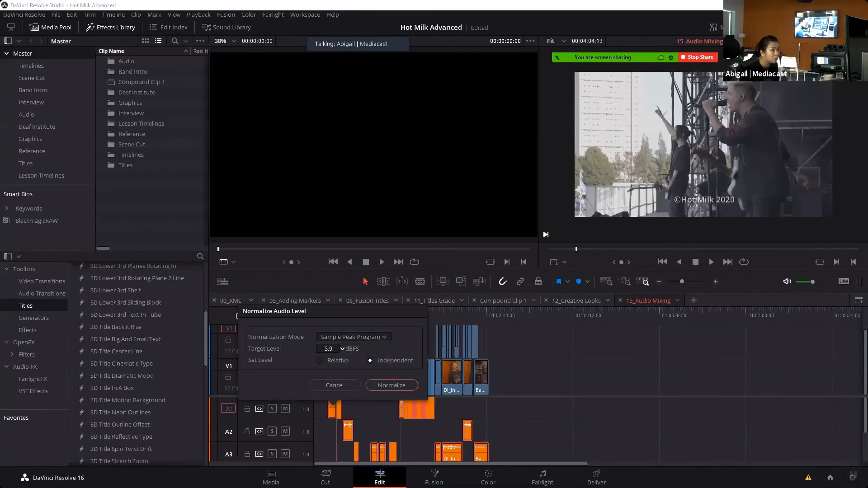
drag(342, 348, 342, 348)
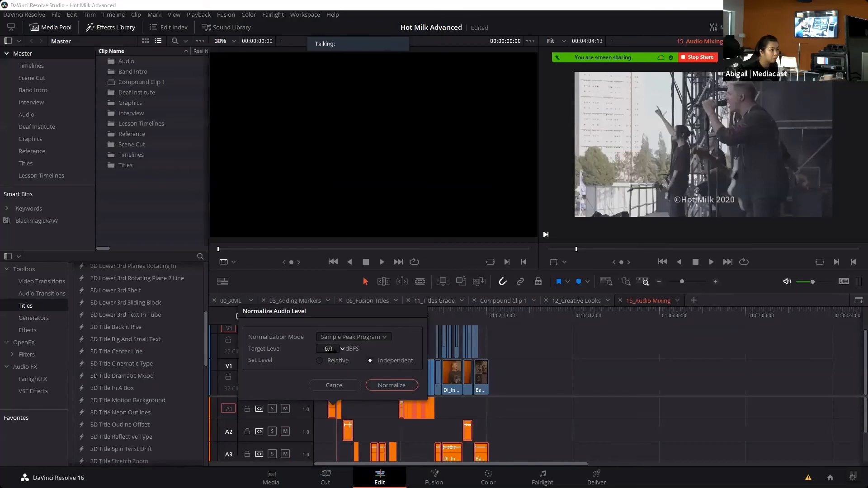
click(387, 385)
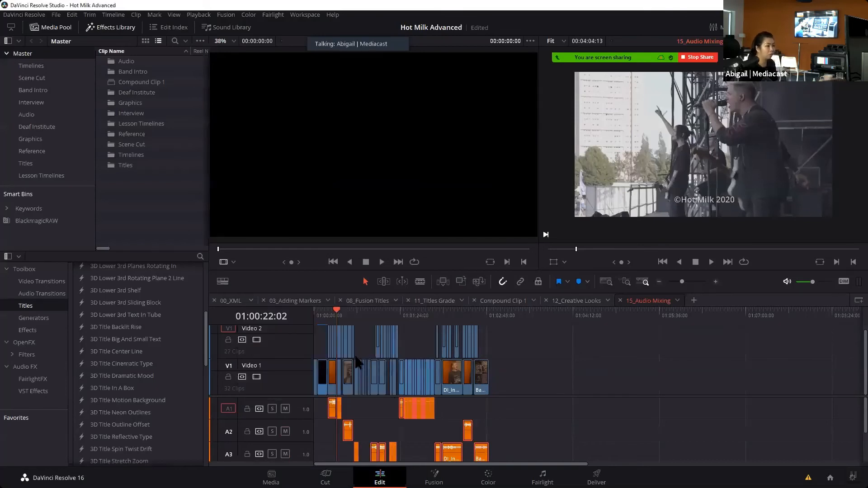
key(space)
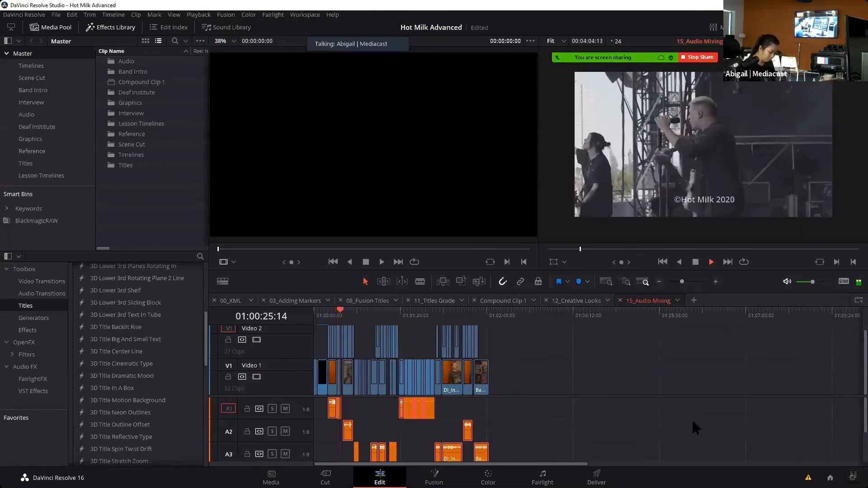
key(space)
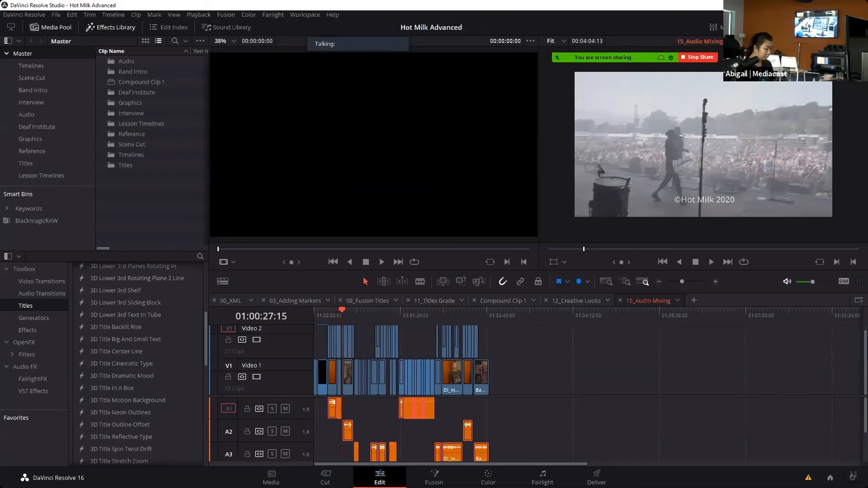
- Increase the timeline's audio track height and reduce the video track height to minimum so the dialogue waveforms are readable
scroll(853, 418, down, 2)
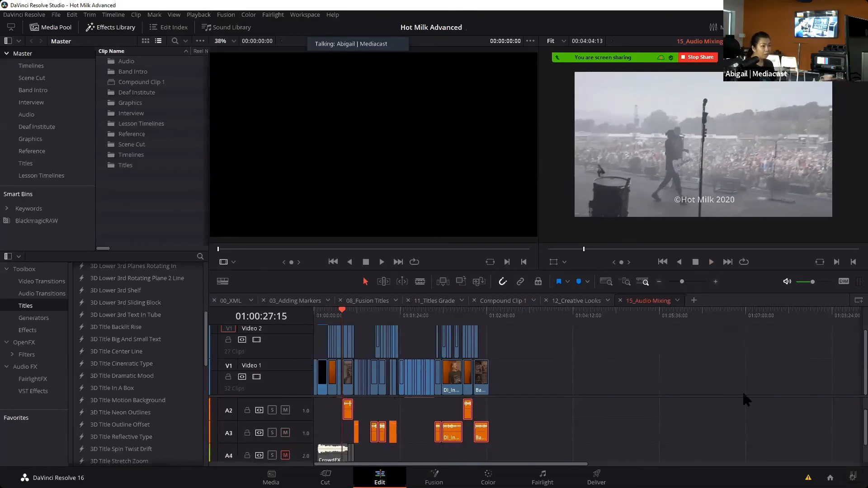
drag(685, 282, 689, 282)
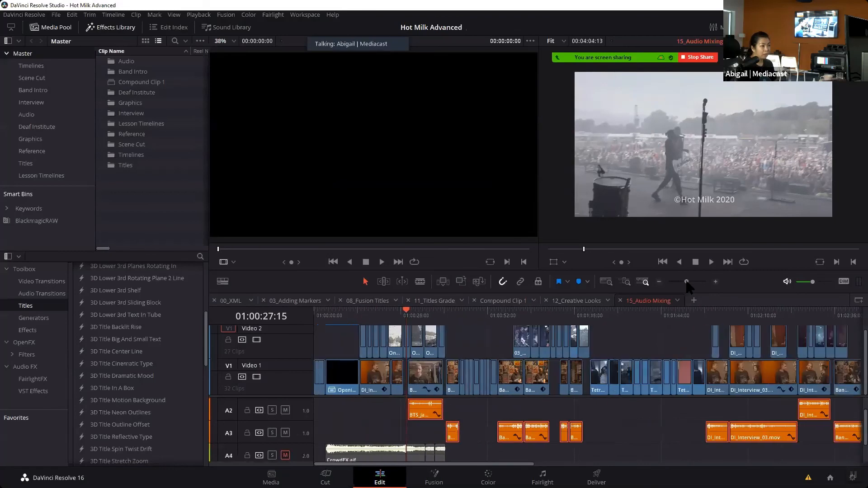
scroll(568, 413, down, 1)
scroll(569, 413, up, 1)
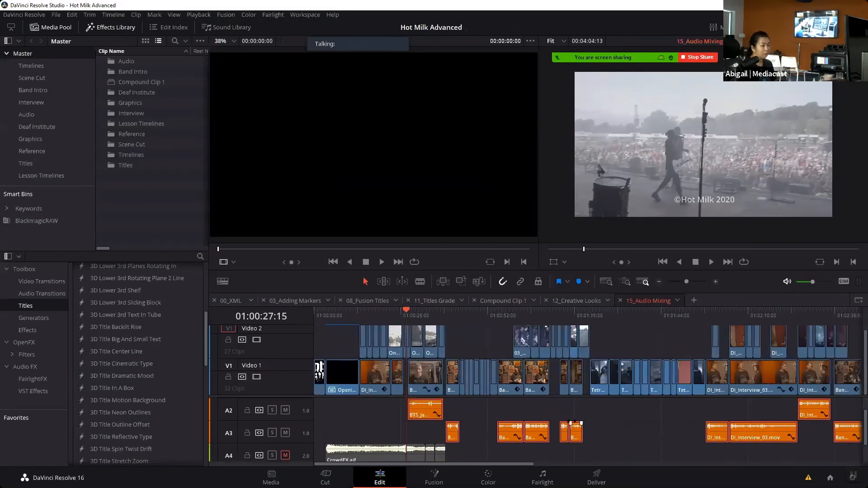
click(223, 281)
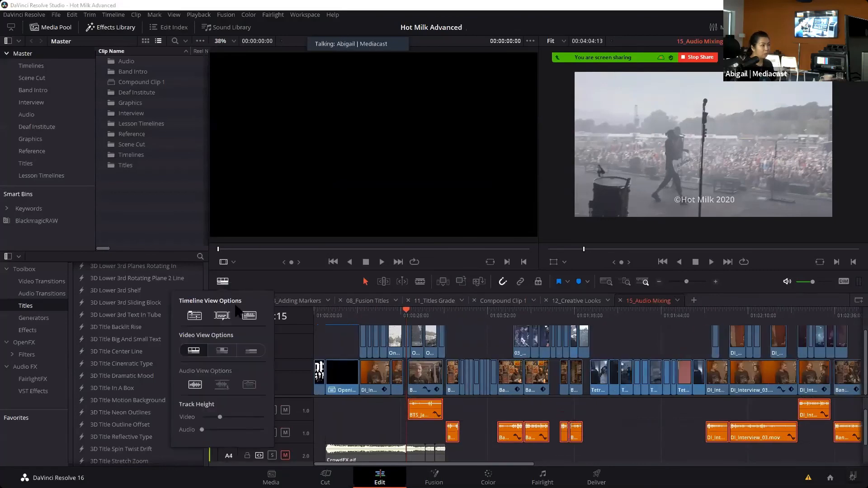
mouse_move(201, 430)
mouse_down()
mouse_move(213, 429)
mouse_move(213, 418)
mouse_move(192, 420)
mouse_up()
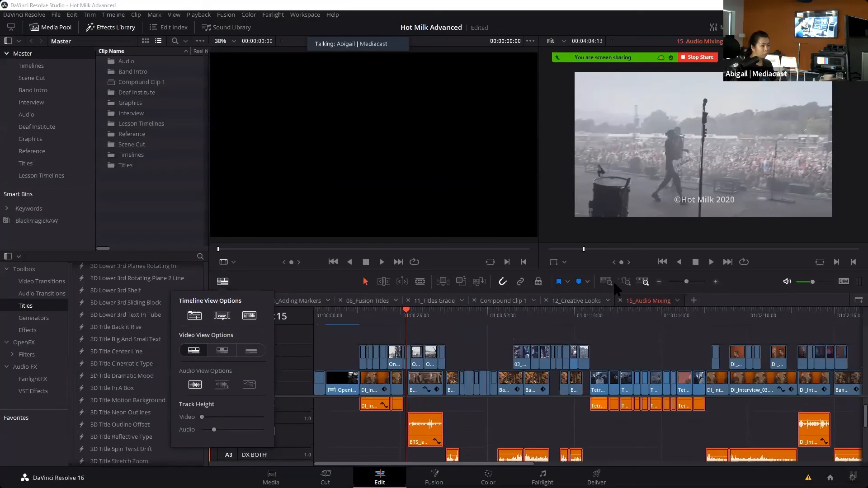
scroll(548, 397, down, 4)
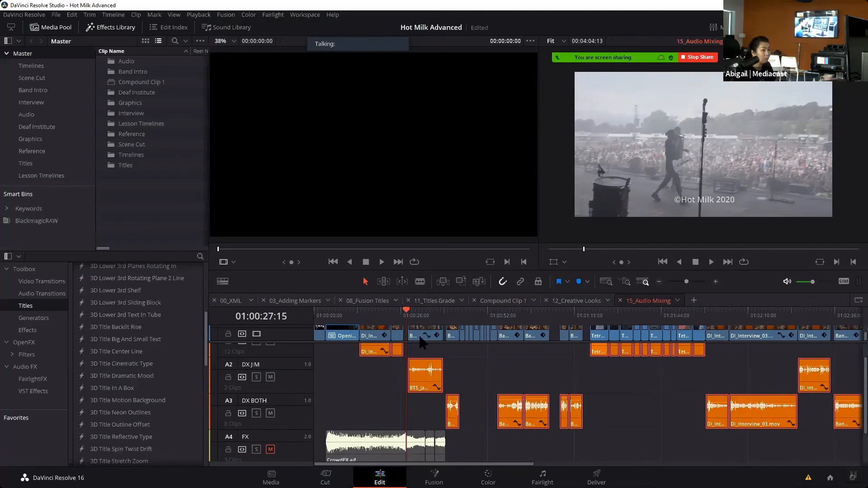
- Play the first DX BOTH clip repeatedly from 01:00:39:12 onward to pinpoint the unwanted sound around 01:00:41:12
drag(406, 310, 451, 327)
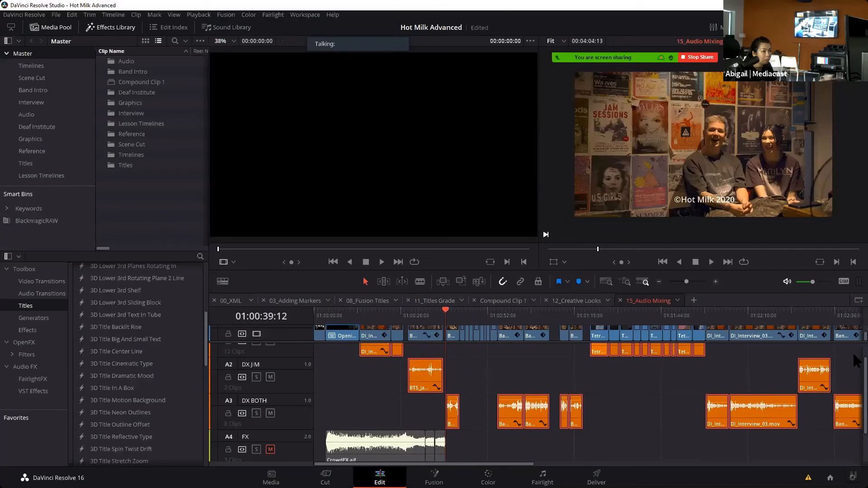
scroll(855, 374, up, 1)
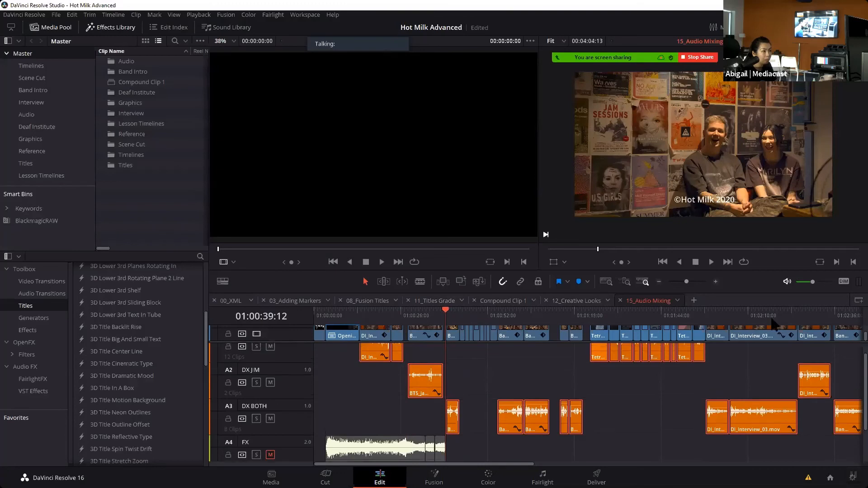
click(691, 282)
key(space)
key(space)
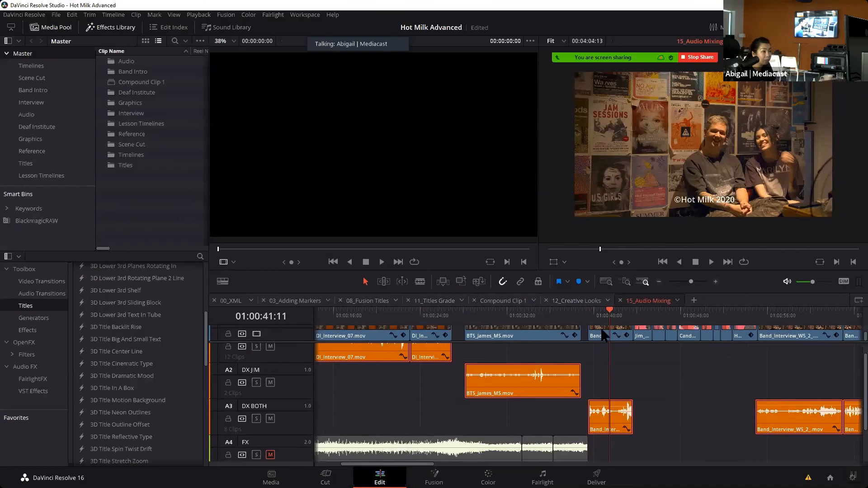
drag(611, 313, 611, 313)
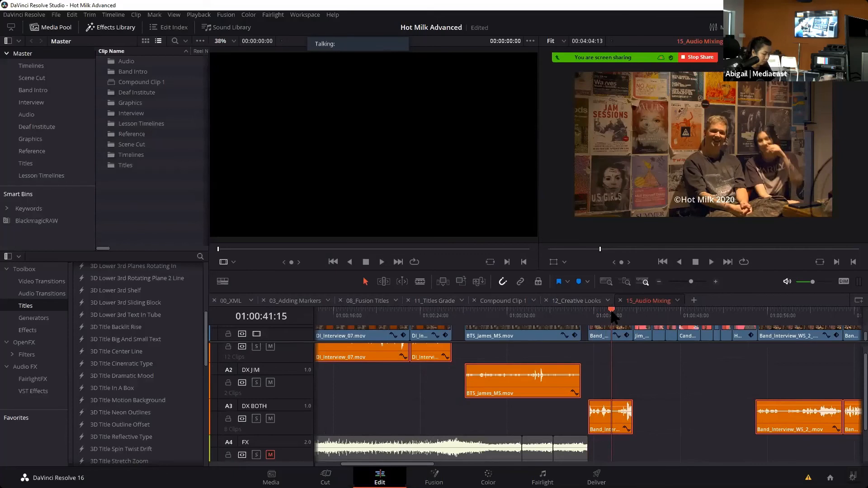
drag(612, 315, 609, 316)
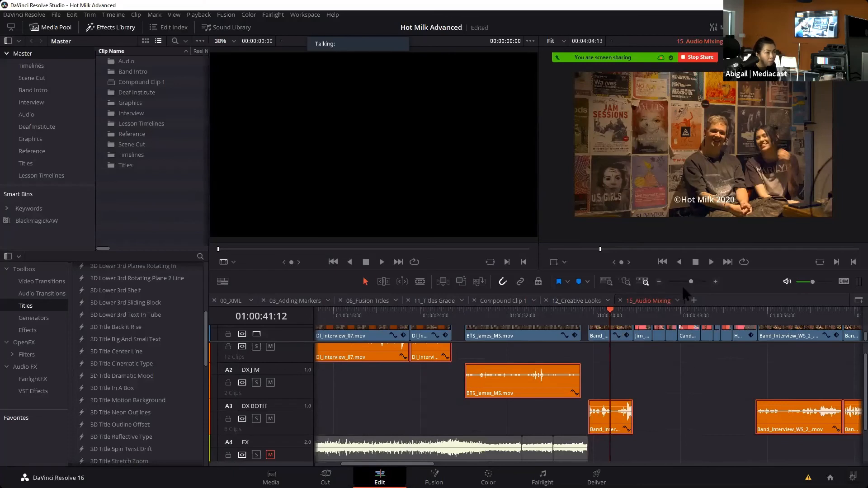
drag(691, 281, 695, 282)
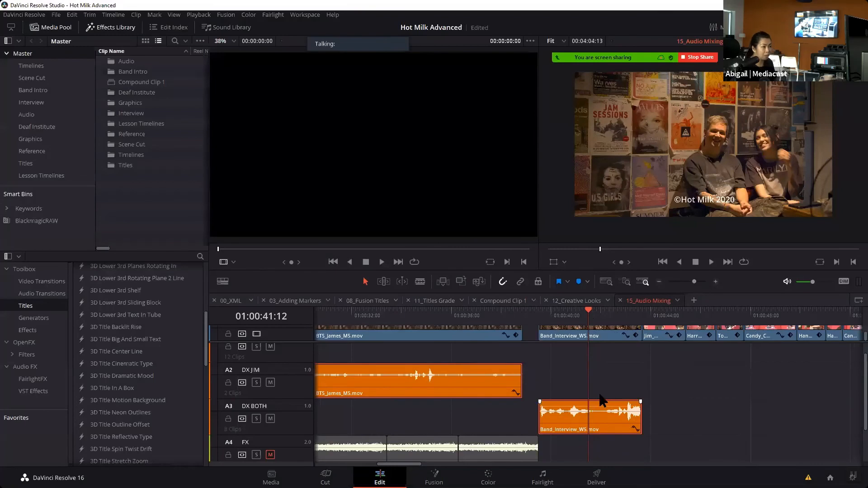
click(585, 312)
mouse_move(584, 311)
mouse_down()
mouse_move(567, 311)
mouse_move(581, 313)
mouse_up()
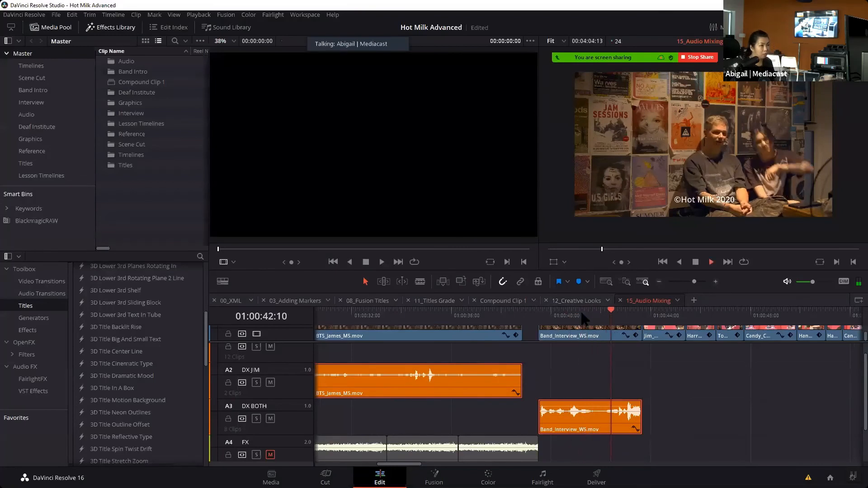
key(space)
- Add volume keyframes to the first DX BOTH clip around 01:00:41:12 and 01:00:42:07, and lower the level between them
drag(596, 313, 592, 314)
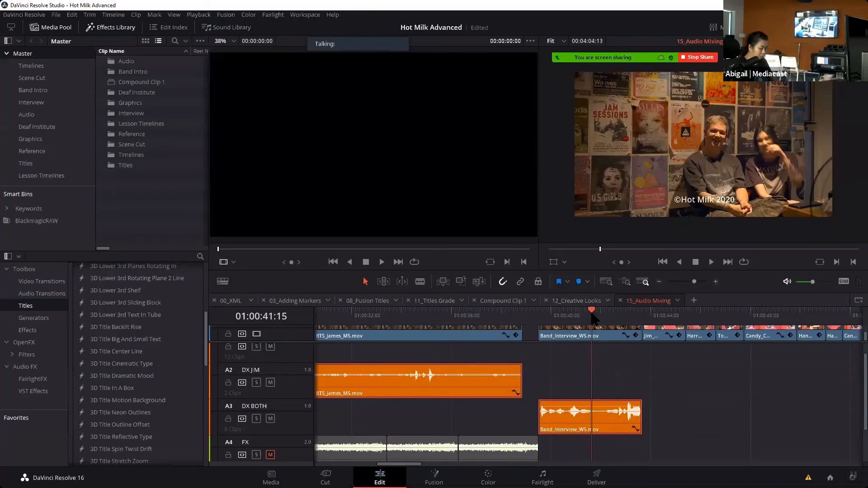
drag(592, 318, 589, 319)
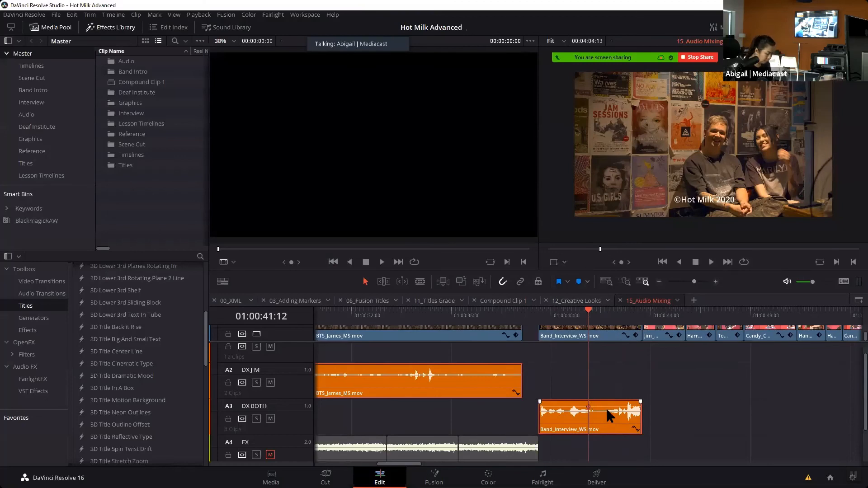
click(585, 312)
drag(585, 312, 608, 316)
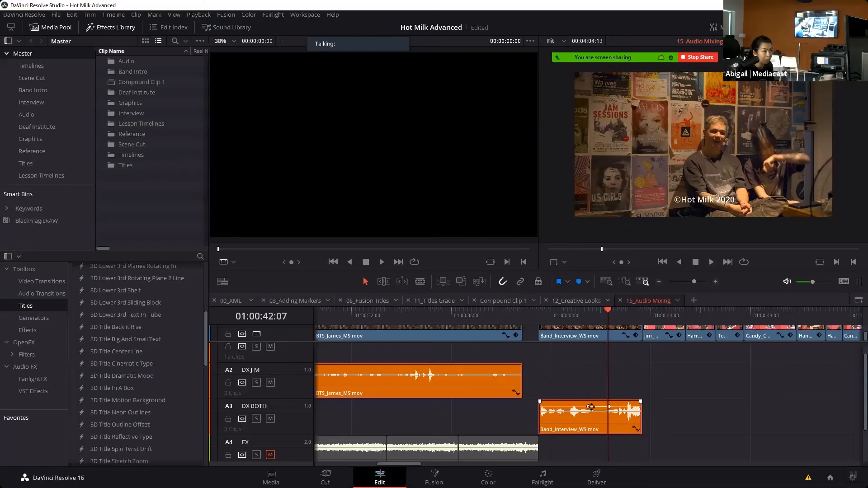
alt+click(606, 406)
drag(598, 406, 599, 419)
- Play back the keyframed volume dip in the first DX BOTH clip up to about 01:00:43:12
drag(604, 317, 585, 318)
key(space)
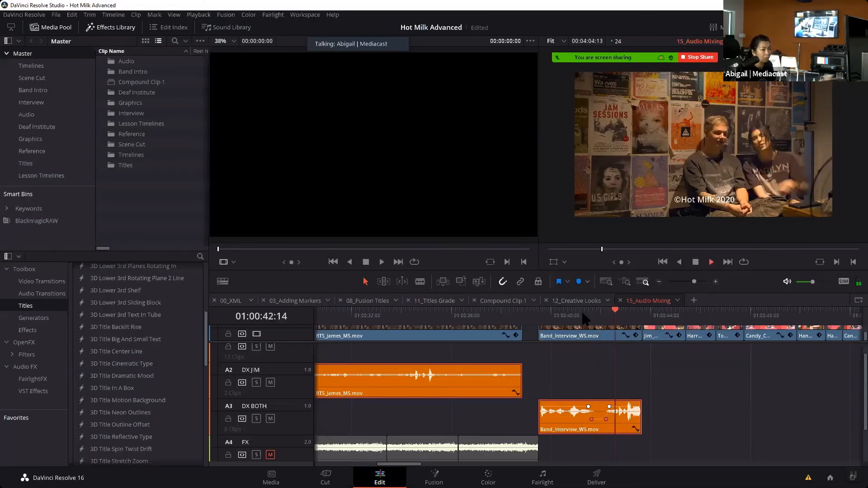
key(space)
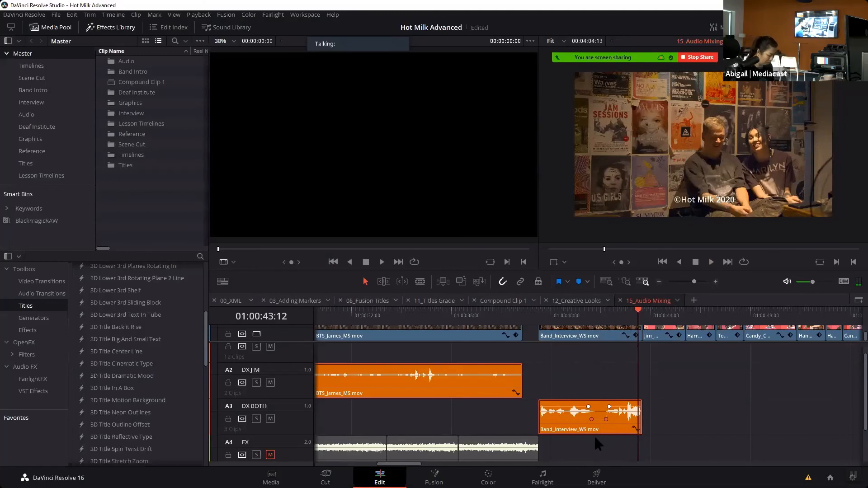
- Play the second DX BOTH clip from its start to about 01:00:59:03
drag(640, 311, 612, 313)
drag(409, 464, 436, 472)
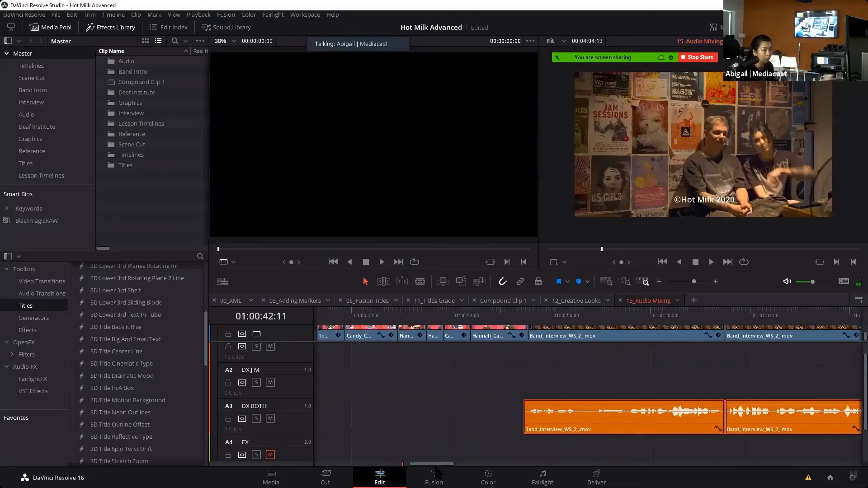
click(524, 312)
key(space)
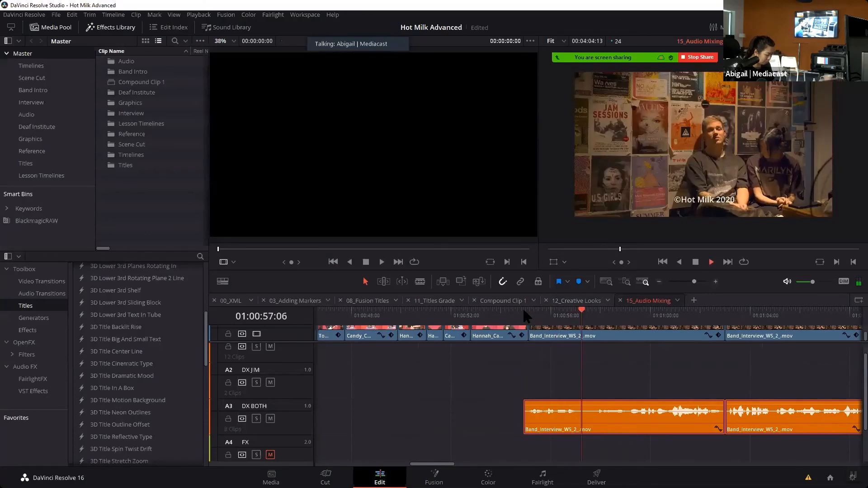
key(space)
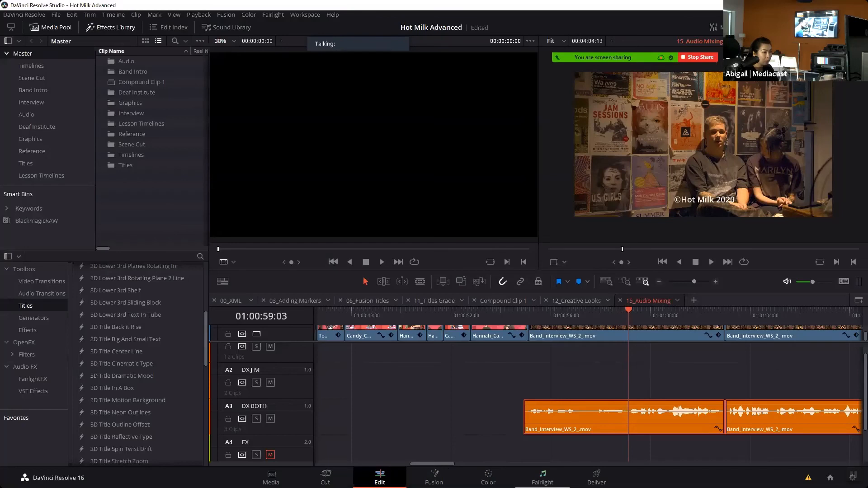
- Switch to the Fairlight page and play the keyframed DX BOTH clip to about 01:00:42:17 while checking its meters
click(542, 478)
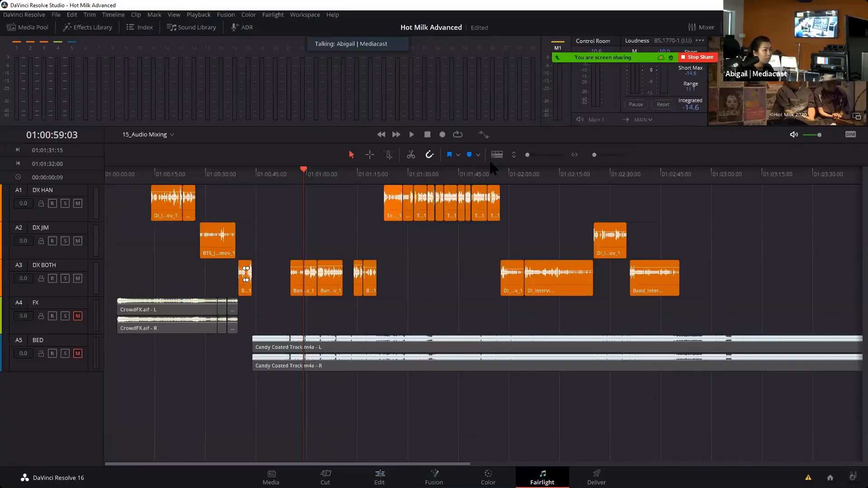
drag(527, 154, 527, 155)
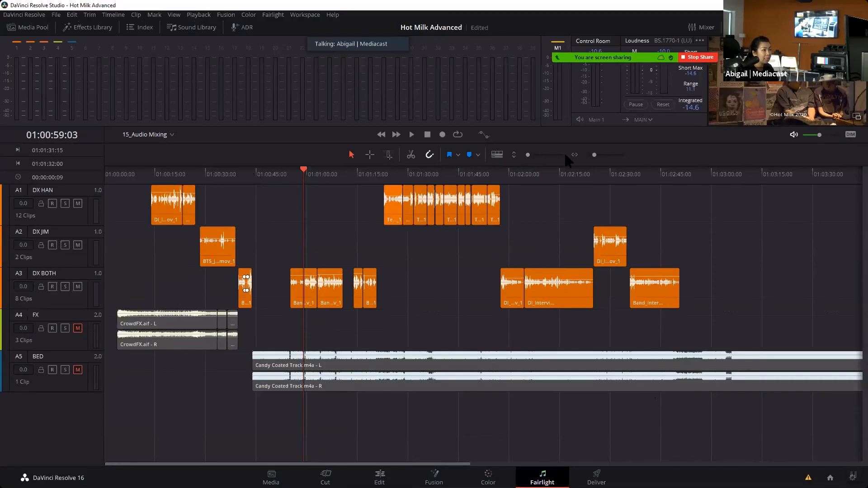
drag(595, 155, 597, 155)
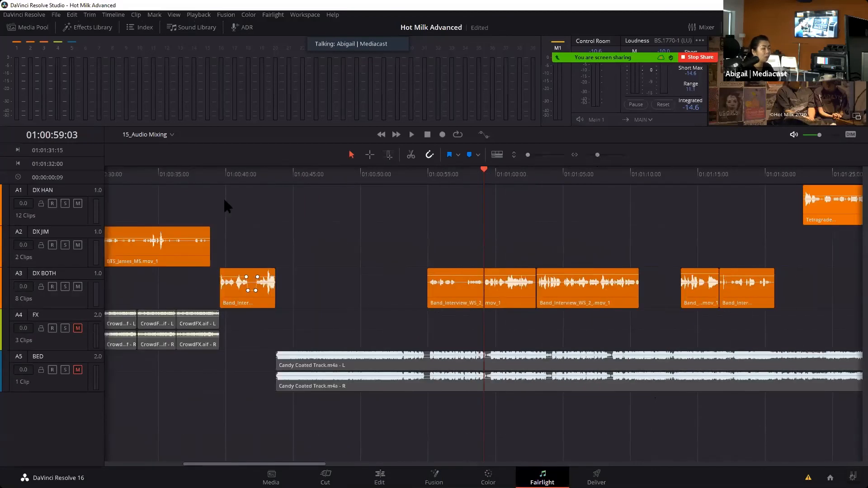
click(220, 172)
key(space)
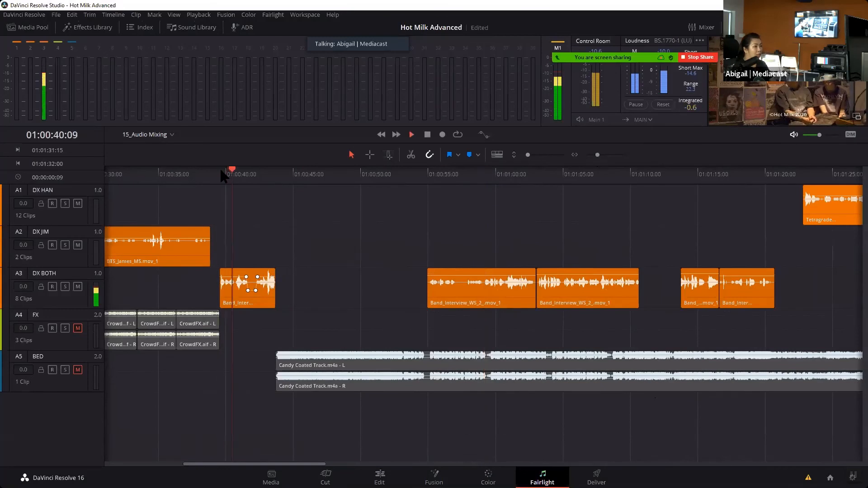
key(space)
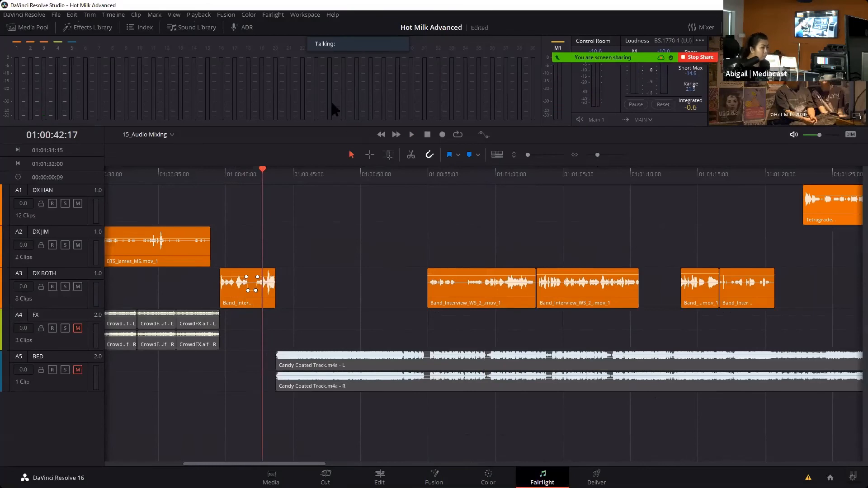
- Unmute the BED track, play it against the dialogue from 01:00:42:21, and lower the monitoring volume slightly
drag(527, 154, 528, 155)
drag(597, 155, 597, 155)
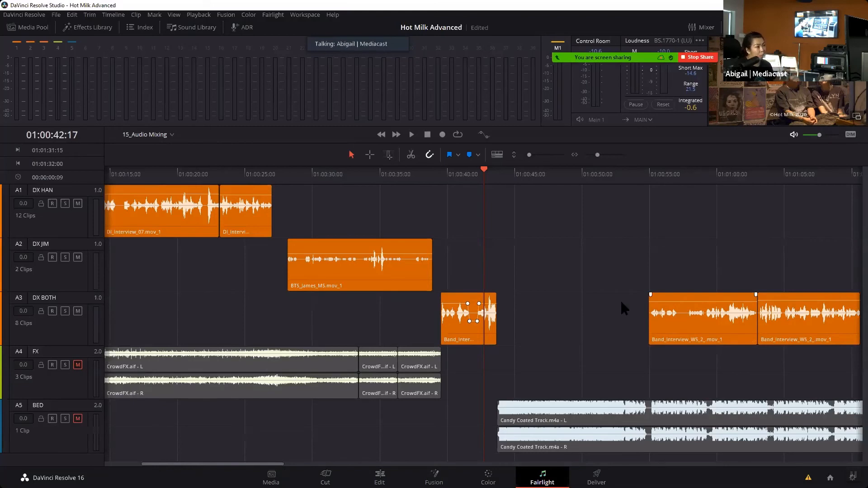
click(487, 172)
drag(488, 171, 486, 173)
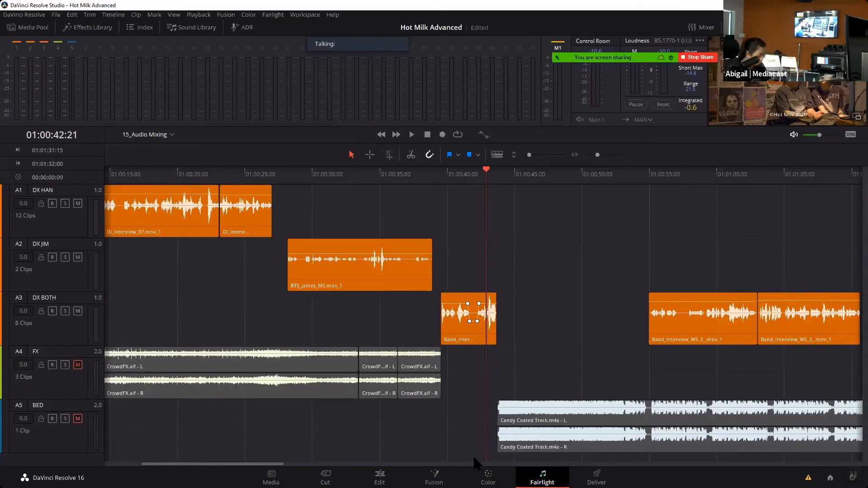
key(space)
click(77, 419)
key(space)
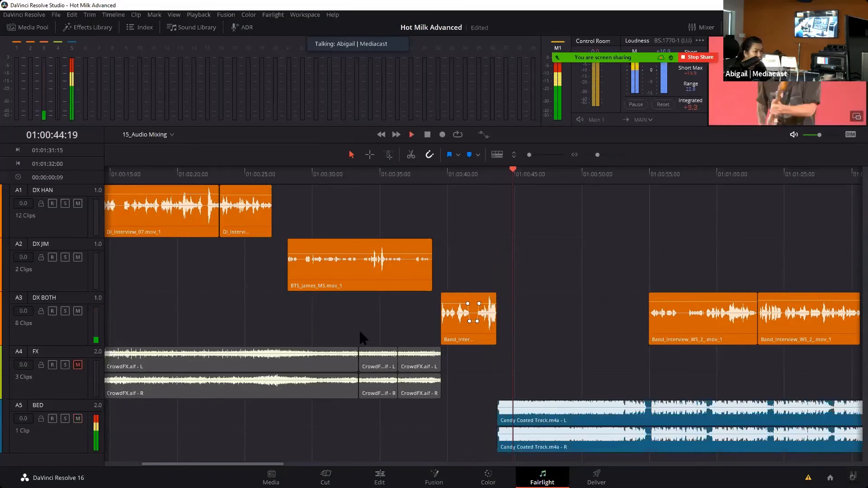
key(space)
drag(819, 134, 814, 135)
- Show the mixer with all track strips and lower the BED fader to -8.7 dB, checking the balance in playback
click(701, 27)
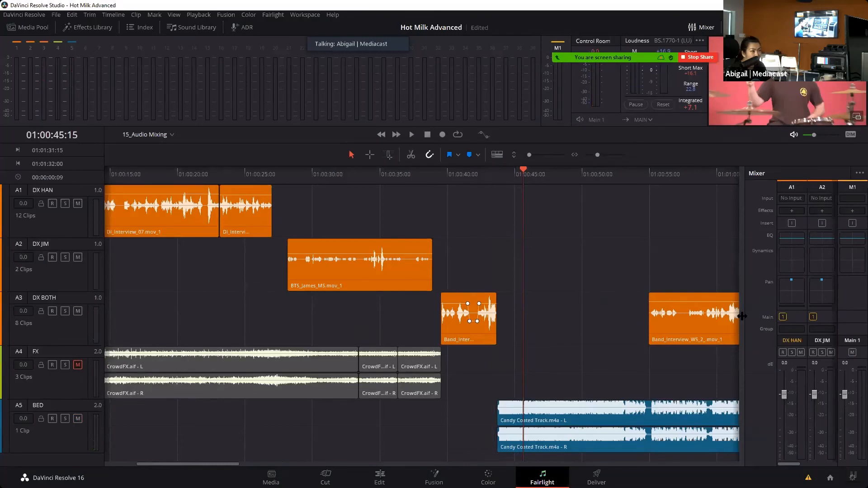
drag(727, 314, 592, 298)
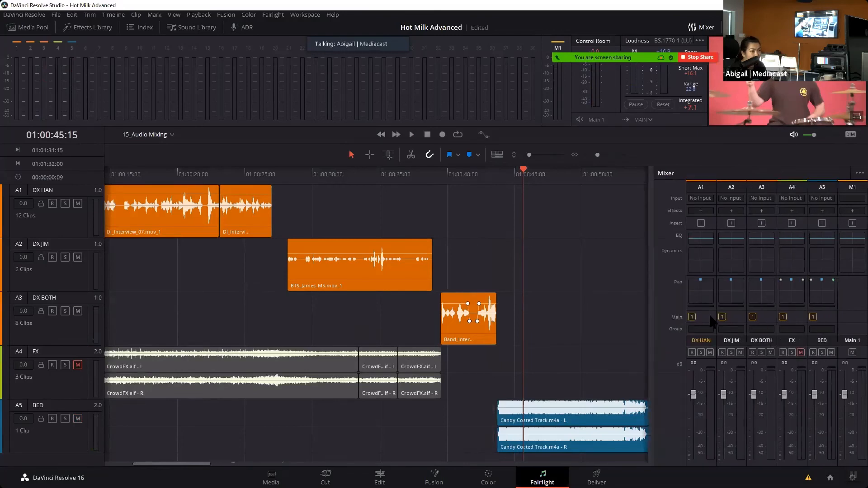
key(space)
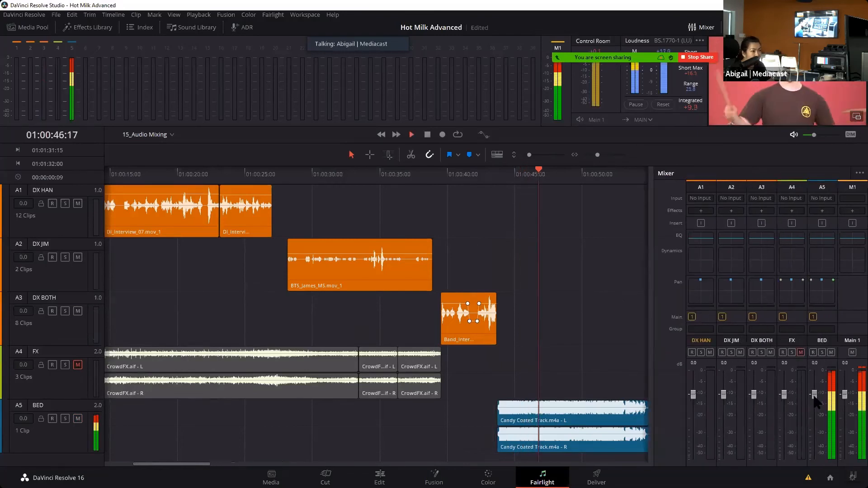
drag(819, 400, 815, 435)
key(space)
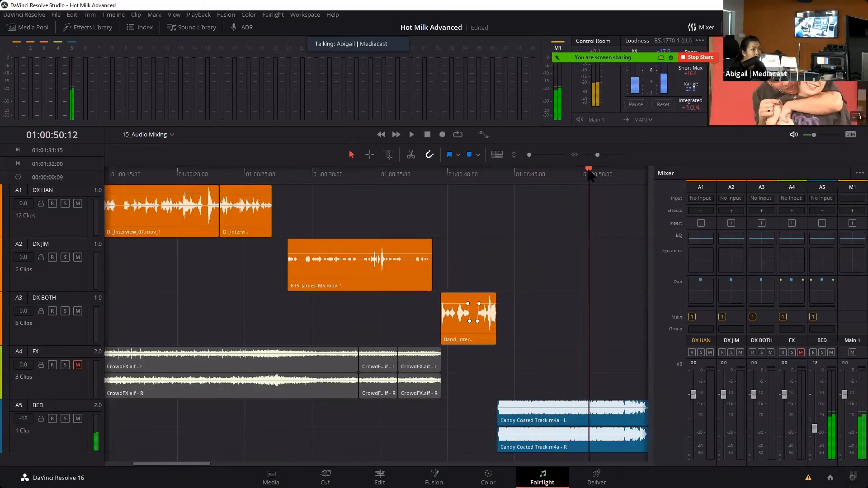
drag(815, 431, 814, 414)
key(space)
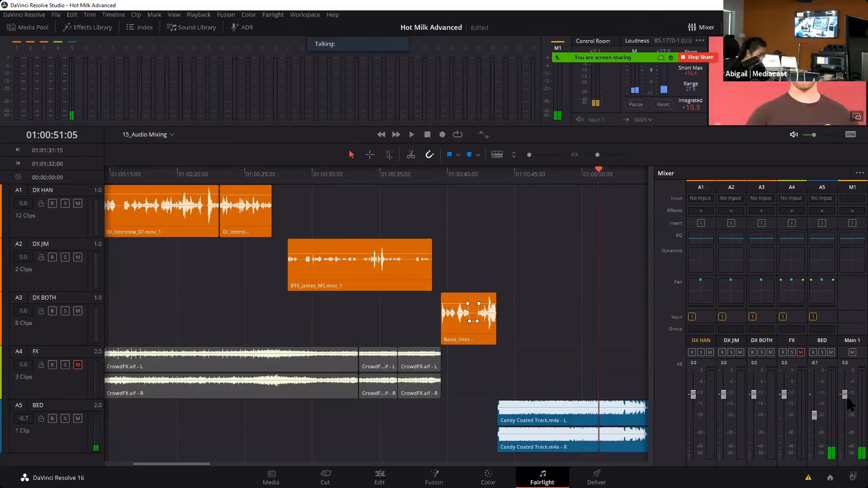
key(space)
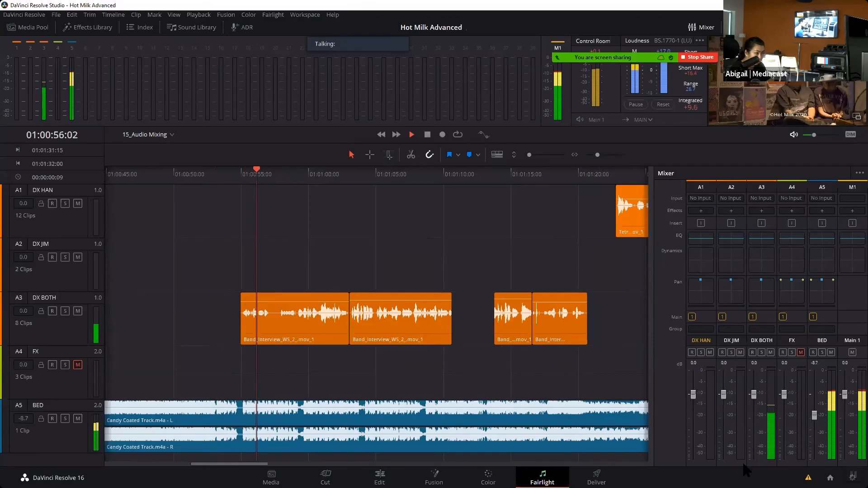
- Stop playback at 01:00:58:05, narrow the mixer, and review the Bus Format settings without changing them
key(space)
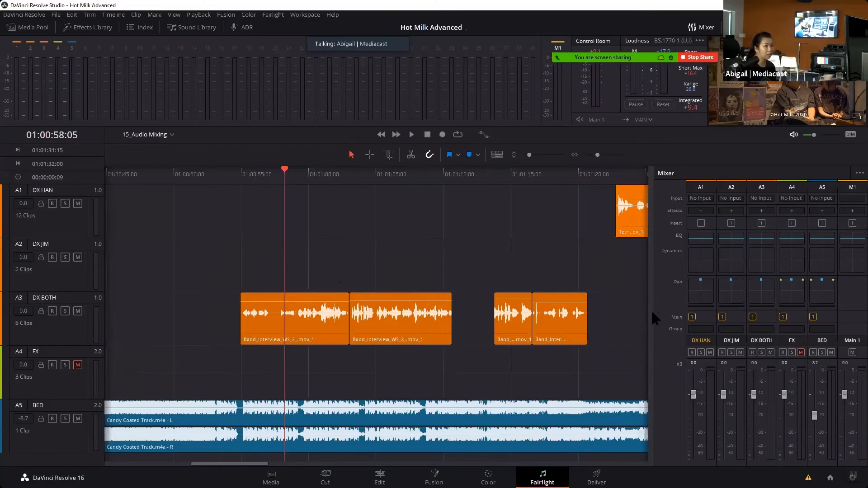
drag(666, 316, 756, 316)
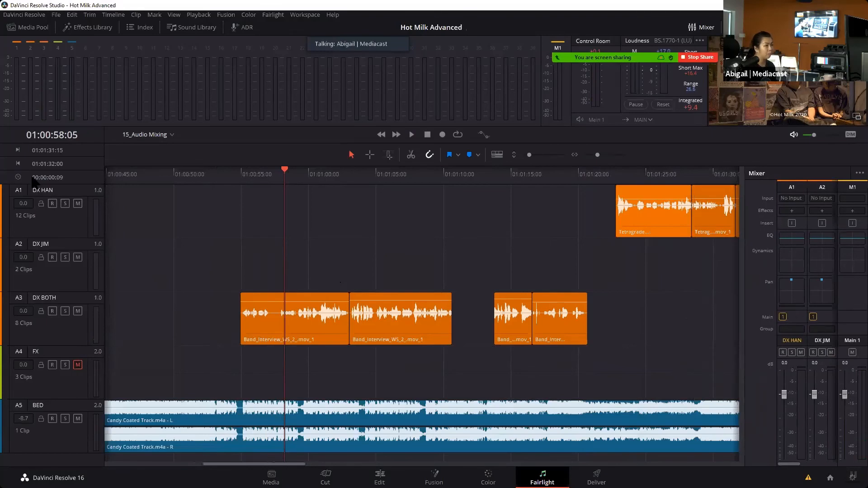
click(276, 18)
click(280, 30)
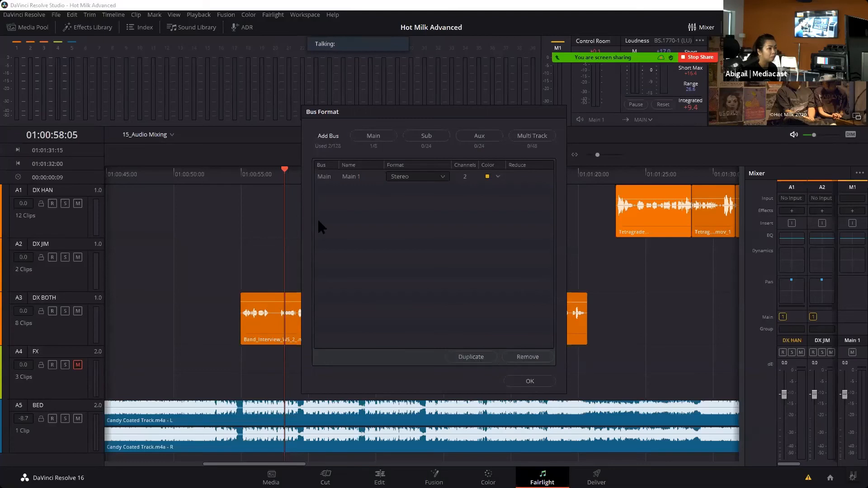
click(526, 382)
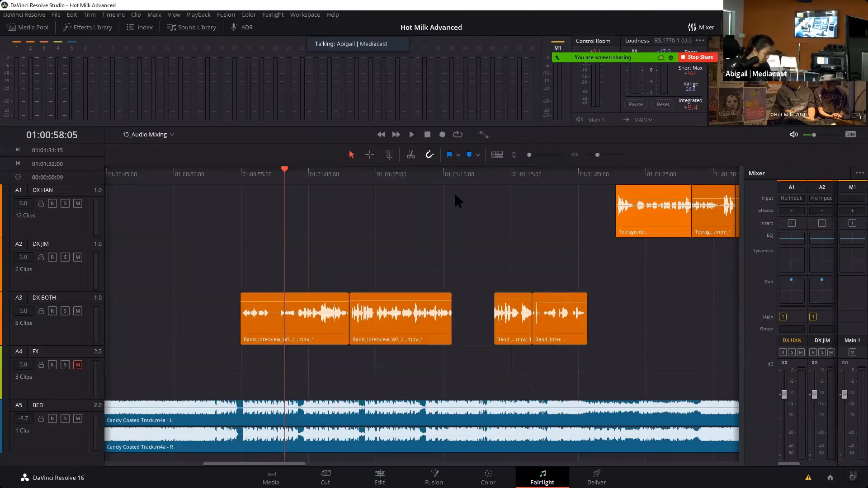
- Add a mono sub bus in Bus Format, trying Main 1 as Mono and returning it to Stereo
click(272, 15)
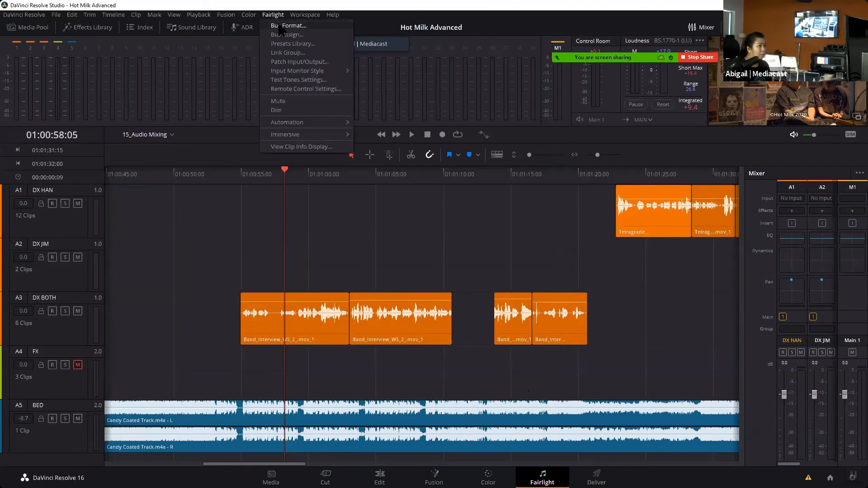
click(284, 26)
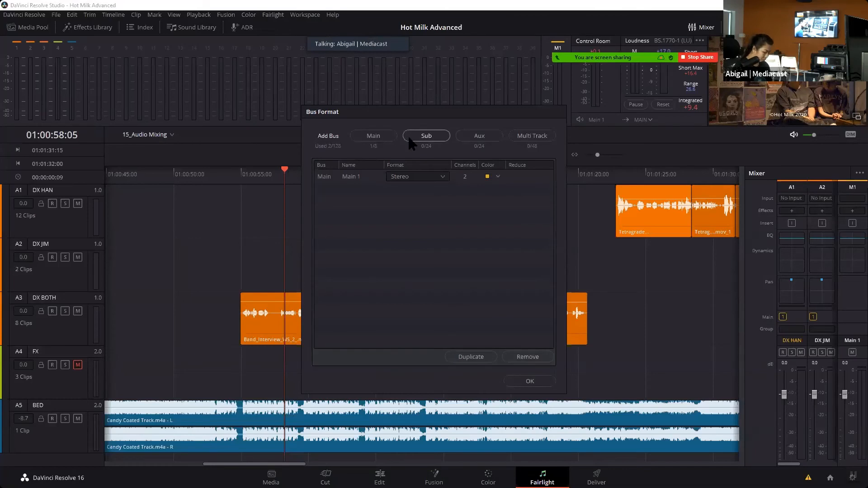
click(442, 178)
click(410, 187)
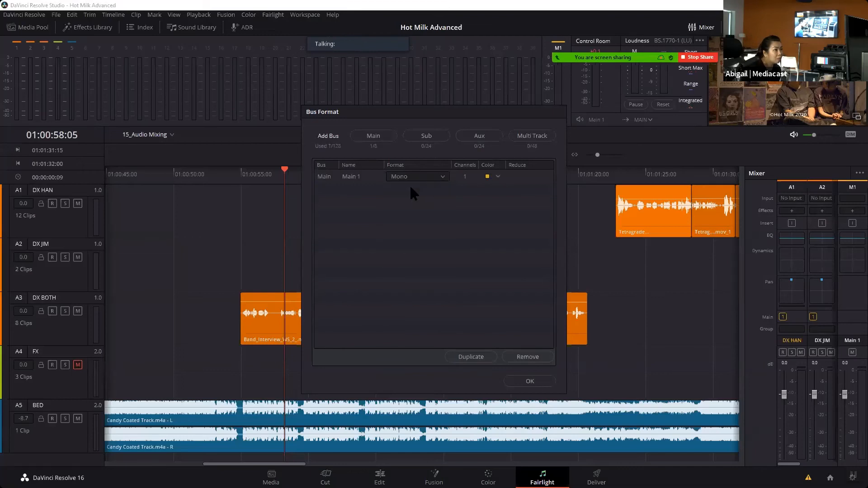
click(429, 137)
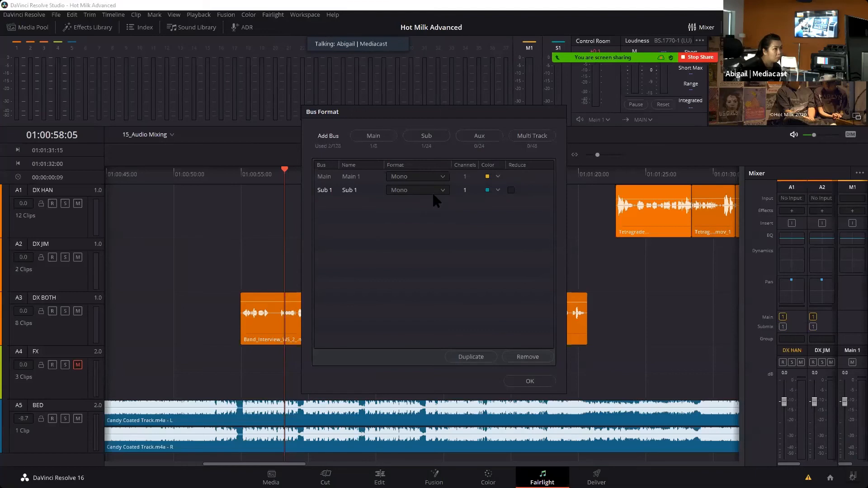
click(434, 176)
click(410, 194)
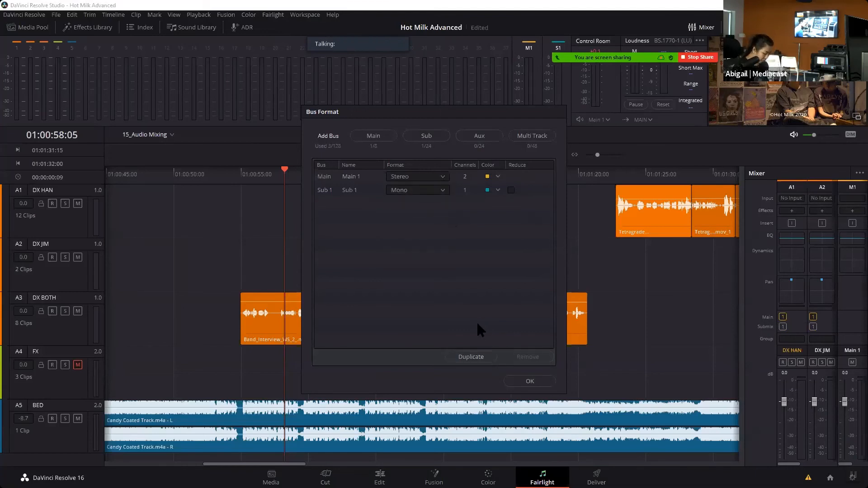
click(531, 382)
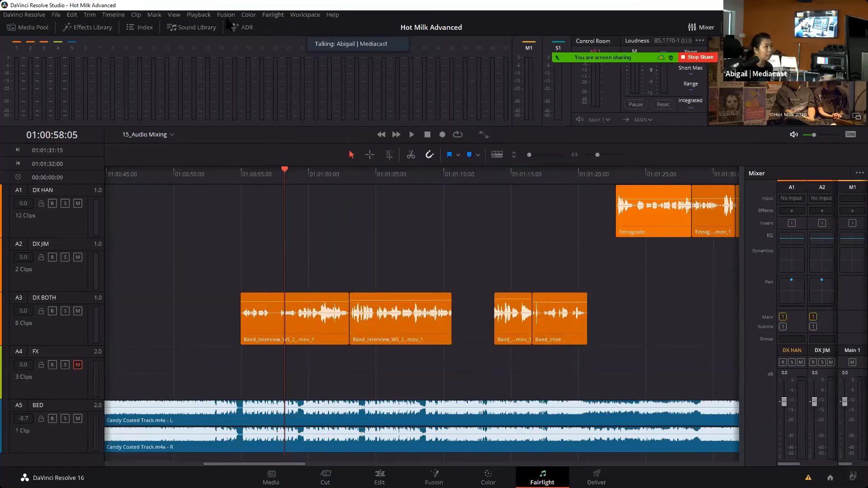
- Unassign the DX BOTH, DX JIM and DX HAN tracks from the Main 1 bus and save the bus assignment
click(272, 14)
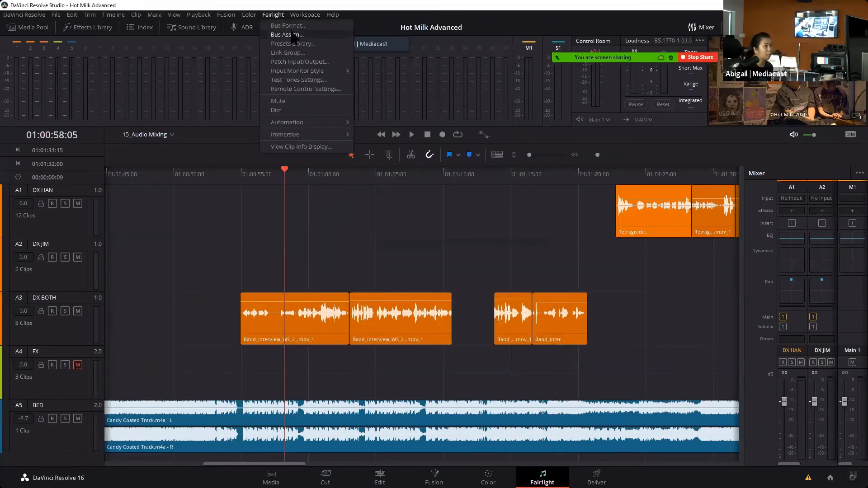
click(293, 34)
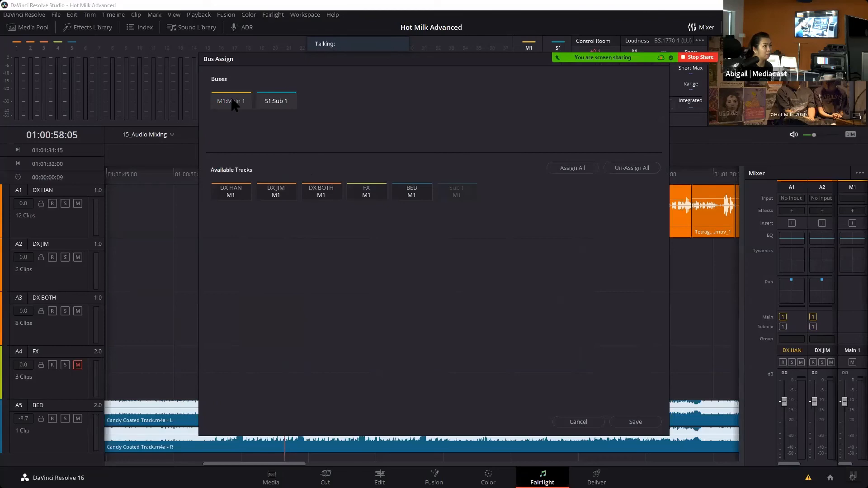
click(322, 194)
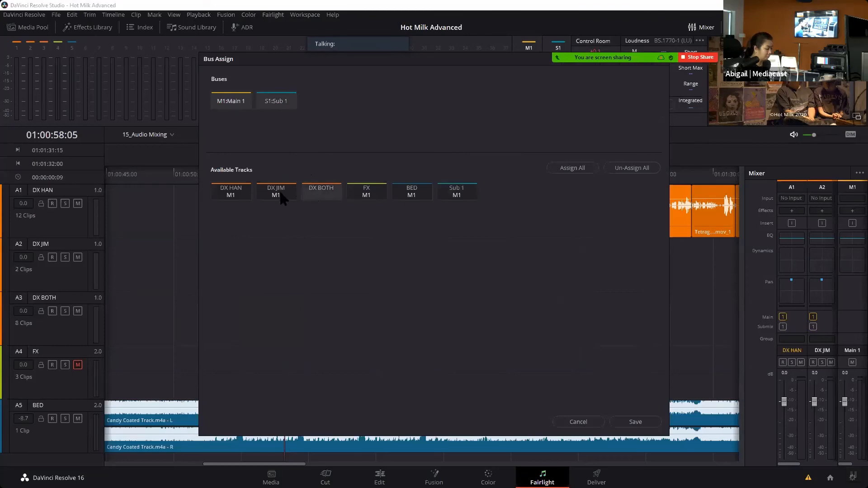
click(279, 190)
click(232, 193)
click(283, 98)
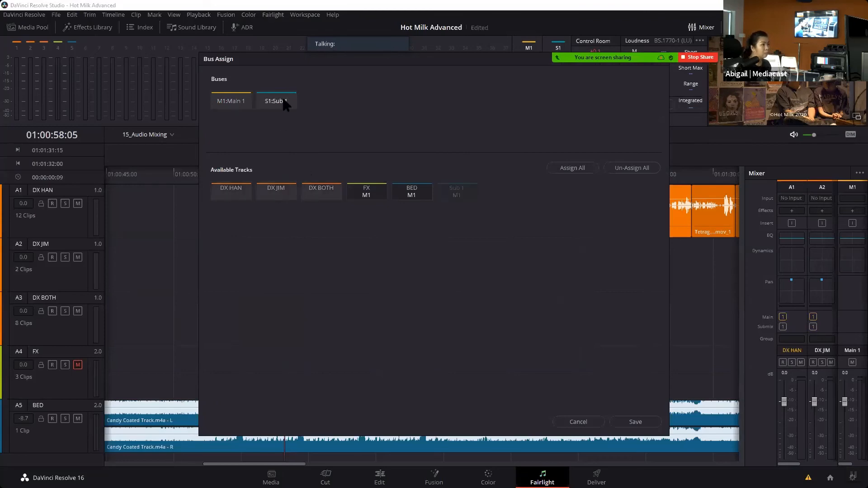
click(625, 421)
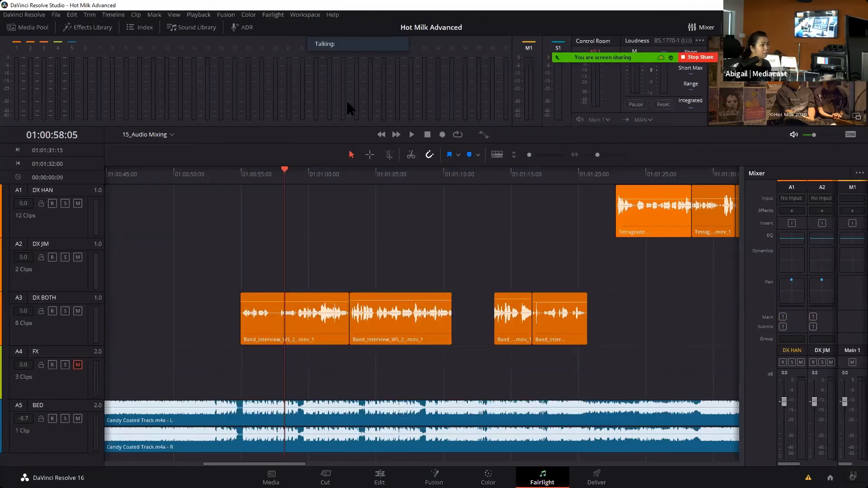
- Reopen Bus Assign, select Sub 1, and assign all available tracks to it
click(277, 15)
click(290, 35)
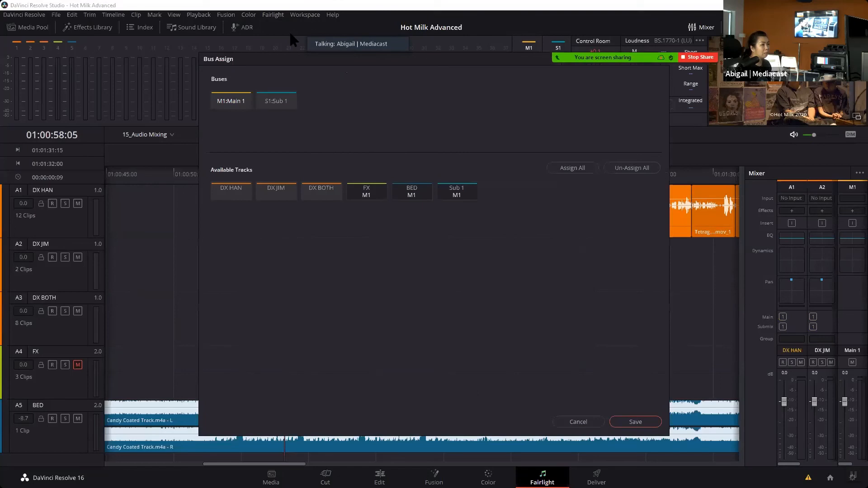
click(281, 104)
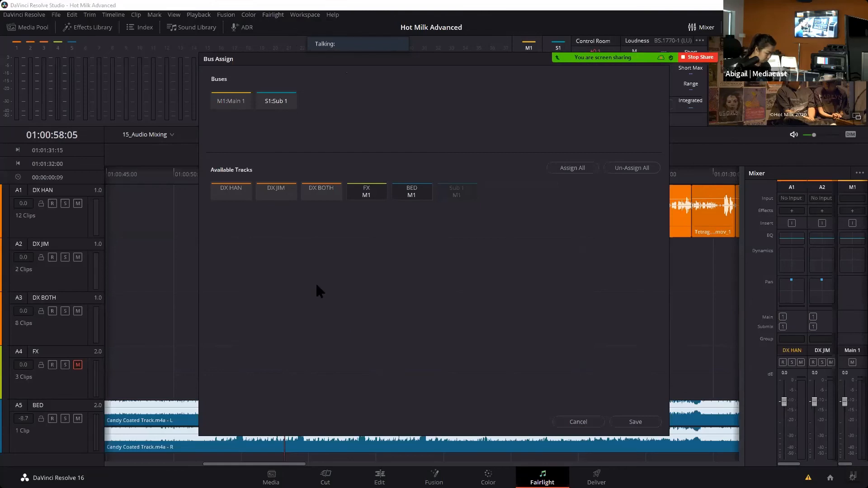
drag(334, 203, 231, 186)
click(231, 186)
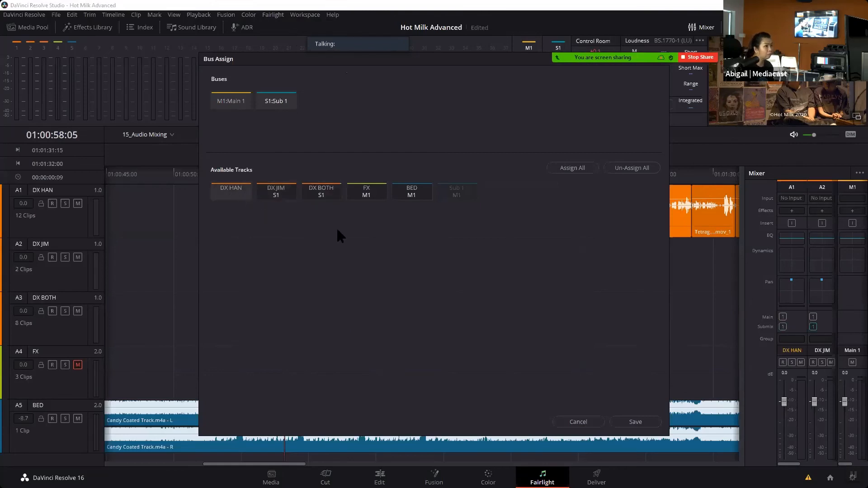
drag(337, 204, 239, 188)
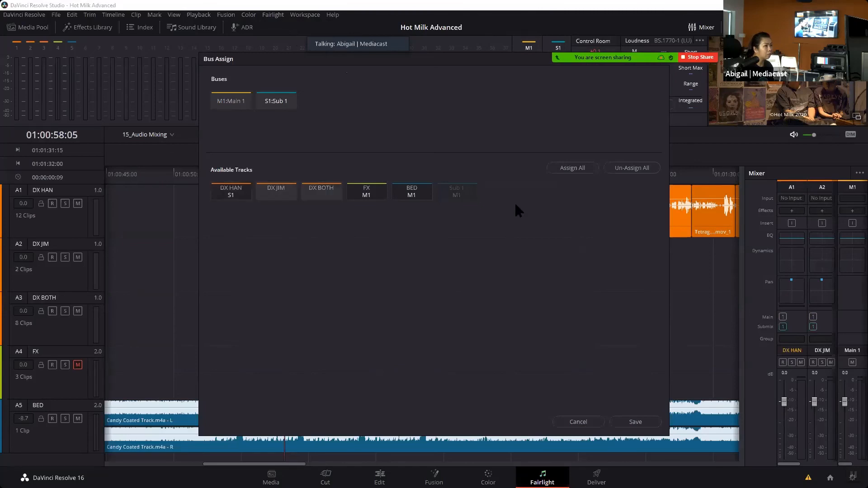
click(582, 171)
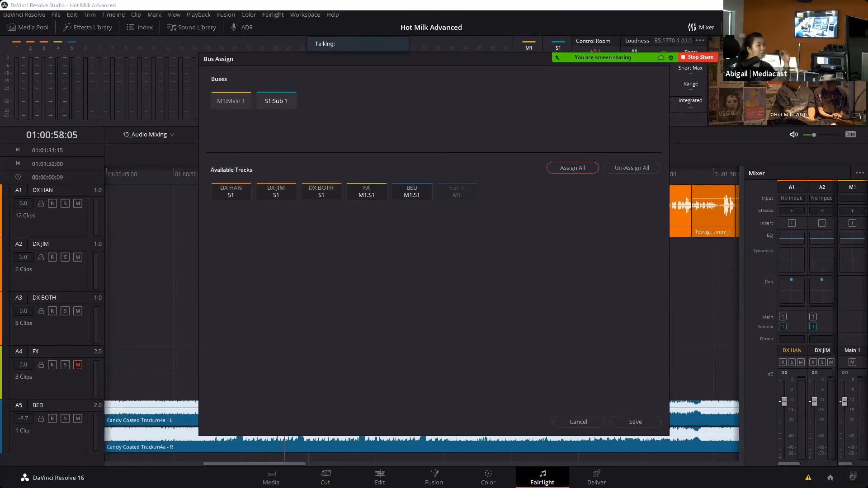
- Unassign BED, FX and the three DX tracks from Sub 1
click(409, 197)
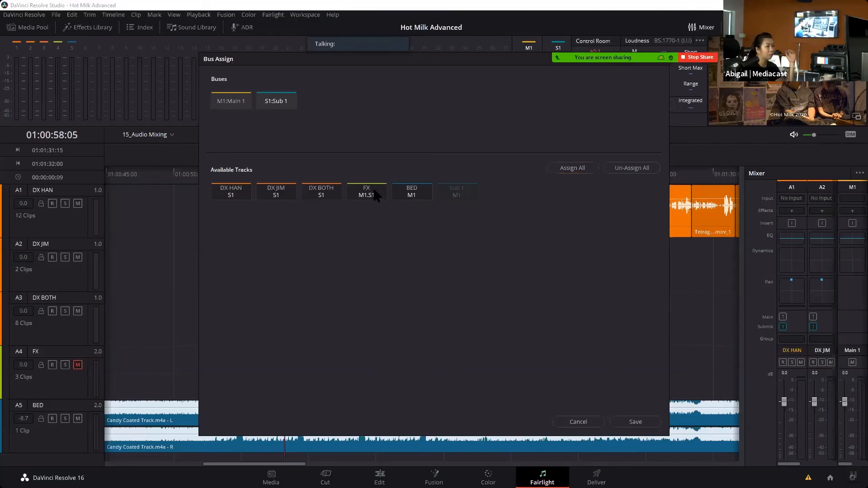
click(314, 194)
click(276, 194)
click(234, 194)
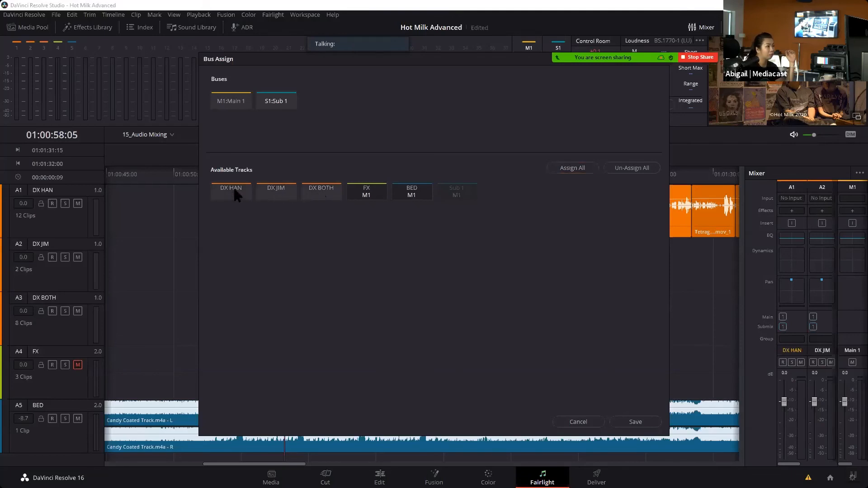
- Assign all available tracks to Sub 1 again and close Bus Assign
drag(313, 204, 222, 184)
click(577, 171)
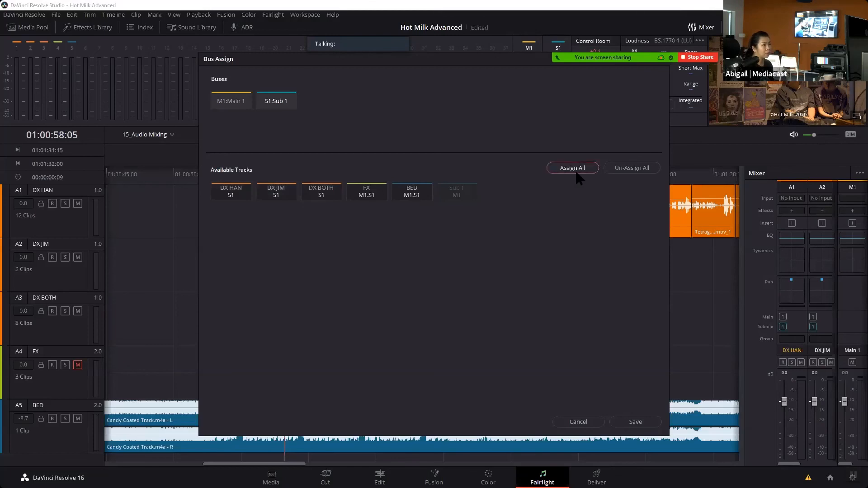
click(578, 422)
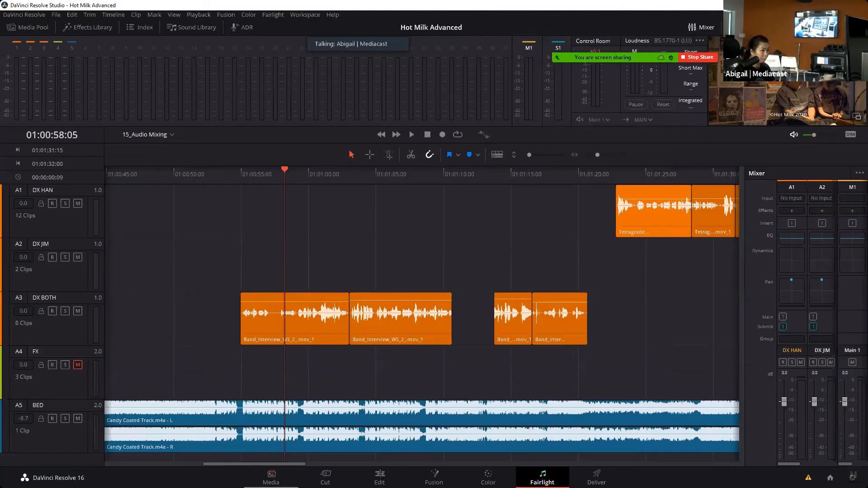
- Play the DX JIM clip from its start at 01:00:28:03 to about 01:00:31:06 while checking its level
drag(216, 465, 113, 459)
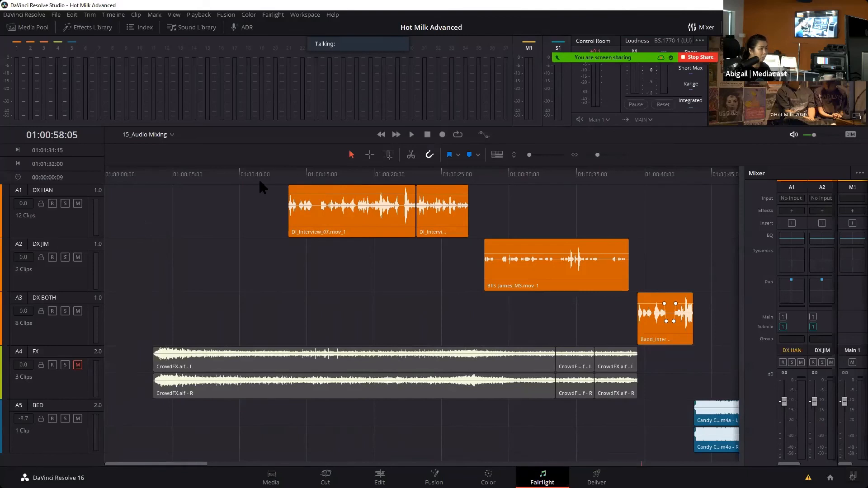
click(99, 260)
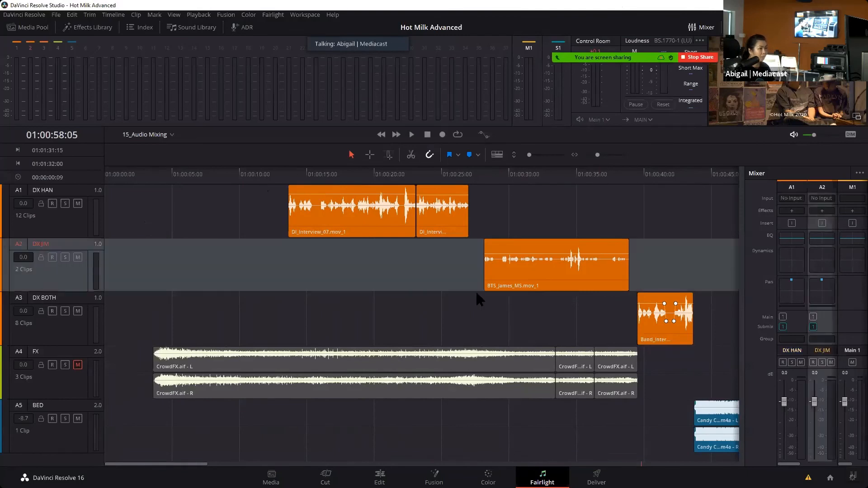
click(486, 183)
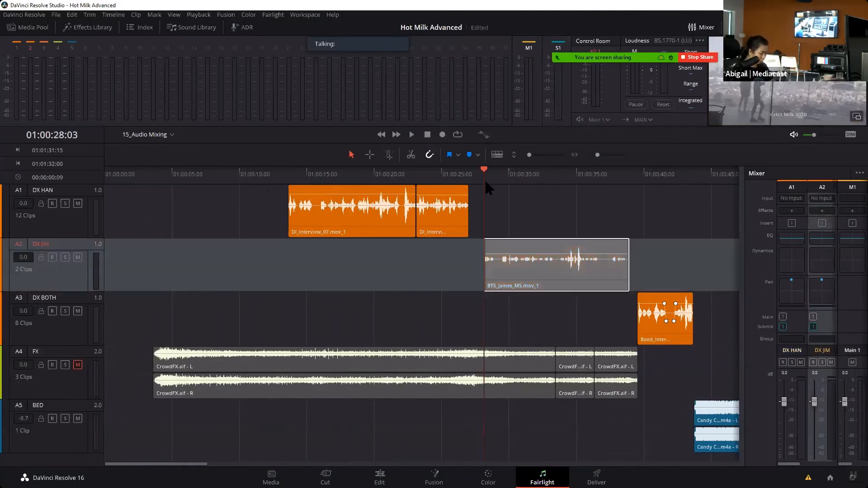
key(space)
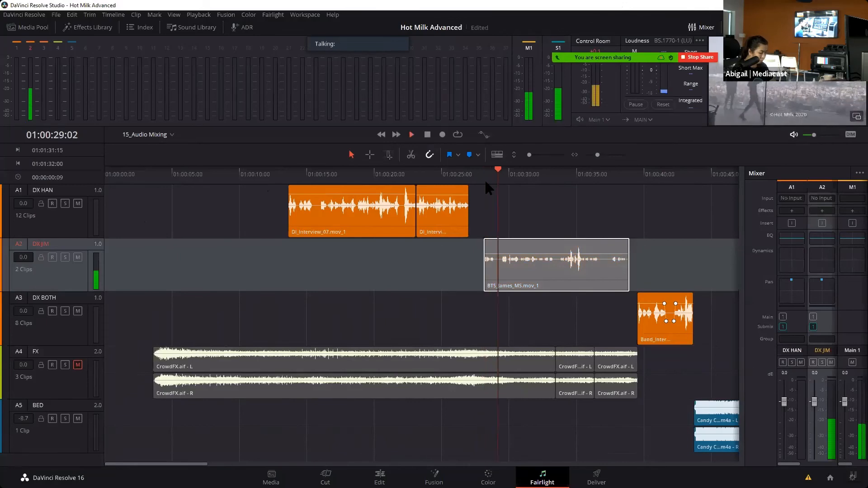
click(304, 304)
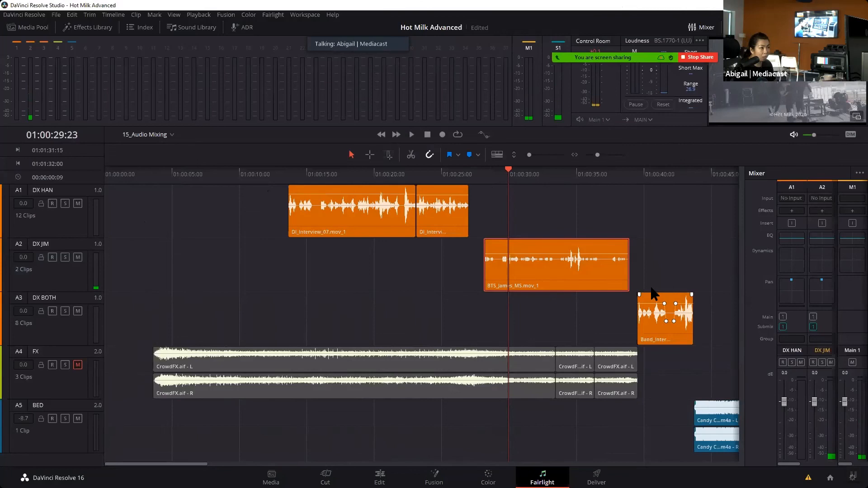
drag(508, 170, 526, 172)
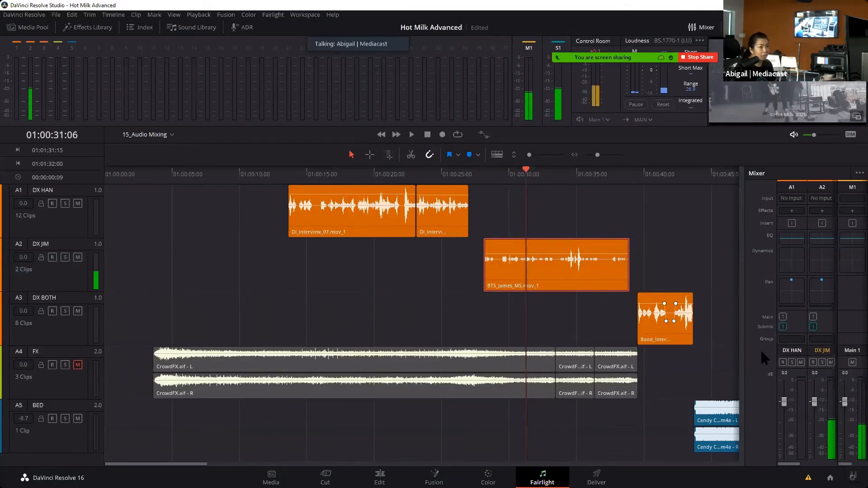
- Raise the DX JIM fader to +1.5 dB during playback and turn the monitoring volume up slightly
drag(815, 402, 815, 399)
key(space)
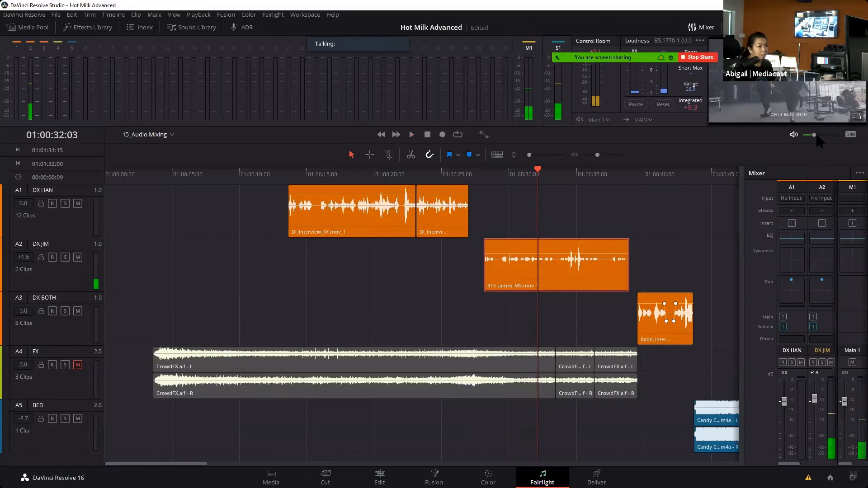
drag(814, 135, 817, 135)
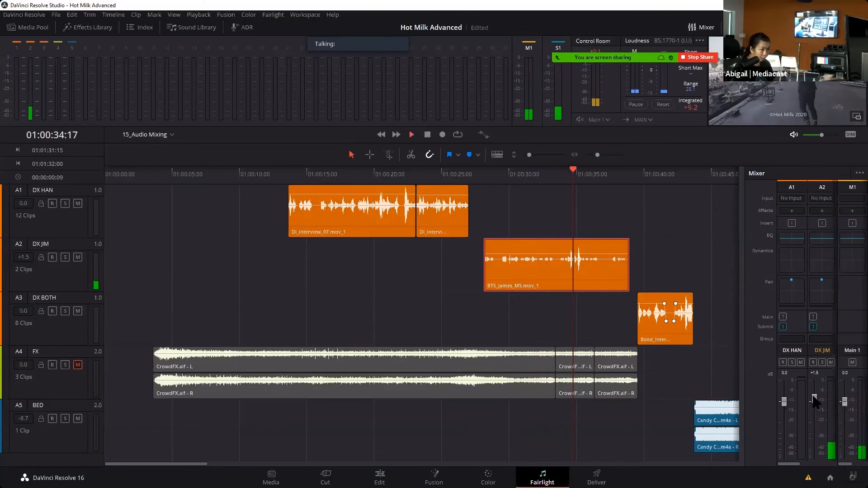
- Raise the DX JIM fader to +4.3 dB while checking the clip in playback
key(space)
drag(815, 401, 814, 392)
key(space)
- Save the project and replay the DX JIM clip from 01:00:28:03 to check its level
drag(606, 170, 484, 176)
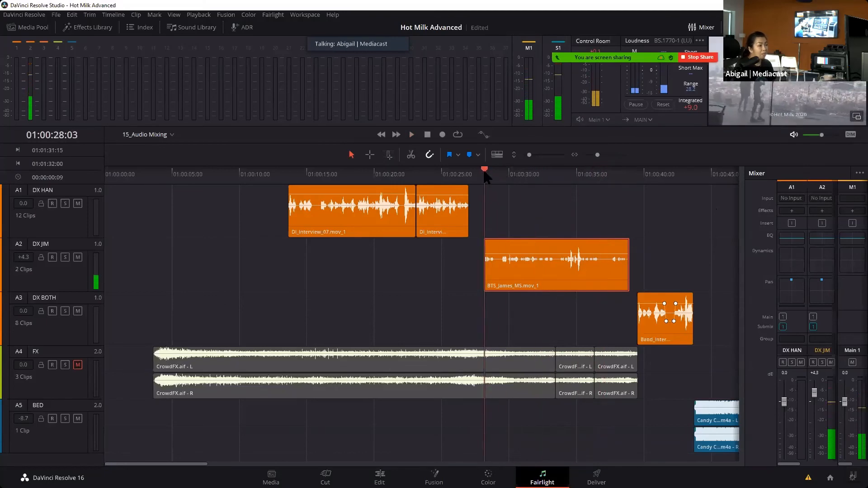
key(ctrl+s)
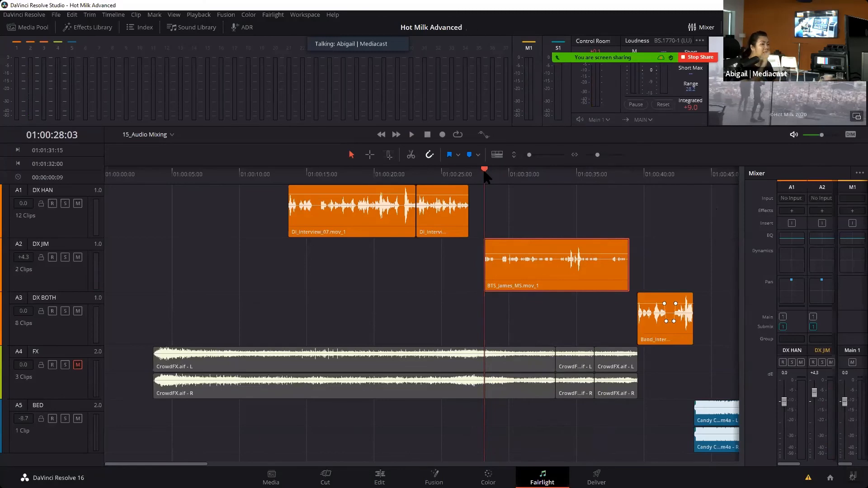
key(space)
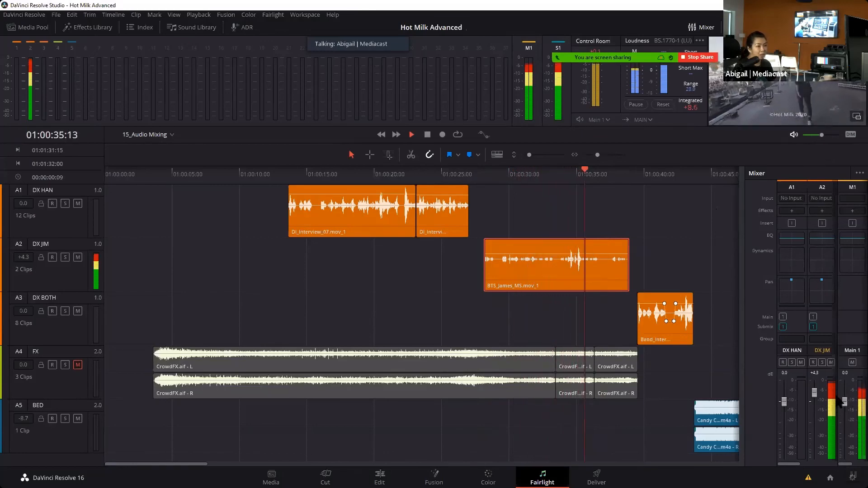
- Stop playback, enable the compressor on the DX HAN track and lower its threshold to -20 dB
key(space)
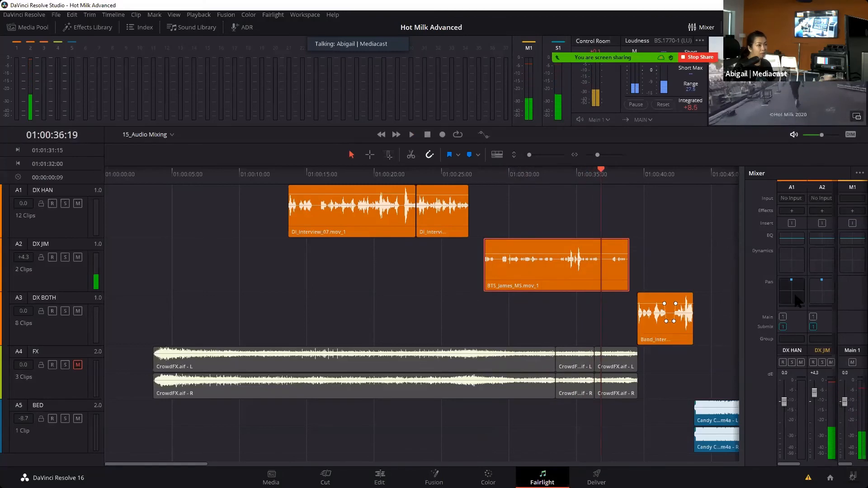
double_click(787, 268)
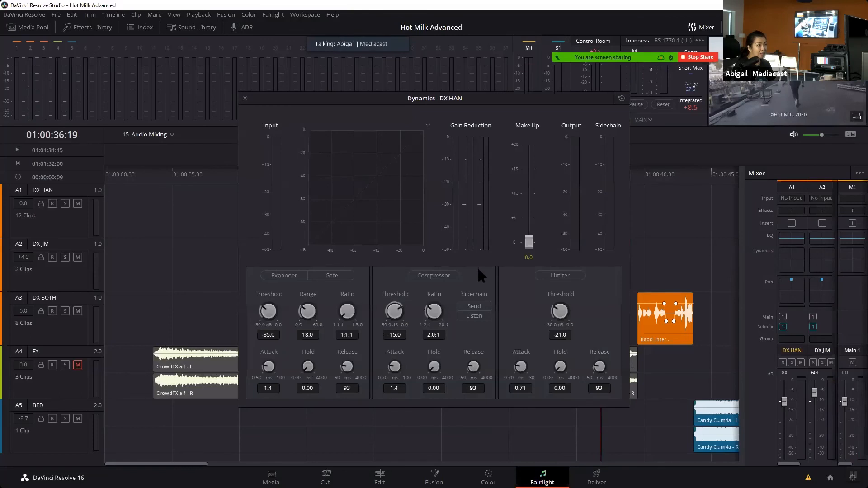
click(435, 276)
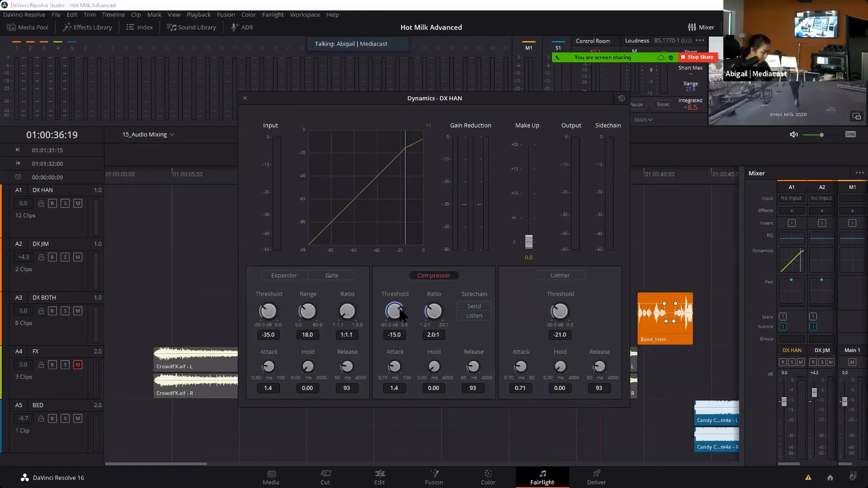
drag(401, 315, 376, 280)
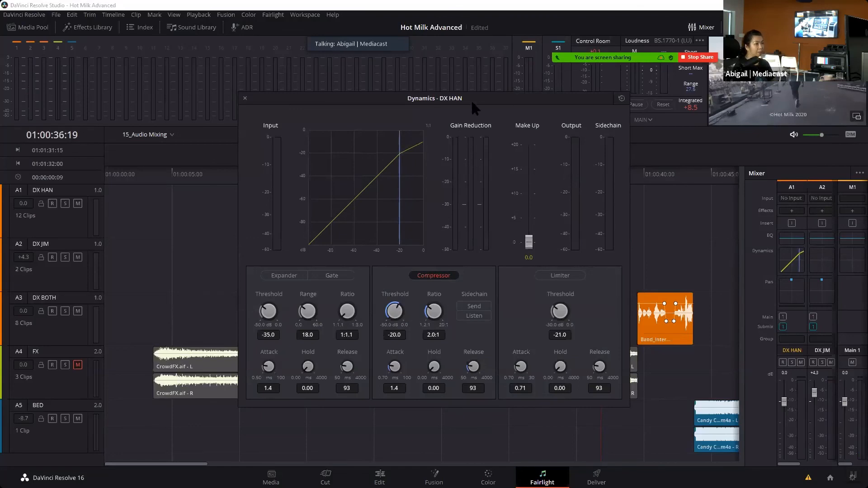
- Move the DX HAN dynamics window clear of the DX JIM clip and play that clip from its start to check its level
drag(265, 98, 107, 278)
click(485, 174)
key(space)
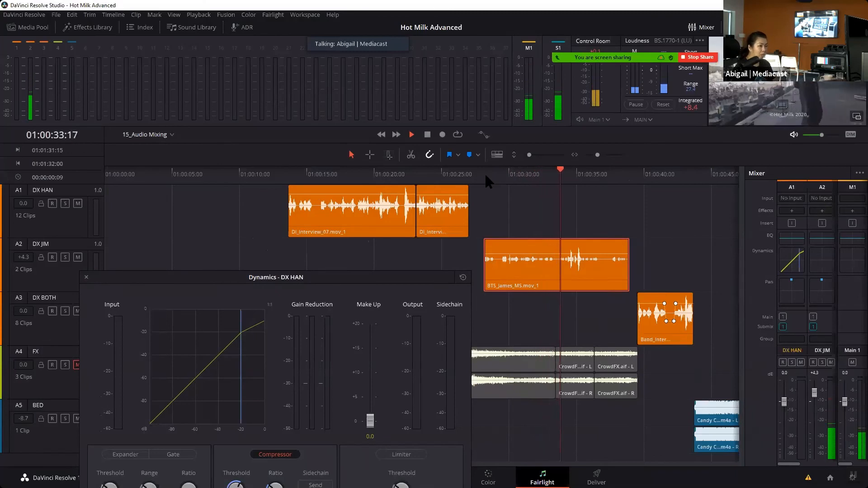
key(space)
- Set the DX HAN compressor's ratio to 1.9:1 with the threshold at -20 dB, check it in playback and close the dynamics window
drag(243, 280, 245, 219)
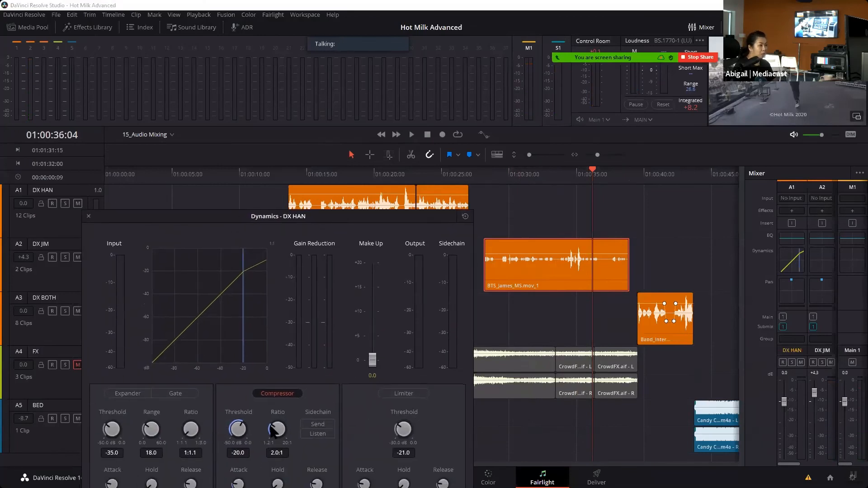
drag(274, 429, 271, 426)
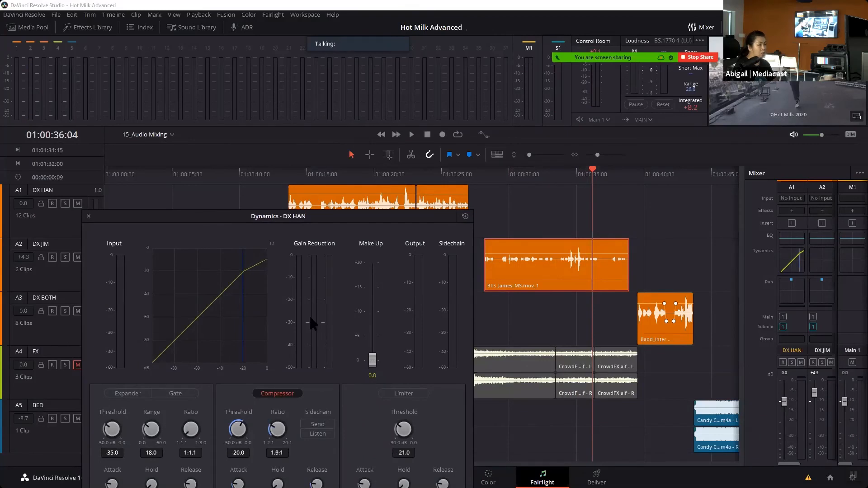
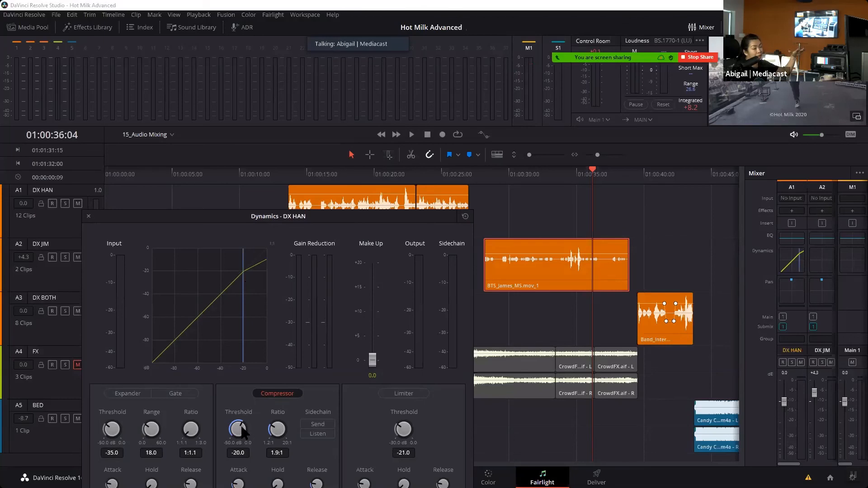
drag(238, 431, 239, 424)
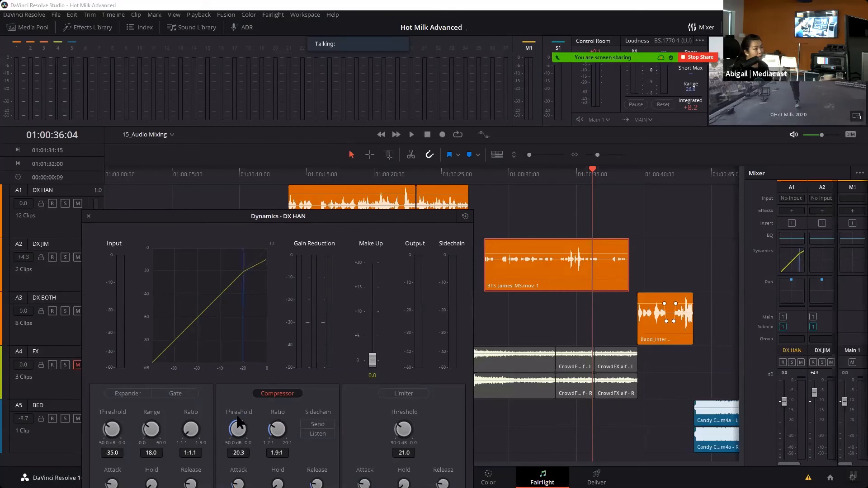
key(space)
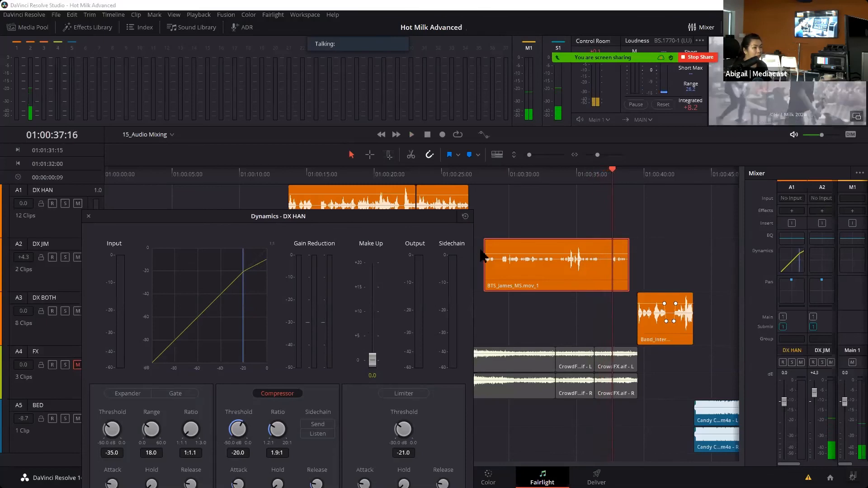
drag(612, 171, 592, 175)
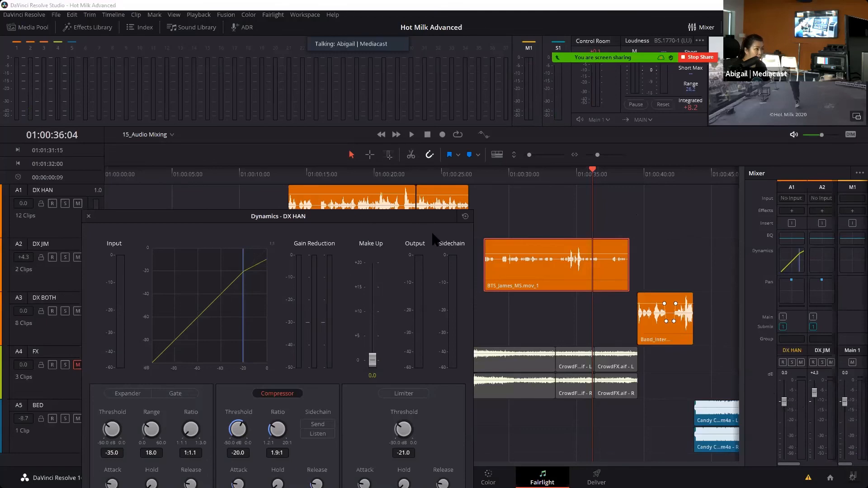
click(89, 217)
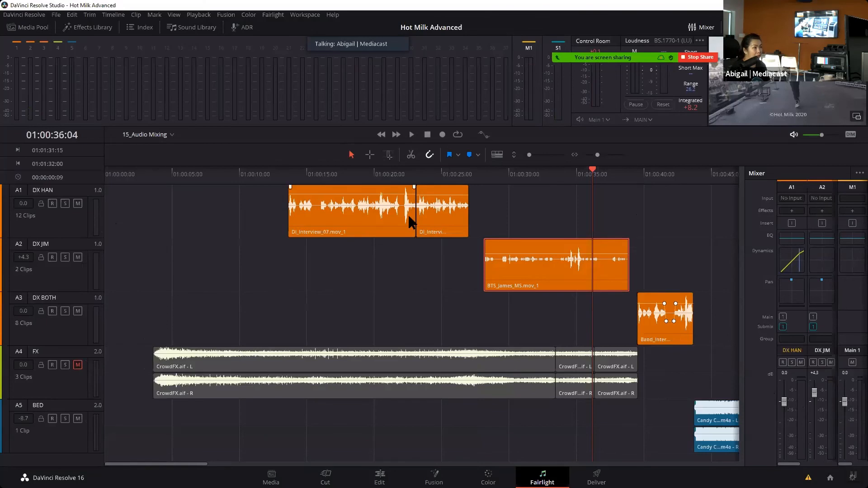
- Widen the mixer to show the strips of all five tracks, and cue the DX JIM clip at 01:00:32:05
click(389, 213)
click(355, 174)
drag(355, 172, 435, 187)
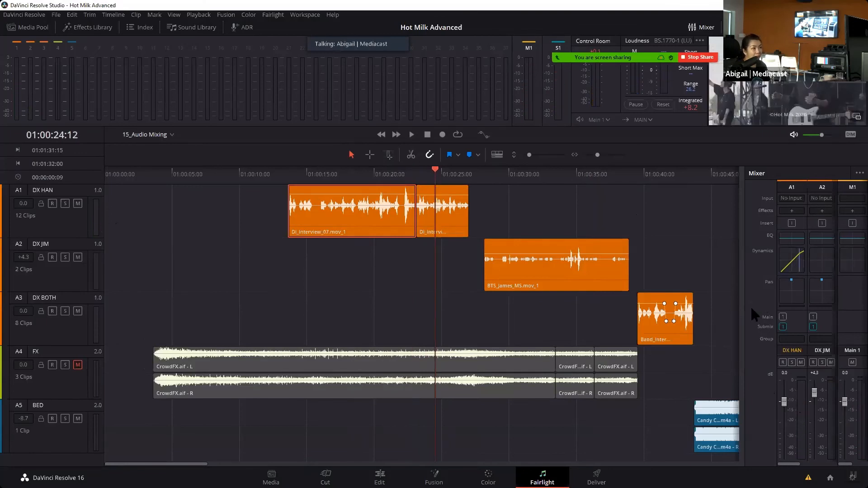
drag(742, 317, 643, 319)
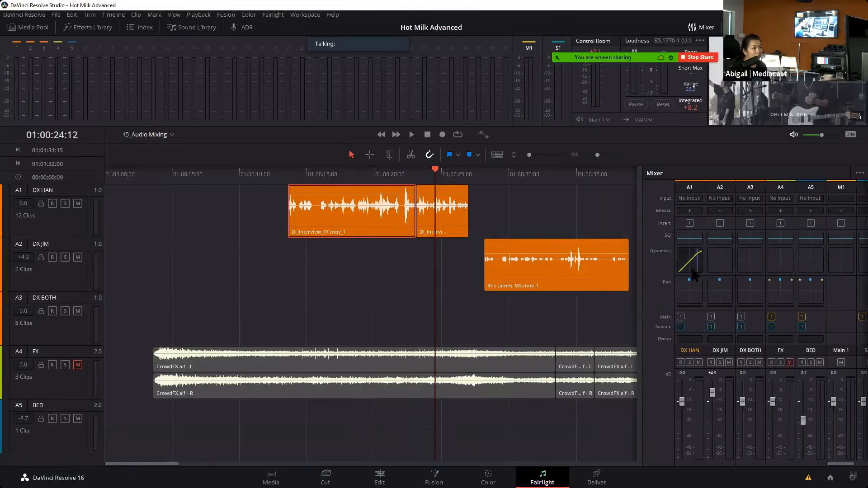
click(544, 273)
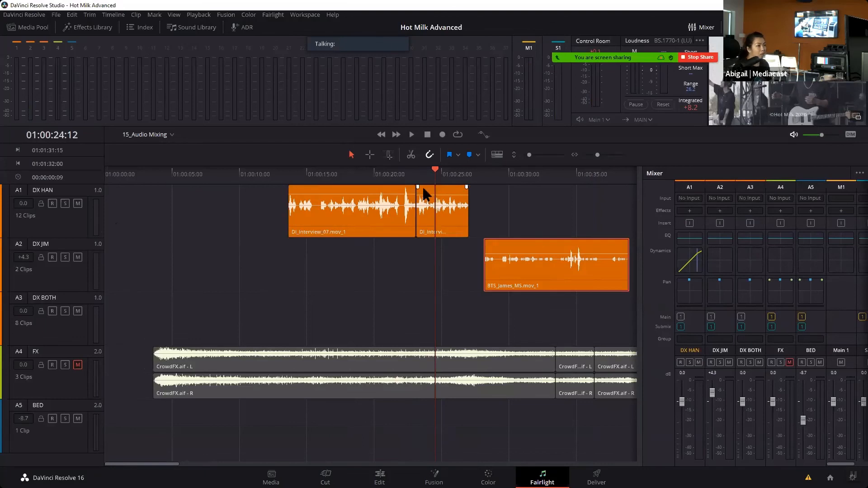
key(space)
click(539, 186)
key(space)
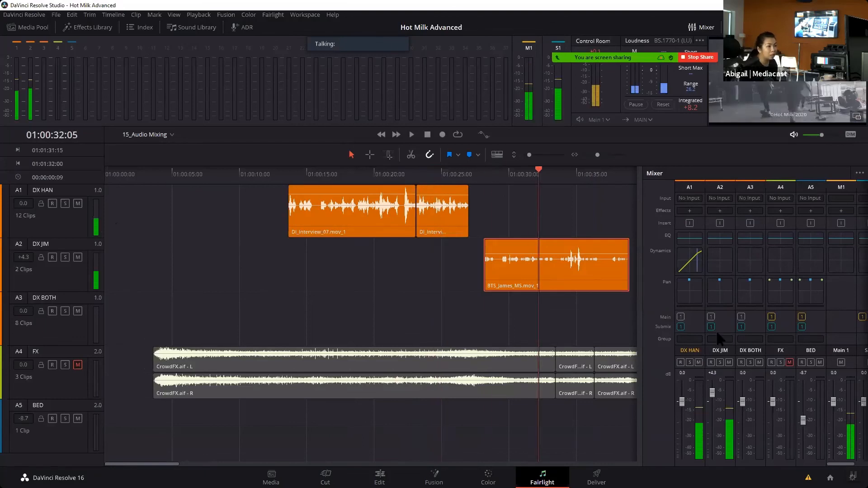
- Enable the compressor on the DX JIM track, lower its threshold to -20 dB and check the clip in playback
double_click(720, 260)
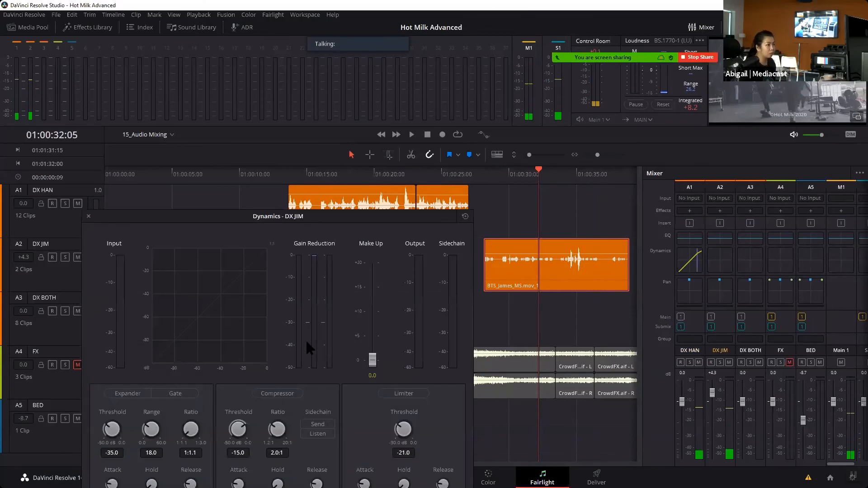
click(281, 394)
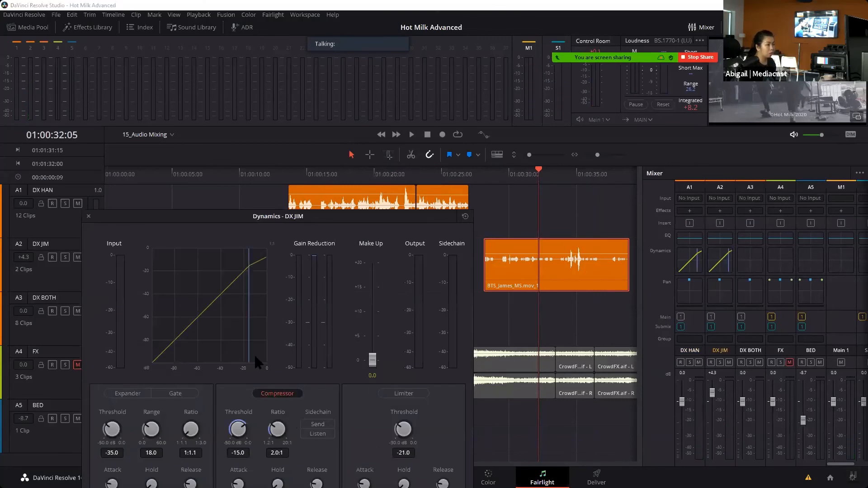
drag(242, 430, 224, 403)
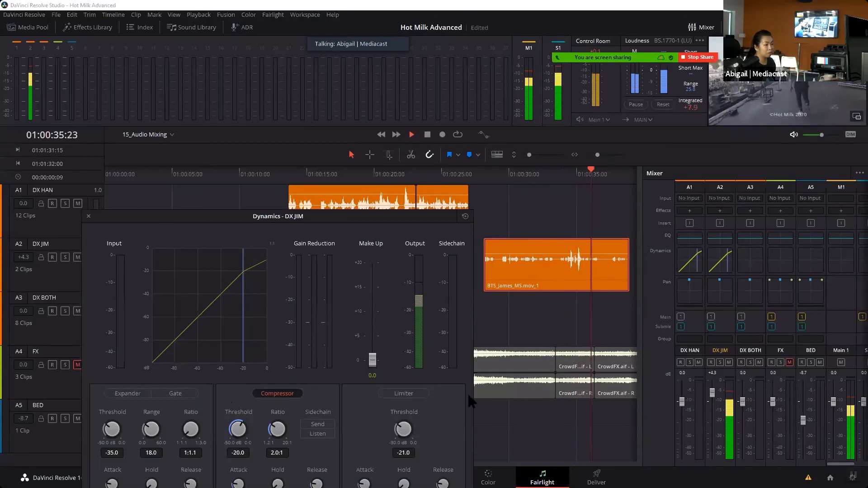
key(space)
- Lower the DX JIM compressor's threshold to -21 dB, check it in playback and close the dynamics window
drag(238, 429, 239, 429)
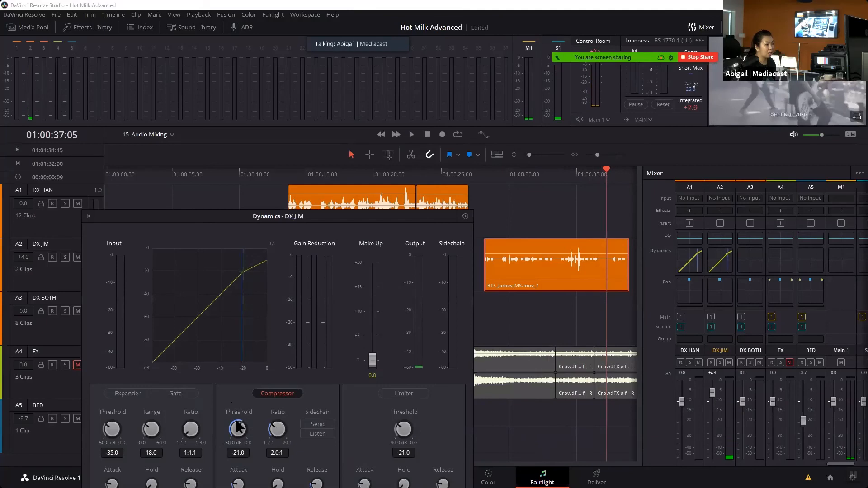
key(space)
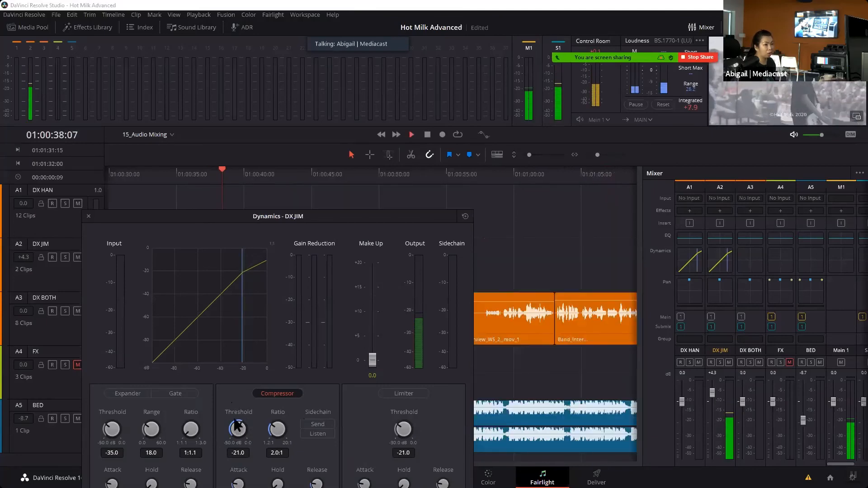
key(space)
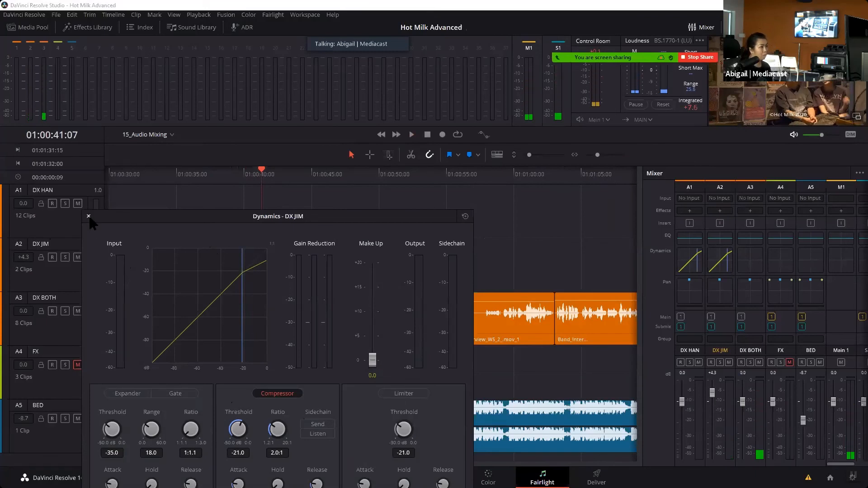
click(89, 216)
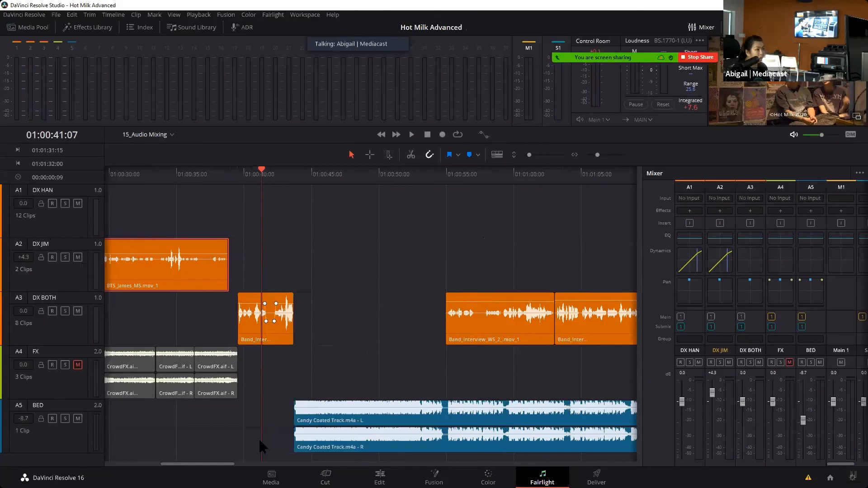
- Bring the DX JIM clip back into view and open that track's equalizer, placing its window clear of the clip
drag(214, 465, 146, 462)
drag(171, 462, 172, 462)
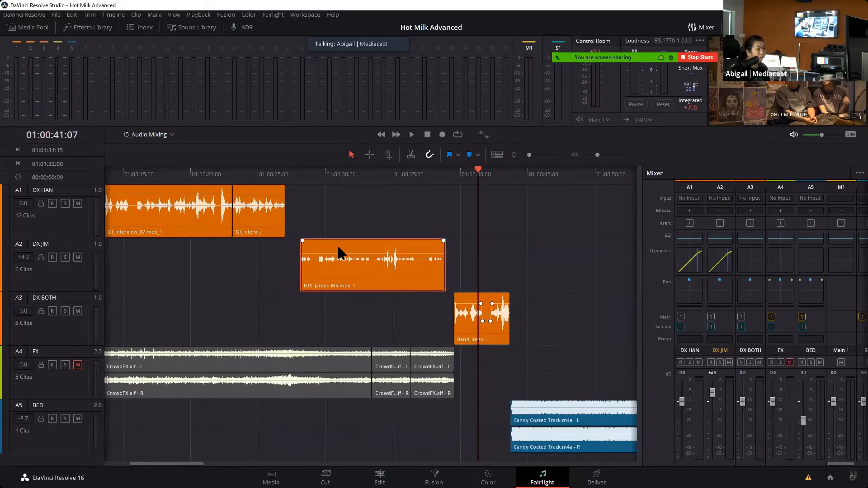
click(724, 243)
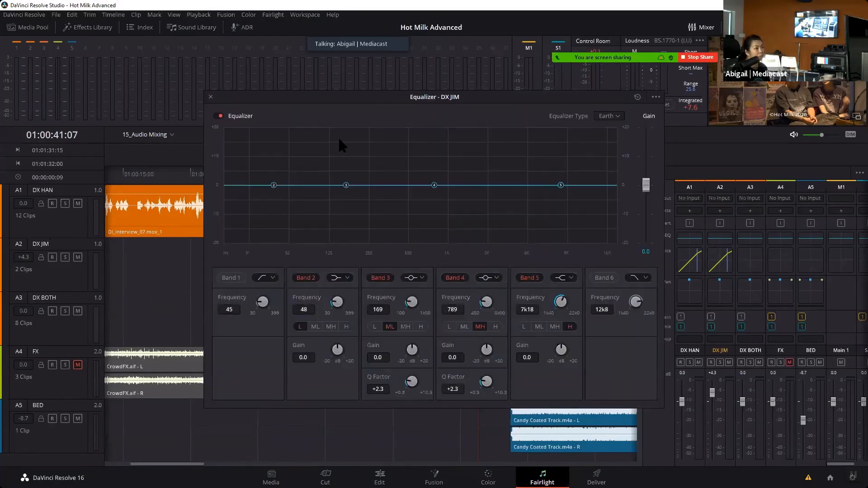
drag(273, 186, 272, 186)
drag(275, 104, 382, 332)
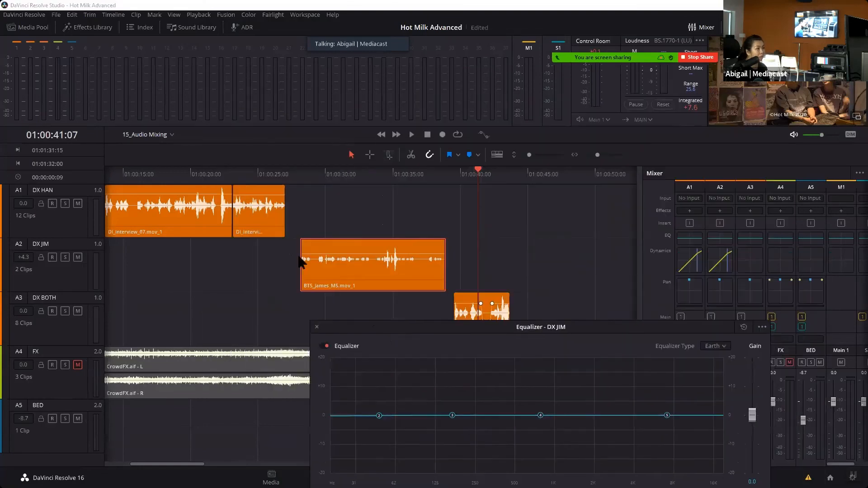
- Turn on loop playback and play the DX JIM clip from 01:00:28:03 to about 01:00:38:08
click(302, 174)
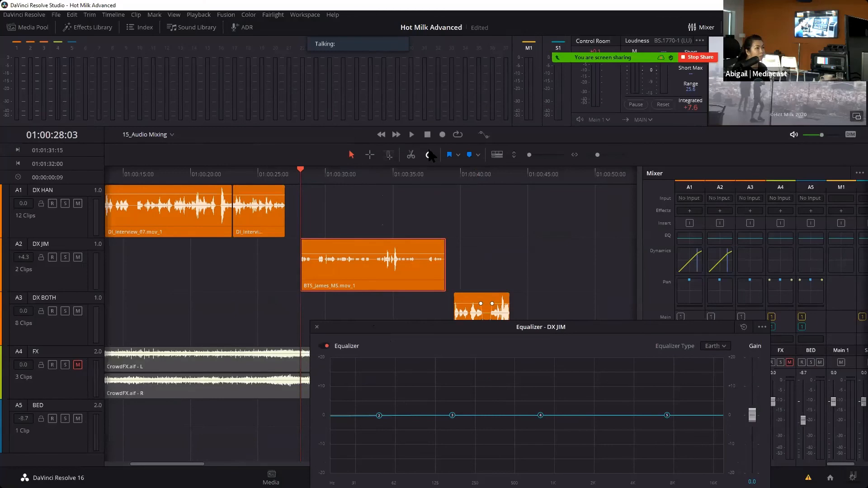
click(458, 135)
key(space)
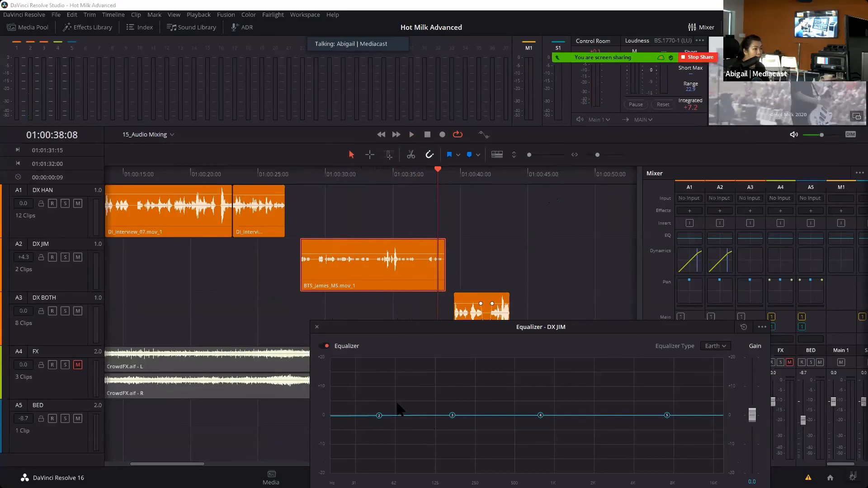
- Boost Band 2 of the DX JIM equalizer by about 6 dB and replay the start of the clip
drag(378, 414, 375, 398)
drag(437, 178, 296, 199)
key(space)
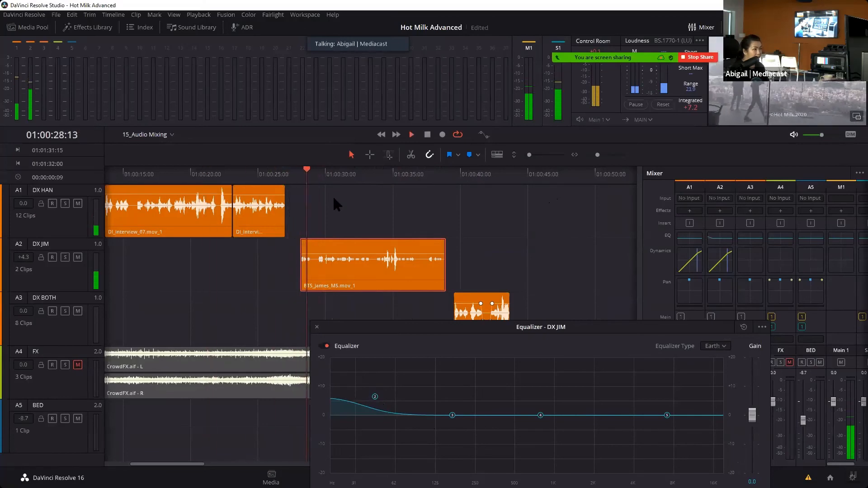
key(space)
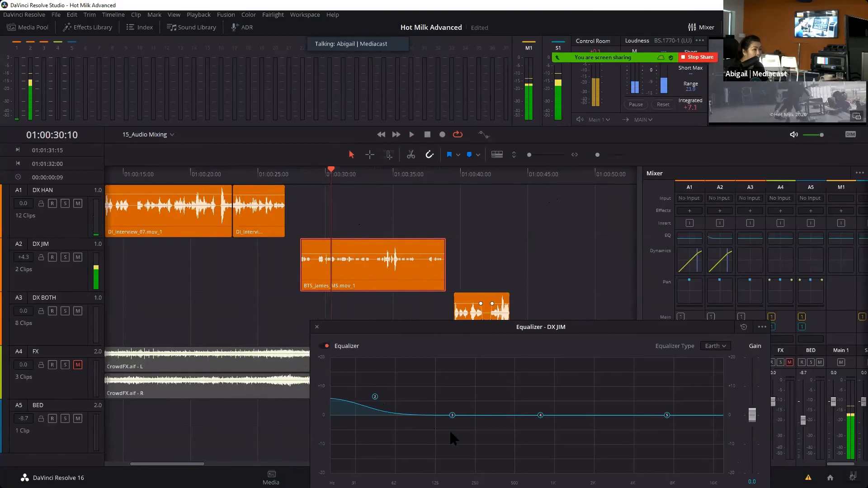
- Boost Band 3 by about 13 dB near 150 Hz and Band 4 by about 4 dB near 1.1 kHz, then replay the DX JIM clip
drag(452, 415, 496, 294)
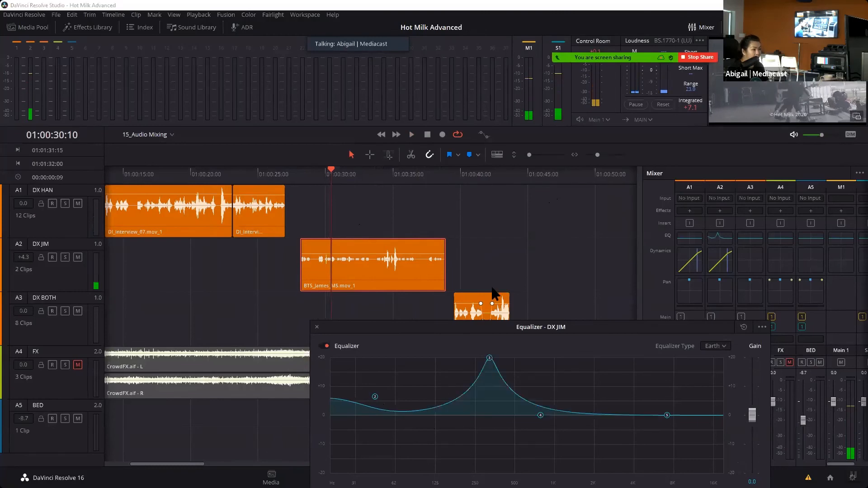
drag(491, 359, 445, 377)
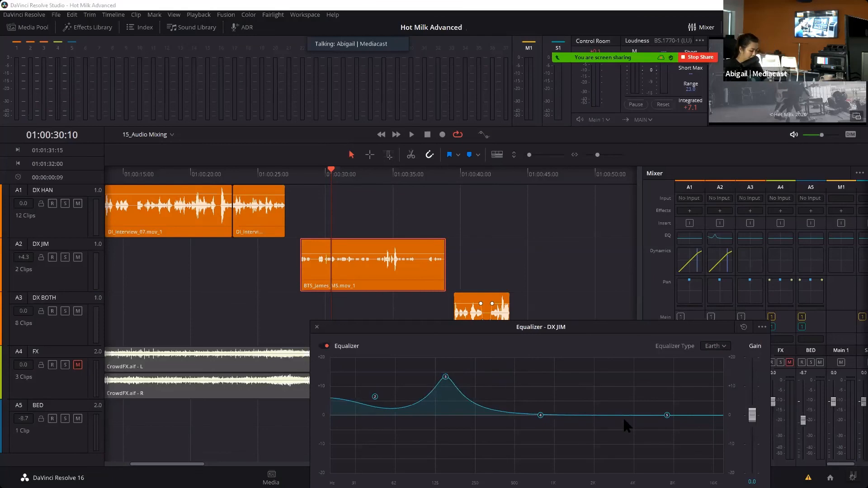
drag(540, 415, 562, 405)
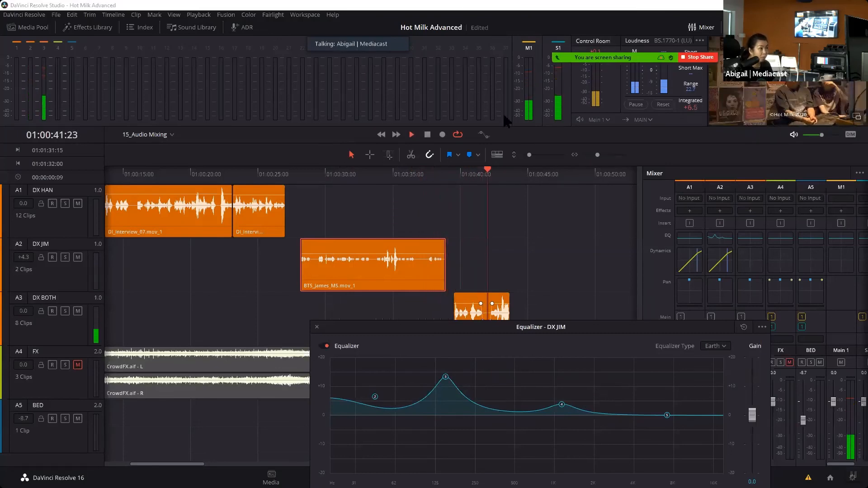
drag(495, 176, 300, 173)
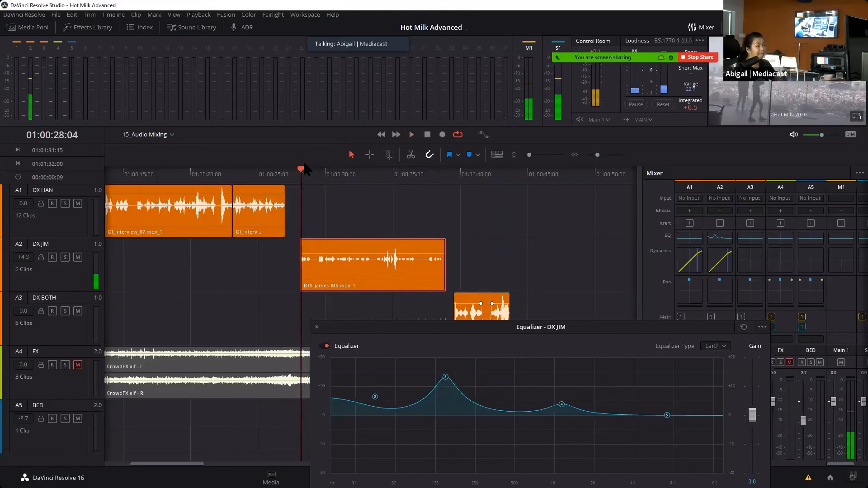
key(space)
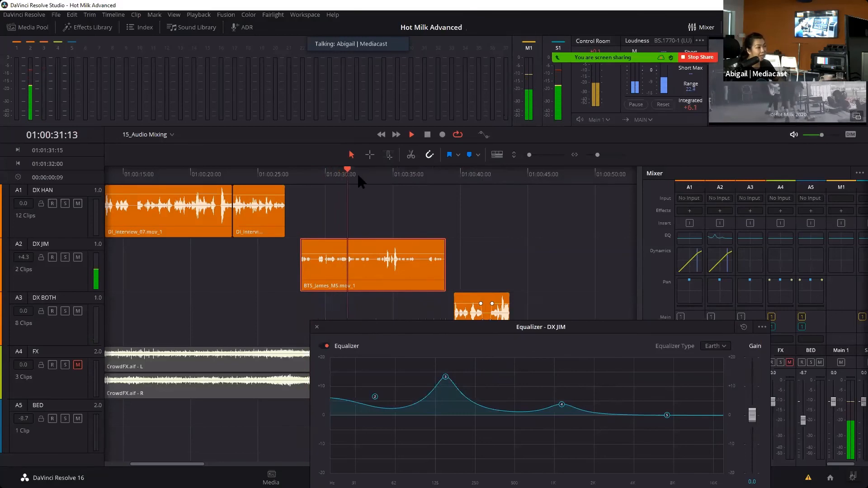
- Stop playback, return the playhead to 01:00:31:04, then close the DX JIM equalizer and hide the mixer
key(space)
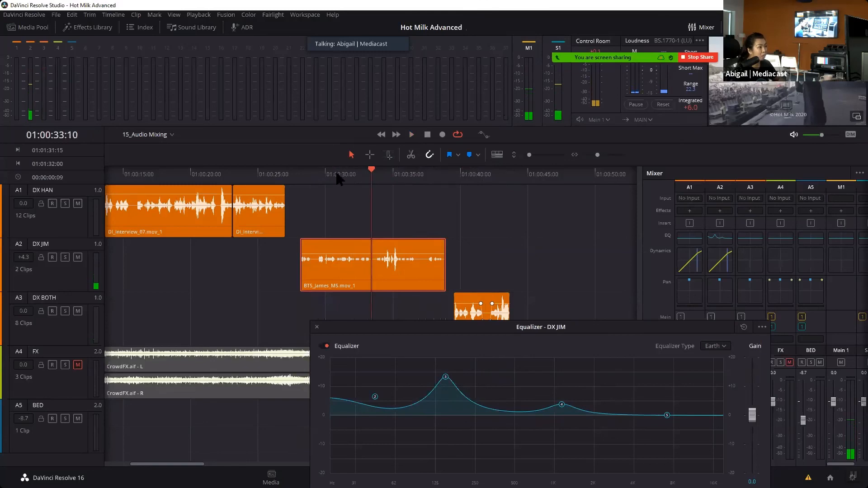
click(324, 172)
drag(314, 174, 341, 184)
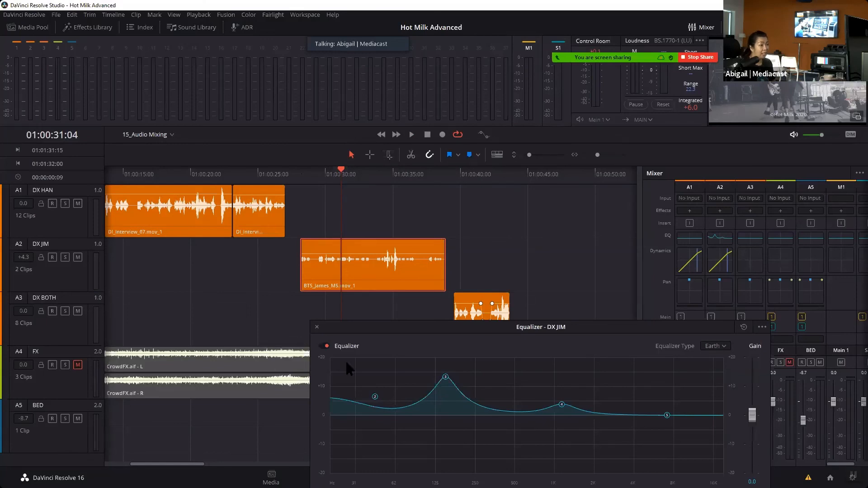
click(317, 327)
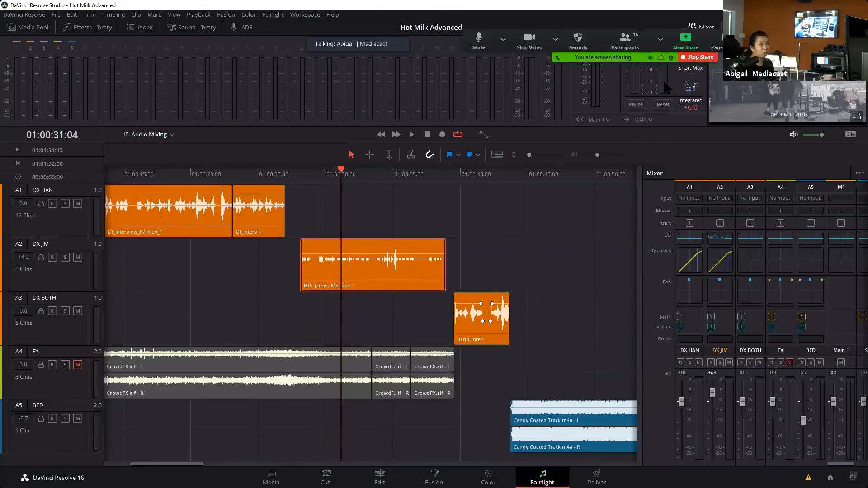
click(701, 27)
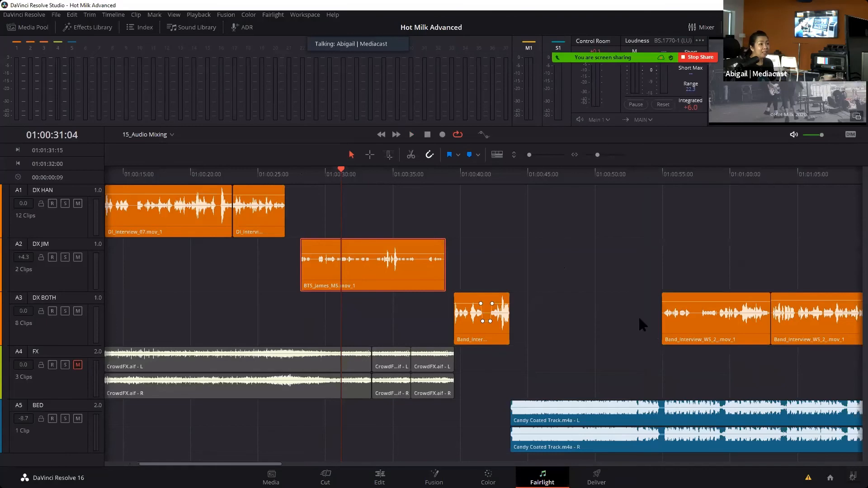
- Play the DX HAN clips from about 01:01:22 to 01:01:33 with the BED track muted and the monitoring volume raised slightly
drag(340, 174, 381, 178)
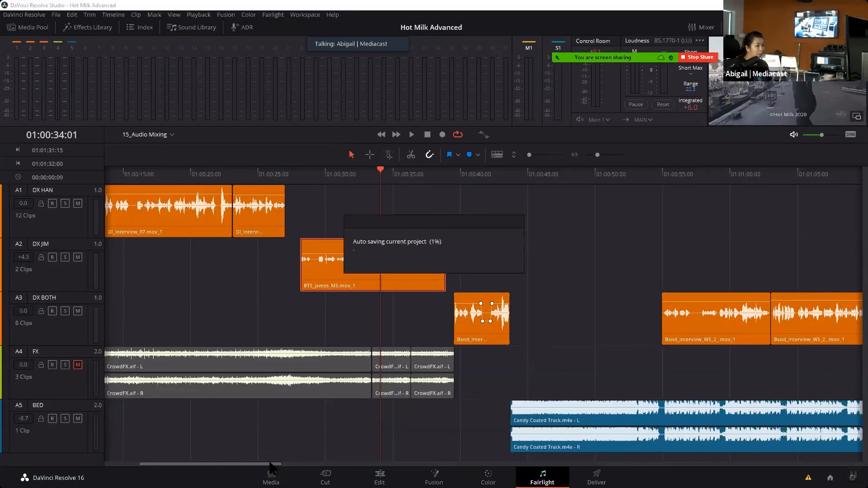
drag(271, 464, 309, 467)
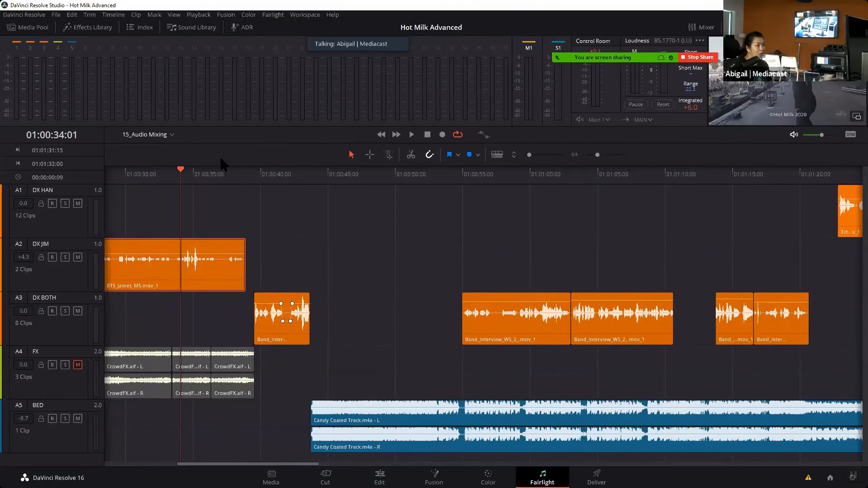
click(173, 167)
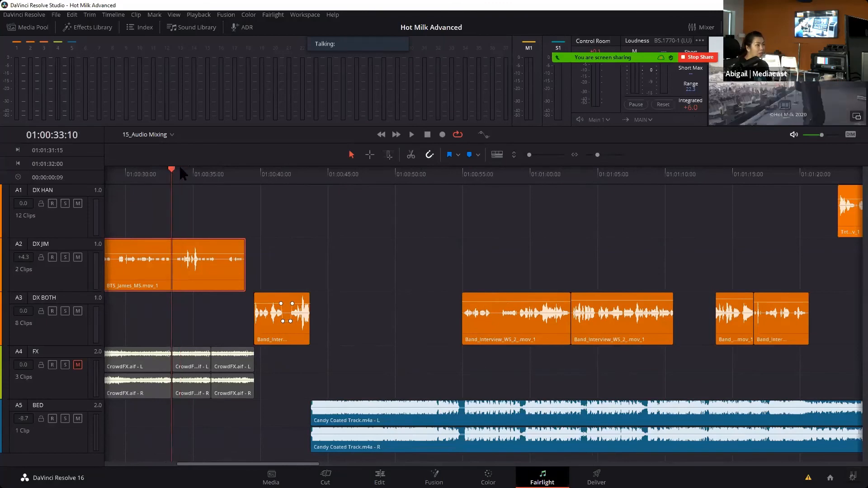
drag(176, 168, 649, 171)
key(space)
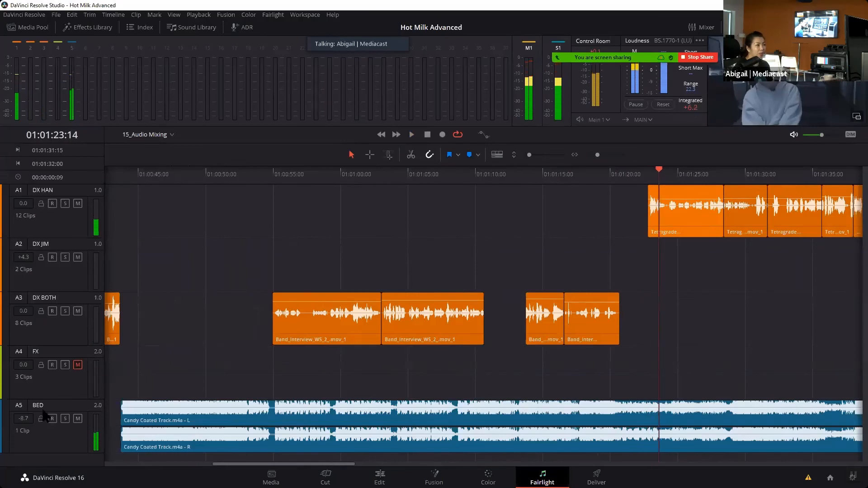
key(space)
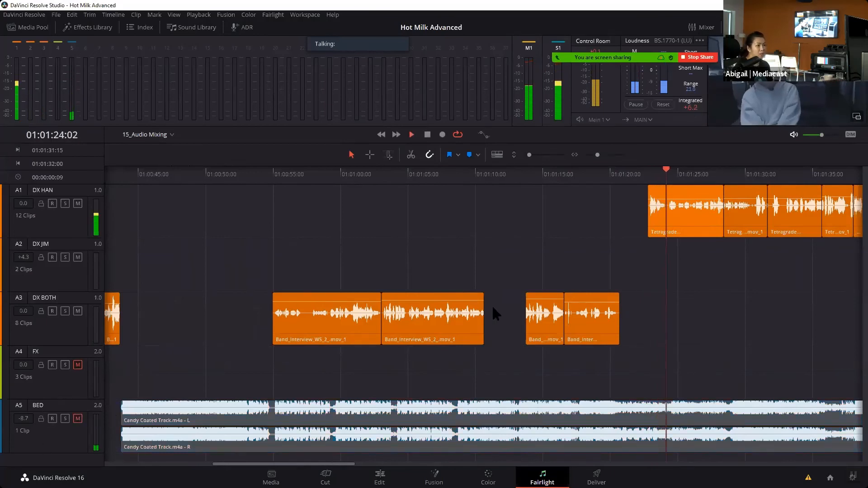
drag(826, 134, 827, 135)
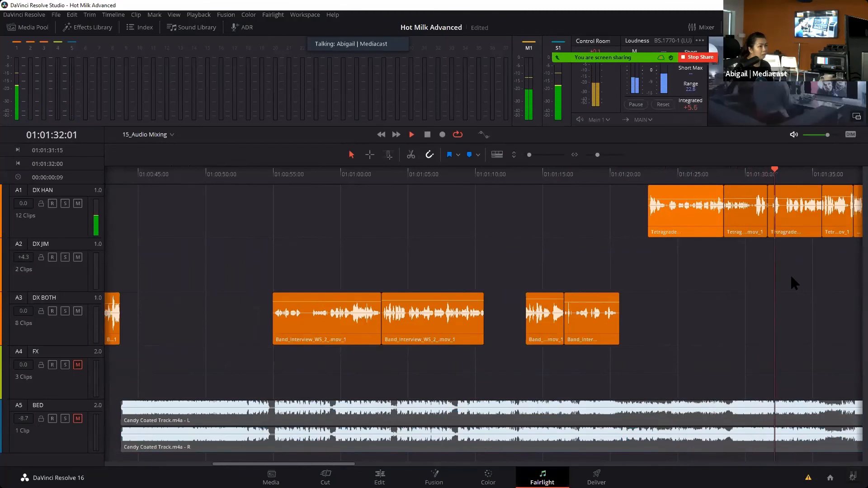
key(space)
- Select and enlarge the DX HAN clip starting around 01:01:31:14 and park the playhead at its start
click(796, 212)
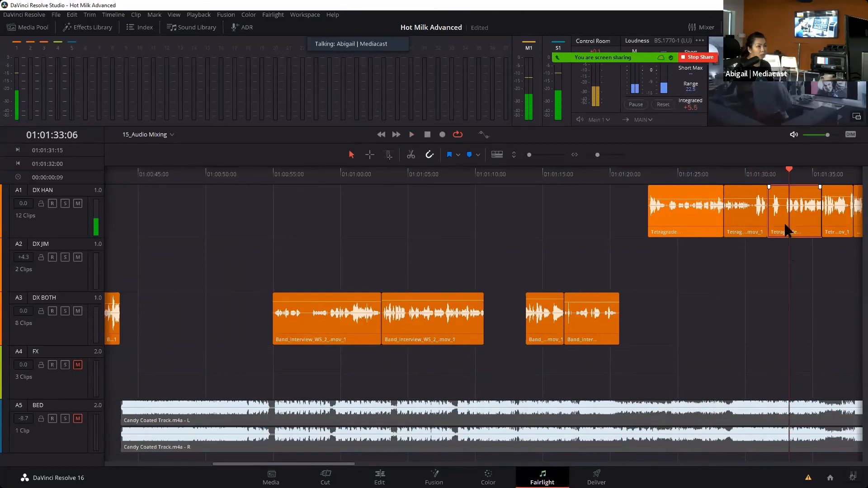
drag(529, 154, 531, 155)
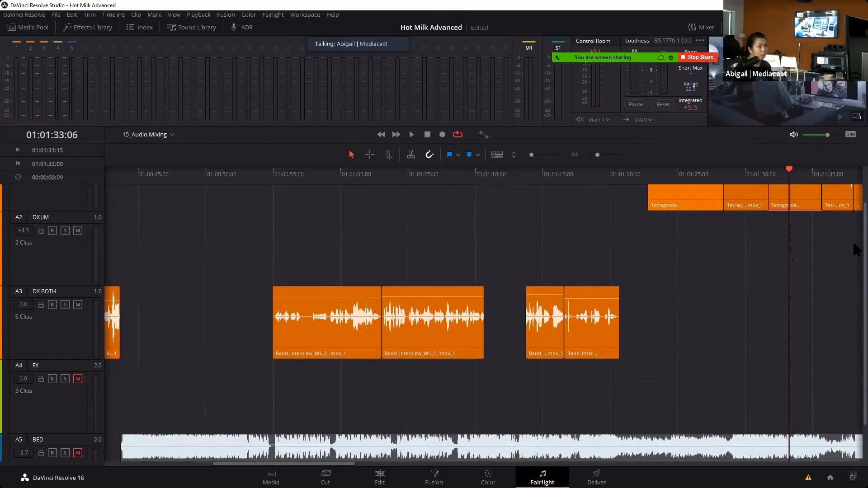
scroll(854, 253, up, 3)
drag(597, 154, 601, 158)
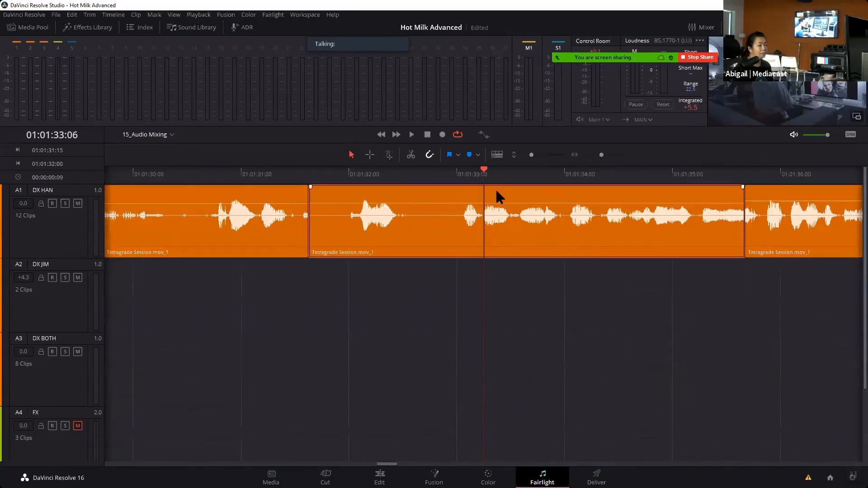
drag(484, 171, 308, 171)
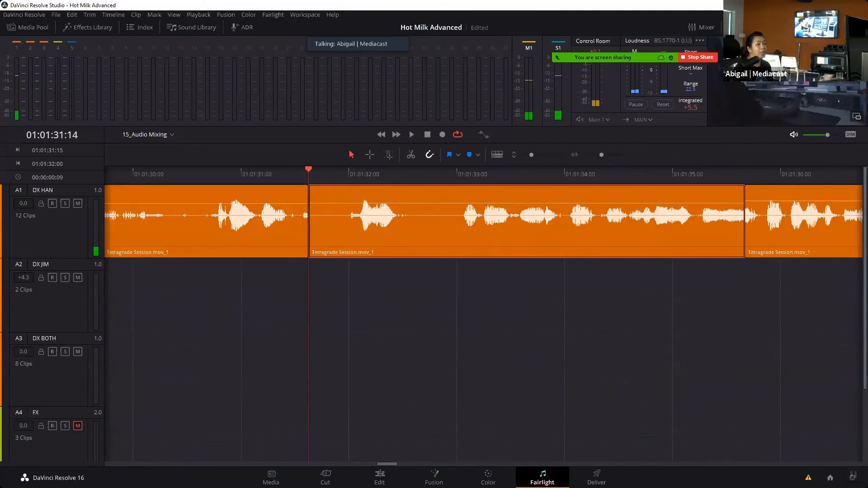
key(ctrl+9)
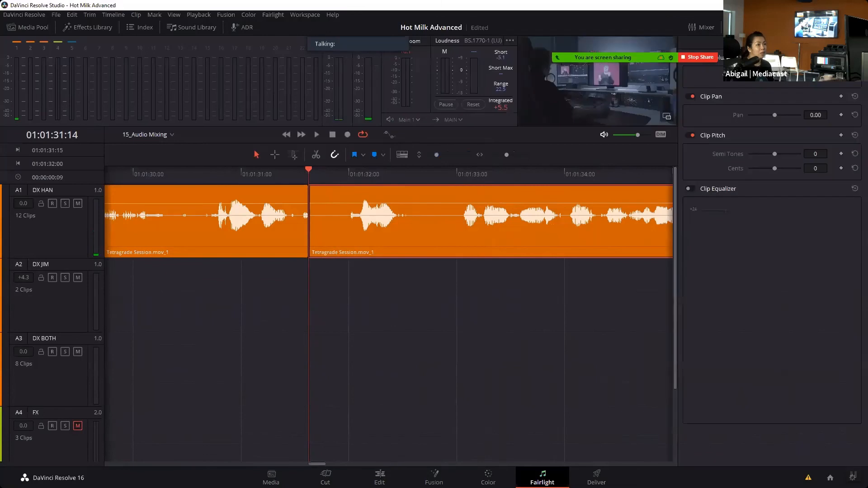
key(ctrl+9)
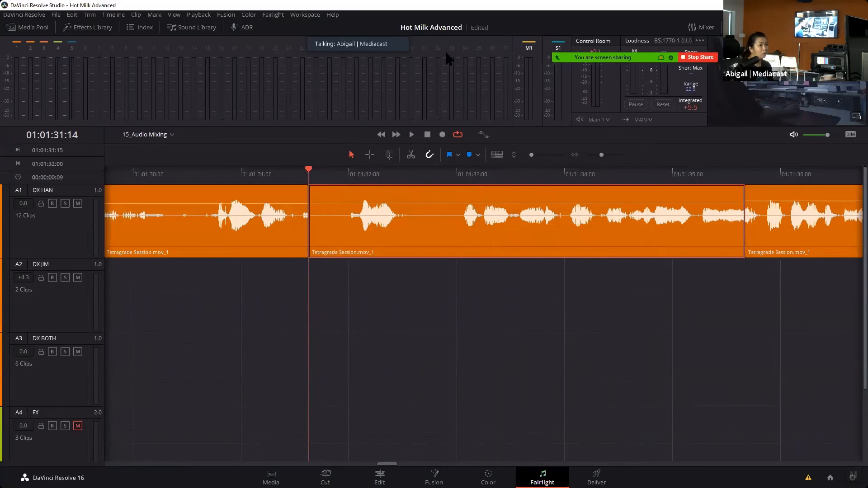
click(584, 348)
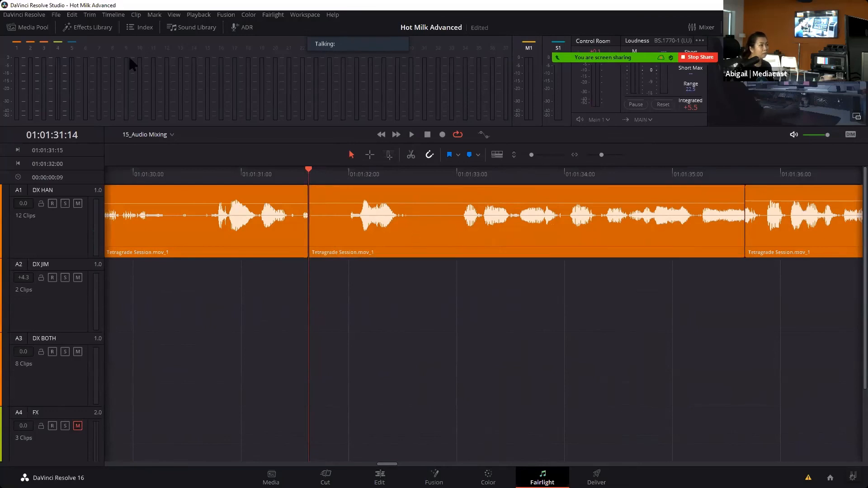
- Apply the Noise Reduction effect to the DX HAN clip starting around 01:01:31:14 and place its window clear of the clip's waveform
click(88, 27)
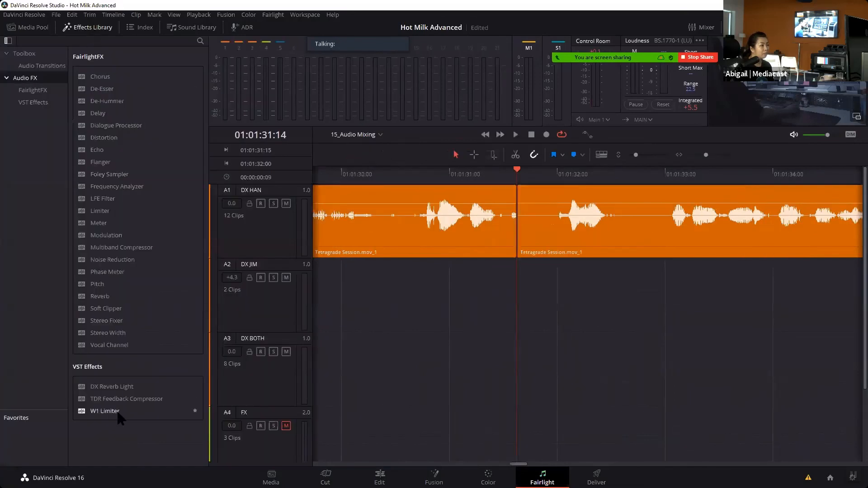
drag(119, 263, 572, 244)
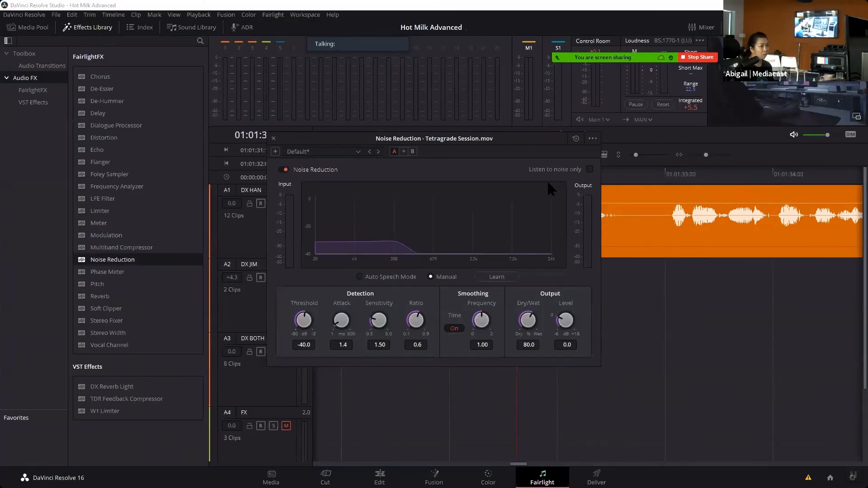
drag(290, 140, 363, 235)
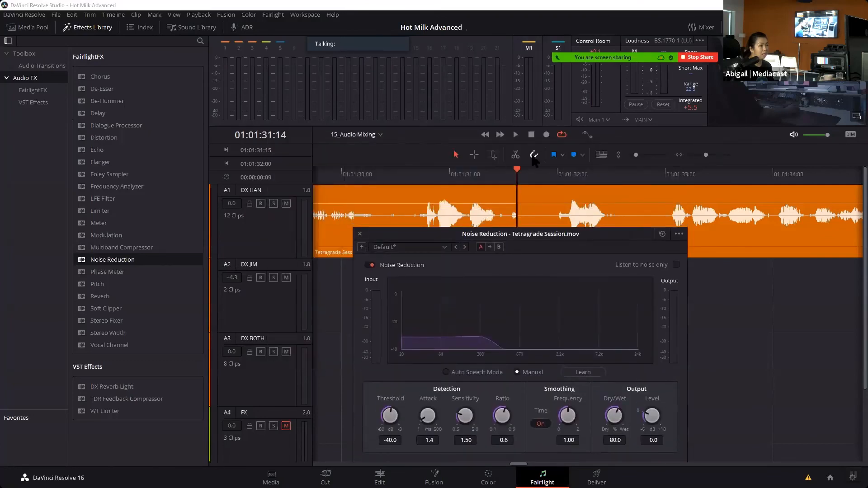
- Audition the clip from 01:01:31:14, bypass its Noise Reduction effect and close the effect window
click(518, 172)
key(space)
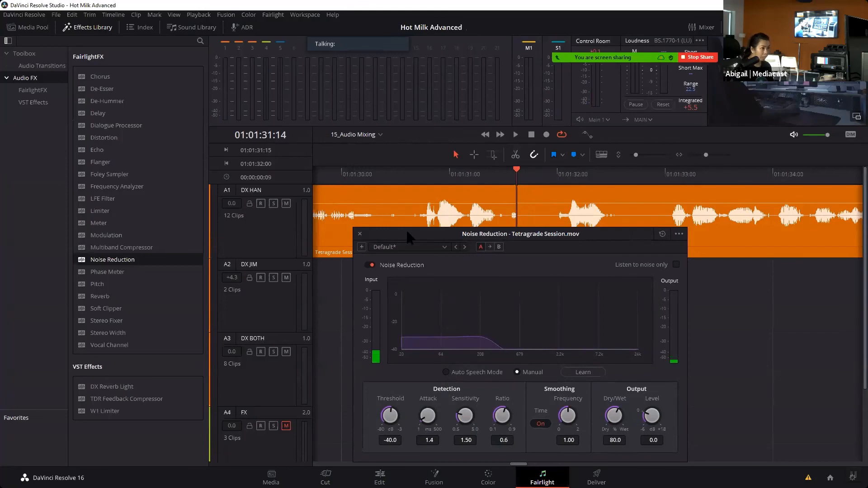
click(372, 265)
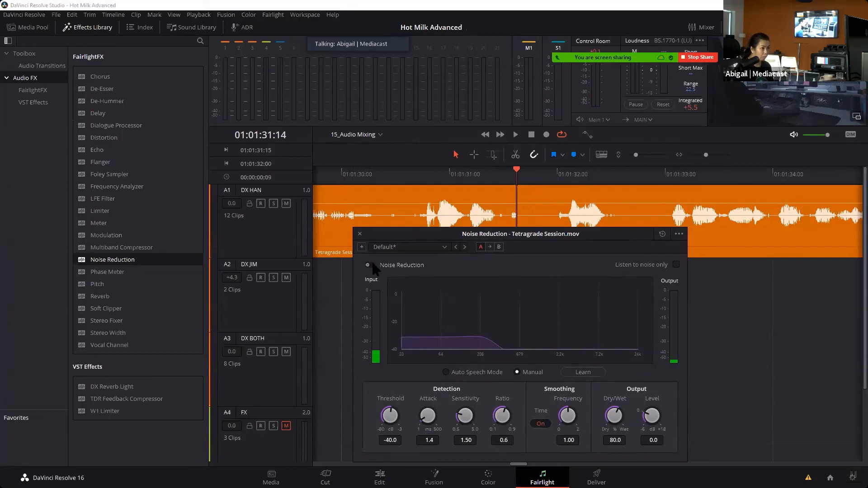
click(359, 235)
- Solo DX HAN and replay the opening of the noise-reduced clip up to the first word, raising the monitoring volume
key(space)
key(space)
click(521, 172)
key(space)
key(space)
drag(590, 174, 519, 187)
key(space)
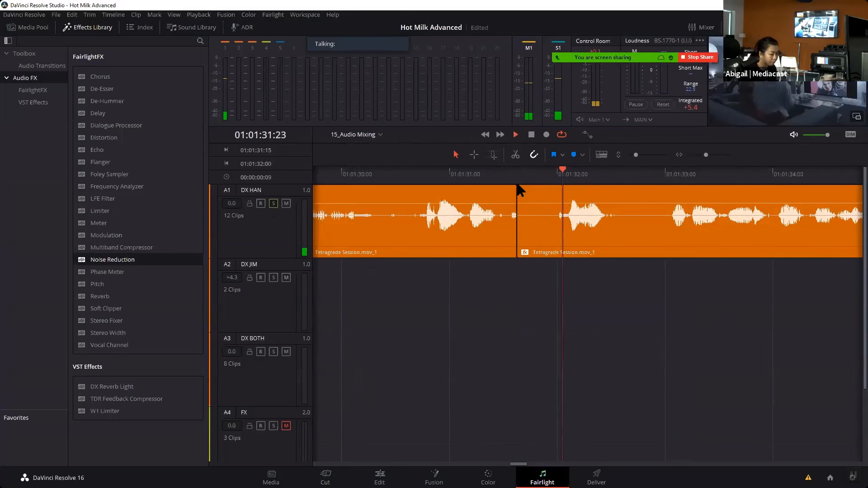
key(space)
drag(631, 176, 558, 176)
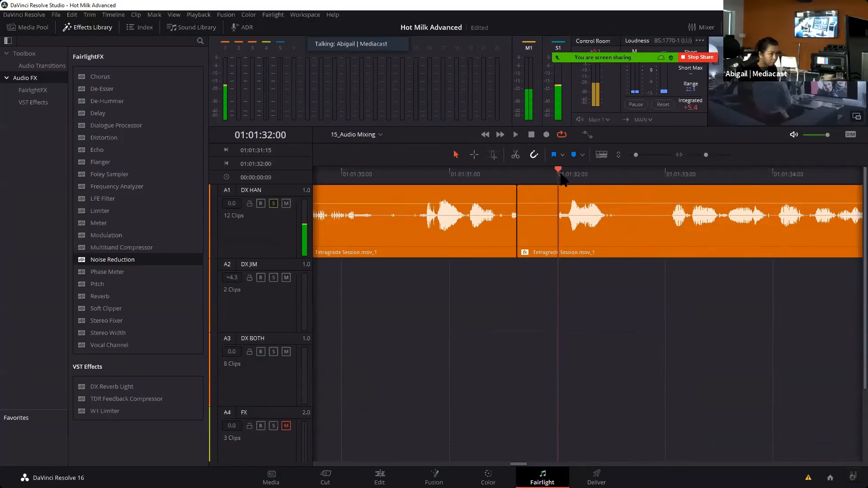
click(829, 134)
drag(830, 136, 831, 135)
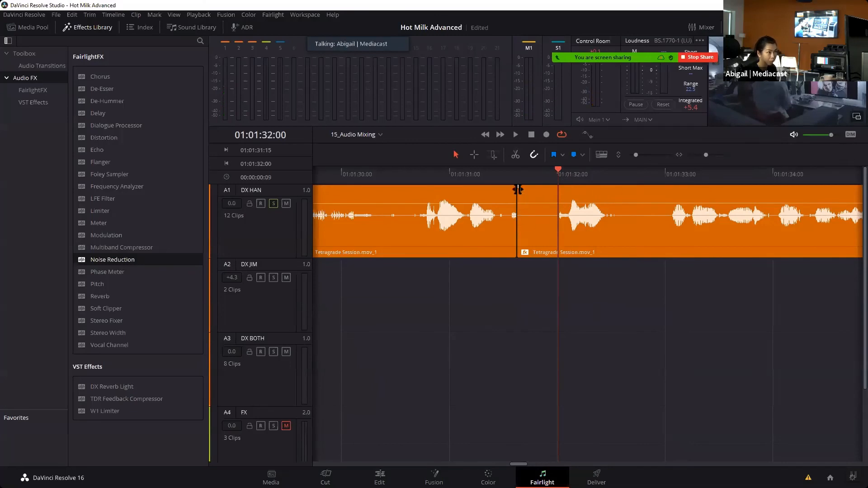
- Mark an in/out range from 01:01:31:15 to 01:01:32:00 over the clip's background noise and play it
click(516, 172)
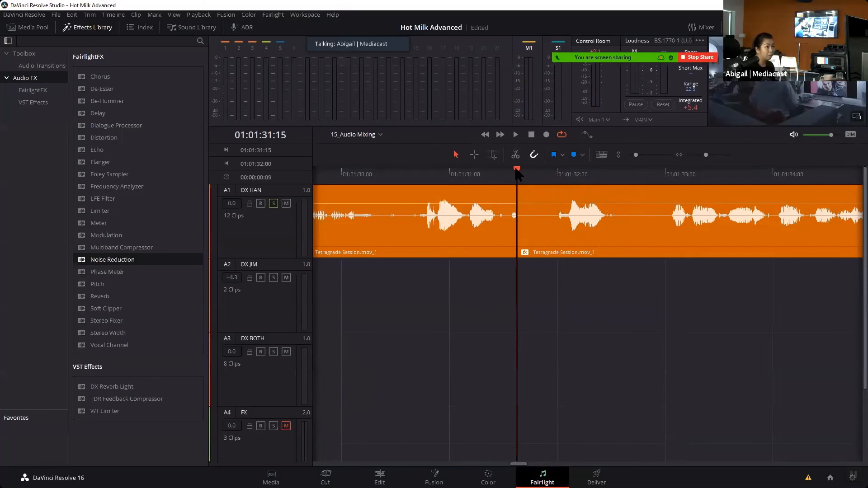
key(i)
drag(518, 174, 560, 177)
key(o)
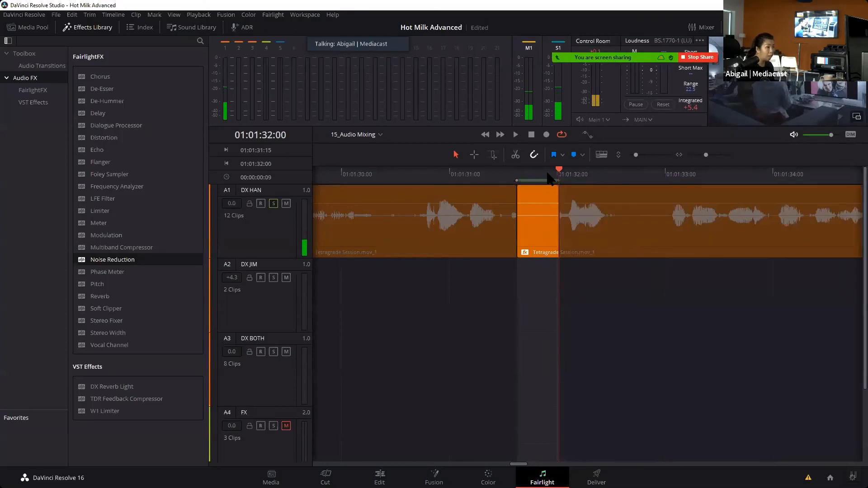
key(space)
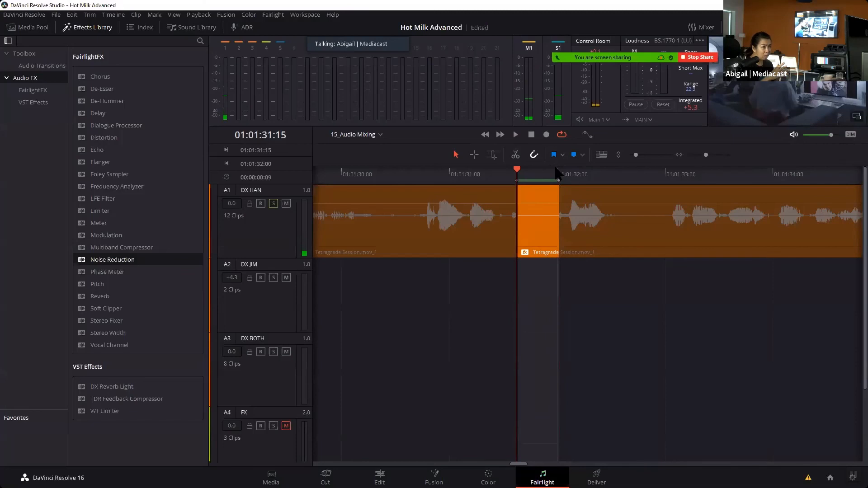
key(space)
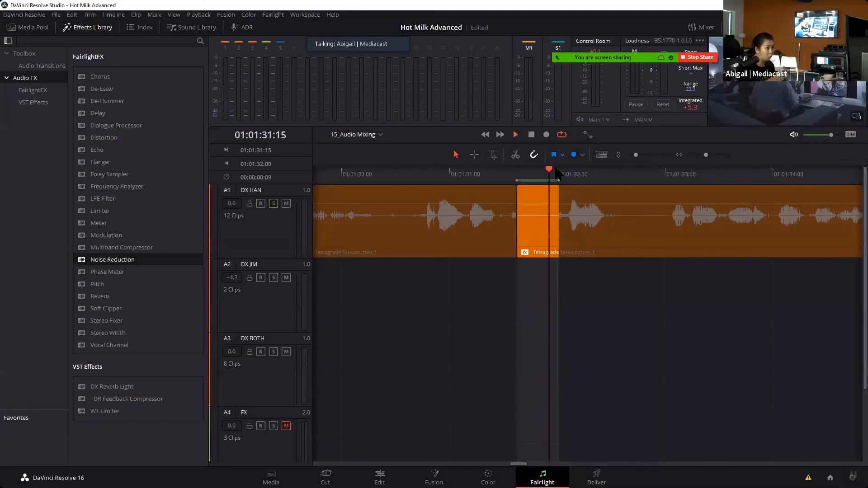
key(space)
drag(619, 174, 514, 177)
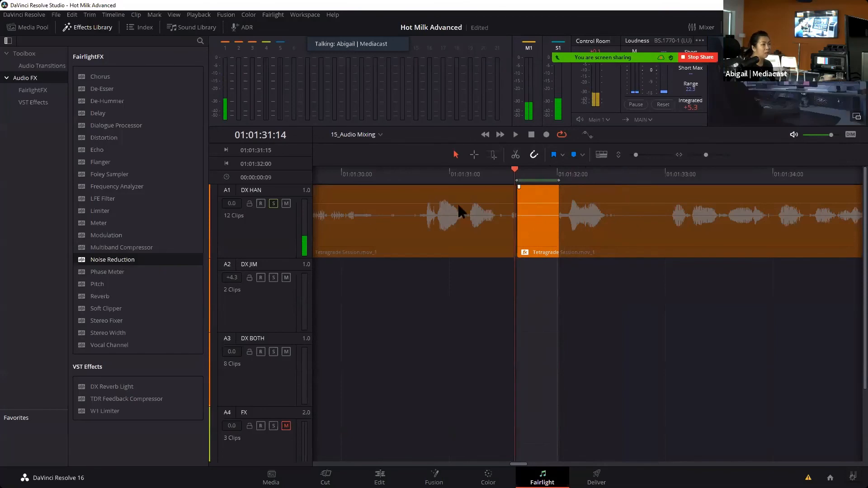
- Add a second Noise Reduction effect to the same clip, close its window and replay the clip from 01:01:31:14
click(491, 240)
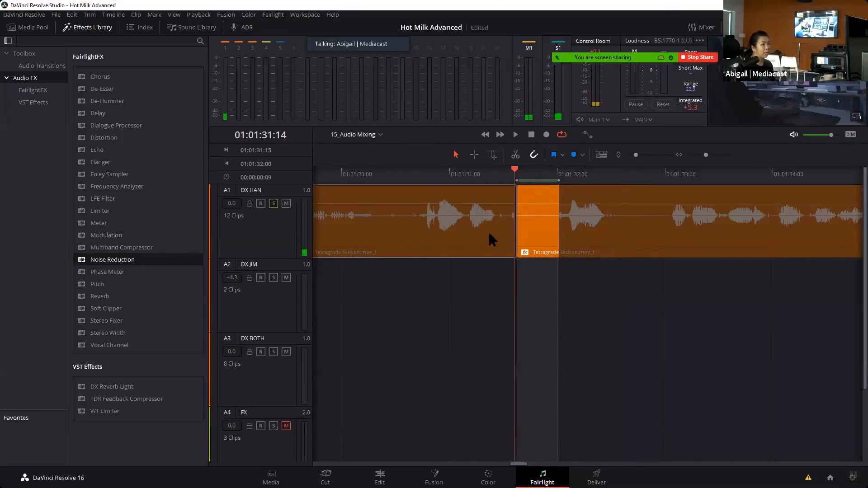
double_click(561, 229)
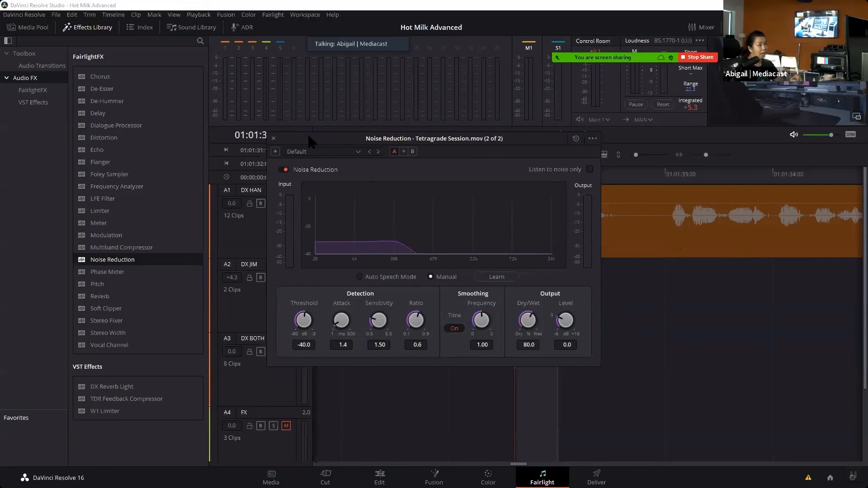
drag(294, 140, 380, 230)
click(326, 231)
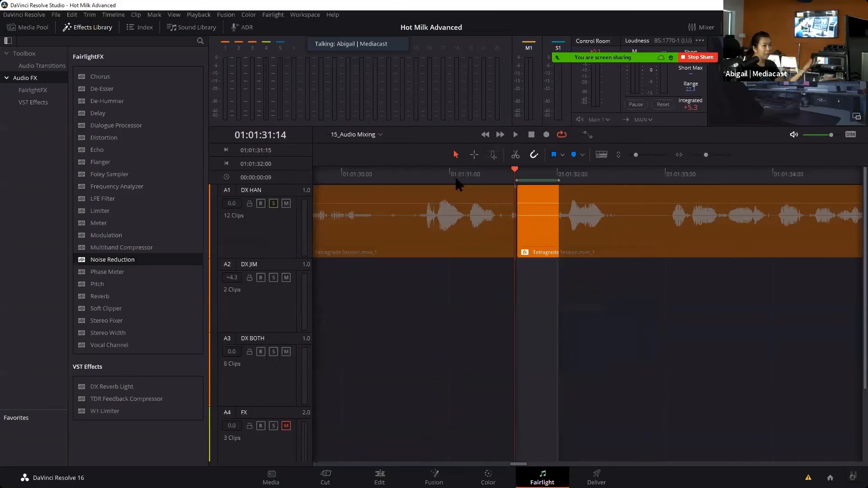
key(space)
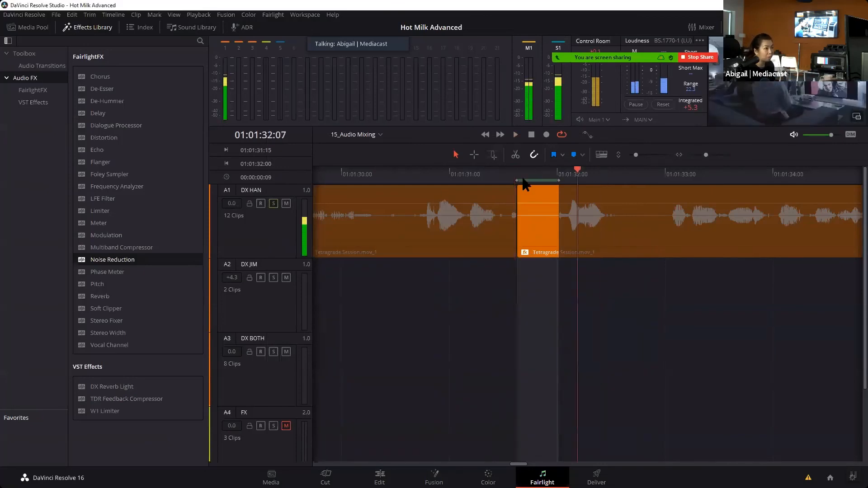
key(space)
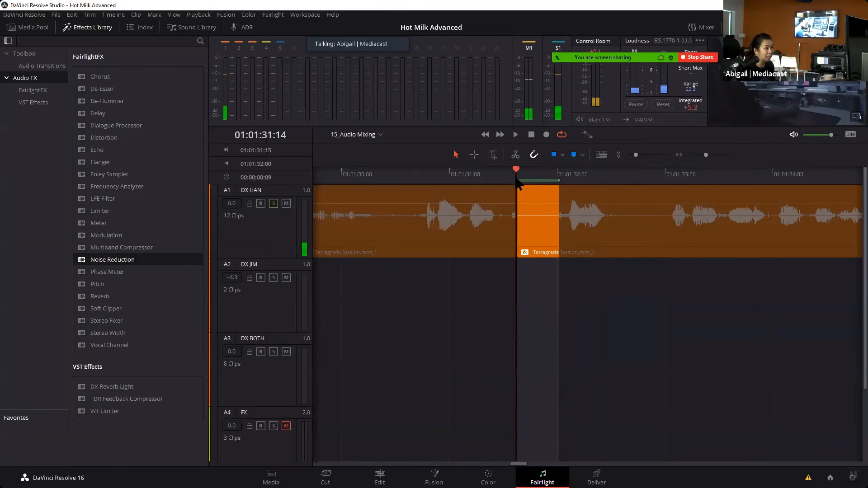
- Replay the opening of the noise-reduced DX HAN clip and clear the timeline's in/out range
key(space)
key(space)
click(540, 177)
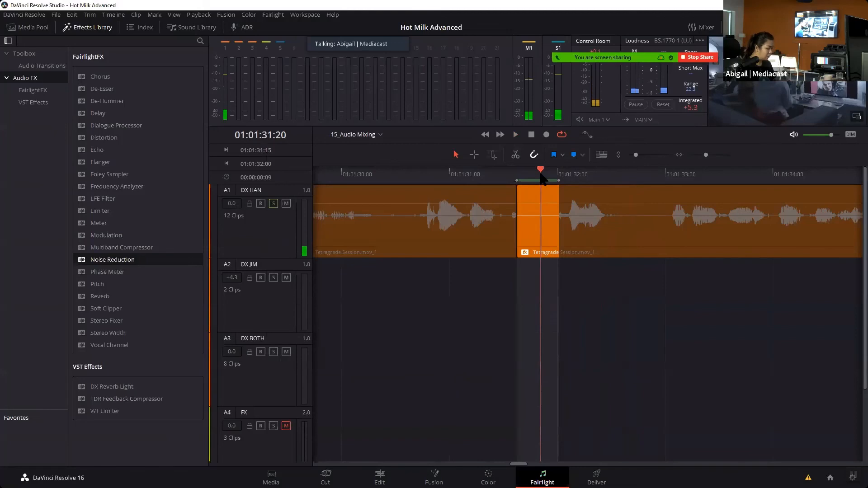
key(alt+x)
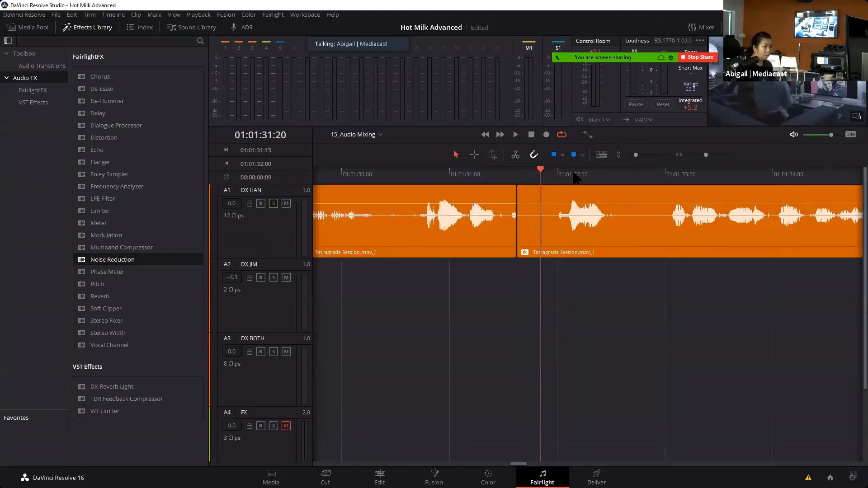
- Mark a new in/out range from 01:01:31:14 to 01:01:32:00 over the background noise before the clip's first word
drag(540, 174, 517, 174)
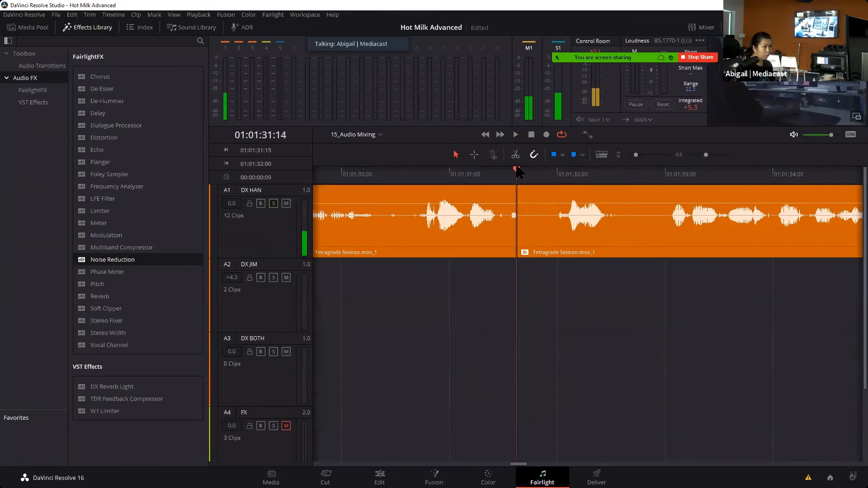
key(i)
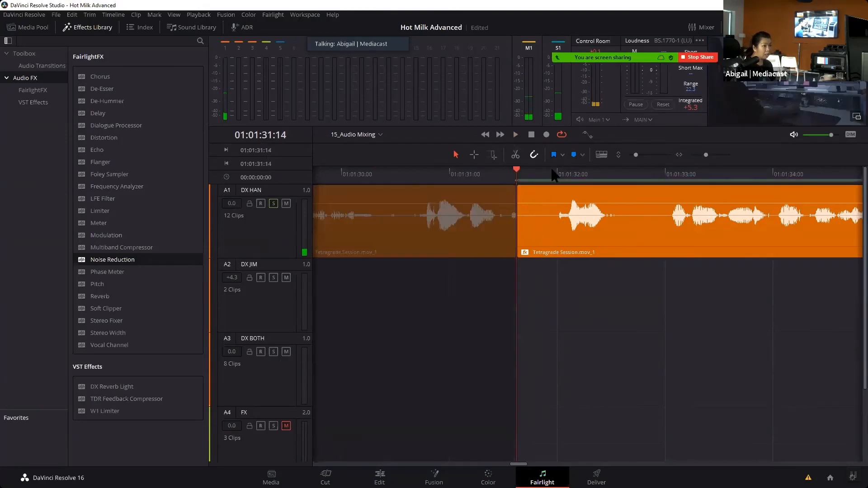
drag(518, 172, 559, 177)
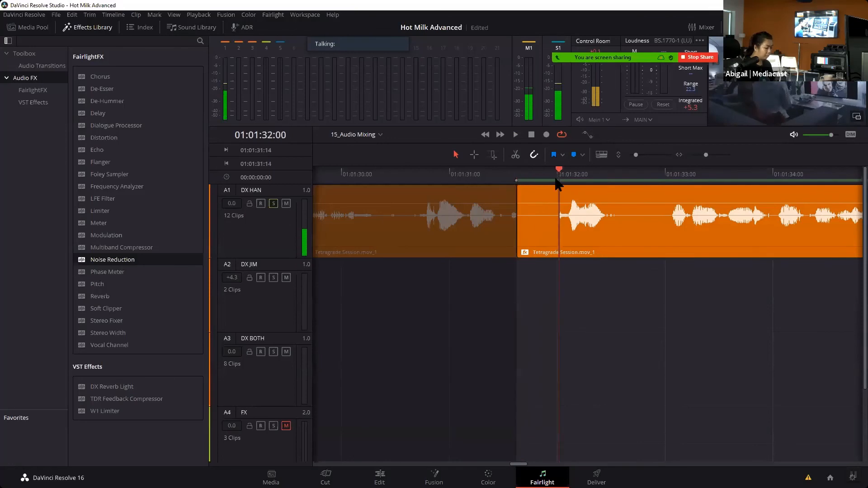
key(o)
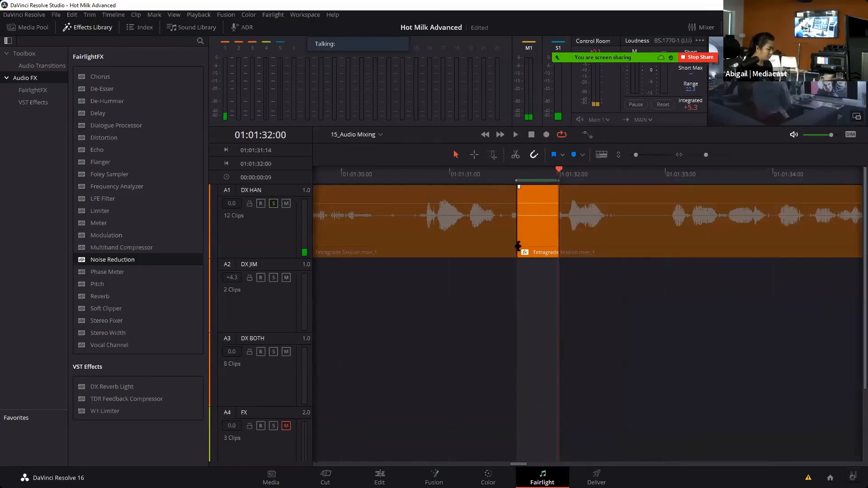
- Play the marked noise range in a loop, restart playback once, and scrub back to 01:01:31:16
key(space)
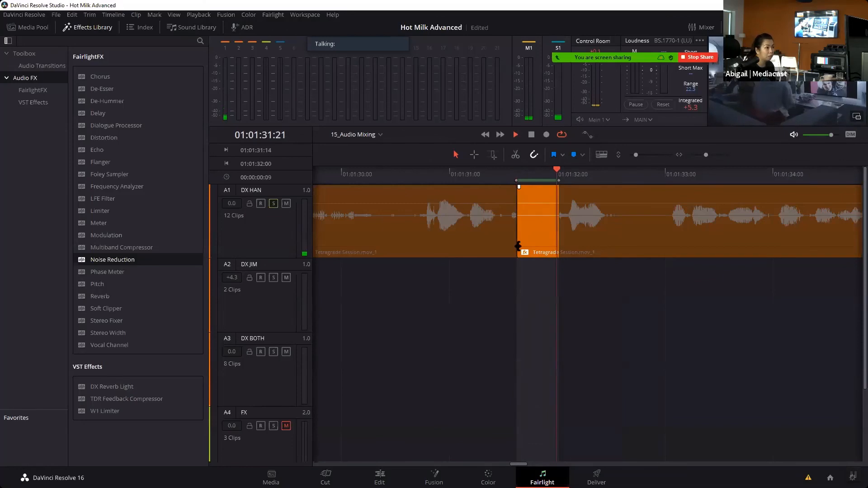
key(space)
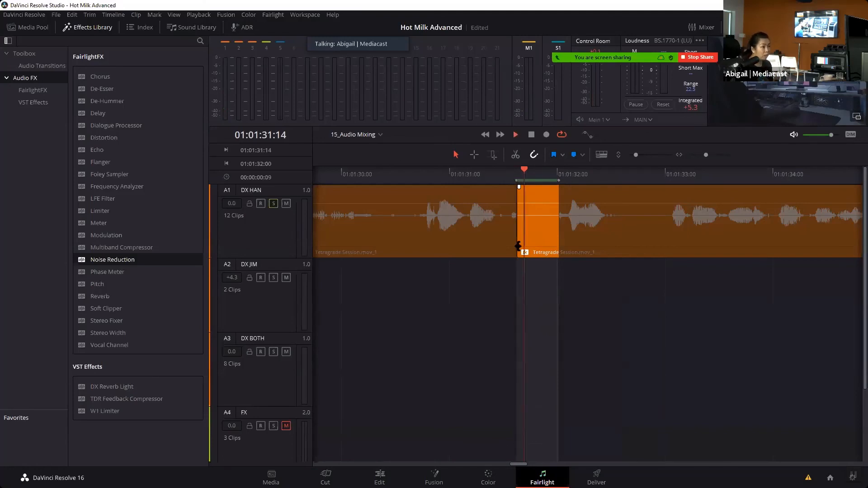
key(space)
key(space)
drag(631, 171, 541, 172)
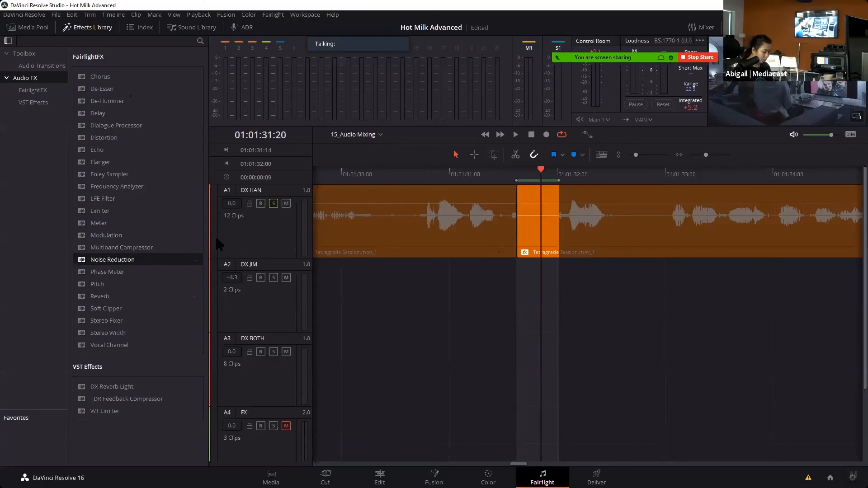
drag(541, 171, 522, 169)
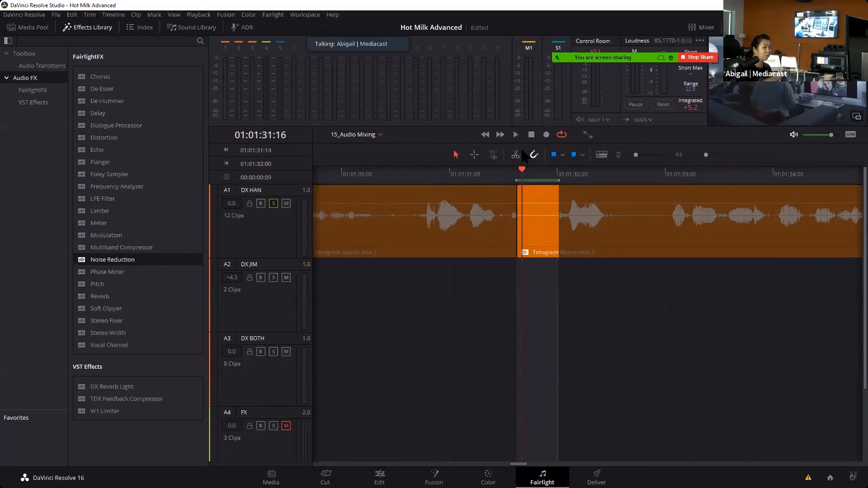
- Switch to the Deliver page and review the Custom preset's video render settings
click(607, 463)
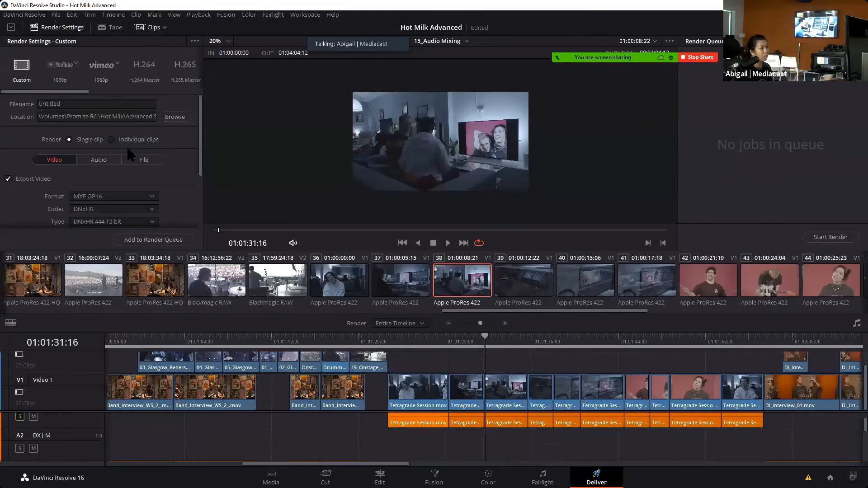
scroll(155, 170, down, 3)
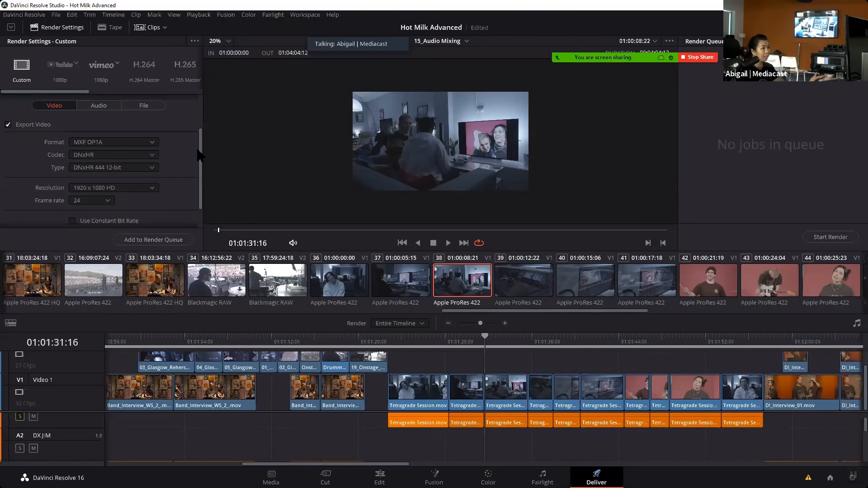
drag(200, 157, 195, 116)
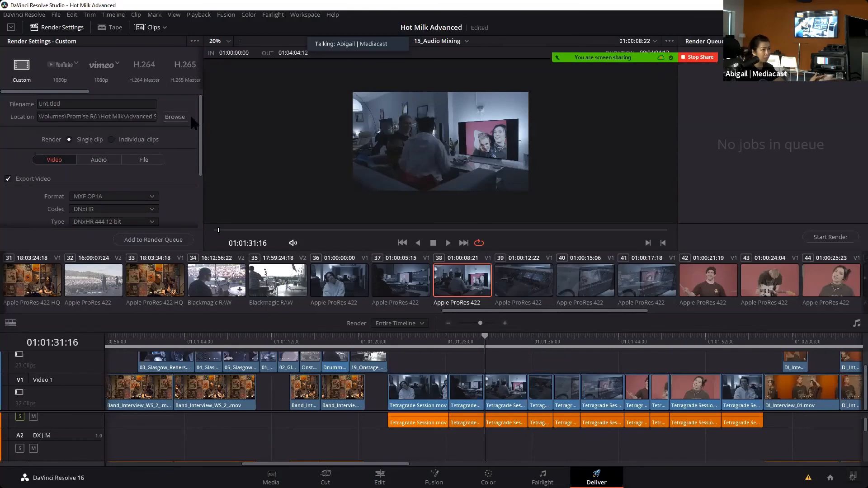
mouse_move(590, 69)
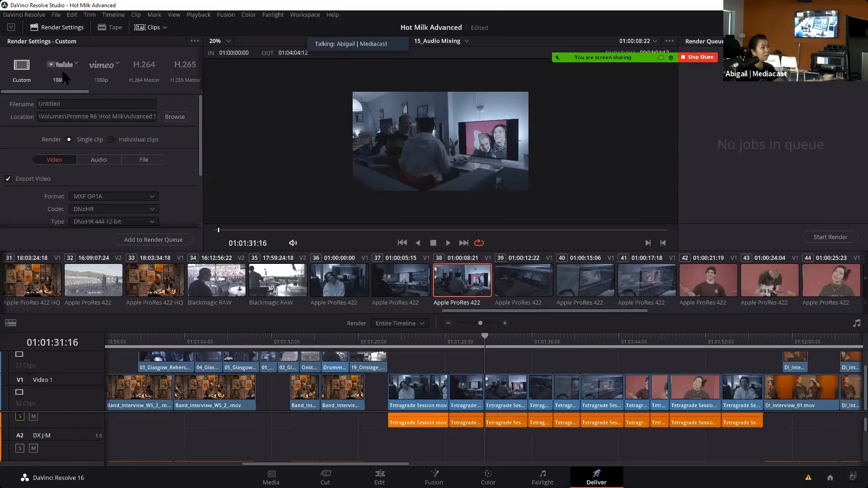
- Load the Generic IMF render preset and review its encoding settings down to the advanced options
drag(83, 91, 131, 98)
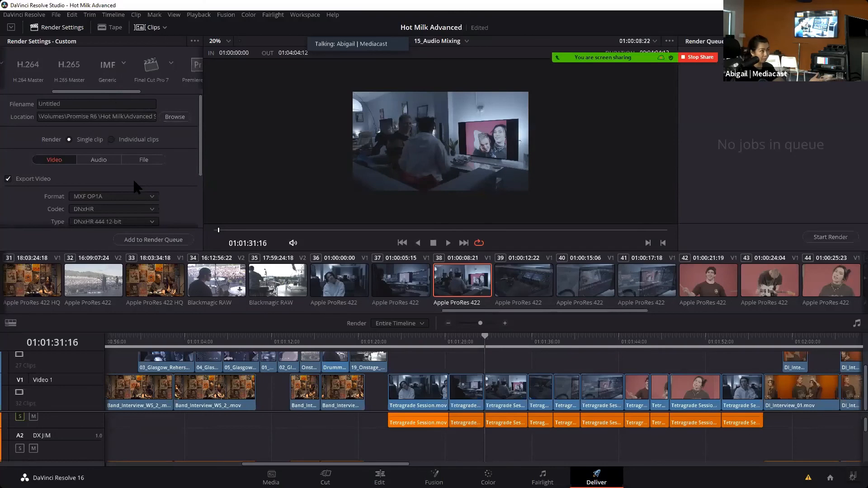
click(114, 82)
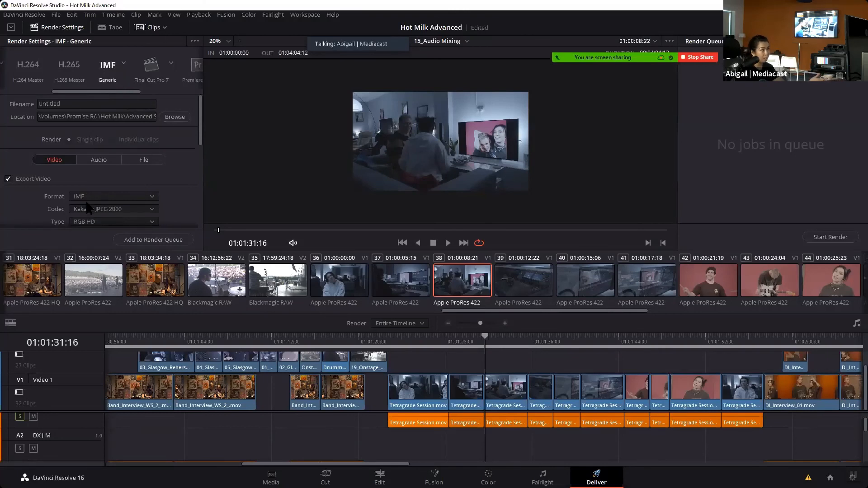
drag(200, 143, 206, 208)
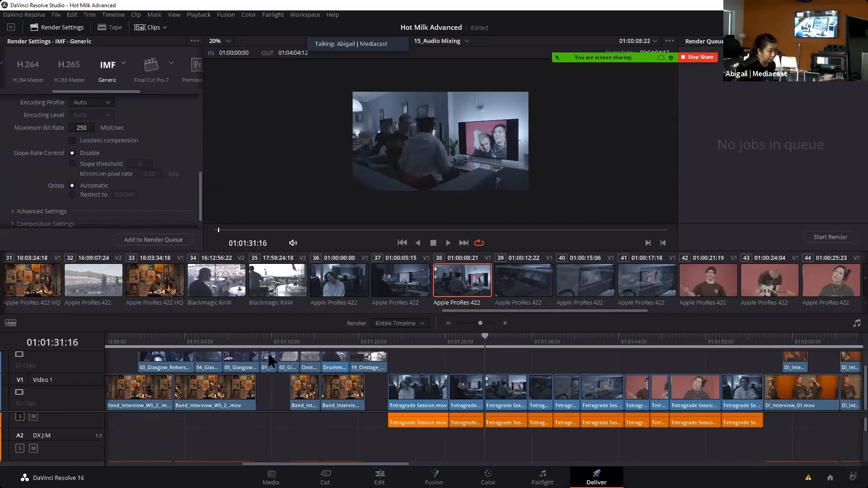
- Scrub the Deliver timeline to 01:01:25:10 and look through the surrounding clips and thumbnails
click(669, 345)
drag(717, 349, 416, 363)
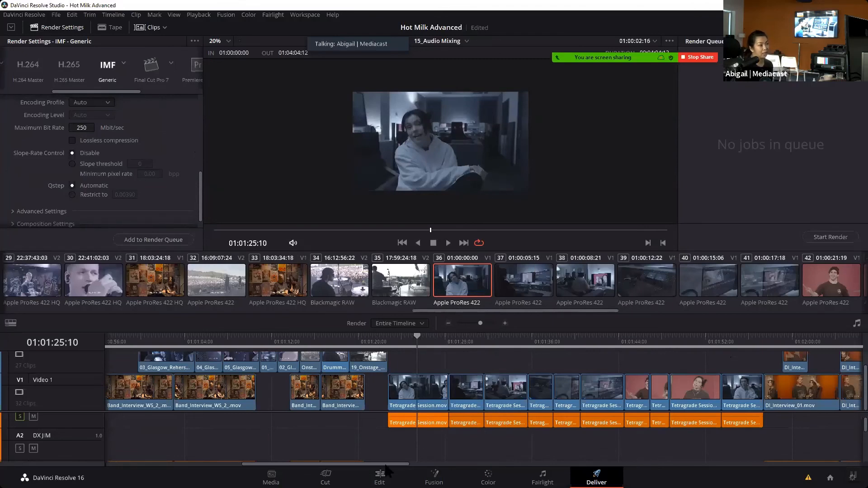
drag(386, 465, 446, 469)
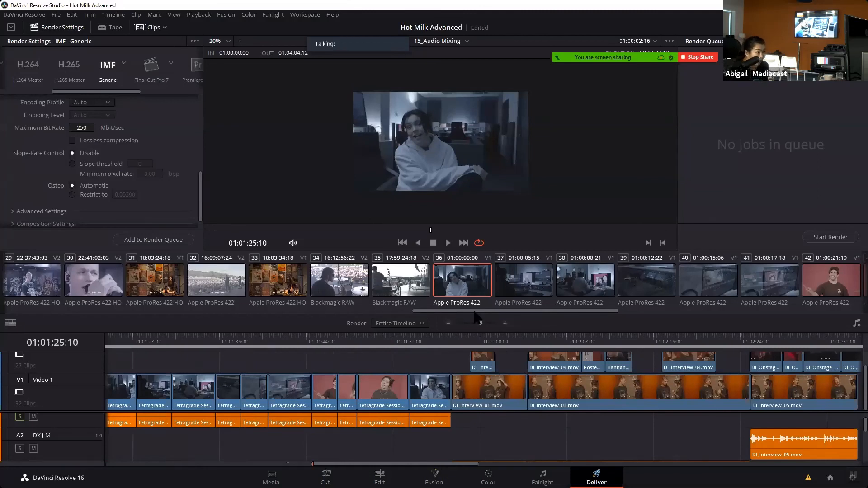
drag(475, 311, 407, 309)
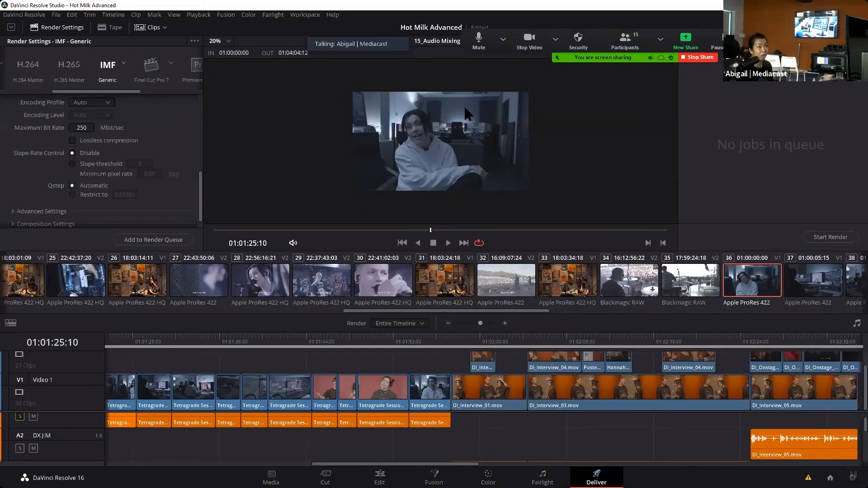
click(781, 78)
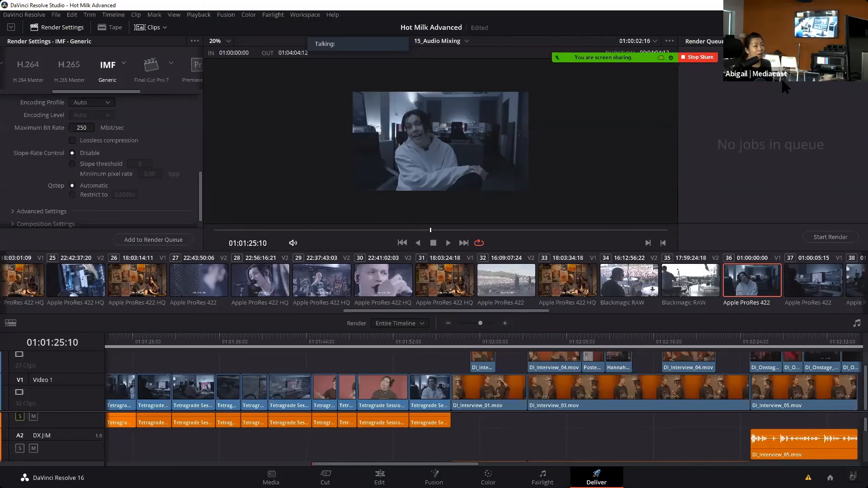